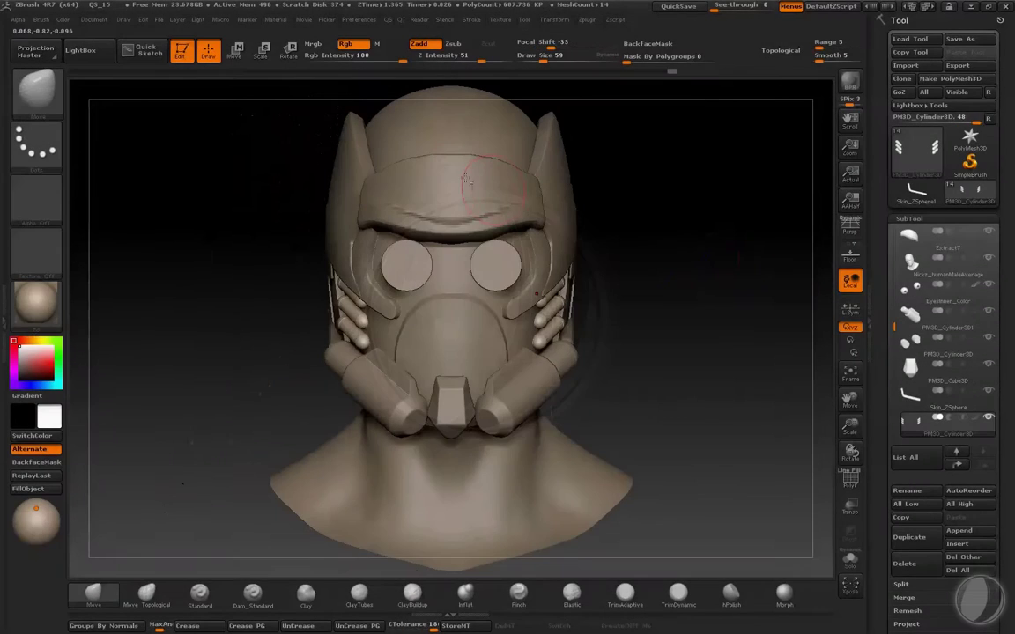
# - Select the Extract7 eye-surround plate and bring up the helmet reference photos
pyautogui.keyDown('alt'); pyautogui.click(467, 181); pyautogui.keyUp('alt')
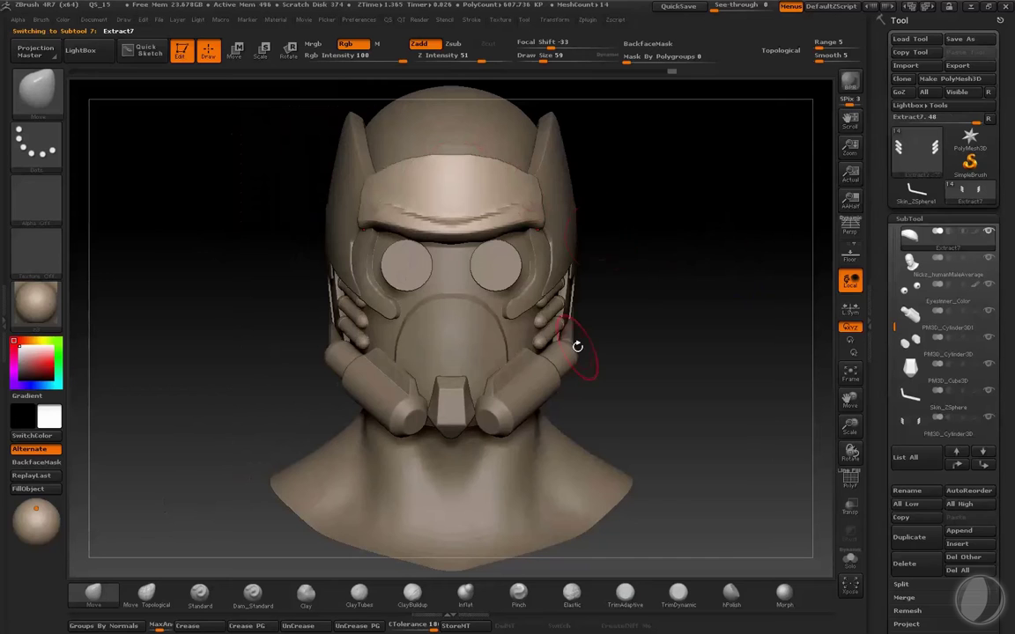
pyautogui.hotkey('alt', 'Tab')
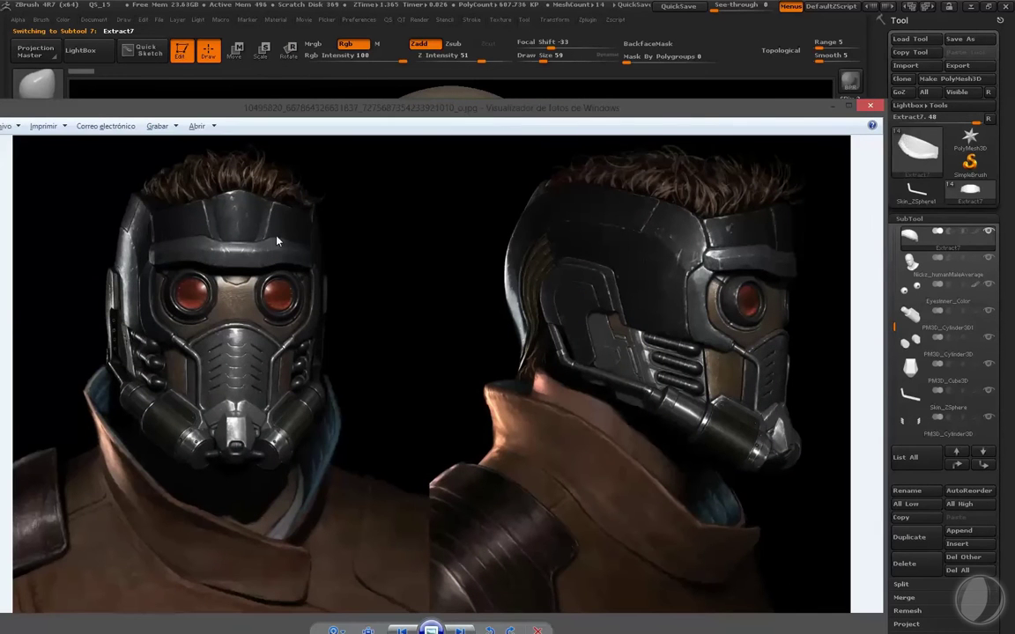
# - Zoom into the reference photo's eyes and brow, then return to the sculpt
pyautogui.scroll(3, 174, 348)
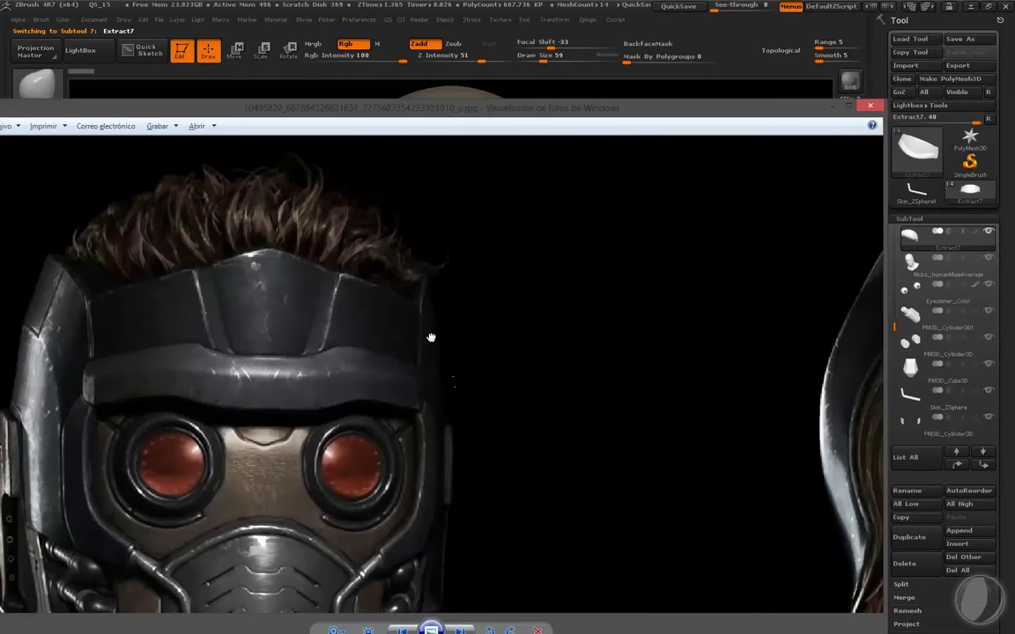
pyautogui.scroll(4, 703, 379)
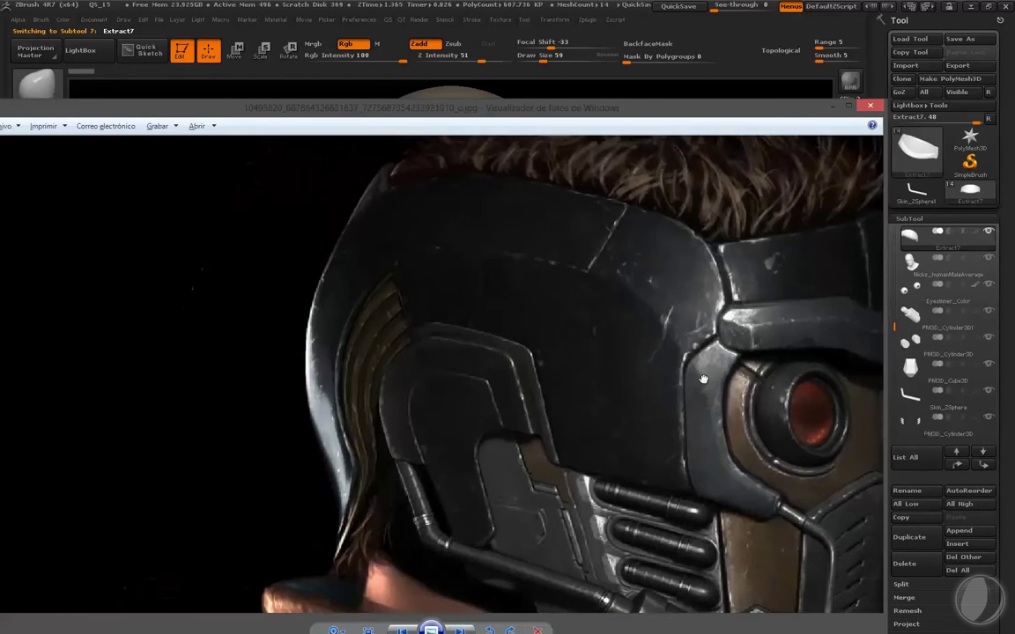
pyautogui.moveTo(703, 379); pyautogui.dragTo(528, 338)
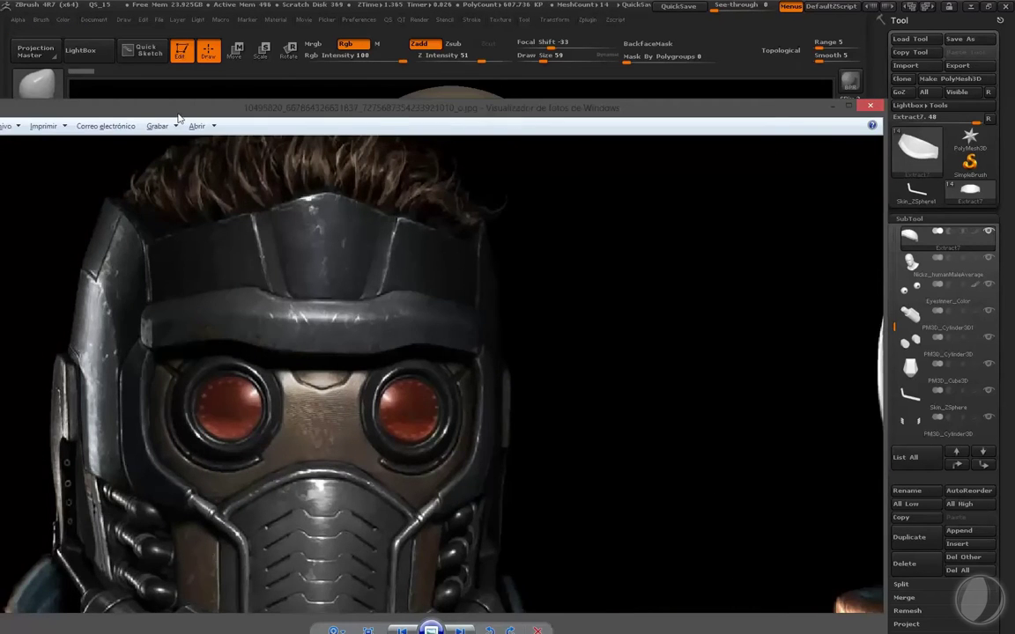
pyautogui.hotkey('alt', 'Tab')
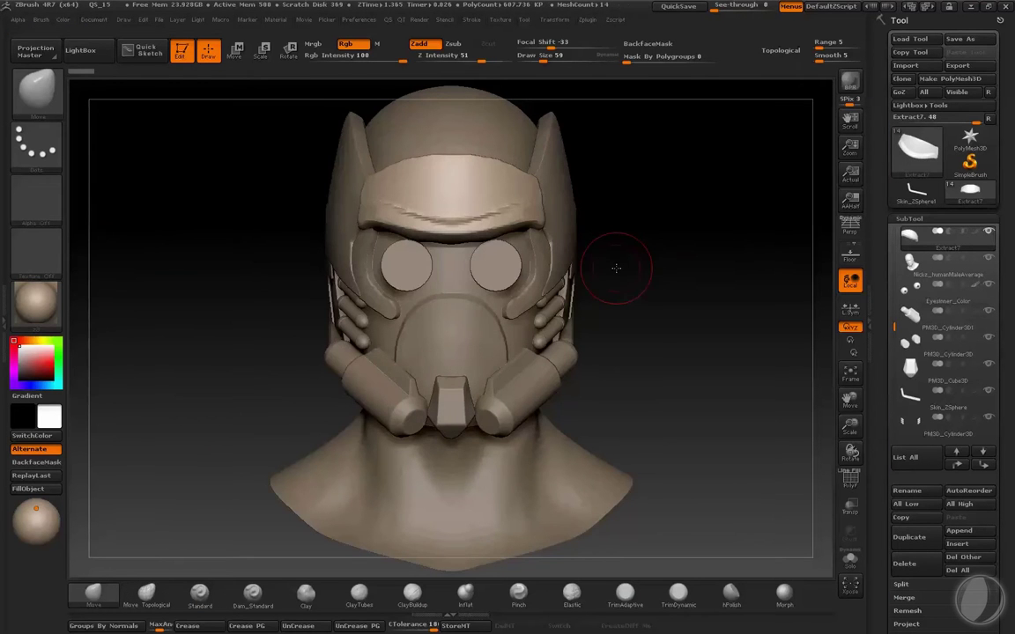
pyautogui.moveTo(615, 268)
pyautogui.mouseDown()
pyautogui.moveTo(754, 261)
pyautogui.moveTo(705, 286)
pyautogui.moveTo(710, 302)
pyautogui.moveTo(489, 166)
pyautogui.moveTo(592, 362)
pyautogui.moveTo(486, 448)
pyautogui.mouseUp()
# - Solo the Extract7 plate and inspect it from above and the front
pyautogui.click(850, 561)
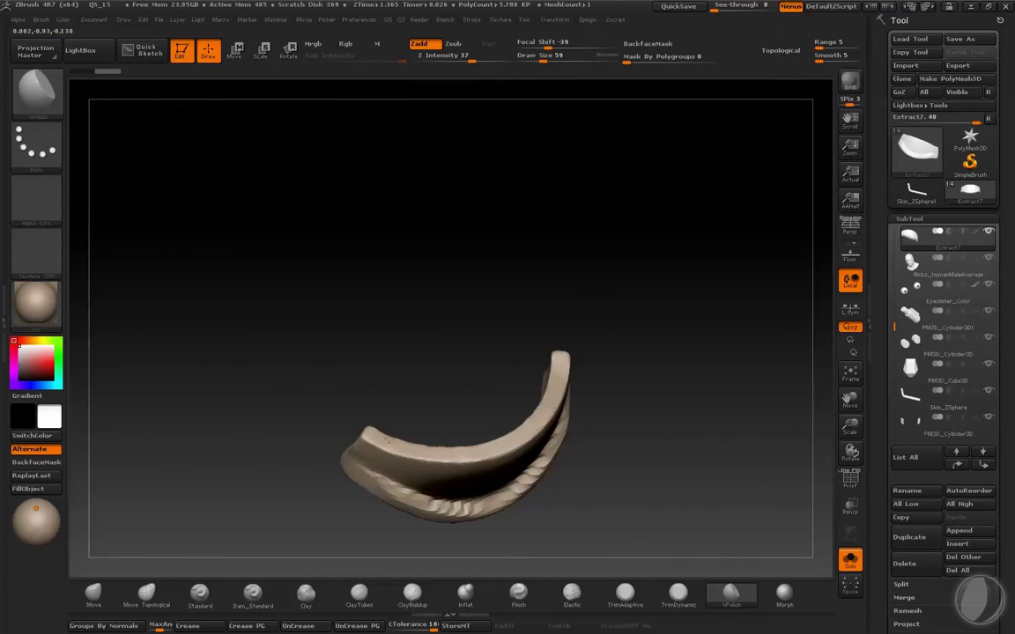
pyautogui.moveTo(496, 440)
pyautogui.mouseDown()
pyautogui.moveTo(571, 229)
pyautogui.moveTo(429, 280)
pyautogui.mouseUp()
pyautogui.moveTo(519, 288); pyautogui.dragTo(527, 268)
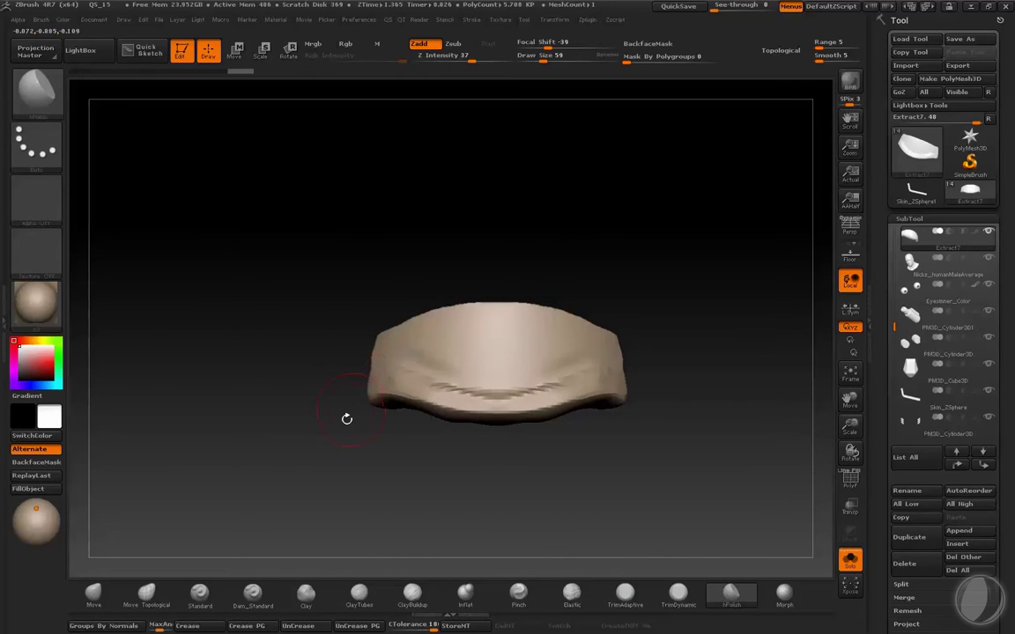
pyautogui.moveTo(346, 418)
pyautogui.mouseDown()
pyautogui.moveTo(464, 389)
pyautogui.moveTo(392, 449)
pyautogui.moveTo(376, 481)
pyautogui.moveTo(608, 276)
pyautogui.mouseUp()
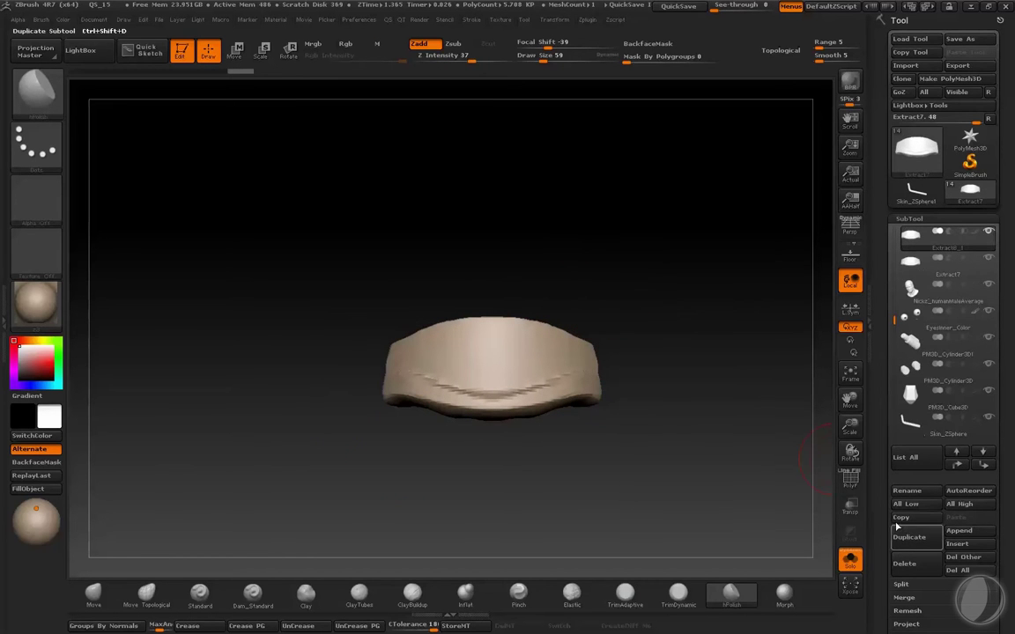
# - Show the PolyF wireframe, attempt a first slice, and open Geometry subdivision settings
pyautogui.hotkey('ctrl', 'shift', 'b')
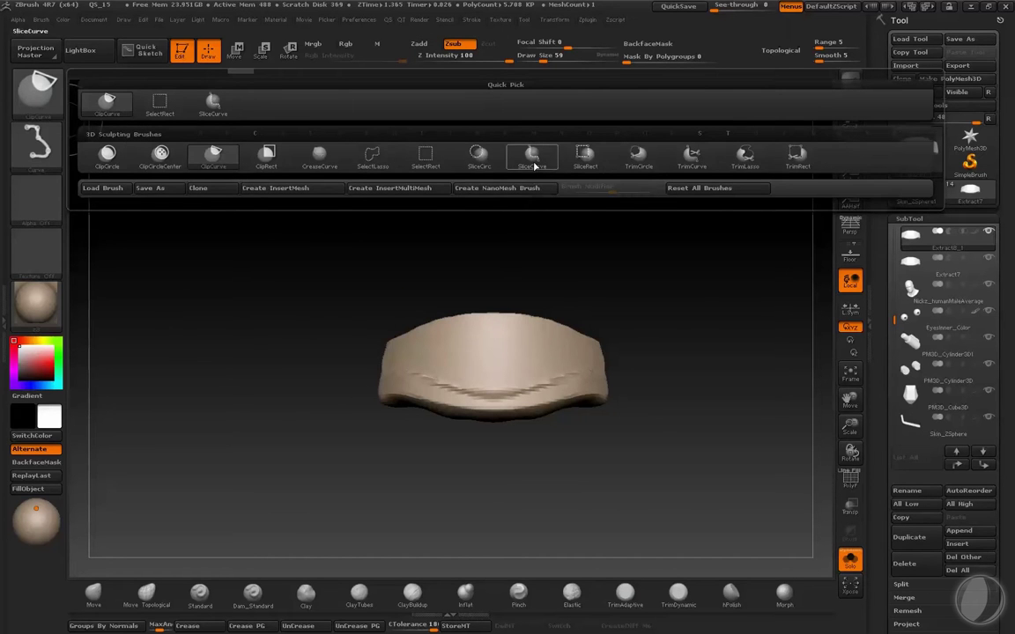
pyautogui.hotkey('shift', 'f')
pyautogui.moveTo(265, 302)
pyautogui.keyDown('ctrl'); pyautogui.keyDown('shift'); pyautogui.mouseDown()
pyautogui.moveTo(390, 361)
pyautogui.moveTo(438, 364)
pyautogui.mouseUp(); pyautogui.keyUp('shift'); pyautogui.keyUp('ctrl')
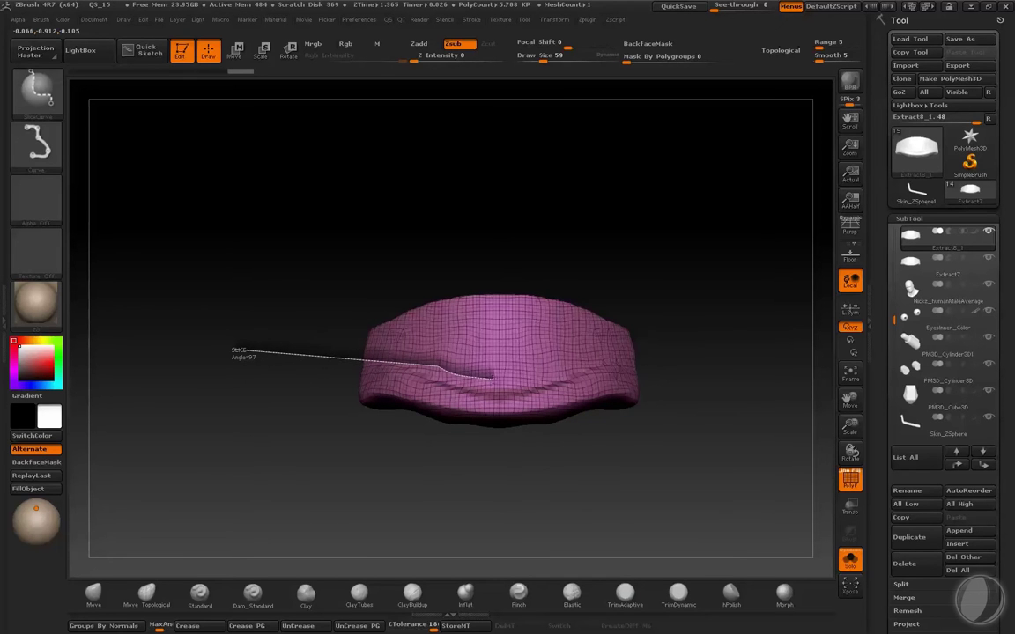
pyautogui.keyDown('ctrl'); pyautogui.keyDown('shift'); pyautogui.moveTo(507, 376); pyautogui.dragTo(489, 370); pyautogui.keyUp('shift'); pyautogui.keyUp('ctrl')
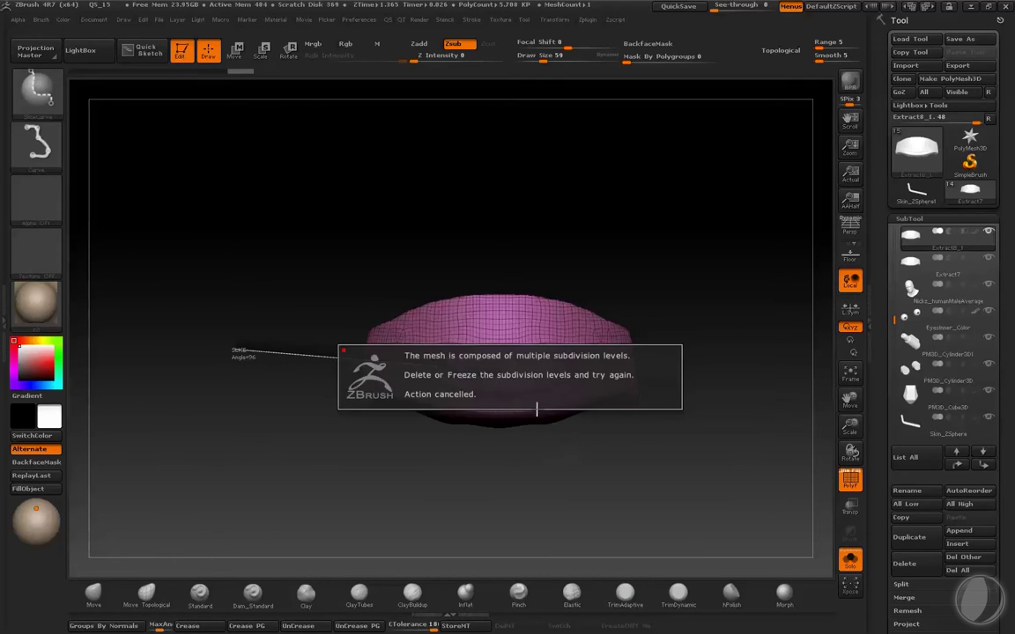
pyautogui.press('space')
pyautogui.click(892, 218)
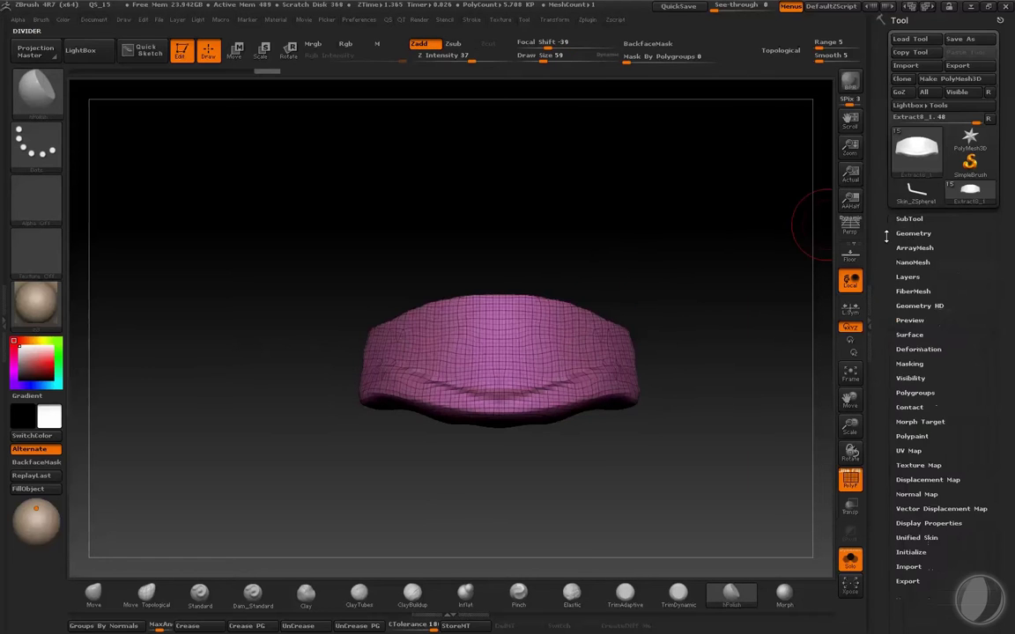
pyautogui.click(893, 235)
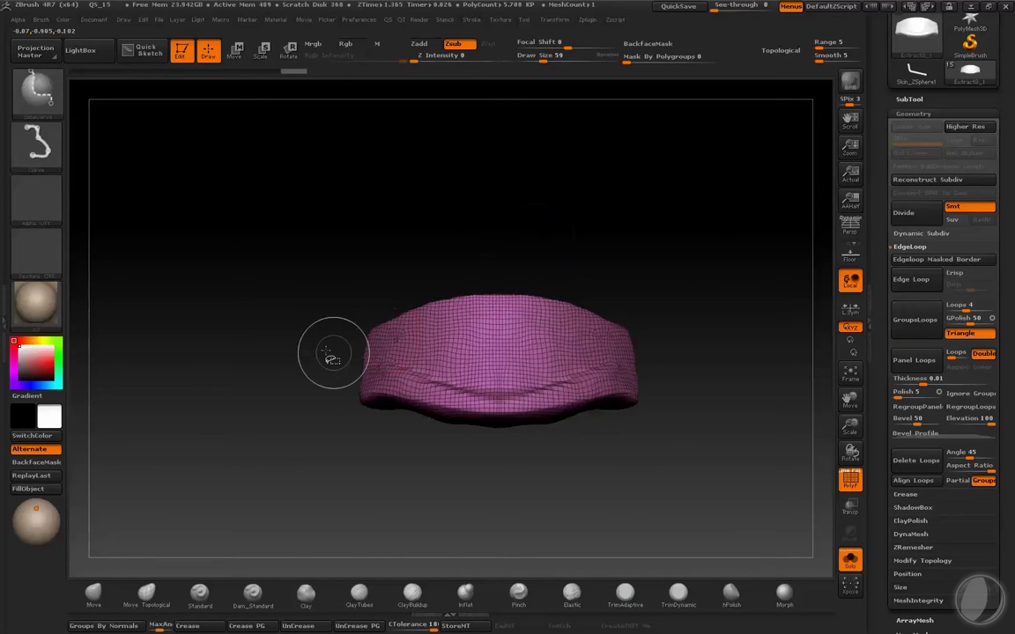
# - Slice the plate with SliceCurve into separate upper and lower polygroups
pyautogui.keyDown('ctrl'); pyautogui.keyDown('shift'); pyautogui.moveTo(317, 350); pyautogui.dragTo(385, 364); pyautogui.keyUp('shift'); pyautogui.keyUp('ctrl')
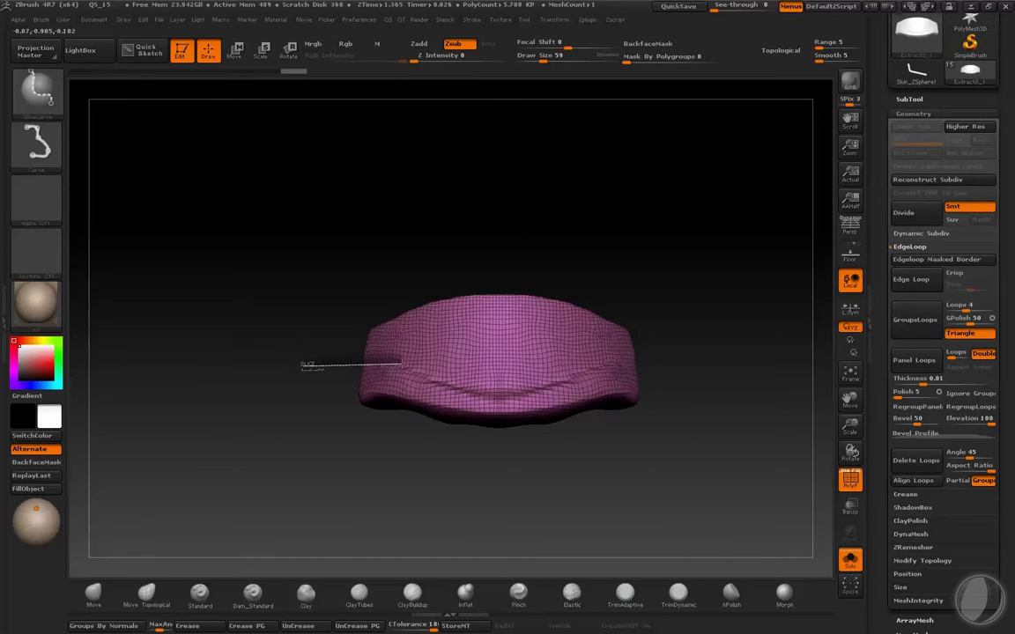
pyautogui.keyDown('ctrl'); pyautogui.keyDown('shift'); pyautogui.moveTo(410, 362); pyautogui.dragTo(419, 366); pyautogui.keyUp('shift'); pyautogui.keyUp('ctrl')
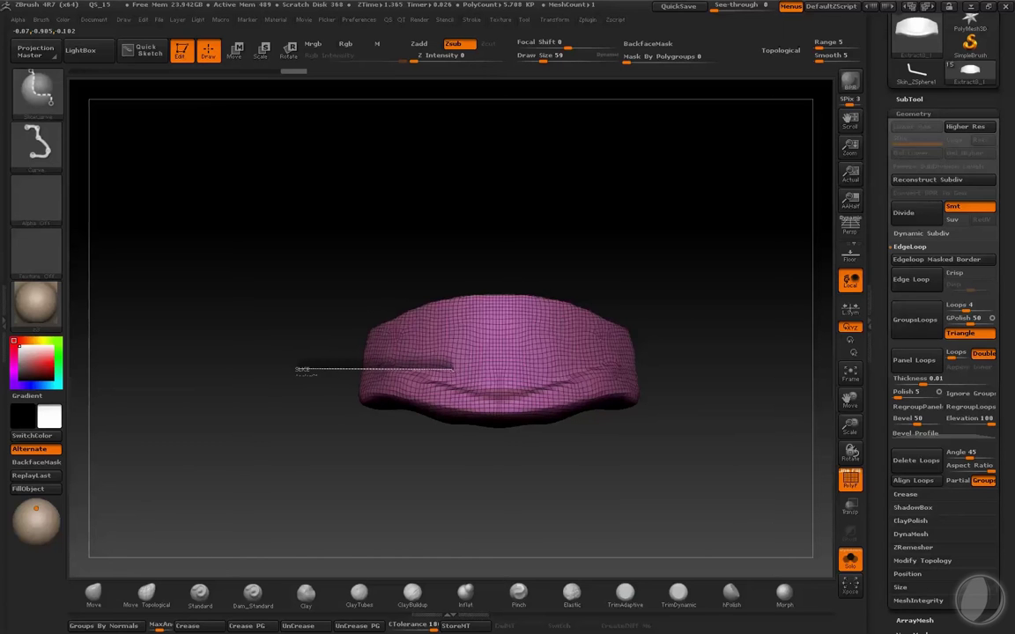
pyautogui.keyDown('ctrl'); pyautogui.keyDown('shift'); pyautogui.moveTo(519, 376); pyautogui.dragTo(529, 375); pyautogui.keyUp('shift'); pyautogui.keyUp('ctrl')
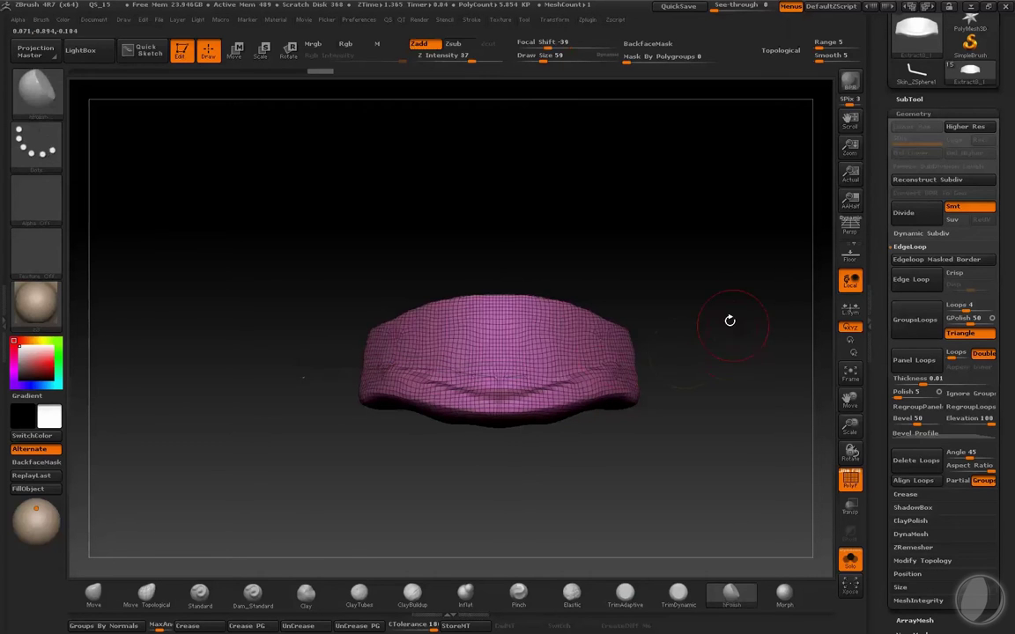
pyautogui.moveTo(712, 308); pyautogui.dragTo(528, 326)
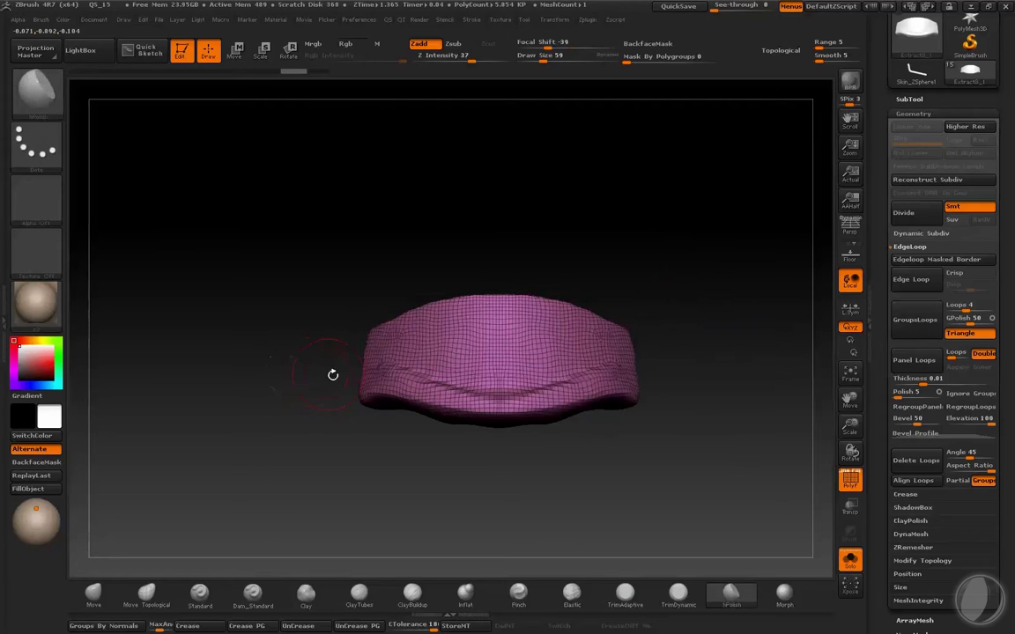
pyautogui.hotkey('ctrl', 'shift')
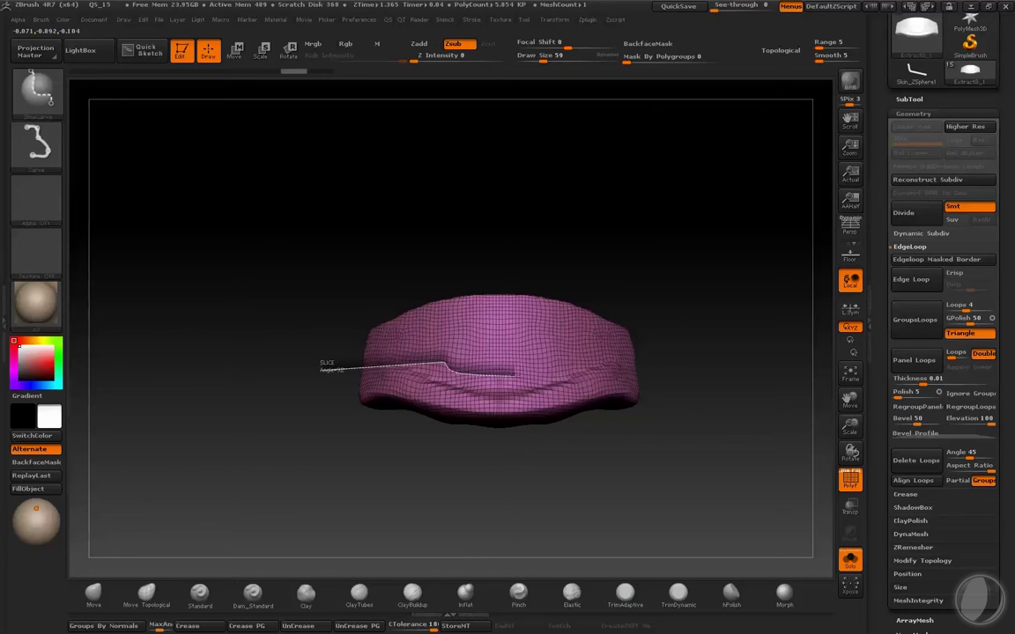
pyautogui.keyDown('ctrl'); pyautogui.keyDown('shift'); pyautogui.moveTo(653, 370); pyautogui.dragTo(657, 370); pyautogui.keyUp('shift'); pyautogui.keyUp('ctrl')
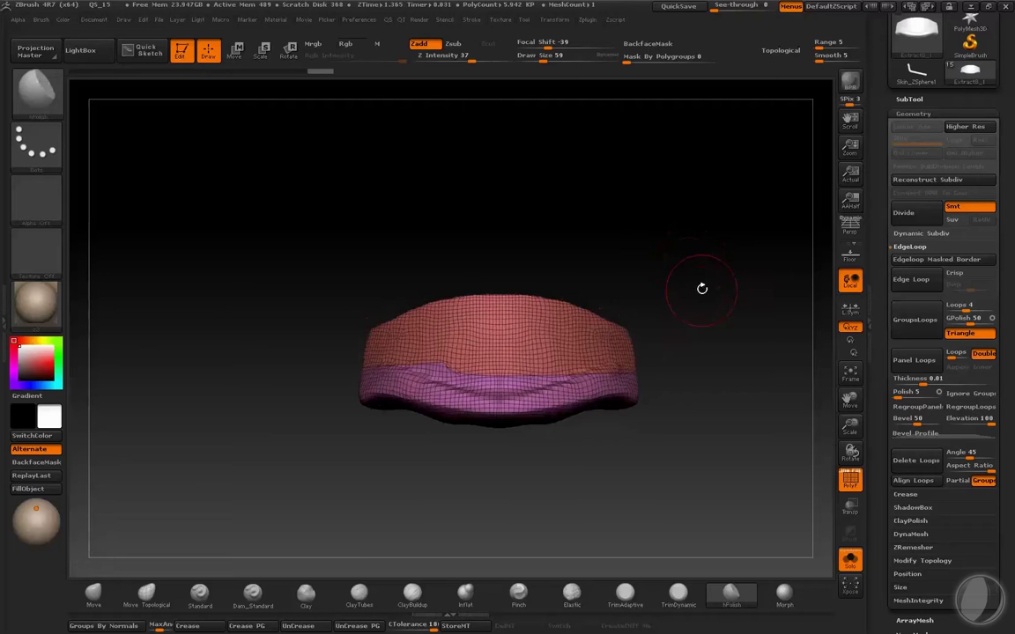
pyautogui.moveTo(702, 288)
pyautogui.mouseDown()
pyautogui.moveTo(730, 261)
pyautogui.moveTo(679, 267)
pyautogui.mouseUp()
pyautogui.press('space')
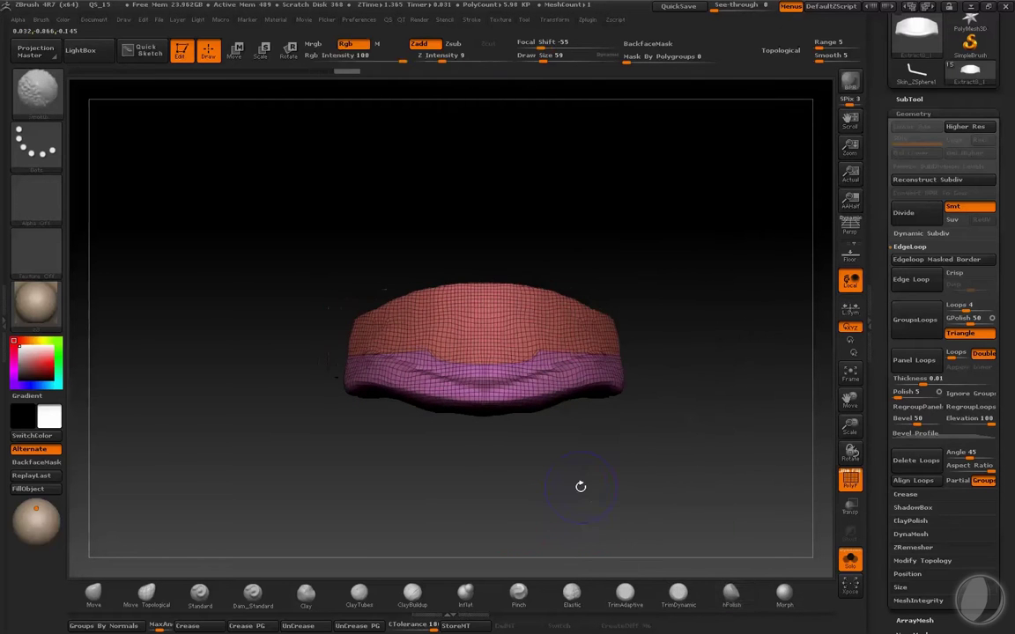
pyautogui.press('space')
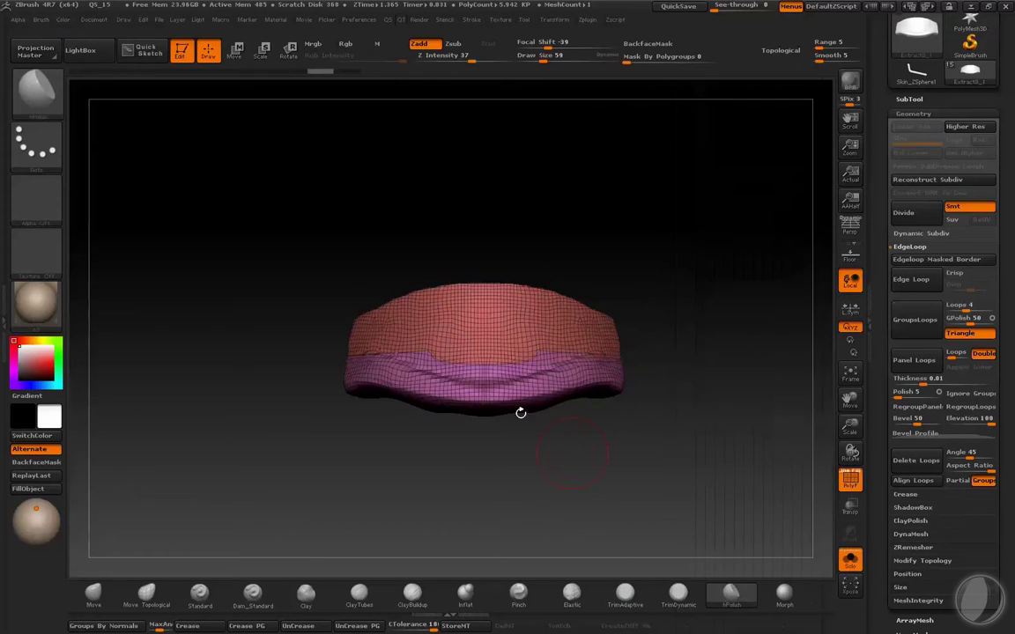
pyautogui.moveTo(520, 409); pyautogui.dragTo(591, 450)
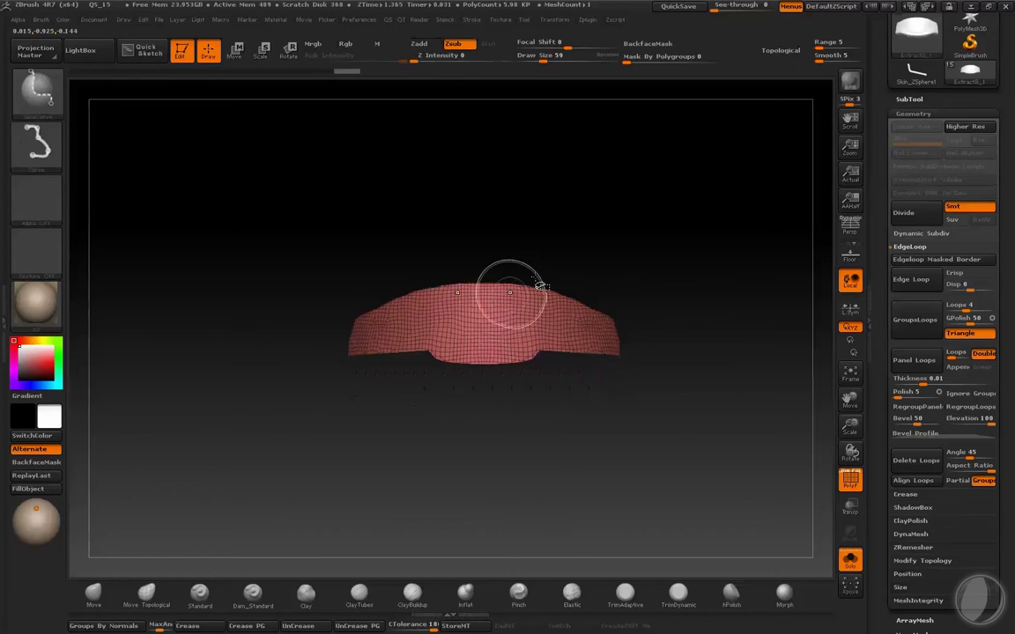
# - Toggle the upper band's visibility on and off to compare the two polygroups
pyautogui.keyDown('ctrl'); pyautogui.keyDown('shift'); pyautogui.click(525, 369); pyautogui.keyUp('shift'); pyautogui.keyUp('ctrl')
pyautogui.keyDown('ctrl'); pyautogui.keyDown('shift'); pyautogui.click(516, 373); pyautogui.keyUp('shift'); pyautogui.keyUp('ctrl')
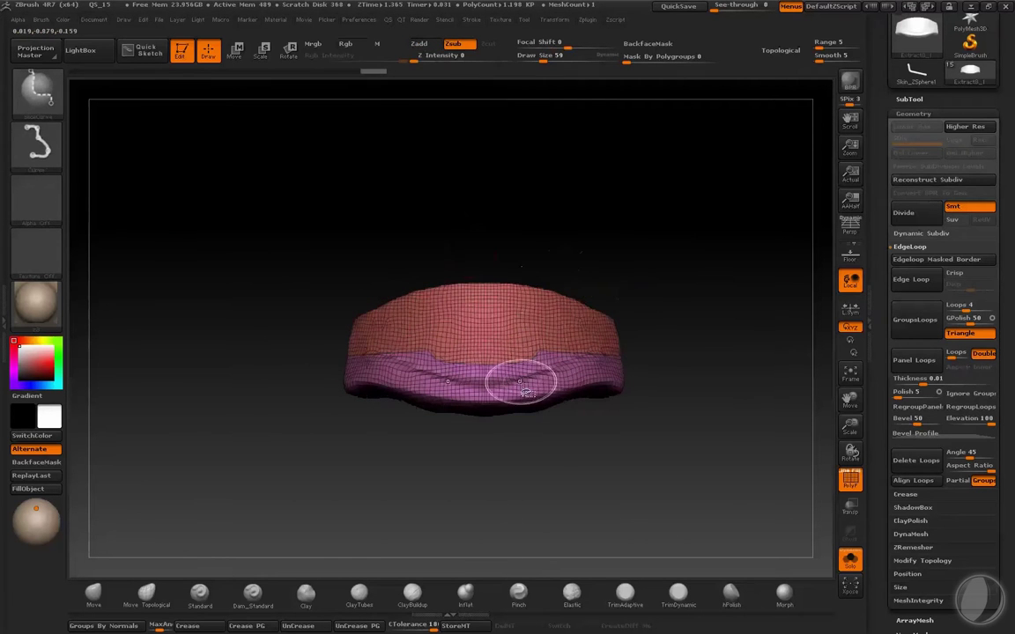
pyautogui.moveTo(691, 176)
pyautogui.mouseDown()
pyautogui.moveTo(640, 407)
pyautogui.moveTo(548, 352)
pyautogui.moveTo(587, 299)
pyautogui.mouseUp()
pyautogui.keyDown('ctrl'); pyautogui.keyDown('shift'); pyautogui.click(528, 388); pyautogui.keyUp('shift'); pyautogui.keyUp('ctrl')
pyautogui.click(37, 88)
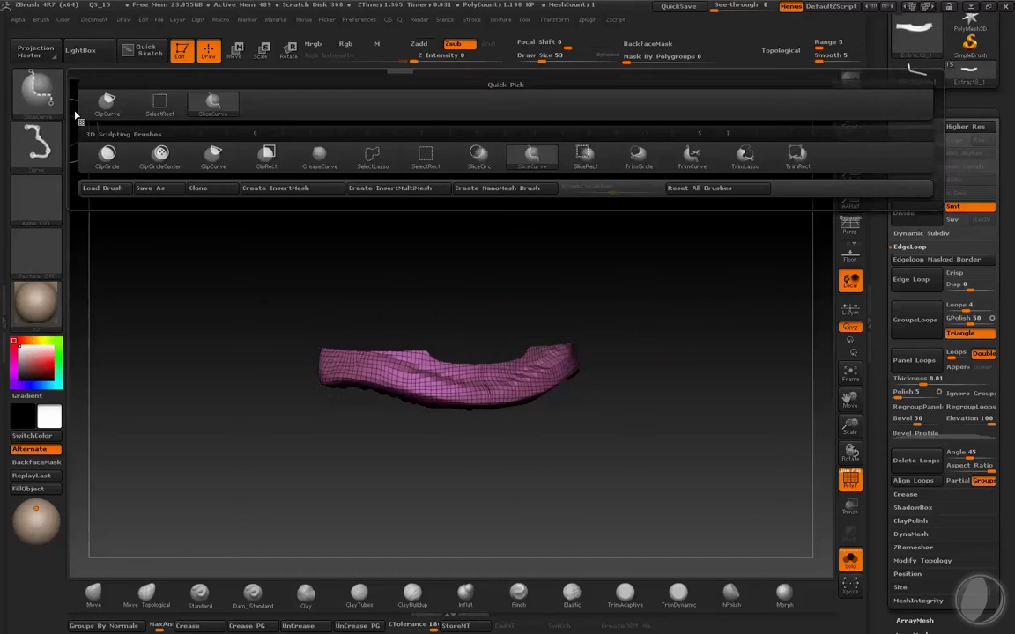
pyautogui.click(104, 99)
pyautogui.moveTo(256, 283)
pyautogui.mouseDown()
pyautogui.moveTo(468, 408)
pyautogui.moveTo(623, 439)
pyautogui.mouseUp()
pyautogui.keyDown('ctrl'); pyautogui.keyDown('shift'); pyautogui.click(484, 448); pyautogui.keyUp('shift'); pyautogui.keyUp('ctrl')
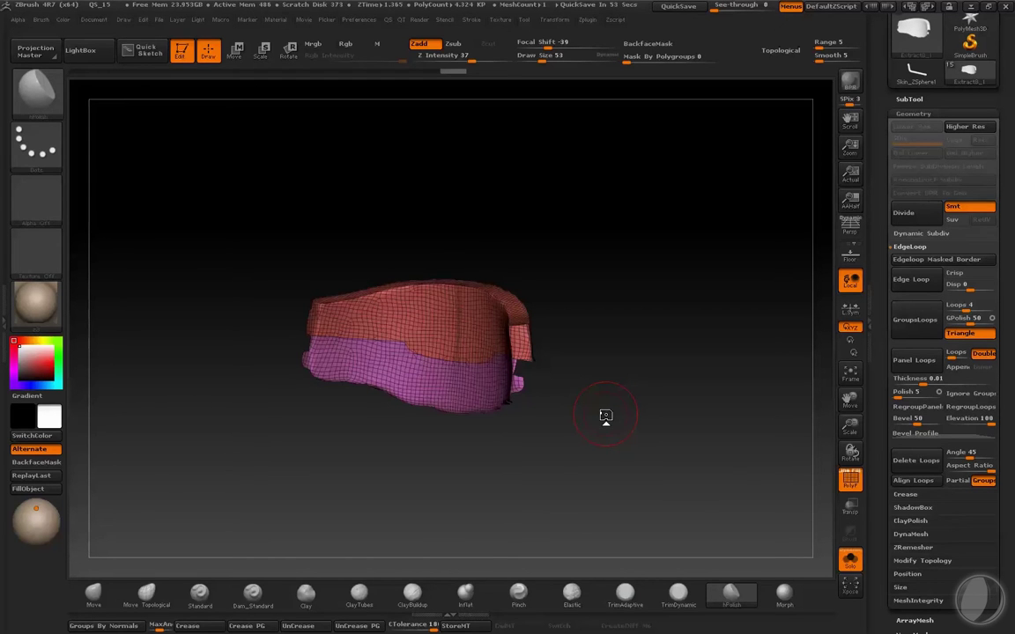
# - Hide the lower band so only the upper orange band stays visible
pyautogui.keyDown('ctrl'); pyautogui.keyDown('shift'); pyautogui.click(494, 304); pyautogui.keyUp('shift'); pyautogui.keyUp('ctrl')
pyautogui.moveTo(548, 337); pyautogui.dragTo(430, 389)
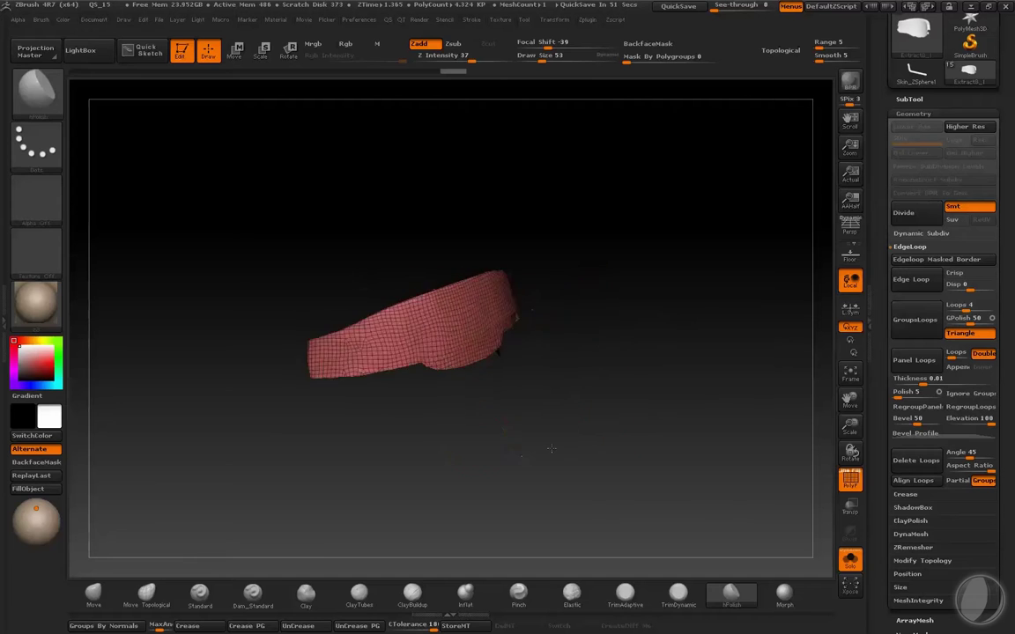
pyautogui.keyDown('ctrl'); pyautogui.keyDown('shift'); pyautogui.click(430, 389); pyautogui.keyUp('shift'); pyautogui.keyUp('ctrl')
pyautogui.keyDown('ctrl'); pyautogui.keyDown('shift'); pyautogui.click(440, 308); pyautogui.keyUp('shift'); pyautogui.keyUp('ctrl')
pyautogui.moveTo(512, 480); pyautogui.dragTo(666, 455)
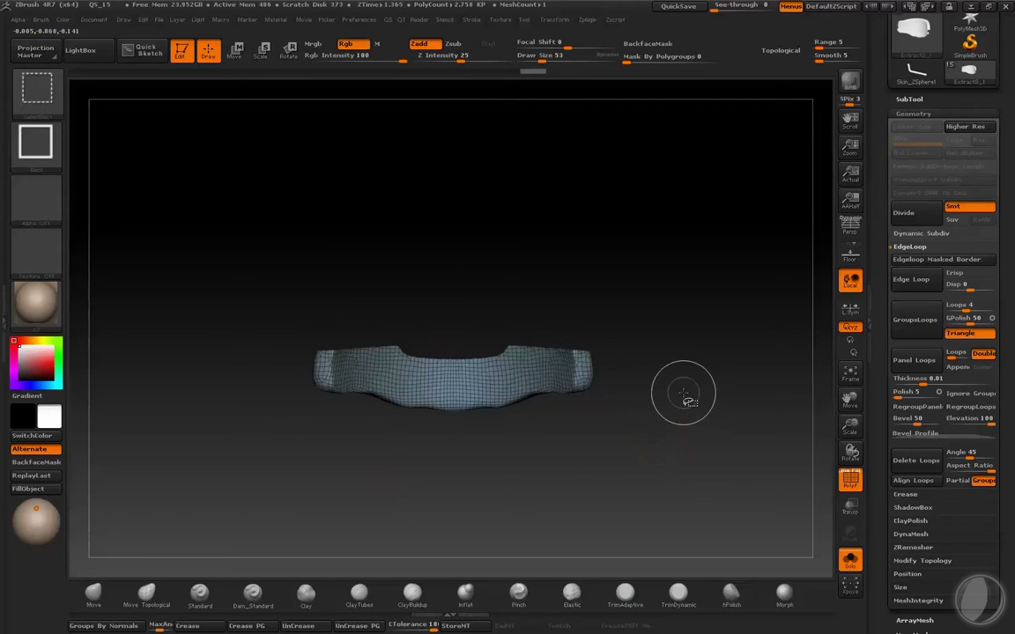
# - Delete the hidden polygons with Del Hidden, leaving a thin curved strip at 2.758 KP
pyautogui.moveTo(698, 384)
pyautogui.mouseDown()
pyautogui.moveTo(674, 412)
pyautogui.moveTo(702, 498)
pyautogui.moveTo(698, 369)
pyautogui.moveTo(779, 422)
pyautogui.mouseUp()
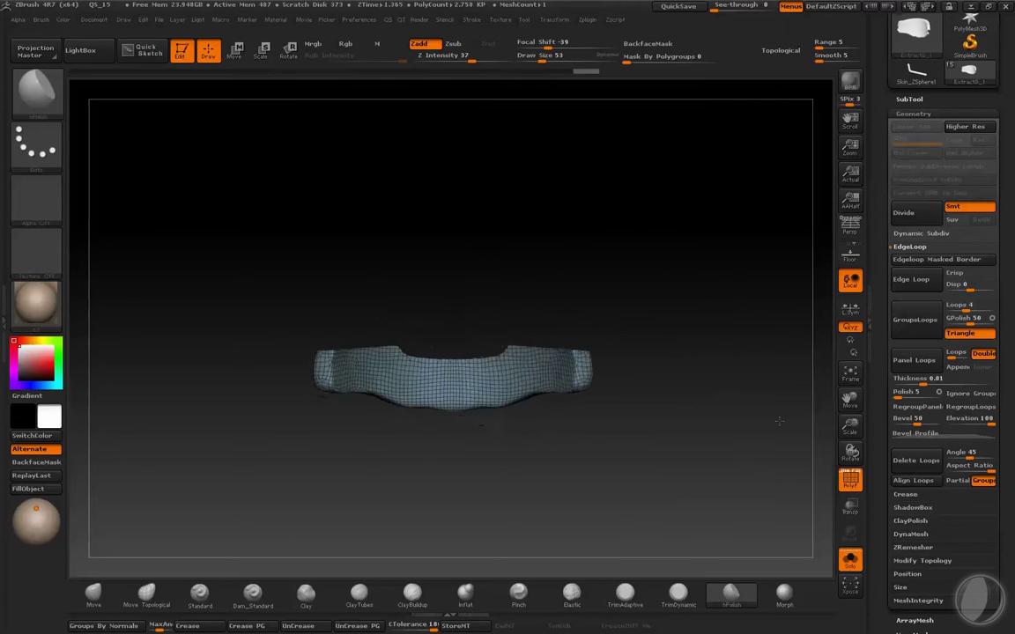
pyautogui.press('space')
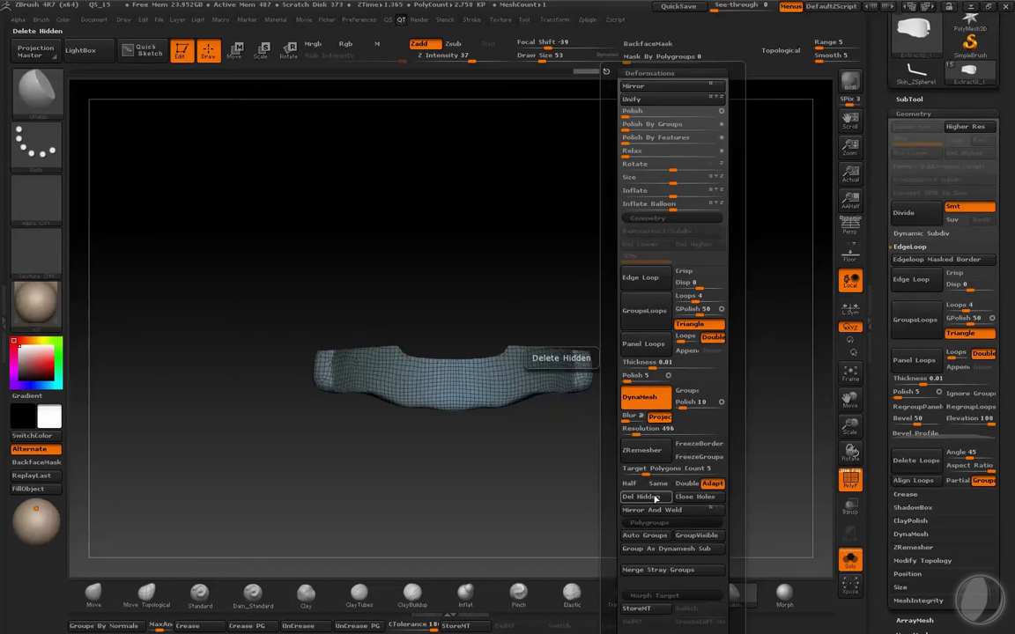
pyautogui.keyDown('ctrl'); pyautogui.keyDown('shift'); pyautogui.click(582, 472); pyautogui.keyUp('shift'); pyautogui.keyUp('ctrl')
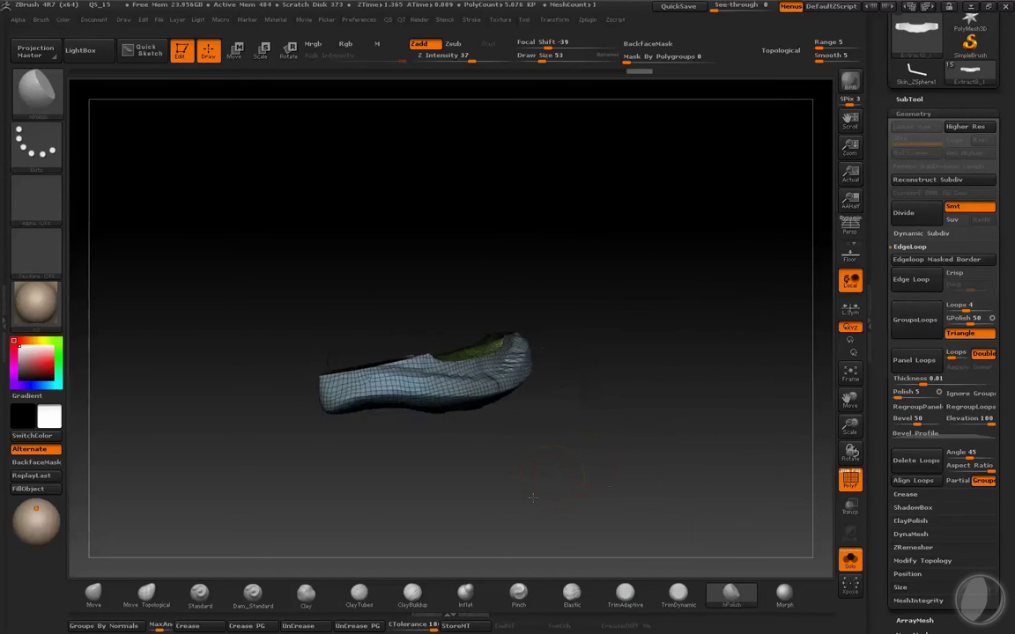
pyautogui.moveTo(582, 472)
pyautogui.mouseDown()
pyautogui.moveTo(653, 473)
pyautogui.moveTo(668, 423)
pyautogui.moveTo(628, 399)
pyautogui.moveTo(702, 430)
pyautogui.moveTo(555, 392)
pyautogui.moveTo(519, 235)
pyautogui.moveTo(671, 230)
pyautogui.moveTo(637, 222)
pyautogui.moveTo(659, 234)
pyautogui.moveTo(663, 317)
pyautogui.moveTo(692, 280)
pyautogui.mouseUp()
pyautogui.hotkey('ctrl', 'z')
pyautogui.press('space')
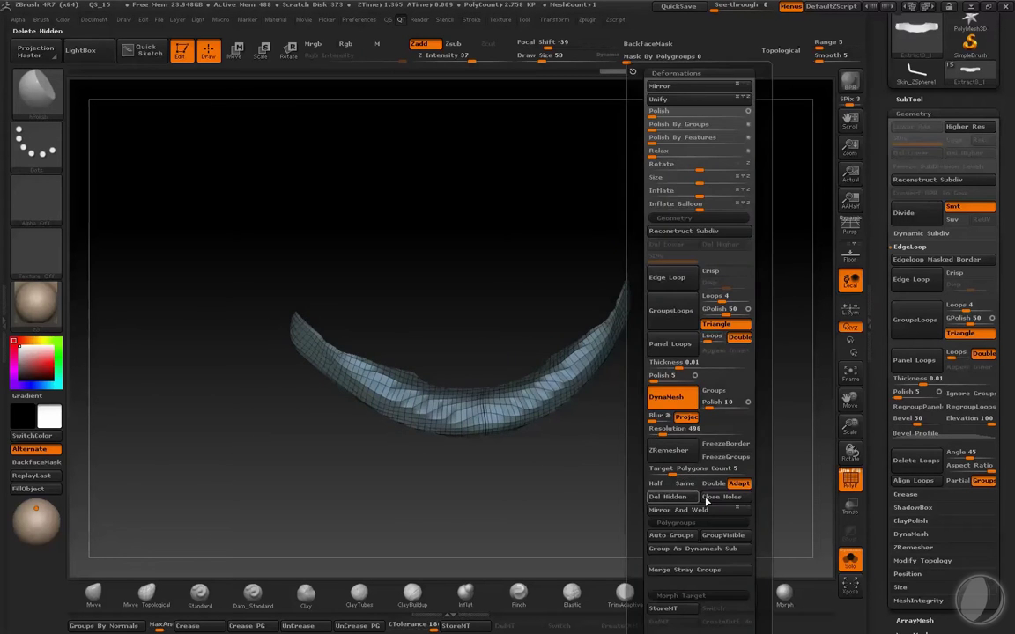
pyautogui.click(608, 447)
pyautogui.moveTo(571, 484)
pyautogui.mouseDown()
pyautogui.moveTo(659, 283)
pyautogui.moveTo(675, 197)
pyautogui.moveTo(653, 242)
pyautogui.moveTo(652, 321)
pyautogui.moveTo(638, 306)
pyautogui.moveTo(648, 238)
pyautogui.moveTo(630, 408)
pyautogui.moveTo(563, 414)
pyautogui.mouseUp()
# - Try the Move brush at size 86, then hPolish and ClayBuildup on the strip
pyautogui.press('b')
pyautogui.press('m')
pyautogui.press('v')
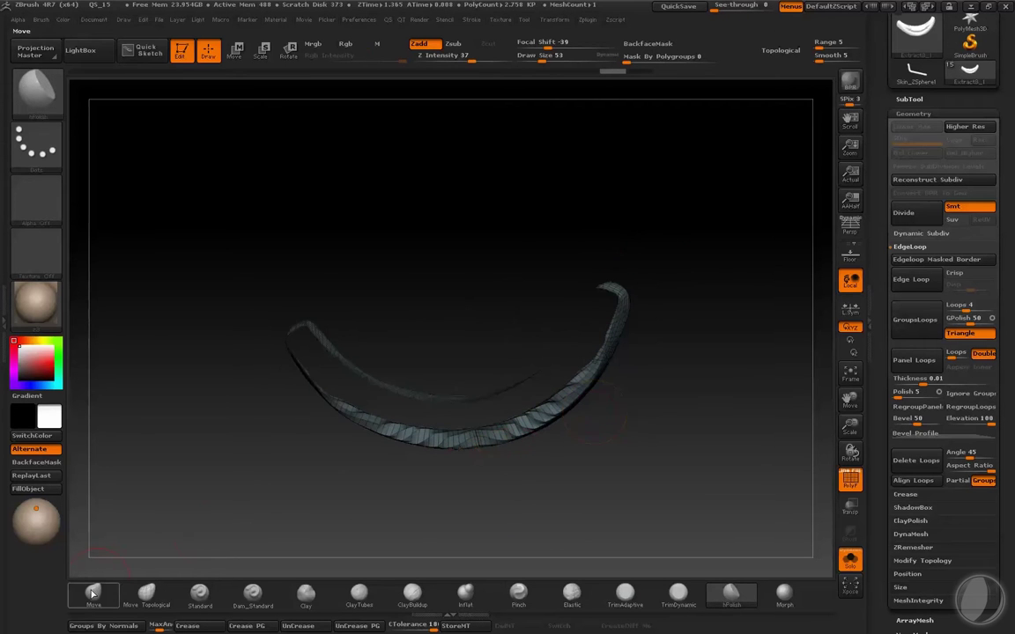
pyautogui.press('b')
pyautogui.press('h')
pyautogui.press('p')
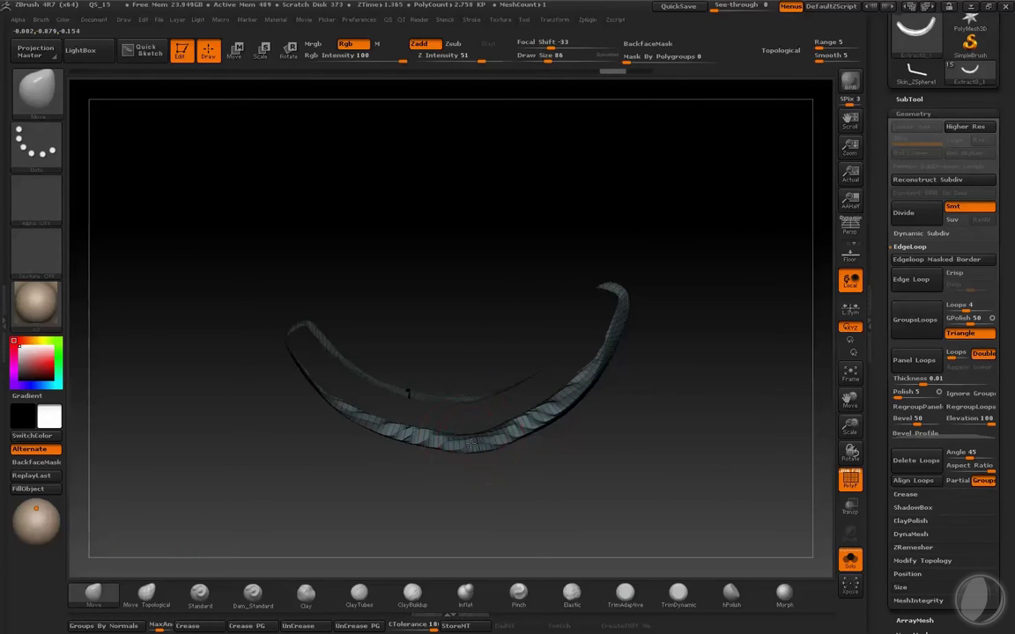
pyautogui.keyDown('shift'); pyautogui.moveTo(482, 445); pyautogui.dragTo(593, 517); pyautogui.keyUp('shift')
pyautogui.click(738, 603)
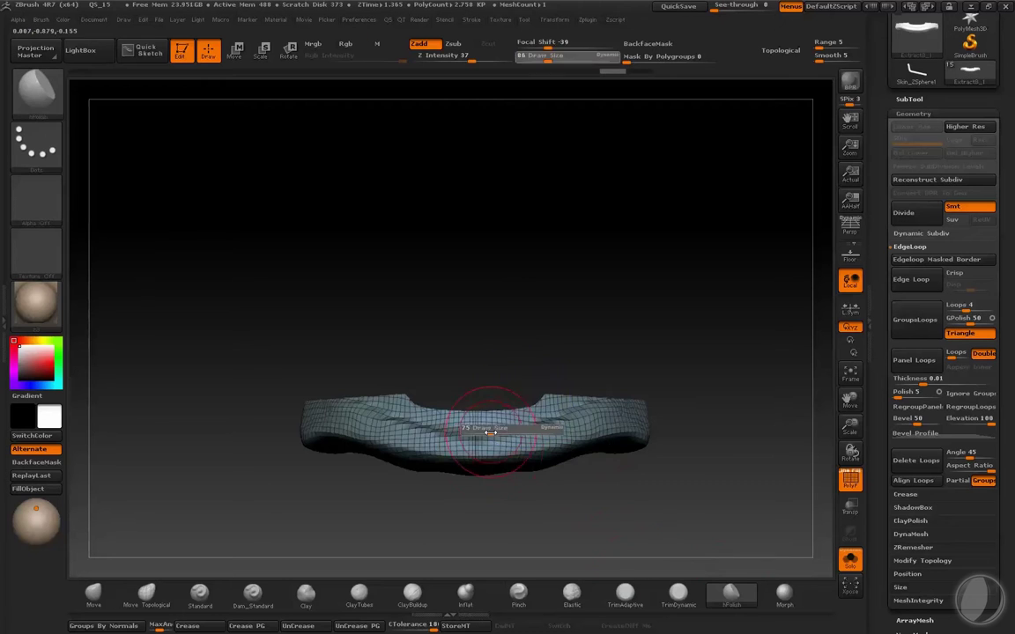
pyautogui.moveTo(471, 537); pyautogui.dragTo(395, 564)
pyautogui.click(424, 600)
pyautogui.moveTo(467, 520); pyautogui.dragTo(502, 433)
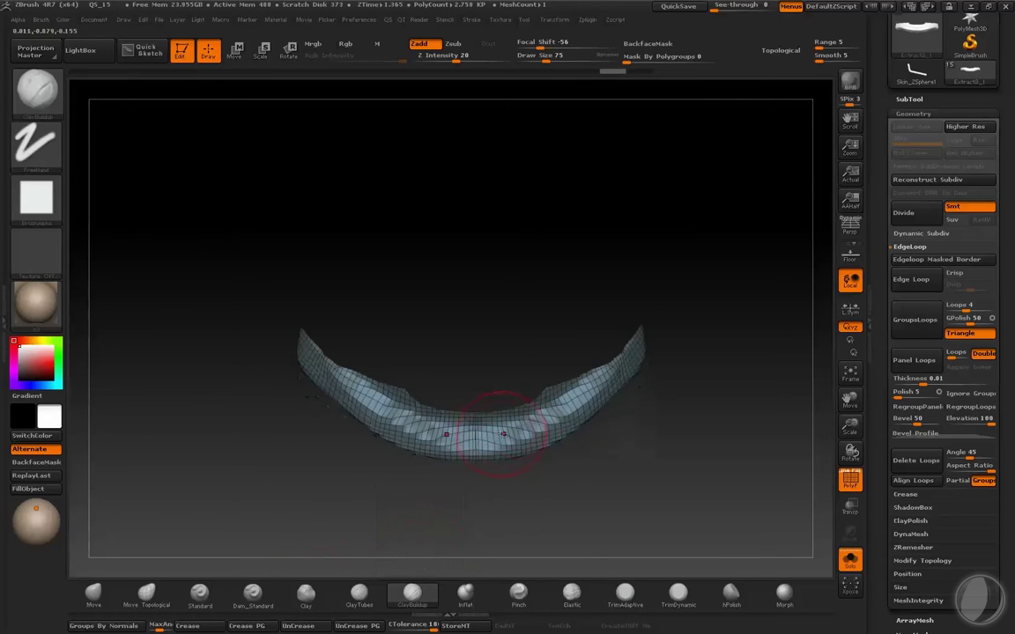
pyautogui.moveTo(395, 396); pyautogui.dragTo(465, 431)
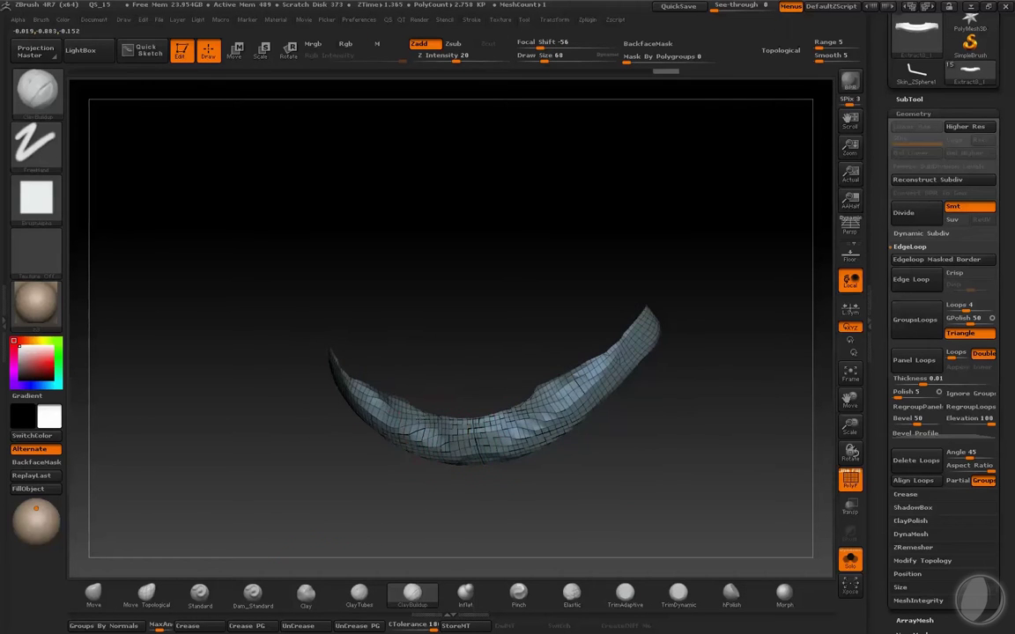
pyautogui.moveTo(401, 405)
pyautogui.mouseDown()
pyautogui.moveTo(629, 367)
pyautogui.moveTo(664, 399)
pyautogui.moveTo(645, 450)
pyautogui.moveTo(638, 337)
pyautogui.moveTo(663, 344)
pyautogui.moveTo(674, 414)
pyautogui.moveTo(687, 358)
pyautogui.mouseUp()
# - Test thickening the strip into a shell, undo it, and reopen Geometry options
pyautogui.press('space')
pyautogui.click(641, 361)
pyautogui.hotkey('ctrl', 'z')
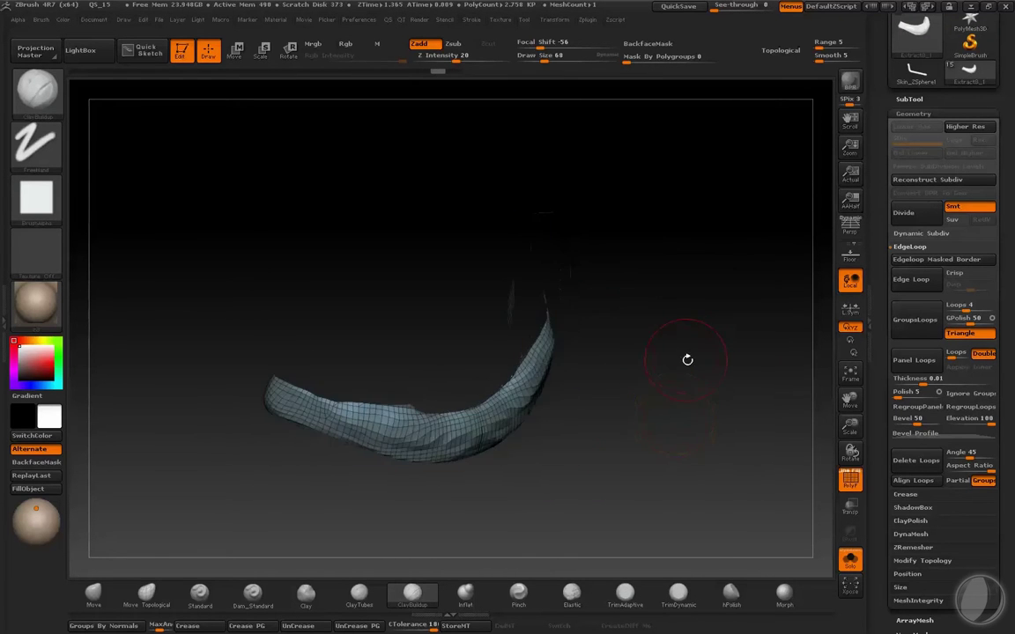
pyautogui.press('space')
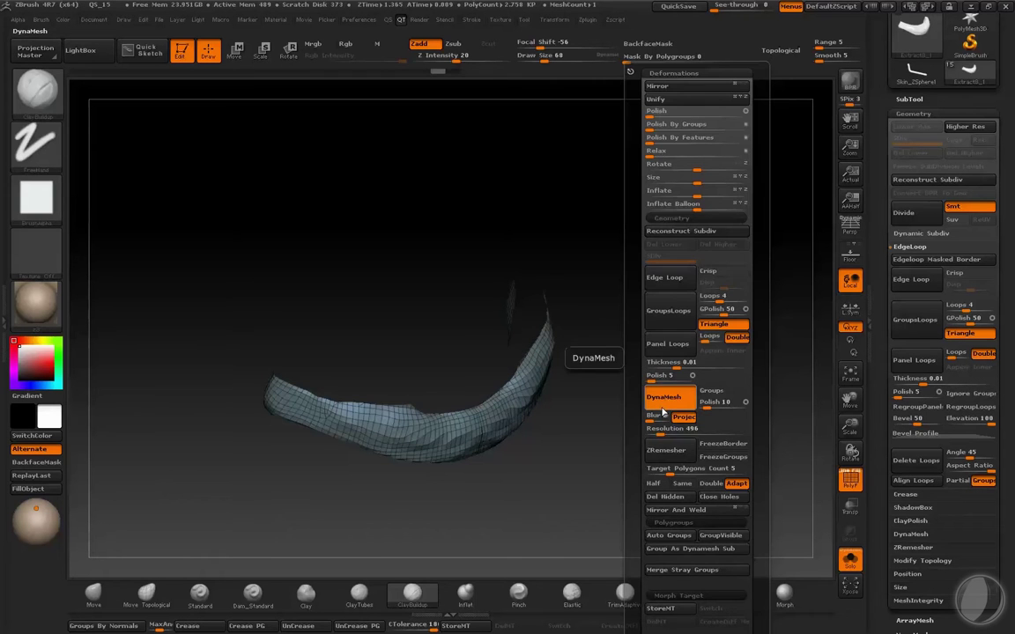
# - DynaMesh the plate and subdivide it once with Ctrl+D, hiding the wireframe
pyautogui.click(662, 401)
pyautogui.moveTo(595, 471)
pyautogui.mouseDown()
pyautogui.moveTo(652, 410)
pyautogui.moveTo(629, 418)
pyautogui.moveTo(589, 272)
pyautogui.mouseUp()
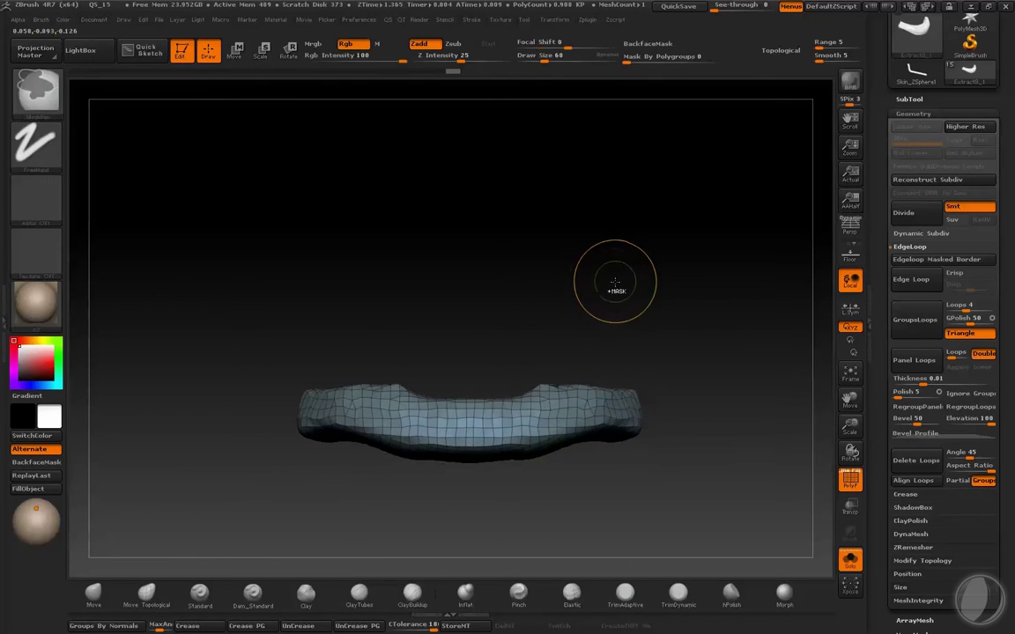
pyautogui.hotkey('ctrl', 'd')
pyautogui.hotkey('shift', 'f')
# - Polish the curved band smooth with hPolish from many angles, shrinking the brush to 45
pyautogui.click(727, 606)
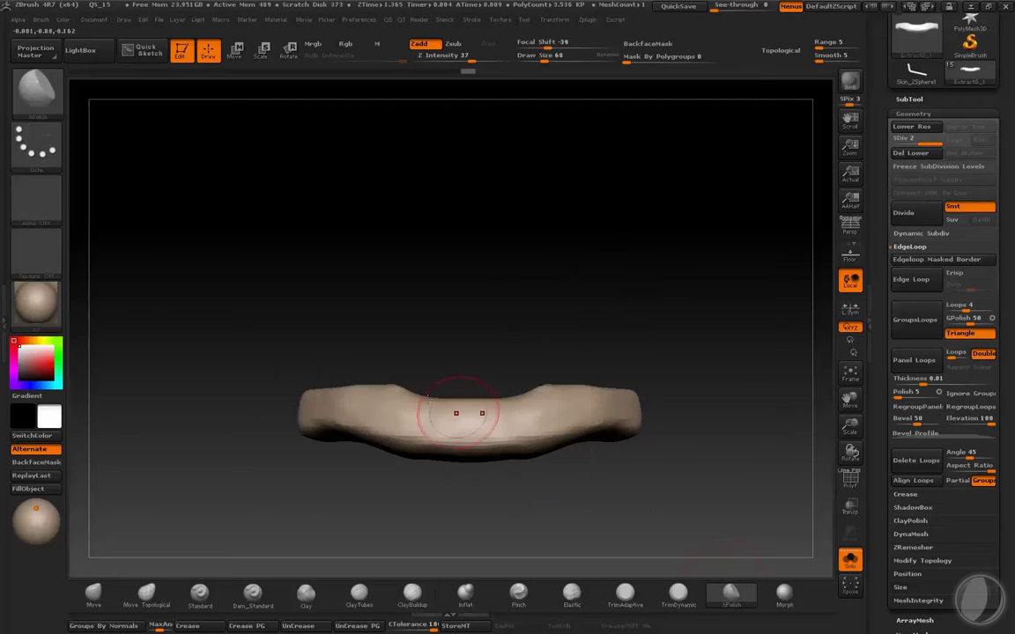
pyautogui.moveTo(411, 413)
pyautogui.mouseDown()
pyautogui.moveTo(349, 416)
pyautogui.moveTo(453, 390)
pyautogui.moveTo(410, 383)
pyautogui.mouseUp()
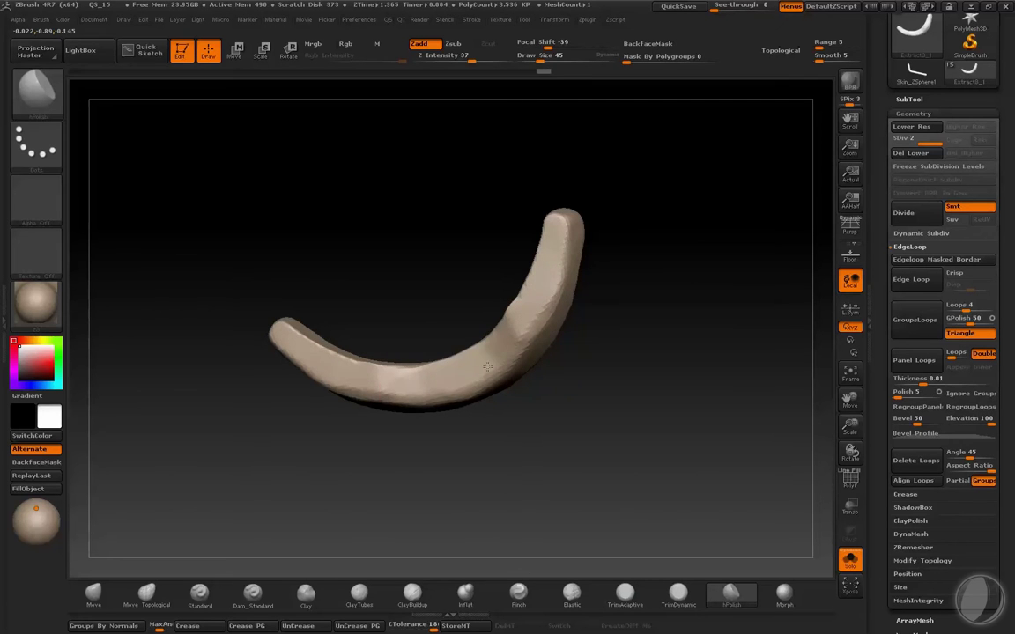
pyautogui.moveTo(487, 366)
pyautogui.mouseDown()
pyautogui.moveTo(480, 335)
pyautogui.moveTo(350, 426)
pyautogui.moveTo(564, 362)
pyautogui.moveTo(725, 288)
pyautogui.moveTo(317, 404)
pyautogui.mouseUp()
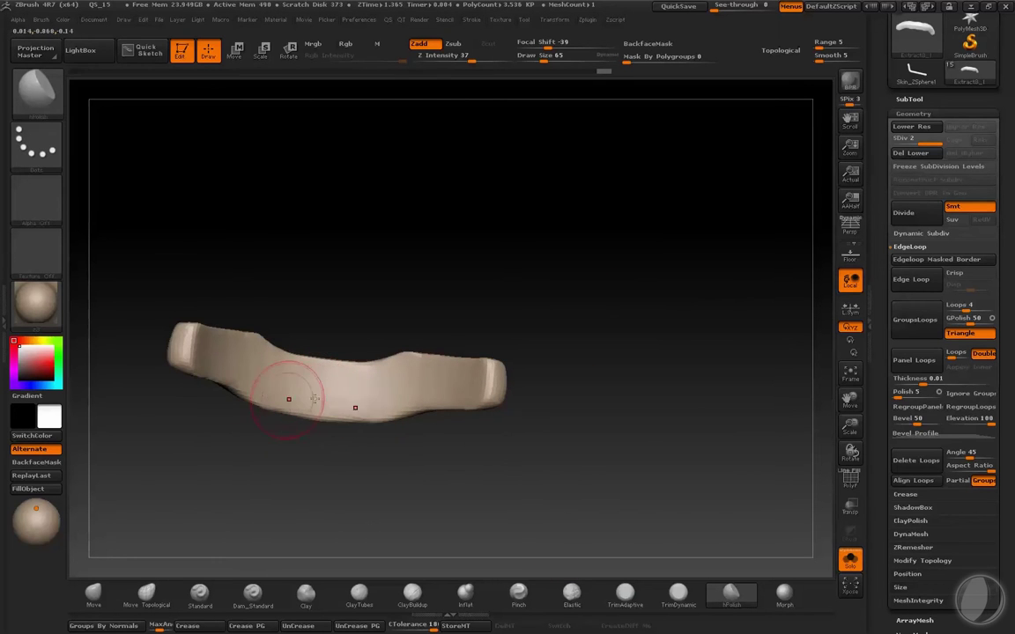
pyautogui.moveTo(245, 364)
pyautogui.mouseDown()
pyautogui.moveTo(242, 245)
pyautogui.moveTo(398, 234)
pyautogui.moveTo(347, 396)
pyautogui.mouseUp()
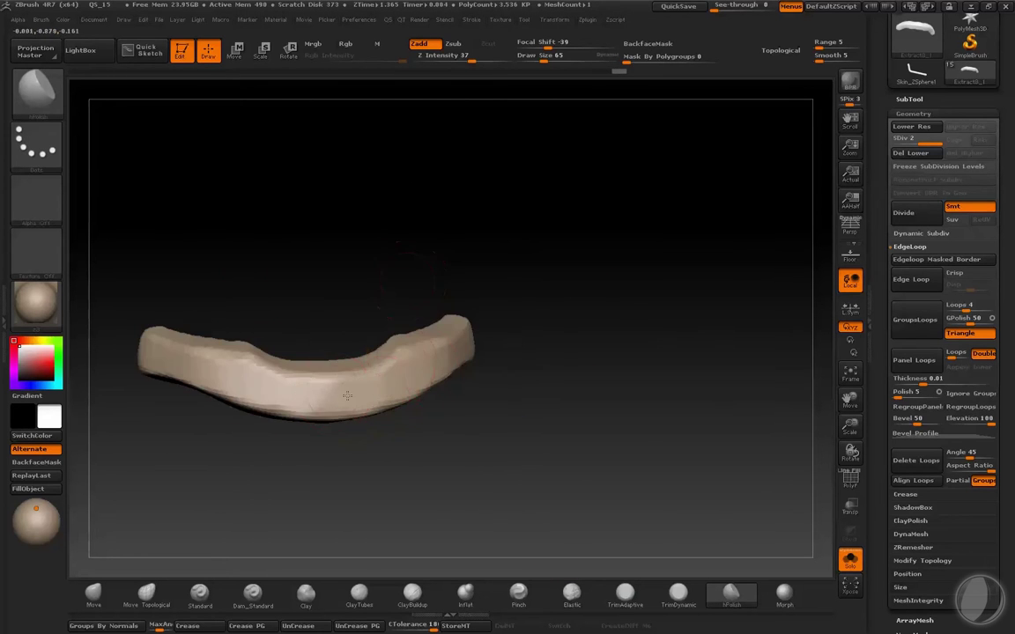
pyautogui.moveTo(248, 381)
pyautogui.mouseDown()
pyautogui.moveTo(273, 471)
pyautogui.moveTo(322, 384)
pyautogui.mouseUp()
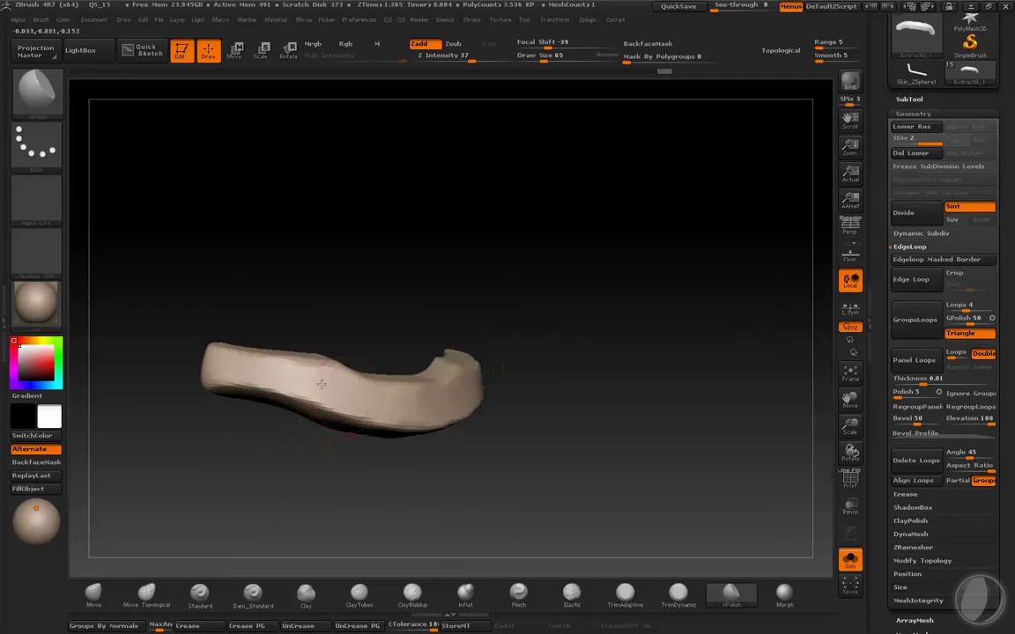
pyautogui.moveTo(227, 421); pyautogui.dragTo(326, 416)
pyautogui.moveTo(392, 453); pyautogui.dragTo(555, 385)
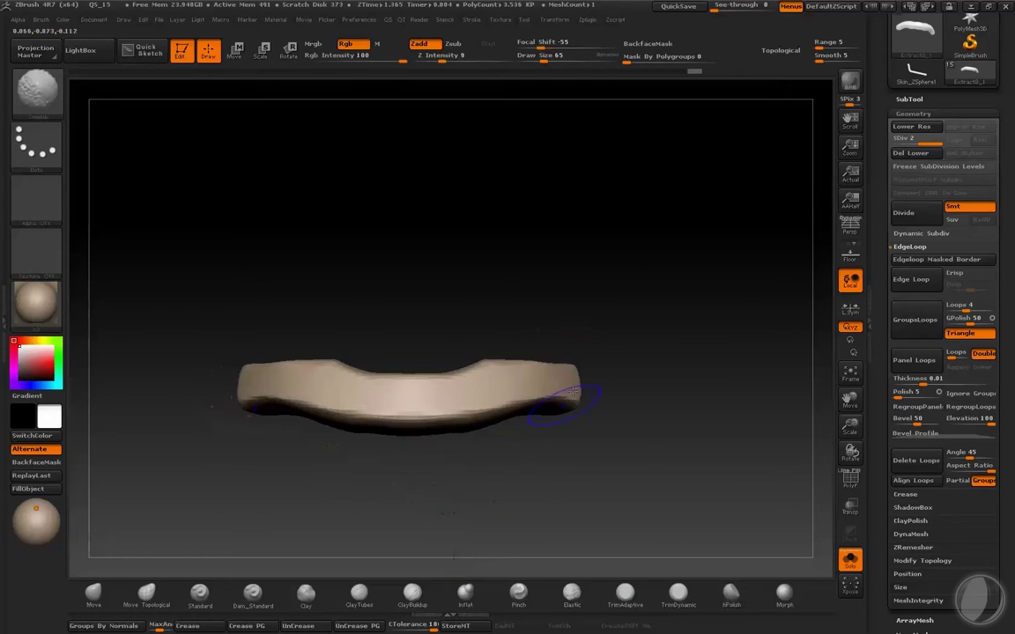
pyautogui.moveTo(670, 368); pyautogui.dragTo(691, 299)
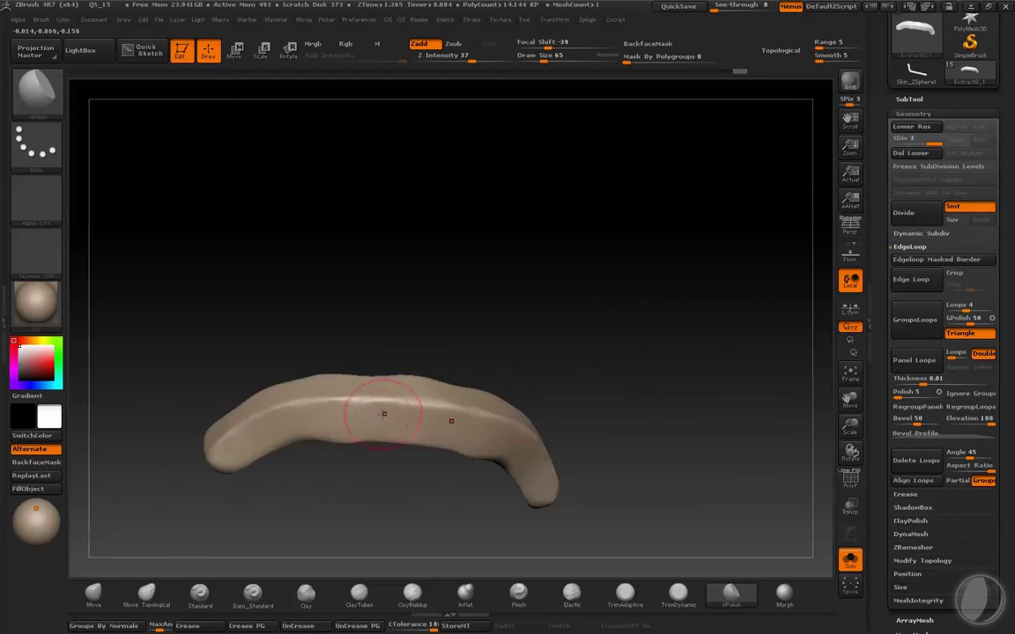
pyautogui.moveTo(383, 413)
pyautogui.mouseDown()
pyautogui.moveTo(519, 346)
pyautogui.moveTo(419, 394)
pyautogui.moveTo(403, 385)
pyautogui.moveTo(289, 388)
pyautogui.moveTo(208, 439)
pyautogui.moveTo(197, 461)
pyautogui.mouseUp()
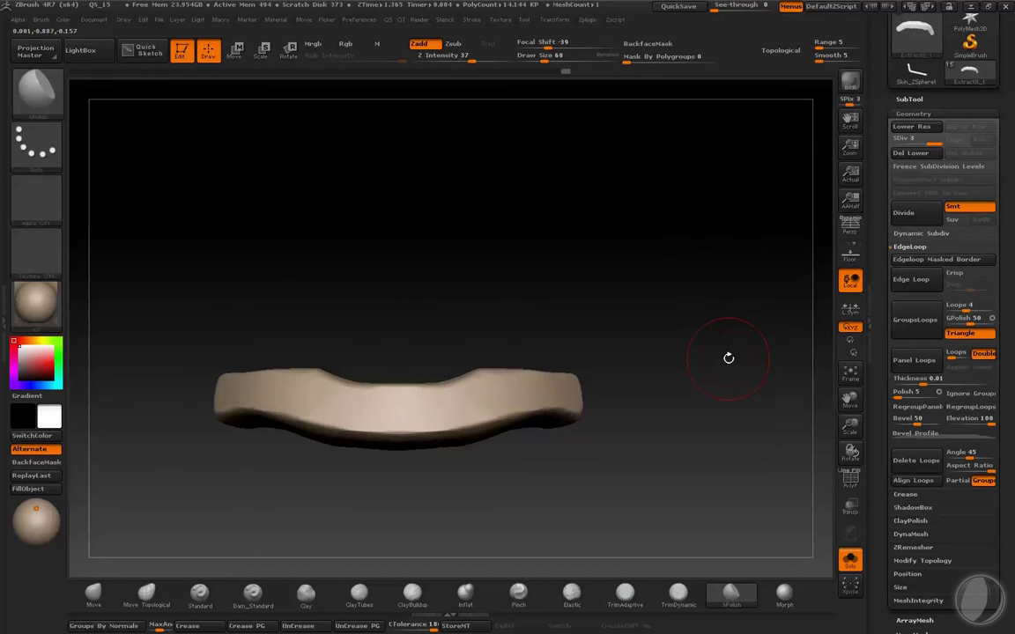
pyautogui.moveTo(728, 357)
pyautogui.mouseDown()
pyautogui.moveTo(650, 209)
pyautogui.moveTo(439, 388)
pyautogui.mouseUp()
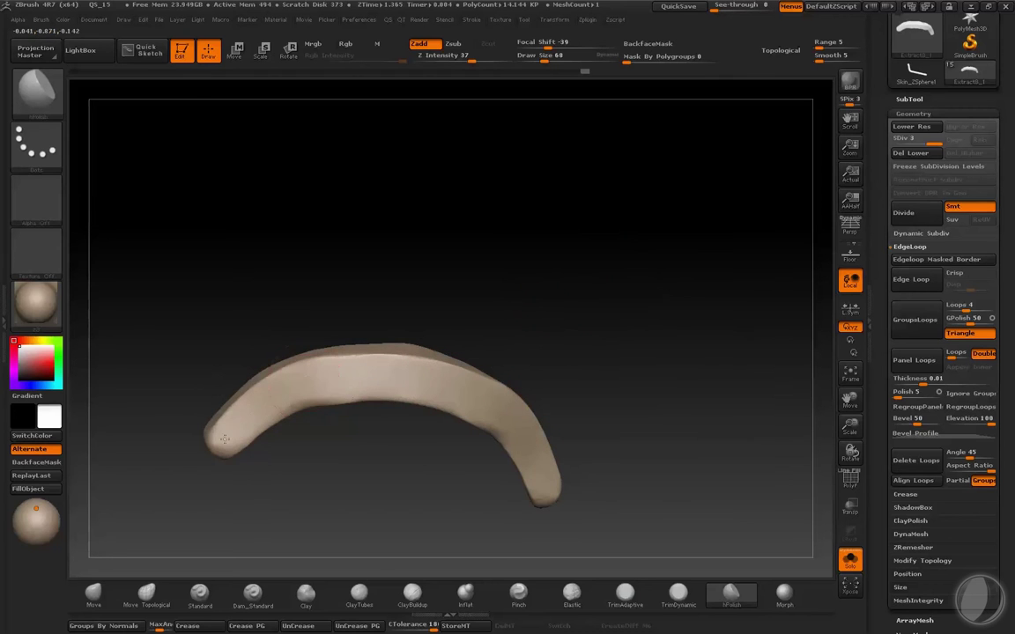
pyautogui.moveTo(225, 439)
pyautogui.mouseDown()
pyautogui.moveTo(424, 344)
pyautogui.moveTo(358, 395)
pyautogui.mouseUp()
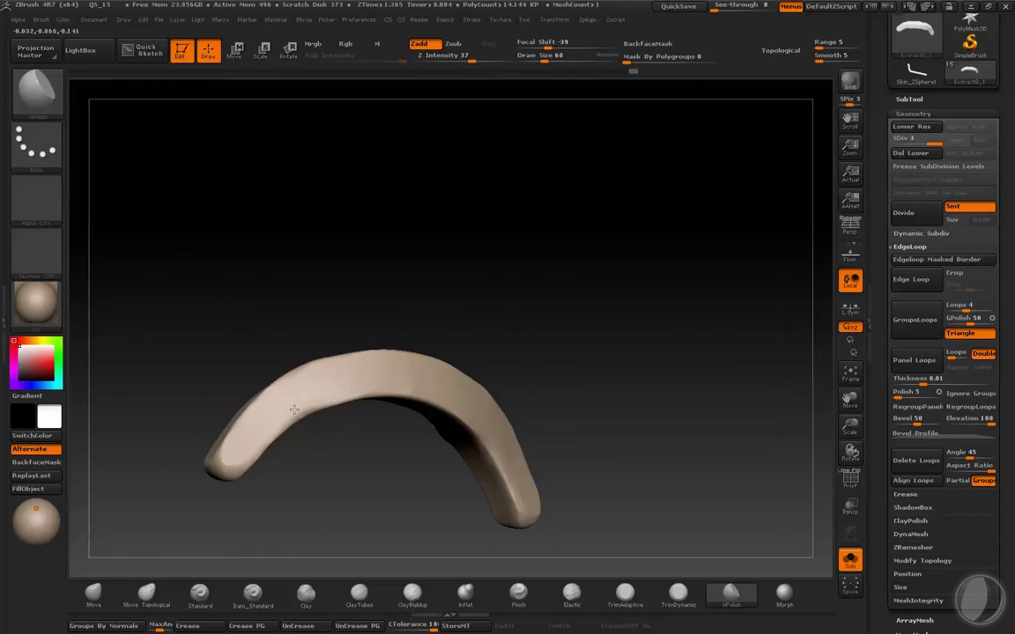
pyautogui.moveTo(269, 370)
pyautogui.mouseDown()
pyautogui.moveTo(286, 382)
pyautogui.moveTo(436, 348)
pyautogui.mouseUp()
pyautogui.moveTo(262, 348); pyautogui.dragTo(302, 349)
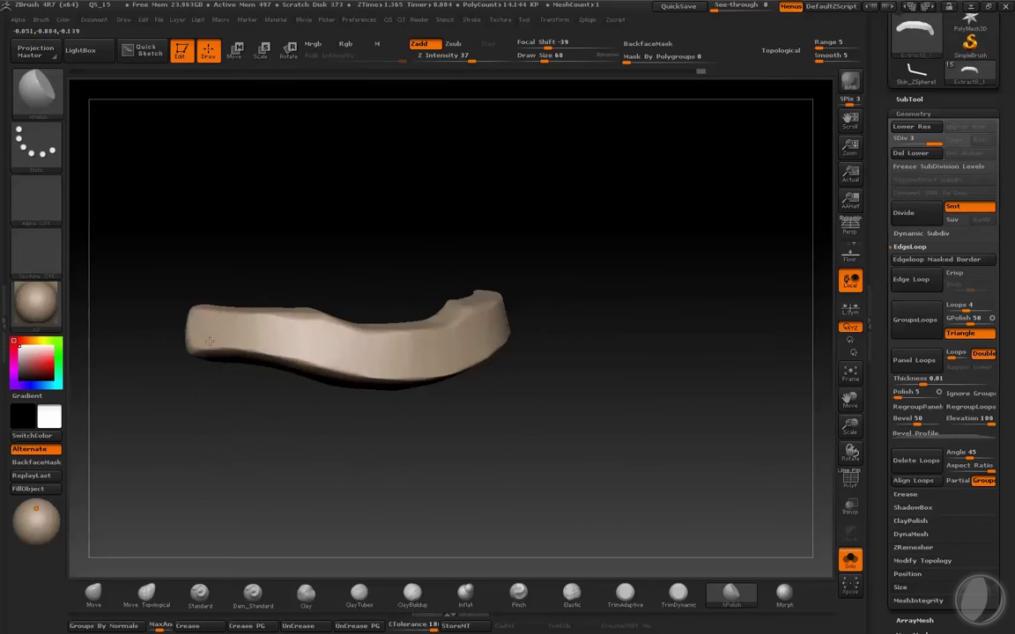
pyautogui.moveTo(210, 340)
pyautogui.mouseDown()
pyautogui.moveTo(370, 326)
pyautogui.moveTo(385, 203)
pyautogui.moveTo(283, 414)
pyautogui.mouseUp()
pyautogui.press('s')
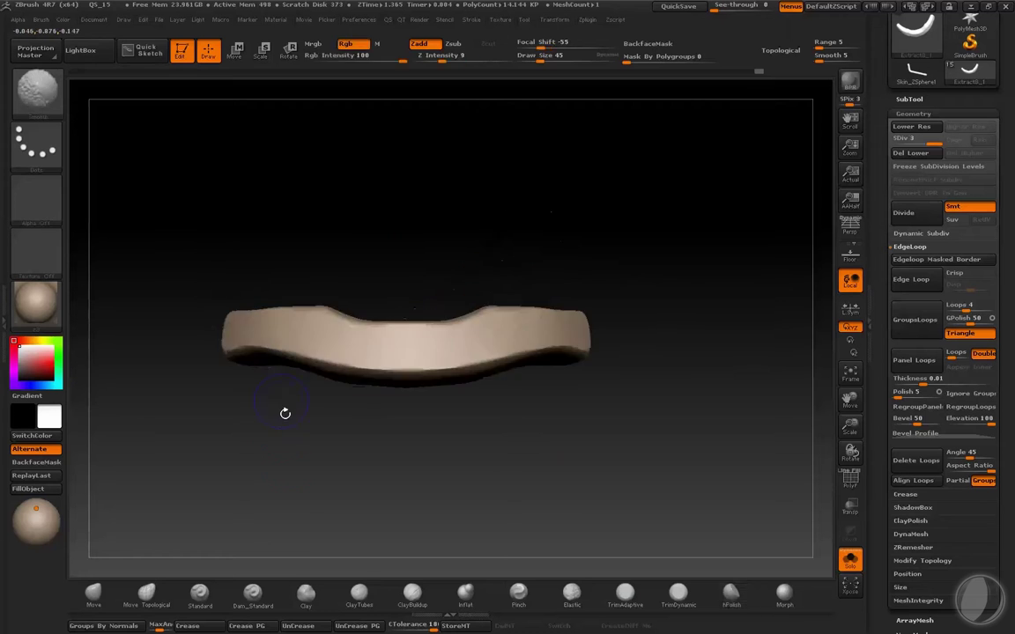
pyautogui.moveTo(682, 312); pyautogui.dragTo(419, 317)
# - Solo the Extract7 piece and smooth out its creased lower edge
pyautogui.keyDown('alt'); pyautogui.click(419, 317); pyautogui.keyUp('alt')
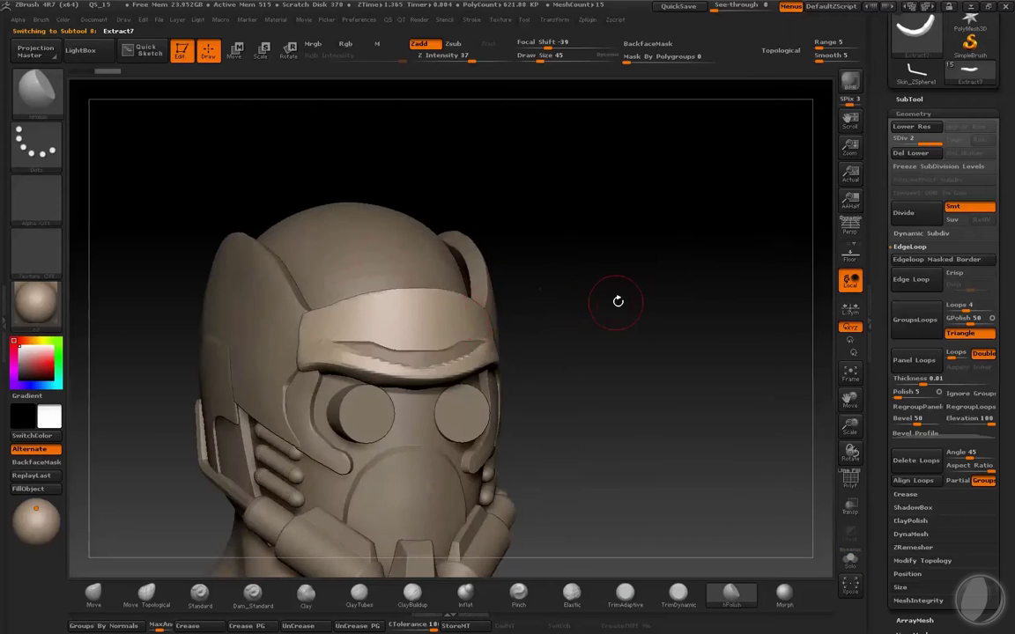
pyautogui.hotkey('ctrl', 'shift', 's')
pyautogui.moveTo(645, 295); pyautogui.dragTo(451, 368)
pyautogui.press('f')
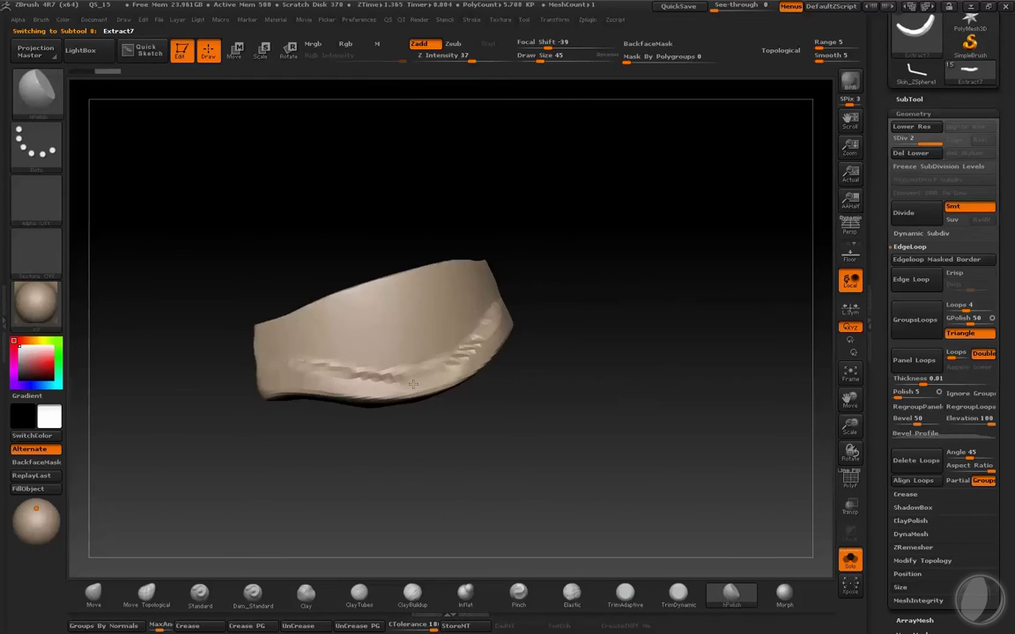
pyautogui.keyDown('shift'); pyautogui.moveTo(317, 374); pyautogui.dragTo(389, 385); pyautogui.keyUp('shift')
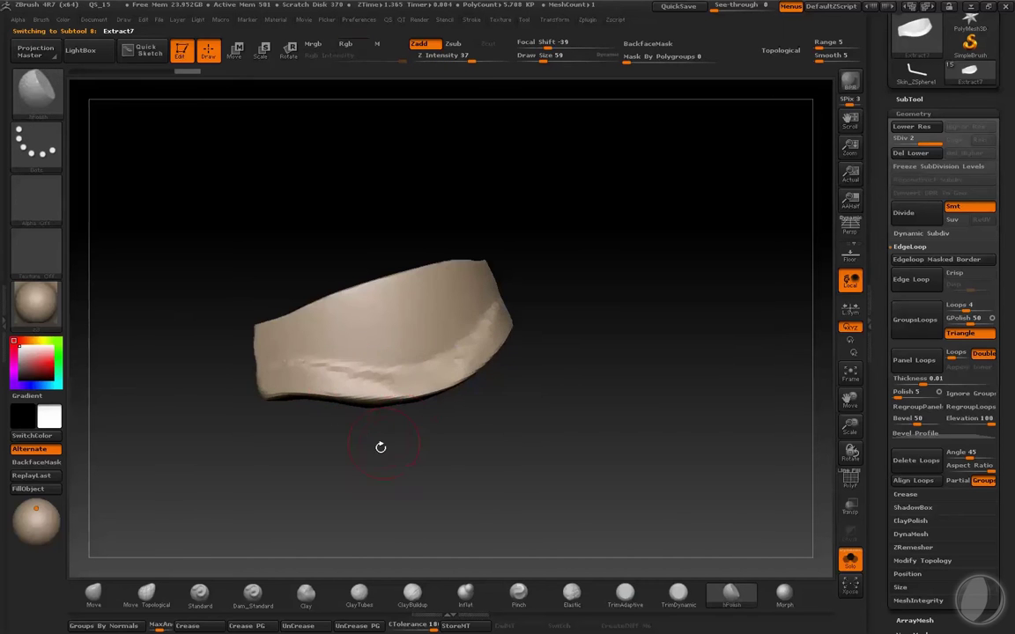
pyautogui.moveTo(381, 447); pyautogui.dragTo(431, 408)
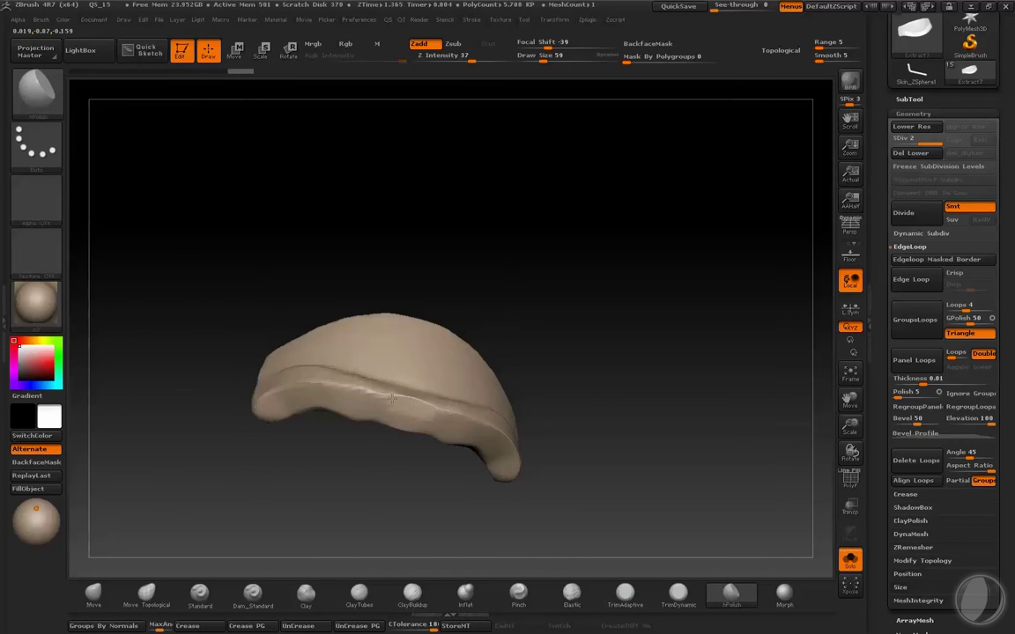
# - Turn Solo off and check Extract7's fit from front, three-quarter and side views
pyautogui.click(850, 560)
pyautogui.moveTo(676, 281)
pyautogui.mouseDown()
pyautogui.moveTo(702, 320)
pyautogui.moveTo(299, 436)
pyautogui.mouseUp()
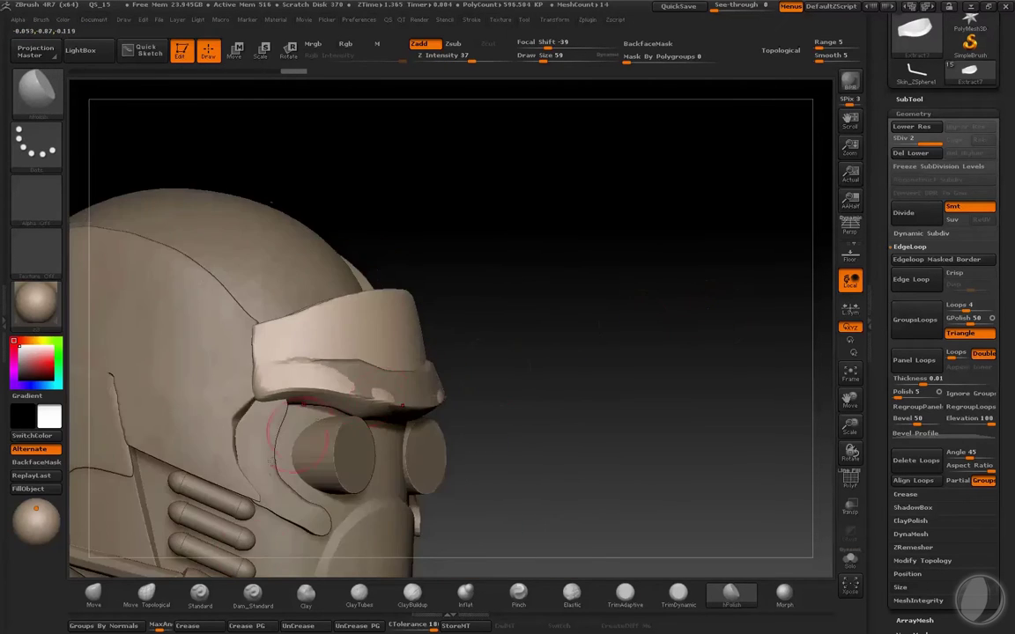
pyautogui.moveTo(567, 319); pyautogui.dragTo(573, 328)
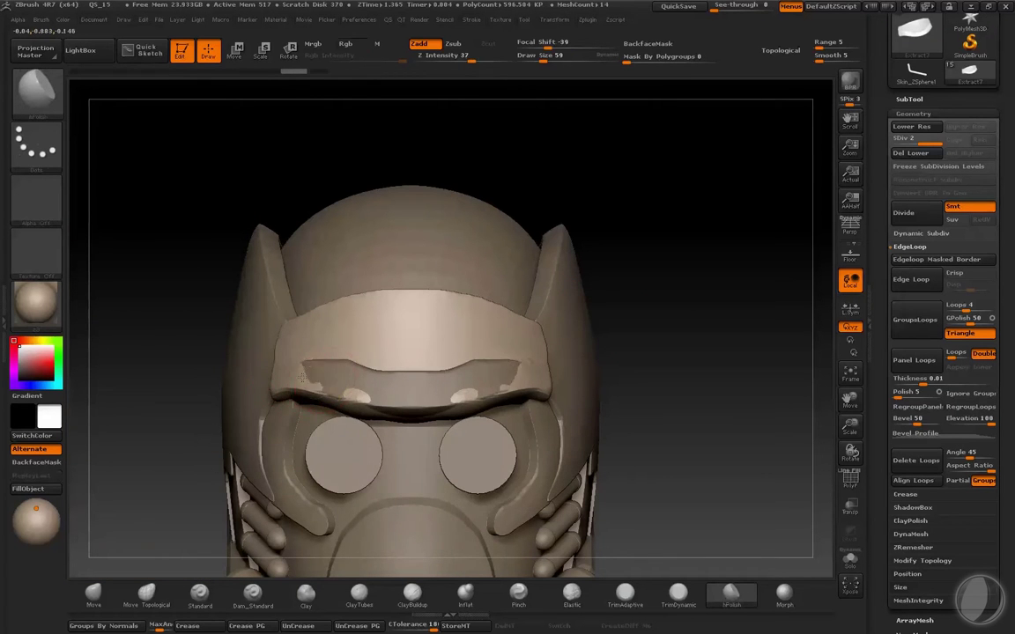
pyautogui.moveTo(295, 392)
pyautogui.mouseDown()
pyautogui.moveTo(275, 374)
pyautogui.moveTo(254, 392)
pyautogui.moveTo(319, 402)
pyautogui.mouseUp()
pyautogui.keyDown('shift'); pyautogui.moveTo(494, 388); pyautogui.dragTo(515, 360); pyautogui.keyUp('shift')
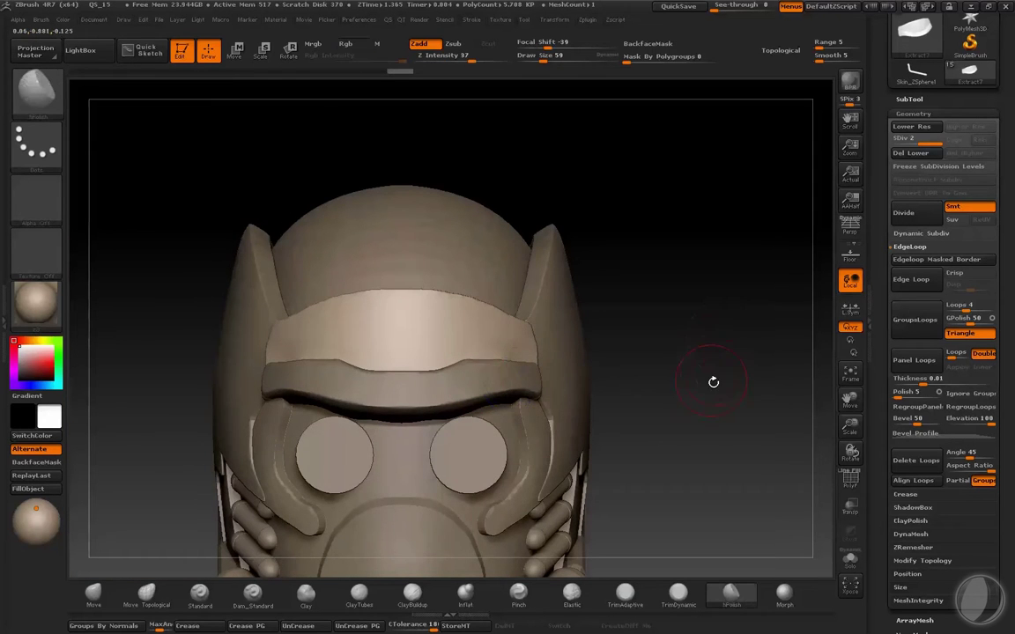
pyautogui.moveTo(713, 381); pyautogui.dragTo(95, 566)
pyautogui.moveTo(236, 330); pyautogui.dragTo(226, 335)
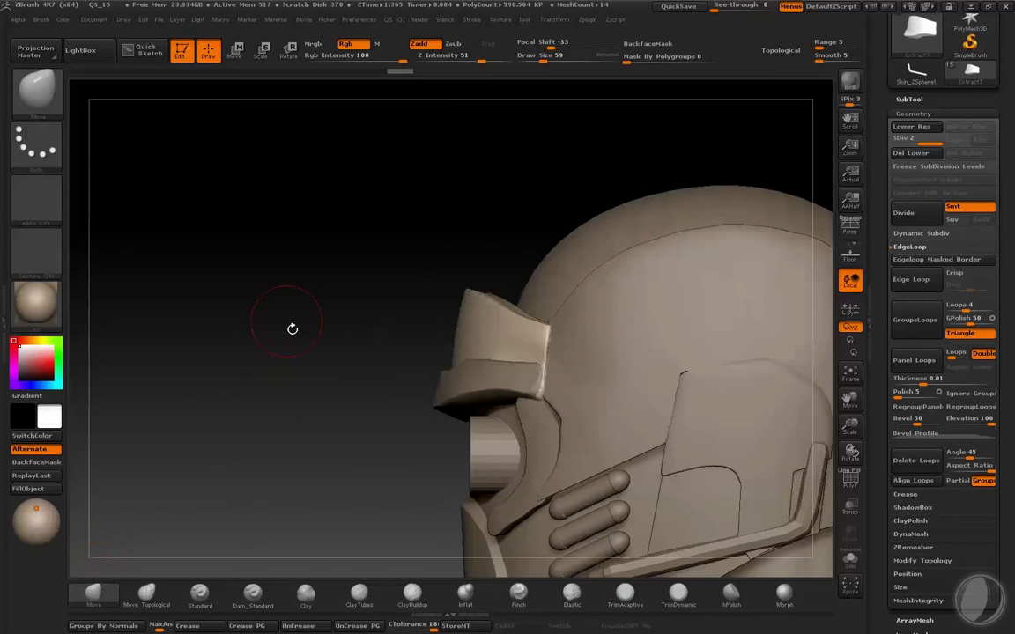
# - Isolate the brow strip and polish it with hPolish at brush size 140
pyautogui.press(']')
pyautogui.press(']')
pyautogui.press(']')
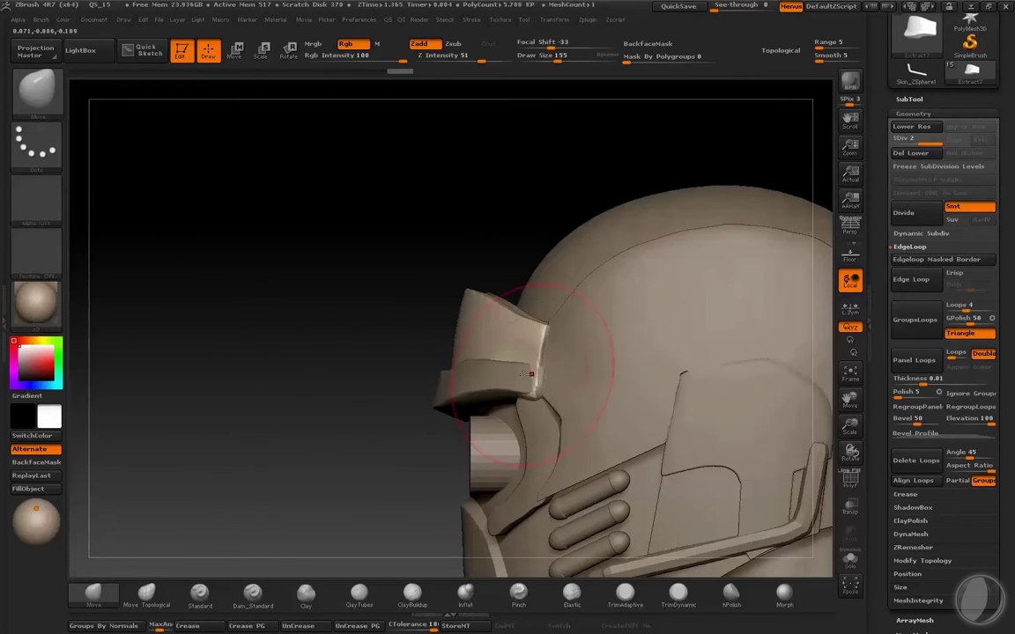
pyautogui.keyDown('alt'); pyautogui.click(524, 392); pyautogui.keyUp('alt')
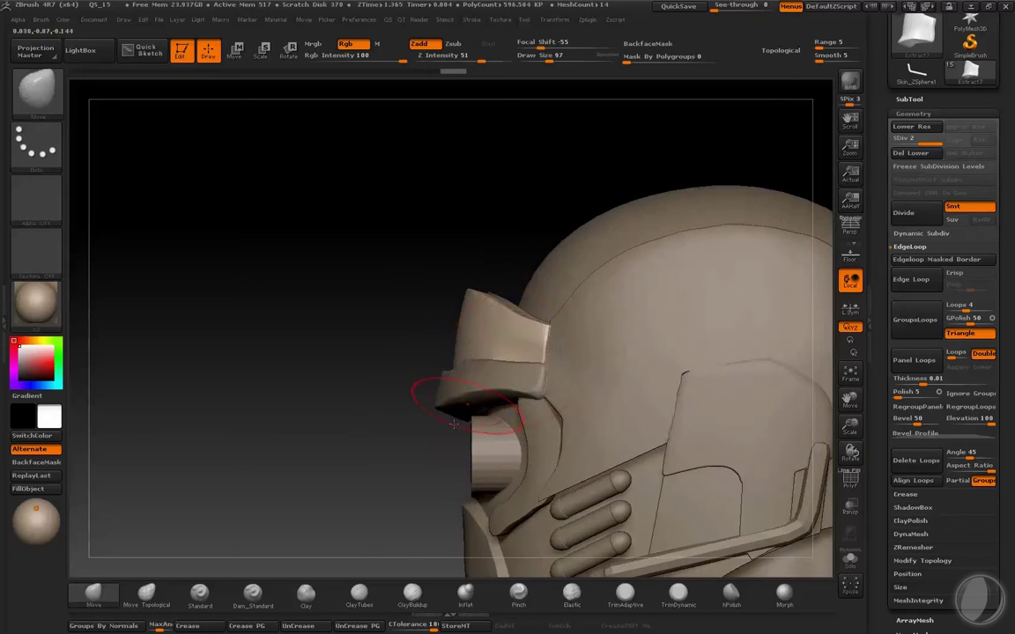
pyautogui.hotkey('ctrl', 'shift', 'f')
pyautogui.click(731, 595)
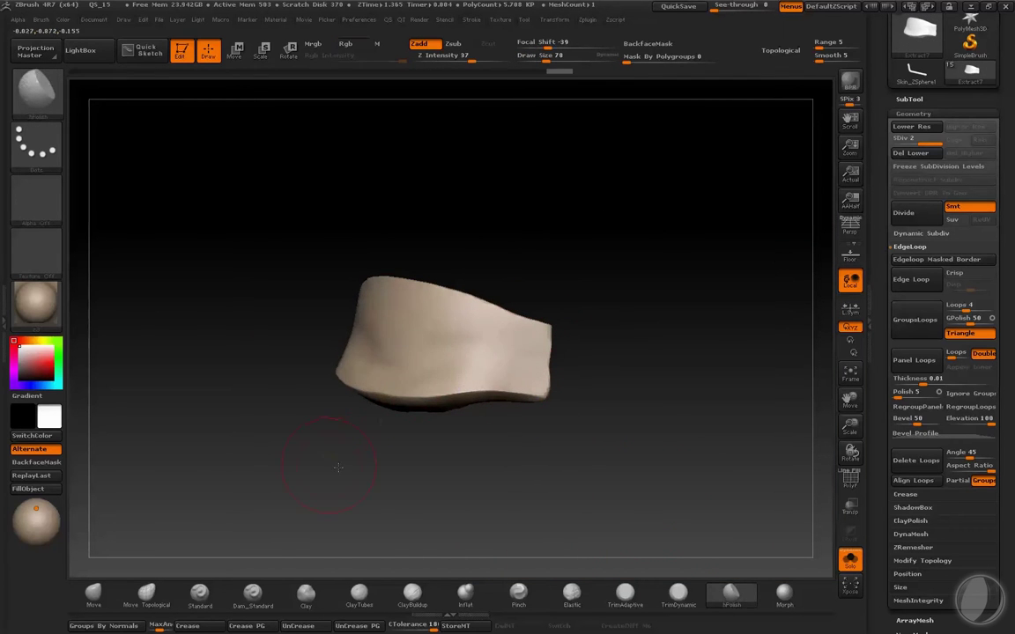
pyautogui.moveTo(494, 432)
pyautogui.mouseDown()
pyautogui.moveTo(323, 326)
pyautogui.moveTo(340, 329)
pyautogui.moveTo(326, 315)
pyautogui.mouseUp()
pyautogui.moveTo(420, 405)
pyautogui.mouseDown()
pyautogui.moveTo(328, 317)
pyautogui.moveTo(591, 286)
pyautogui.mouseUp()
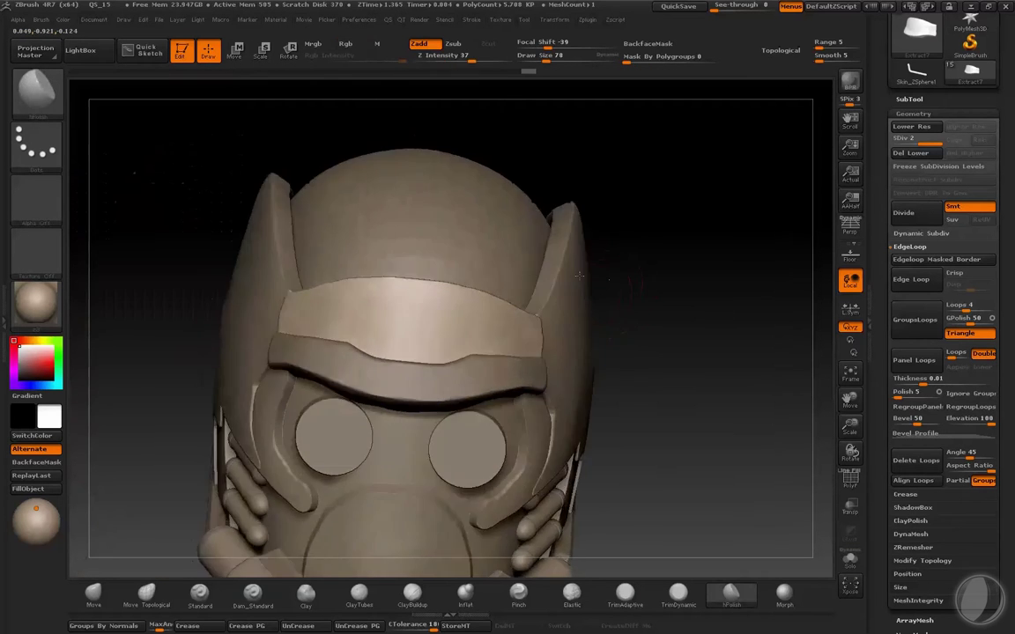
pyautogui.moveTo(446, 334)
pyautogui.keyDown('shift'); pyautogui.mouseDown()
pyautogui.moveTo(453, 345)
pyautogui.moveTo(500, 349)
pyautogui.mouseUp(); pyautogui.keyUp('shift')
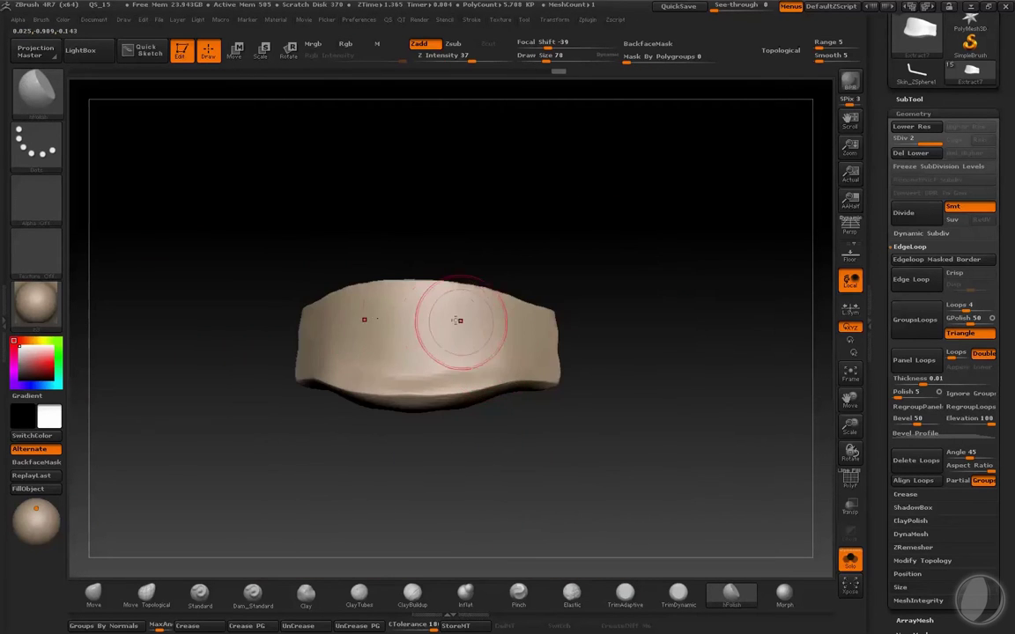
# - Return to the full helmet with the Move brush and view it straight on
pyautogui.hotkey('alt', 's')
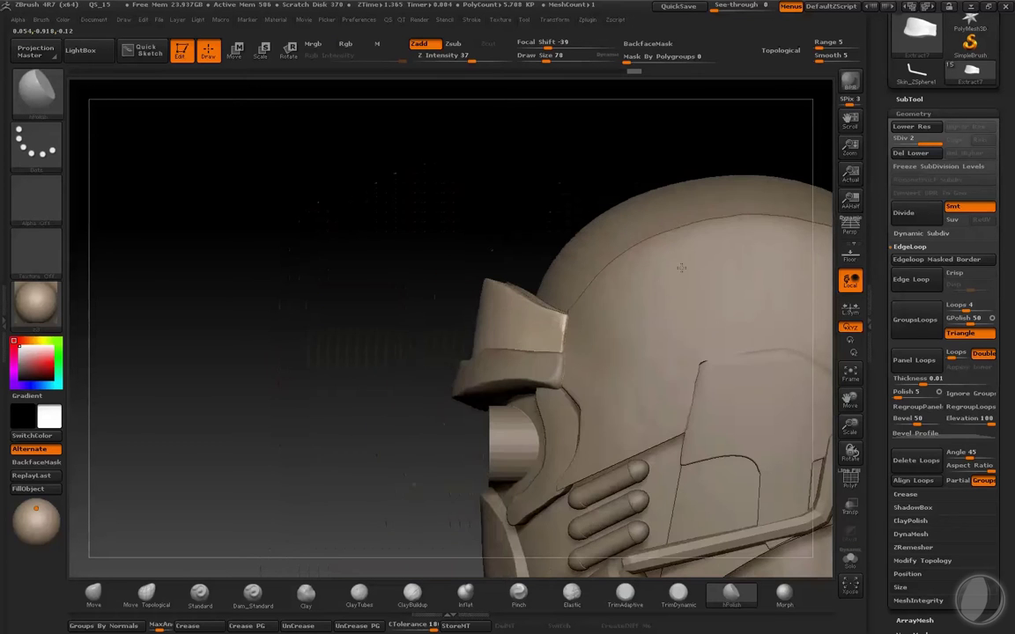
pyautogui.press('b')
pyautogui.press('m')
pyautogui.press('v')
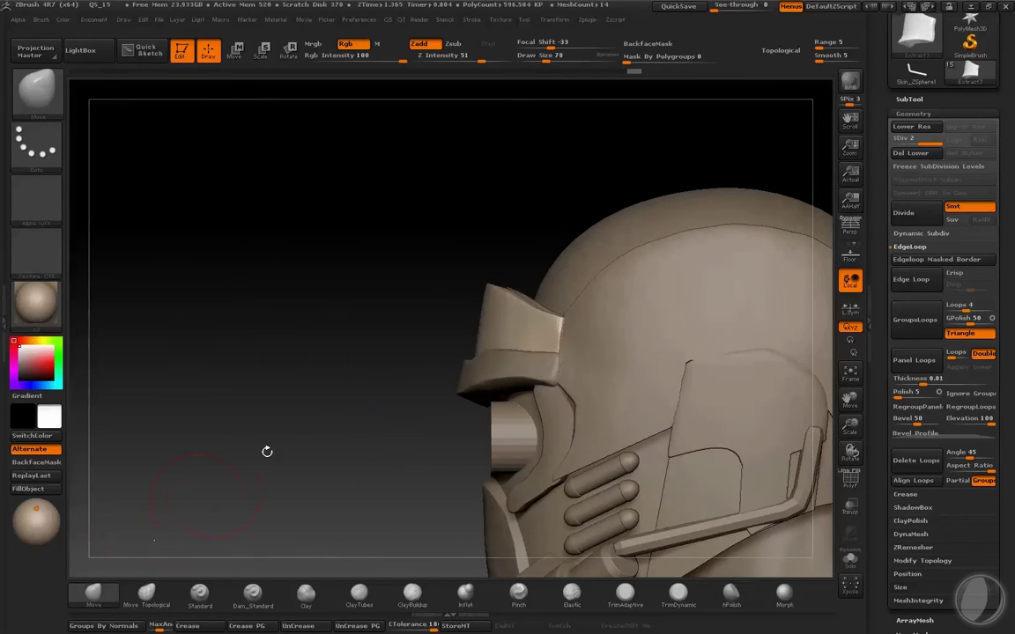
pyautogui.moveTo(400, 419); pyautogui.dragTo(415, 351)
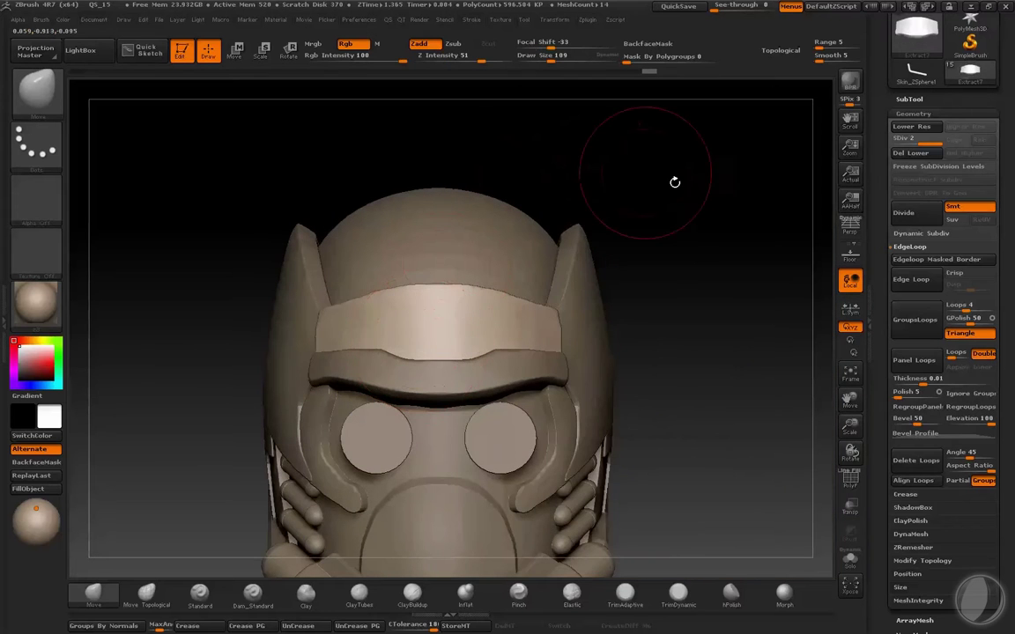
# - Polish the curved ridge piece with hPolish, toggling Solo to check its fit under the brow
pyautogui.hotkey('alt', 's')
pyautogui.press('b')
pyautogui.press('h')
pyautogui.press('p')
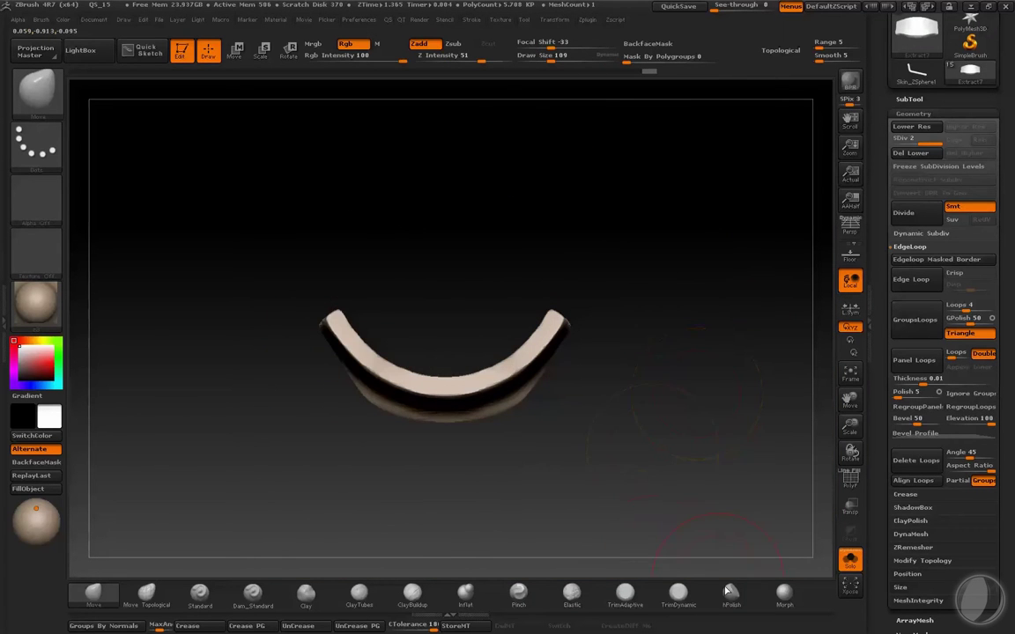
pyautogui.moveTo(657, 528); pyautogui.dragTo(705, 515)
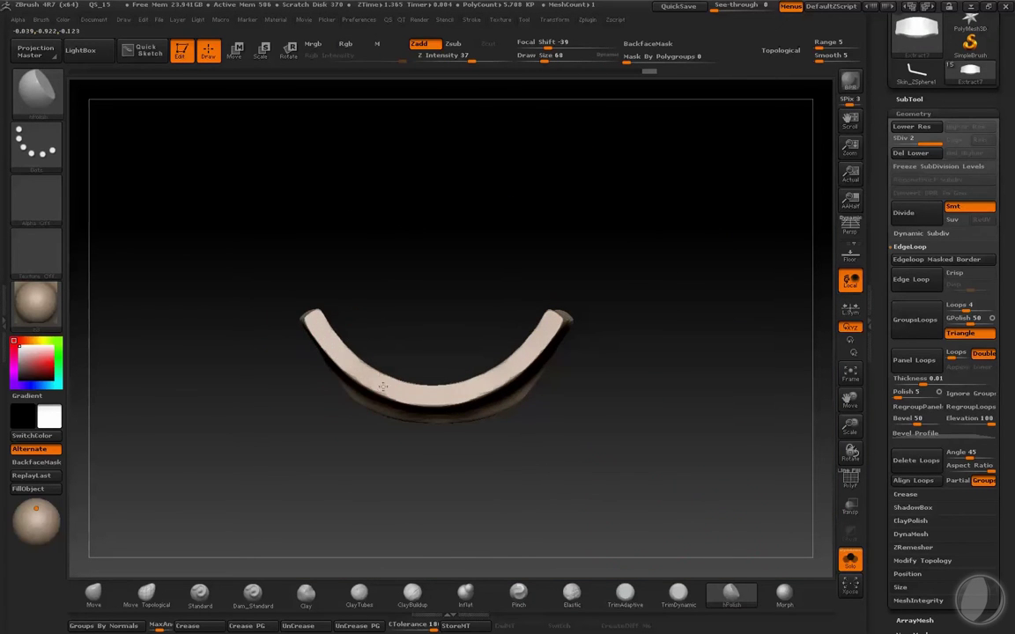
pyautogui.moveTo(308, 318); pyautogui.dragTo(365, 304)
pyautogui.hotkey('alt', 's')
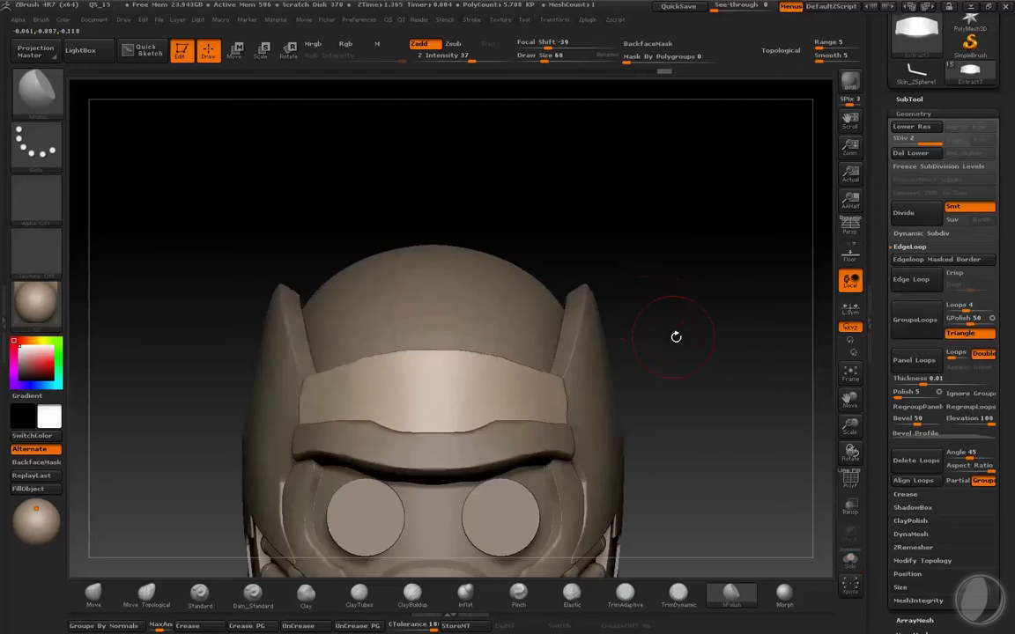
pyautogui.moveTo(675, 335)
pyautogui.mouseDown()
pyautogui.moveTo(700, 362)
pyautogui.moveTo(657, 341)
pyautogui.moveTo(777, 207)
pyautogui.mouseUp()
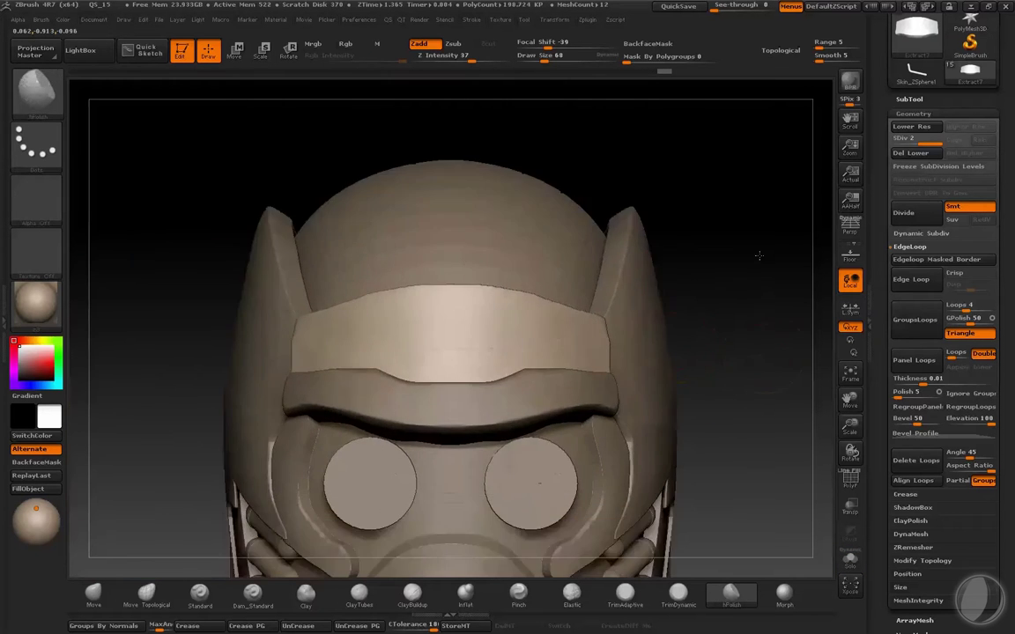
pyautogui.hotkey('alt', 's')
pyautogui.moveTo(645, 272); pyautogui.dragTo(460, 275)
pyautogui.hotkey('alt', 's')
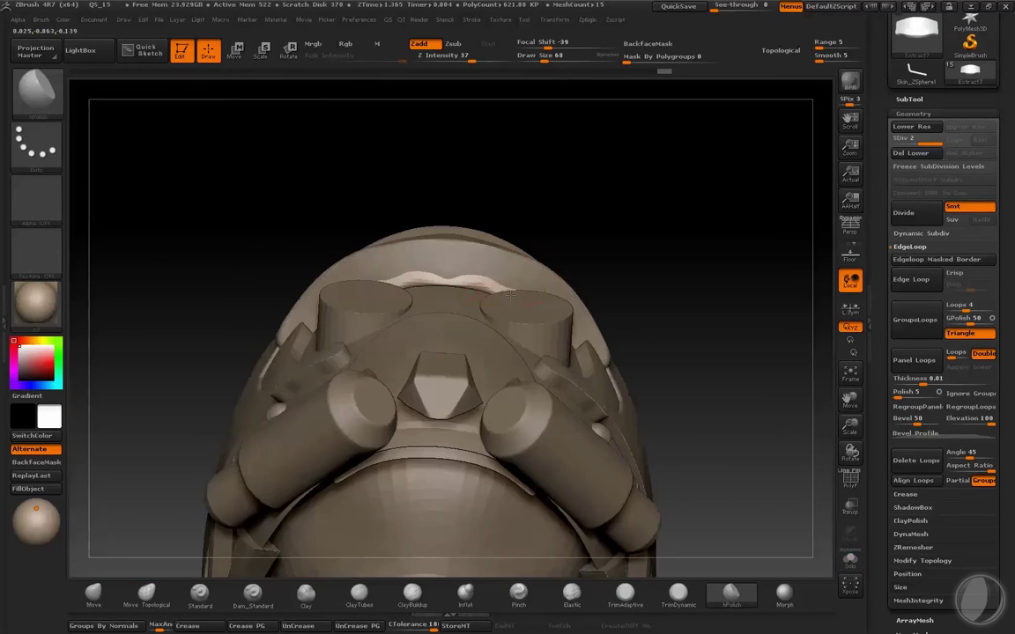
pyautogui.moveTo(538, 296)
pyautogui.mouseDown()
pyautogui.moveTo(475, 291)
pyautogui.moveTo(460, 249)
pyautogui.mouseUp()
# - Select subtool Extract8_1 and reshape it with an enlarged Move brush from several angles
pyautogui.keyDown('alt'); pyautogui.click(460, 250); pyautogui.keyUp('alt')
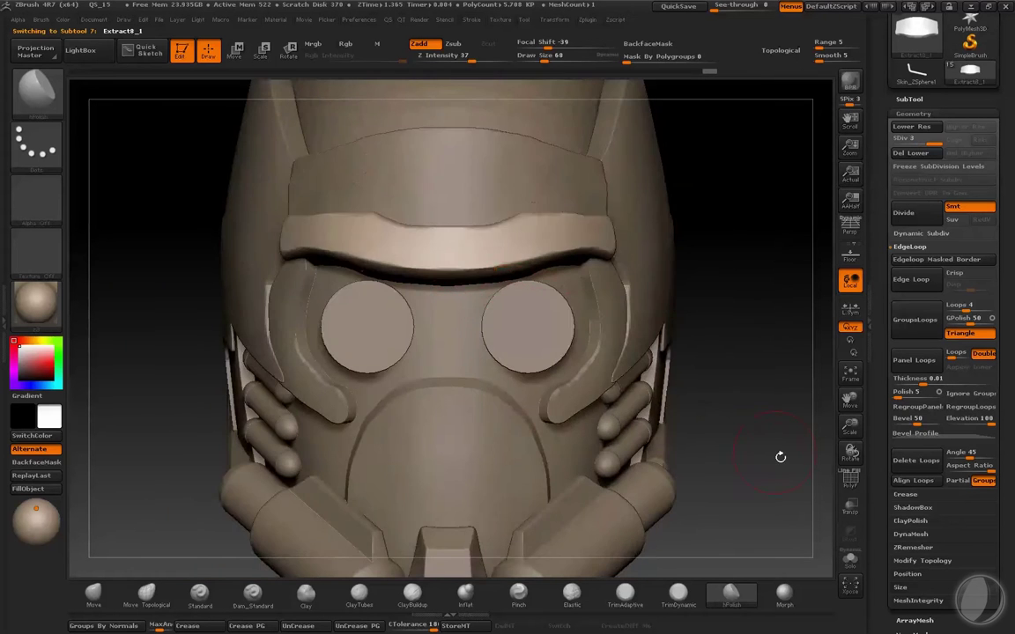
pyautogui.moveTo(158, 362)
pyautogui.mouseDown()
pyautogui.moveTo(662, 306)
pyautogui.moveTo(328, 294)
pyautogui.mouseUp()
pyautogui.press('s')
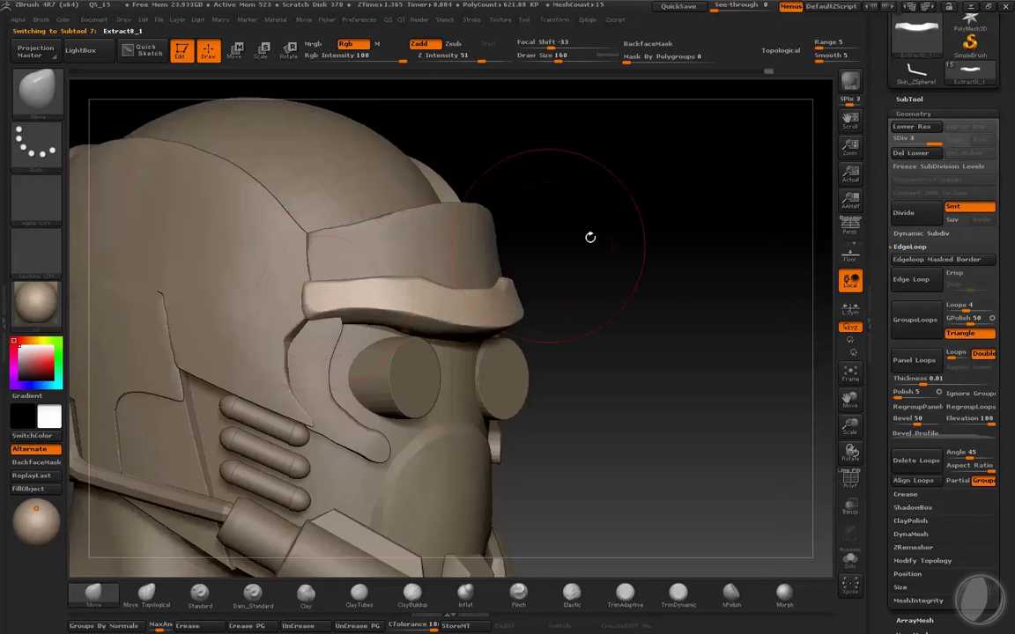
pyautogui.moveTo(591, 238); pyautogui.dragTo(326, 293)
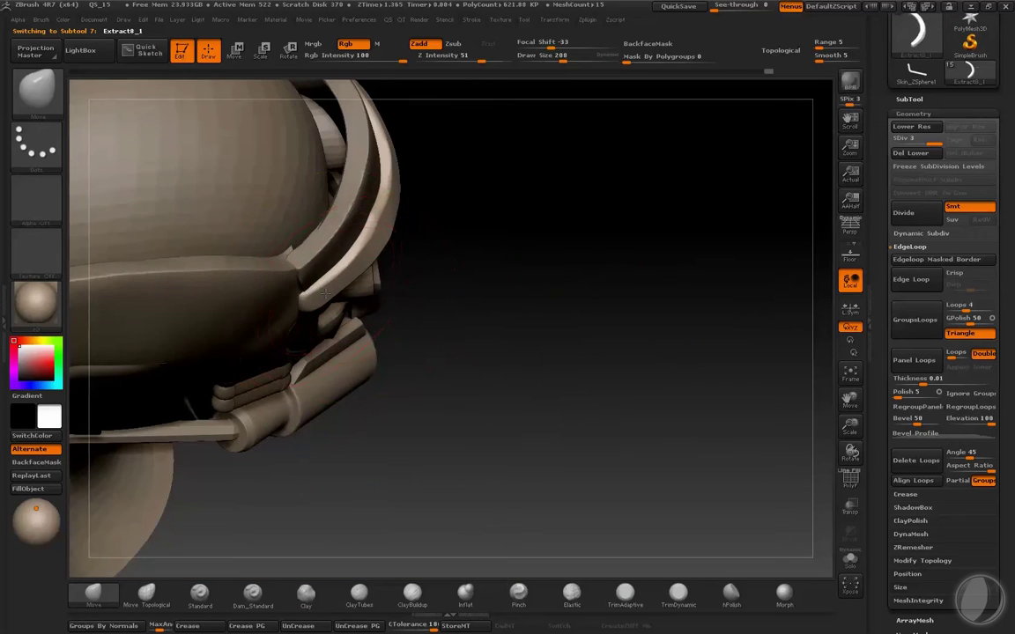
pyautogui.press('s')
pyautogui.moveTo(526, 209); pyautogui.dragTo(489, 295)
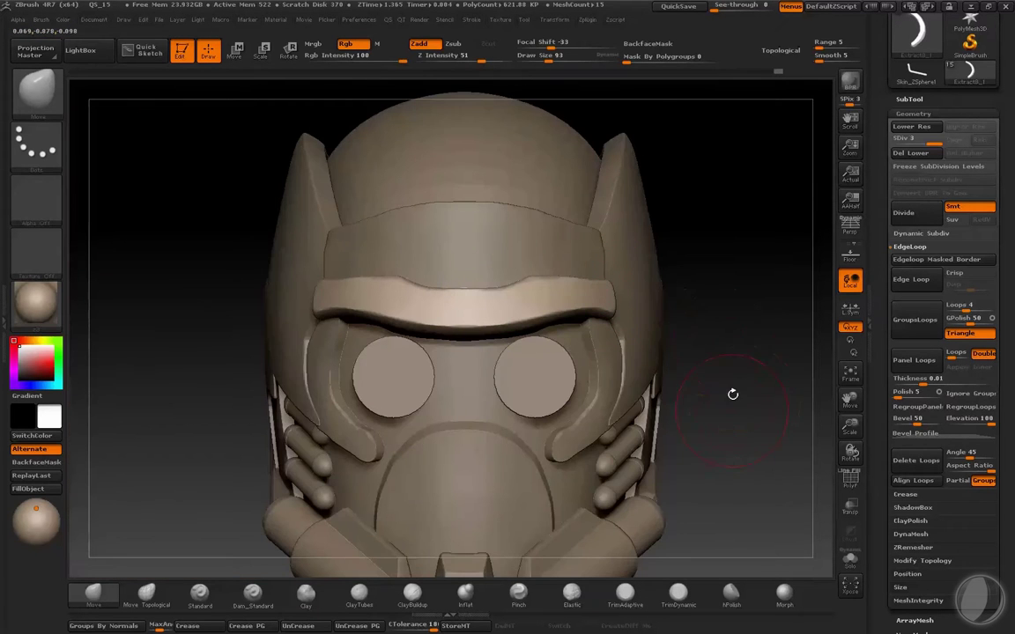
pyautogui.moveTo(763, 384); pyautogui.dragTo(640, 492)
# - Solo the brow piece, hPolish its edges, then select the Extract7 brow strip
pyautogui.click(730, 600)
pyautogui.moveTo(661, 533); pyautogui.dragTo(339, 272)
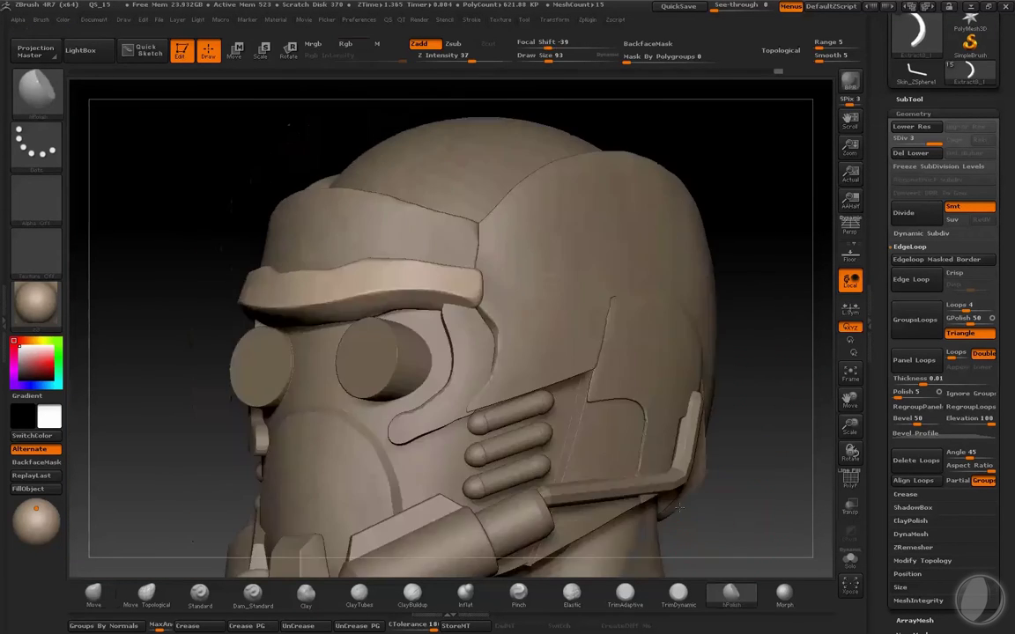
pyautogui.keyDown('ctrl'); pyautogui.keyDown('shift'); pyautogui.click(338, 278); pyautogui.keyUp('shift'); pyautogui.keyUp('ctrl')
pyautogui.moveTo(499, 227)
pyautogui.mouseDown()
pyautogui.moveTo(411, 276)
pyautogui.moveTo(362, 334)
pyautogui.moveTo(370, 408)
pyautogui.moveTo(164, 334)
pyautogui.moveTo(272, 227)
pyautogui.moveTo(423, 187)
pyautogui.moveTo(351, 226)
pyautogui.moveTo(401, 289)
pyautogui.moveTo(310, 308)
pyautogui.moveTo(343, 370)
pyautogui.moveTo(311, 310)
pyautogui.mouseUp()
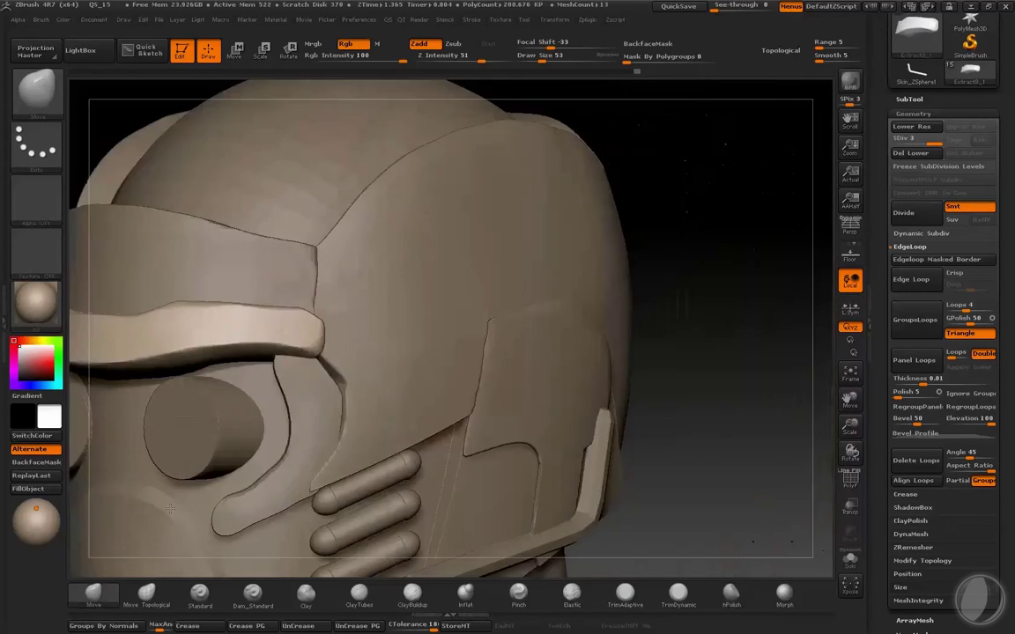
pyautogui.moveTo(170, 509); pyautogui.dragTo(525, 378)
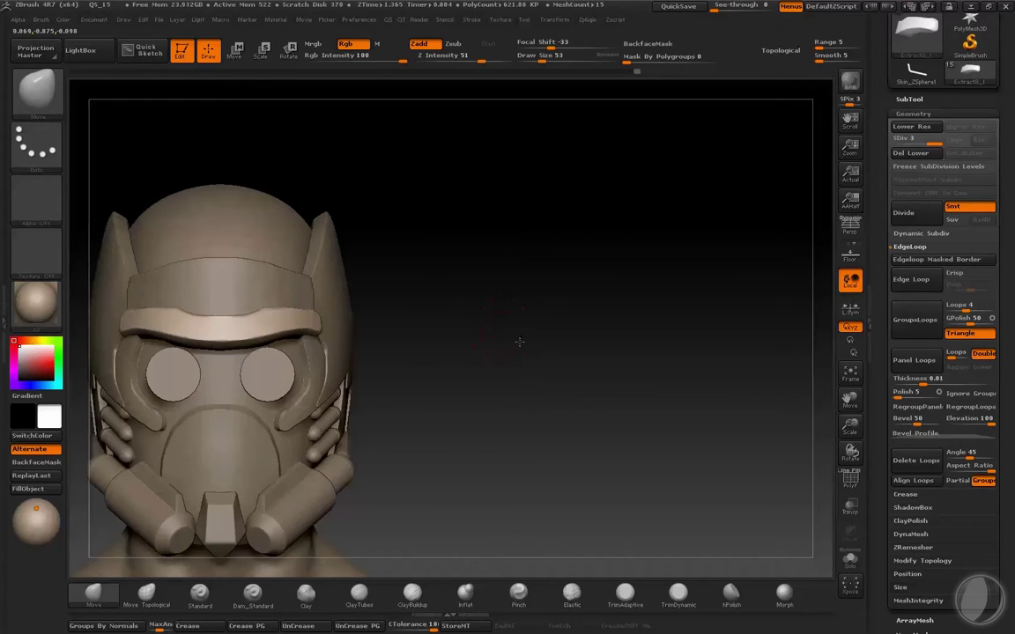
pyautogui.moveTo(519, 342)
pyautogui.mouseDown()
pyautogui.moveTo(594, 352)
pyautogui.moveTo(583, 319)
pyautogui.mouseUp()
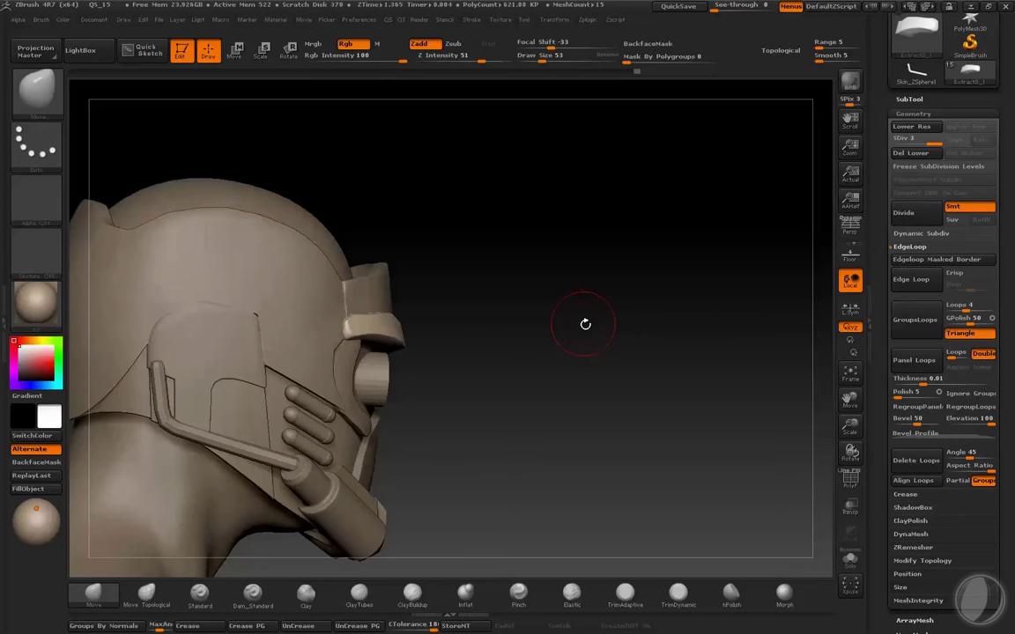
pyautogui.moveTo(585, 325)
pyautogui.mouseDown()
pyautogui.moveTo(551, 310)
pyautogui.moveTo(656, 267)
pyautogui.moveTo(656, 291)
pyautogui.moveTo(423, 282)
pyautogui.mouseUp()
pyautogui.keyDown('alt'); pyautogui.click(388, 257); pyautogui.keyUp('alt')
# - Try the CurveStrap brush, then switch to Move and shrink its size
pyautogui.press('b')
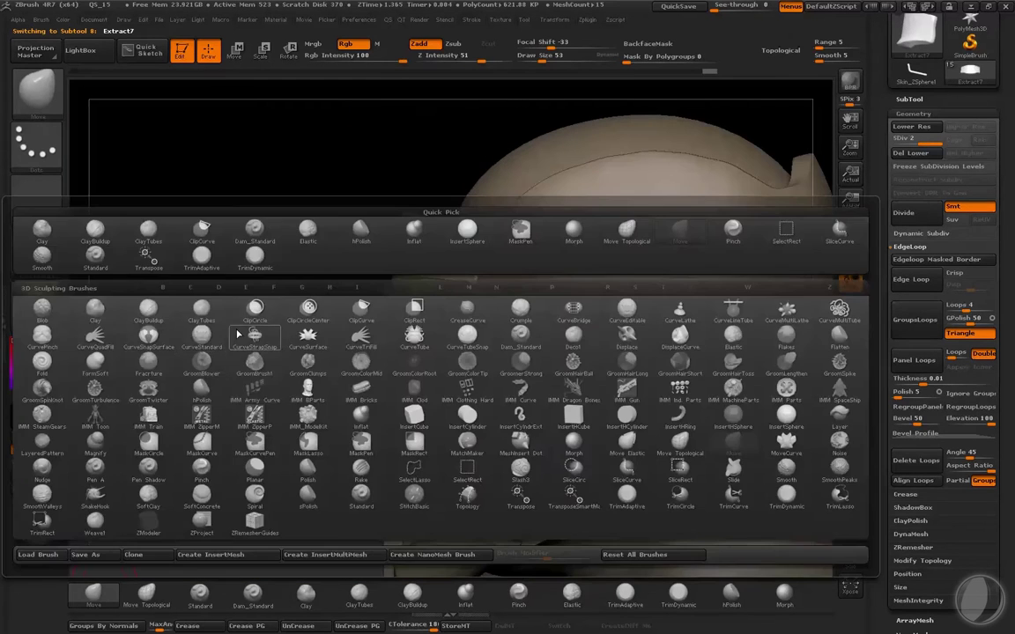
pyautogui.click(237, 335)
pyautogui.click(93, 592)
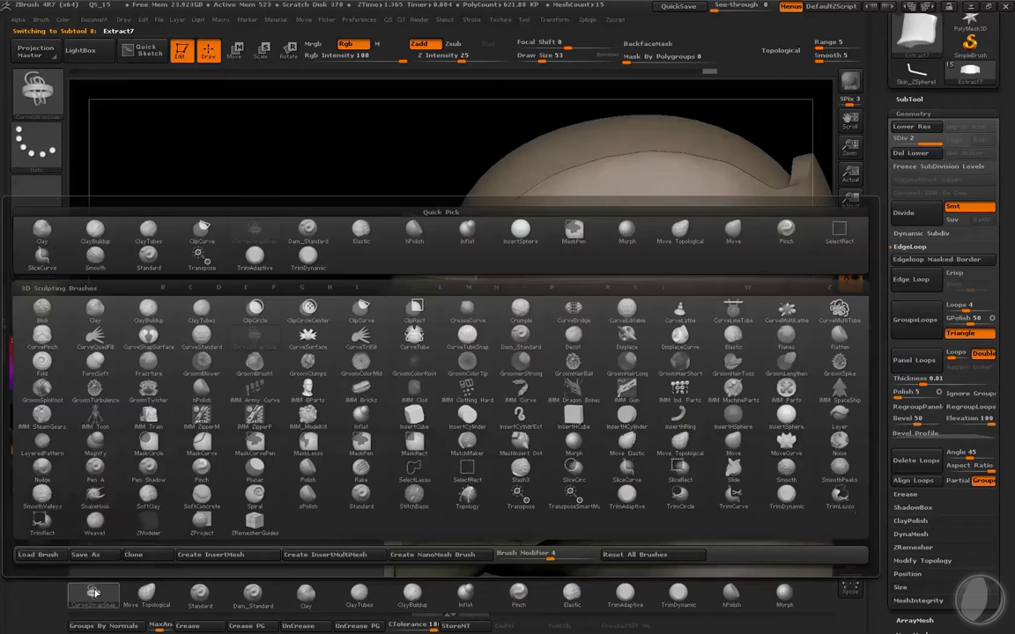
pyautogui.click(734, 452)
pyautogui.press(']')
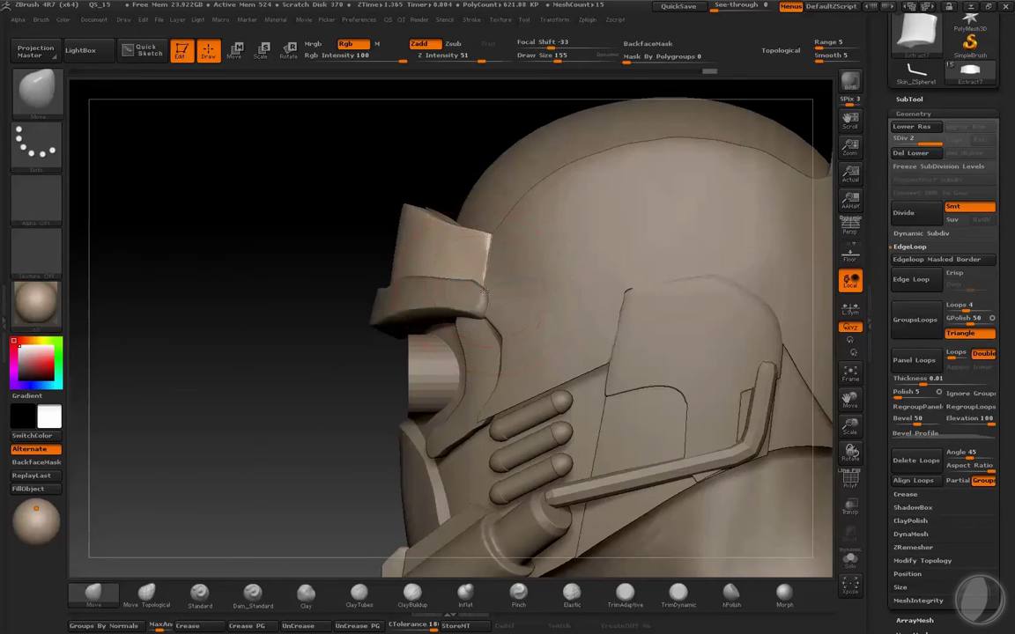
pyautogui.press('[')
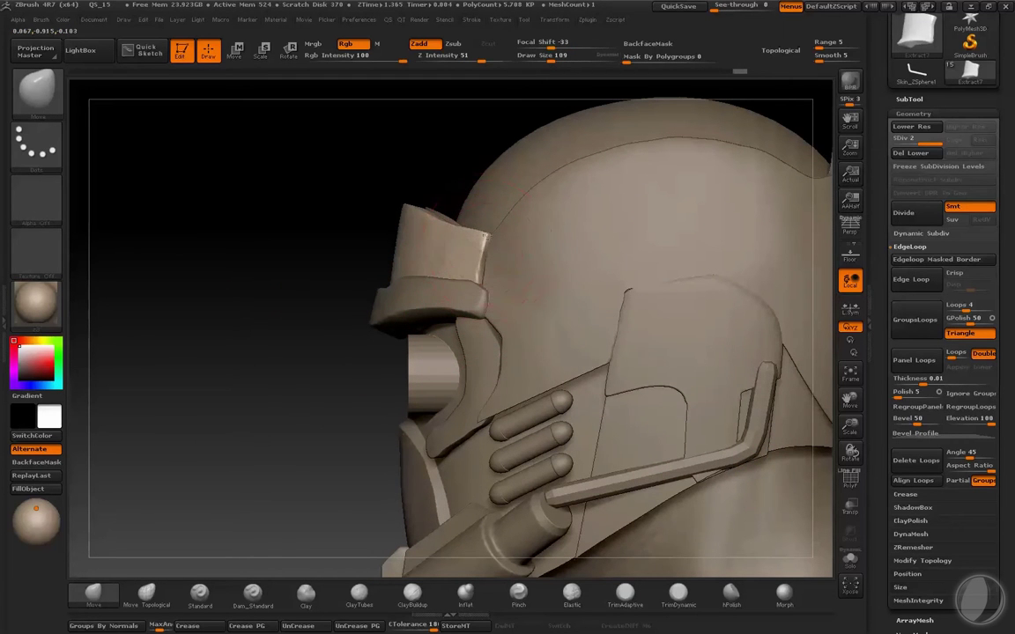
pyautogui.keyDown('shift'); pyautogui.moveTo(224, 417); pyautogui.dragTo(249, 251); pyautogui.keyUp('shift')
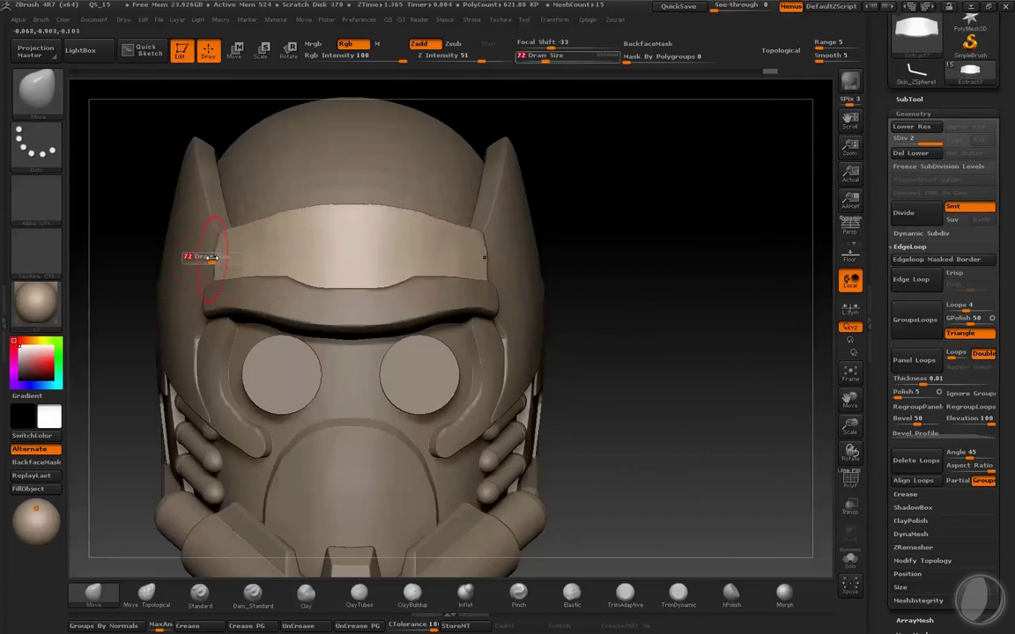
pyautogui.press('[')
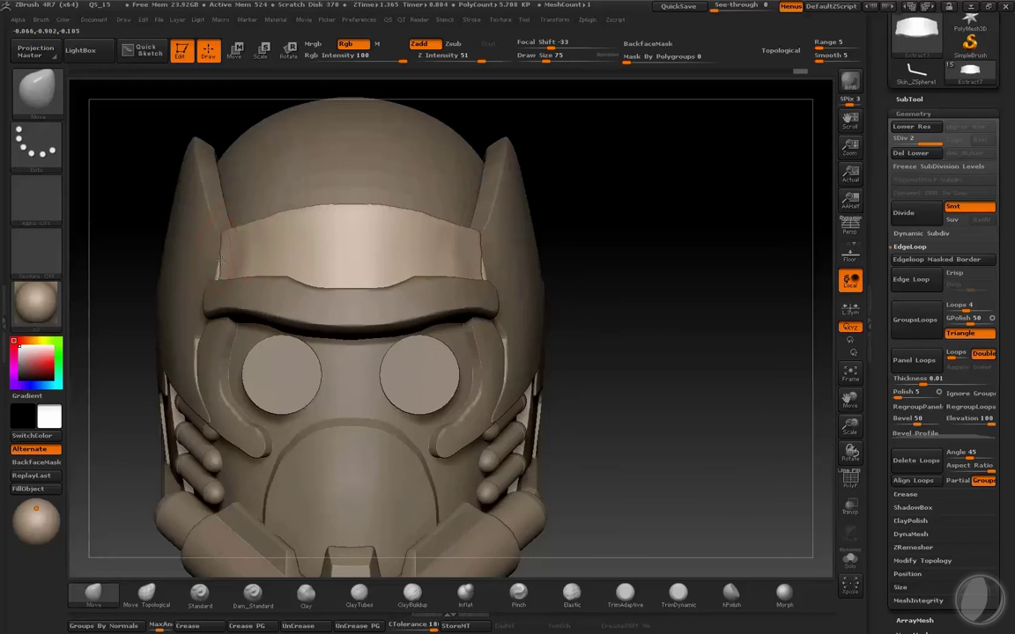
# - Solo the brow strip, switch between hPolish and Move while checking it from the front
pyautogui.click(850, 559)
pyautogui.moveTo(670, 254); pyautogui.dragTo(261, 266)
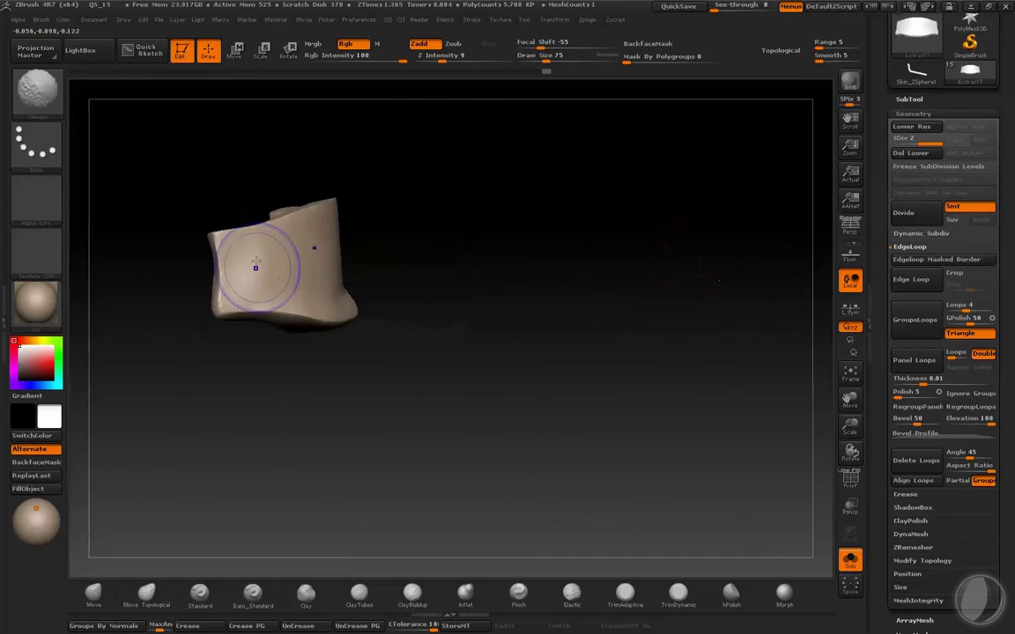
pyautogui.click(723, 588)
pyautogui.keyDown('shift'); pyautogui.moveTo(201, 363); pyautogui.dragTo(245, 416); pyautogui.keyUp('shift')
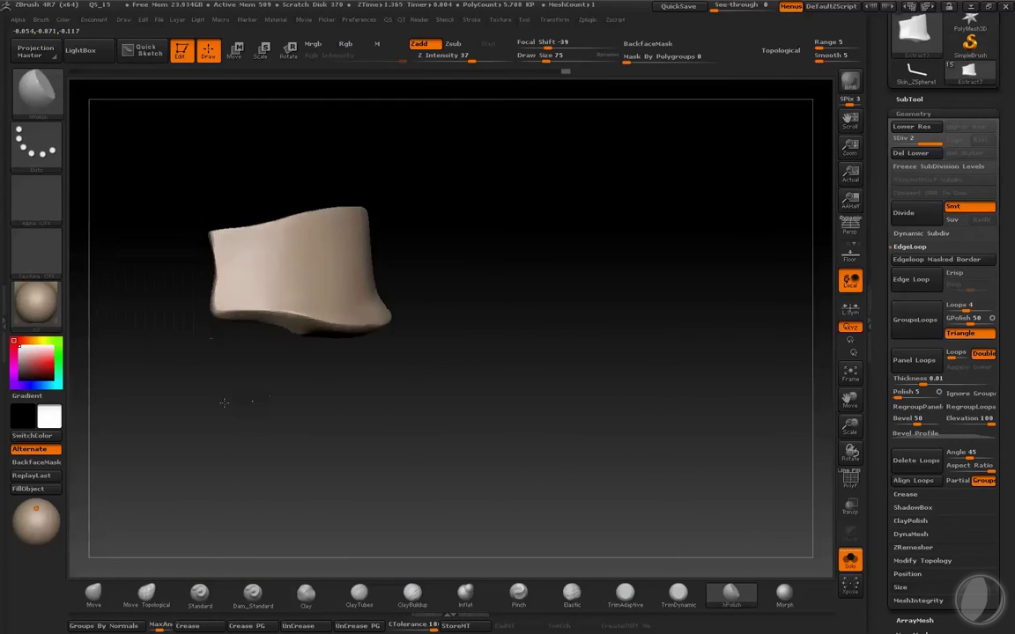
pyautogui.click(850, 559)
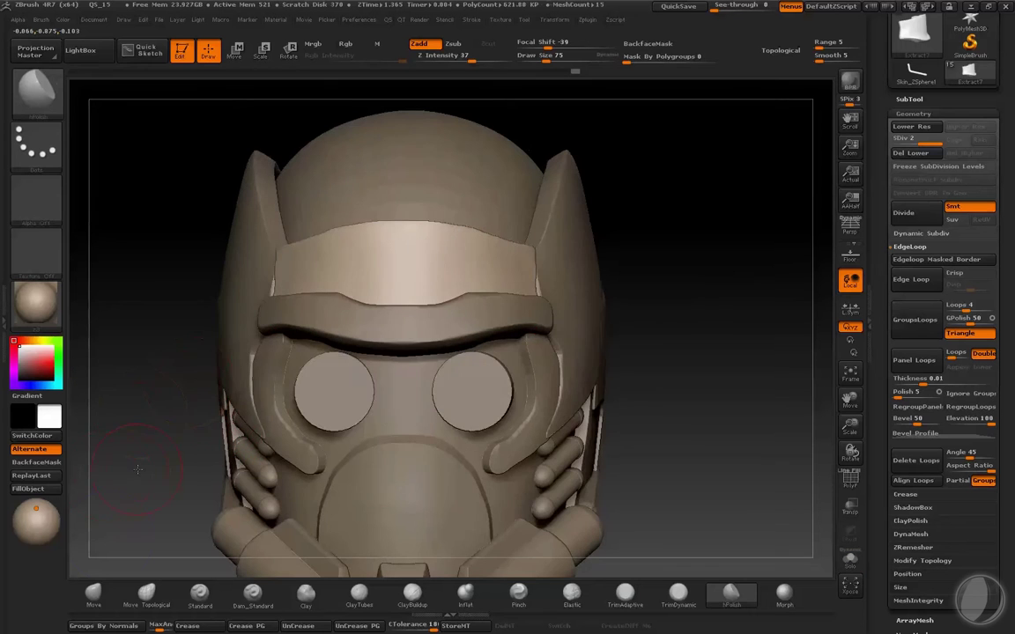
pyautogui.click(93, 592)
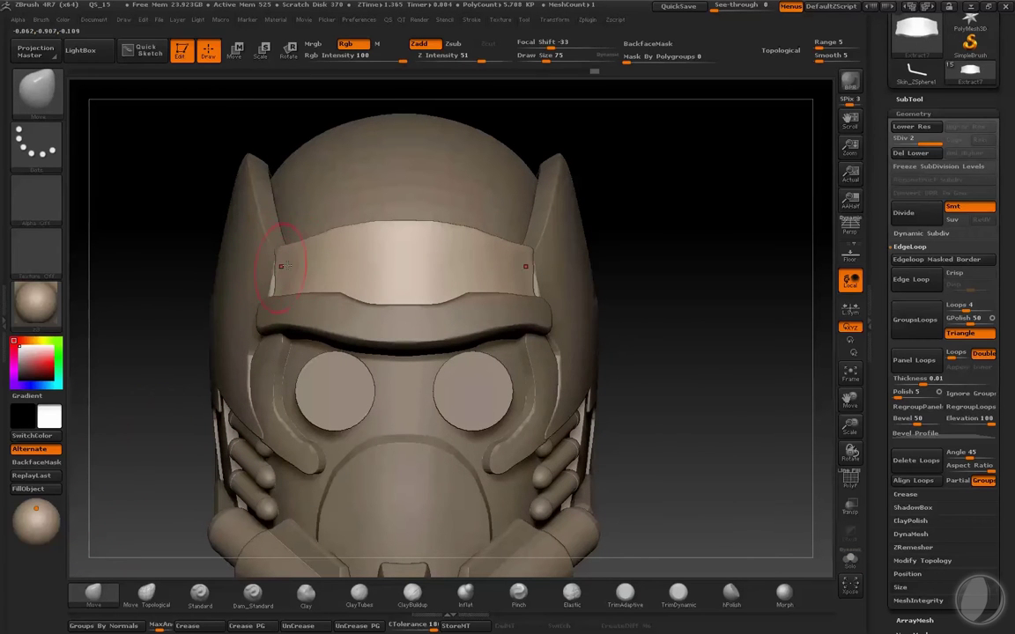
pyautogui.click(731, 590)
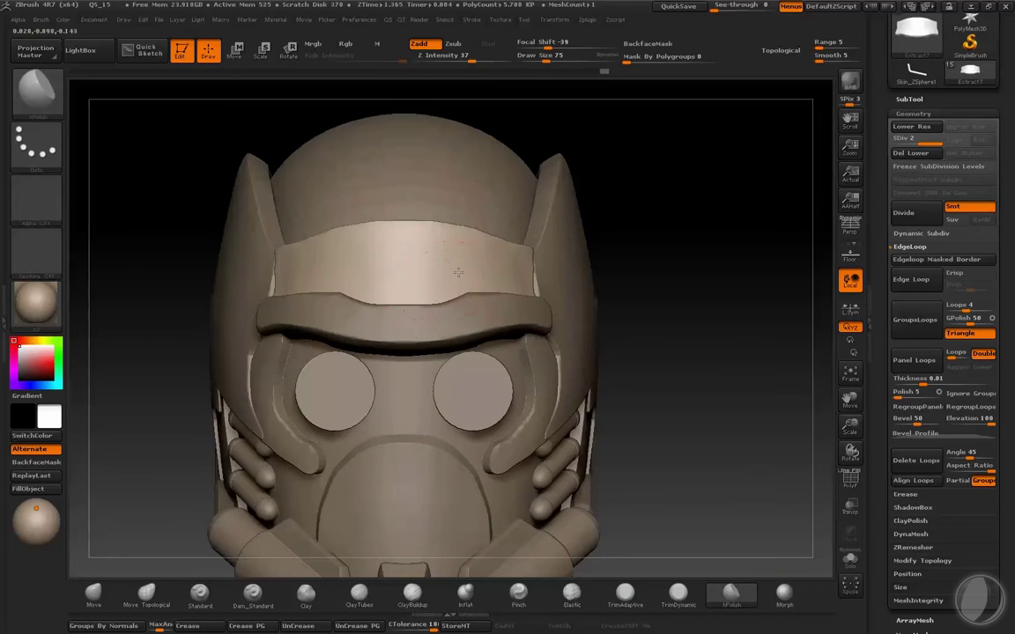
pyautogui.moveTo(550, 250)
pyautogui.mouseDown()
pyautogui.moveTo(537, 290)
pyautogui.moveTo(313, 427)
pyautogui.mouseUp()
# - Toggle Solo to inspect the brow strip, return to the Move brush and zoom in on the helmet
pyautogui.hotkey('ctrl', 'shift', 's')
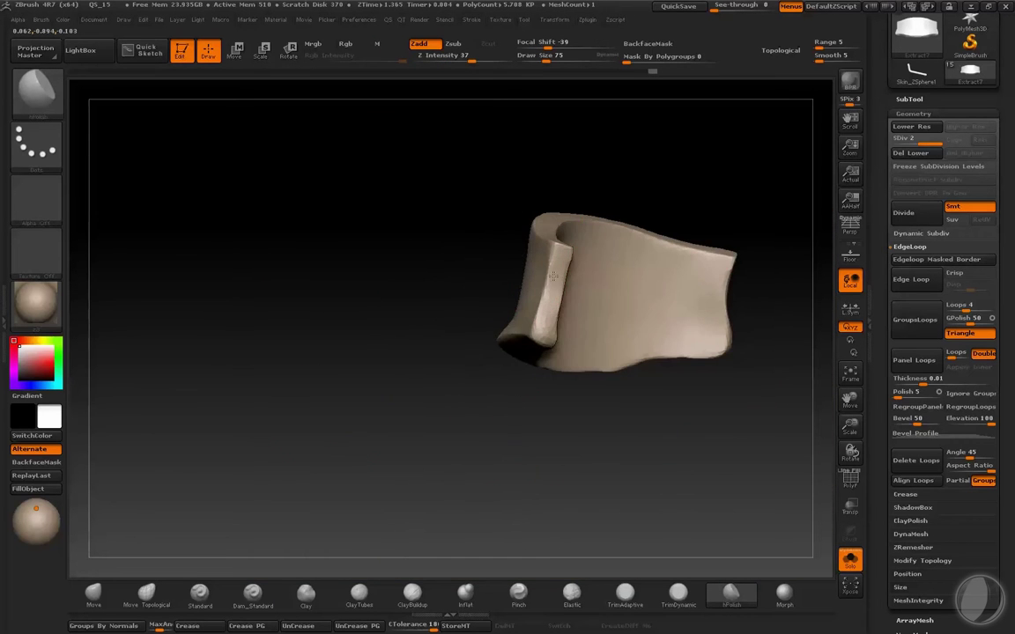
pyautogui.moveTo(553, 276); pyautogui.dragTo(617, 369)
pyautogui.hotkey('ctrl', 'shift', 's')
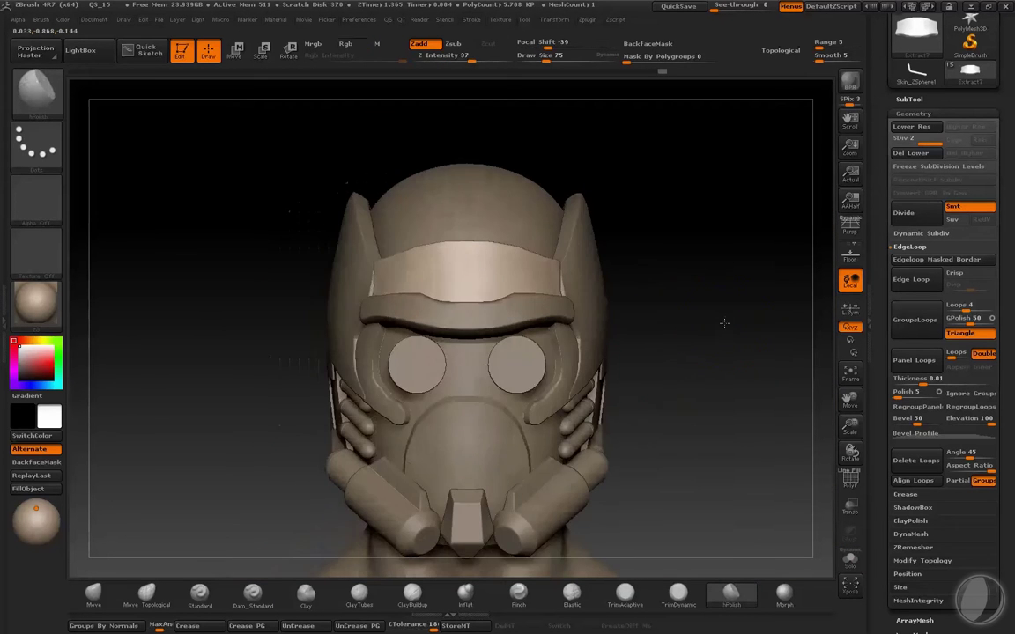
pyautogui.moveTo(724, 323); pyautogui.dragTo(720, 306)
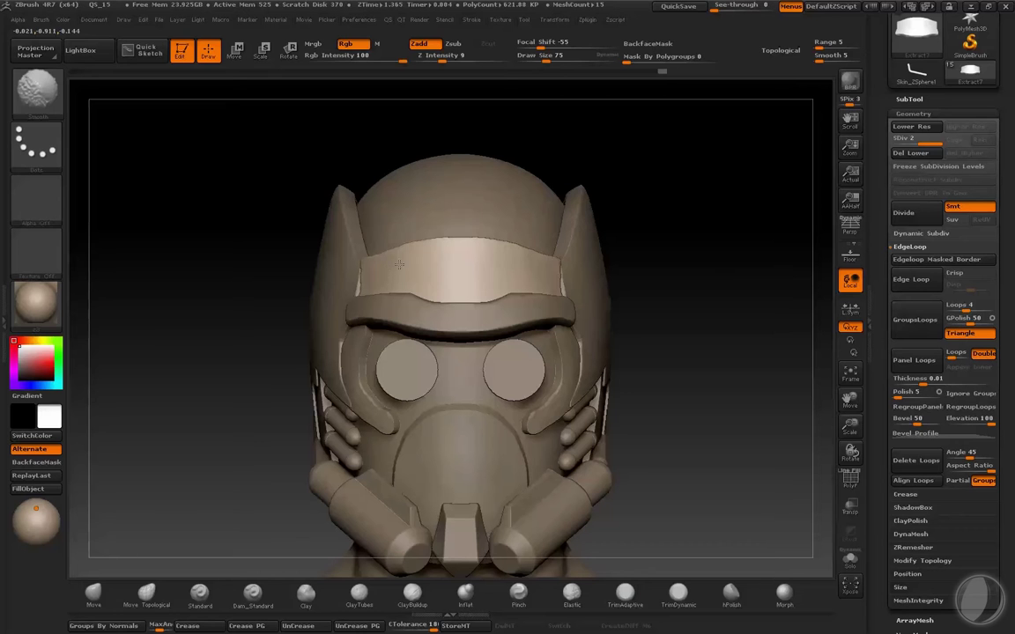
pyautogui.click(93, 592)
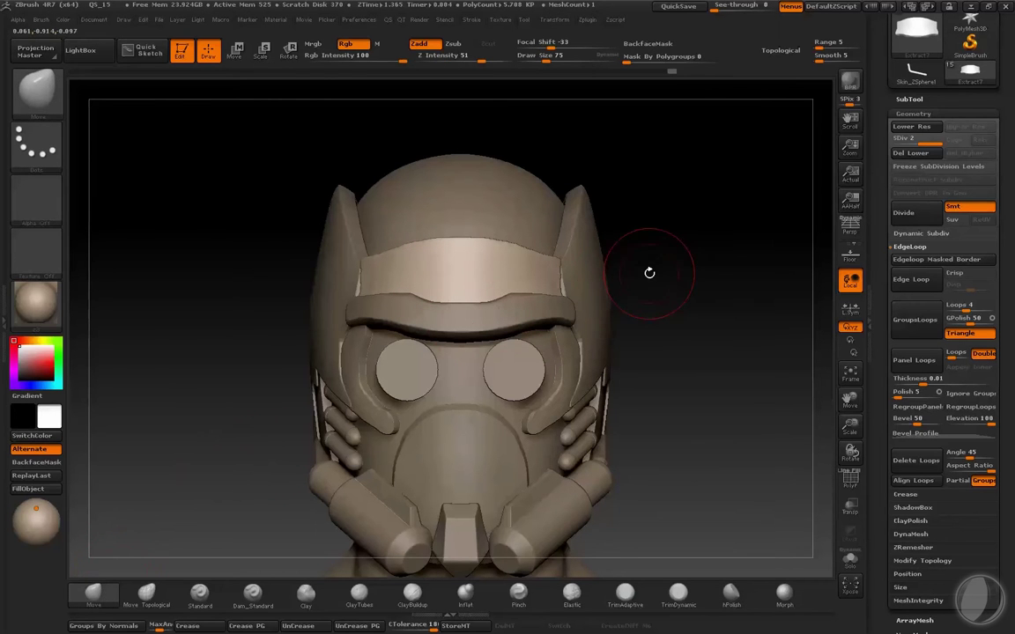
pyautogui.moveTo(36, 304)
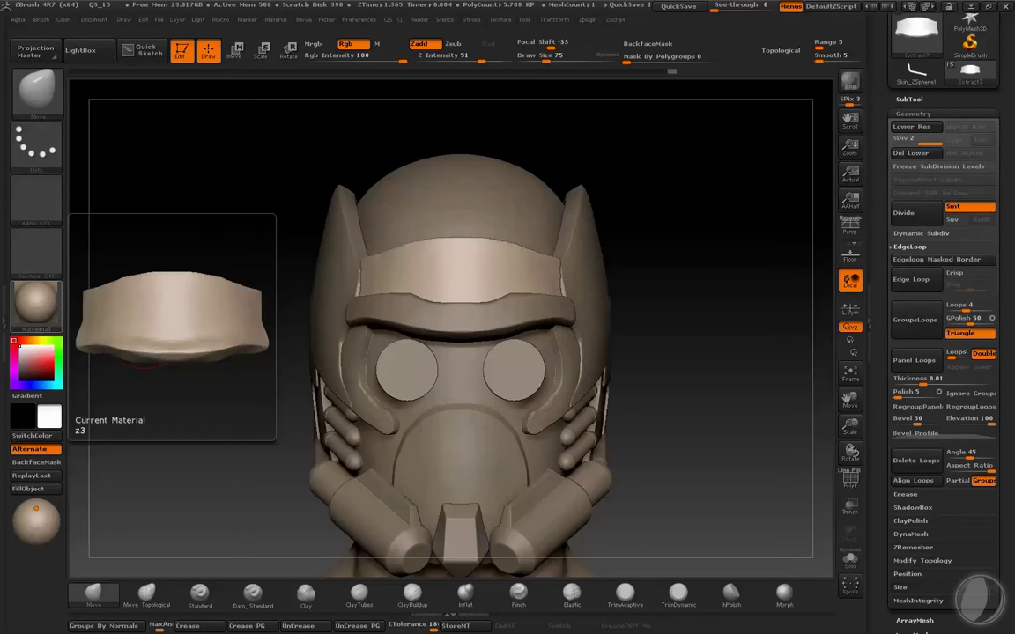
pyautogui.moveTo(686, 294); pyautogui.dragTo(689, 291)
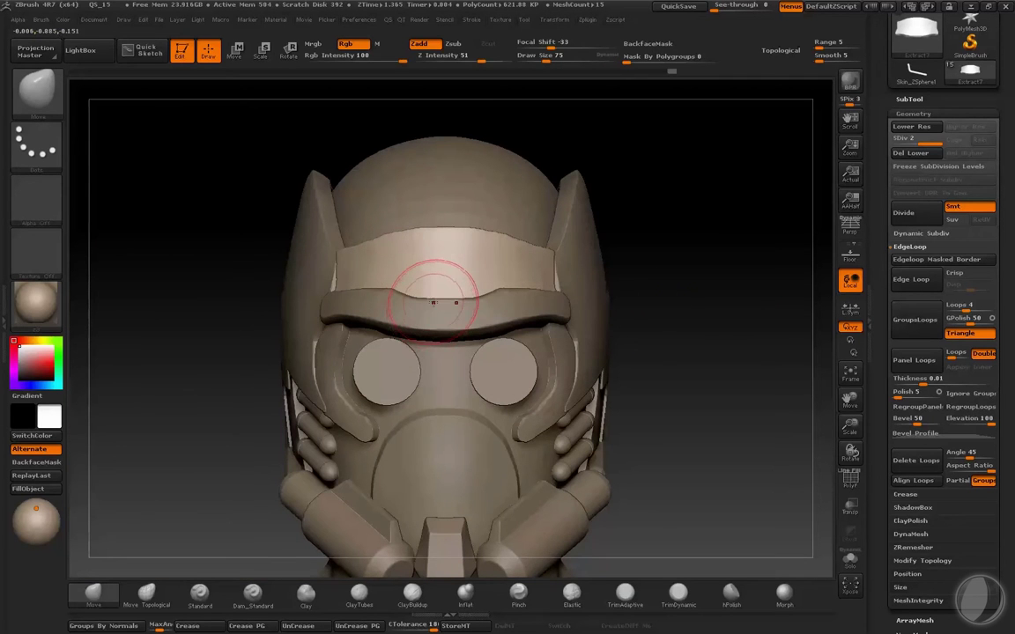
# - Reduce the brush size to 59 and solo the forehead band in a three-quarter view
pyautogui.press('b')
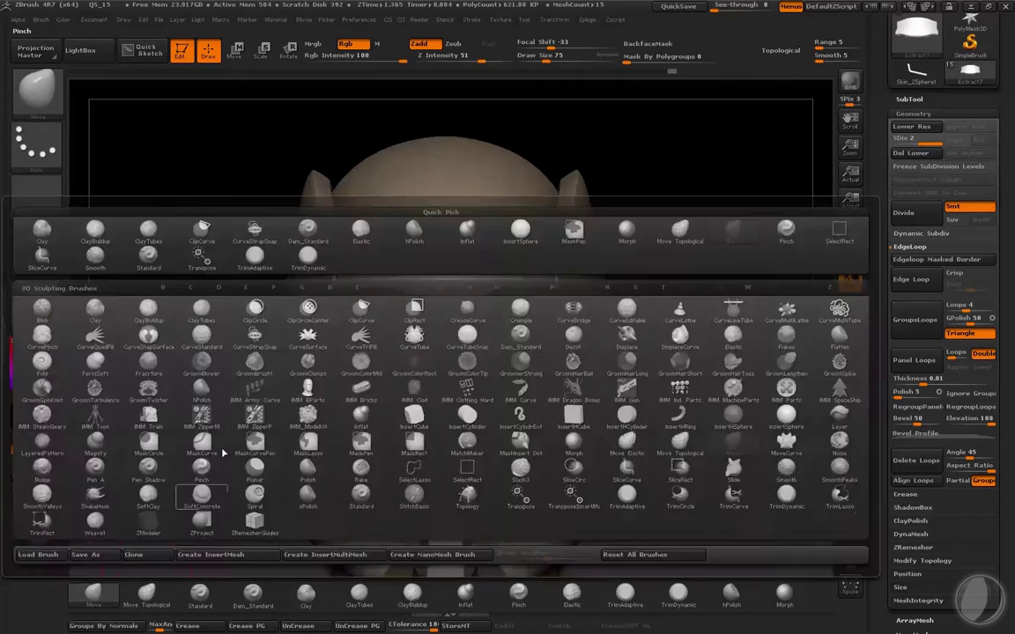
pyautogui.press('s')
pyautogui.click(432, 219)
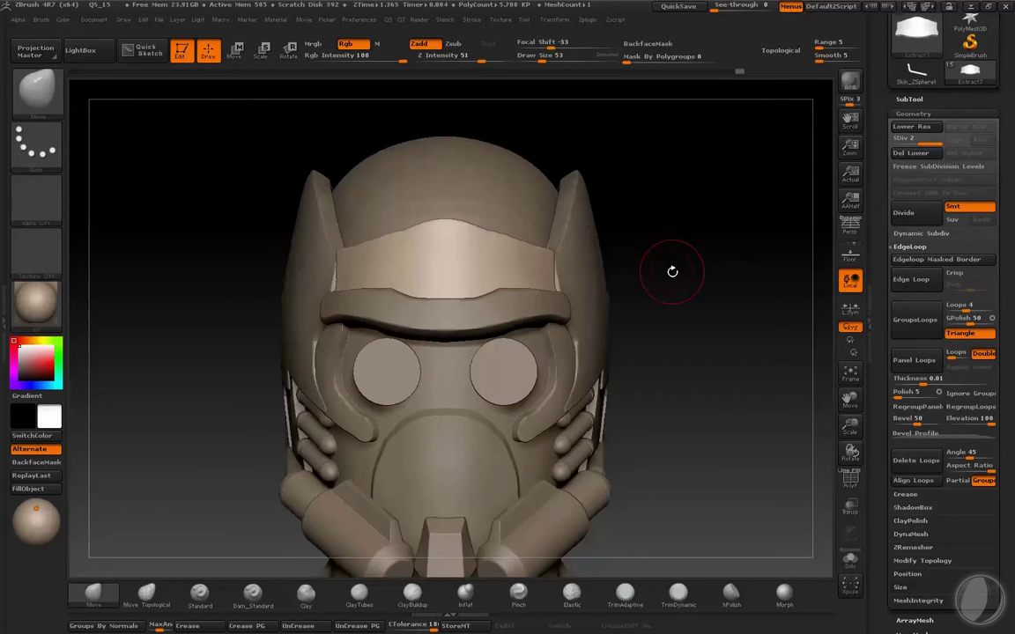
pyautogui.scroll(2, 665, 259)
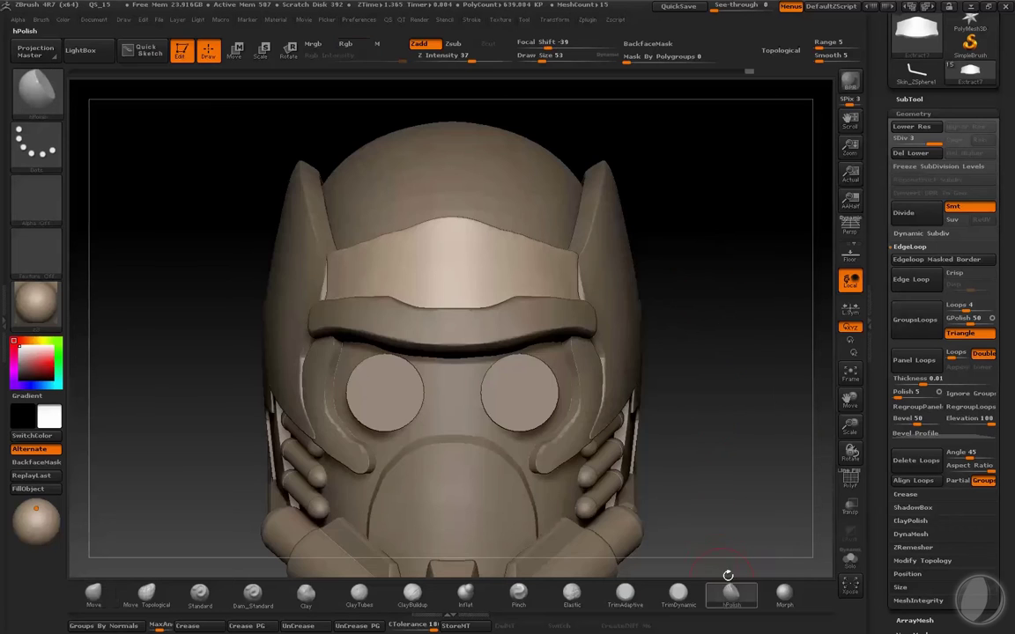
pyautogui.click(850, 559)
pyautogui.moveTo(761, 430); pyautogui.dragTo(645, 258)
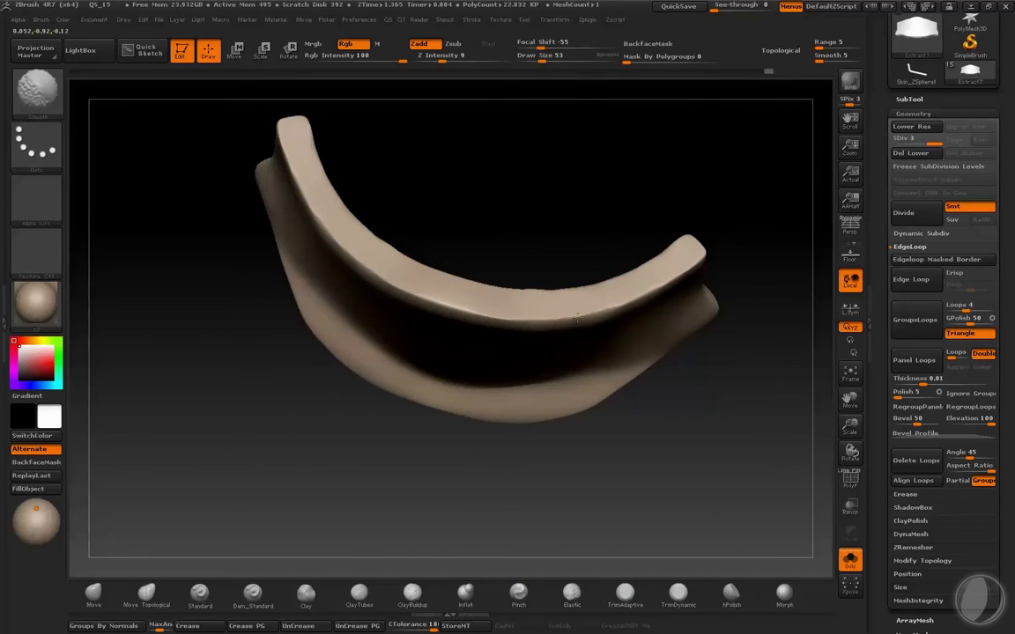
pyautogui.moveTo(639, 294)
pyautogui.mouseDown()
pyautogui.moveTo(721, 168)
pyautogui.moveTo(634, 211)
pyautogui.moveTo(694, 272)
pyautogui.mouseUp()
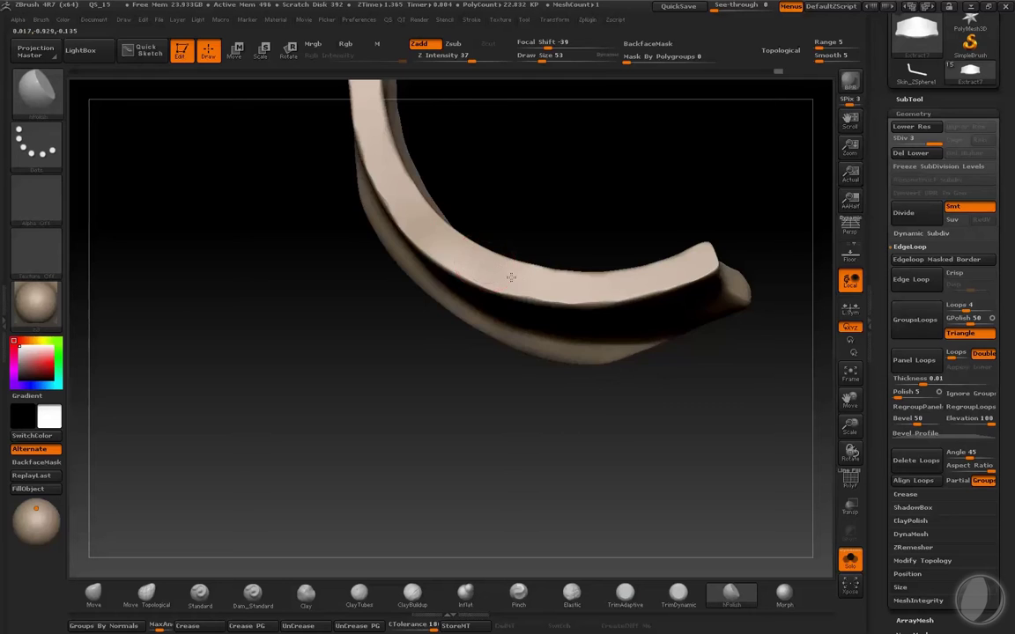
pyautogui.moveTo(511, 278)
pyautogui.mouseDown()
pyautogui.moveTo(690, 154)
pyautogui.moveTo(600, 314)
pyautogui.mouseUp()
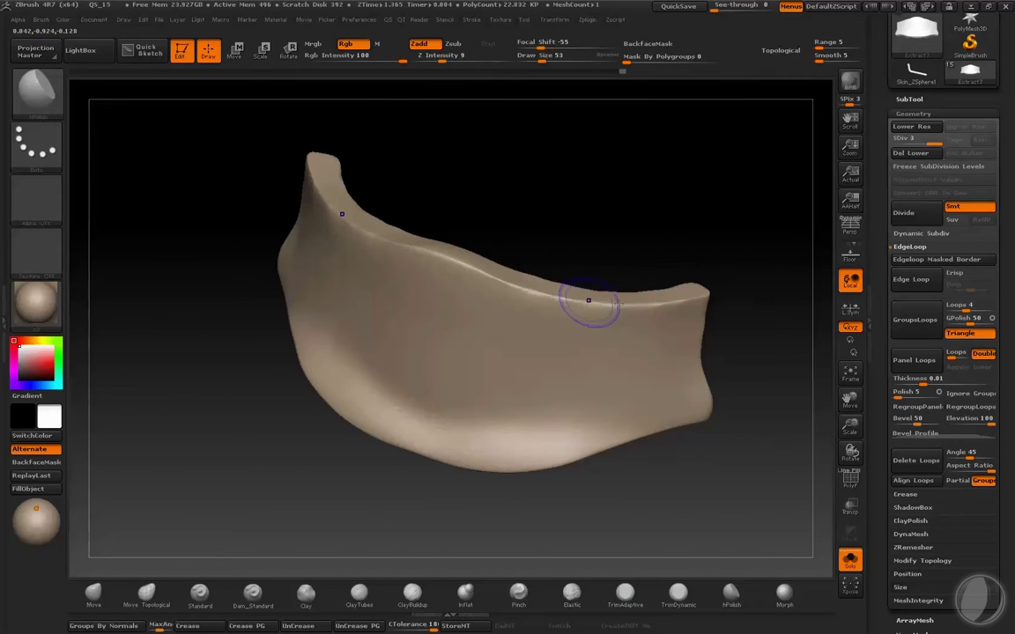
# - Pinch and smooth along the forehead band's edges, then unsolo and select the brow ridge Extract8_1
pyautogui.click(518, 592)
pyautogui.moveTo(532, 547)
pyautogui.mouseDown()
pyautogui.moveTo(524, 287)
pyautogui.moveTo(632, 304)
pyautogui.mouseUp()
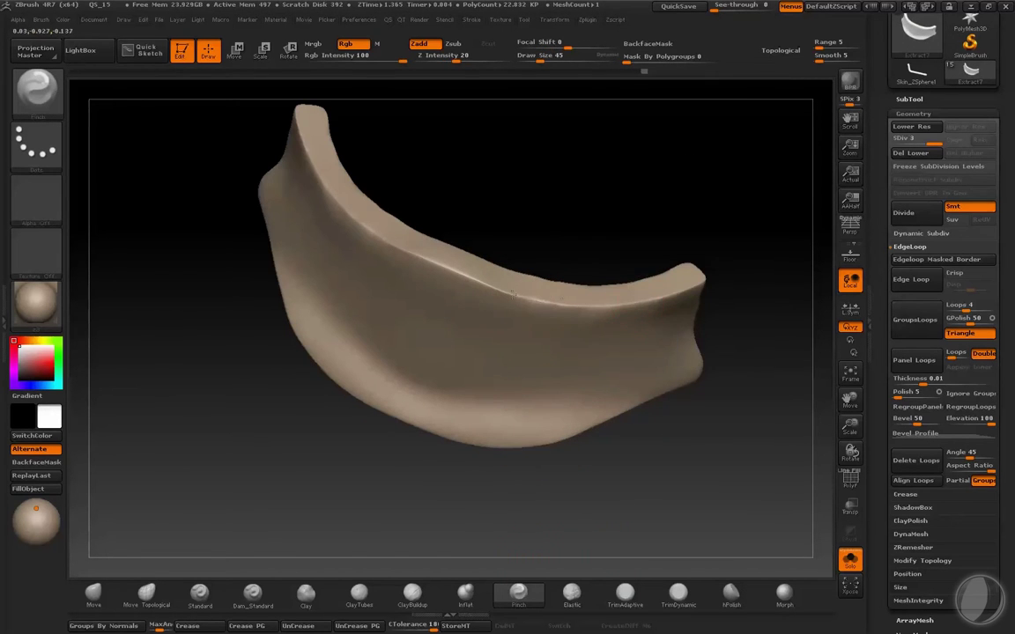
pyautogui.moveTo(513, 294)
pyautogui.mouseDown()
pyautogui.moveTo(607, 242)
pyautogui.moveTo(645, 290)
pyautogui.mouseUp()
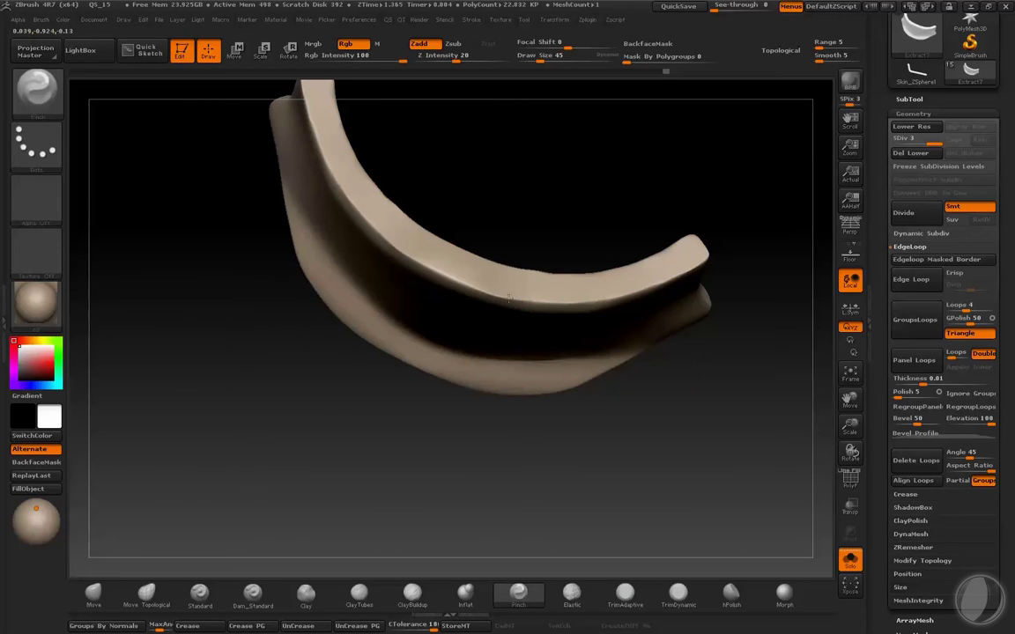
pyautogui.keyDown('shift'); pyautogui.moveTo(498, 298); pyautogui.dragTo(537, 299); pyautogui.keyUp('shift')
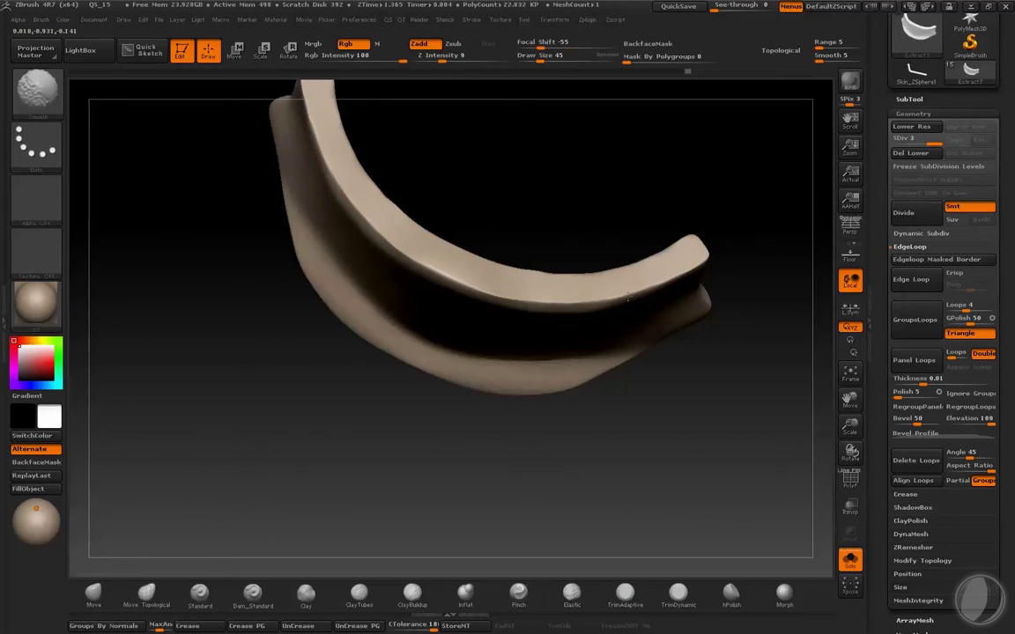
pyautogui.moveTo(628, 297)
pyautogui.keyDown('shift'); pyautogui.mouseDown()
pyautogui.moveTo(725, 194)
pyautogui.moveTo(618, 277)
pyautogui.moveTo(665, 234)
pyautogui.moveTo(745, 242)
pyautogui.moveTo(760, 158)
pyautogui.moveTo(747, 245)
pyautogui.moveTo(725, 222)
pyautogui.moveTo(758, 254)
pyautogui.moveTo(731, 237)
pyautogui.mouseUp(); pyautogui.keyUp('shift')
pyautogui.hotkey('ctrl', 'shift', 'f')
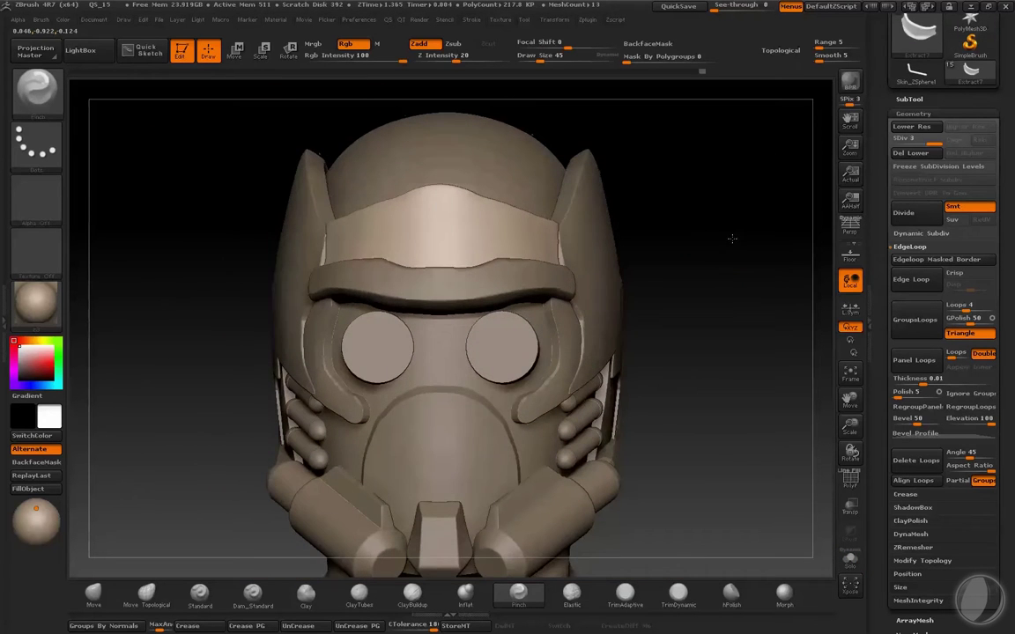
pyautogui.keyDown('alt'); pyautogui.click(535, 346); pyautogui.keyUp('alt')
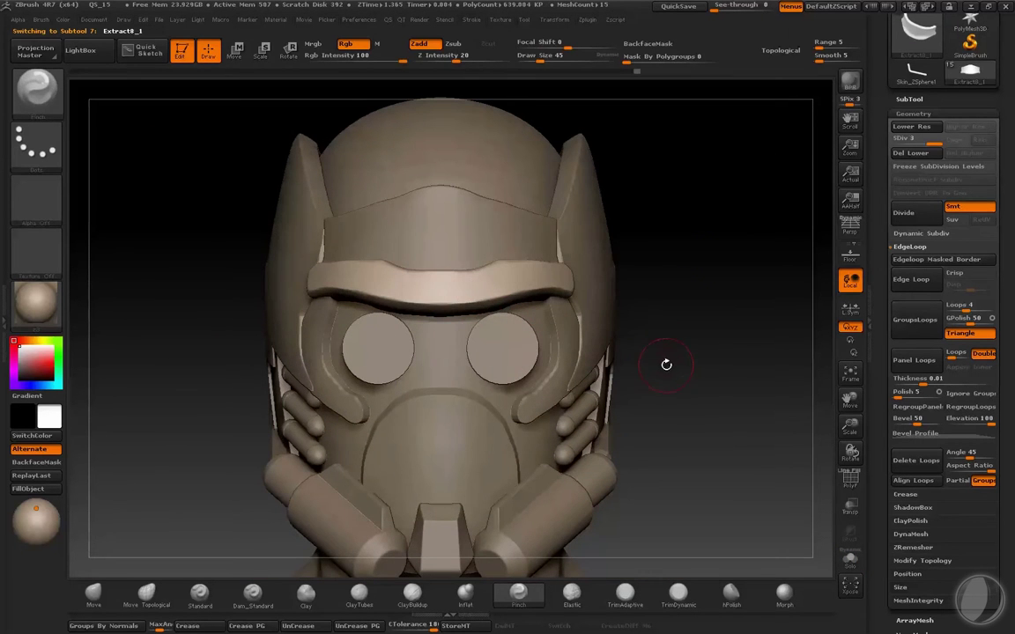
# - Solo the brow ridge Extract8_1, drop it to SDiv 1 and smooth it
pyautogui.click(98, 577)
pyautogui.hotkey('ctrl', 'shift', 'f')
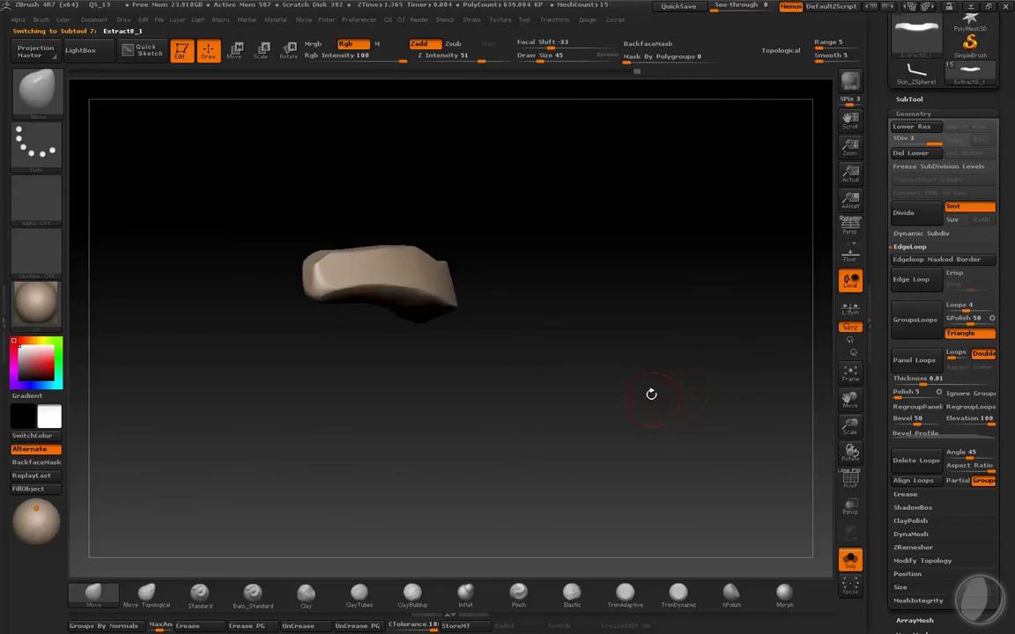
pyautogui.moveTo(607, 159)
pyautogui.mouseDown()
pyautogui.moveTo(696, 253)
pyautogui.moveTo(677, 254)
pyautogui.mouseUp()
pyautogui.moveTo(407, 293)
pyautogui.mouseDown()
pyautogui.moveTo(465, 294)
pyautogui.moveTo(442, 294)
pyautogui.moveTo(390, 369)
pyautogui.mouseUp()
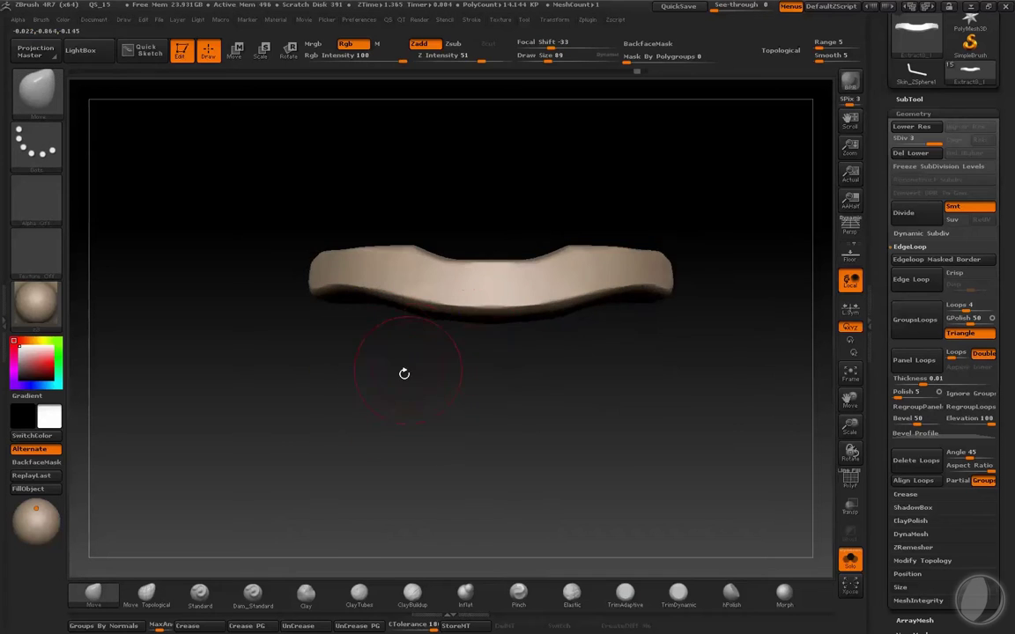
pyautogui.hotkey('ctrl', 'shift', 'f')
pyautogui.click(732, 592)
pyautogui.hotkey('shift', 'd')
pyautogui.press('b')
pyautogui.press('c')
pyautogui.press('b')
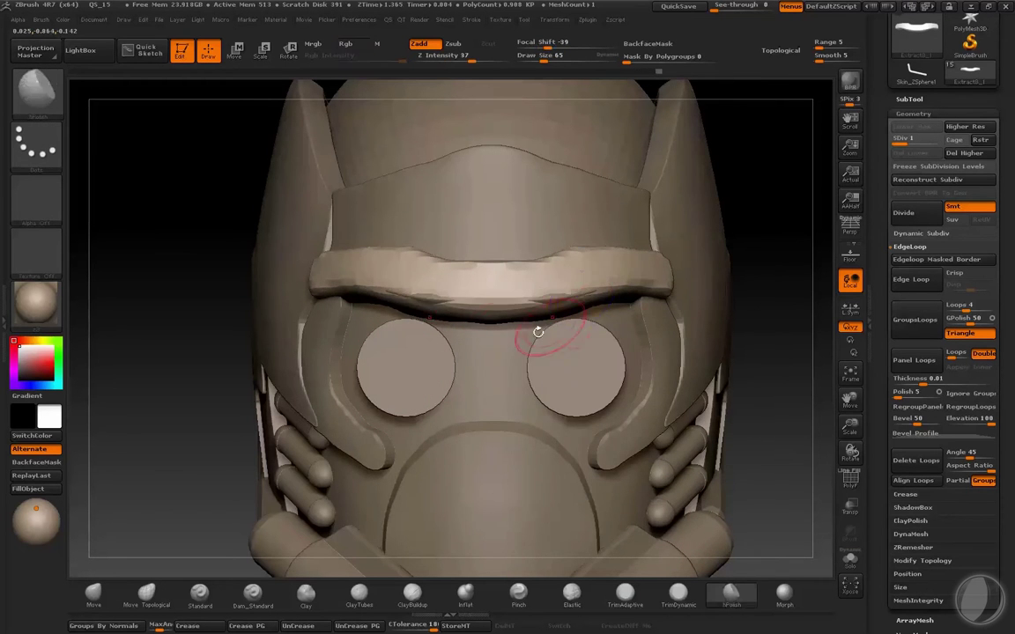
# - Step the brow ridge back up to SDiv 3, unsolo the helmet and pick Dam_Standard
pyautogui.hotkey('ctrl', 'shift', 'f')
pyautogui.press('d')
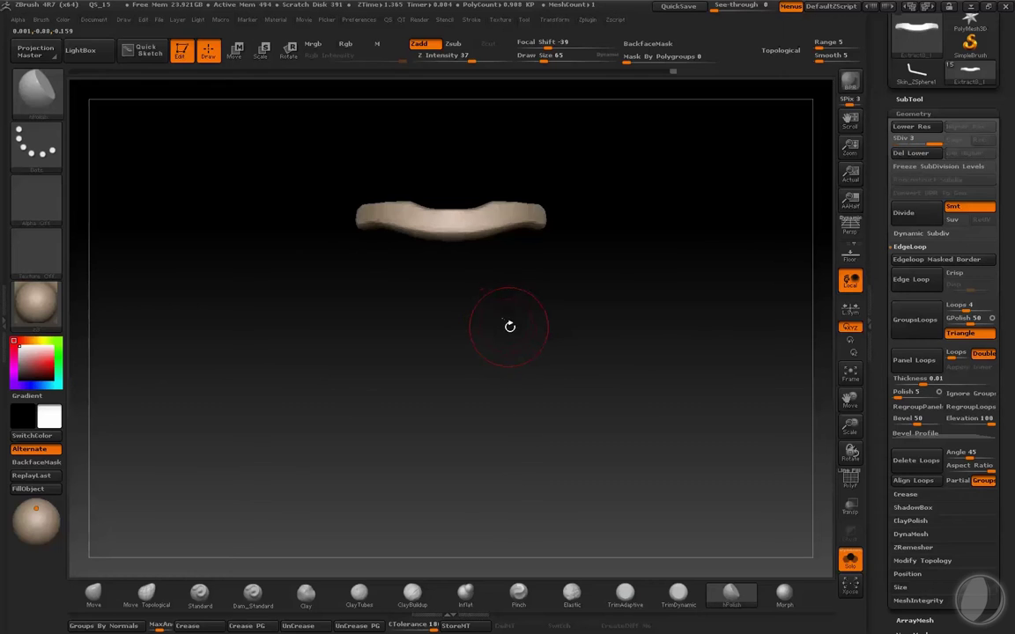
pyautogui.keyDown('alt'); pyautogui.moveTo(512, 328); pyautogui.dragTo(506, 293); pyautogui.keyUp('alt')
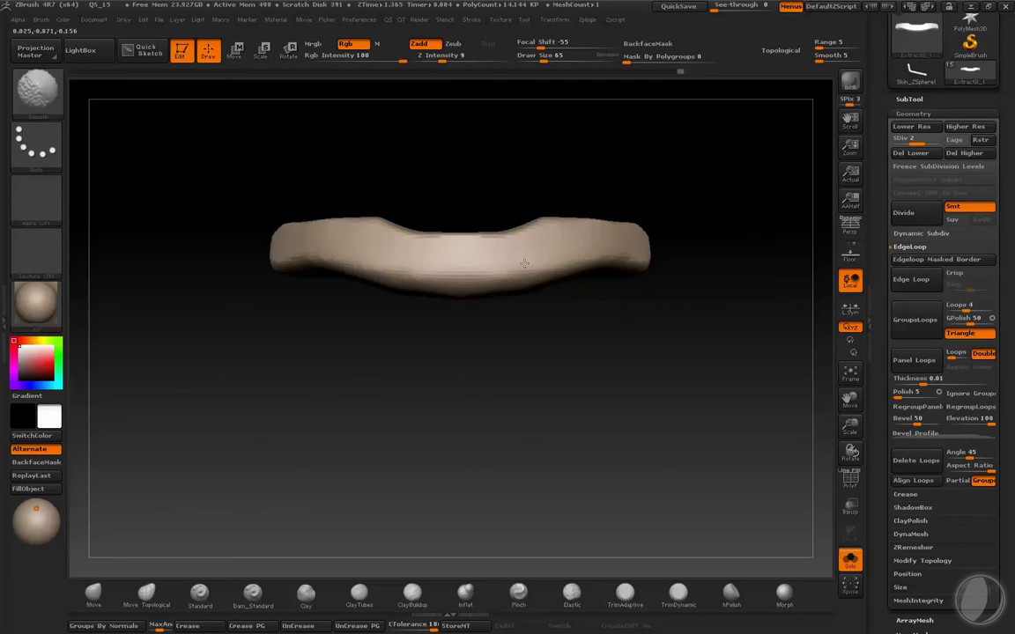
pyautogui.press('d')
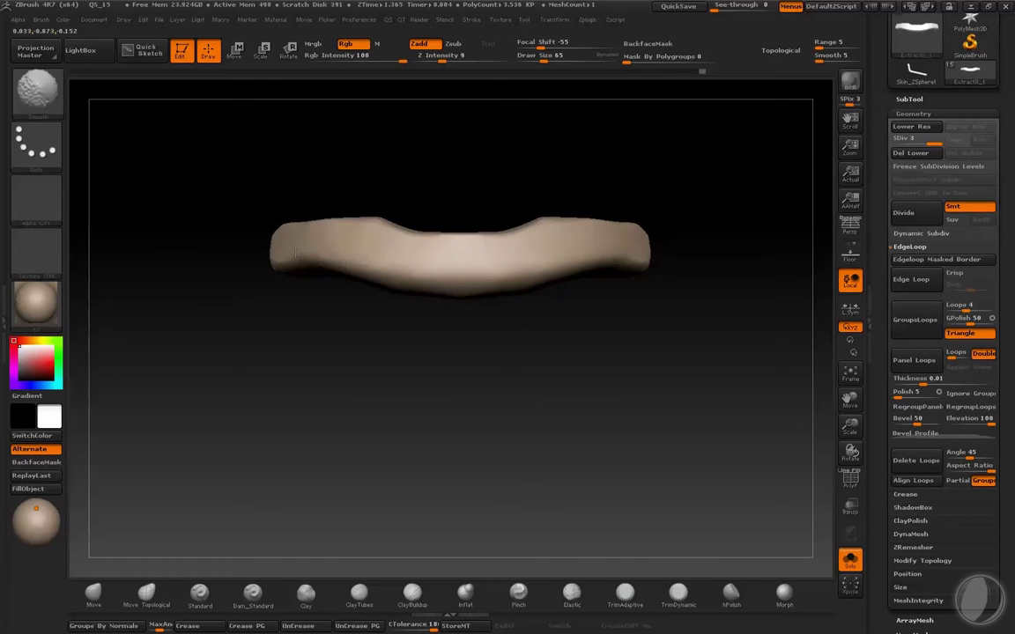
pyautogui.keyDown('ctrl'); pyautogui.keyDown('shift'); pyautogui.click(315, 371); pyautogui.keyUp('shift'); pyautogui.keyUp('ctrl')
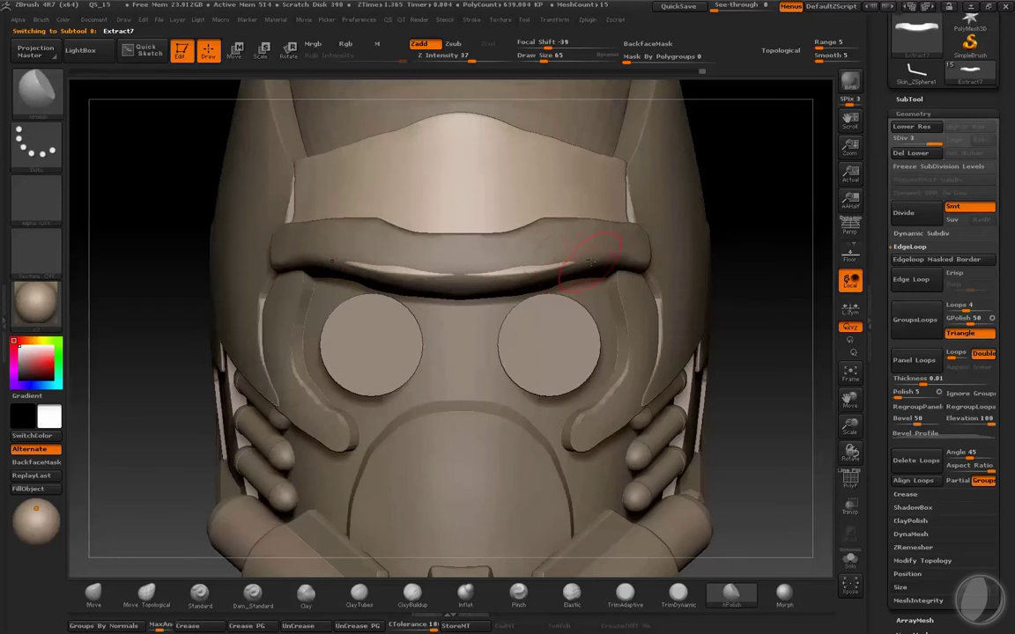
pyautogui.keyDown('alt'); pyautogui.click(511, 273); pyautogui.keyUp('alt')
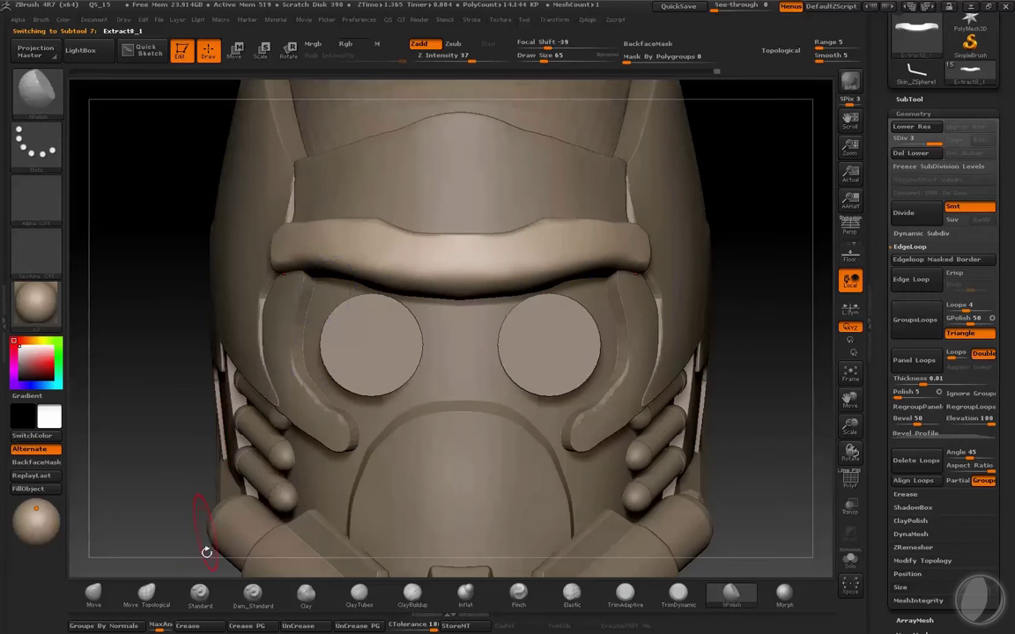
pyautogui.click(253, 594)
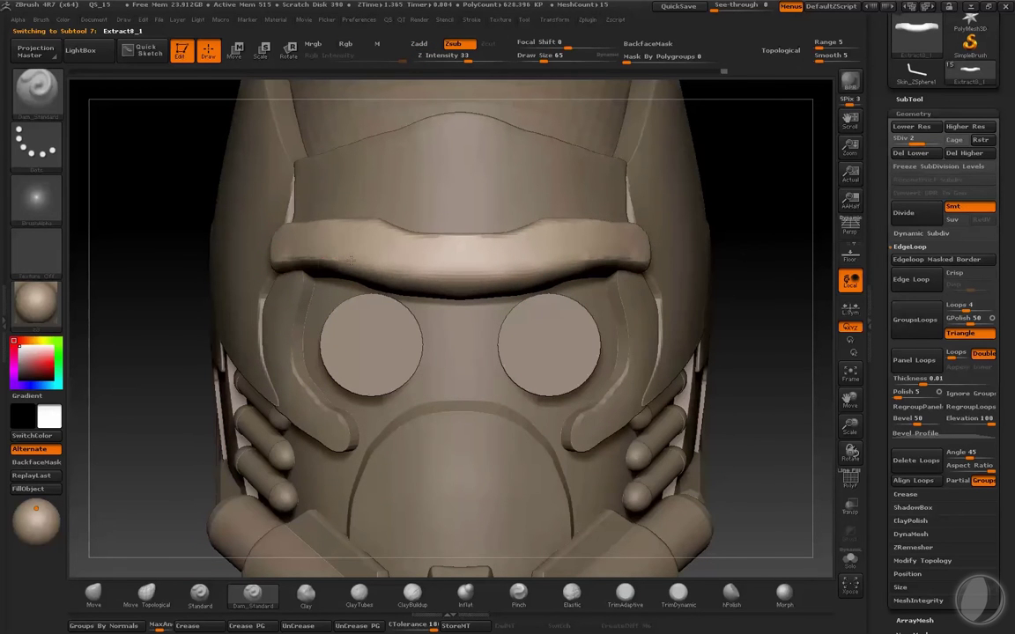
# - Carve a Dam_Standard crease under the brow ridge, then solo it and inspect its curled ends
pyautogui.moveTo(350, 260); pyautogui.dragTo(294, 276)
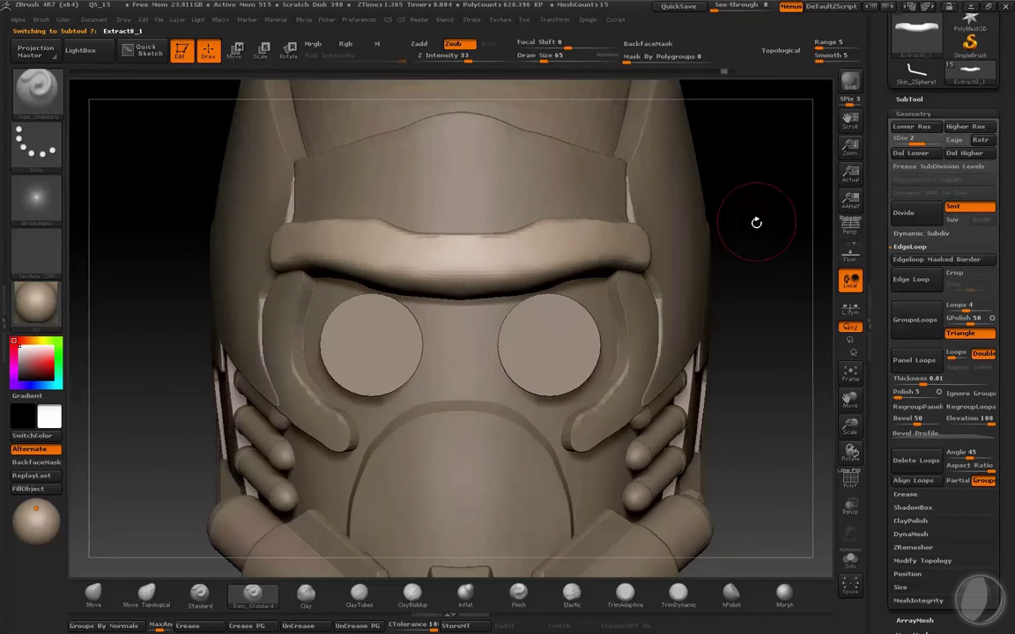
pyautogui.moveTo(754, 220); pyautogui.dragTo(598, 294)
pyautogui.hotkey('alt', 's')
pyautogui.moveTo(410, 317); pyautogui.dragTo(442, 328)
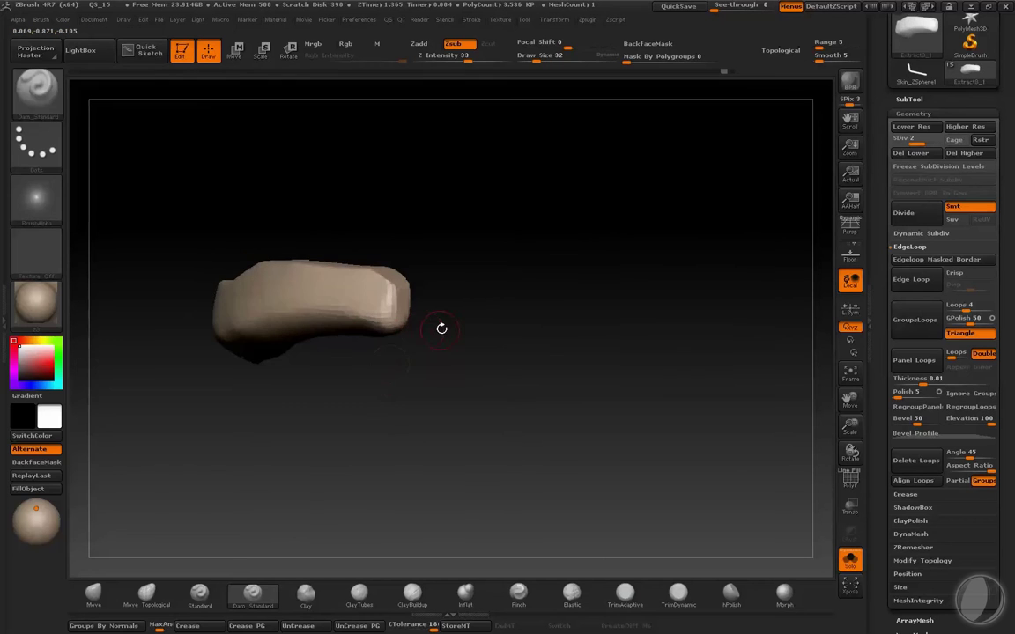
pyautogui.moveTo(415, 386)
pyautogui.mouseDown()
pyautogui.moveTo(447, 261)
pyautogui.moveTo(253, 399)
pyautogui.mouseUp()
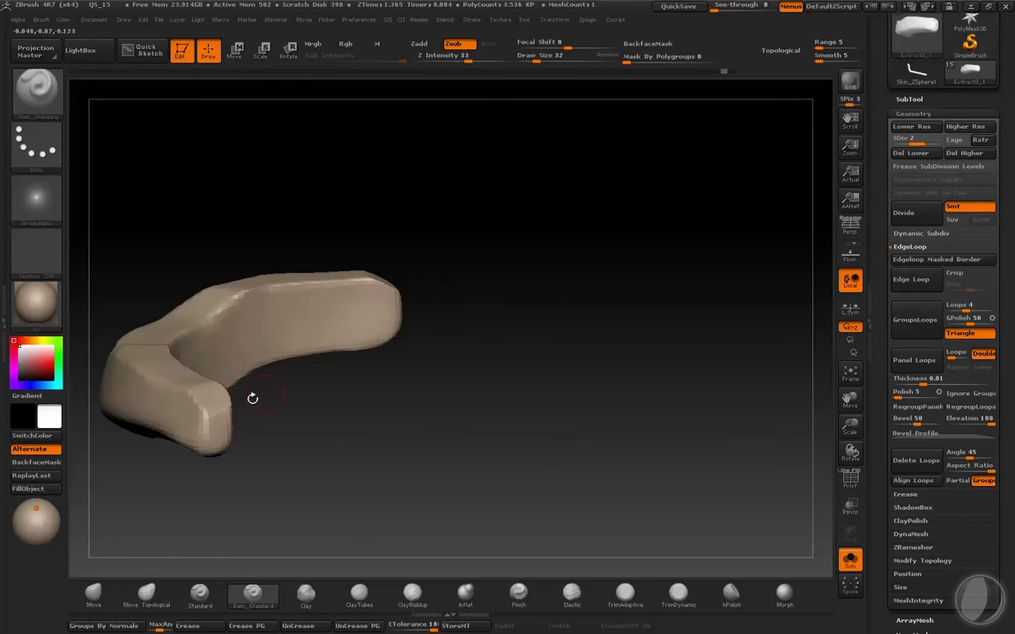
pyautogui.moveTo(185, 366)
pyautogui.mouseDown()
pyautogui.moveTo(346, 426)
pyautogui.moveTo(294, 351)
pyautogui.mouseUp()
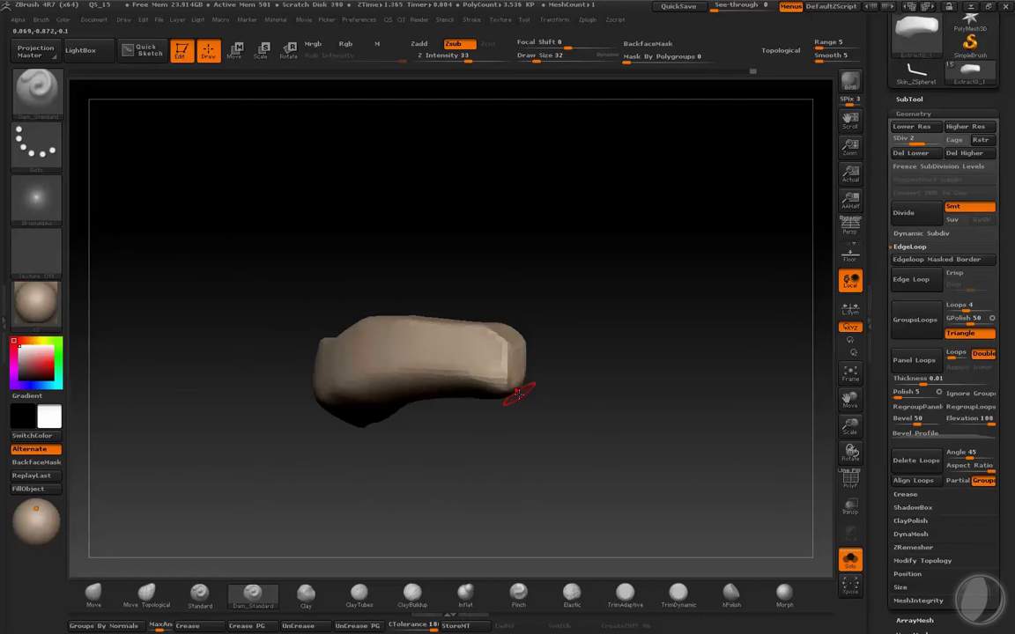
pyautogui.moveTo(564, 297)
pyautogui.mouseDown()
pyautogui.moveTo(598, 294)
pyautogui.moveTo(505, 321)
pyautogui.mouseUp()
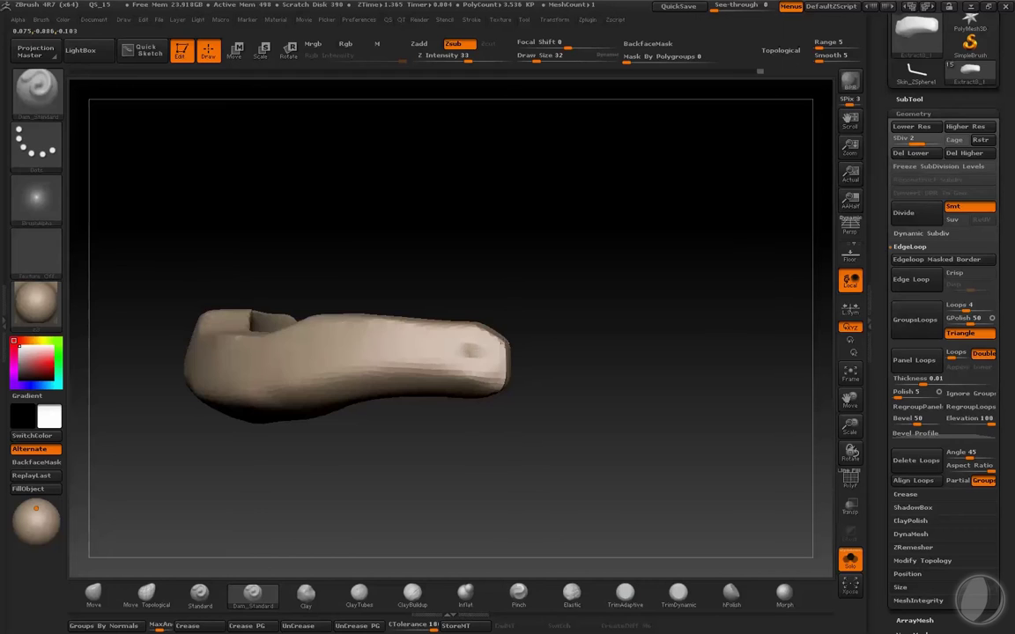
pyautogui.moveTo(511, 343); pyautogui.dragTo(539, 353)
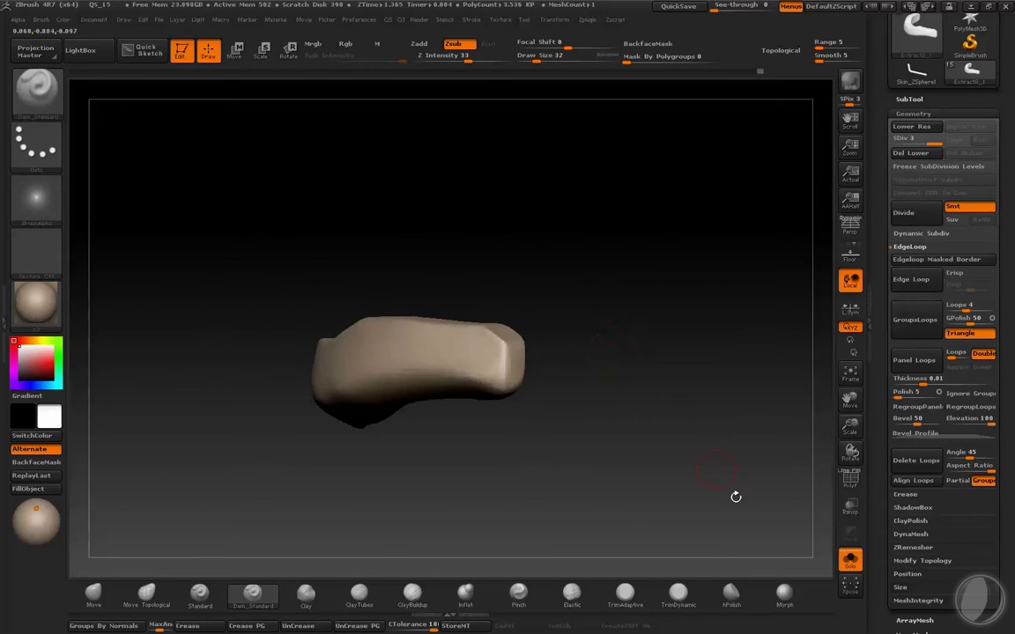
pyautogui.moveTo(702, 480); pyautogui.dragTo(518, 356)
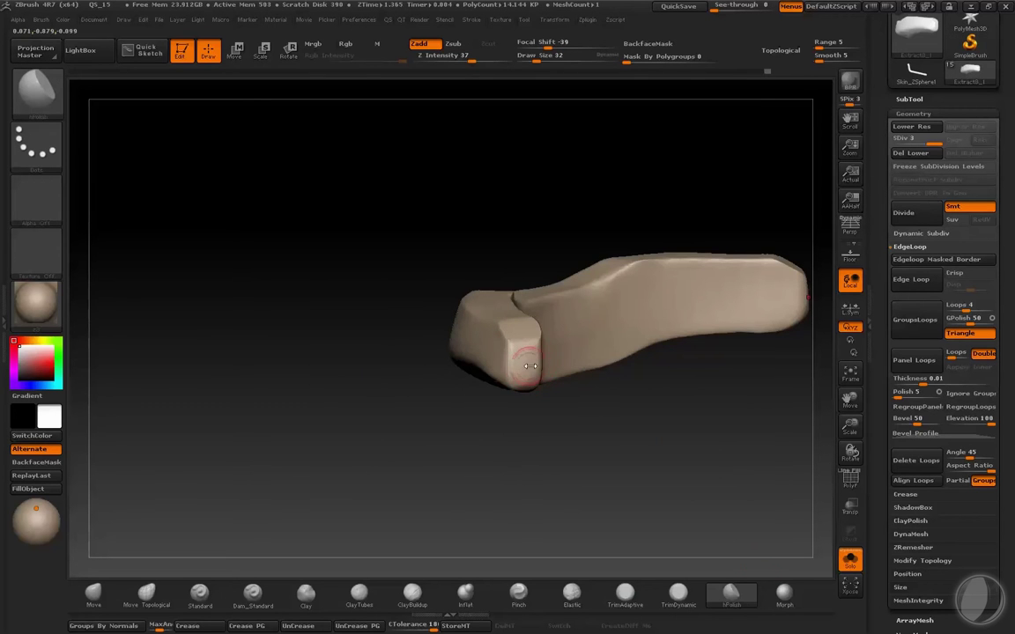
# - Smooth the soloed brow band at brush size 45, enter 37, then unsolo to judge its fit
pyautogui.press(']')
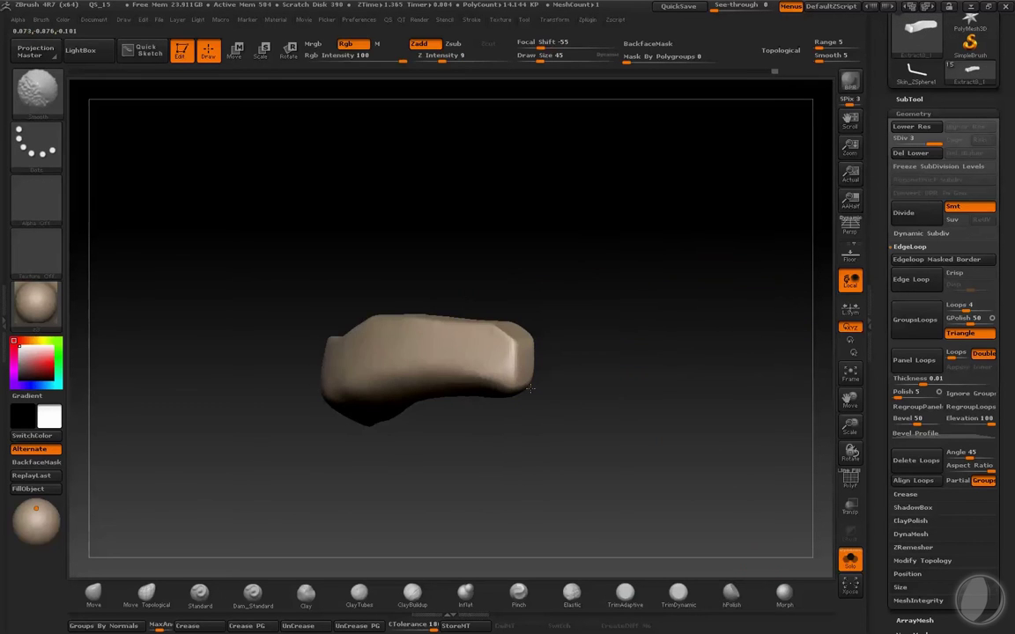
pyautogui.moveTo(591, 357); pyautogui.dragTo(625, 349)
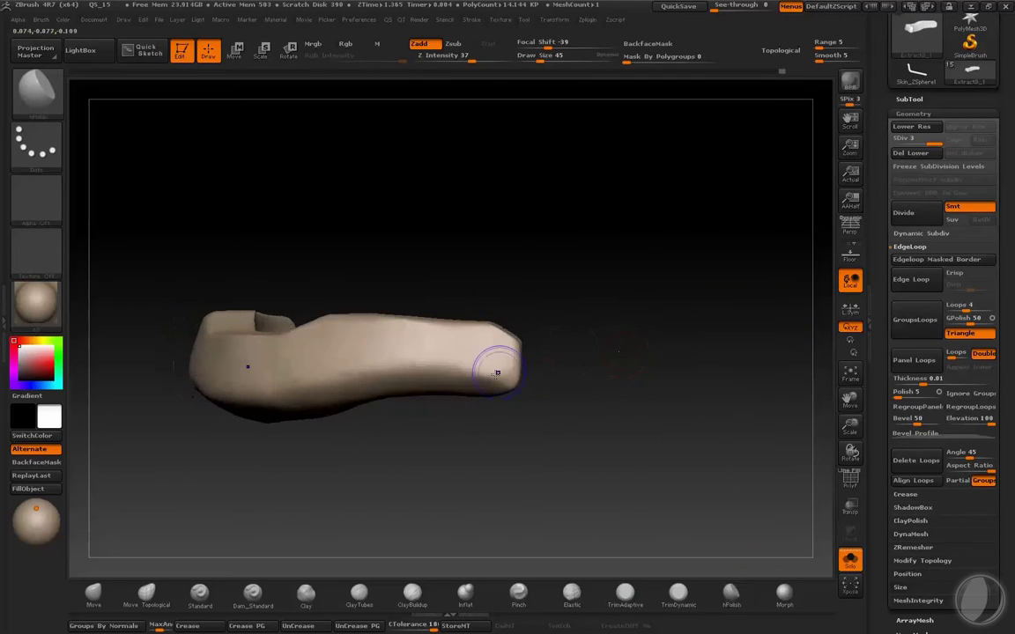
pyautogui.moveTo(529, 374)
pyautogui.mouseDown()
pyautogui.moveTo(582, 317)
pyautogui.moveTo(555, 360)
pyautogui.mouseUp()
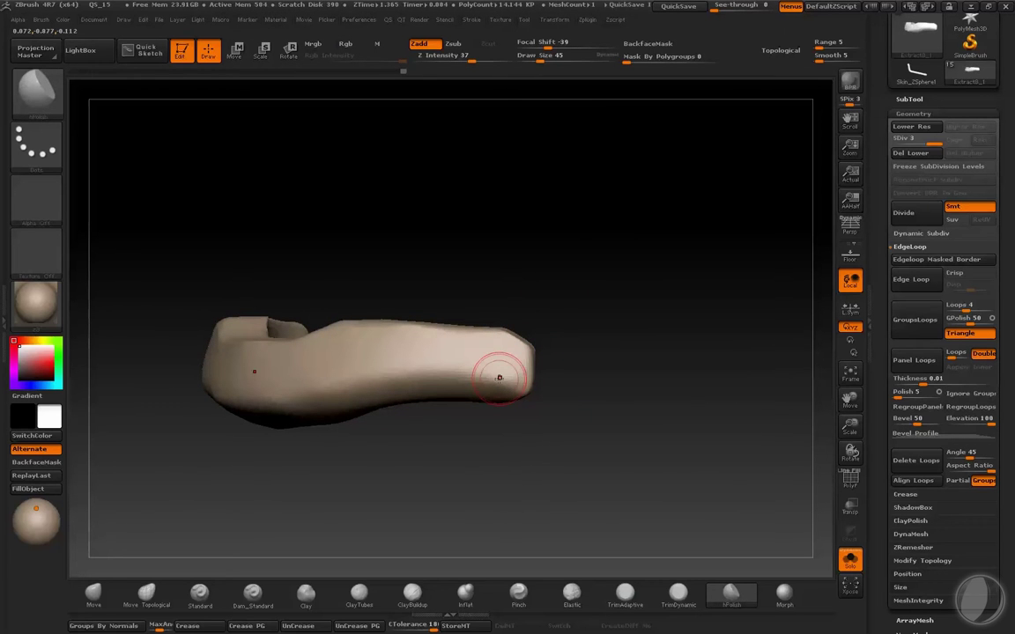
pyautogui.moveTo(539, 353)
pyautogui.mouseDown()
pyautogui.moveTo(614, 246)
pyautogui.moveTo(603, 244)
pyautogui.moveTo(531, 335)
pyautogui.moveTo(615, 297)
pyautogui.moveTo(477, 447)
pyautogui.moveTo(305, 380)
pyautogui.mouseUp()
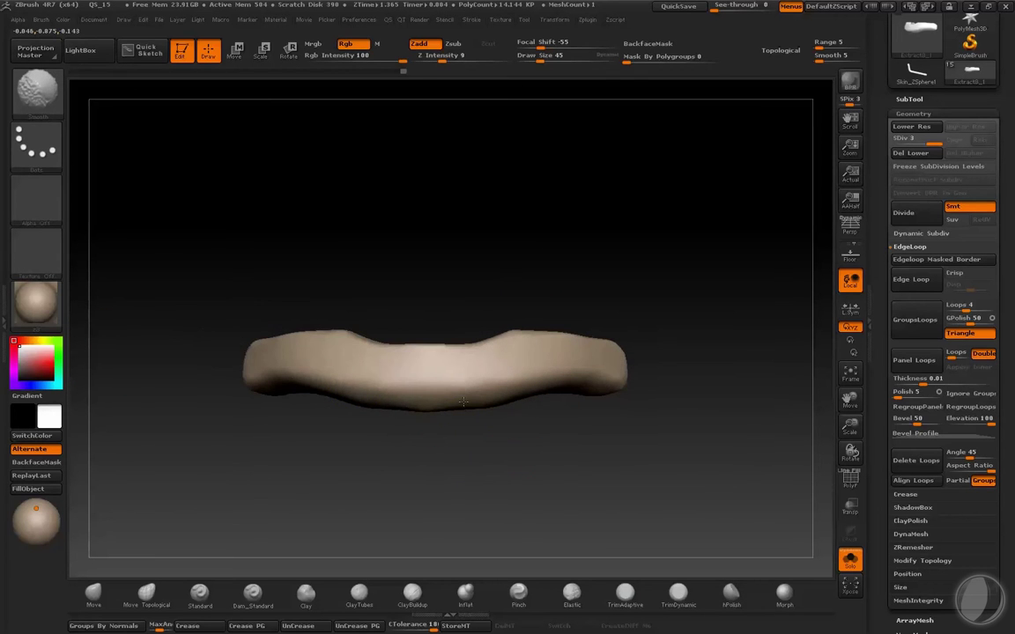
pyautogui.moveTo(462, 402)
pyautogui.mouseDown()
pyautogui.moveTo(469, 473)
pyautogui.moveTo(446, 390)
pyautogui.mouseUp()
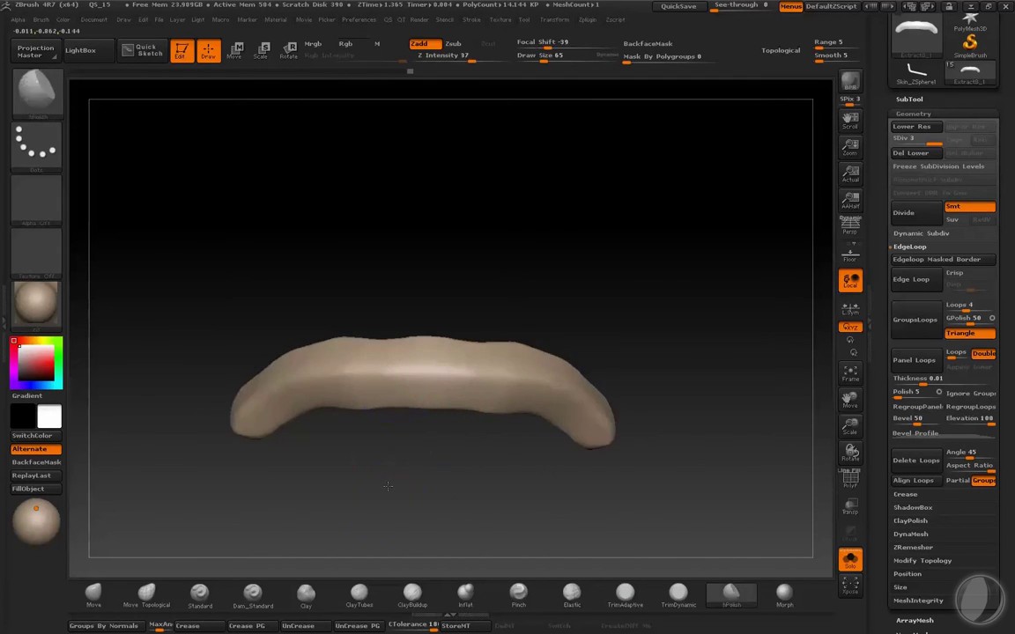
pyautogui.write('sity 37')
pyautogui.press('Return')
pyautogui.hotkey('shift', 'ctrl', 's')
pyautogui.moveTo(705, 378)
pyautogui.mouseDown()
pyautogui.moveTo(759, 376)
pyautogui.moveTo(759, 346)
pyautogui.moveTo(768, 376)
pyautogui.moveTo(755, 377)
pyautogui.mouseUp()
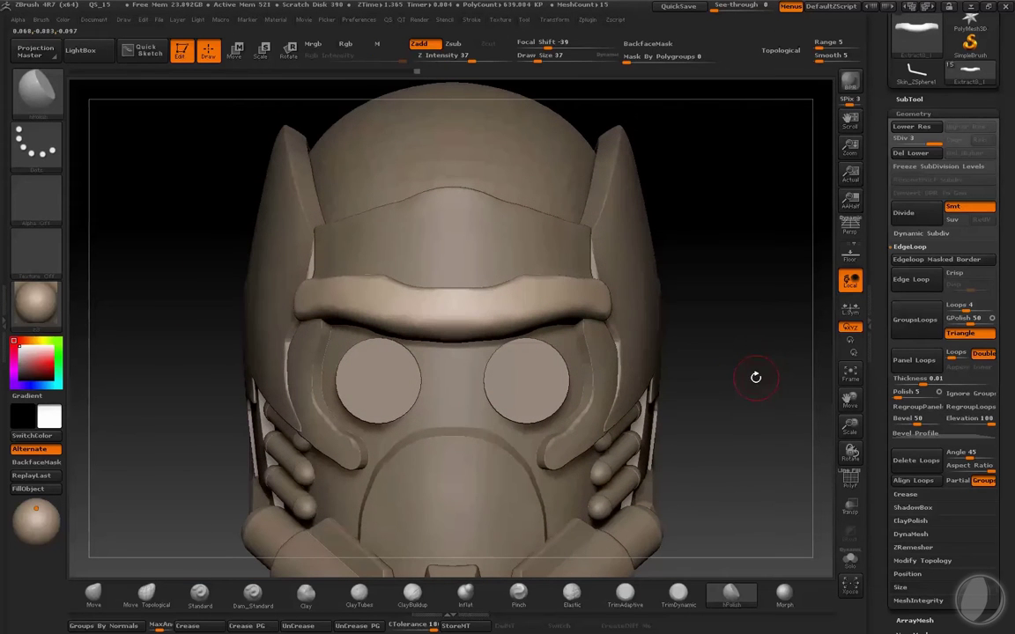
# - Solo the brow band at lower subdivision and carve a Dam_Standard crease along its top edge
pyautogui.click(252, 592)
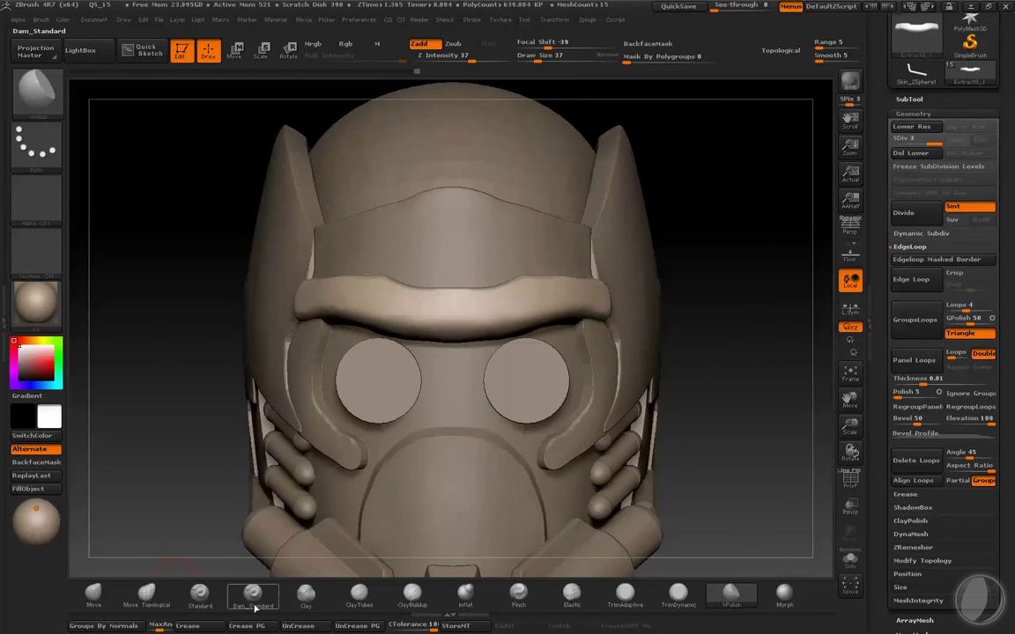
pyautogui.hotkey('shift', 'ctrl', 's')
pyautogui.hotkey('shift', 'd')
pyautogui.moveTo(215, 486)
pyautogui.mouseDown()
pyautogui.moveTo(243, 291)
pyautogui.moveTo(529, 269)
pyautogui.mouseUp()
pyautogui.hotkey('ctrl', 'z')
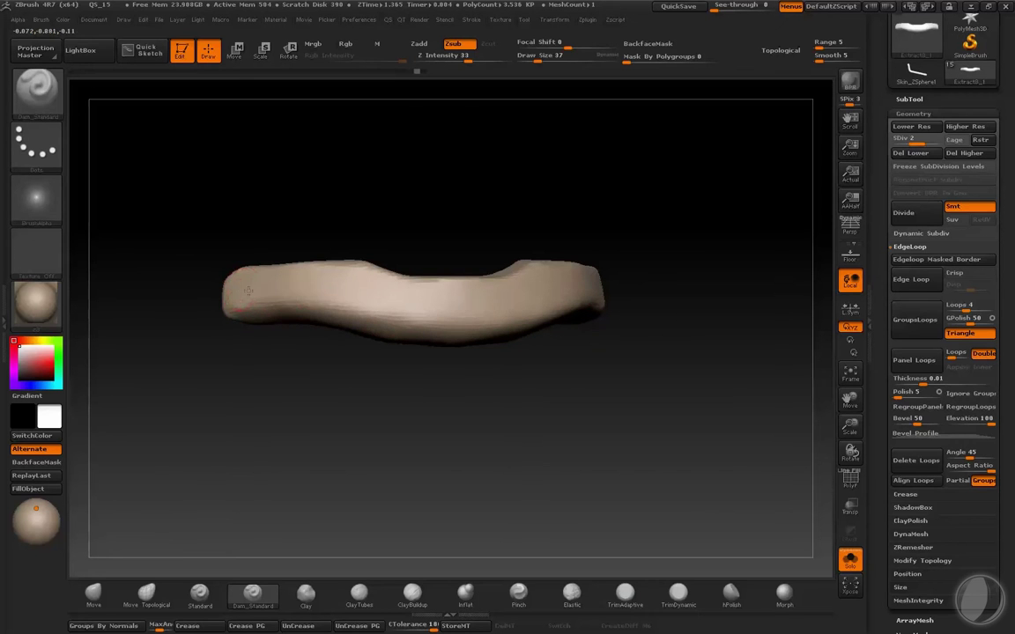
pyautogui.moveTo(248, 291); pyautogui.dragTo(440, 275)
pyautogui.hotkey('ctrl', 'z')
pyautogui.moveTo(282, 285); pyautogui.dragTo(425, 294)
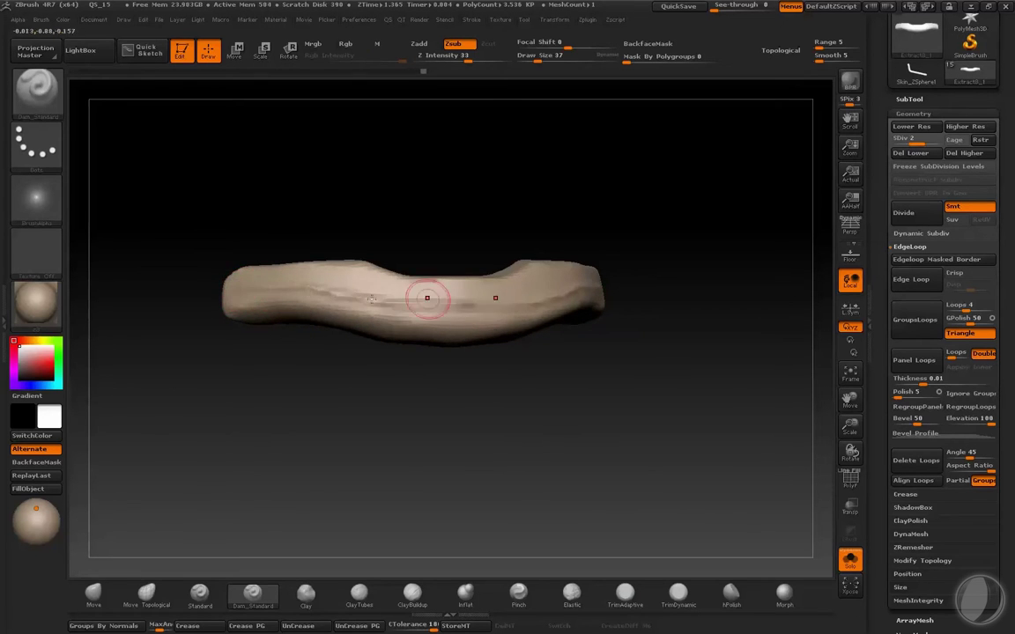
pyautogui.hotkey('ctrl', 'z')
pyautogui.moveTo(245, 288); pyautogui.dragTo(437, 281)
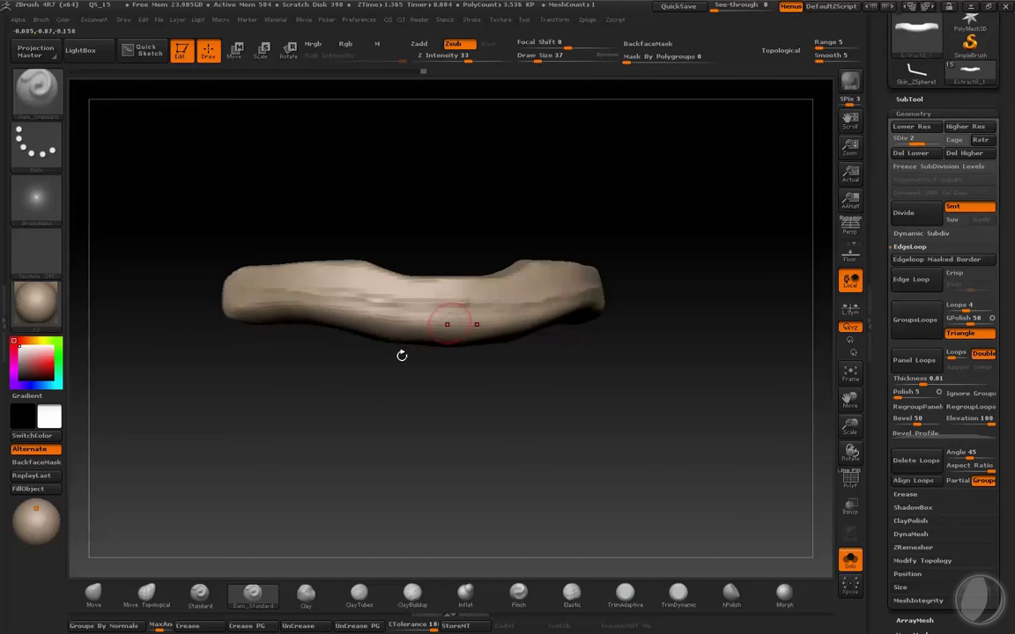
pyautogui.moveTo(401, 353)
pyautogui.mouseDown()
pyautogui.moveTo(317, 399)
pyautogui.moveTo(641, 575)
pyautogui.mouseUp()
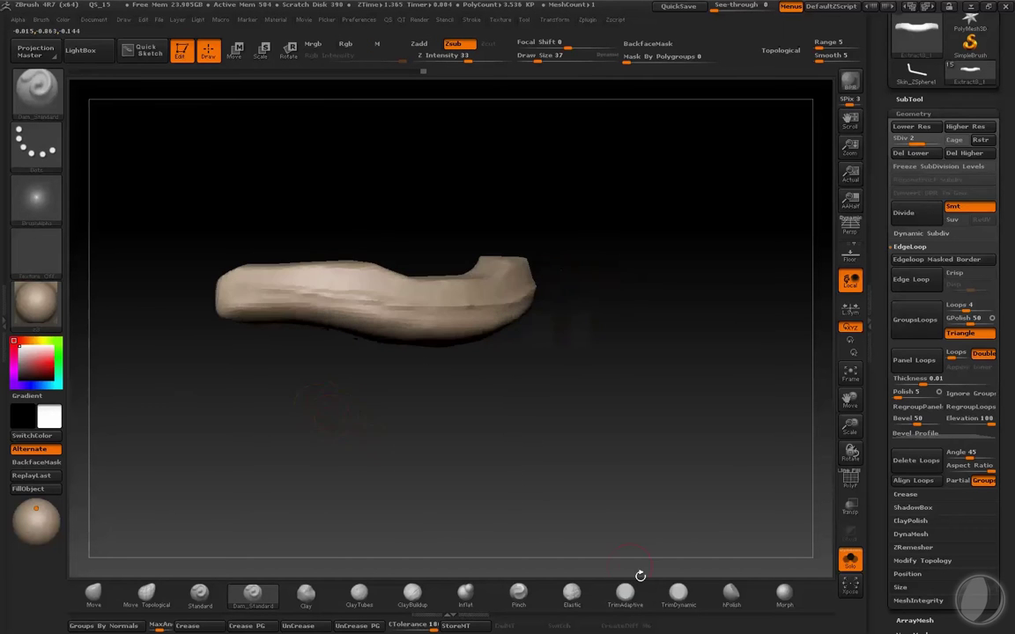
# - Step back up a subdivision and hPolish the band's top ridge and front face flat
pyautogui.click(731, 592)
pyautogui.press('d')
pyautogui.moveTo(690, 516)
pyautogui.mouseDown()
pyautogui.moveTo(465, 340)
pyautogui.moveTo(430, 328)
pyautogui.moveTo(509, 328)
pyautogui.mouseUp()
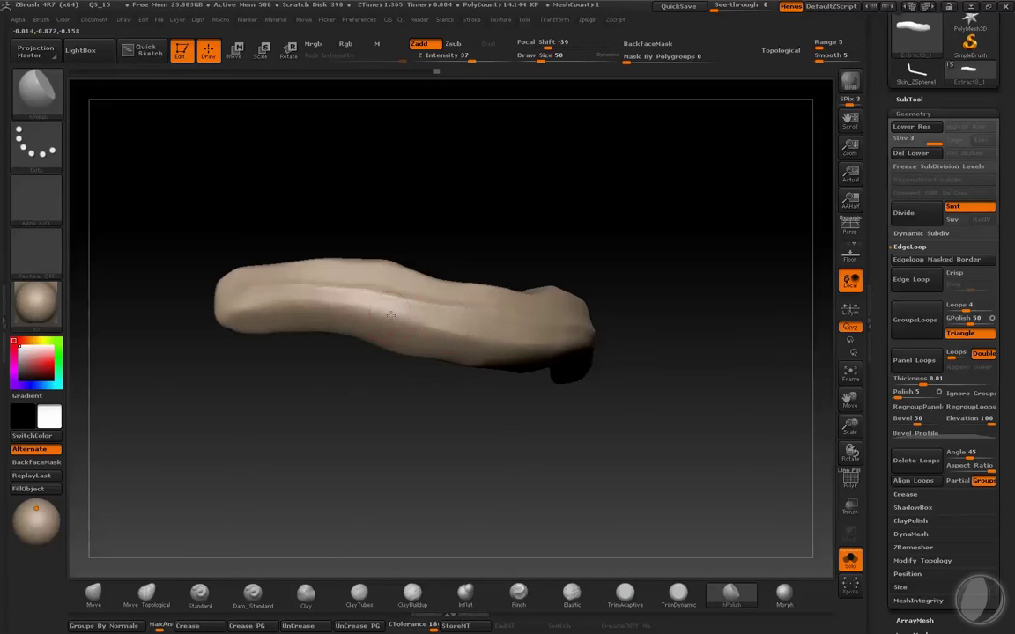
pyautogui.moveTo(391, 314)
pyautogui.mouseDown()
pyautogui.moveTo(326, 301)
pyautogui.moveTo(324, 291)
pyautogui.moveTo(279, 299)
pyautogui.moveTo(324, 302)
pyautogui.mouseUp()
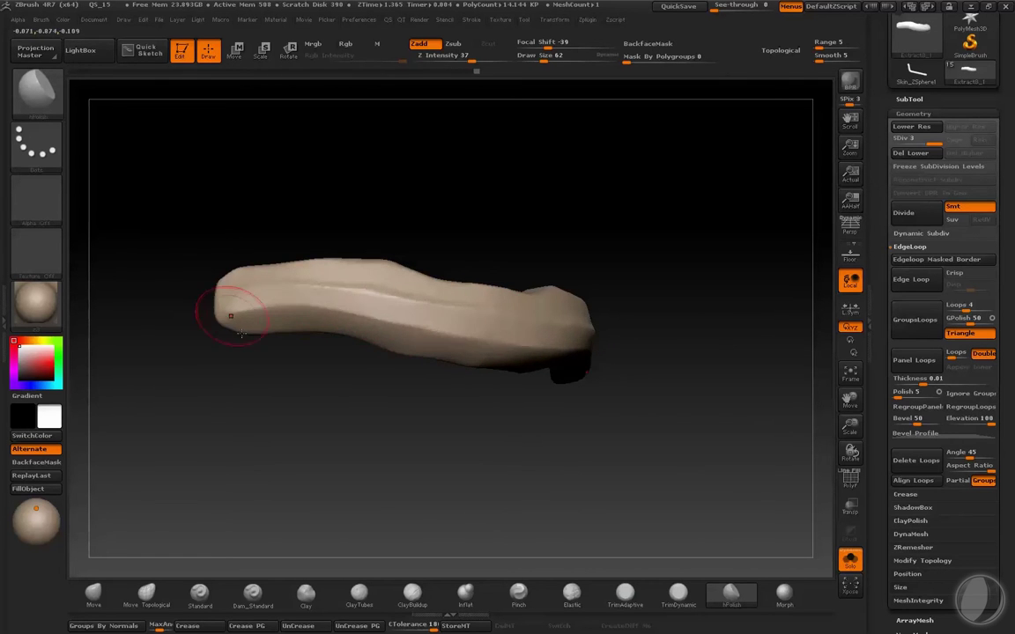
pyautogui.moveTo(241, 344)
pyautogui.mouseDown()
pyautogui.moveTo(291, 353)
pyautogui.moveTo(493, 294)
pyautogui.mouseUp()
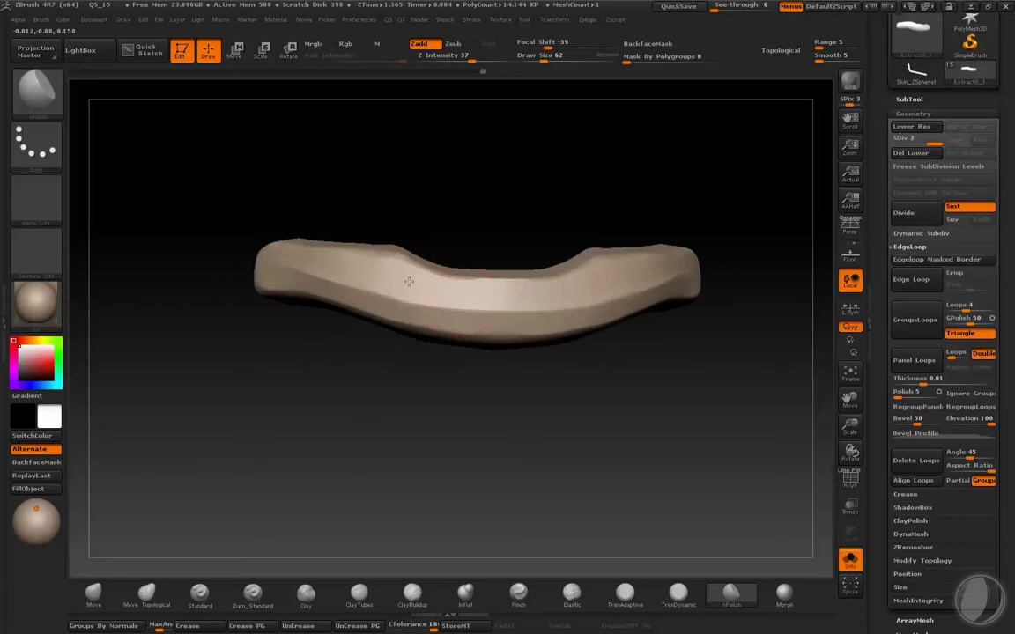
pyautogui.moveTo(267, 335); pyautogui.dragTo(300, 371)
pyautogui.moveTo(308, 254); pyautogui.dragTo(482, 295)
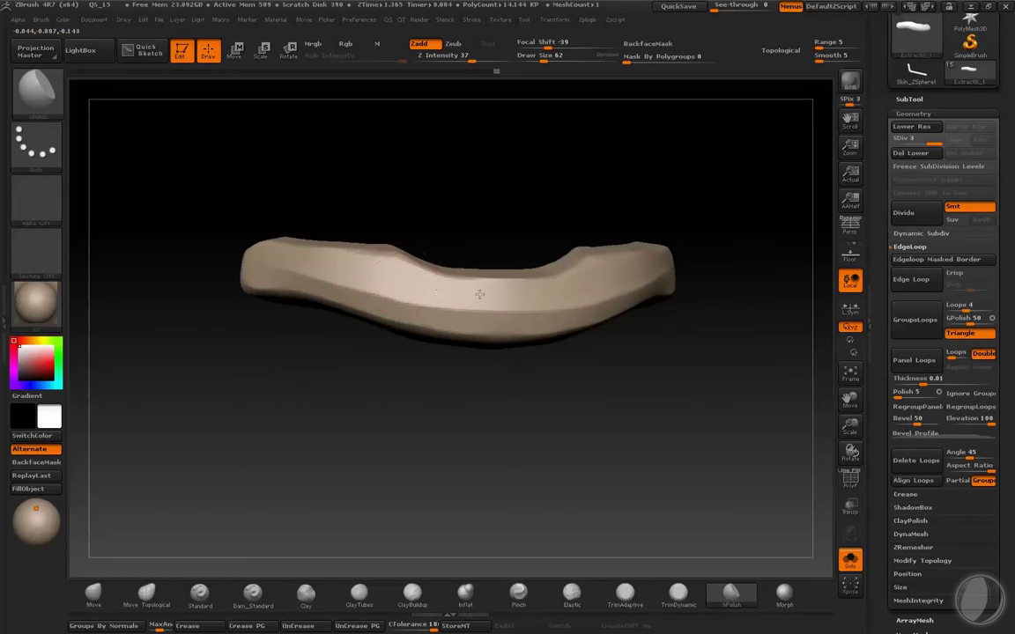
pyautogui.moveTo(341, 269)
pyautogui.mouseDown()
pyautogui.moveTo(283, 267)
pyautogui.moveTo(476, 322)
pyautogui.mouseUp()
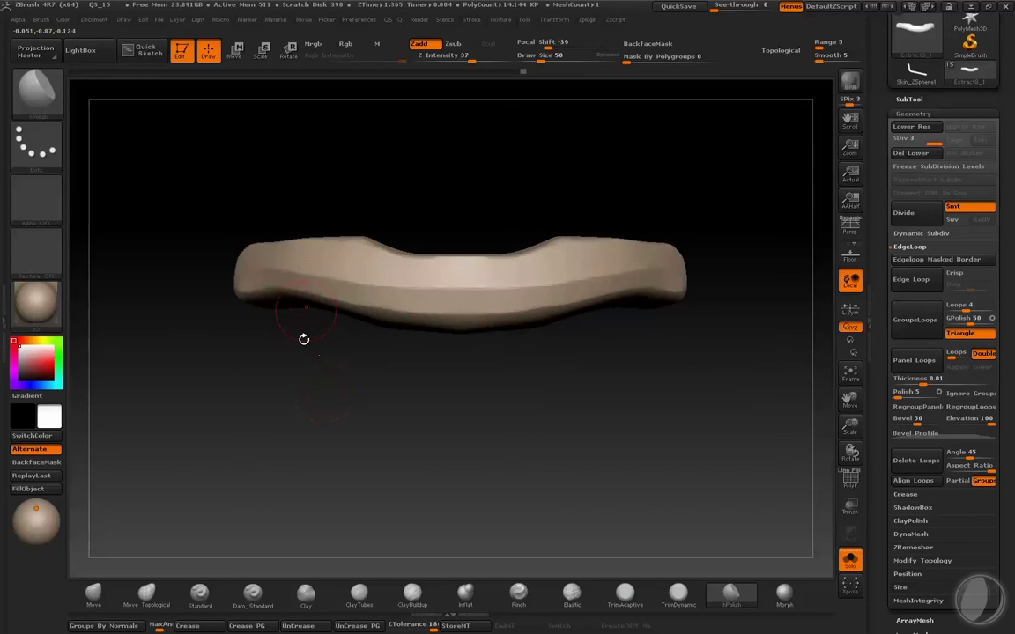
pyautogui.moveTo(304, 339); pyautogui.dragTo(294, 283)
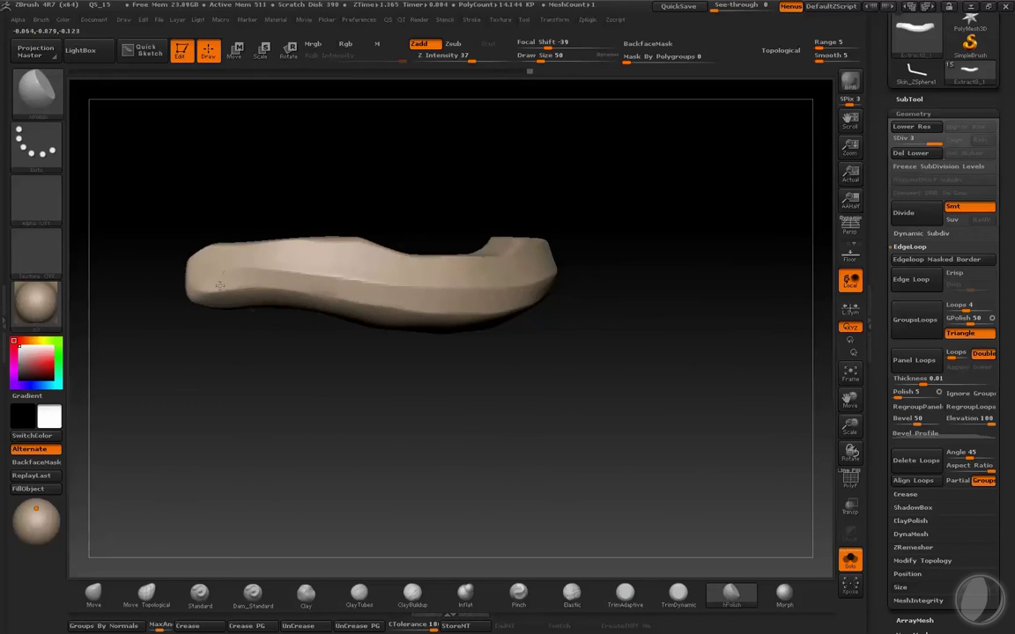
pyautogui.moveTo(185, 317)
pyautogui.mouseDown()
pyautogui.moveTo(209, 362)
pyautogui.moveTo(242, 345)
pyautogui.mouseUp()
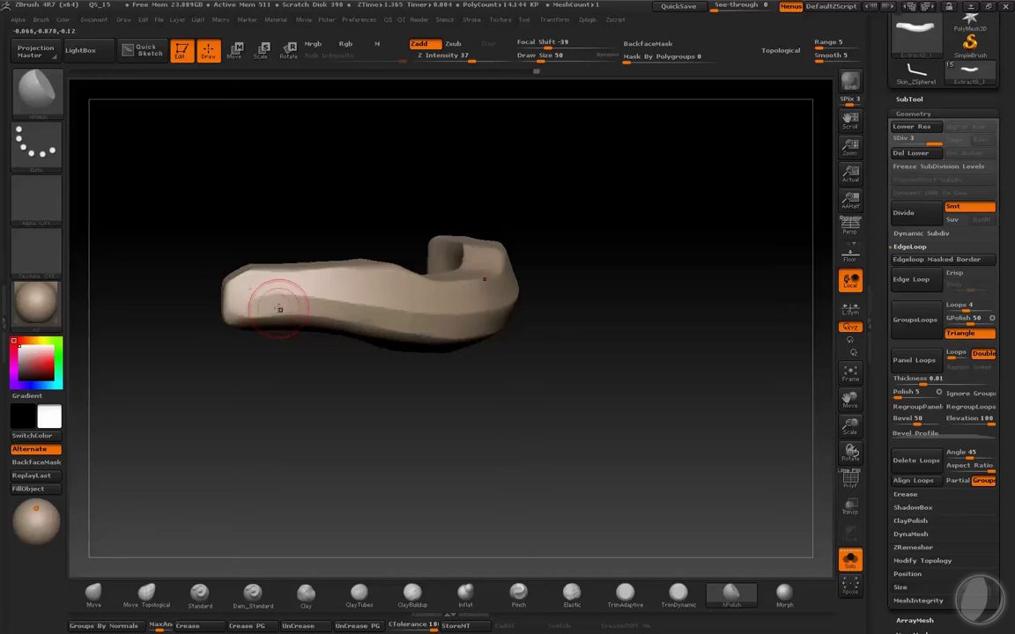
# - Pinch and smooth the faceted hooked left end of the band
pyautogui.click(518, 592)
pyautogui.moveTo(401, 502); pyautogui.dragTo(380, 488)
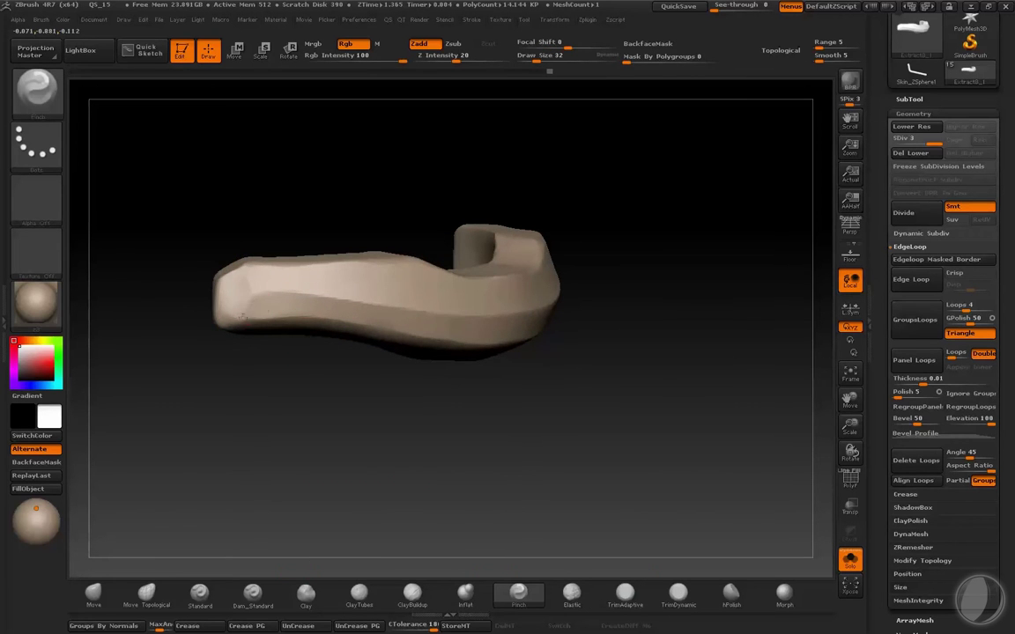
pyautogui.keyDown('shift'); pyautogui.moveTo(242, 317); pyautogui.dragTo(250, 300); pyautogui.keyUp('shift')
pyautogui.moveTo(249, 401)
pyautogui.mouseDown()
pyautogui.moveTo(235, 358)
pyautogui.moveTo(231, 421)
pyautogui.mouseUp()
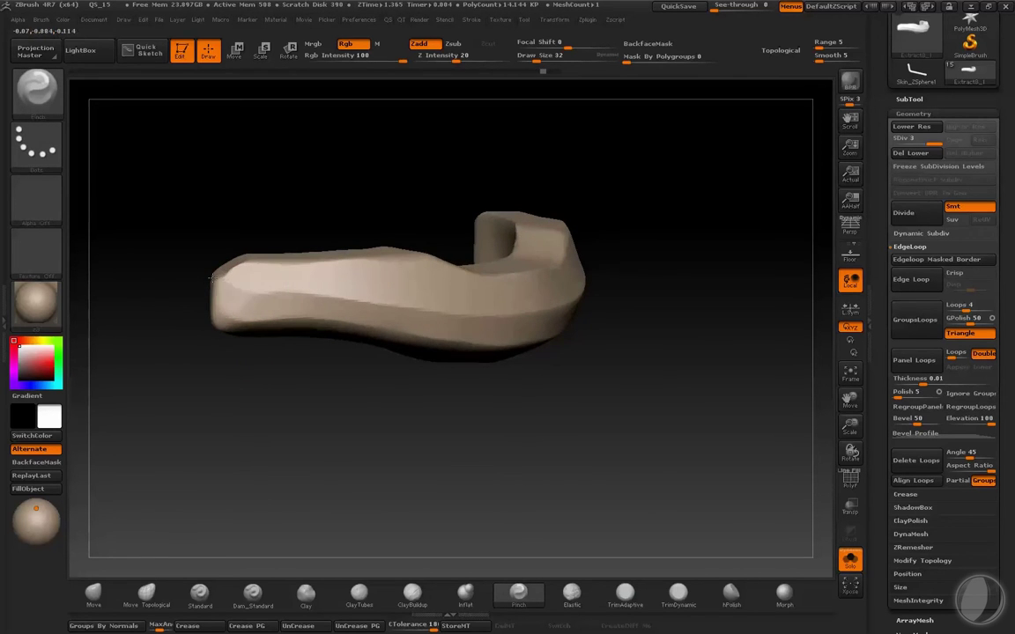
pyautogui.press('shift')
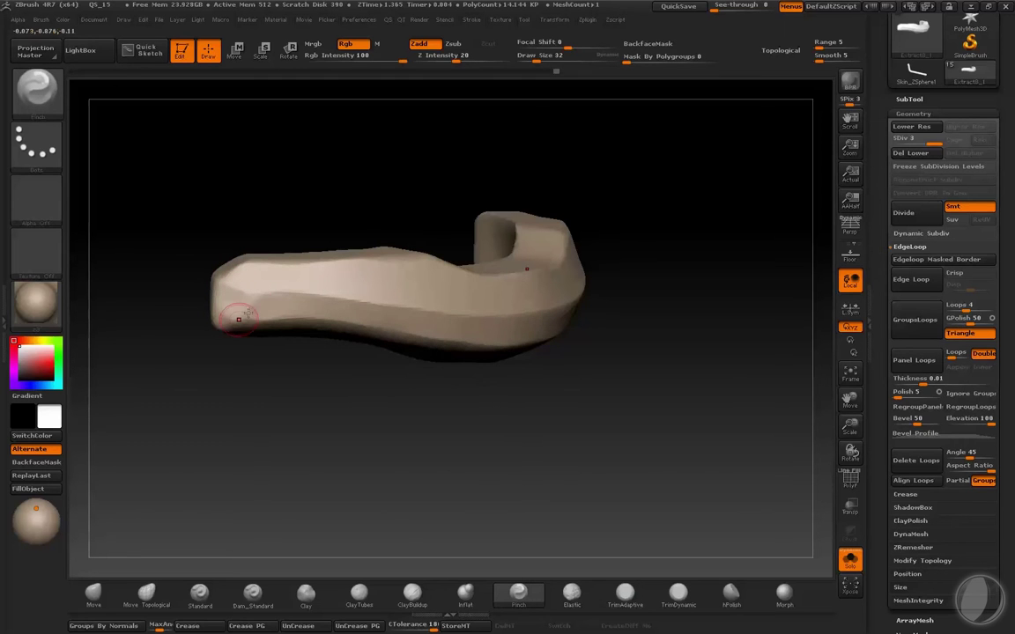
pyautogui.keyDown('shift'); pyautogui.moveTo(237, 319); pyautogui.dragTo(254, 301); pyautogui.keyUp('shift')
pyautogui.moveTo(238, 269); pyautogui.dragTo(225, 288)
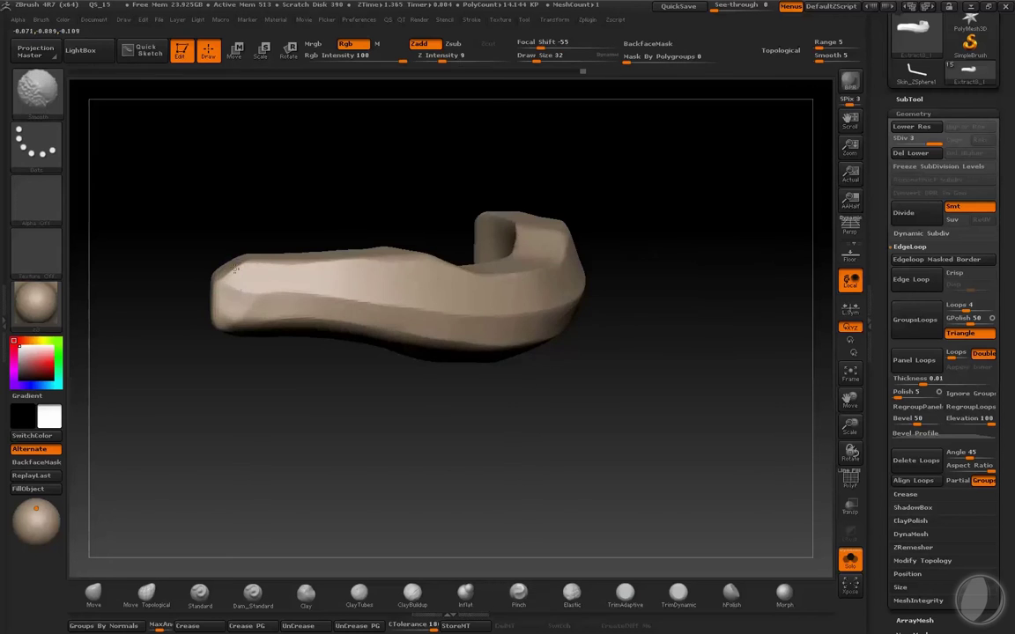
pyautogui.moveTo(264, 367); pyautogui.dragTo(344, 376)
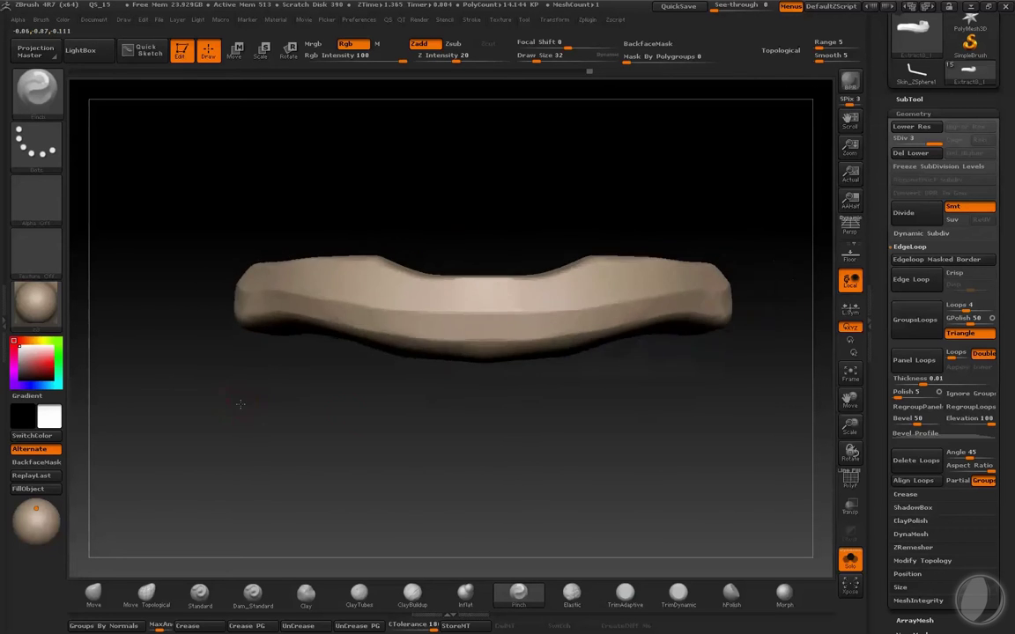
# - Polish the band again with hPolish while checking its arch from several tilts
pyautogui.click(731, 592)
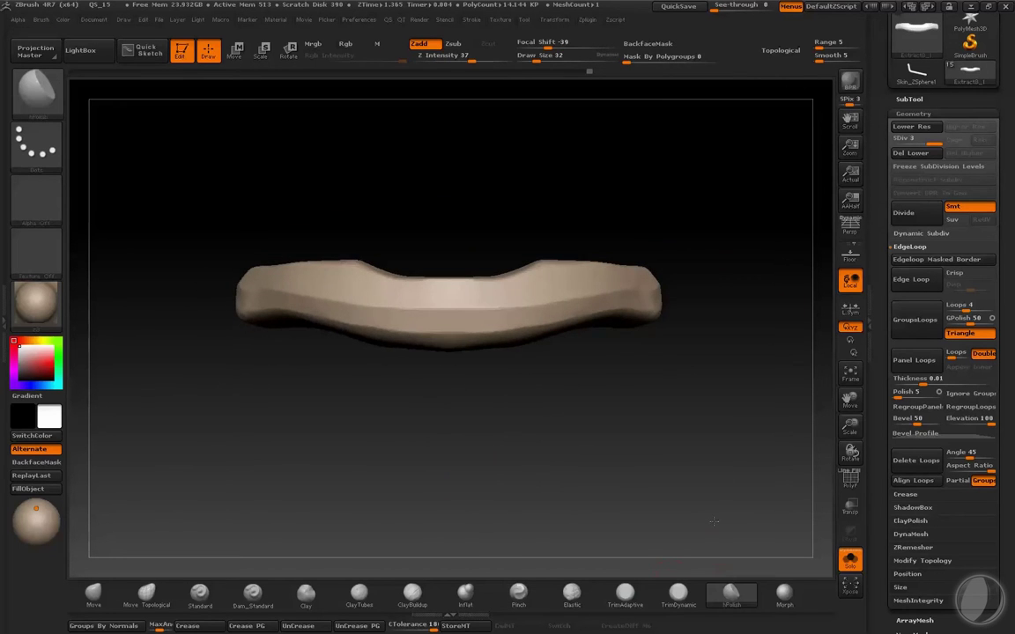
pyautogui.moveTo(529, 441); pyautogui.dragTo(448, 227)
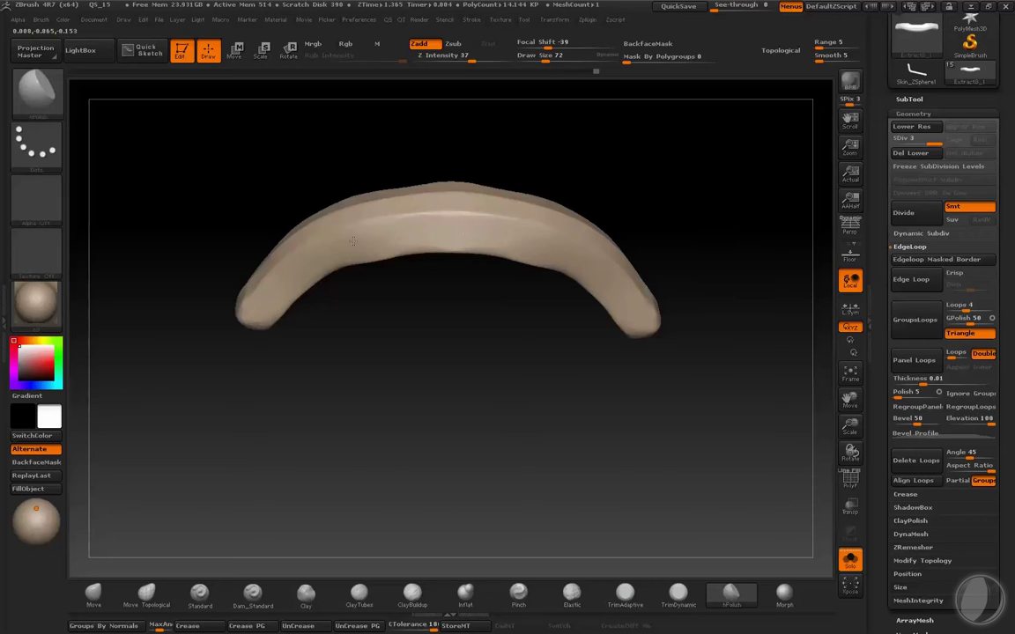
pyautogui.moveTo(296, 271); pyautogui.dragTo(379, 235)
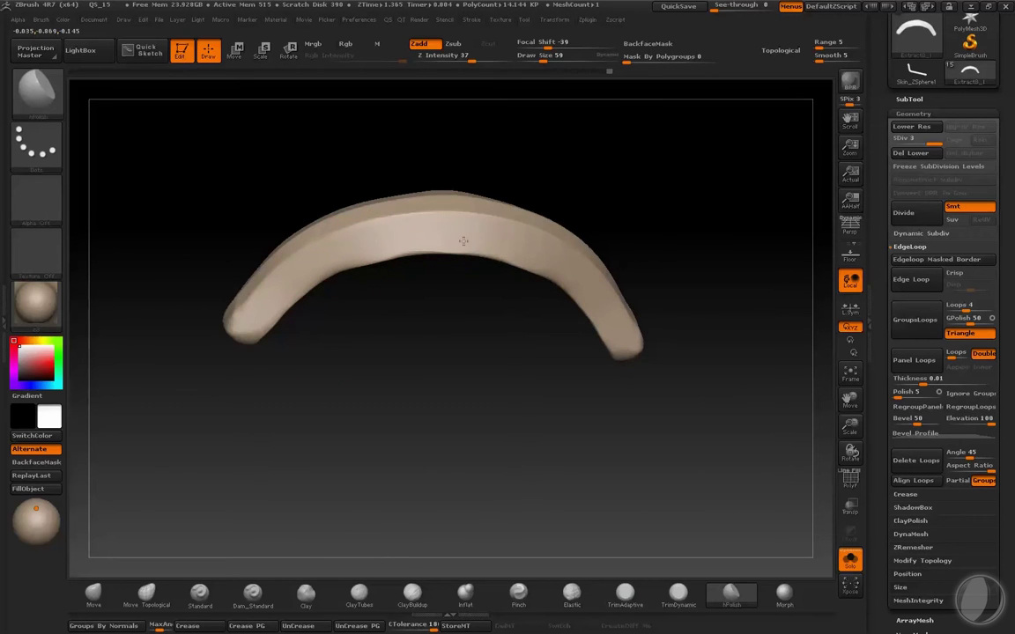
pyautogui.moveTo(403, 356)
pyautogui.mouseDown()
pyautogui.moveTo(388, 458)
pyautogui.moveTo(357, 296)
pyautogui.moveTo(330, 377)
pyautogui.mouseUp()
pyautogui.moveTo(326, 270)
pyautogui.mouseDown()
pyautogui.moveTo(204, 283)
pyautogui.moveTo(279, 390)
pyautogui.moveTo(253, 286)
pyautogui.mouseUp()
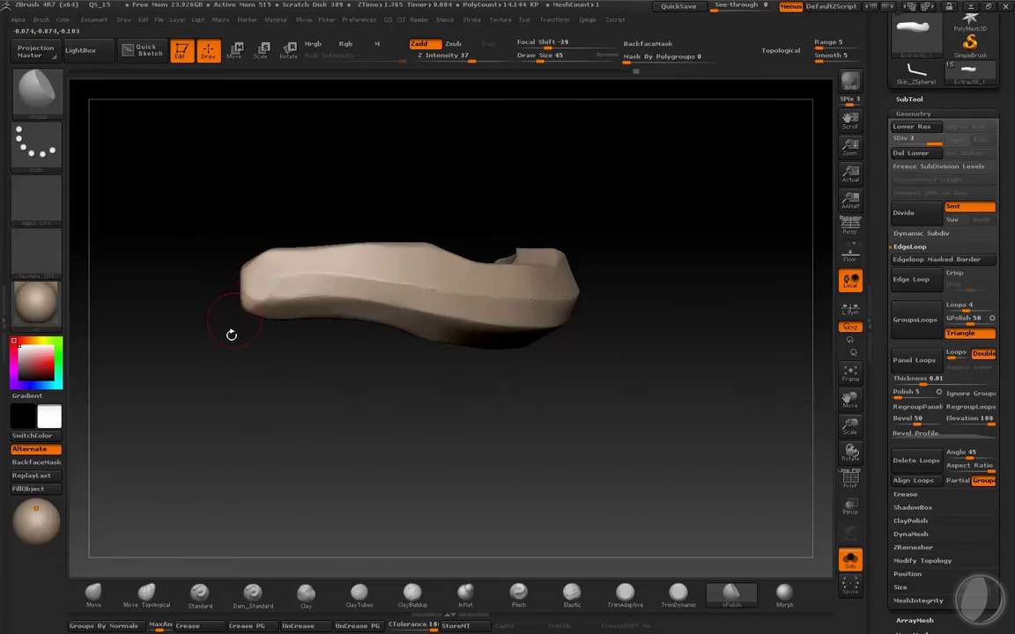
pyautogui.moveTo(230, 335); pyautogui.dragTo(269, 290)
pyautogui.moveTo(240, 351); pyautogui.dragTo(257, 287)
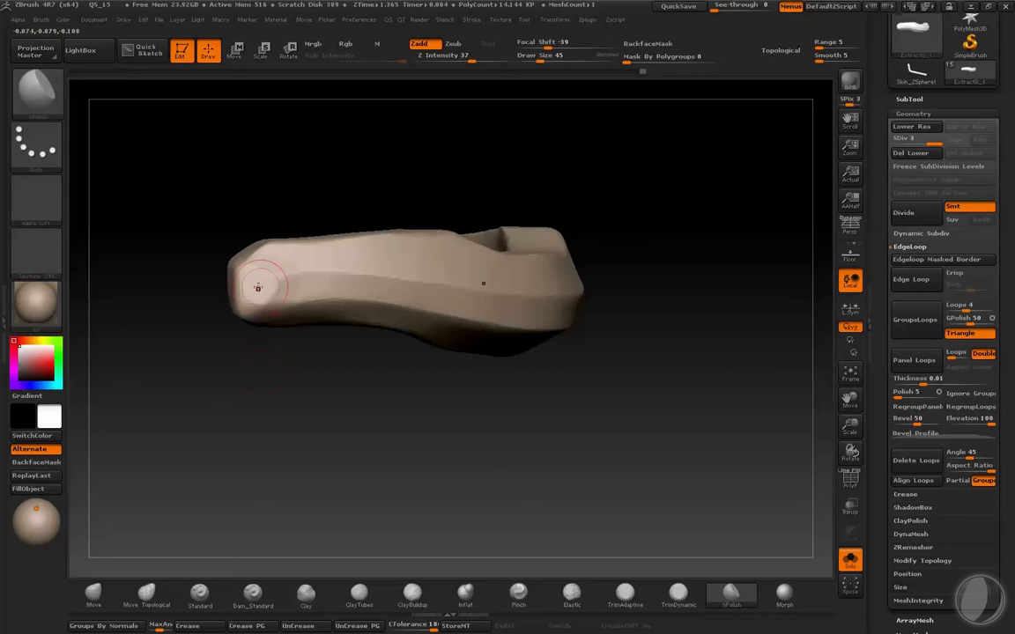
pyautogui.moveTo(245, 362); pyautogui.dragTo(120, 564)
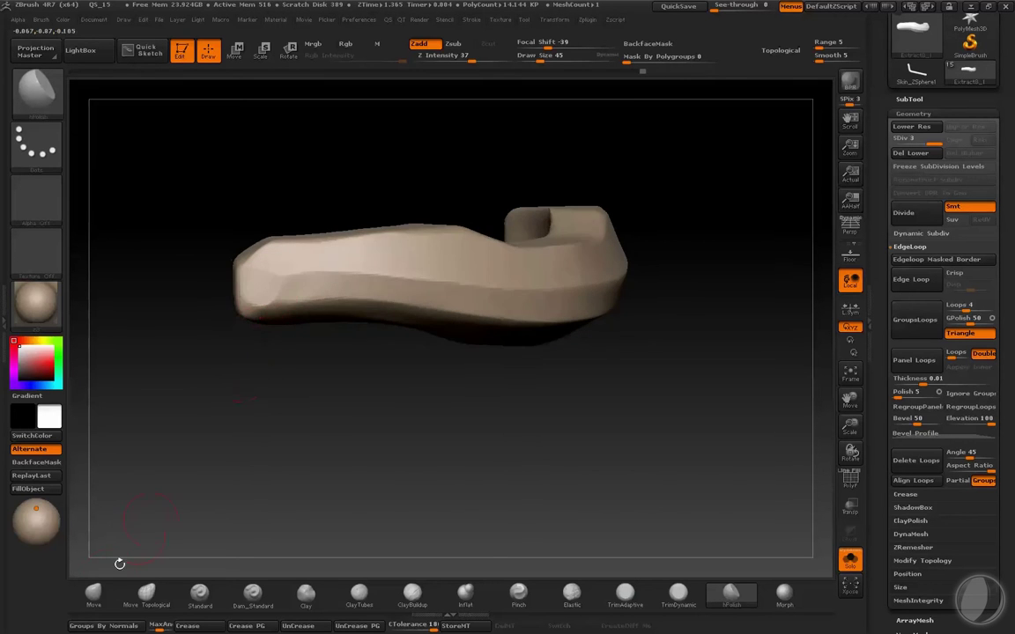
pyautogui.moveTo(217, 386); pyautogui.dragTo(331, 254)
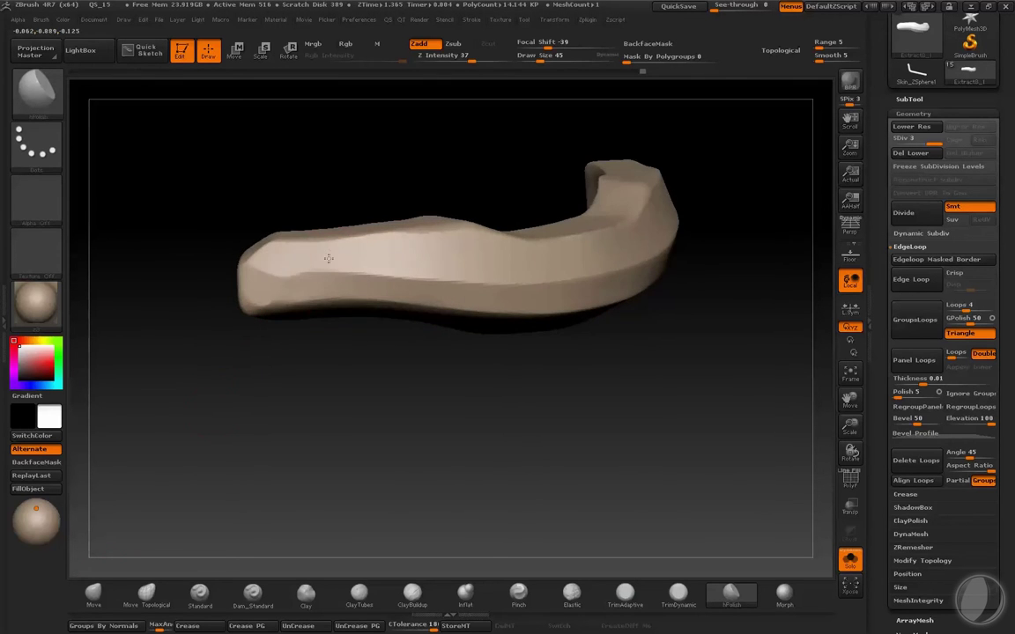
# - Try the Move brush, then pinch the upper edge of the brow strip tighter
pyautogui.press('b')
pyautogui.press('m')
pyautogui.press('v')
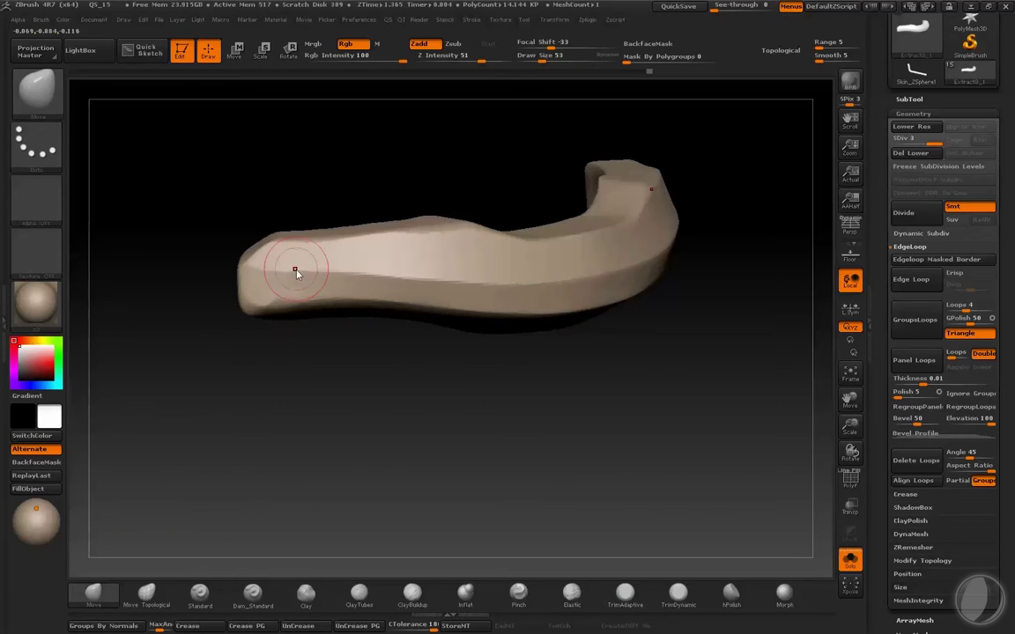
pyautogui.moveTo(295, 274)
pyautogui.mouseDown()
pyautogui.moveTo(277, 390)
pyautogui.moveTo(267, 294)
pyautogui.mouseUp()
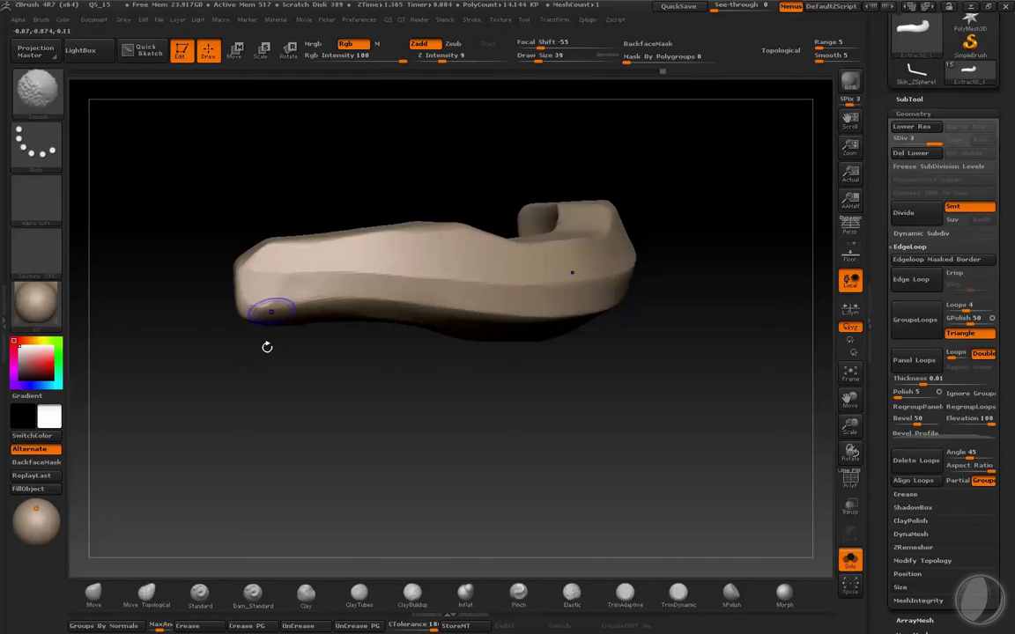
pyautogui.moveTo(267, 346)
pyautogui.mouseDown()
pyautogui.moveTo(265, 399)
pyautogui.moveTo(384, 421)
pyautogui.mouseUp()
pyautogui.click(730, 593)
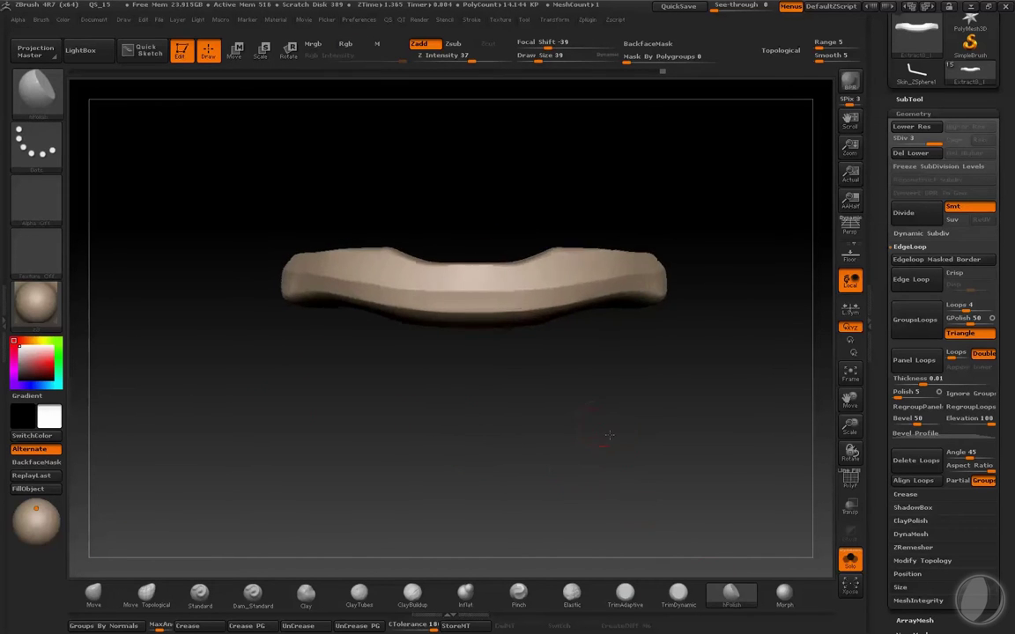
pyautogui.moveTo(547, 391)
pyautogui.mouseDown()
pyautogui.moveTo(635, 502)
pyautogui.moveTo(578, 317)
pyautogui.mouseUp()
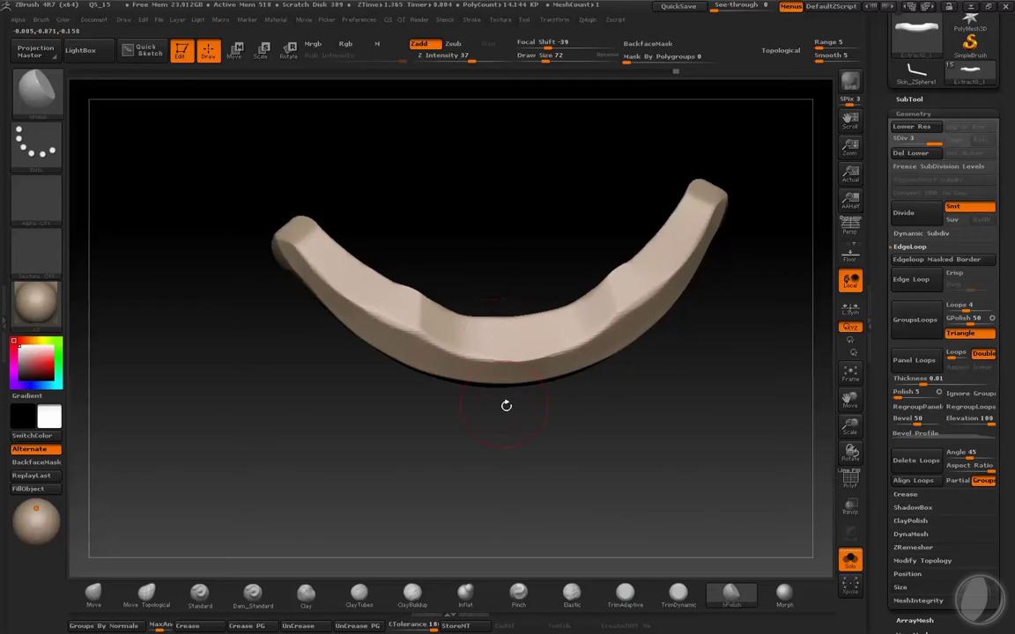
pyautogui.keyDown('shift'); pyautogui.moveTo(564, 426); pyautogui.dragTo(663, 476); pyautogui.keyUp('shift')
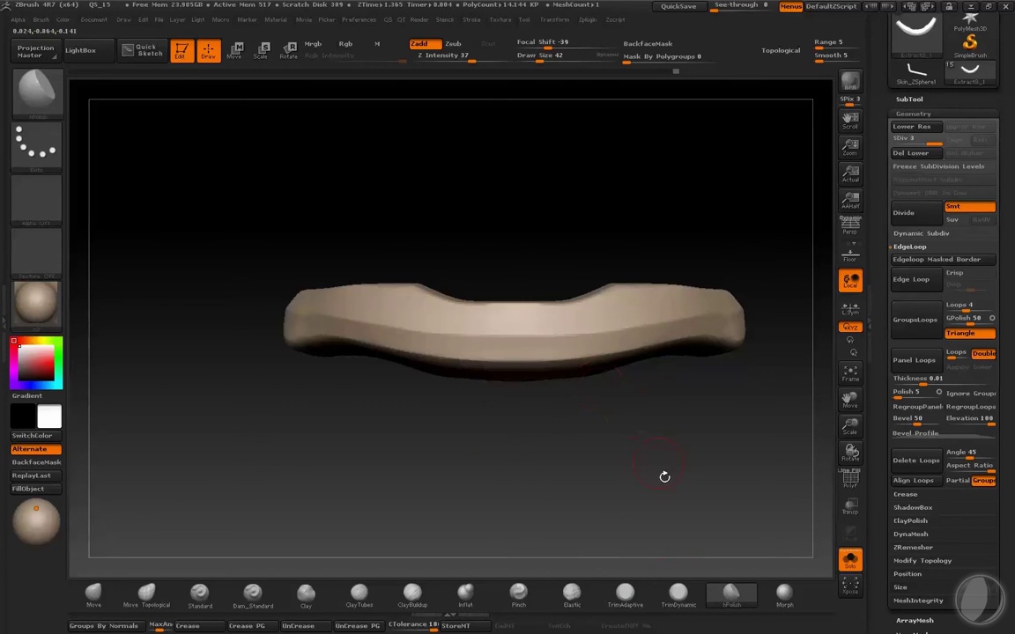
pyautogui.click(518, 592)
pyautogui.moveTo(519, 529); pyautogui.dragTo(536, 349)
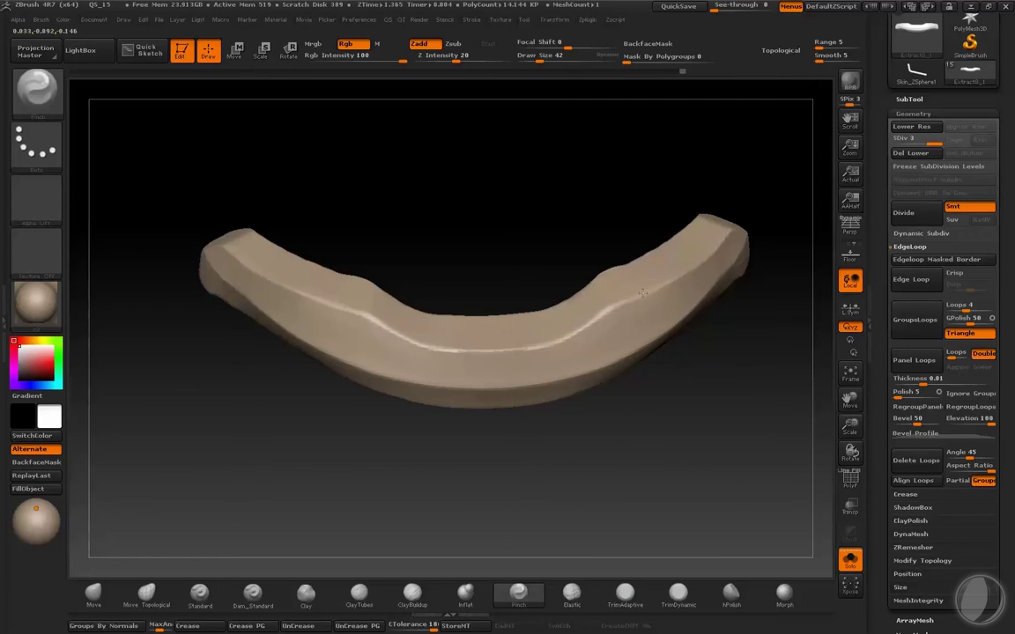
pyautogui.moveTo(664, 282)
pyautogui.mouseDown()
pyautogui.moveTo(629, 294)
pyautogui.moveTo(685, 398)
pyautogui.mouseUp()
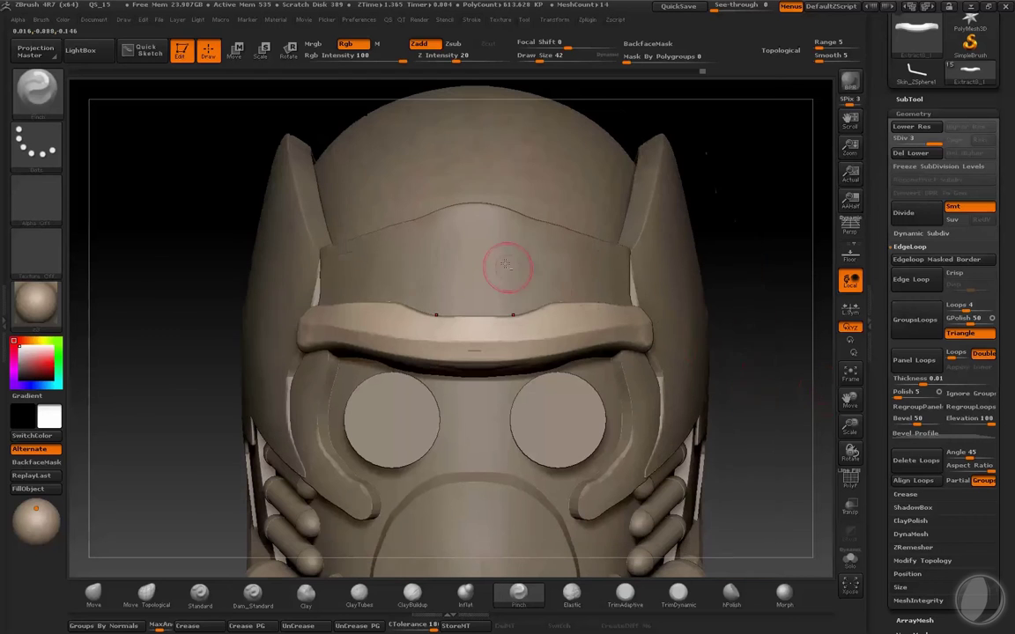
# - Polish the underside of the Extract7 forehead band with hPolish
pyautogui.keyDown('alt'); pyautogui.click(504, 264); pyautogui.keyUp('alt')
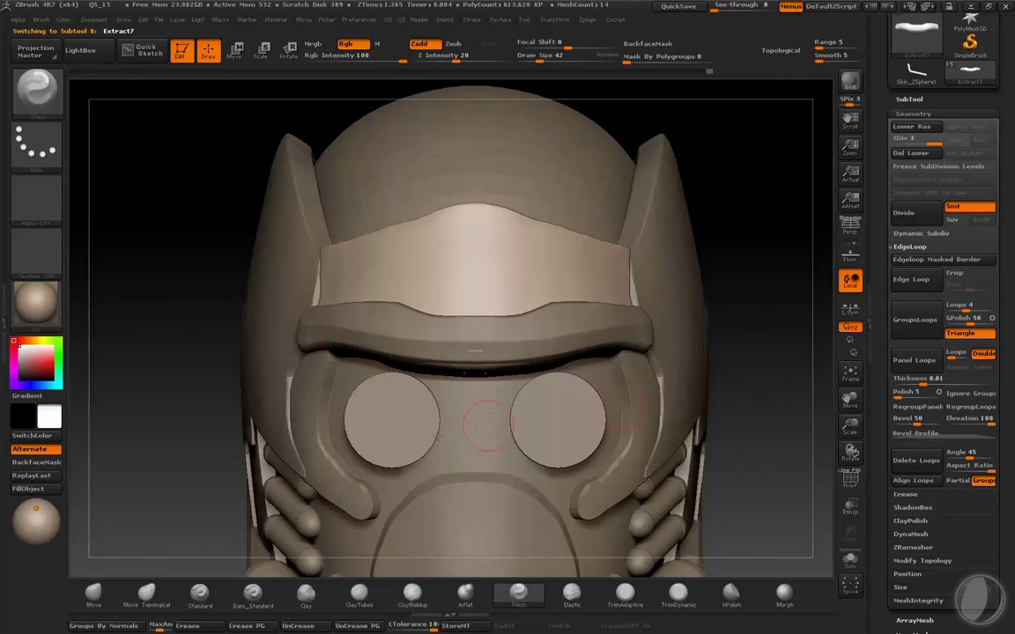
pyautogui.click(93, 592)
pyautogui.click(721, 598)
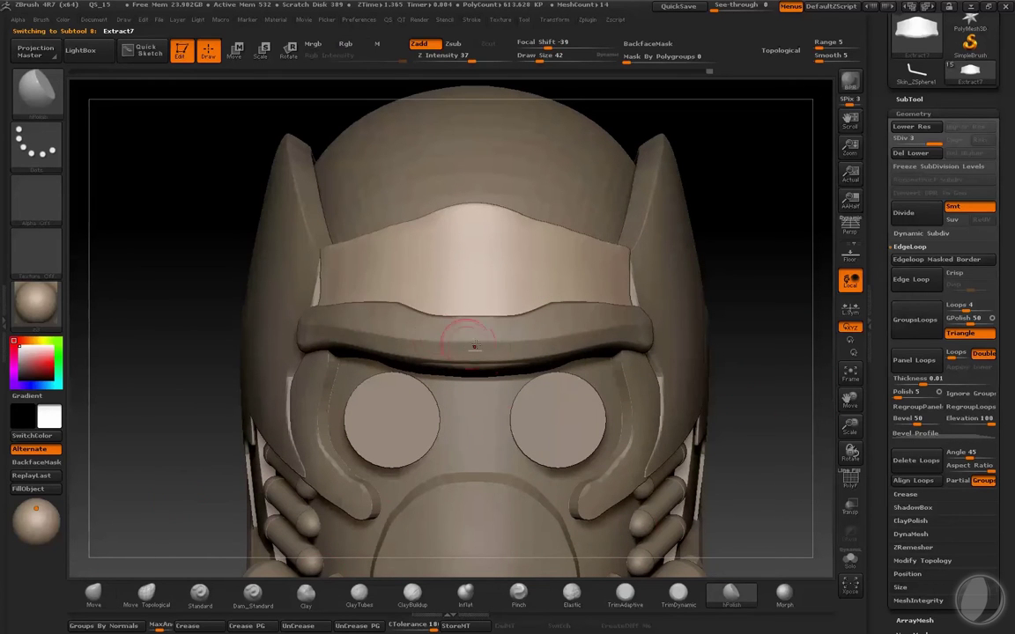
pyautogui.moveTo(698, 256); pyautogui.dragTo(696, 176)
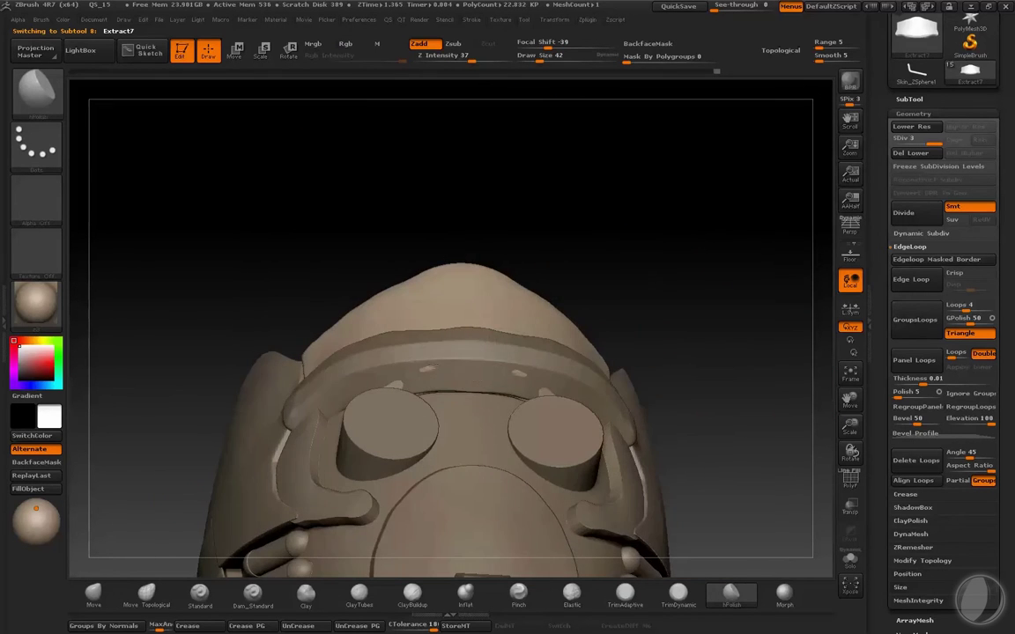
pyautogui.moveTo(391, 387); pyautogui.dragTo(443, 384)
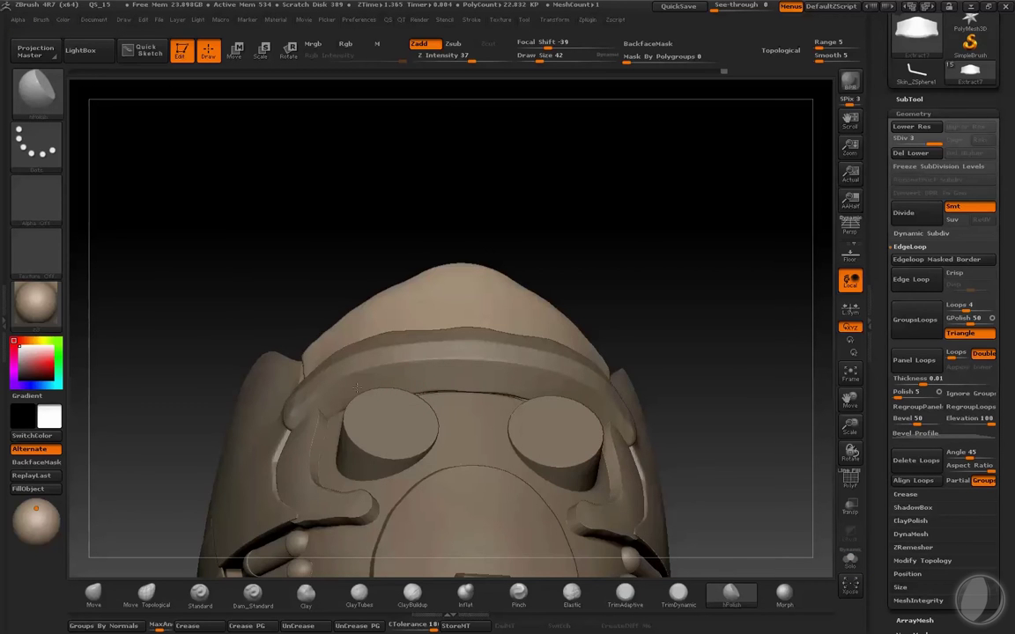
# - Inspect the helmet from several angles and check the forehead band alone in Solo
pyautogui.moveTo(557, 283); pyautogui.dragTo(750, 421)
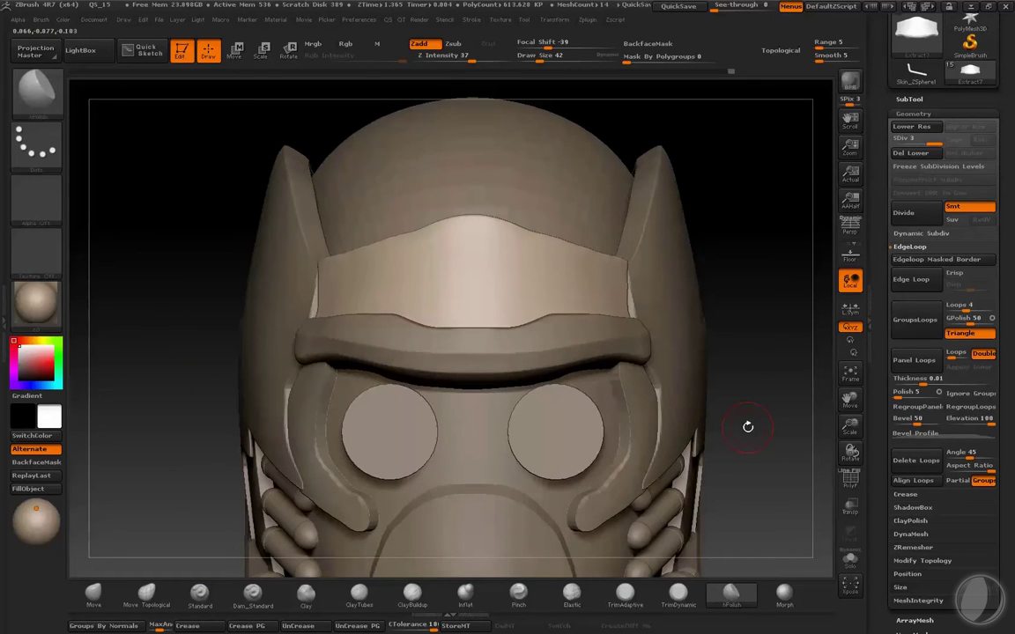
pyautogui.moveTo(747, 426)
pyautogui.mouseDown()
pyautogui.moveTo(607, 158)
pyautogui.moveTo(522, 328)
pyautogui.mouseUp()
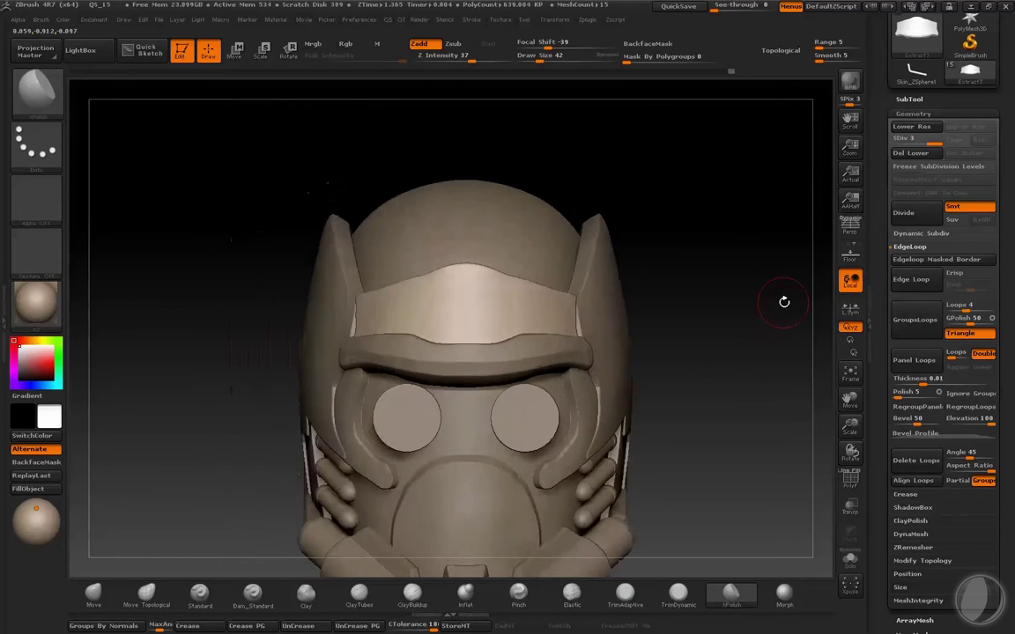
pyautogui.moveTo(782, 301)
pyautogui.mouseDown()
pyautogui.moveTo(782, 340)
pyautogui.moveTo(746, 281)
pyautogui.moveTo(464, 344)
pyautogui.mouseUp()
pyautogui.keyDown('alt'); pyautogui.click(404, 340); pyautogui.keyUp('alt')
pyautogui.moveTo(403, 340); pyautogui.dragTo(553, 371)
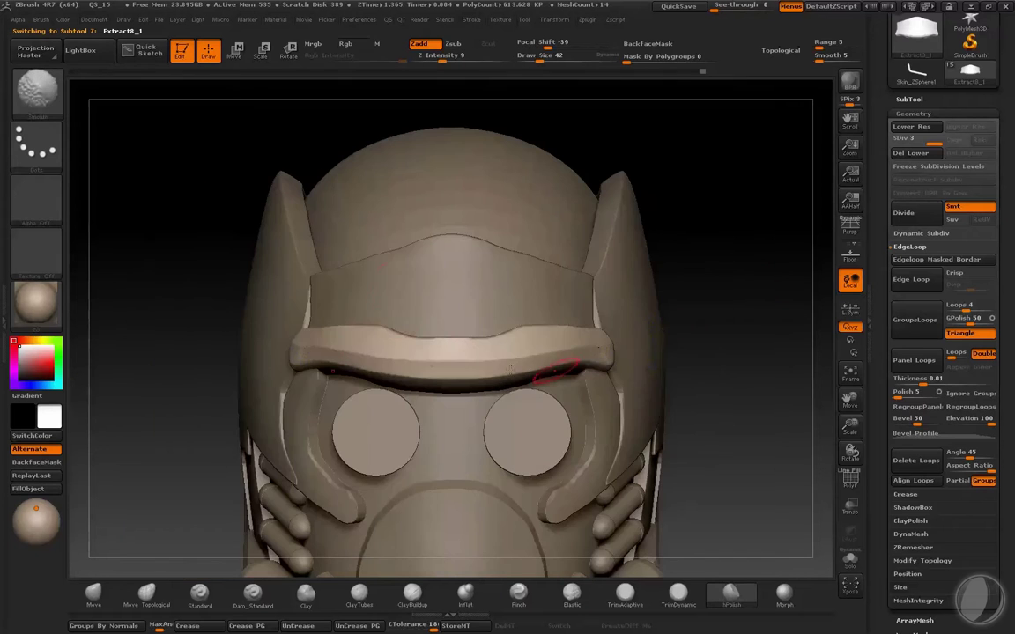
pyautogui.keyDown('alt'); pyautogui.click(471, 317); pyautogui.keyUp('alt')
pyautogui.hotkey('ctrl', 'shift', 'f')
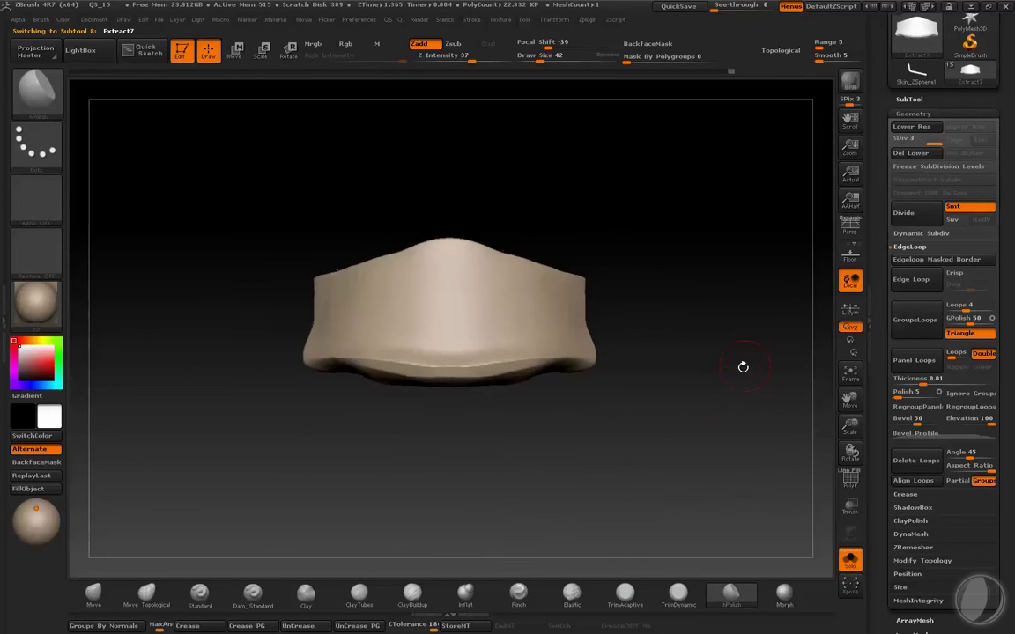
pyautogui.click(738, 598)
pyautogui.moveTo(709, 170); pyautogui.dragTo(725, 222)
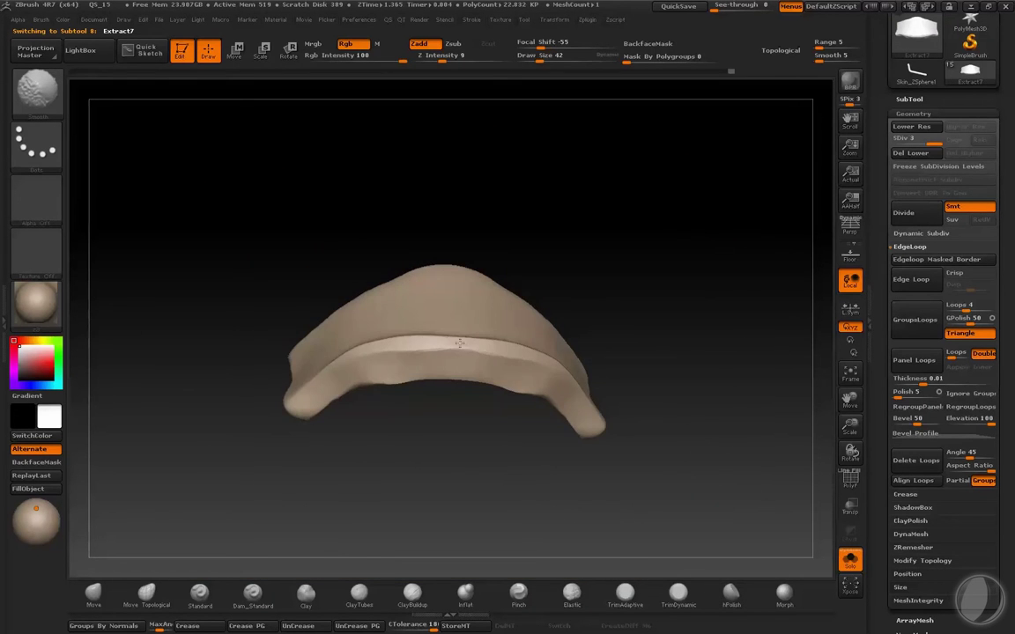
pyautogui.keyDown('shift'); pyautogui.moveTo(350, 349); pyautogui.dragTo(390, 464); pyautogui.keyUp('shift')
pyautogui.hotkey('ctrl', 'shift', 'f')
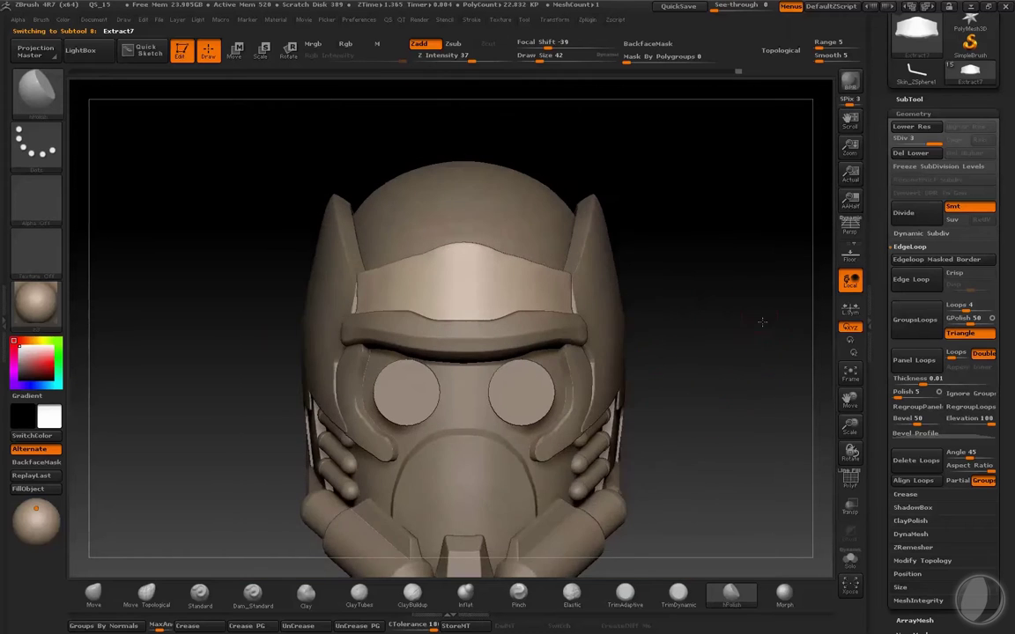
# - Pull the curved brow strip slightly lower with the Move brush, then solo Extract7
pyautogui.click(93, 596)
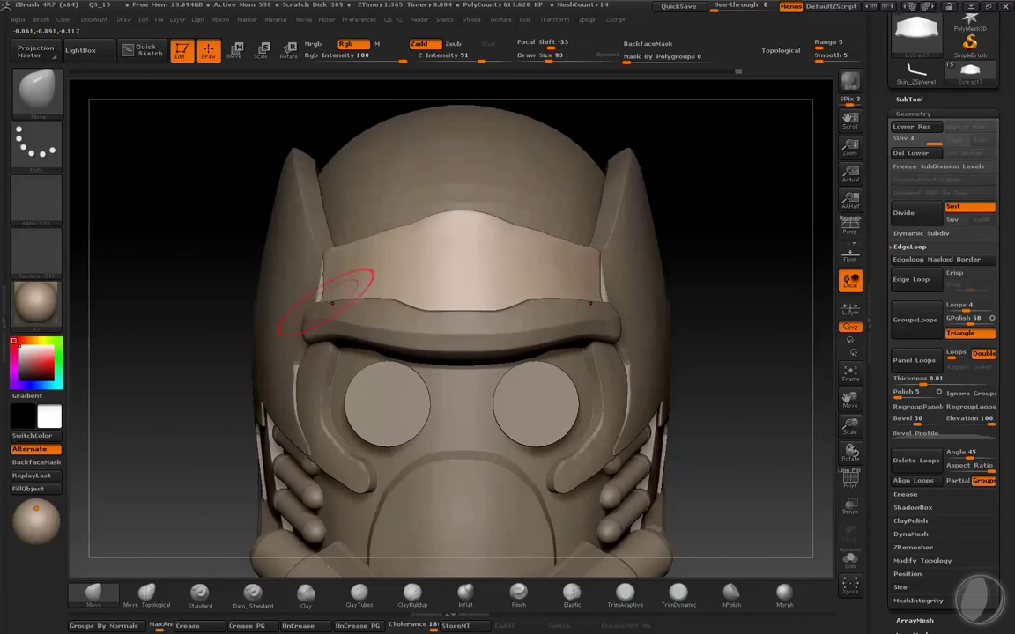
pyautogui.moveTo(332, 303); pyautogui.dragTo(317, 331)
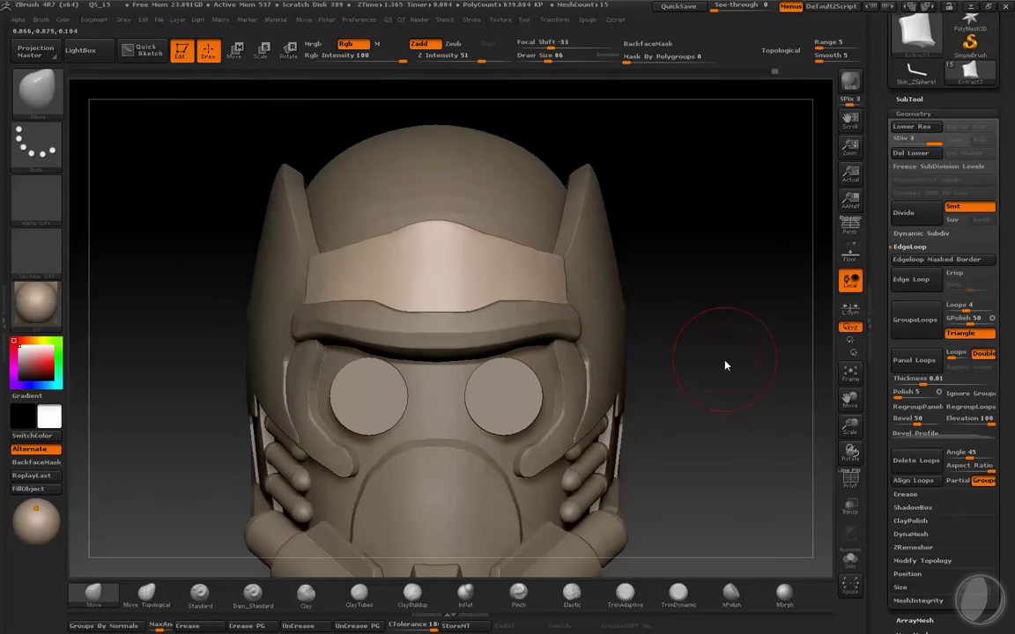
pyautogui.moveTo(716, 367)
pyautogui.mouseDown()
pyautogui.moveTo(682, 360)
pyautogui.moveTo(703, 366)
pyautogui.mouseUp()
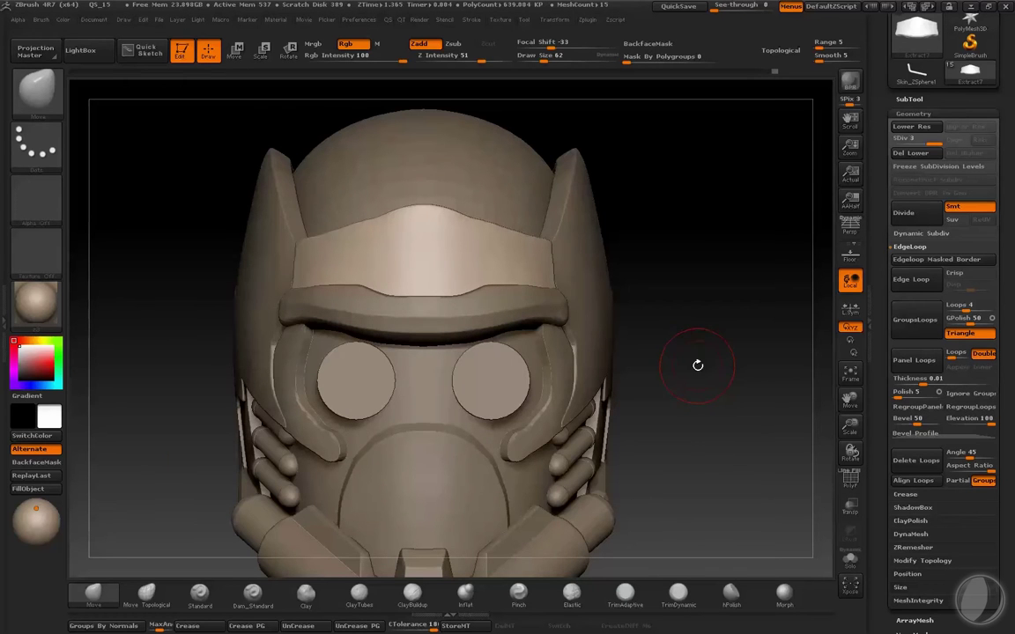
pyautogui.keyDown('alt'); pyautogui.click(408, 238); pyautogui.keyUp('alt')
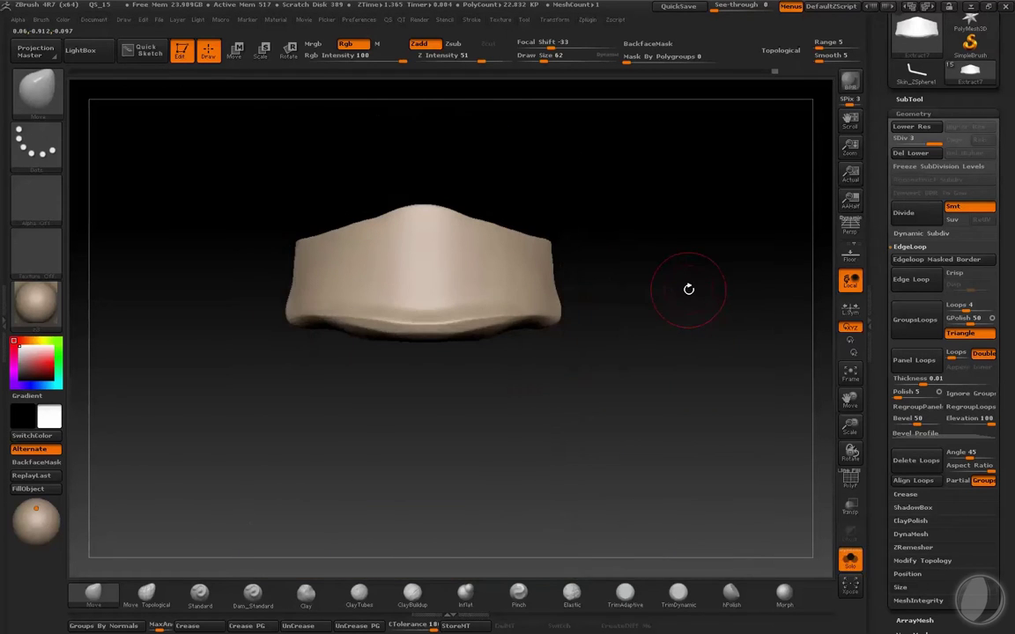
# - Choose the Layer brush with Draw Size 22 and Z Intensity 7
pyautogui.press('b')
pyautogui.press('l')
pyautogui.press('y')
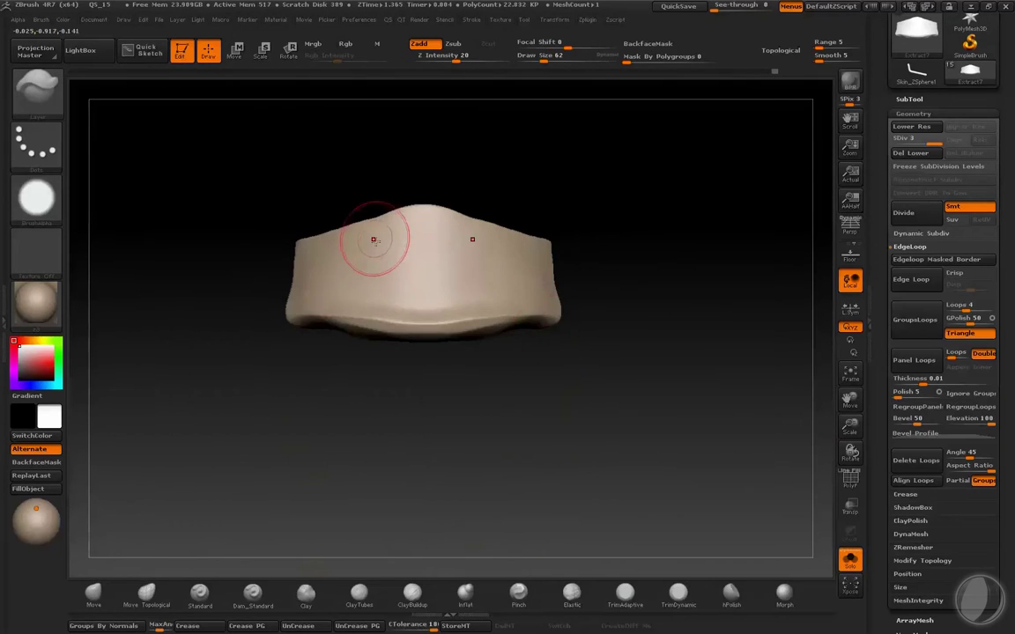
pyautogui.hotkey('shift', 's')
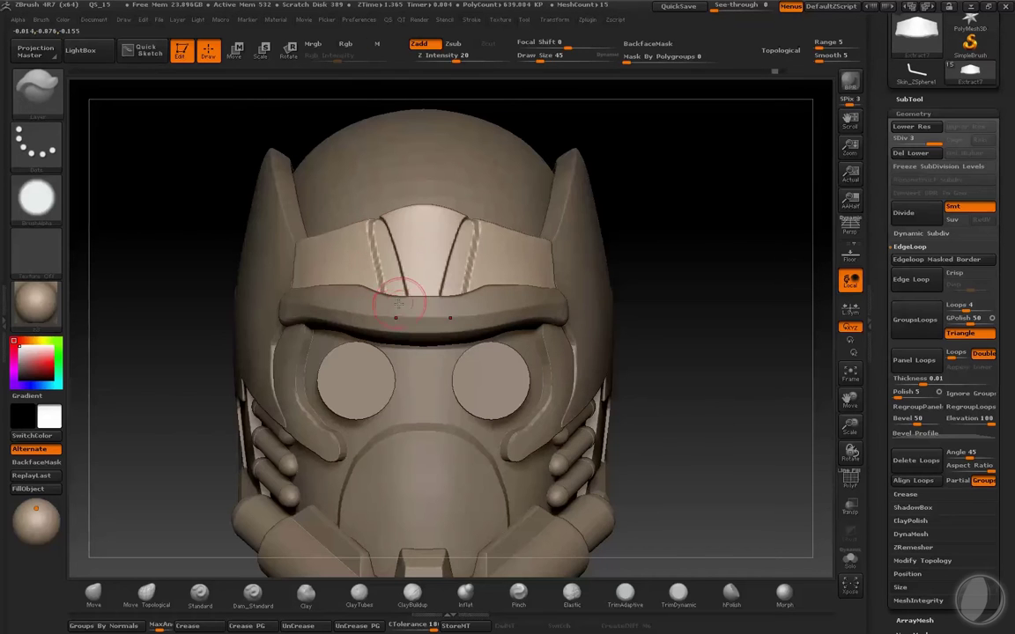
pyautogui.write('s22')
pyautogui.press('Return')
pyautogui.write('u')
pyautogui.write('7')
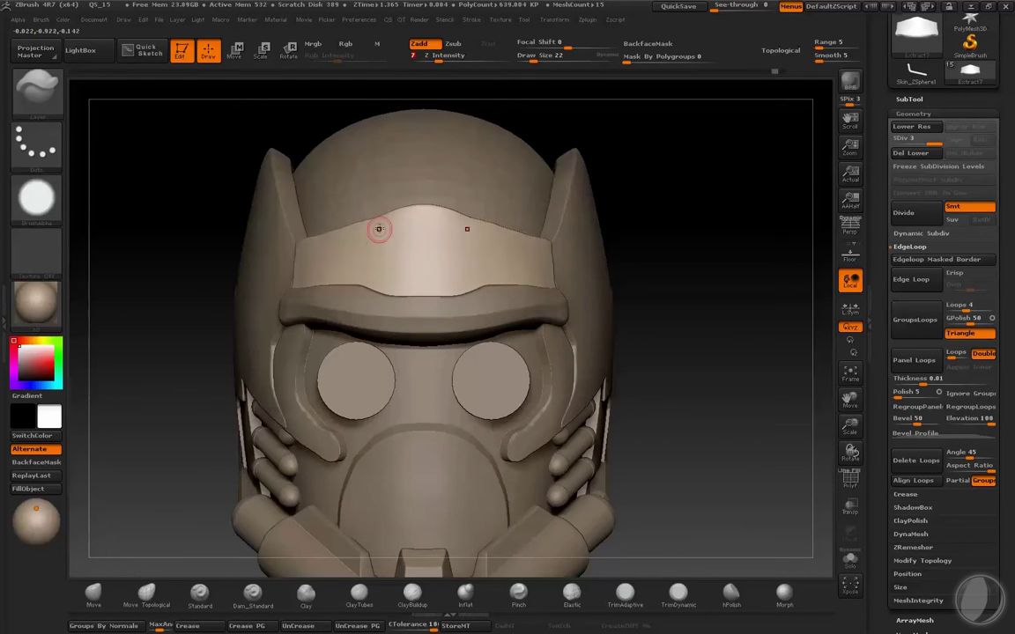
pyautogui.press('Return')
# - Stroke mirrored grooves on the forehead band, undo them, and switch to Smooth
pyautogui.moveTo(379, 229); pyautogui.dragTo(393, 280)
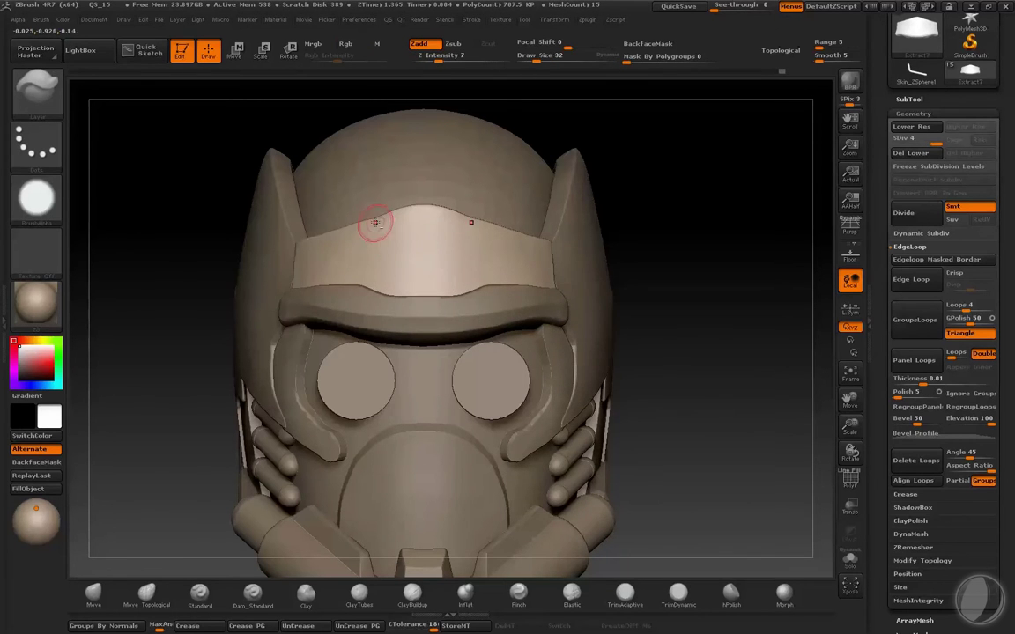
pyautogui.moveTo(634, 264); pyautogui.dragTo(577, 129)
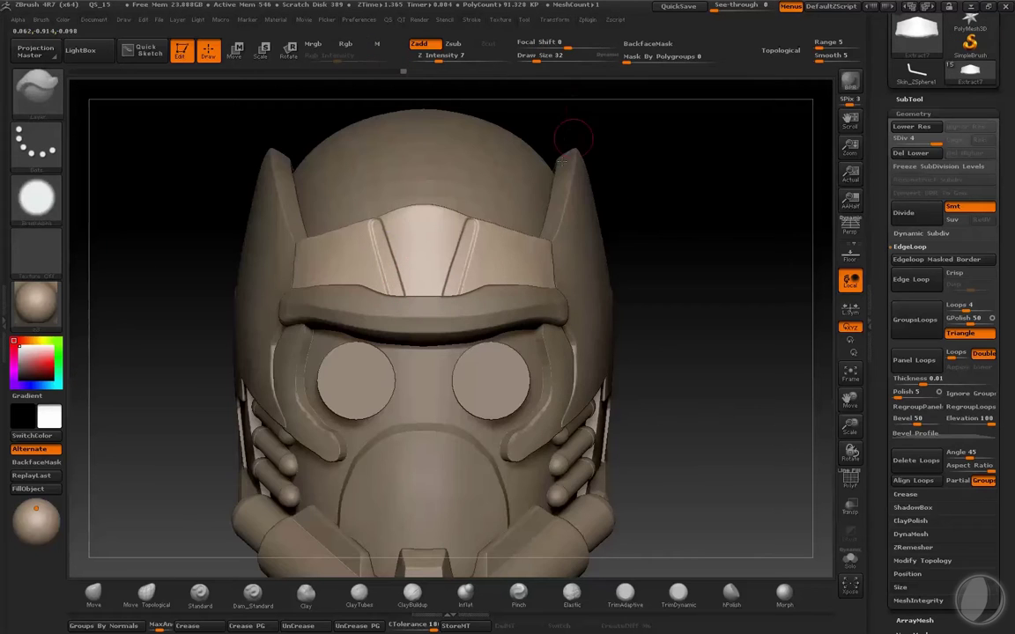
pyautogui.hotkey('ctrl', 'z')
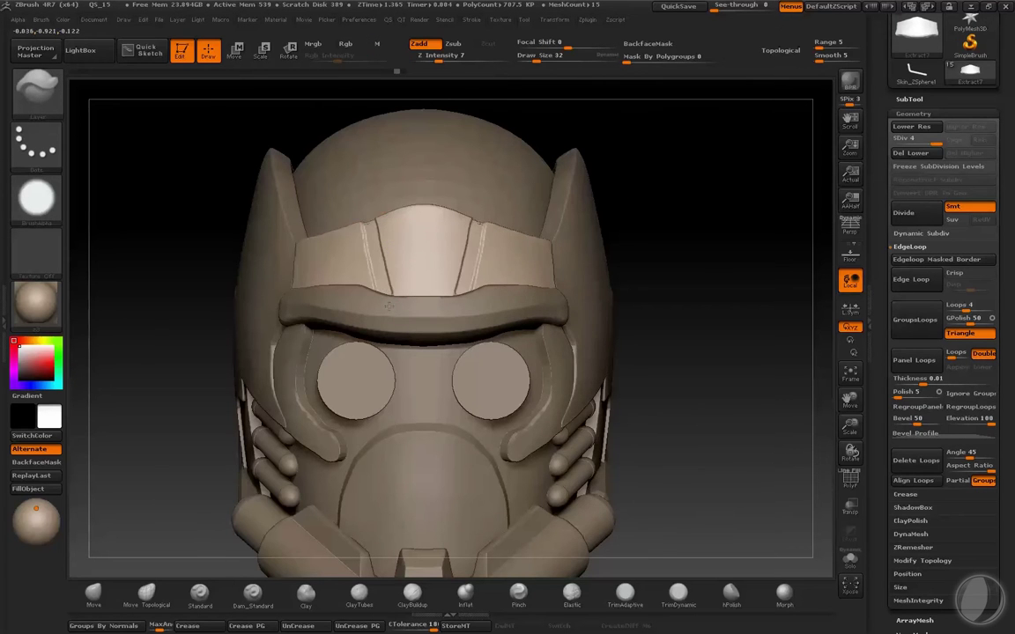
pyautogui.hotkey('ctrl', 'z')
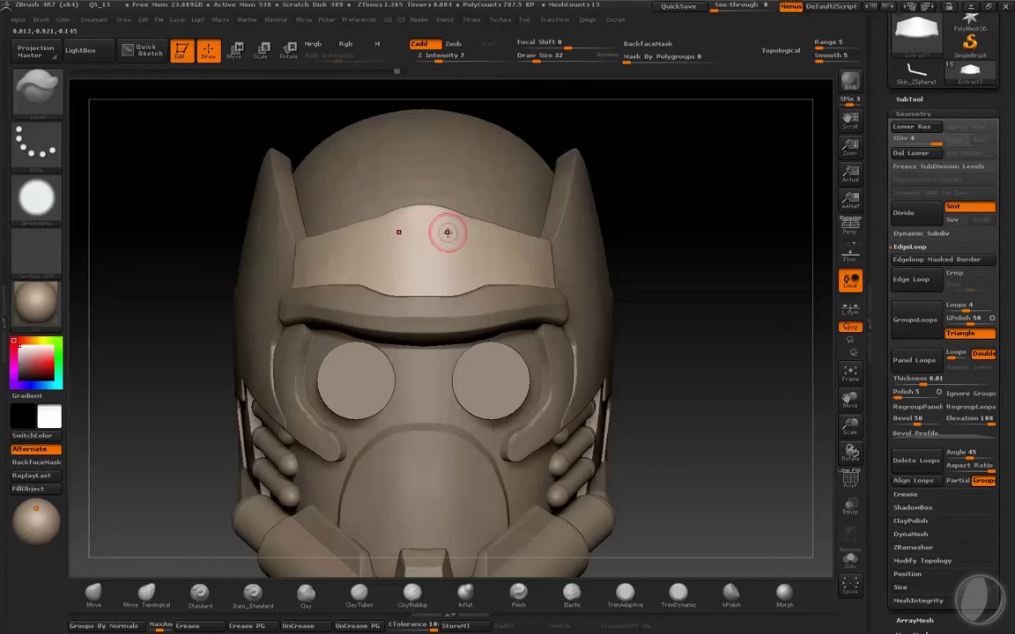
pyautogui.press('shift')
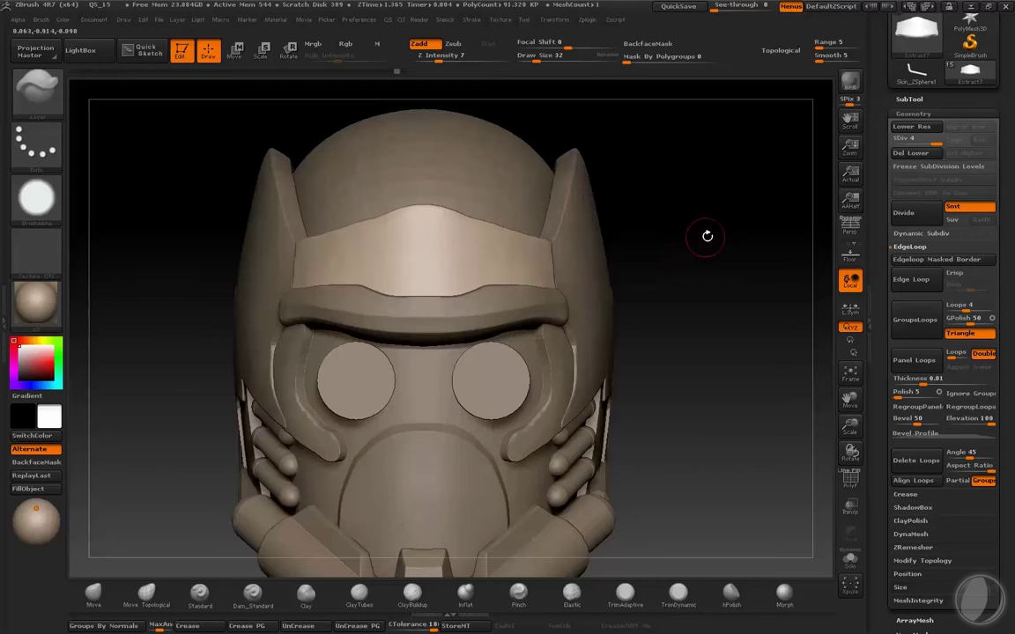
pyautogui.moveTo(704, 235)
pyautogui.keyDown('alt'); pyautogui.mouseDown()
pyautogui.moveTo(714, 243)
pyautogui.moveTo(625, 229)
pyautogui.mouseUp(); pyautogui.keyUp('alt')
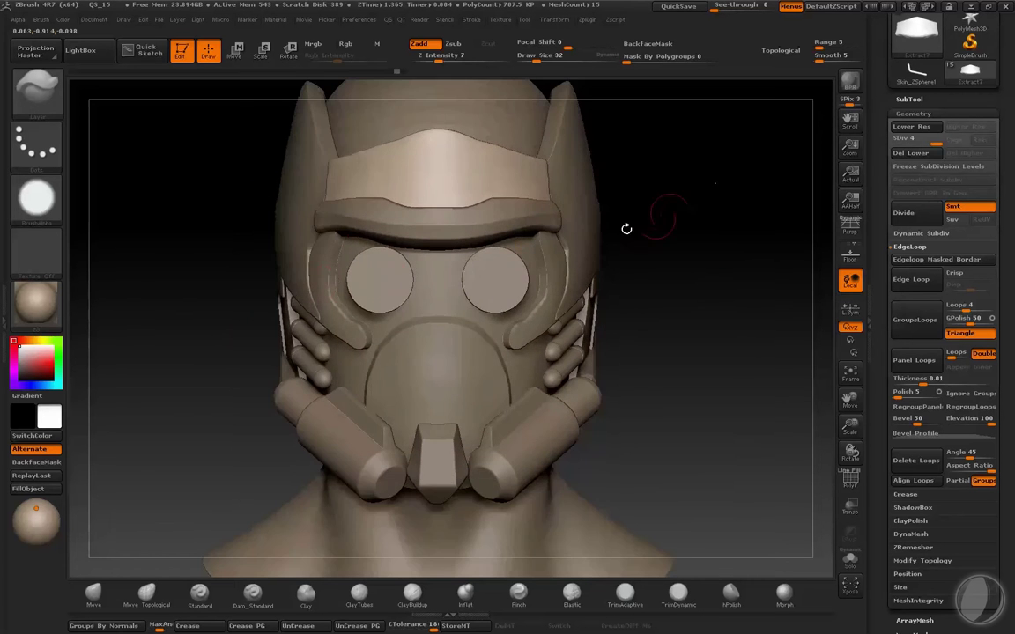
# - In side view, push Extract8's top edge under the brow strip with the Move brush
pyautogui.keyDown('alt'); pyautogui.click(318, 276); pyautogui.keyUp('alt')
pyautogui.moveTo(255, 273)
pyautogui.mouseDown()
pyautogui.moveTo(625, 266)
pyautogui.moveTo(581, 254)
pyautogui.mouseUp()
pyautogui.press('b')
pyautogui.press('s')
pyautogui.press('t')
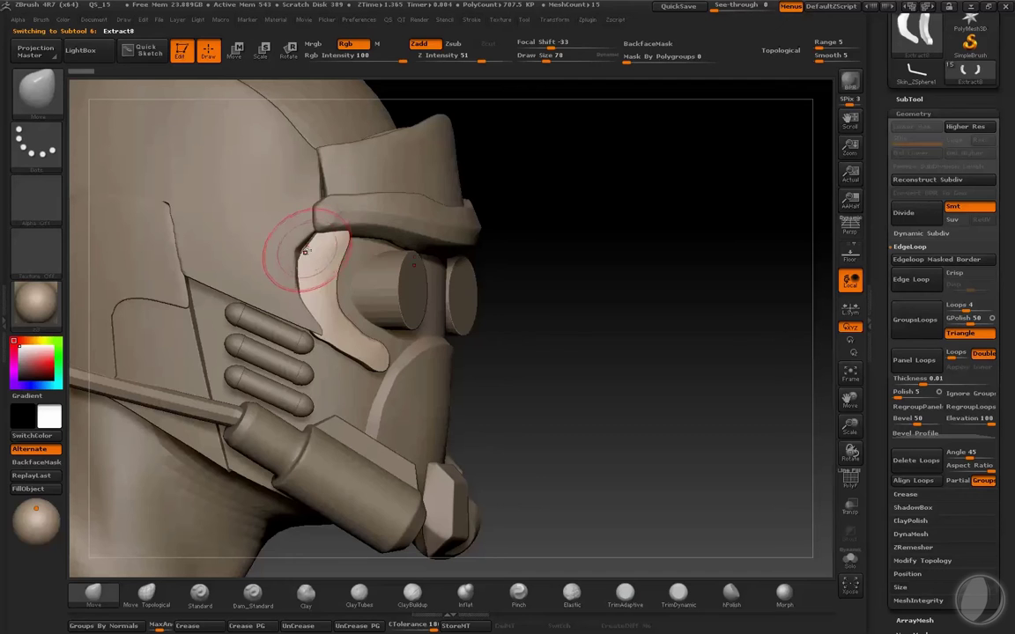
pyautogui.press(']')
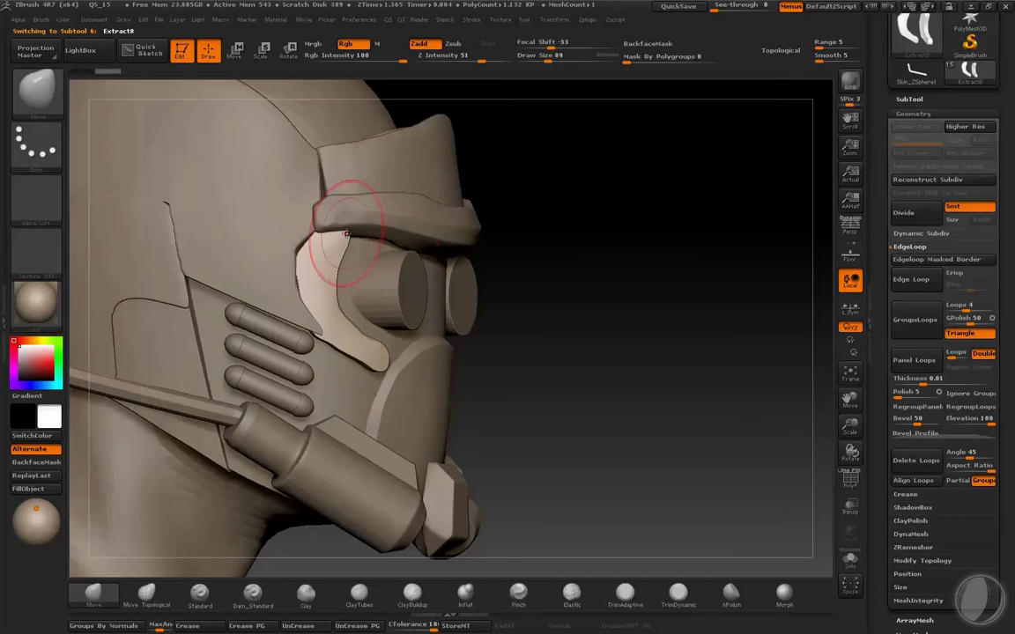
pyautogui.press('[')
pyautogui.press('[')
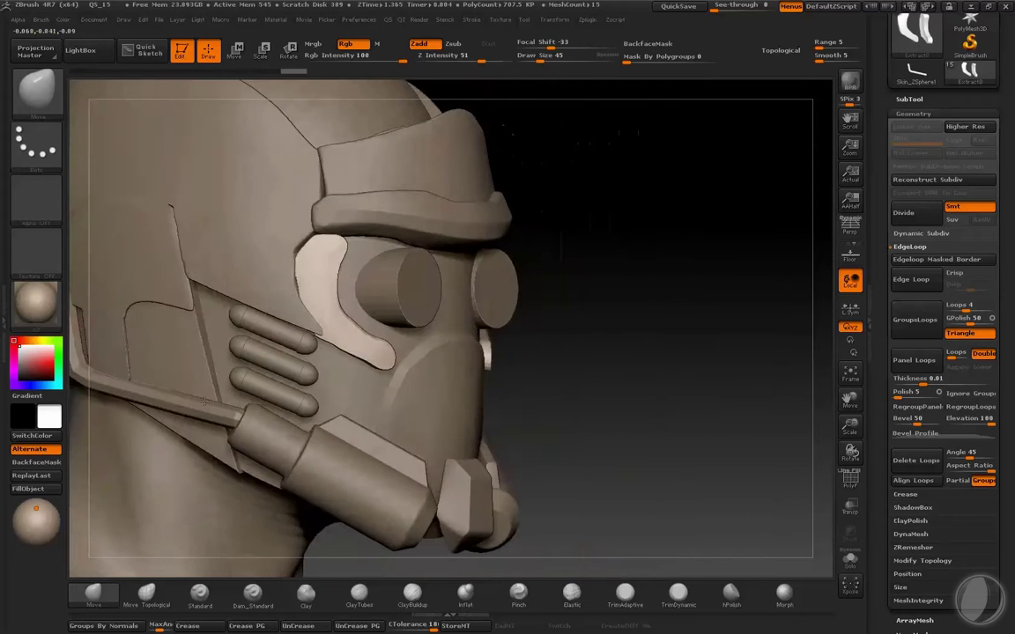
pyautogui.moveTo(493, 251); pyautogui.dragTo(542, 249)
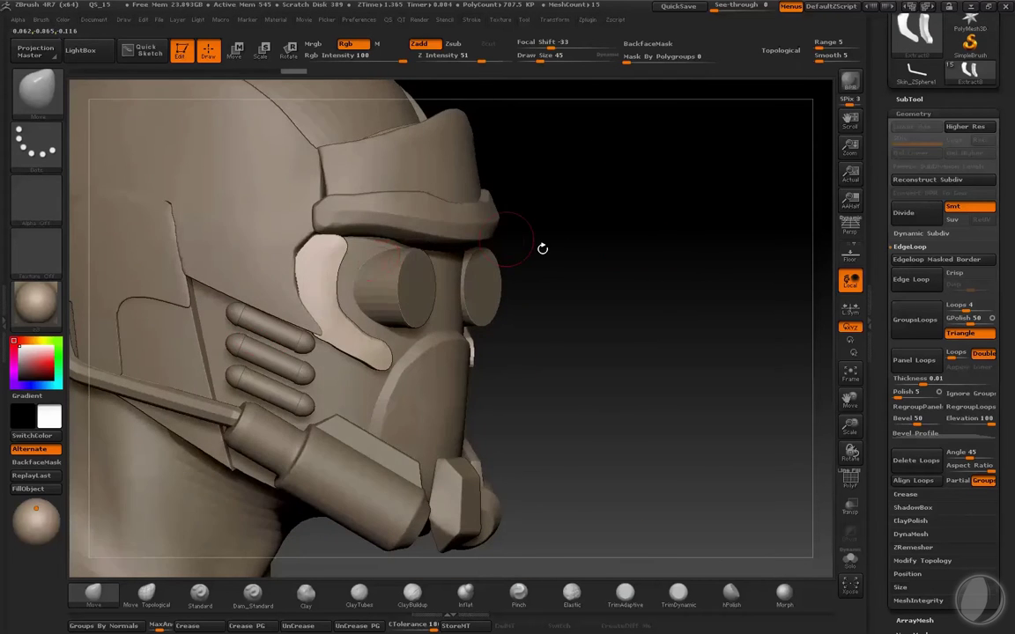
# - Make Extract7 active and inspect the helmet from below and the side
pyautogui.keyDown('alt'); pyautogui.click(322, 215); pyautogui.keyUp('alt')
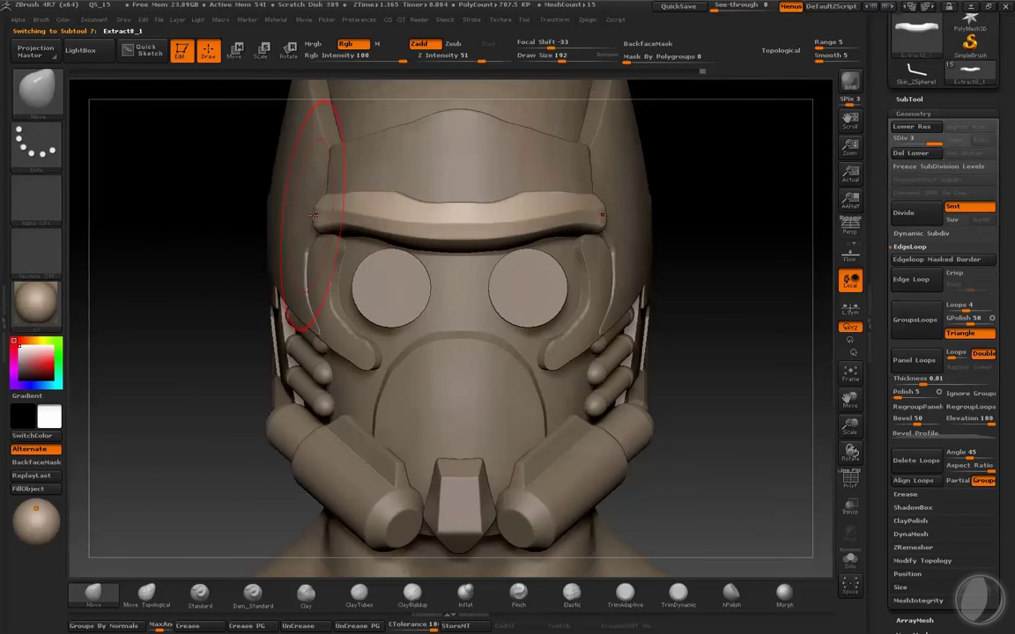
pyautogui.keyDown('alt'); pyautogui.click(359, 194); pyautogui.keyUp('alt')
pyautogui.moveTo(258, 231); pyautogui.dragTo(322, 201)
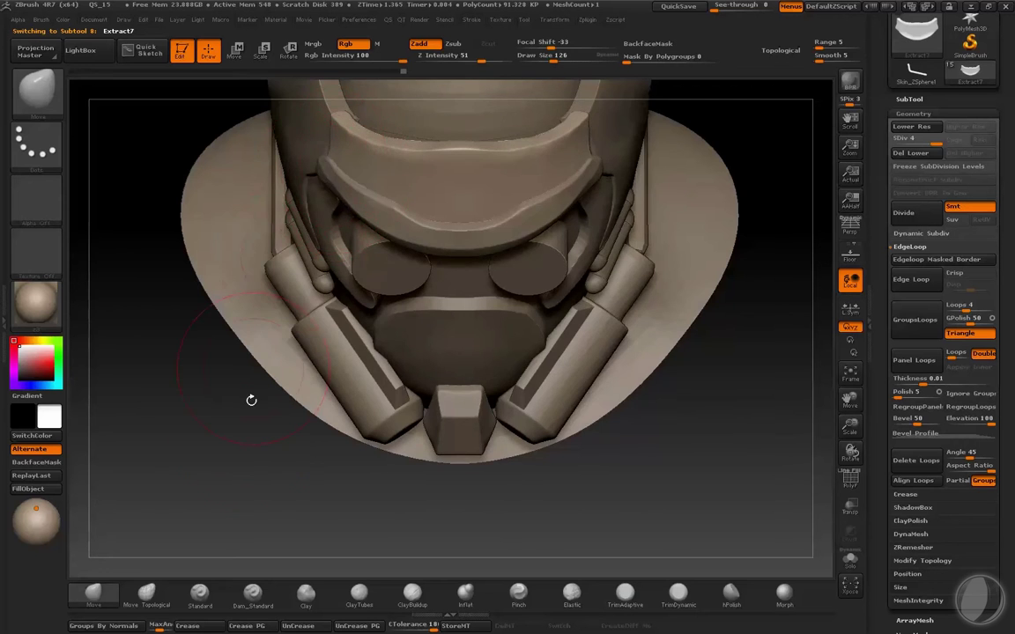
pyautogui.moveTo(251, 400)
pyautogui.mouseDown()
pyautogui.moveTo(362, 226)
pyautogui.moveTo(385, 283)
pyautogui.mouseUp()
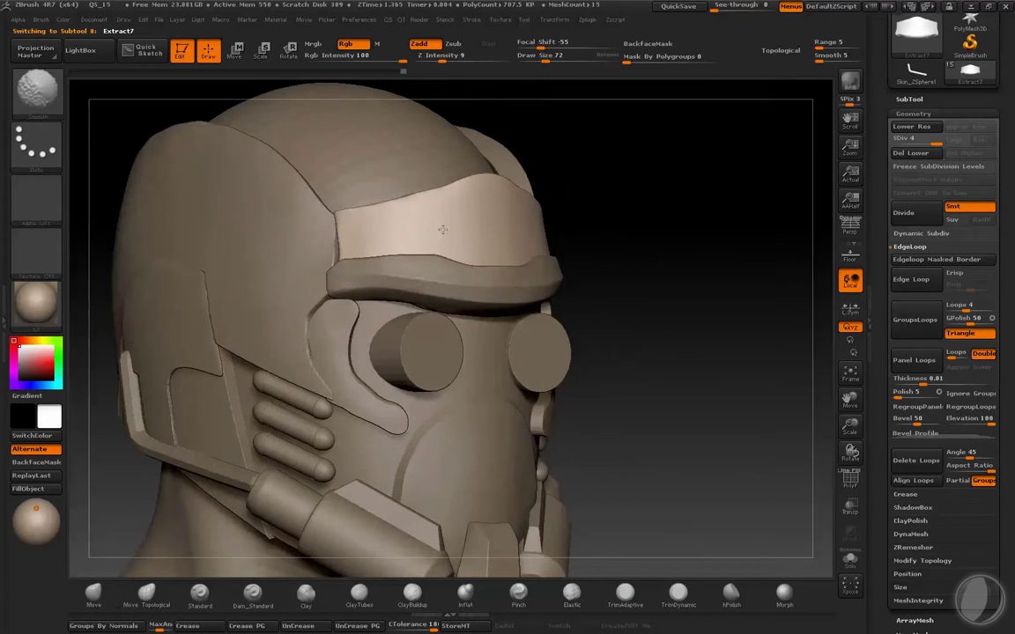
pyautogui.moveTo(442, 229)
pyautogui.mouseDown()
pyautogui.moveTo(643, 190)
pyautogui.moveTo(617, 141)
pyautogui.moveTo(650, 108)
pyautogui.moveTo(599, 169)
pyautogui.mouseUp()
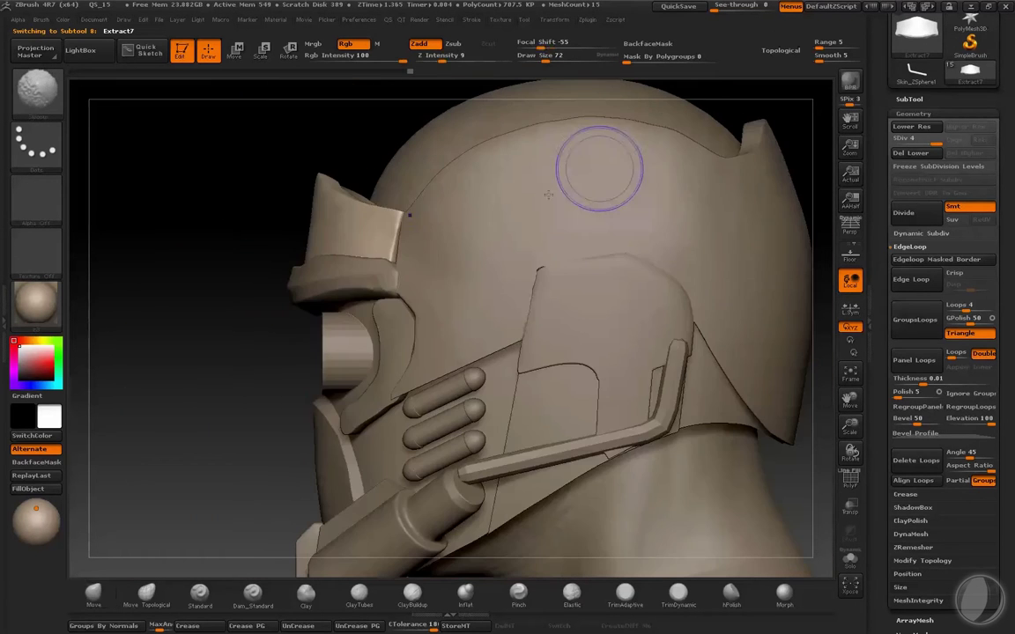
pyautogui.keyDown('shift'); pyautogui.moveTo(207, 296); pyautogui.dragTo(396, 233); pyautogui.keyUp('shift')
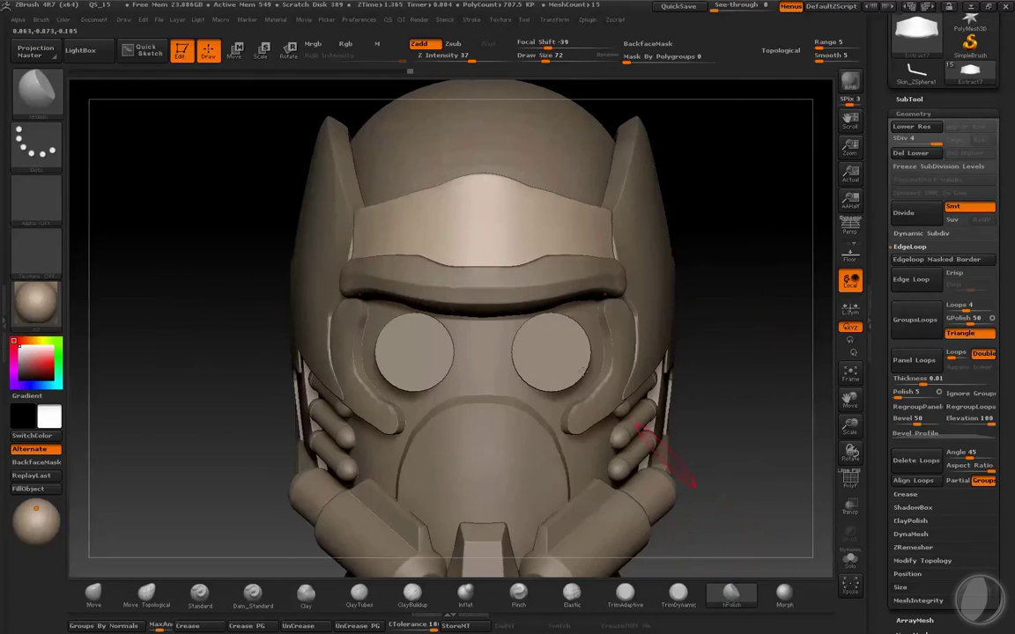
pyautogui.moveTo(695, 233)
pyautogui.mouseDown()
pyautogui.moveTo(594, 242)
pyautogui.moveTo(529, 207)
pyautogui.mouseUp()
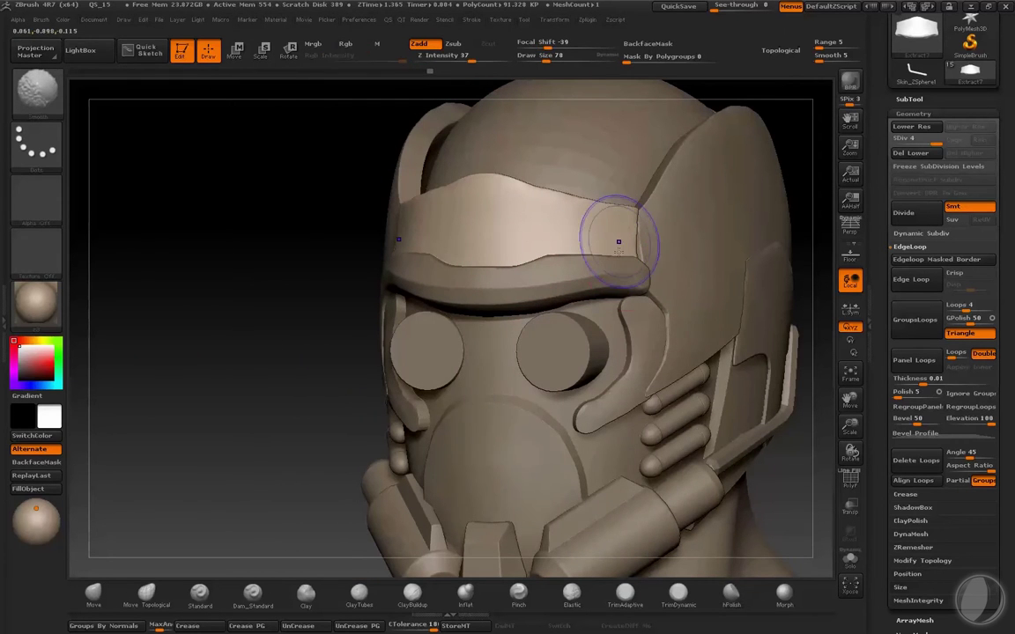
pyautogui.keyDown('shift'); pyautogui.moveTo(220, 264); pyautogui.dragTo(374, 278); pyautogui.keyUp('shift')
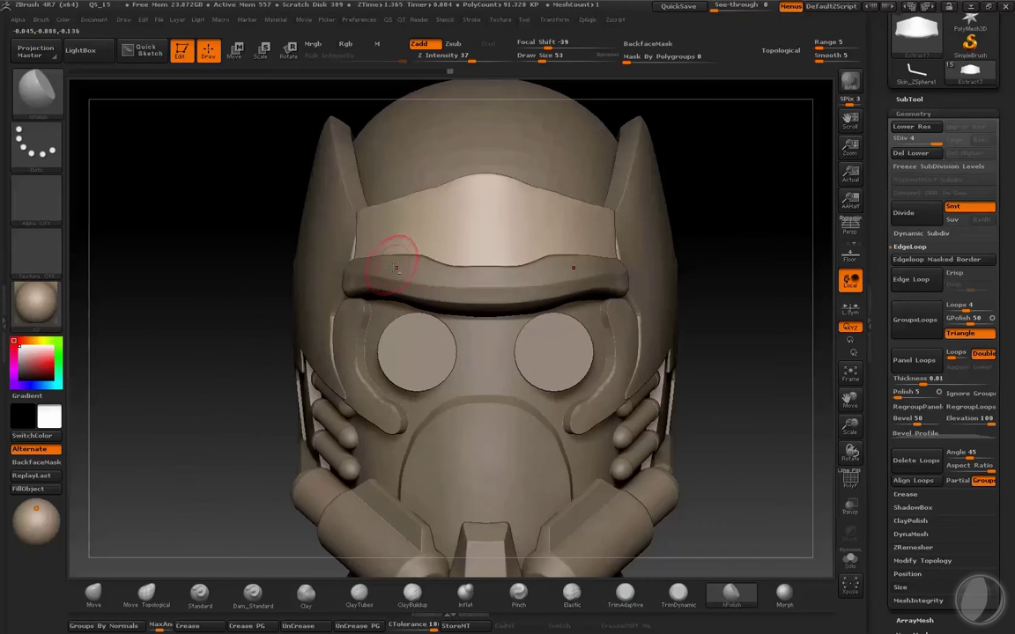
pyautogui.keyDown('alt'); pyautogui.click(394, 266); pyautogui.keyUp('alt')
pyautogui.moveTo(222, 330)
pyautogui.mouseDown()
pyautogui.moveTo(231, 368)
pyautogui.moveTo(293, 203)
pyautogui.moveTo(352, 222)
pyautogui.mouseUp()
pyautogui.press('s')
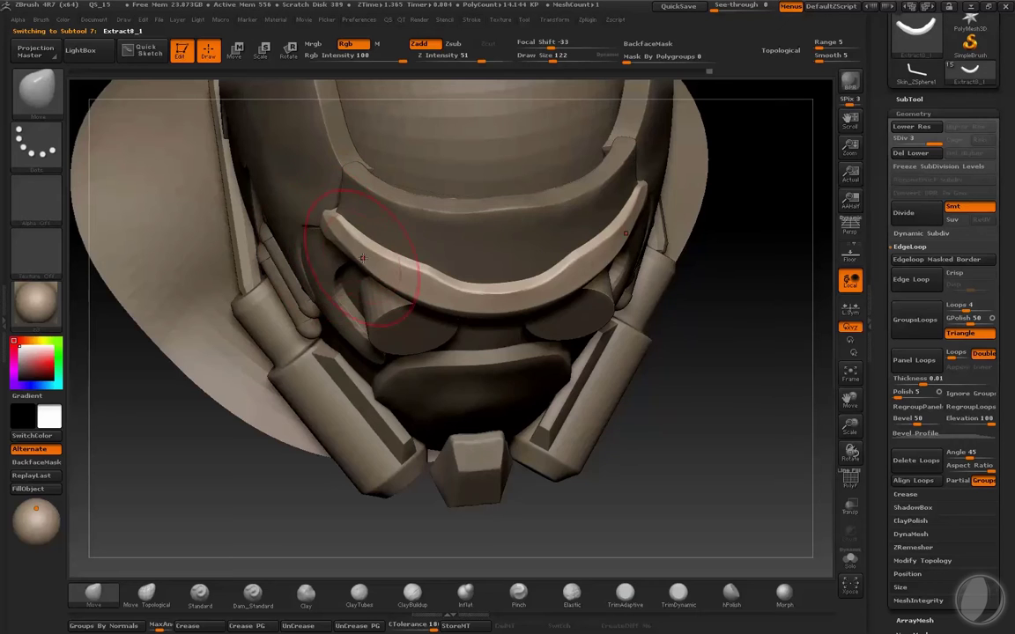
# - Pull Extract8's upper edge further under the brow strip with a smaller Move brush
pyautogui.moveTo(311, 250)
pyautogui.mouseDown()
pyautogui.moveTo(170, 297)
pyautogui.moveTo(208, 272)
pyautogui.mouseUp()
pyautogui.moveTo(516, 294); pyautogui.dragTo(391, 246)
pyautogui.moveTo(528, 264)
pyautogui.mouseDown()
pyautogui.moveTo(510, 209)
pyautogui.moveTo(317, 220)
pyautogui.moveTo(322, 252)
pyautogui.mouseUp()
pyautogui.keyDown('alt'); pyautogui.click(322, 251); pyautogui.keyUp('alt')
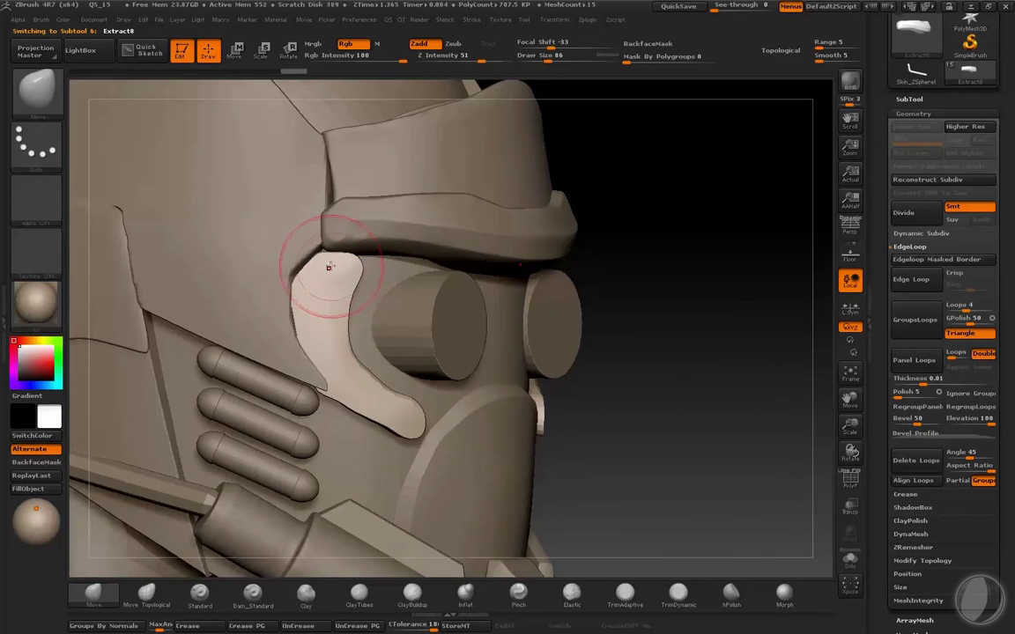
pyautogui.press('[')
pyautogui.moveTo(310, 274); pyautogui.dragTo(328, 272)
pyautogui.press('[')
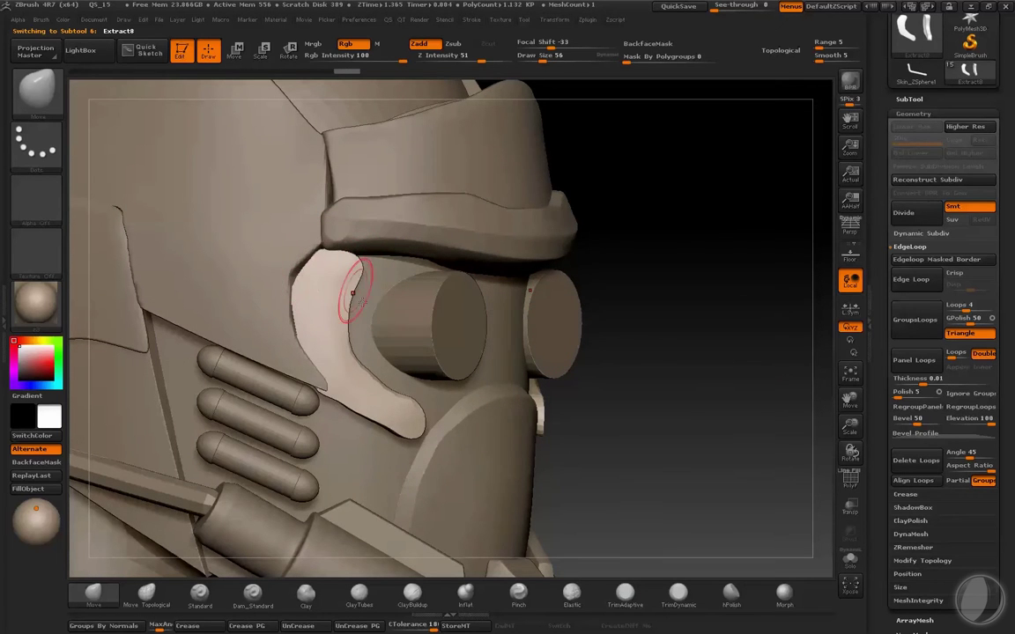
# - Check the plate in Solo, then isolate the Extract7 brow piece with hPolish selected
pyautogui.hotkey('shift', 'alt', 's')
pyautogui.moveTo(676, 315)
pyautogui.mouseDown()
pyautogui.moveTo(686, 498)
pyautogui.moveTo(425, 370)
pyautogui.mouseUp()
pyautogui.hotkey('shift', 'alt', 's')
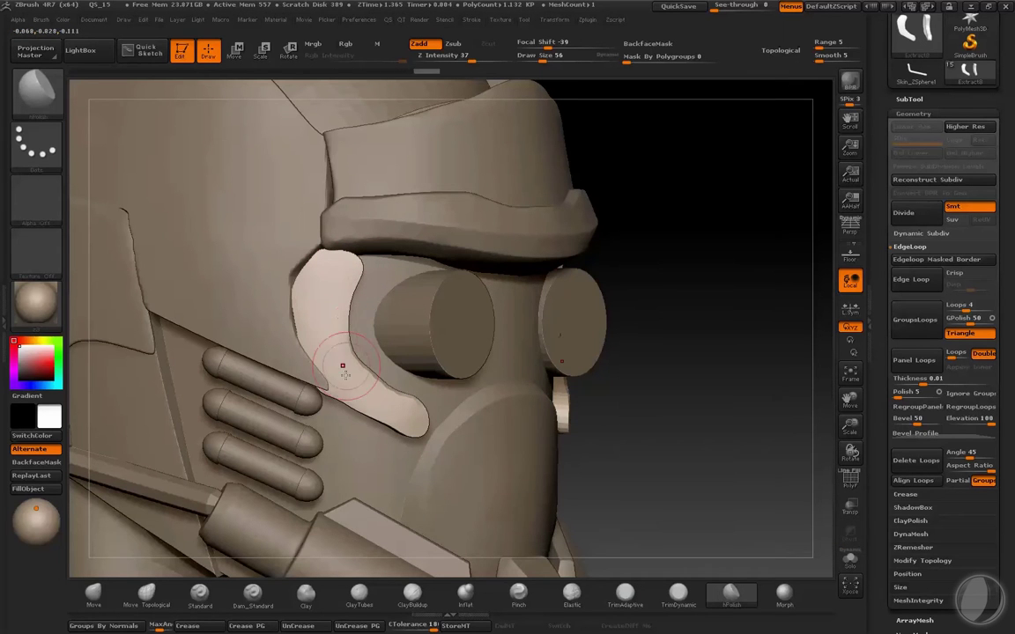
pyautogui.click(100, 595)
pyautogui.moveTo(714, 315); pyautogui.dragTo(712, 300)
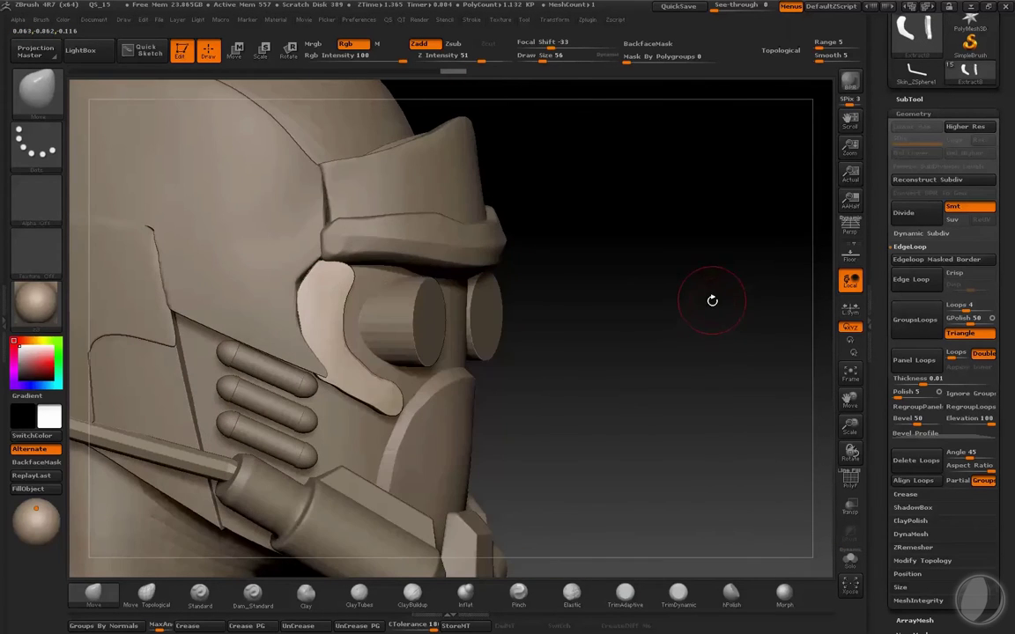
pyautogui.keyDown('alt'); pyautogui.click(294, 205); pyautogui.keyUp('alt')
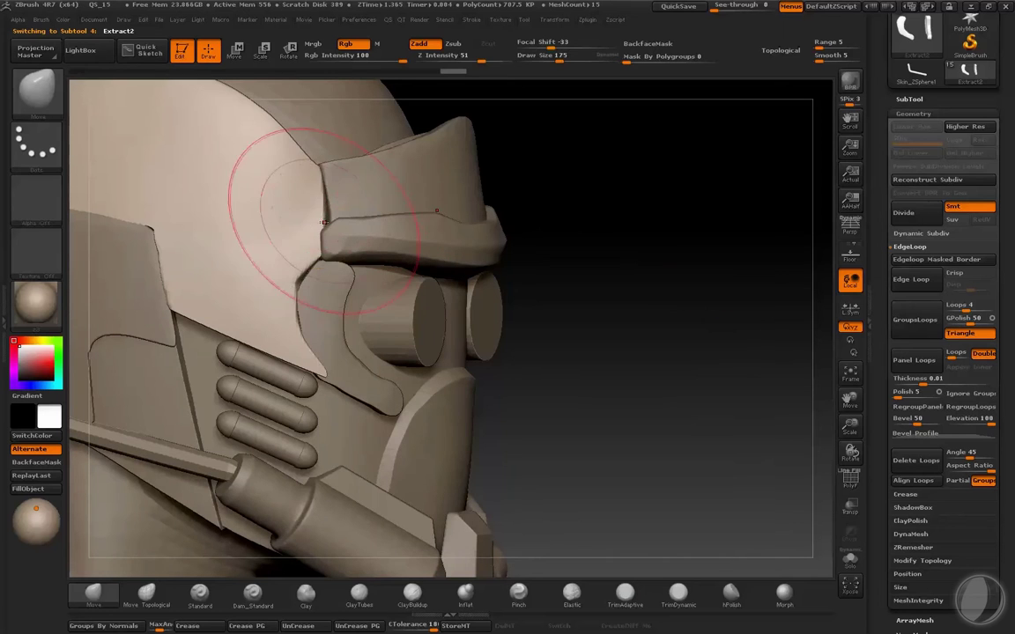
pyautogui.press('s')
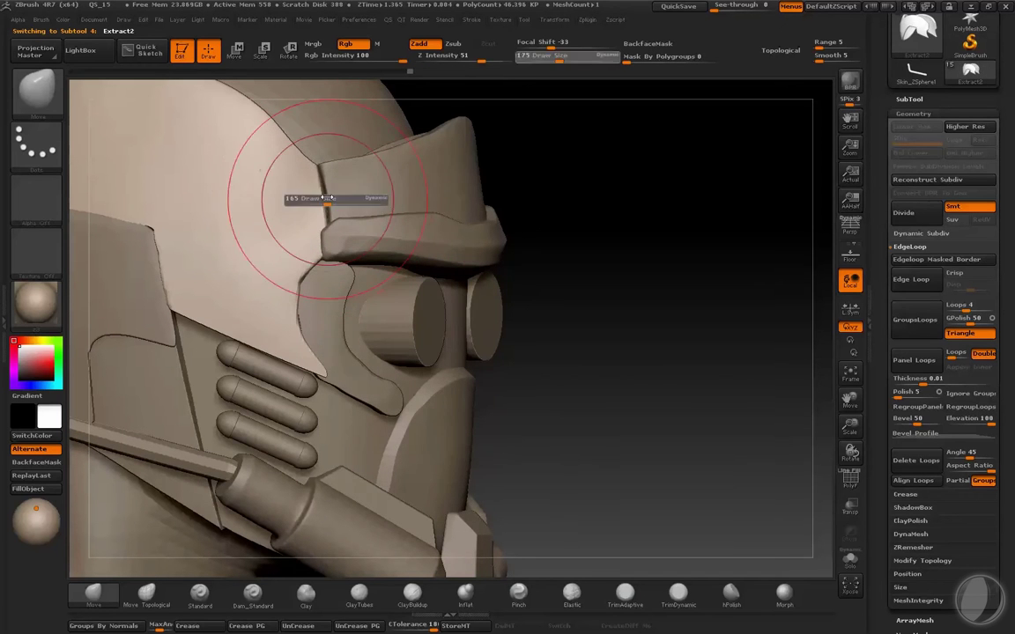
pyautogui.moveTo(314, 200); pyautogui.dragTo(291, 201)
pyautogui.keyDown('alt'); pyautogui.click(321, 205); pyautogui.keyUp('alt')
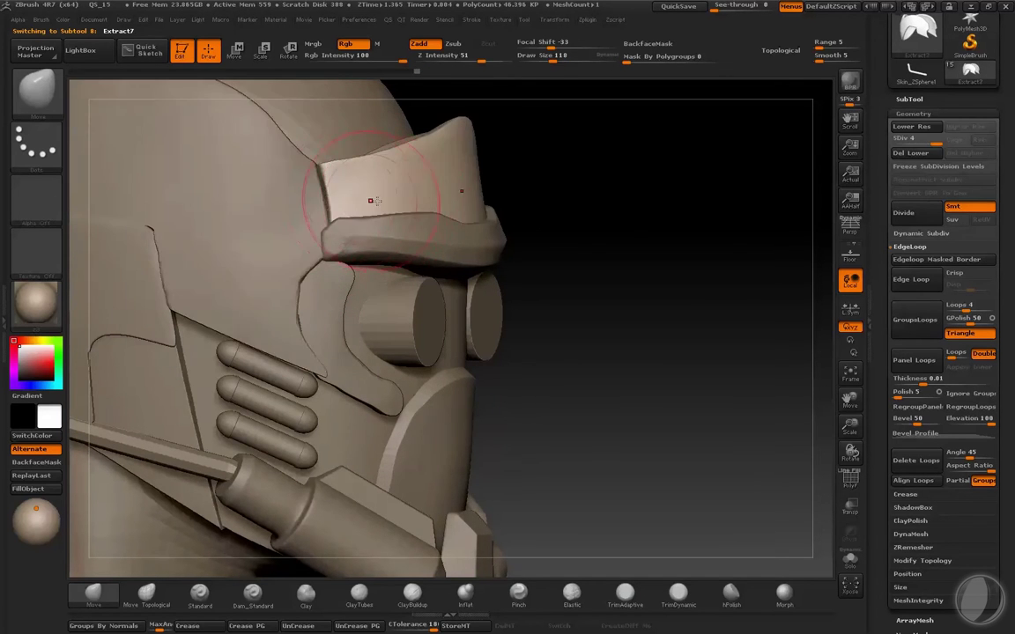
pyautogui.click(732, 595)
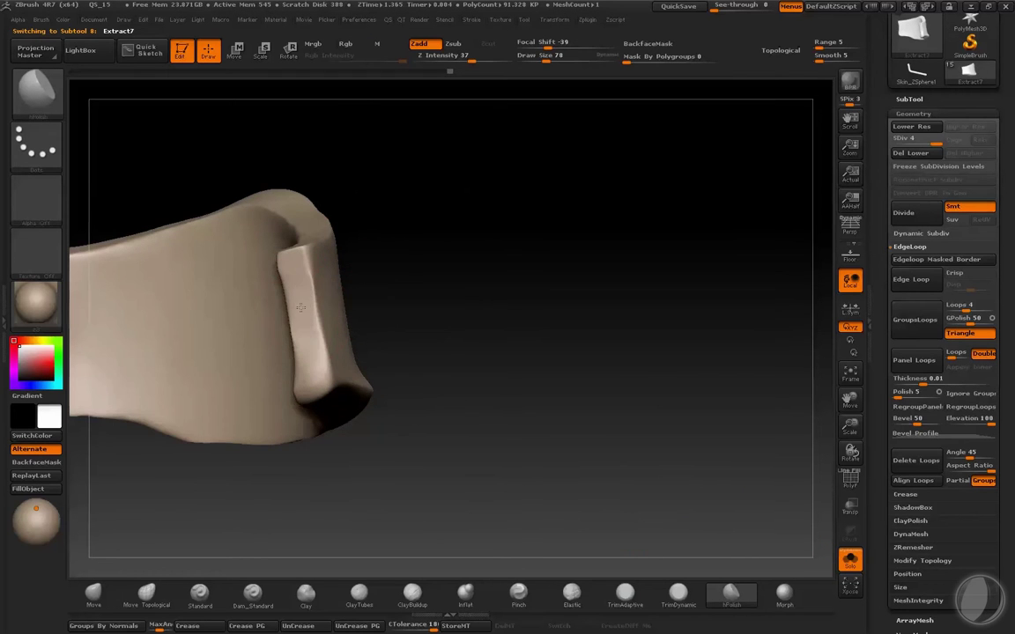
# - Smooth the Extract7 brow piece's surface and exit Solo
pyautogui.moveTo(300, 281)
pyautogui.mouseDown()
pyautogui.moveTo(318, 303)
pyautogui.moveTo(296, 325)
pyautogui.mouseUp()
pyautogui.press('shift')
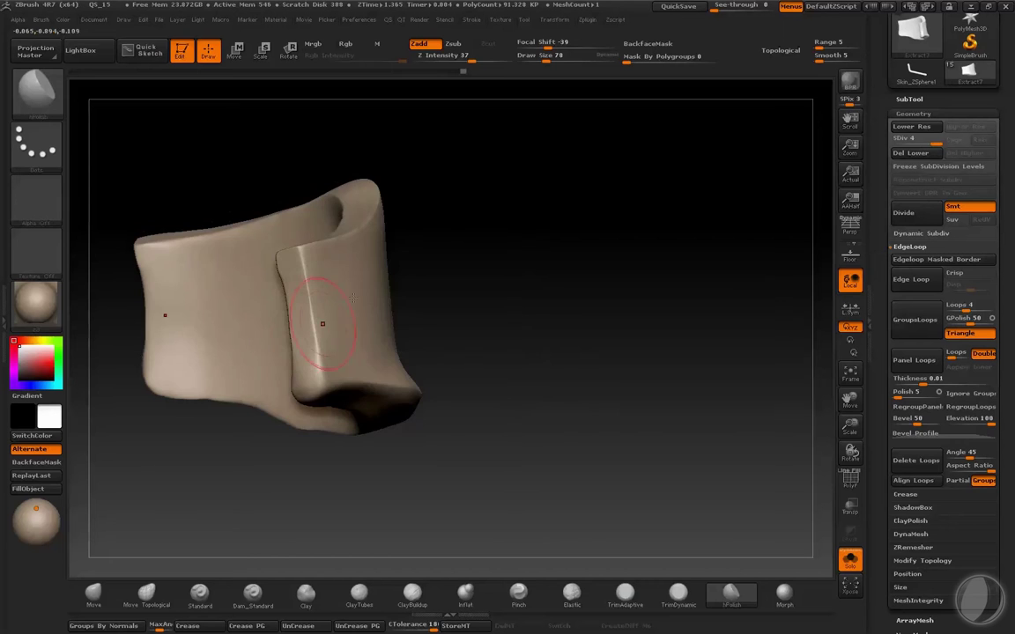
pyautogui.moveTo(353, 297); pyautogui.dragTo(290, 335)
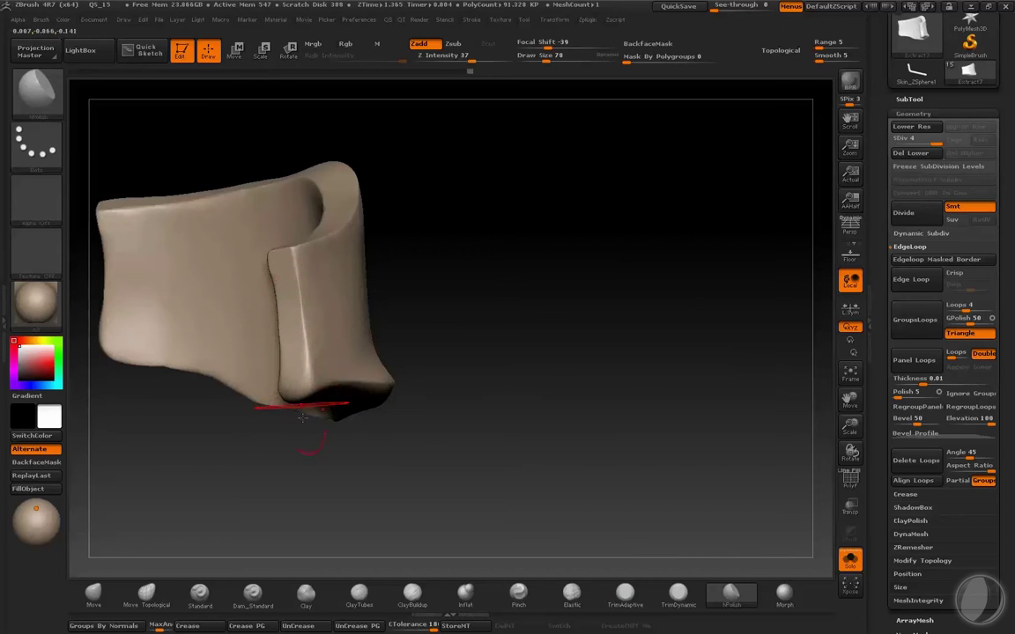
pyautogui.moveTo(302, 418); pyautogui.dragTo(272, 446)
pyautogui.hotkey('shift', 's')
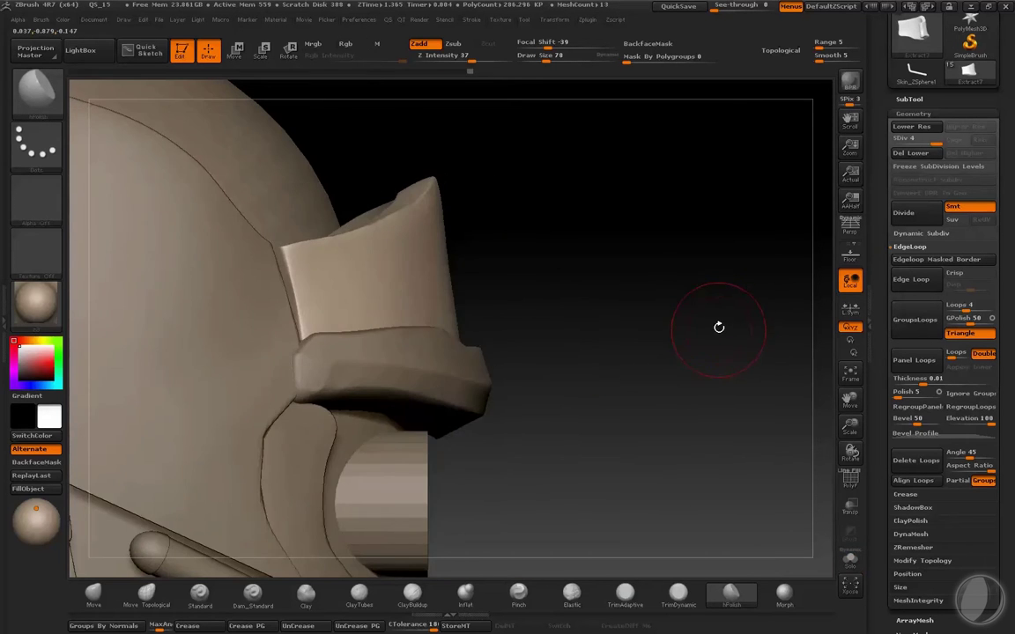
# - Make the Extract2 helmet shell active and show it alone in Solo
pyautogui.moveTo(718, 326); pyautogui.dragTo(706, 328)
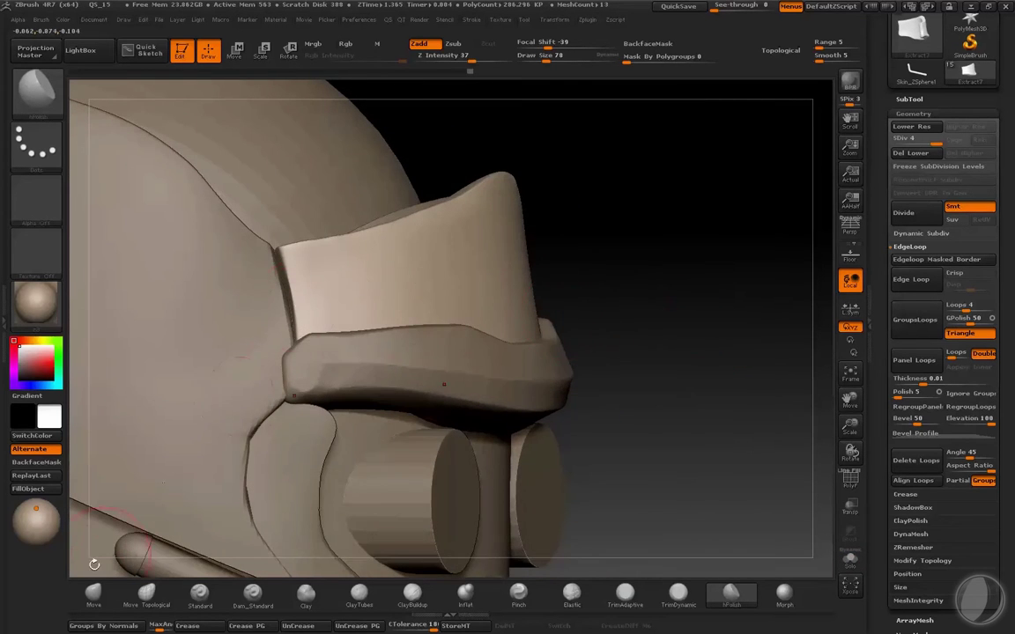
pyautogui.click(94, 592)
pyautogui.keyDown('alt'); pyautogui.click(293, 355); pyautogui.keyUp('alt')
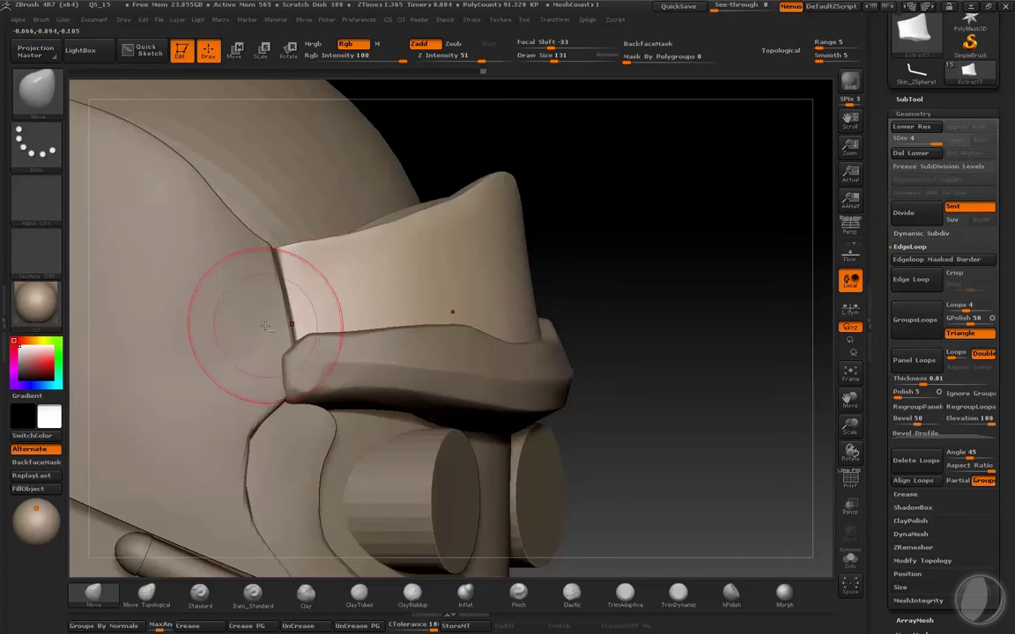
pyautogui.keyDown('alt'); pyautogui.click(279, 323); pyautogui.keyUp('alt')
pyautogui.moveTo(669, 304); pyautogui.dragTo(308, 361)
pyautogui.keyDown('alt'); pyautogui.click(308, 361); pyautogui.keyUp('alt')
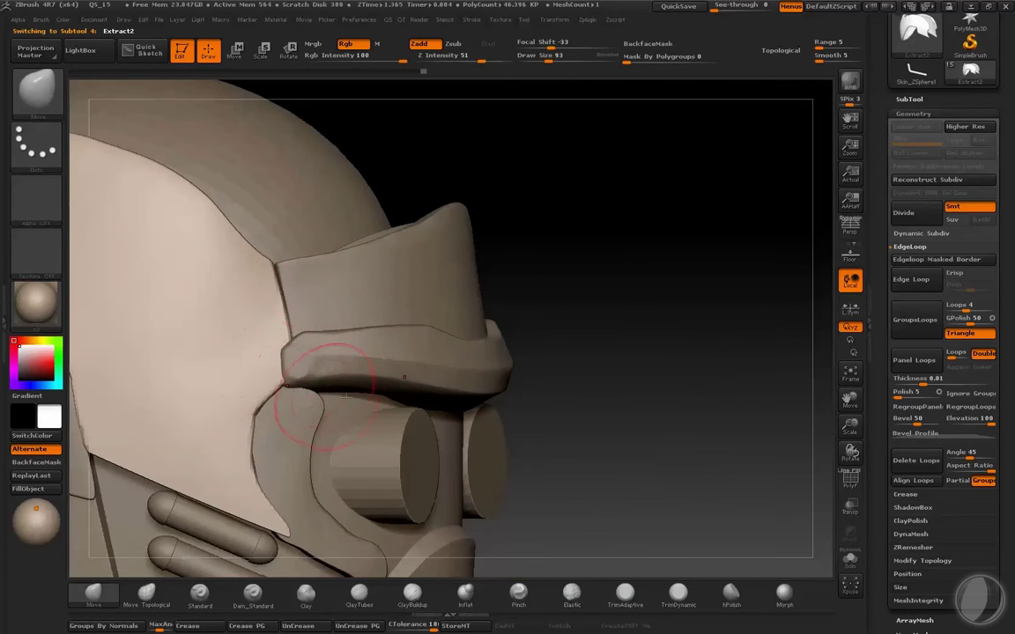
pyautogui.moveTo(586, 387); pyautogui.dragTo(517, 358)
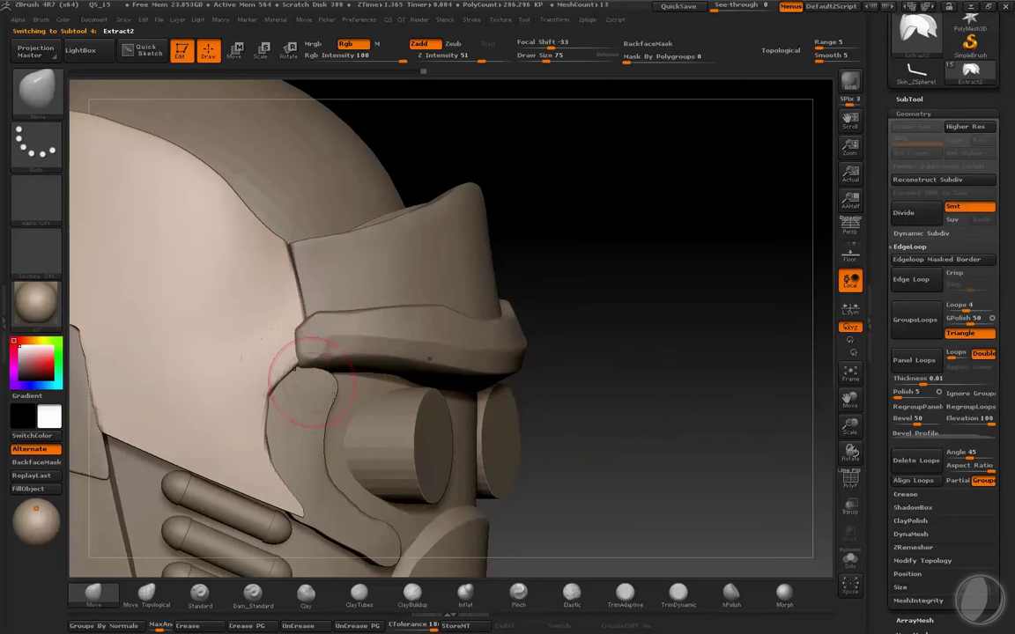
pyautogui.hotkey('shift', 's')
pyautogui.moveTo(638, 412)
pyautogui.mouseDown()
pyautogui.moveTo(516, 503)
pyautogui.moveTo(516, 435)
pyautogui.mouseUp()
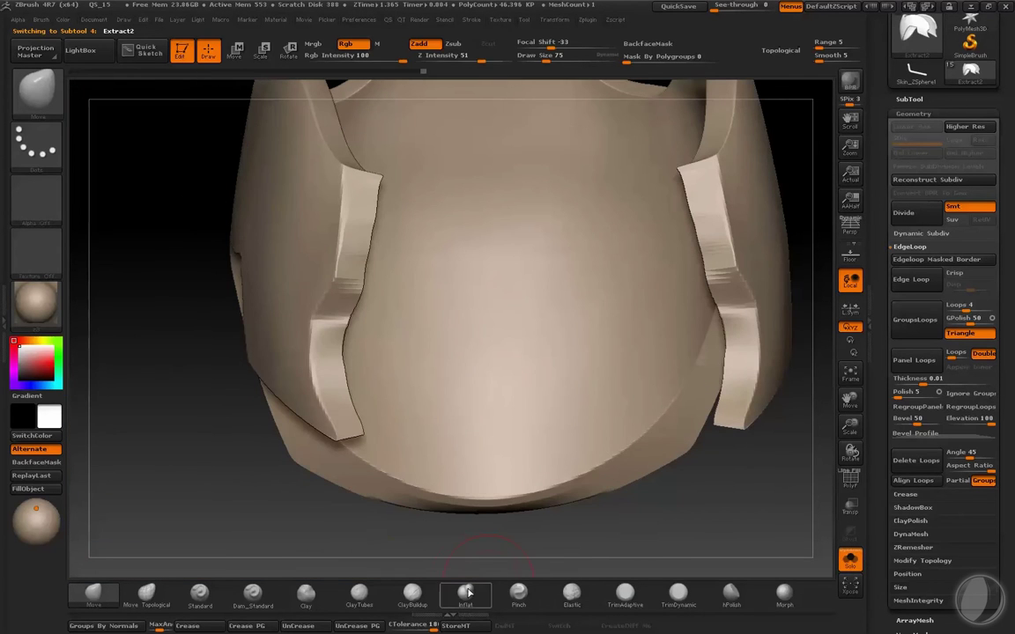
# - Divide the Extract2 shell once with Ctrl+D, check its wireframe, and shrink the brush
pyautogui.moveTo(278, 450); pyautogui.dragTo(209, 454)
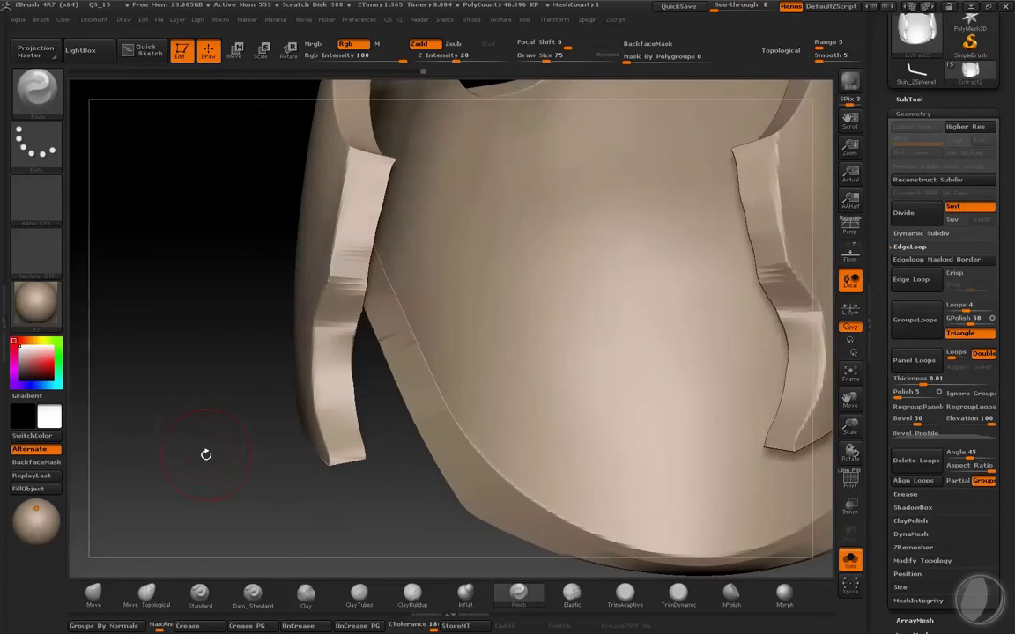
pyautogui.hotkey('ctrl', 'd')
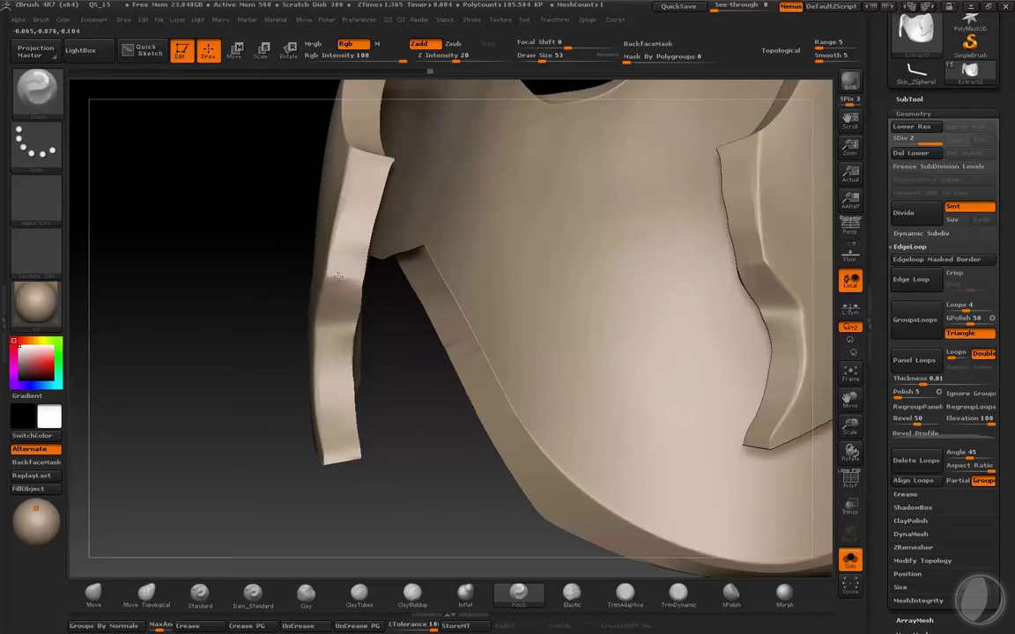
pyautogui.moveTo(340, 276); pyautogui.dragTo(677, 589)
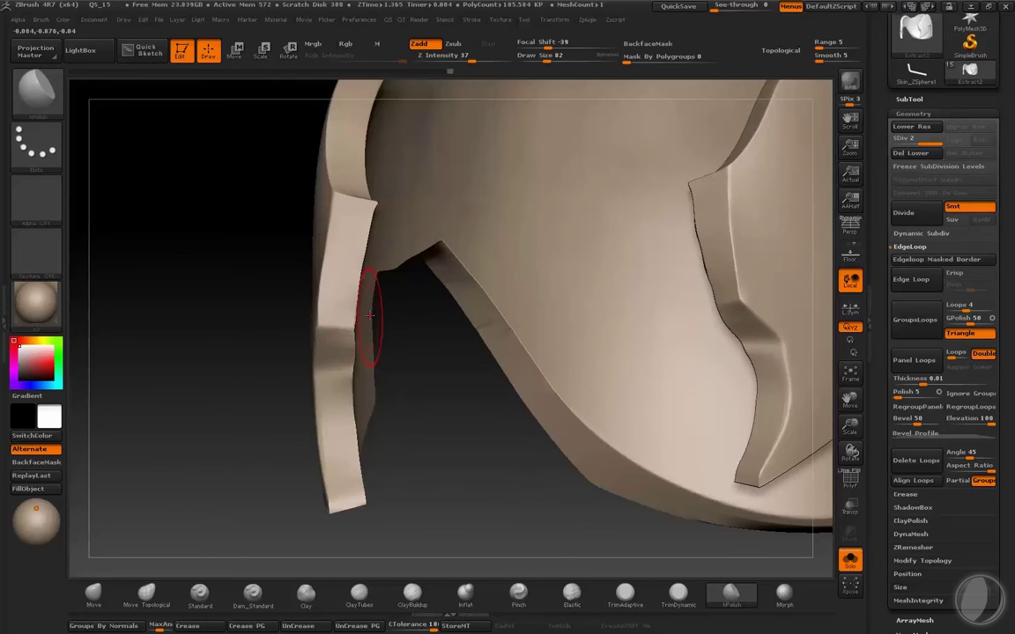
pyautogui.hotkey('shift', 'f')
pyautogui.hotkey('shift', 'f')
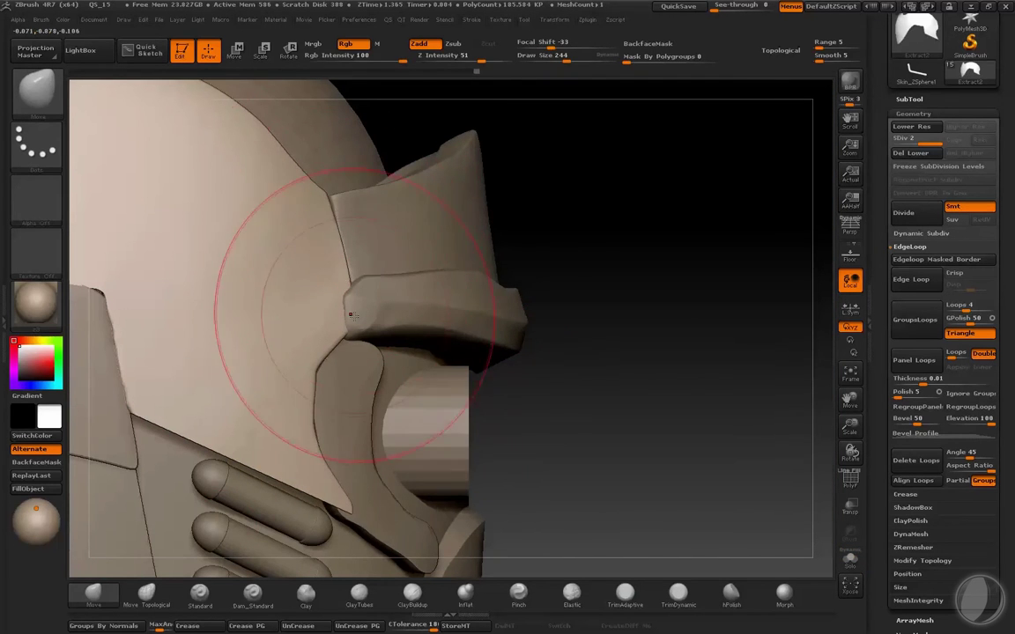
pyautogui.press('s')
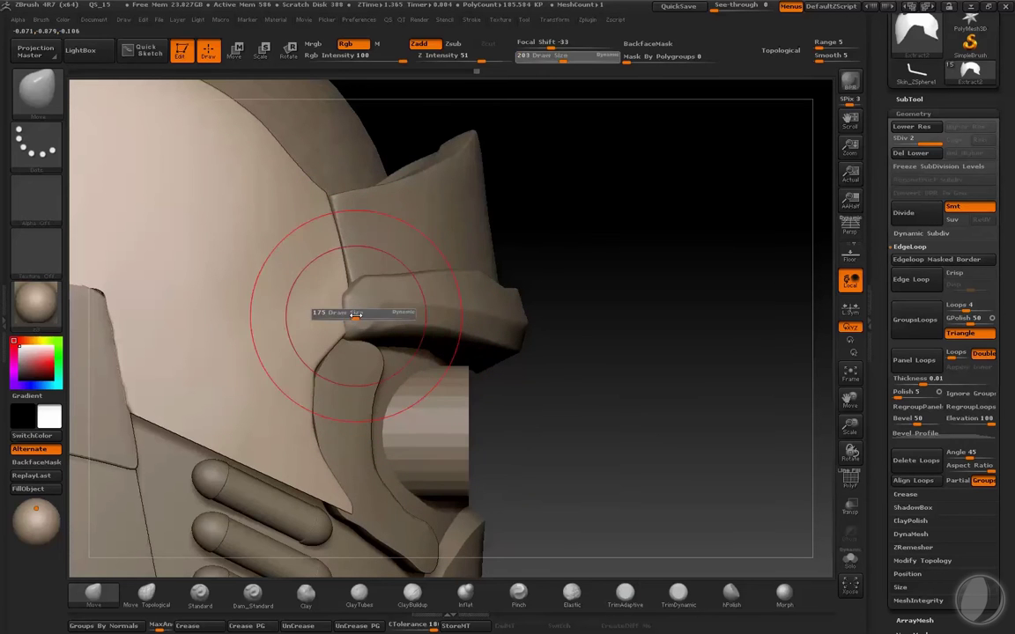
pyautogui.moveTo(355, 314)
pyautogui.mouseDown()
pyautogui.moveTo(339, 314)
pyautogui.moveTo(693, 385)
pyautogui.mouseUp()
# - Mask the right half of the Extract2 shell
pyautogui.keyDown('ctrl'); pyautogui.moveTo(611, 159); pyautogui.dragTo(430, 530); pyautogui.keyUp('ctrl')
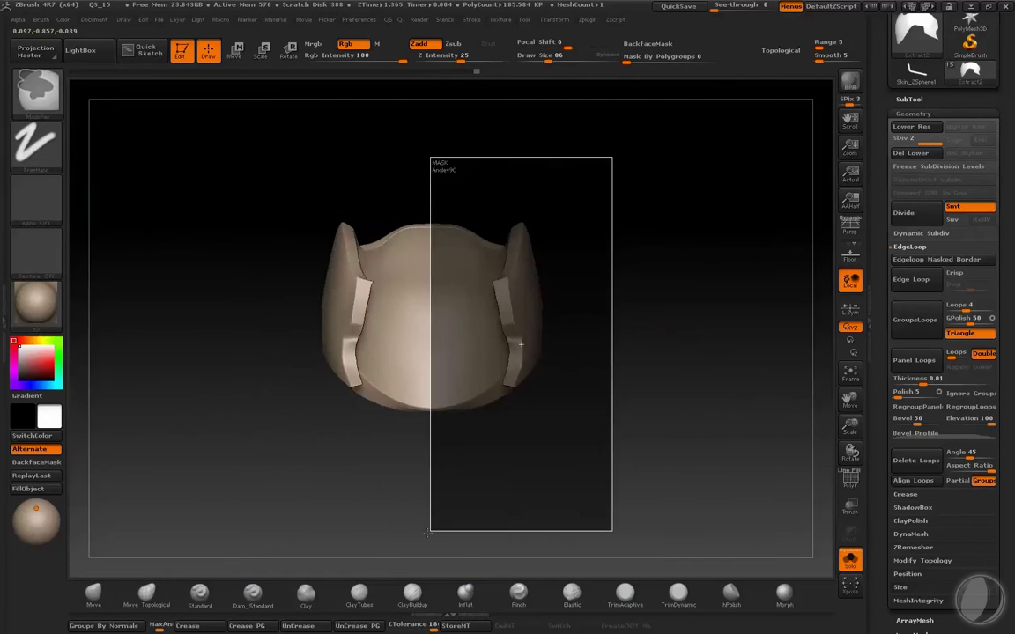
pyautogui.keyDown('ctrl'); pyautogui.click(644, 374); pyautogui.keyUp('ctrl')
pyautogui.keyDown('ctrl'); pyautogui.moveTo(615, 176); pyautogui.dragTo(423, 528); pyautogui.keyUp('ctrl')
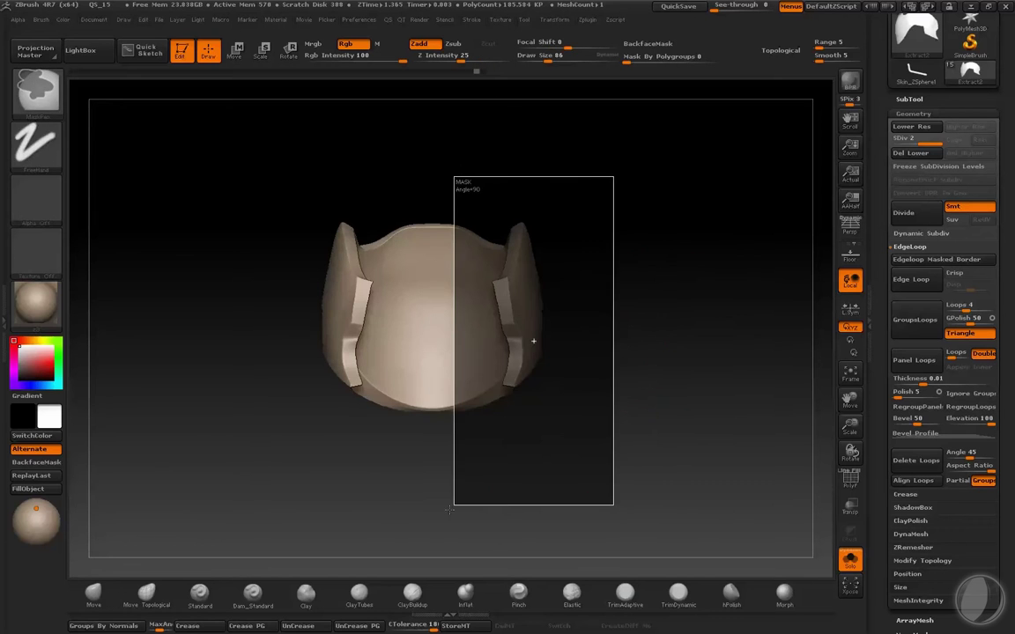
pyautogui.moveTo(649, 311)
pyautogui.mouseDown()
pyautogui.moveTo(663, 421)
pyautogui.moveTo(687, 396)
pyautogui.mouseUp()
# - Clip the left side flap to a straight edge with ClipCurve
pyautogui.keyDown('ctrl'); pyautogui.keyDown('shift'); pyautogui.click(53, 97); pyautogui.keyUp('shift'); pyautogui.keyUp('ctrl')
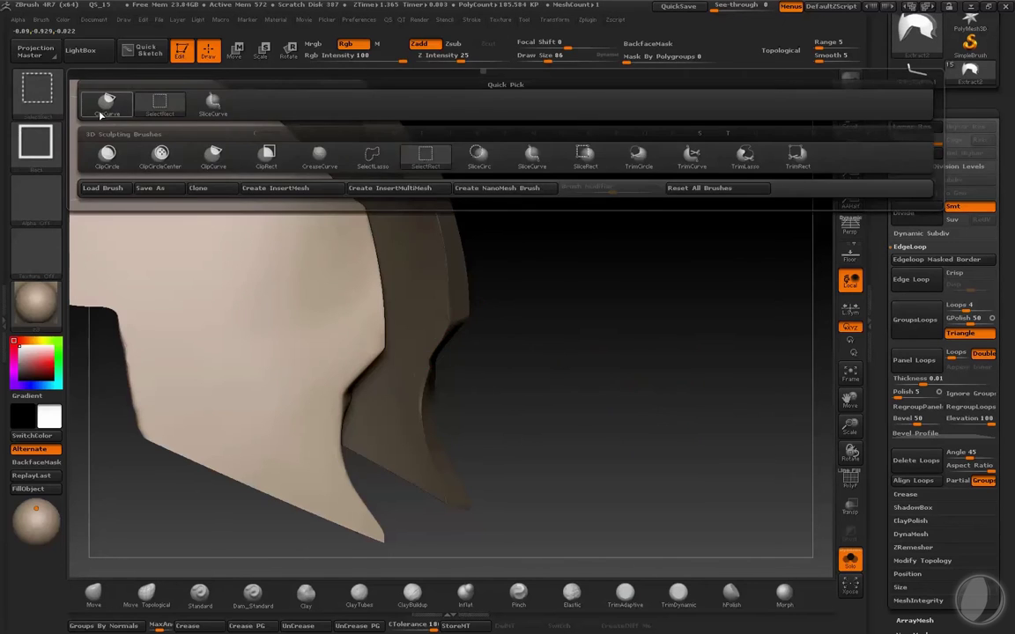
pyautogui.keyDown('ctrl'); pyautogui.keyDown('shift'); pyautogui.click(107, 102); pyautogui.keyUp('shift'); pyautogui.keyUp('ctrl')
pyautogui.keyDown('ctrl'); pyautogui.keyDown('shift'); pyautogui.click(656, 315); pyautogui.keyUp('shift'); pyautogui.keyUp('ctrl')
pyautogui.keyDown('ctrl'); pyautogui.keyDown('shift'); pyautogui.moveTo(418, 276); pyautogui.dragTo(375, 312); pyautogui.keyUp('shift'); pyautogui.keyUp('ctrl')
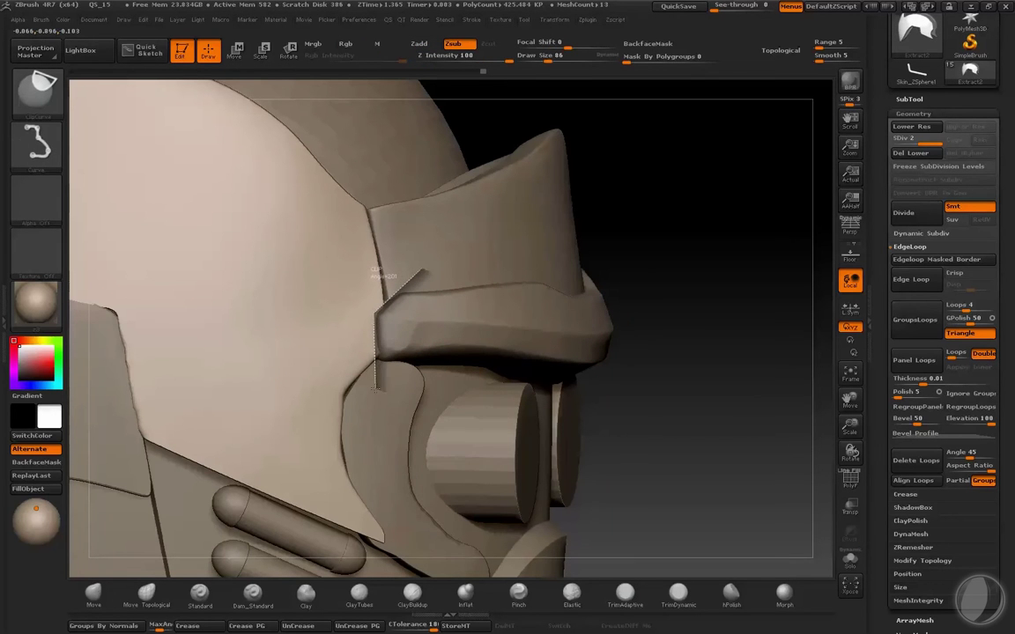
pyautogui.keyDown('ctrl'); pyautogui.keyDown('shift'); pyautogui.moveTo(376, 388); pyautogui.dragTo(377, 389); pyautogui.keyUp('shift'); pyautogui.keyUp('ctrl')
pyautogui.moveTo(686, 421)
pyautogui.mouseDown()
pyautogui.moveTo(702, 431)
pyautogui.moveTo(418, 340)
pyautogui.moveTo(362, 306)
pyautogui.mouseUp()
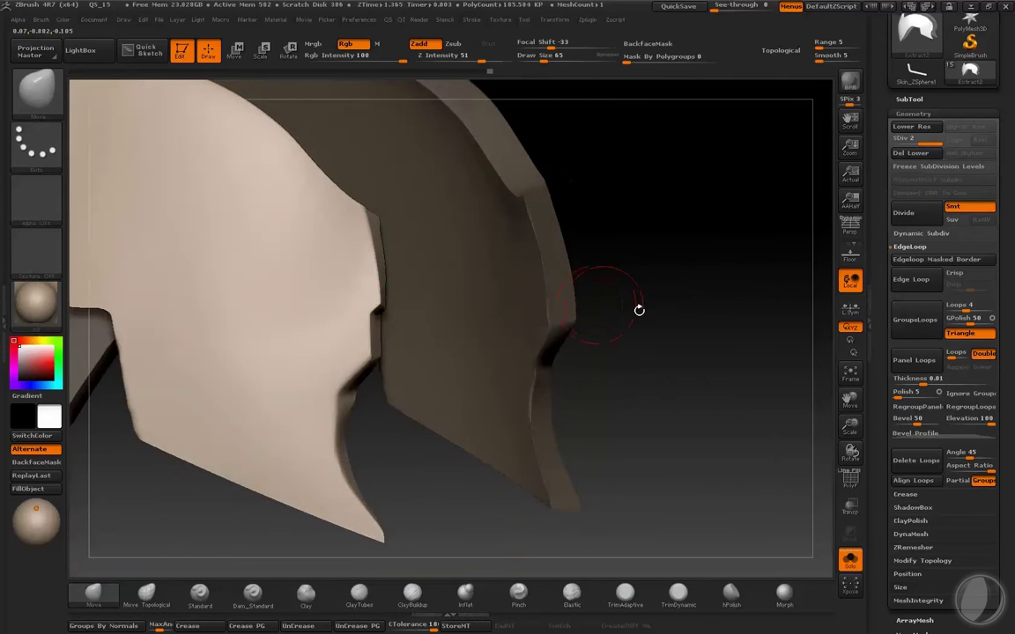
# - Select the Move brush and resize it while turning the helmet toward the visor
pyautogui.moveTo(638, 310); pyautogui.dragTo(706, 347)
pyautogui.click(95, 599)
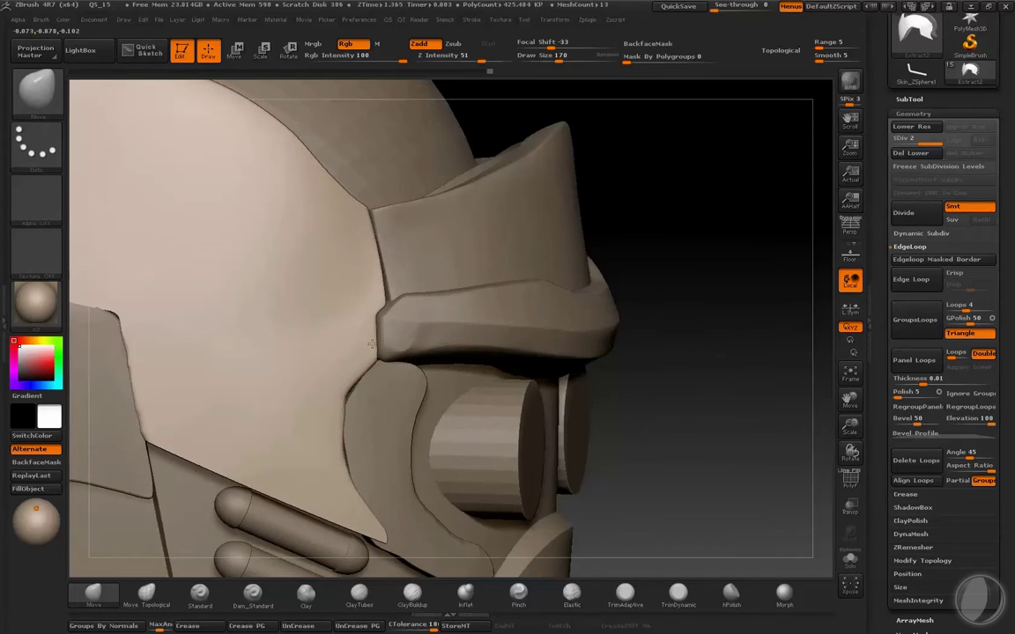
pyautogui.moveTo(651, 334)
pyautogui.mouseDown()
pyautogui.moveTo(685, 358)
pyautogui.moveTo(634, 370)
pyautogui.mouseUp()
pyautogui.press('[')
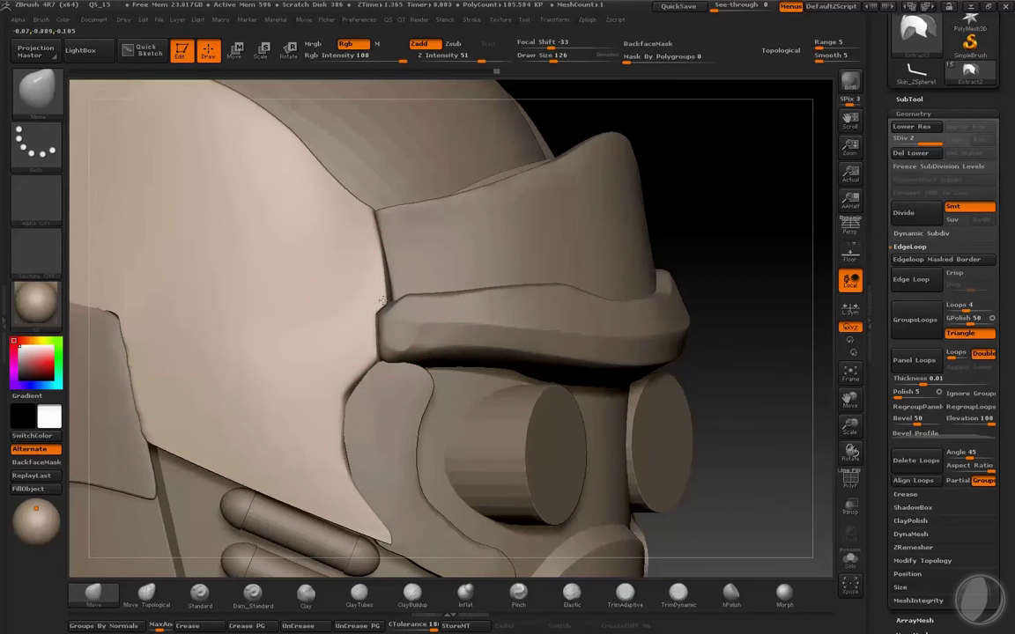
pyautogui.press('[')
pyautogui.press('[')
pyautogui.moveTo(749, 264)
pyautogui.mouseDown()
pyautogui.moveTo(782, 227)
pyautogui.moveTo(553, 291)
pyautogui.mouseUp()
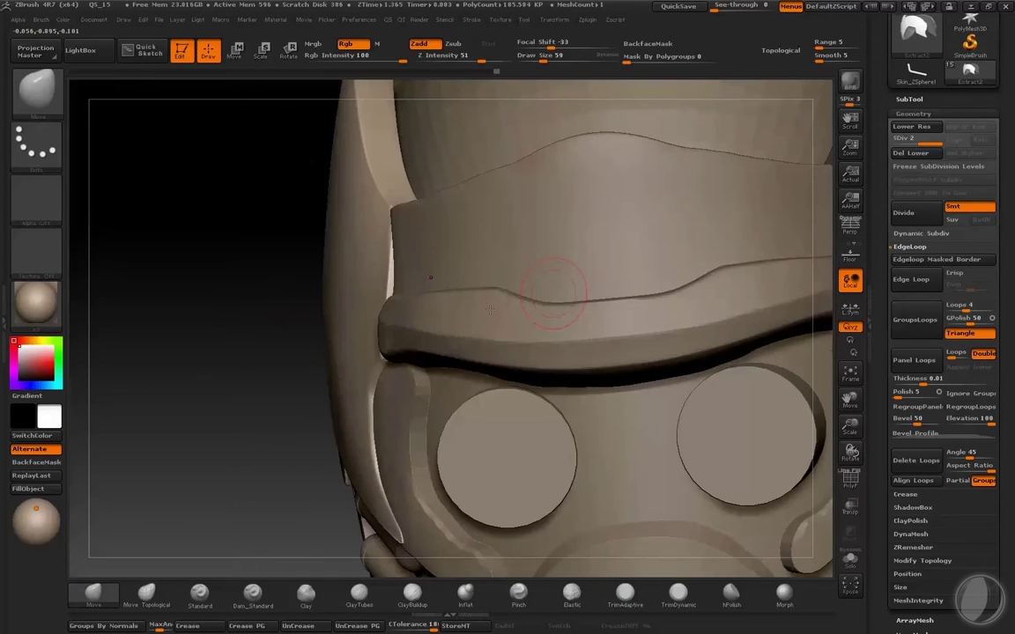
pyautogui.press('s')
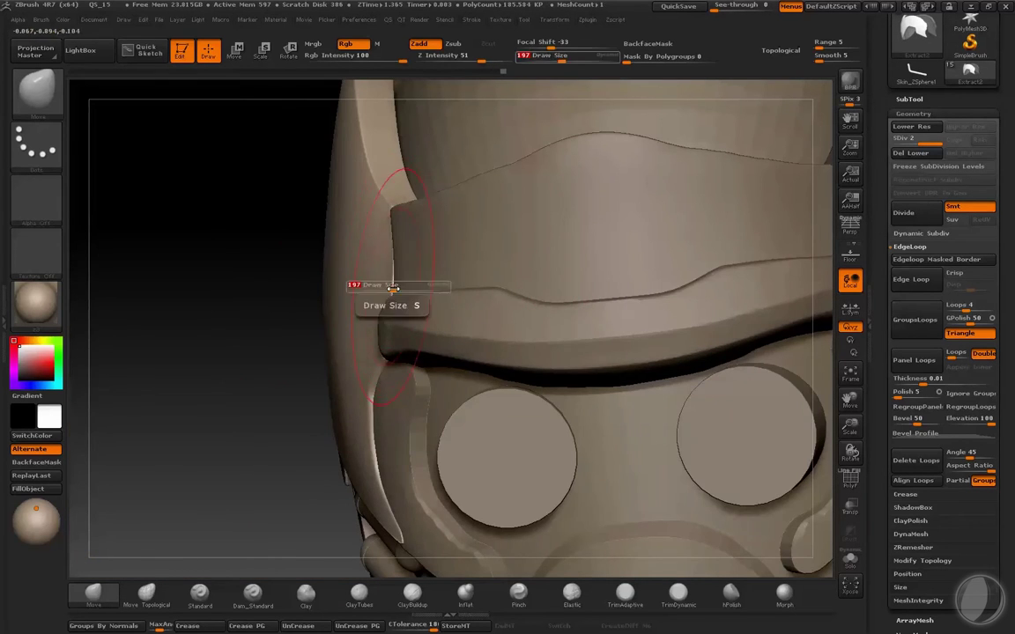
pyautogui.keyDown('alt'); pyautogui.click(386, 204); pyautogui.keyUp('alt')
pyautogui.press(']')
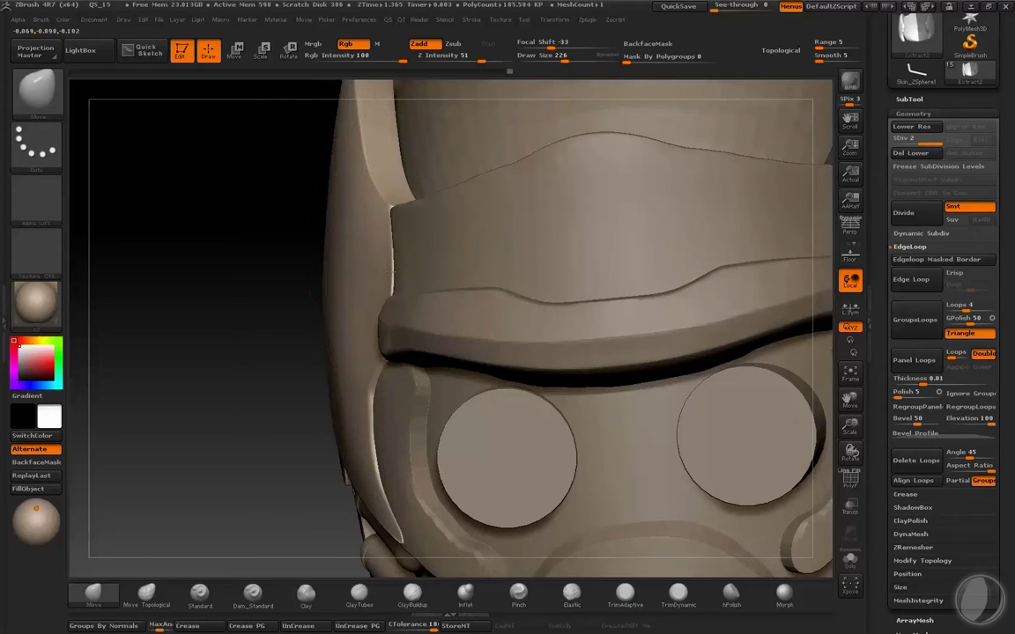
# - Make the side plate the active subtool and show it alone in Solo
pyautogui.moveTo(264, 220); pyautogui.dragTo(383, 337)
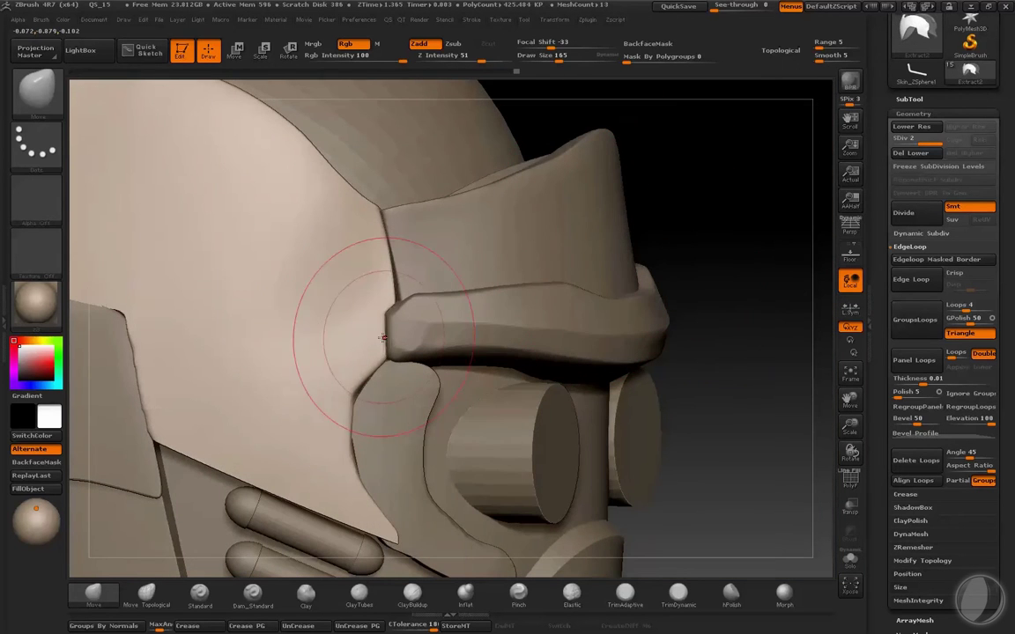
pyautogui.keyDown('alt'); pyautogui.moveTo(749, 265); pyautogui.dragTo(749, 281); pyautogui.keyUp('alt')
pyautogui.press('s')
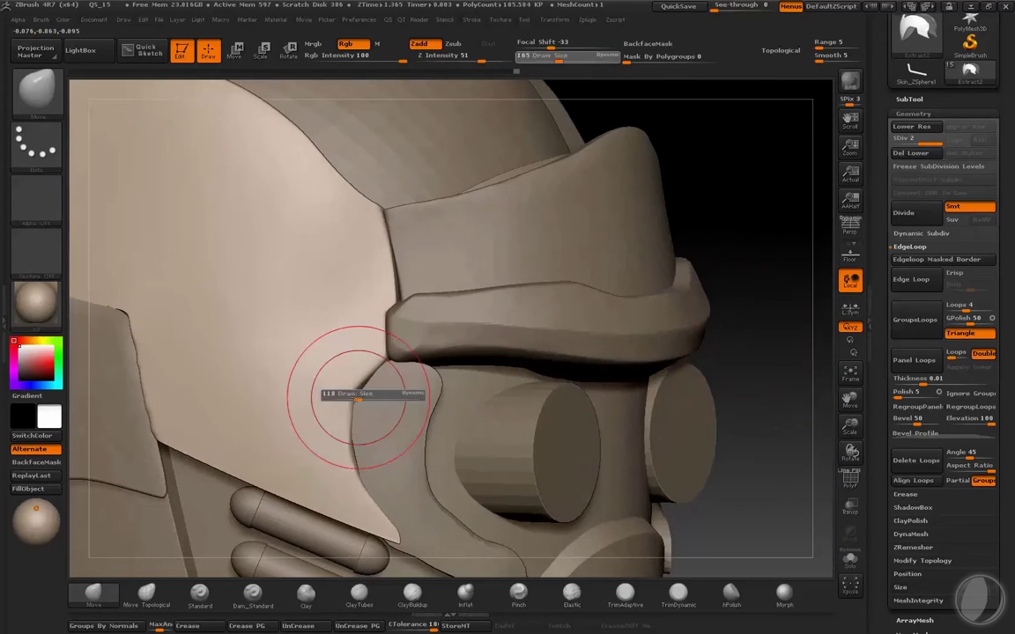
pyautogui.press('[')
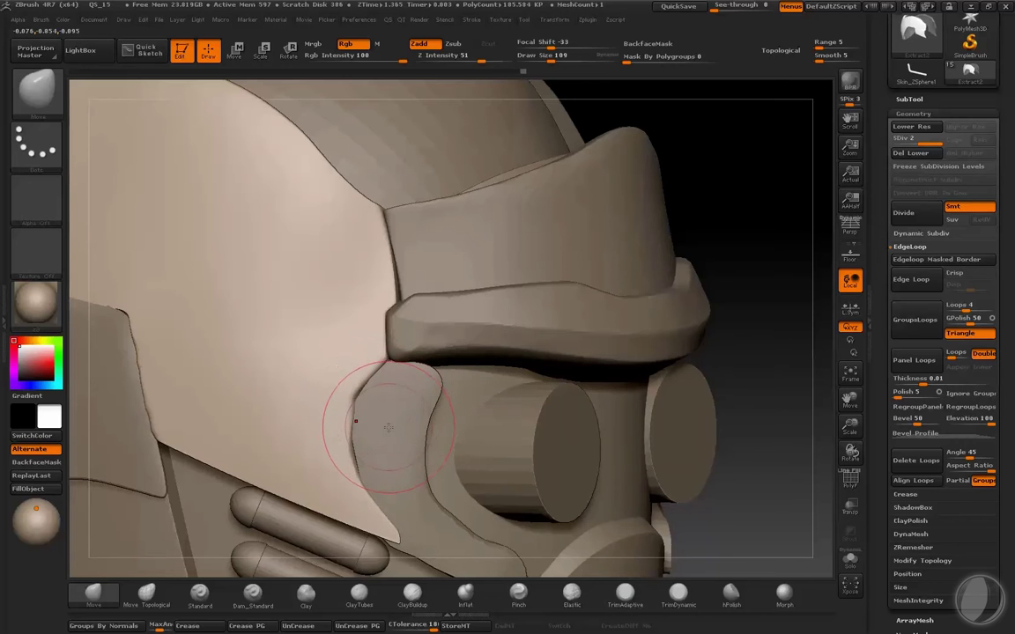
pyautogui.keyDown('alt'); pyautogui.click(388, 427); pyautogui.keyUp('alt')
pyautogui.hotkey('shift', 's')
pyautogui.moveTo(455, 497)
pyautogui.mouseDown()
pyautogui.moveTo(453, 464)
pyautogui.moveTo(386, 432)
pyautogui.mouseUp()
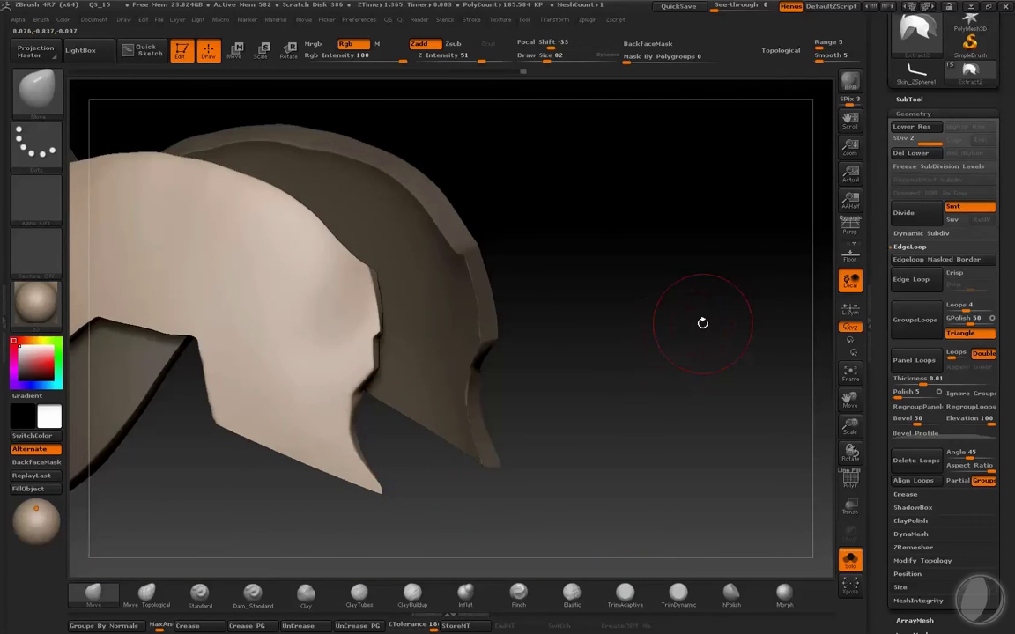
# - Toggle Solo and draw trial ClipCurve lines along the side plate's lower edge
pyautogui.moveTo(702, 324)
pyautogui.mouseDown()
pyautogui.moveTo(700, 349)
pyautogui.moveTo(690, 326)
pyautogui.mouseUp()
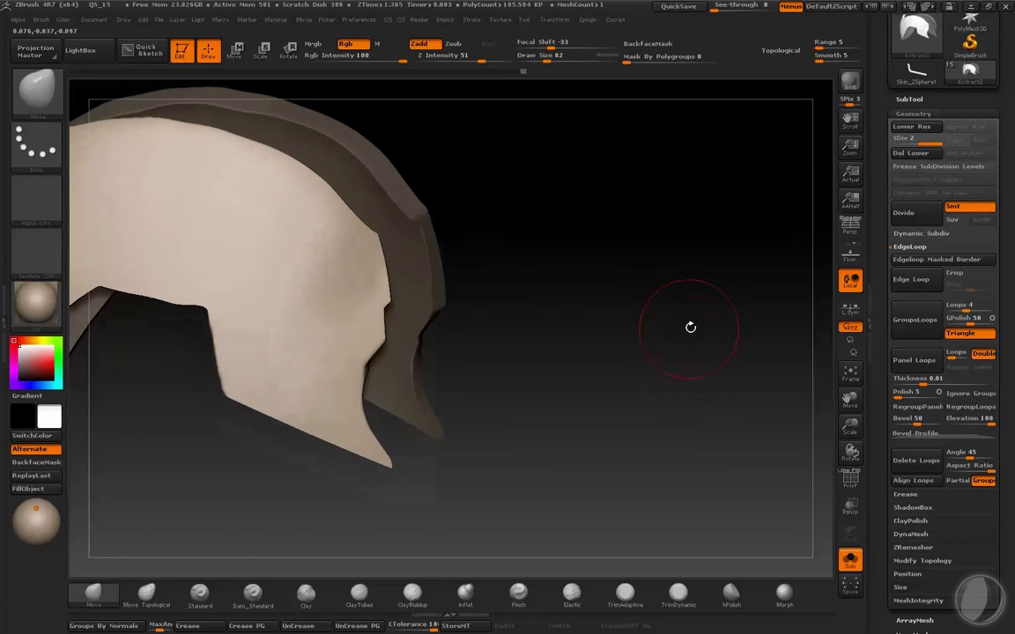
pyautogui.hotkey('ctrl', 'shift', 's')
pyautogui.hotkey('ctrl', 'shift', 's')
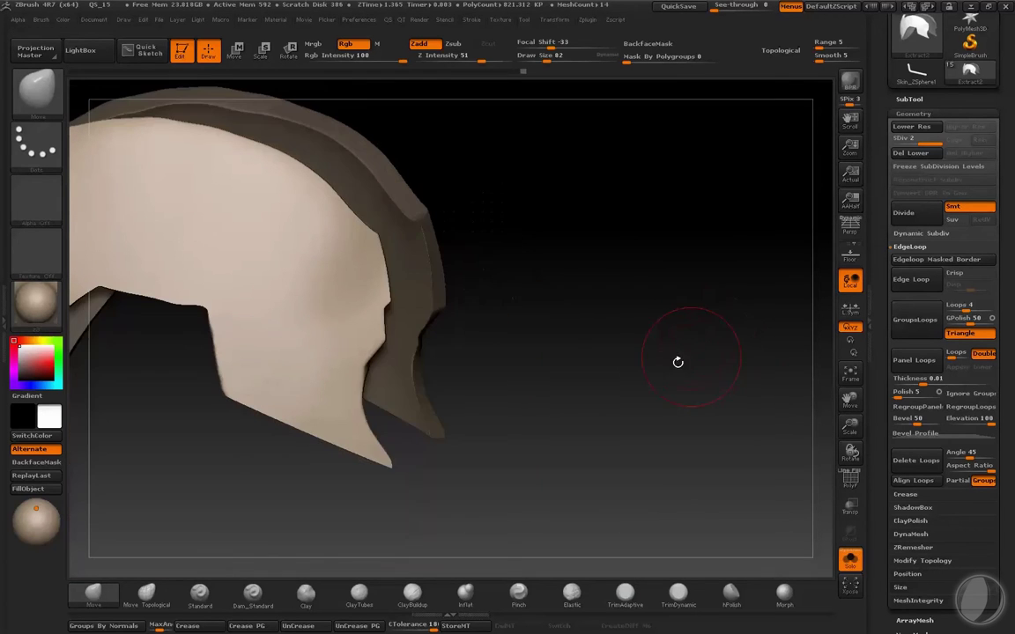
pyautogui.moveTo(381, 398)
pyautogui.mouseDown()
pyautogui.moveTo(388, 500)
pyautogui.moveTo(368, 339)
pyautogui.moveTo(367, 524)
pyautogui.moveTo(373, 507)
pyautogui.mouseUp()
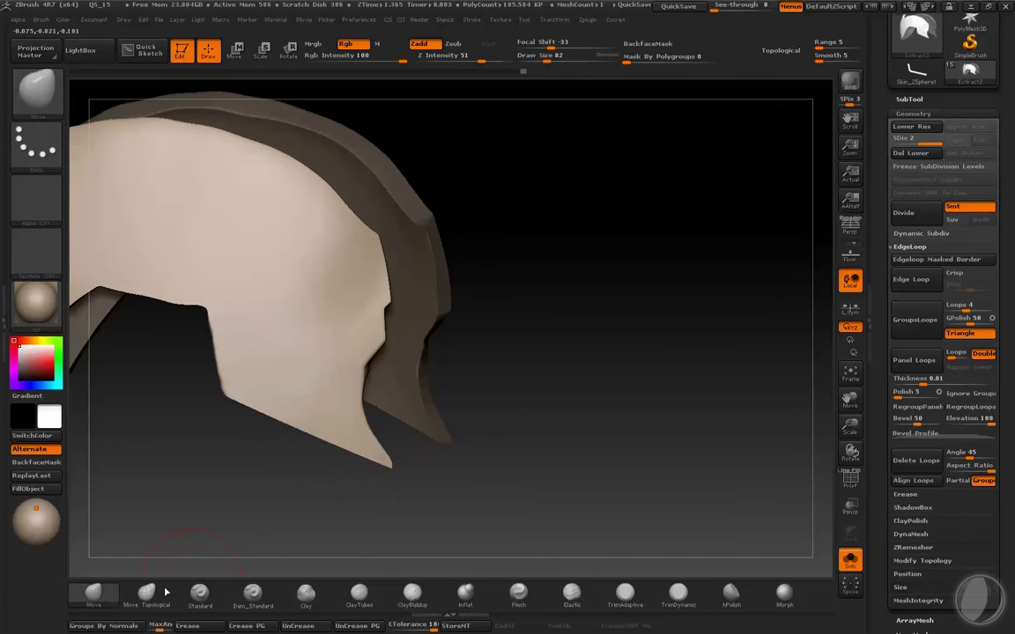
pyautogui.press('[')
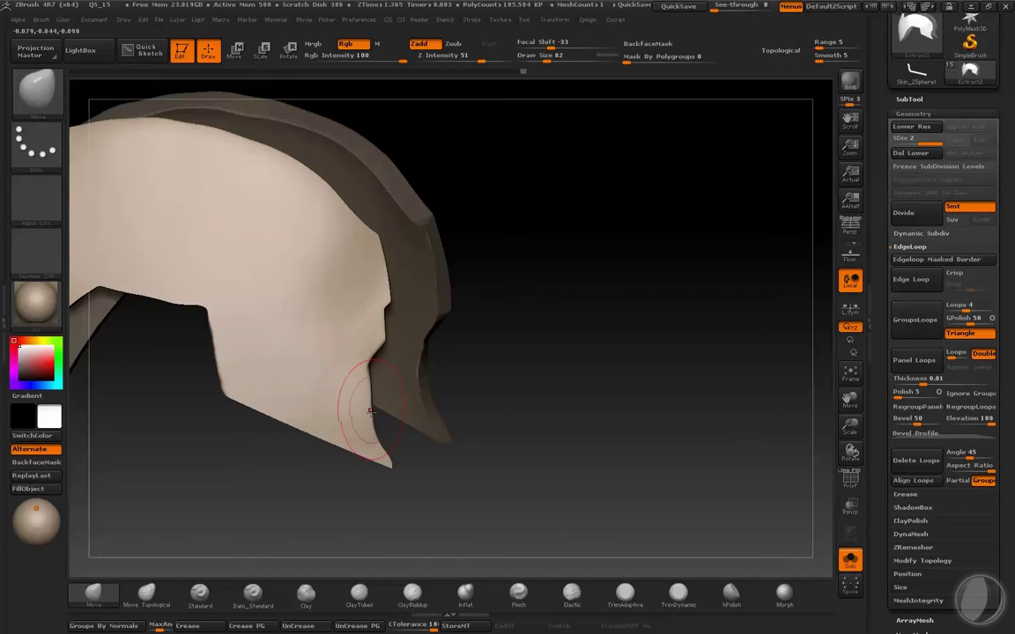
pyautogui.moveTo(370, 362)
pyautogui.keyDown('ctrl'); pyautogui.keyDown('shift'); pyautogui.mouseDown()
pyautogui.moveTo(371, 542)
pyautogui.moveTo(238, 423)
pyautogui.mouseUp(); pyautogui.keyUp('shift'); pyautogui.keyUp('ctrl')
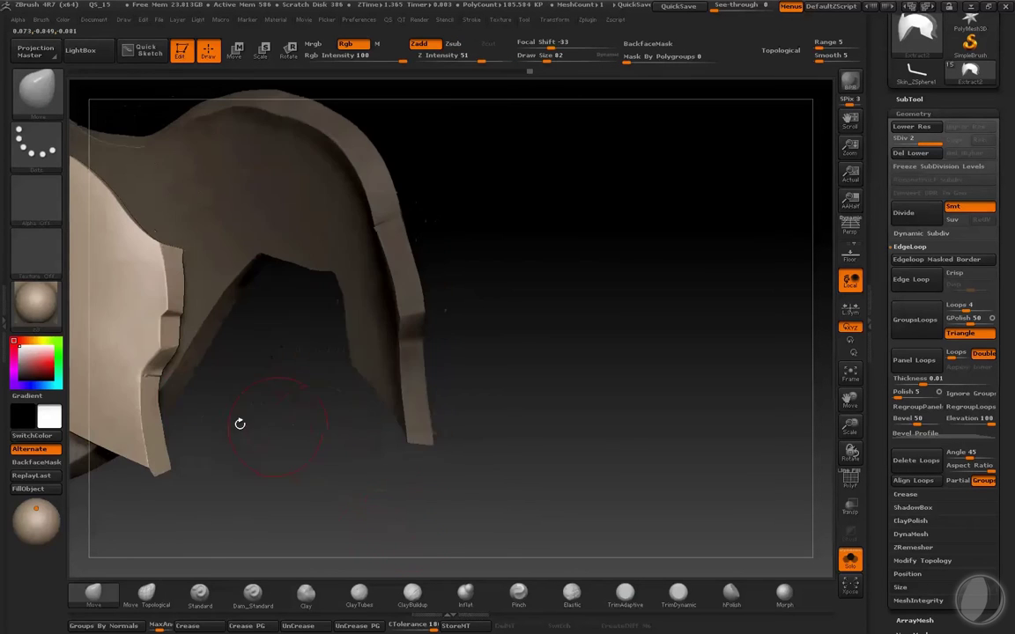
pyautogui.moveTo(142, 382); pyautogui.dragTo(529, 496)
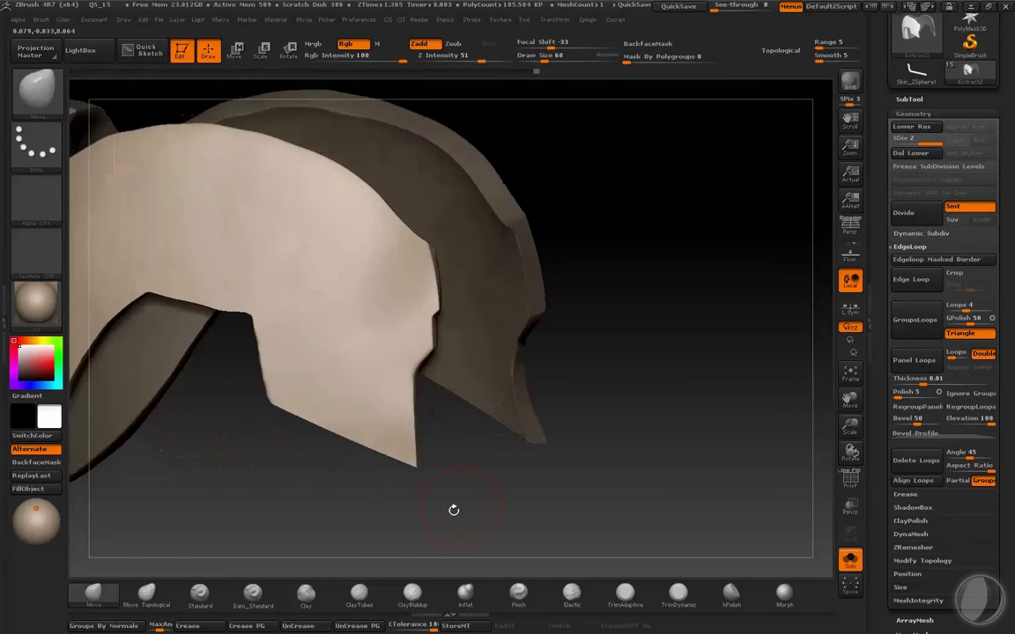
pyautogui.moveTo(558, 460)
pyautogui.keyDown('ctrl'); pyautogui.keyDown('shift'); pyautogui.mouseDown()
pyautogui.moveTo(362, 455)
pyautogui.moveTo(360, 438)
pyautogui.mouseUp(); pyautogui.keyUp('shift'); pyautogui.keyUp('ctrl')
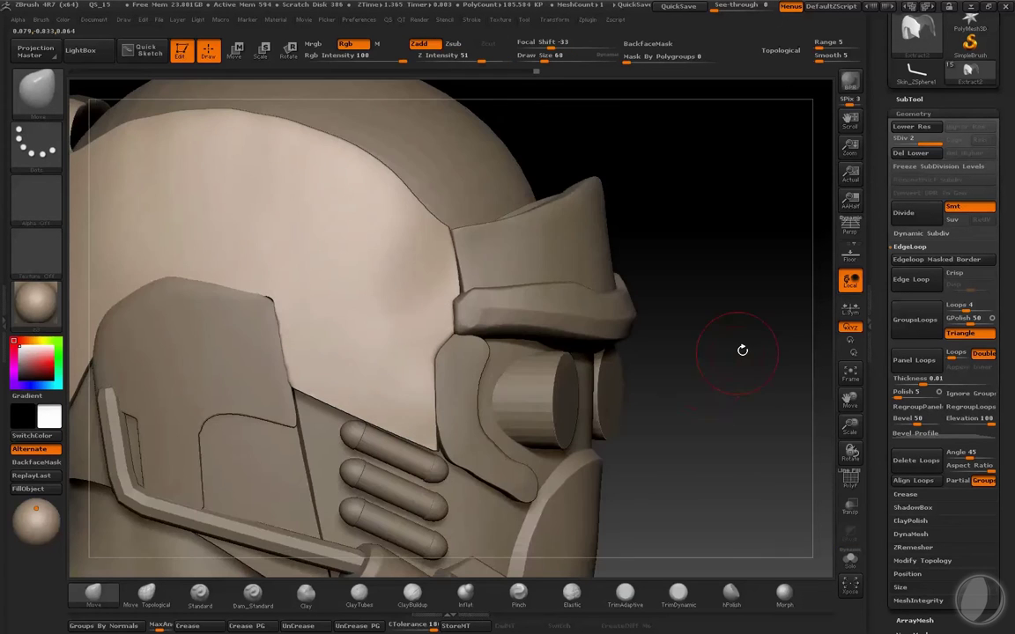
# - Enlarge the brush and make the Extract8 eye-surround plate active
pyautogui.moveTo(441, 412); pyautogui.dragTo(430, 435)
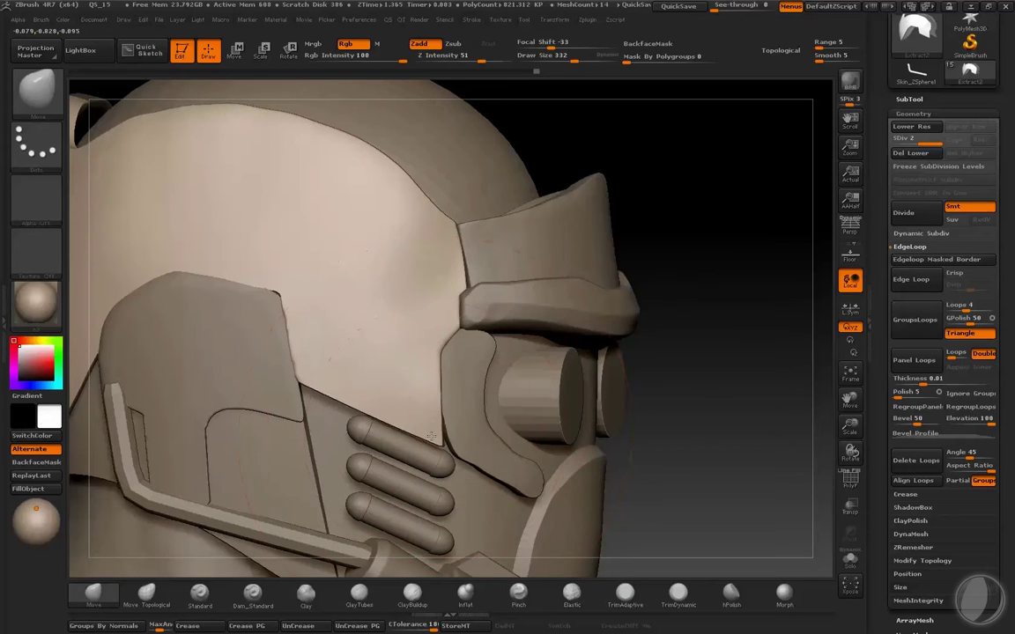
pyautogui.moveTo(705, 401)
pyautogui.mouseDown()
pyautogui.moveTo(746, 406)
pyautogui.moveTo(617, 379)
pyautogui.mouseUp()
pyautogui.keyDown('alt'); pyautogui.click(467, 396); pyautogui.keyUp('alt')
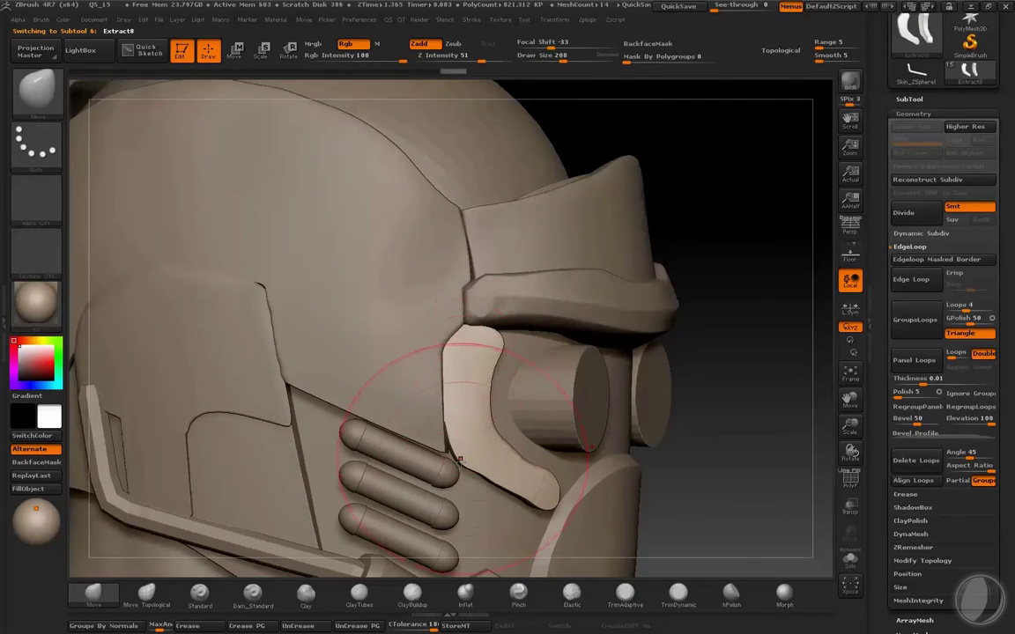
# - Cut the eye-surround plate straight along the faceplate edge with a ClipCurve line
pyautogui.press('s')
pyautogui.moveTo(450, 388)
pyautogui.mouseDown()
pyautogui.moveTo(464, 387)
pyautogui.moveTo(450, 387)
pyautogui.mouseUp()
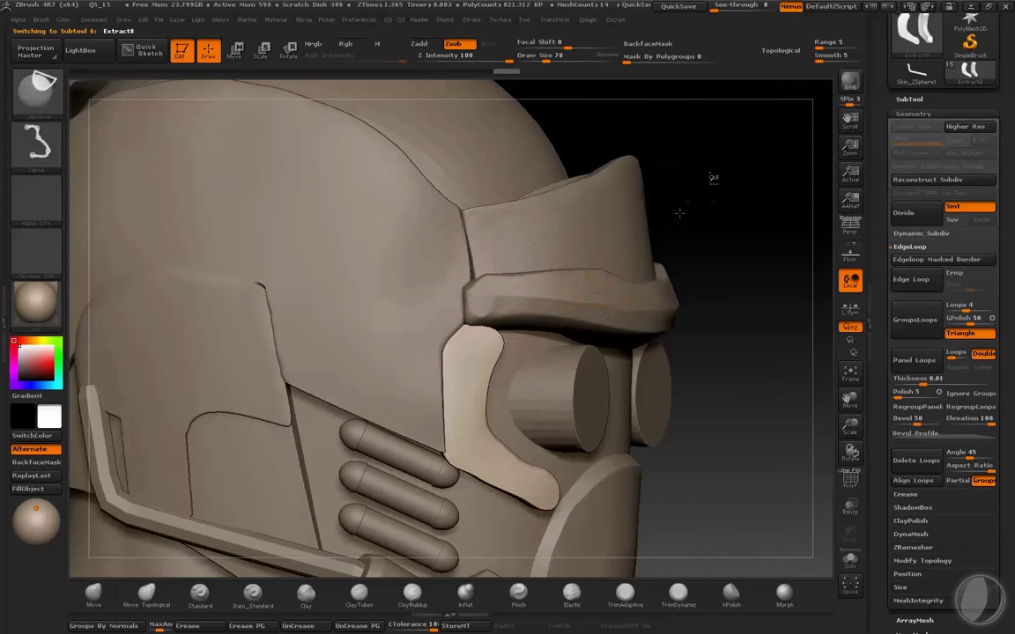
pyautogui.moveTo(607, 182)
pyautogui.keyDown('ctrl'); pyautogui.keyDown('shift'); pyautogui.mouseDown()
pyautogui.moveTo(442, 351)
pyautogui.moveTo(550, 319)
pyautogui.mouseUp(); pyautogui.keyUp('shift'); pyautogui.keyUp('ctrl')
pyautogui.moveTo(661, 238); pyautogui.dragTo(661, 238)
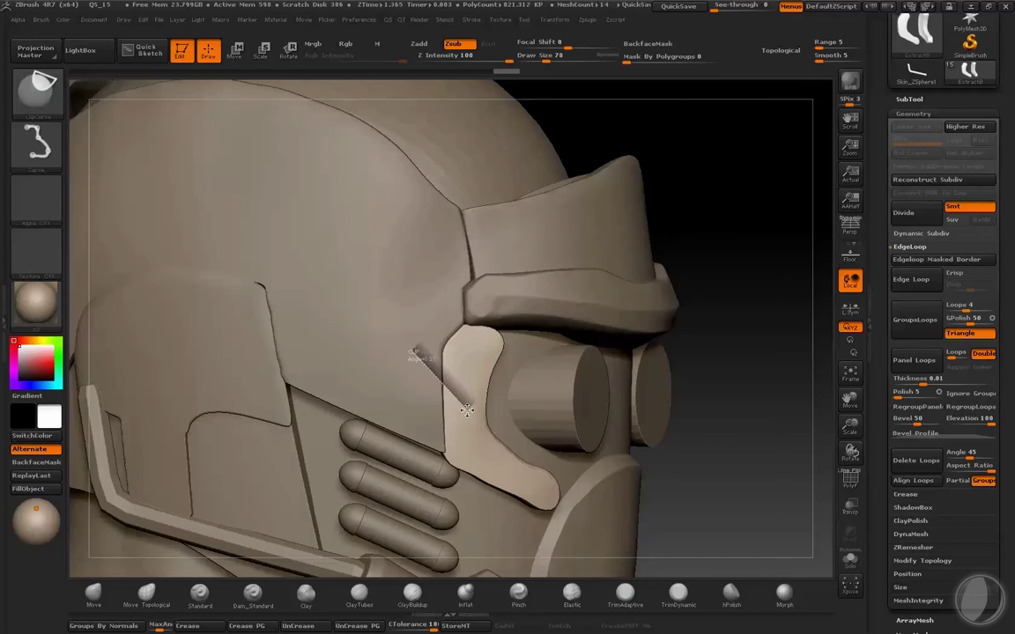
pyautogui.moveTo(432, 340); pyautogui.dragTo(448, 383)
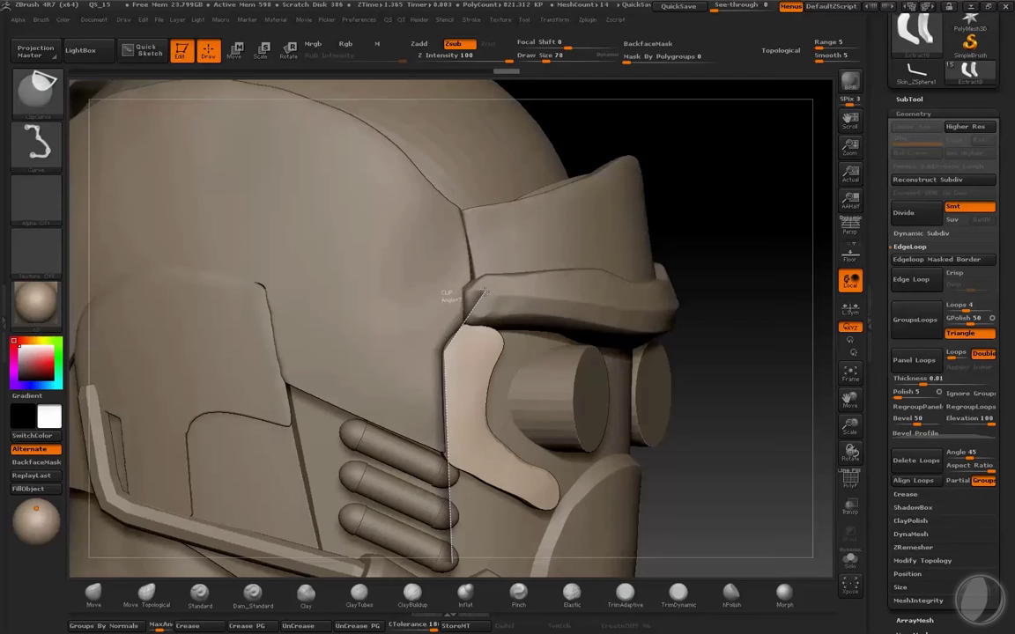
pyautogui.keyDown('ctrl'); pyautogui.keyDown('shift'); pyautogui.moveTo(475, 293); pyautogui.dragTo(476, 293); pyautogui.keyUp('shift'); pyautogui.keyUp('ctrl')
pyautogui.moveTo(749, 396); pyautogui.dragTo(819, 221)
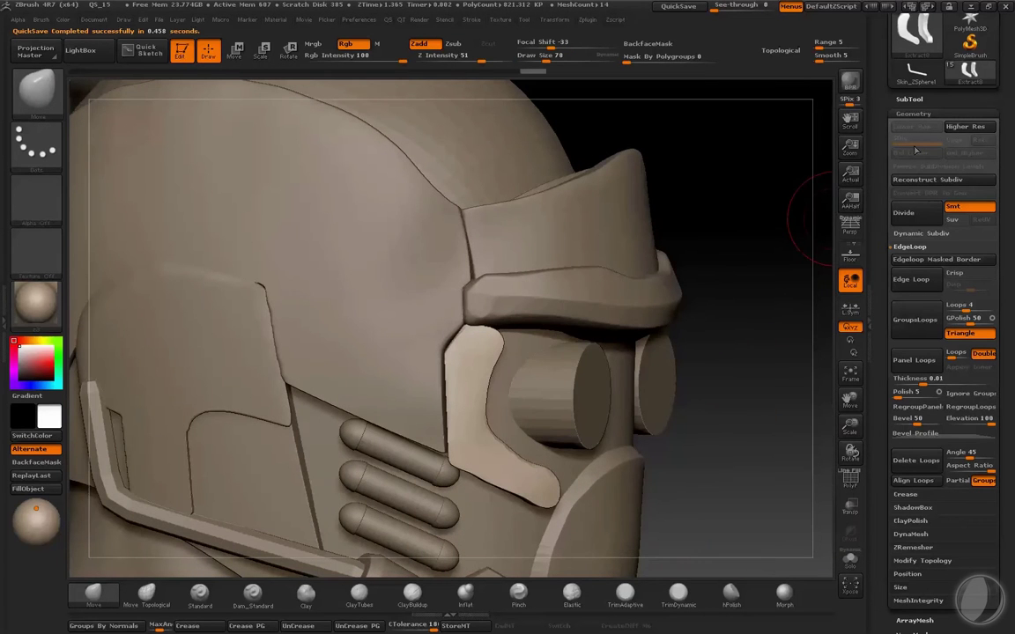
pyautogui.scroll(3, 996, 90)
# - Save the model over its existing file
pyautogui.click(959, 24)
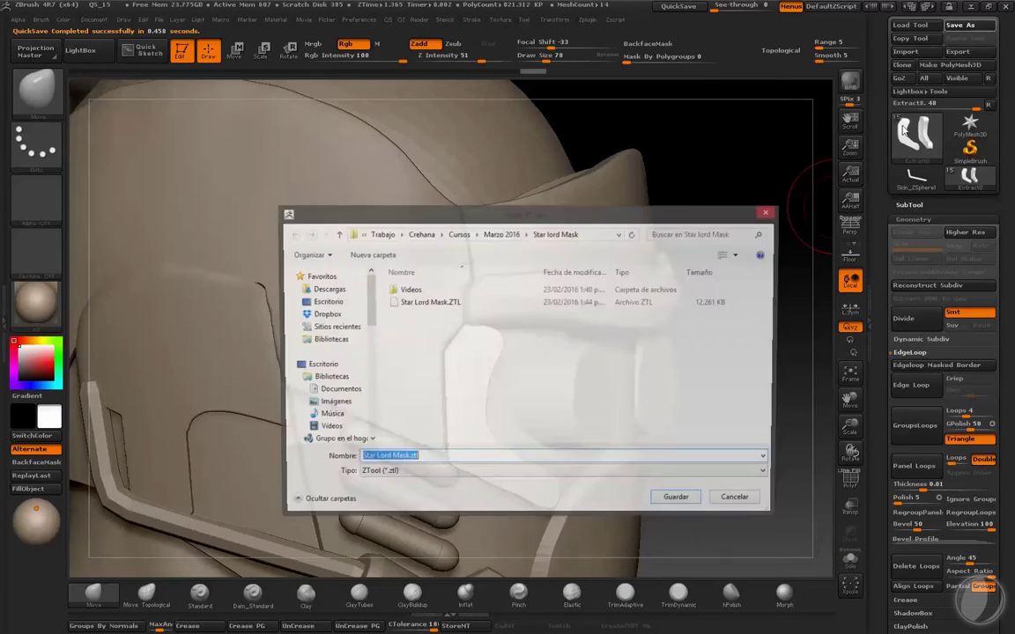
pyautogui.click(680, 501)
pyautogui.click(543, 317)
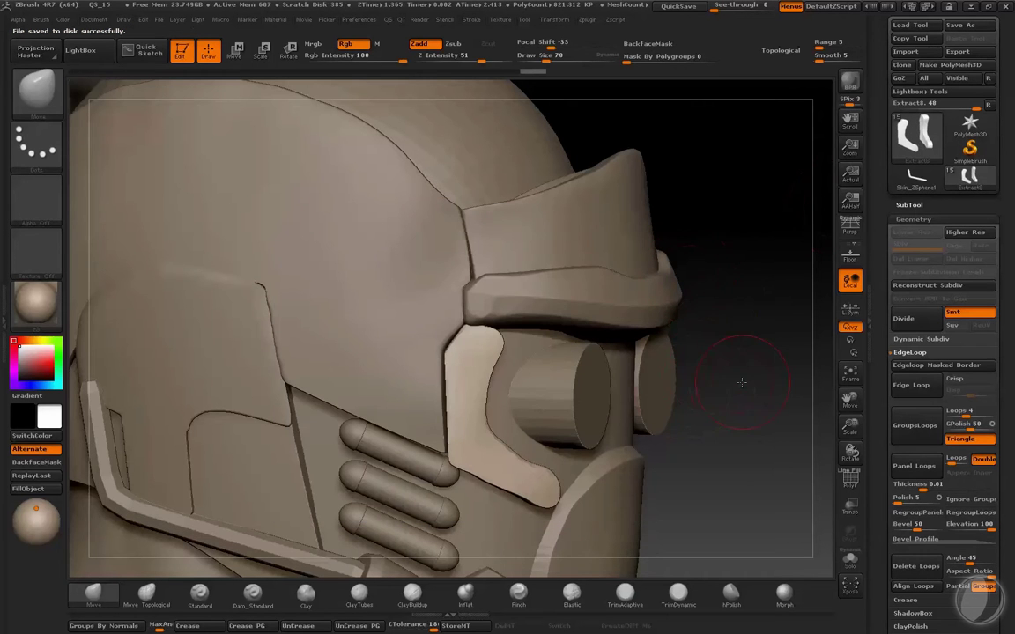
# - Turn the helmet to face the visor and adjust the brush size
pyautogui.moveTo(742, 381); pyautogui.dragTo(503, 344)
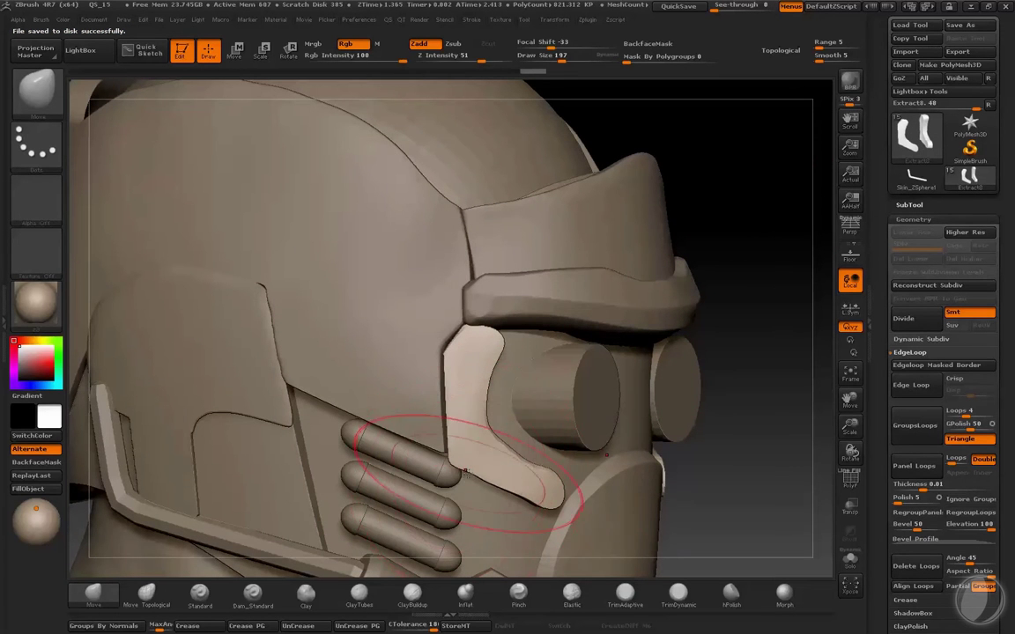
pyautogui.moveTo(769, 464); pyautogui.dragTo(740, 459)
pyautogui.press('[')
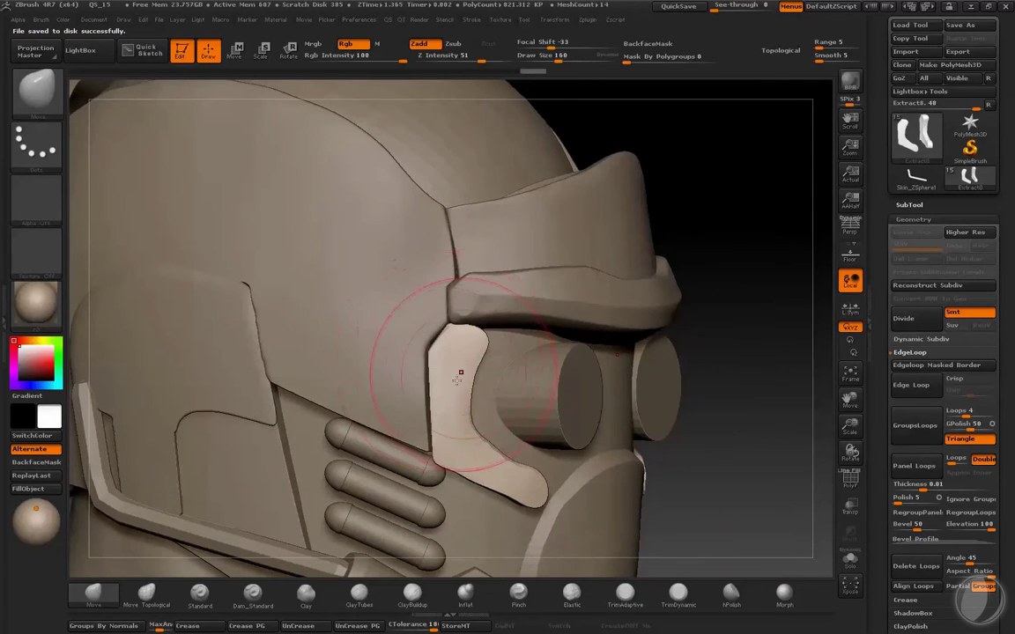
pyautogui.press('s')
pyautogui.moveTo(414, 394)
pyautogui.mouseDown()
pyautogui.moveTo(446, 394)
pyautogui.moveTo(419, 395)
pyautogui.mouseUp()
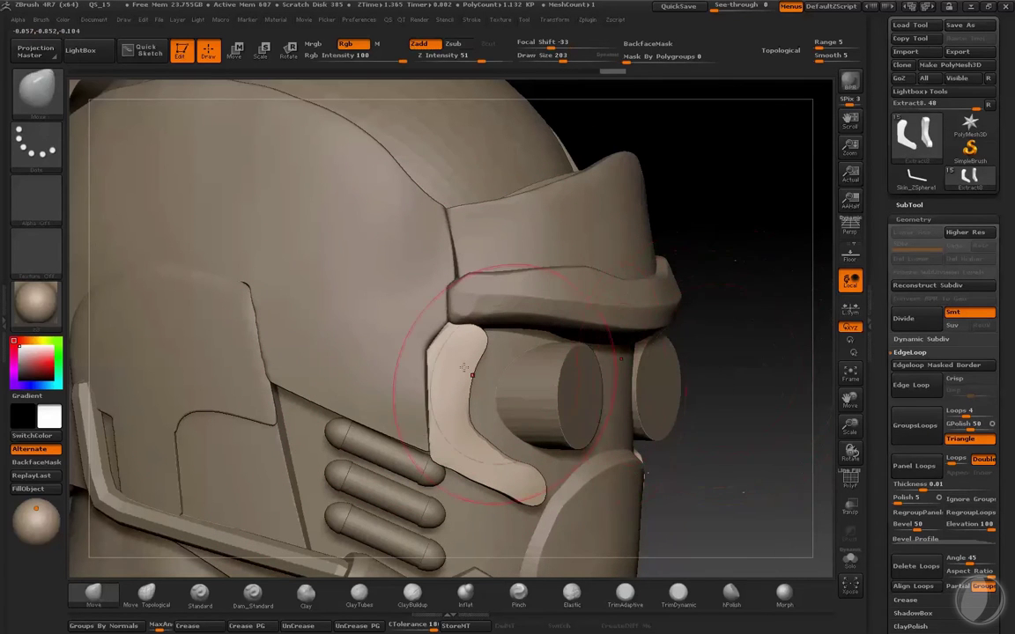
pyautogui.press(']')
pyautogui.press(']')
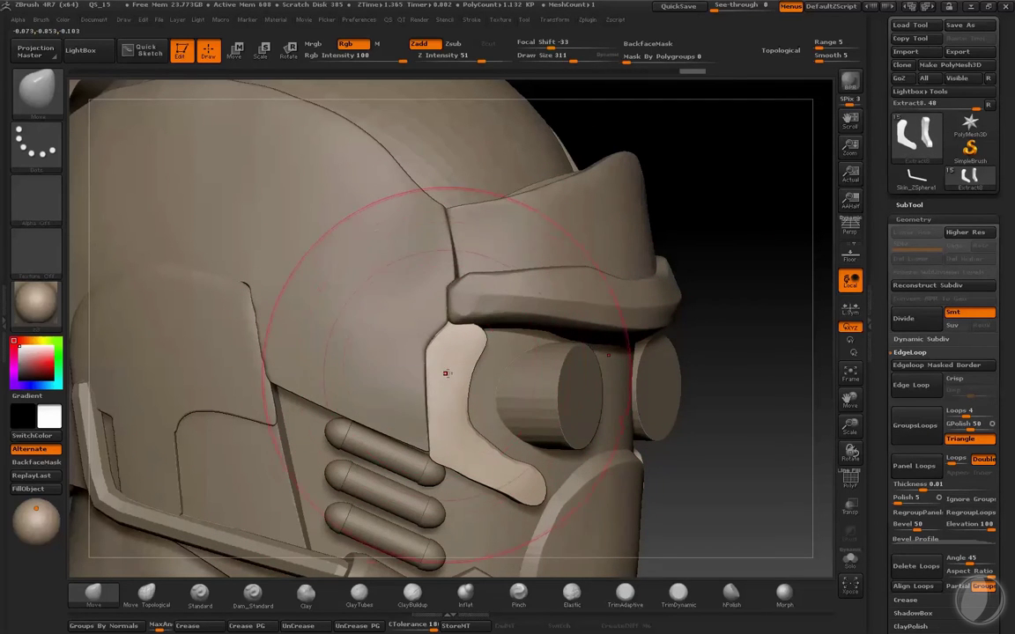
pyautogui.press('[')
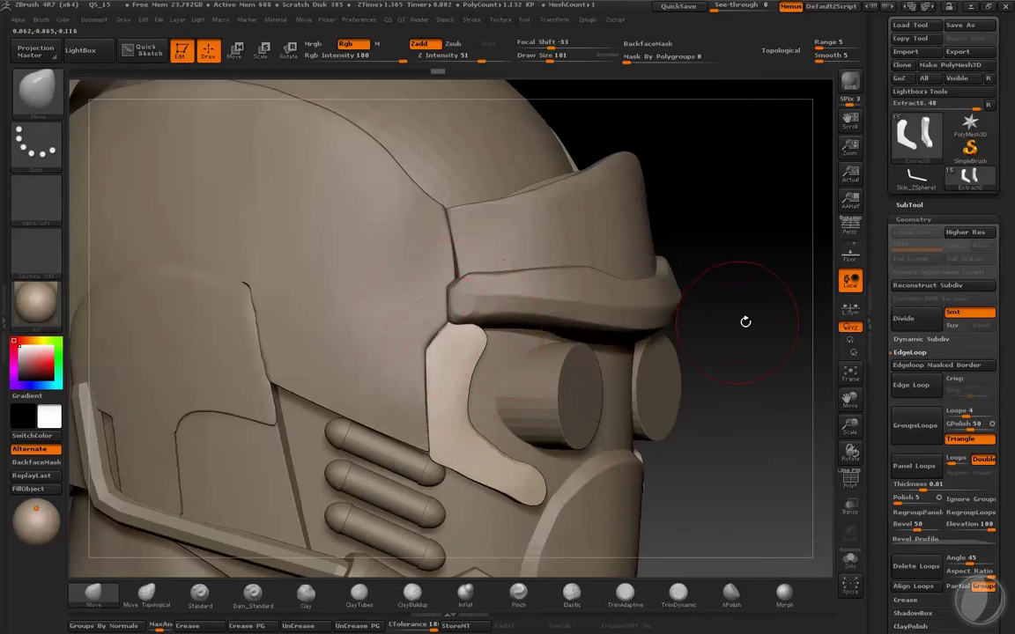
# - Isolate the two eye-surround plates, hide the right-hand plate, then show the full helmet again
pyautogui.click(850, 559)
pyautogui.press('[')
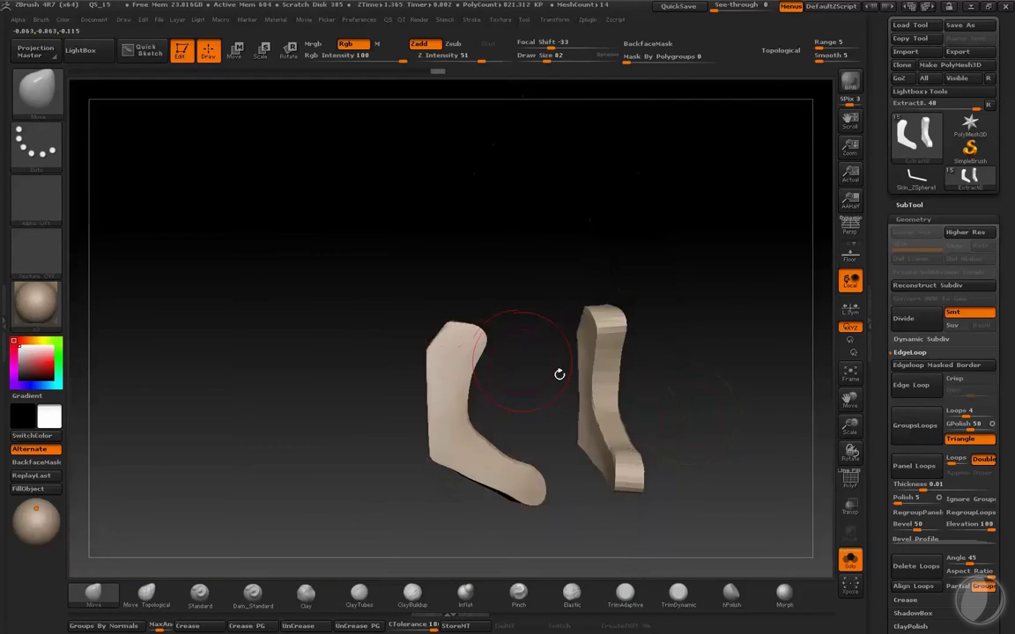
pyautogui.moveTo(559, 374); pyautogui.dragTo(670, 291)
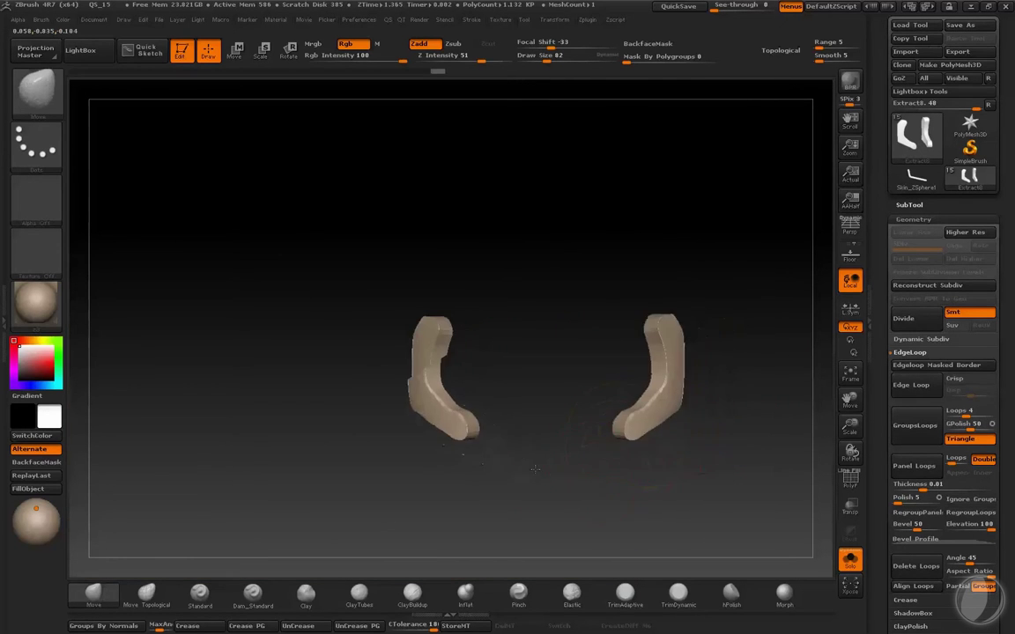
pyautogui.click(37, 86)
pyautogui.click(158, 104)
pyautogui.hotkey('shift', 'f')
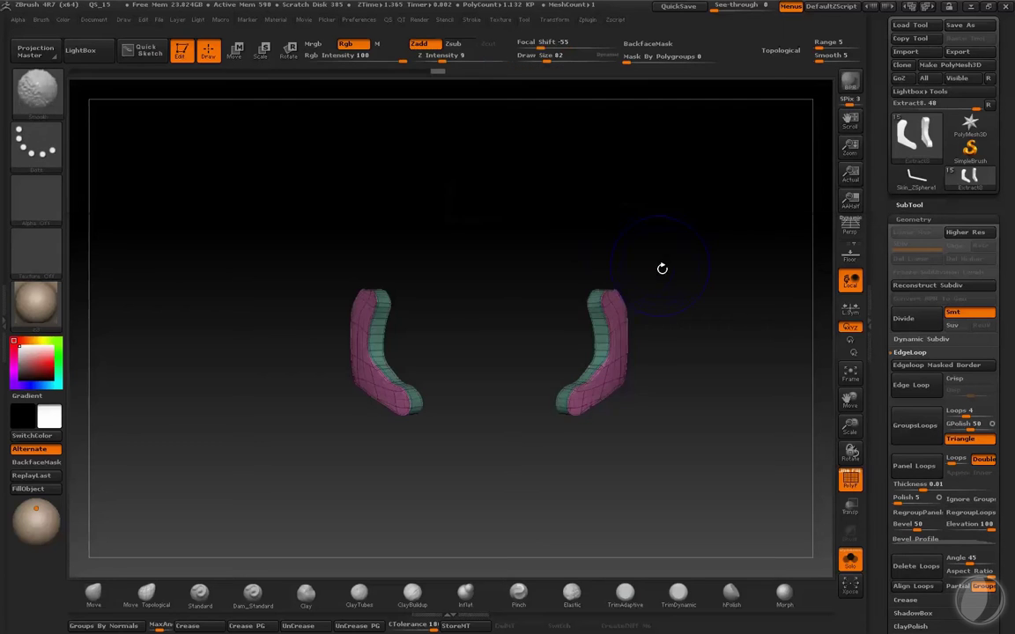
pyautogui.keyDown('ctrl'); pyautogui.keyDown('shift'); pyautogui.moveTo(507, 231); pyautogui.dragTo(702, 466); pyautogui.keyUp('shift'); pyautogui.keyUp('ctrl')
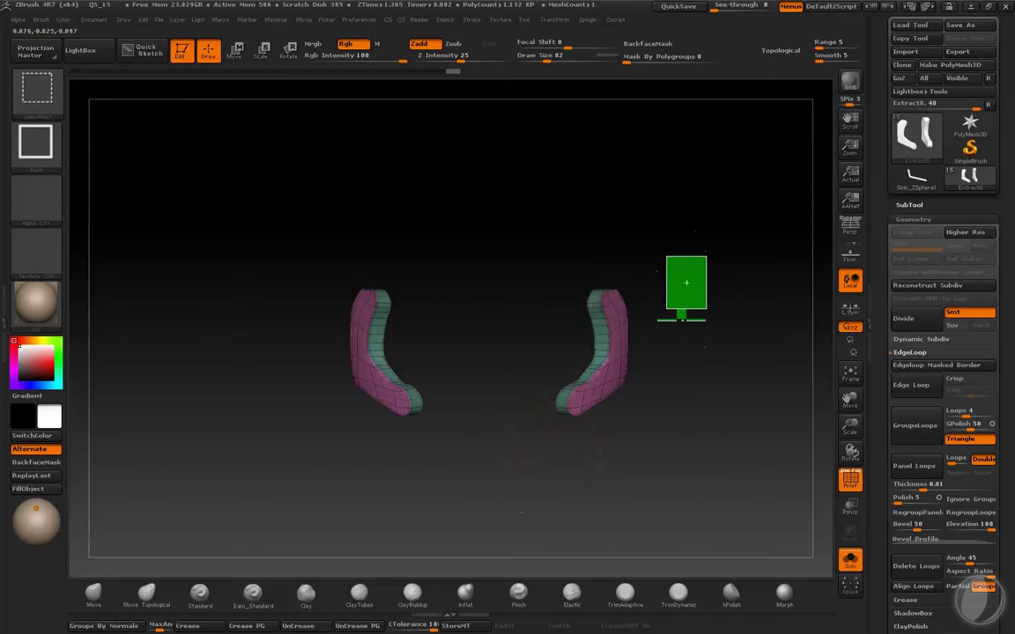
pyautogui.keyDown('ctrl'); pyautogui.keyDown('alt'); pyautogui.keyDown('shift'); pyautogui.moveTo(667, 255); pyautogui.dragTo(705, 310); pyautogui.keyUp('shift'); pyautogui.keyUp('alt'); pyautogui.keyUp('ctrl')
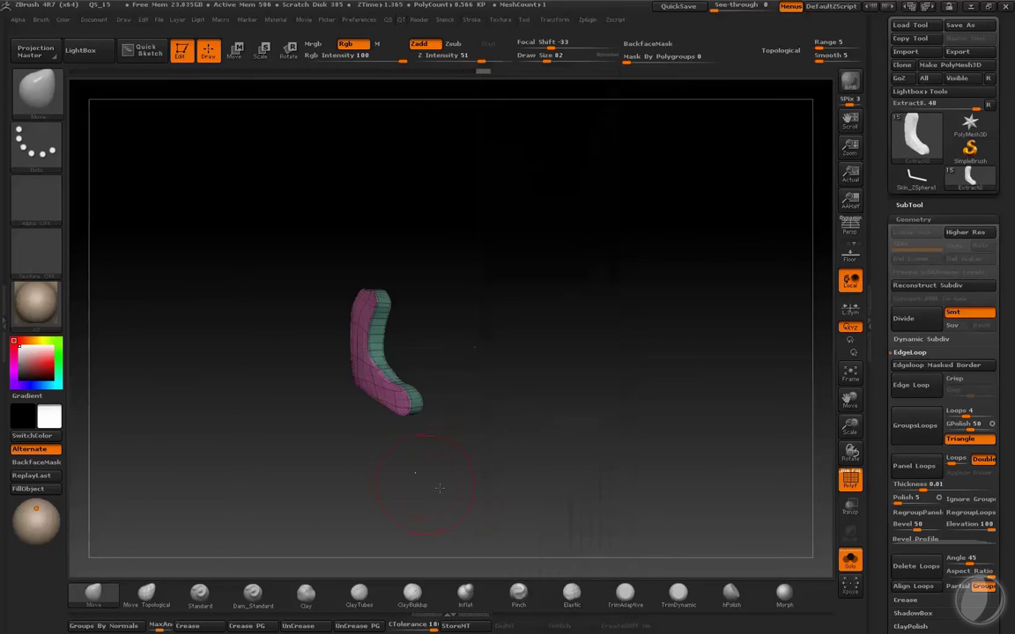
pyautogui.hotkey('shift', 'alt', 's')
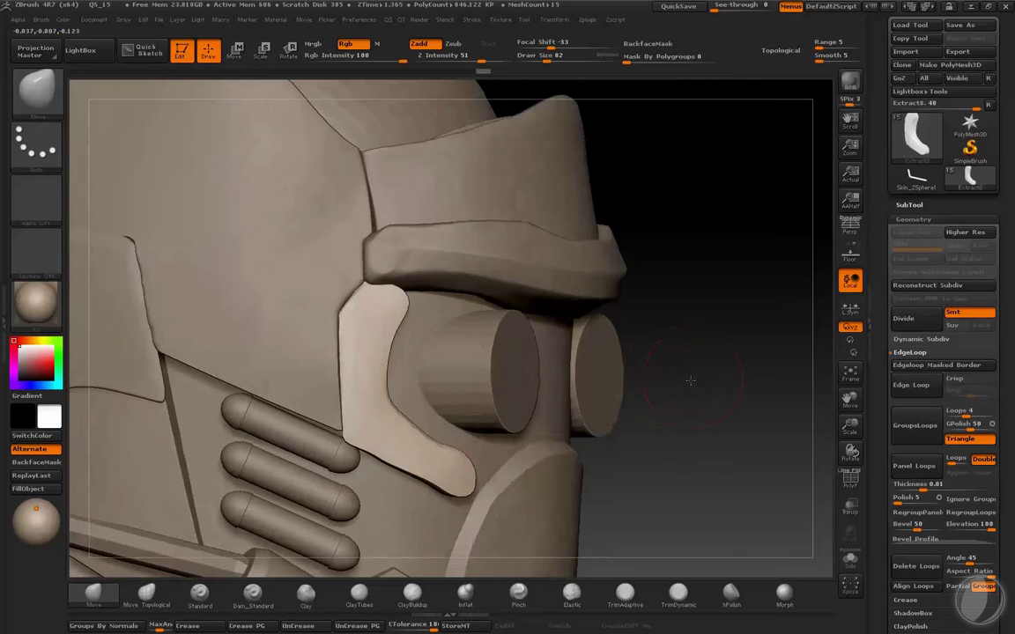
# - Slice the eye-surround plate with a SliceCurve line
pyautogui.keyDown('ctrl'); pyautogui.keyDown('shift'); pyautogui.click(37, 88); pyautogui.keyUp('shift'); pyautogui.keyUp('ctrl')
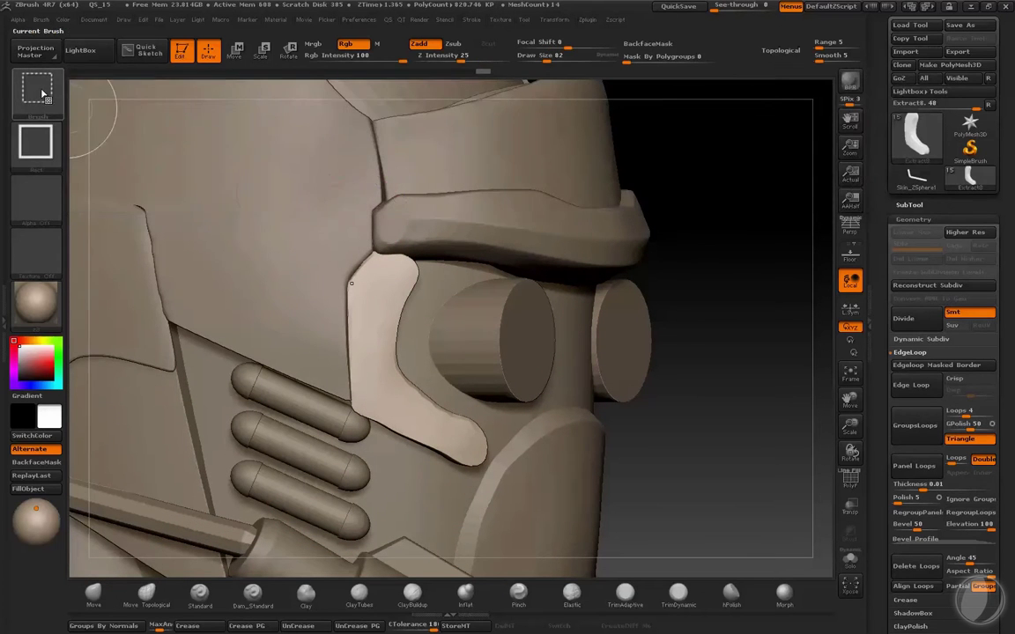
pyautogui.click(208, 108)
pyautogui.moveTo(300, 344)
pyautogui.keyDown('ctrl'); pyautogui.keyDown('shift'); pyautogui.mouseDown()
pyautogui.moveTo(225, 355)
pyautogui.moveTo(275, 370)
pyautogui.mouseUp(); pyautogui.keyUp('shift'); pyautogui.keyUp('ctrl')
pyautogui.moveTo(669, 409); pyautogui.dragTo(688, 351)
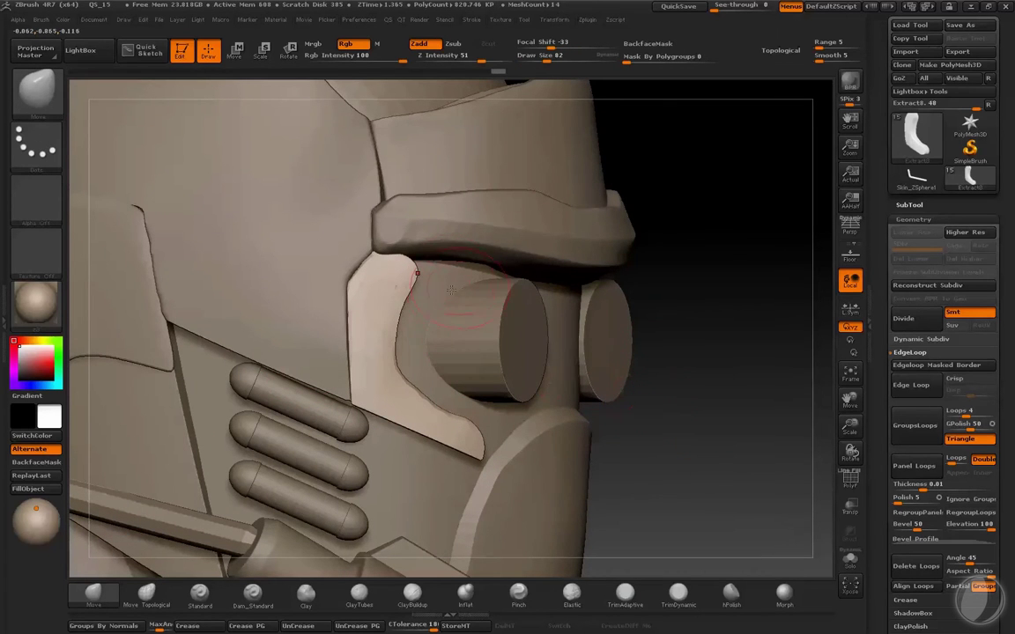
# - Reshape and smooth the ledge below the left eye lens, then pick hPolish
pyautogui.keyDown('shift'); pyautogui.moveTo(394, 357); pyautogui.dragTo(388, 370); pyautogui.keyUp('shift')
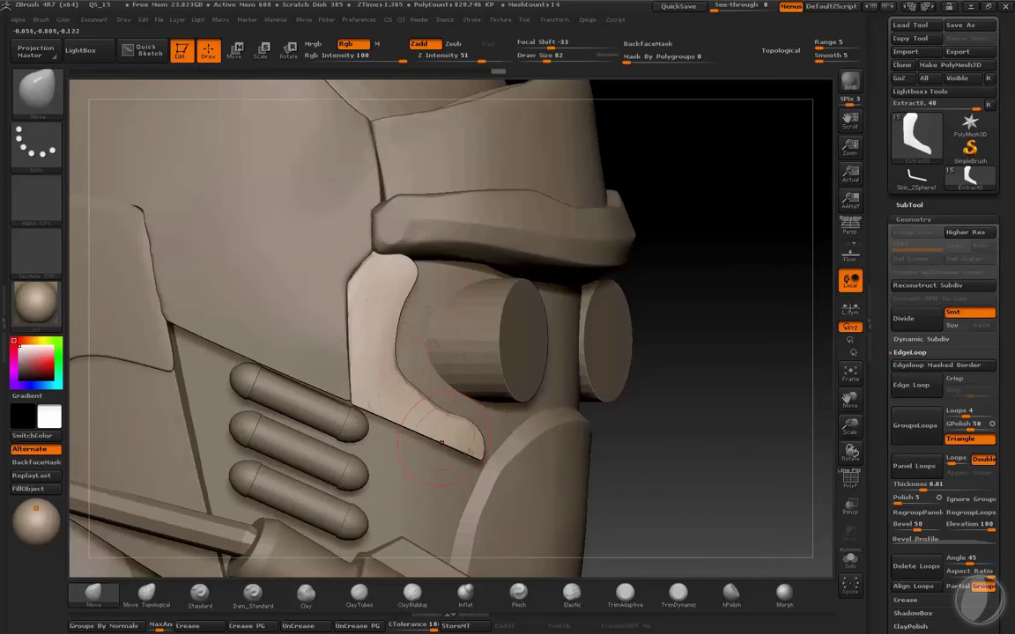
pyautogui.moveTo(687, 290)
pyautogui.mouseDown()
pyautogui.moveTo(489, 207)
pyautogui.moveTo(395, 372)
pyautogui.moveTo(708, 384)
pyautogui.moveTo(255, 490)
pyautogui.mouseUp()
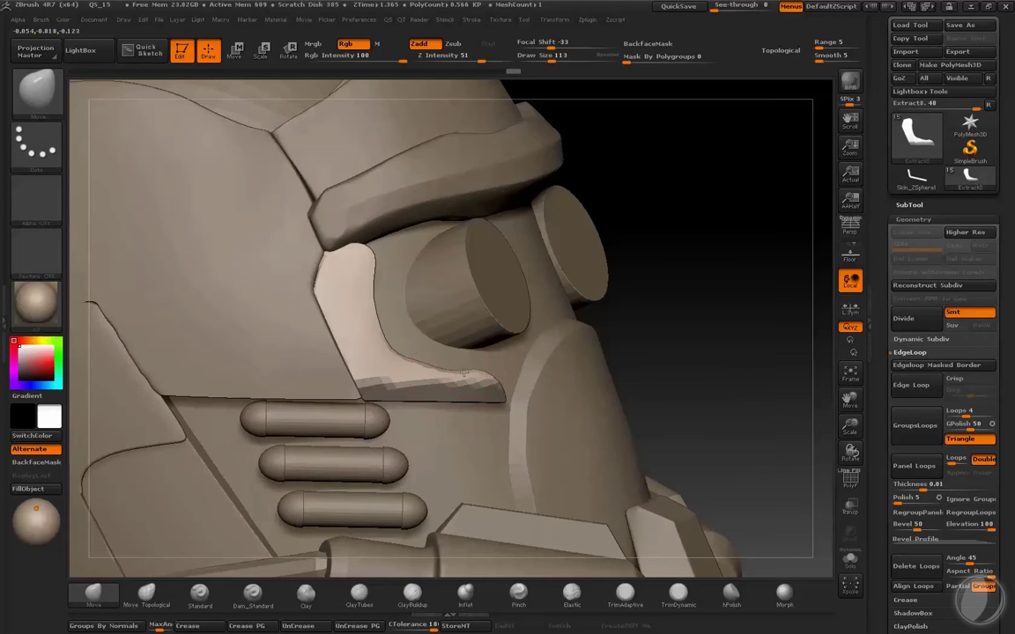
pyautogui.moveTo(379, 379)
pyautogui.mouseDown()
pyautogui.moveTo(439, 365)
pyautogui.moveTo(326, 290)
pyautogui.mouseUp()
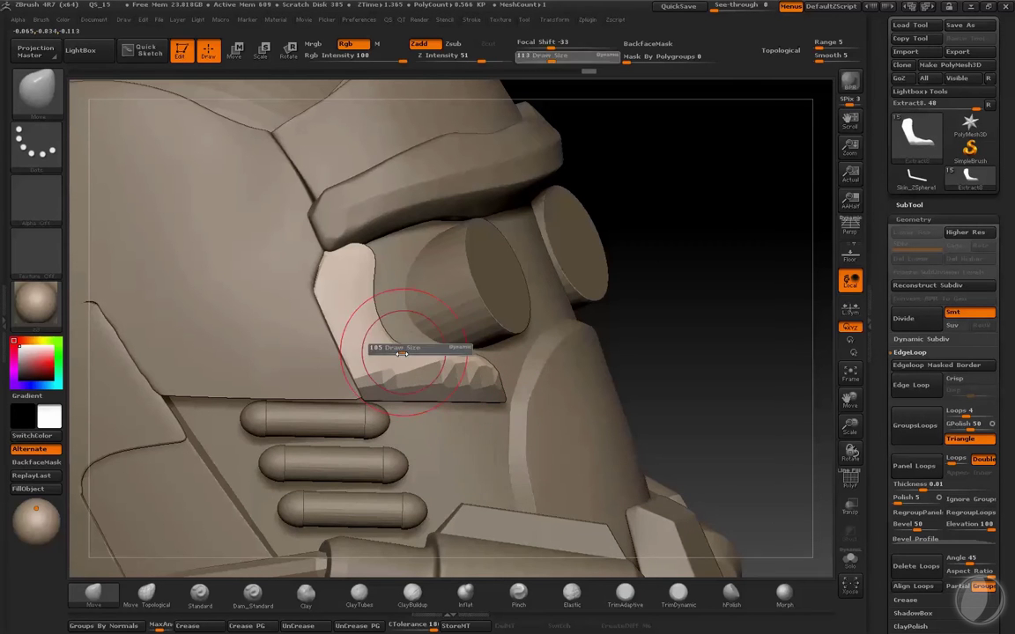
pyautogui.moveTo(362, 340)
pyautogui.mouseDown()
pyautogui.moveTo(317, 273)
pyautogui.moveTo(395, 338)
pyautogui.moveTo(335, 299)
pyautogui.moveTo(344, 290)
pyautogui.mouseUp()
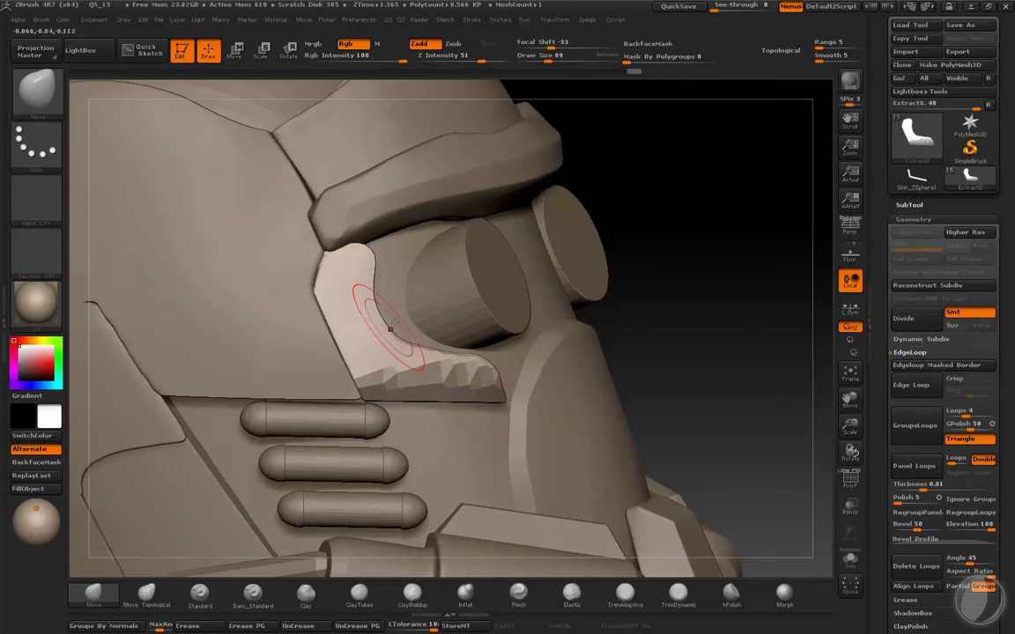
pyautogui.keyDown('shift'); pyautogui.moveTo(326, 339); pyautogui.dragTo(449, 353); pyautogui.keyUp('shift')
pyautogui.moveTo(721, 317)
pyautogui.mouseDown()
pyautogui.moveTo(745, 327)
pyautogui.moveTo(690, 403)
pyautogui.mouseUp()
pyautogui.click(731, 592)
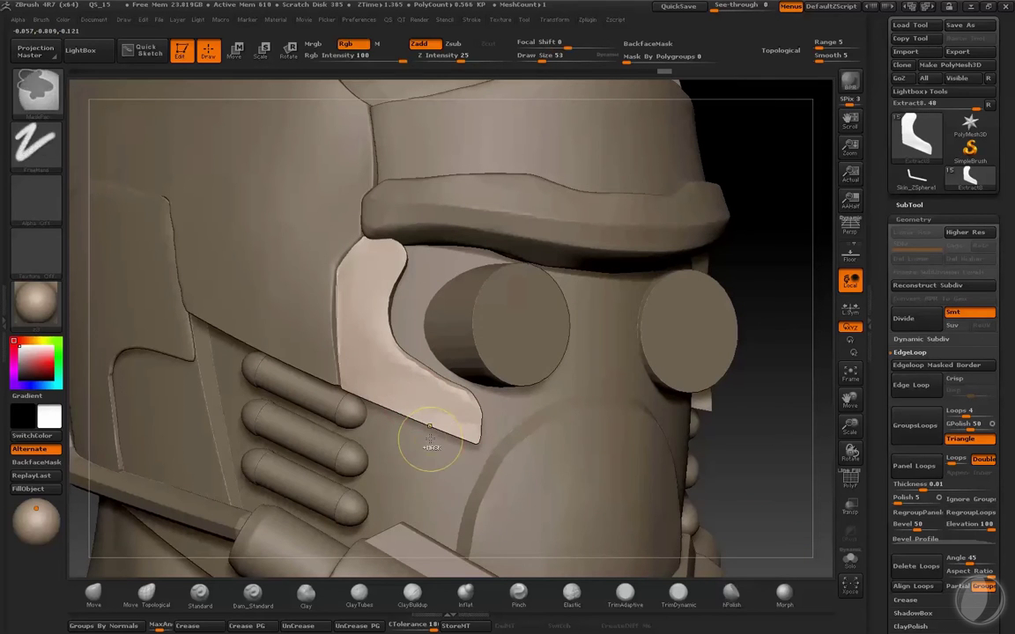
# - Subdivide the plate once and toggle Solo to inspect it against the helmet
pyautogui.press('d')
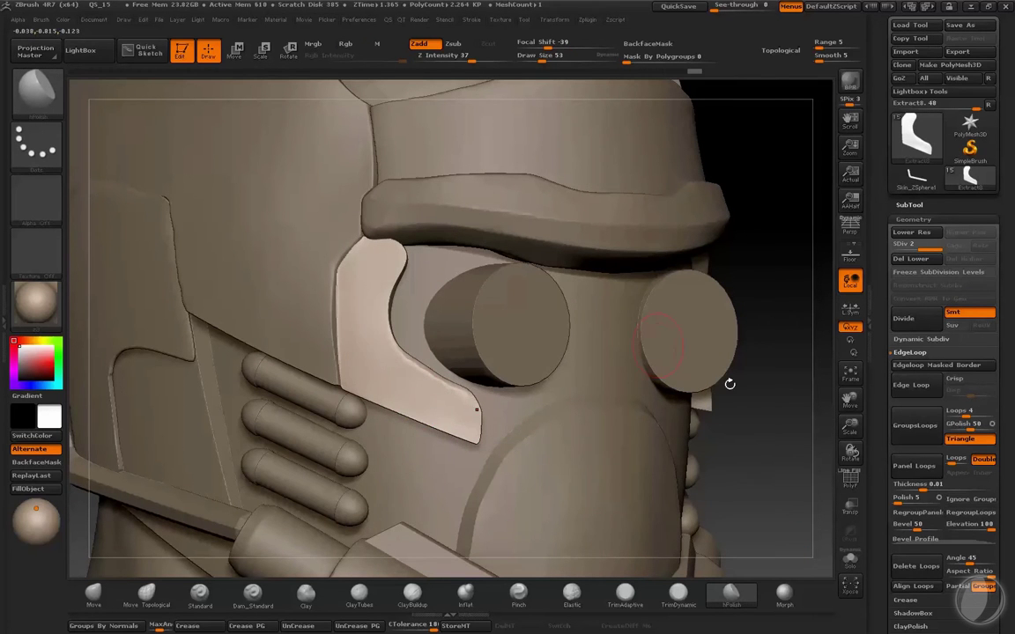
pyautogui.hotkey('ctrl', 'shift', 's')
pyautogui.moveTo(691, 377); pyautogui.dragTo(691, 388)
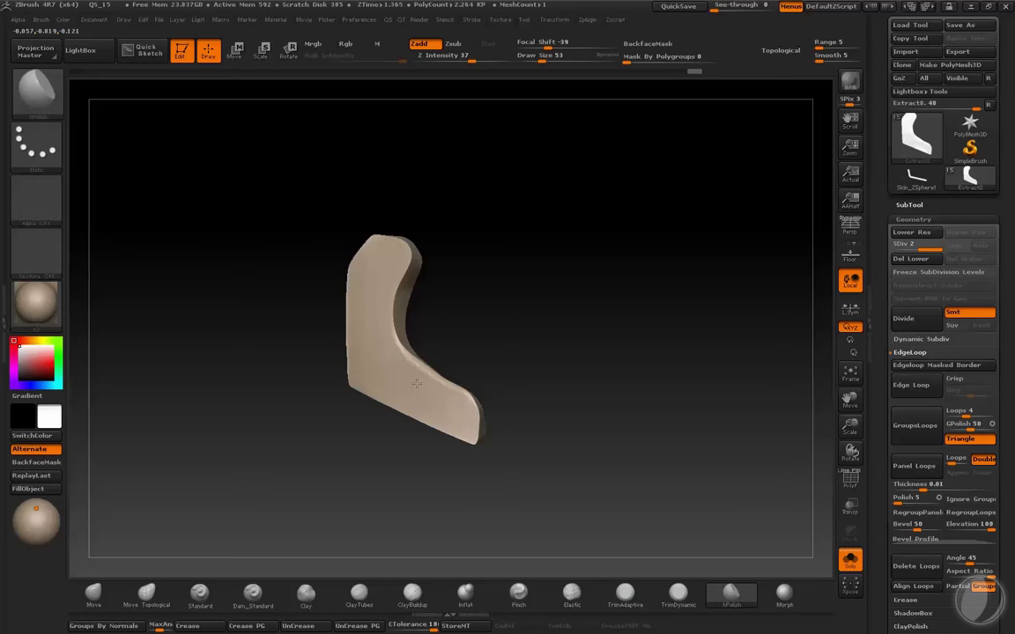
pyautogui.moveTo(372, 445); pyautogui.dragTo(370, 268)
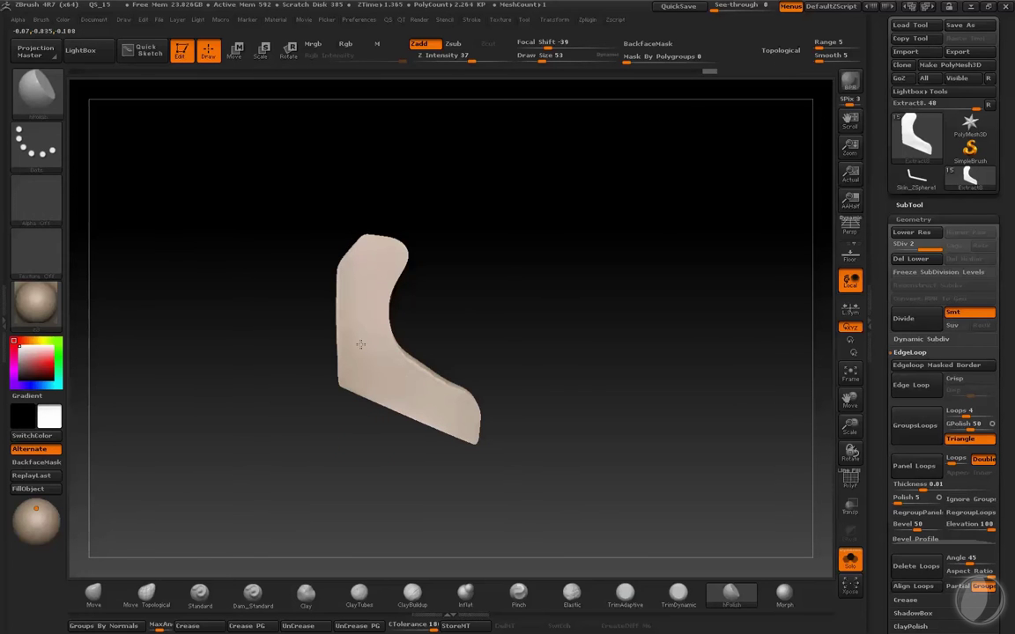
pyautogui.hotkey('ctrl', 'shift', 's')
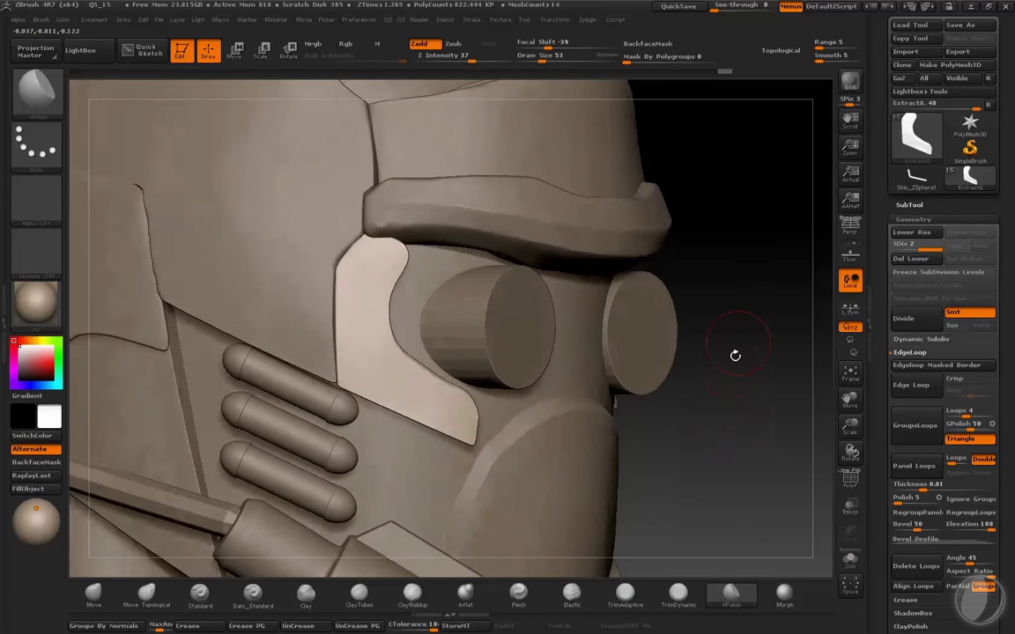
pyautogui.hotkey('ctrl', 'shift', 's')
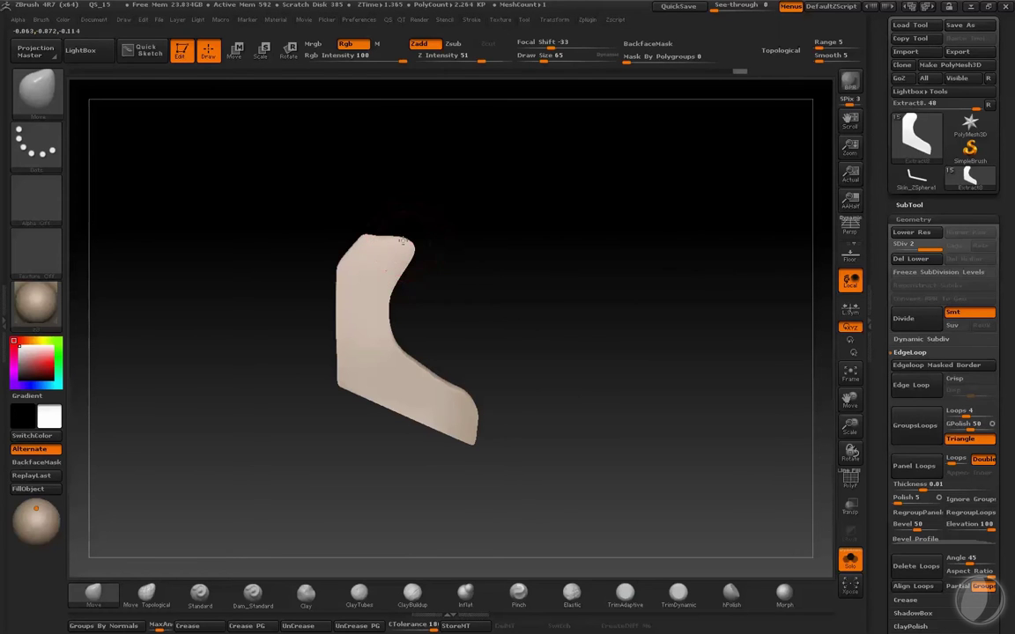
pyautogui.hotkey('ctrl', 'shift', 's')
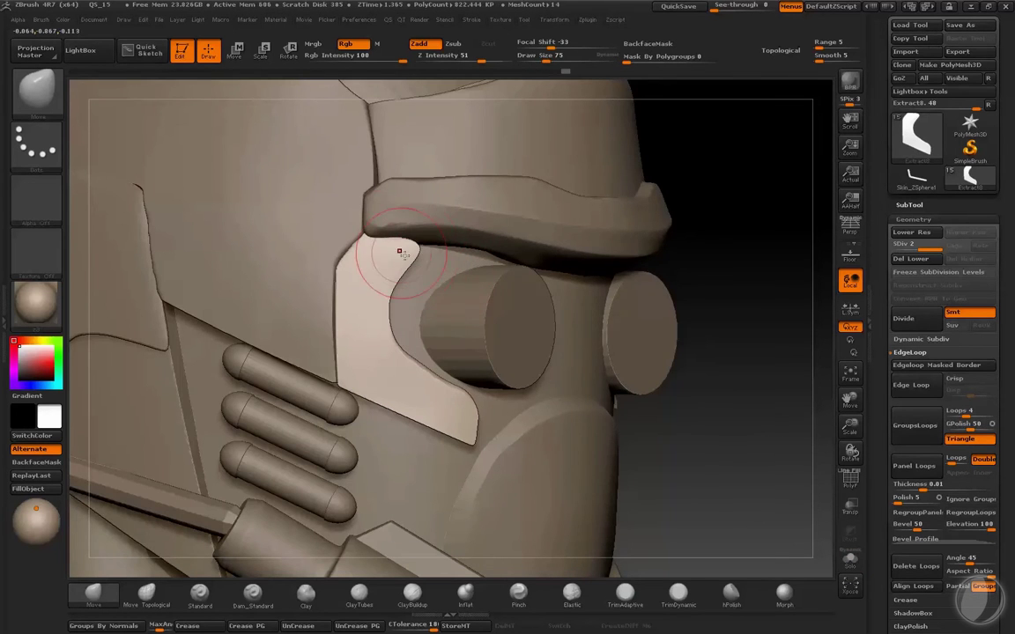
pyautogui.press(']')
pyautogui.press(']')
pyautogui.press(']')
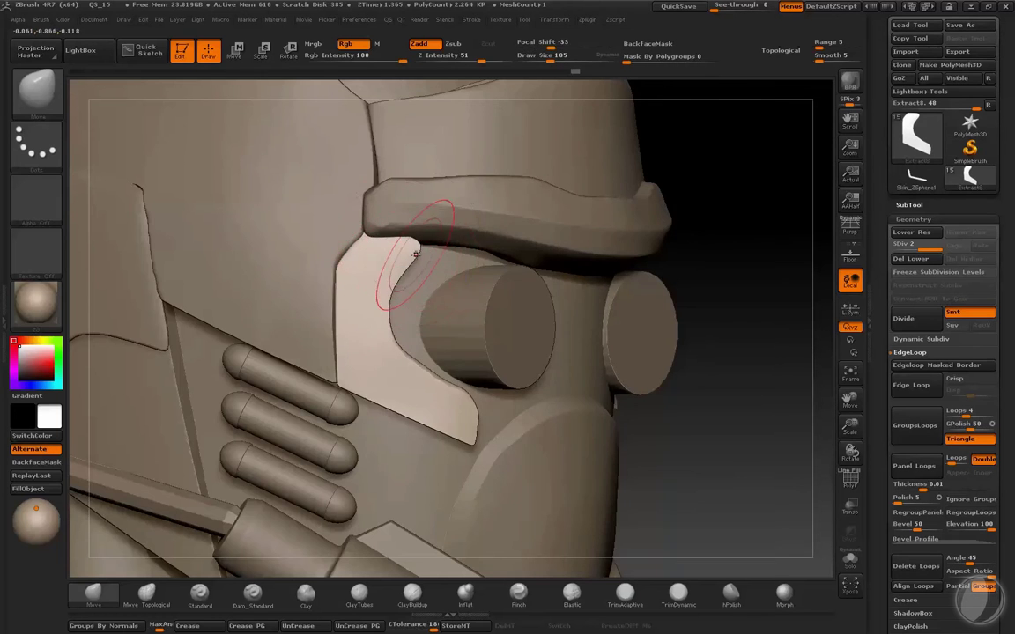
pyautogui.hotkey('ctrl', 'shift', 's')
pyautogui.press('s')
pyautogui.hotkey('ctrl', 'shift', 's')
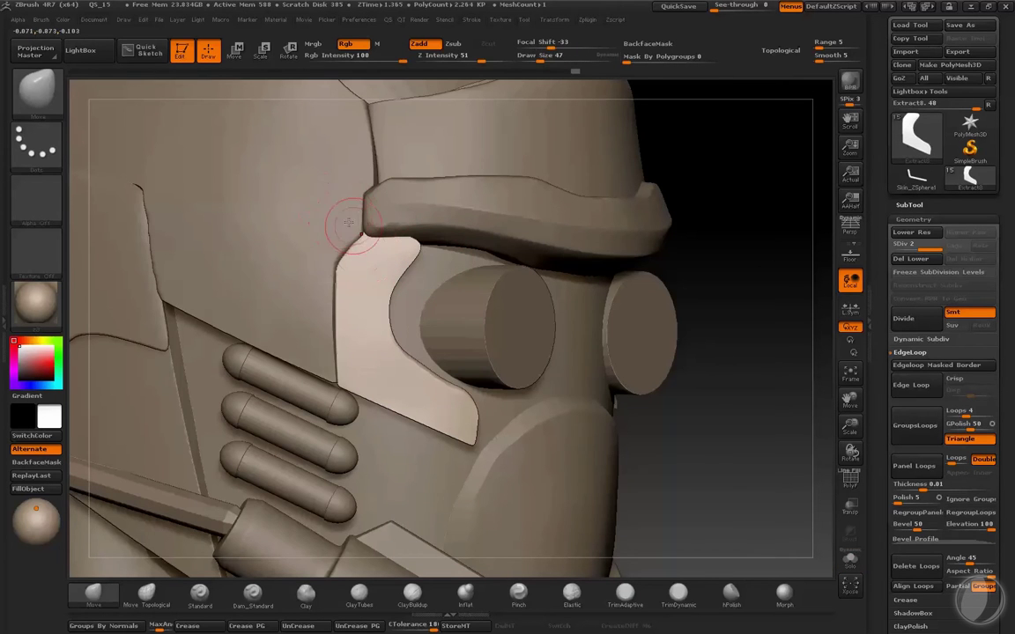
# - Clip off the plate's top corner with ClipCurve so it tucks under the brow strip
pyautogui.hotkey('ctrl', 'shift')
pyautogui.keyDown('ctrl'); pyautogui.keyDown('shift'); pyautogui.moveTo(365, 240); pyautogui.dragTo(357, 262); pyautogui.keyUp('shift'); pyautogui.keyUp('ctrl')
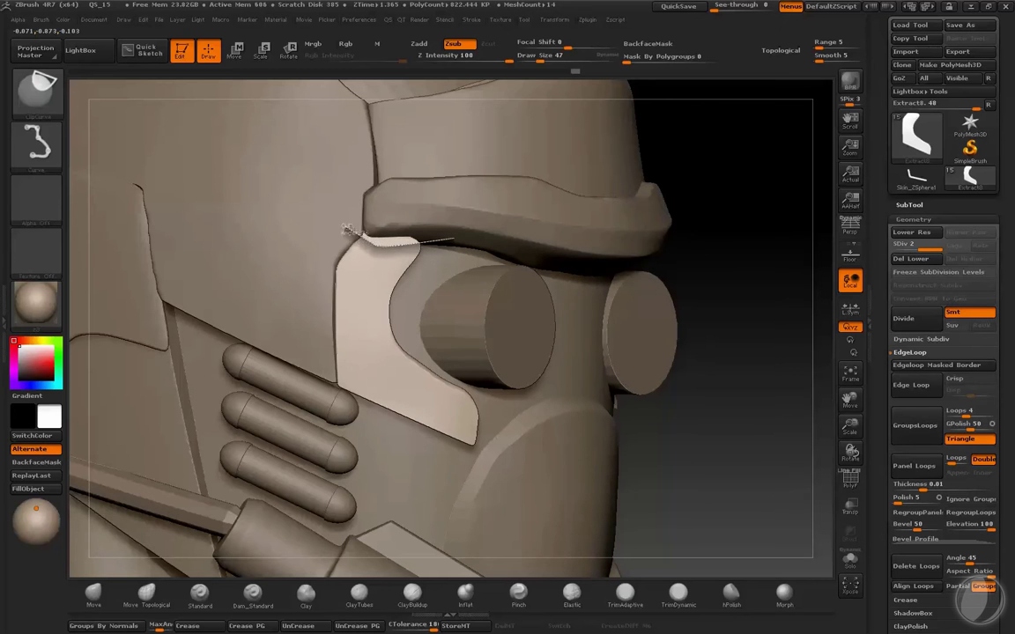
pyautogui.keyDown('ctrl'); pyautogui.keyDown('shift'); pyautogui.moveTo(354, 234); pyautogui.dragTo(356, 236); pyautogui.keyUp('shift'); pyautogui.keyUp('ctrl')
pyautogui.keyDown('ctrl'); pyautogui.keyDown('shift'); pyautogui.moveTo(436, 237); pyautogui.dragTo(389, 240); pyautogui.keyUp('shift'); pyautogui.keyUp('ctrl')
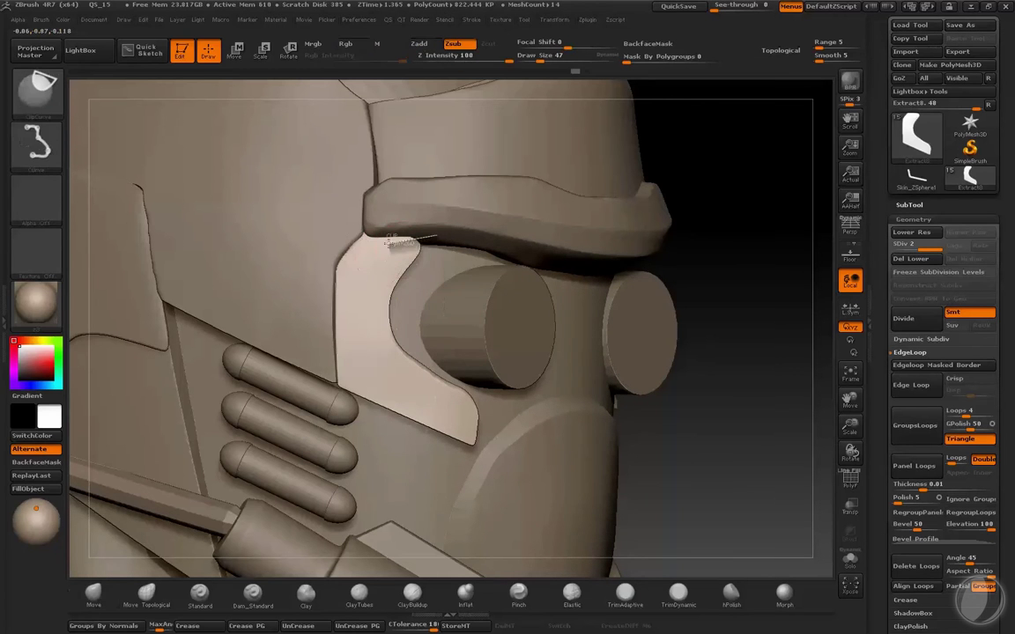
pyautogui.keyDown('ctrl'); pyautogui.keyDown('shift'); pyautogui.moveTo(483, 256); pyautogui.dragTo(364, 239); pyautogui.keyUp('shift'); pyautogui.keyUp('ctrl')
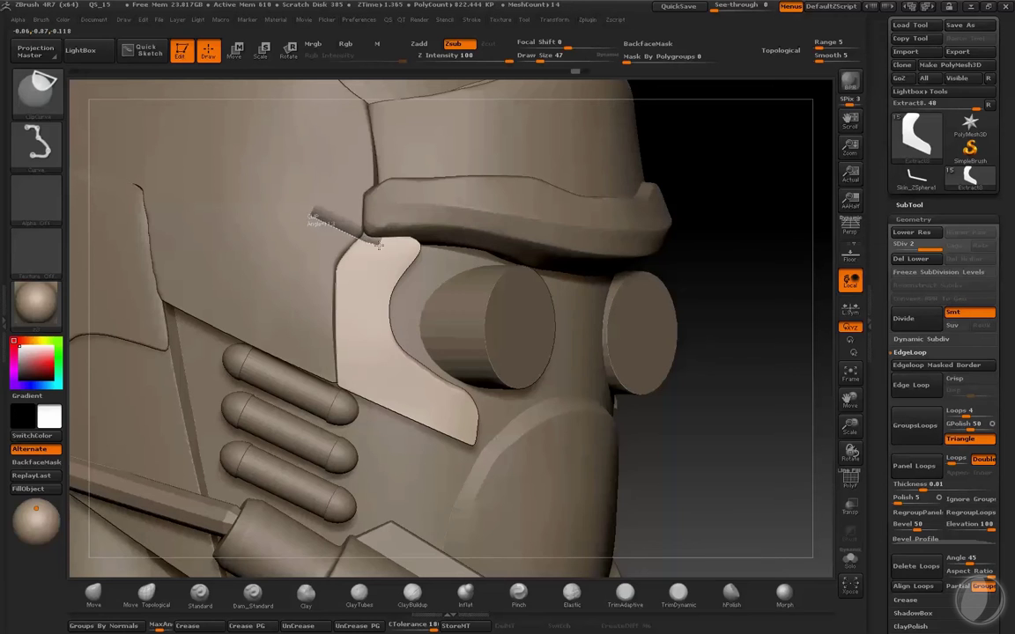
pyautogui.keyDown('ctrl'); pyautogui.keyDown('shift'); pyautogui.moveTo(433, 233); pyautogui.dragTo(451, 248); pyautogui.keyUp('shift'); pyautogui.keyUp('ctrl')
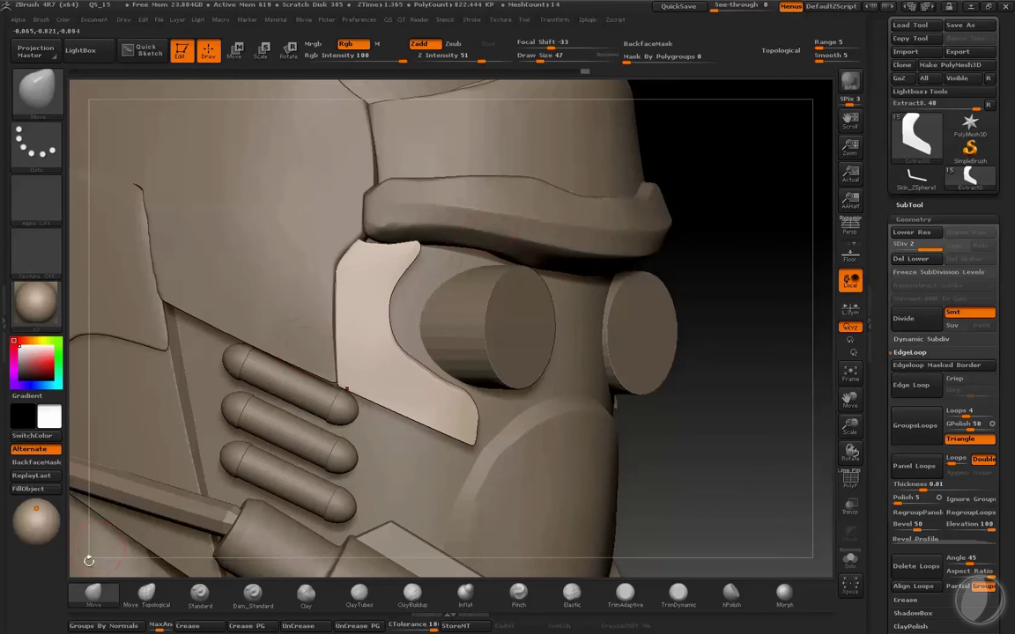
pyautogui.press('b')
pyautogui.press('Escape')
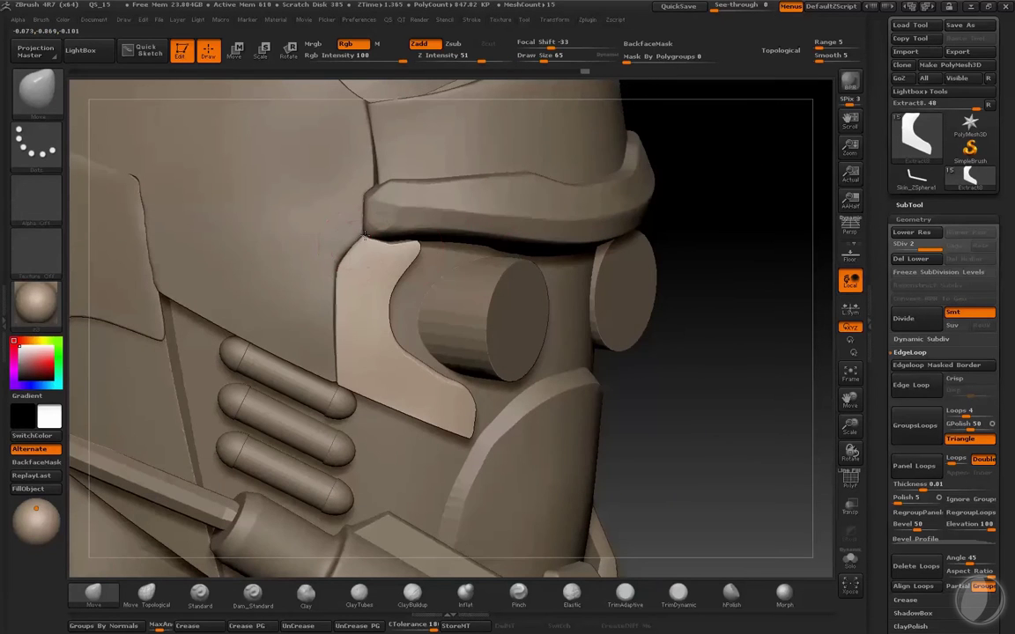
# - Review the trimmed plate from front and three-quarter views while resizing the Move brush
pyautogui.moveTo(691, 301); pyautogui.dragTo(484, 256)
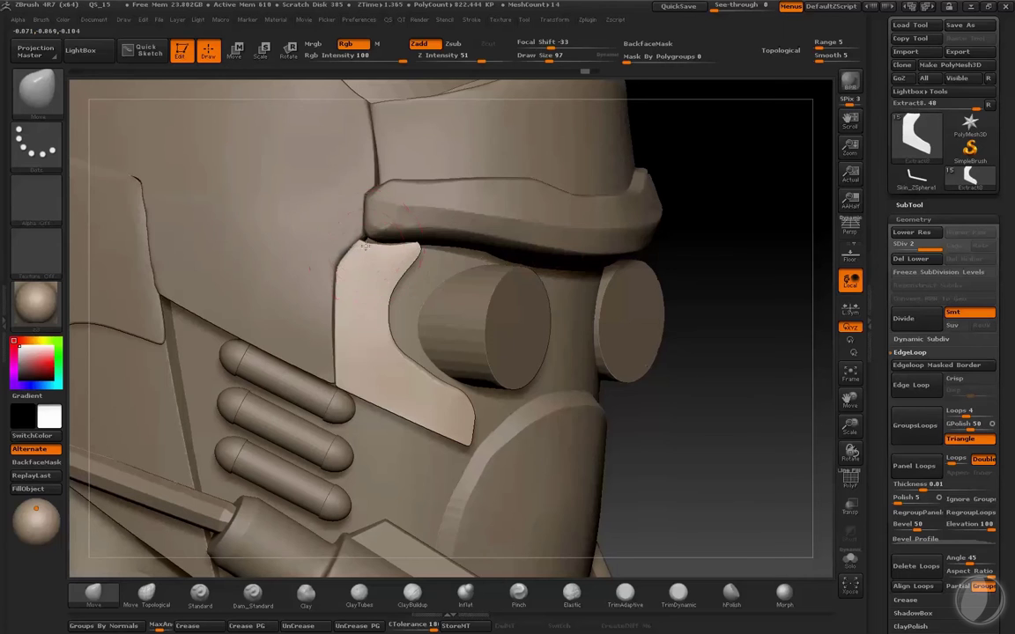
pyautogui.press('[')
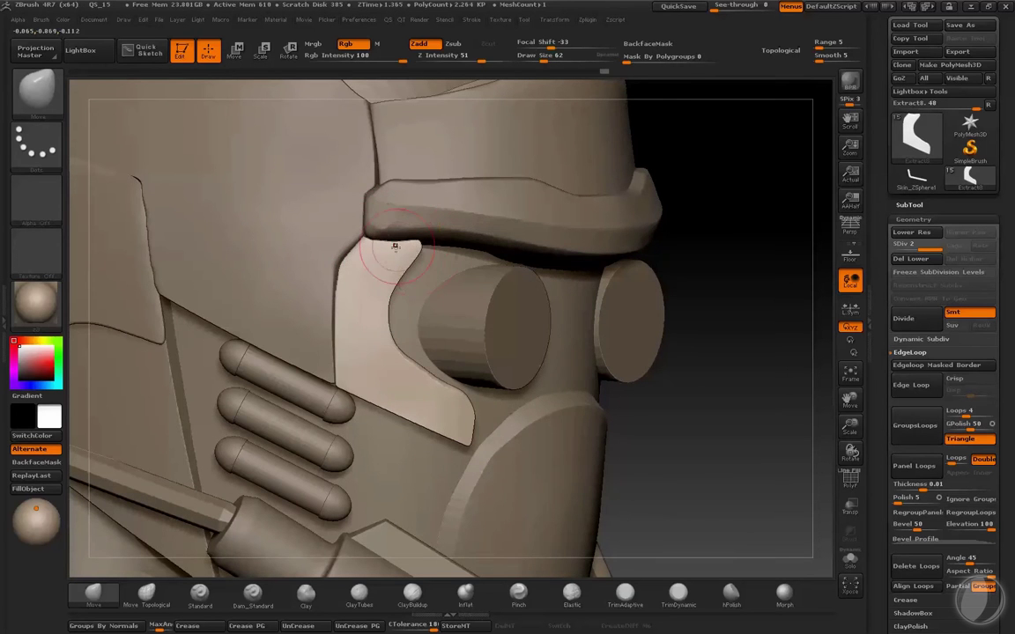
pyautogui.moveTo(756, 329); pyautogui.dragTo(344, 273)
pyautogui.press('s')
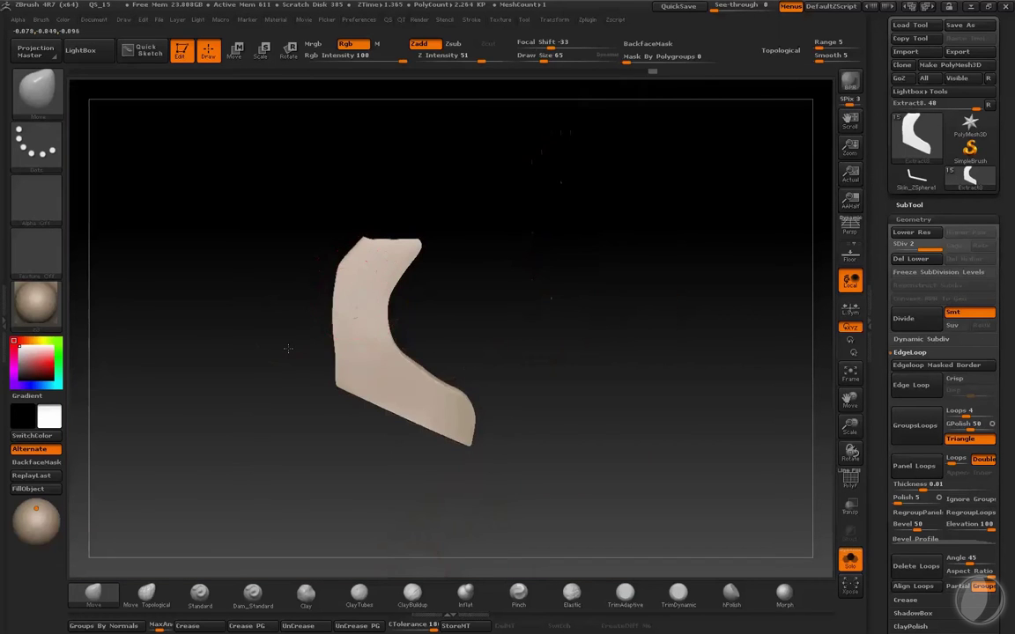
pyautogui.moveTo(412, 229)
pyautogui.mouseDown()
pyautogui.moveTo(328, 370)
pyautogui.moveTo(347, 283)
pyautogui.mouseUp()
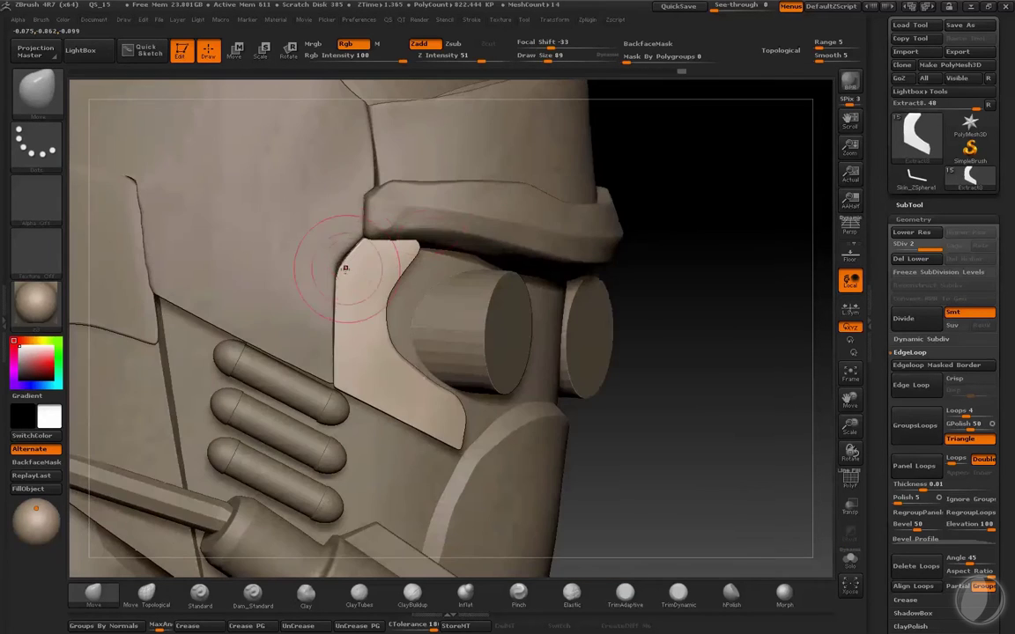
pyautogui.moveTo(341, 297); pyautogui.dragTo(335, 325)
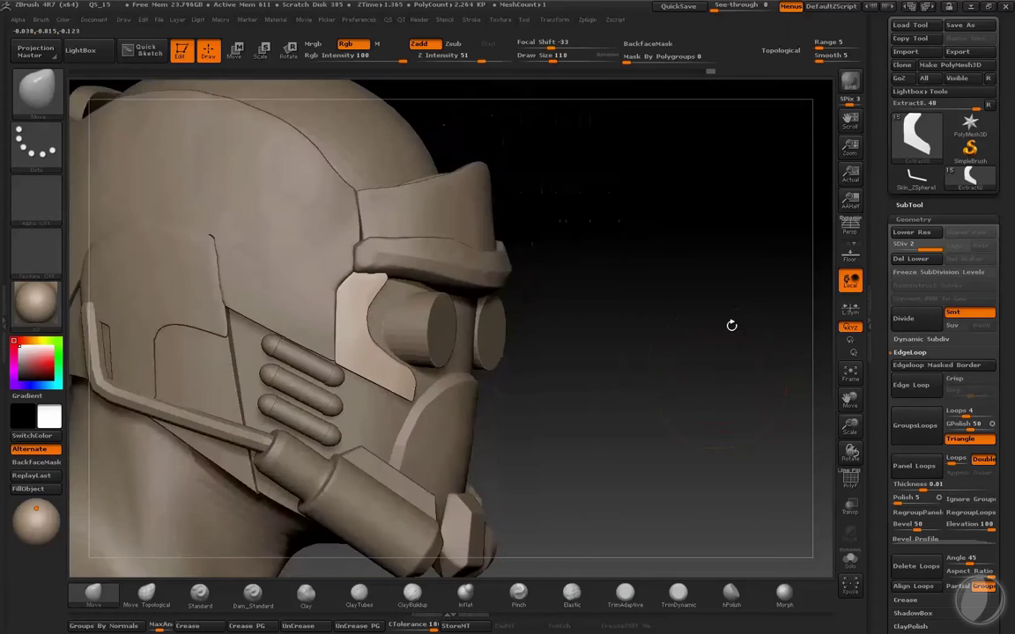
pyautogui.moveTo(731, 324); pyautogui.dragTo(240, 394)
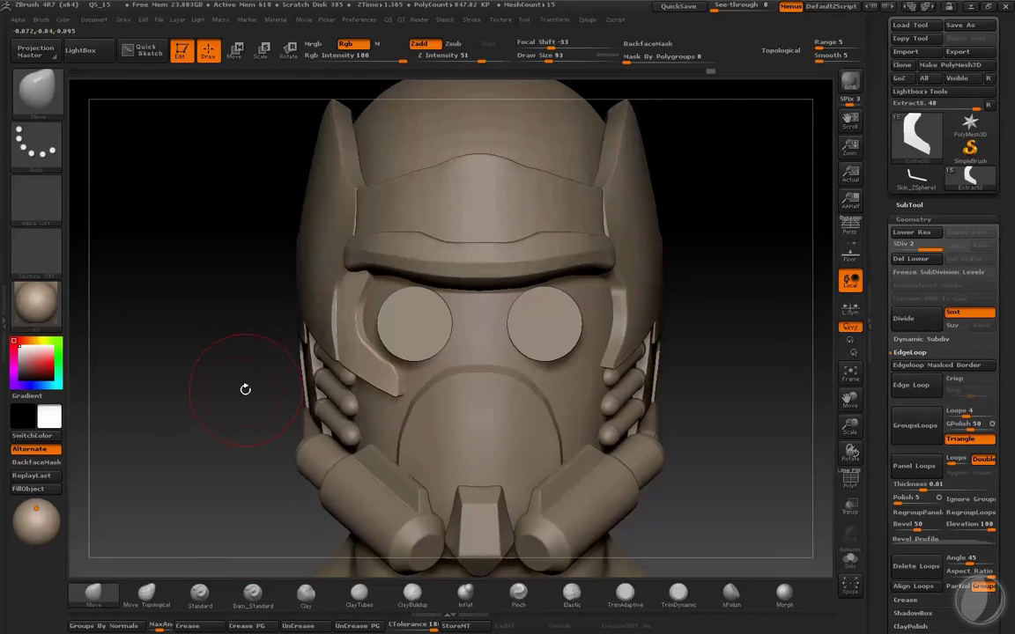
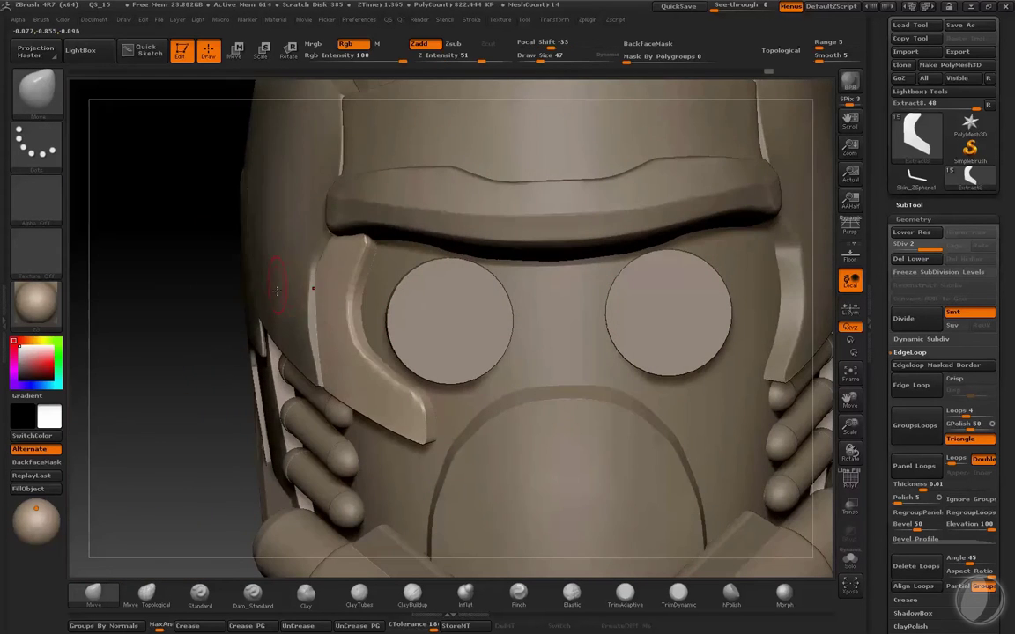
# - Select the helmet shell and switch to the hPolish brush at a smaller draw size
pyautogui.keyDown('alt'); pyautogui.click(282, 309); pyautogui.keyUp('alt')
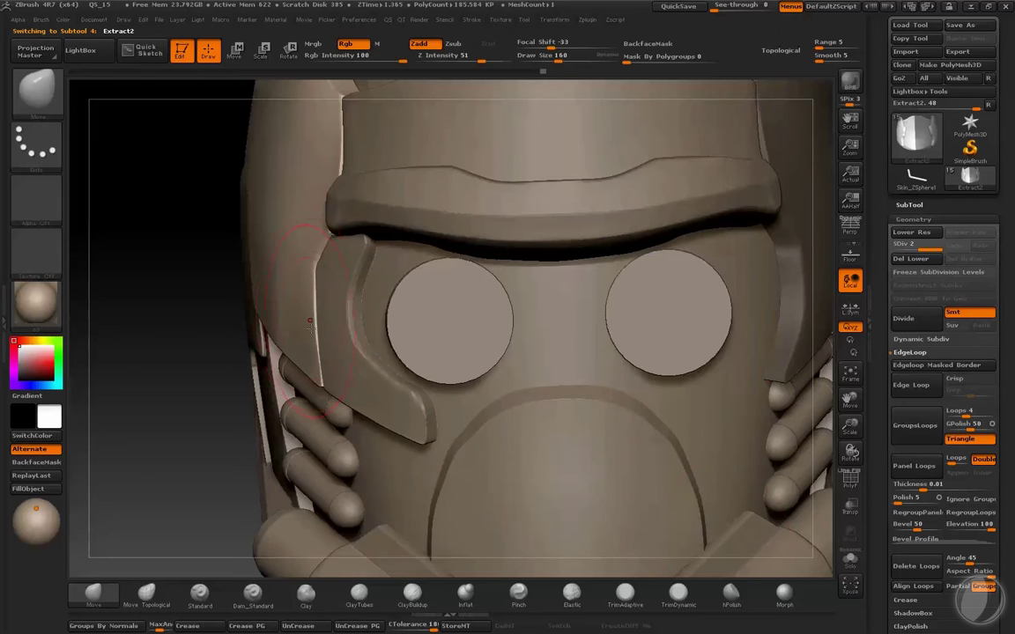
pyautogui.press('b')
pyautogui.press('h')
pyautogui.press('p')
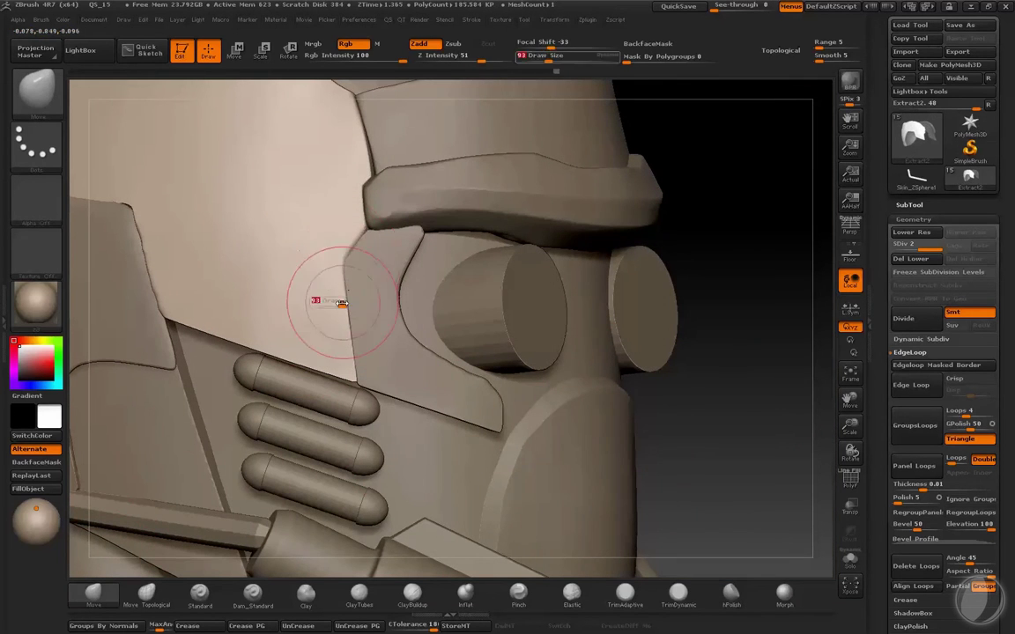
pyautogui.press('[')
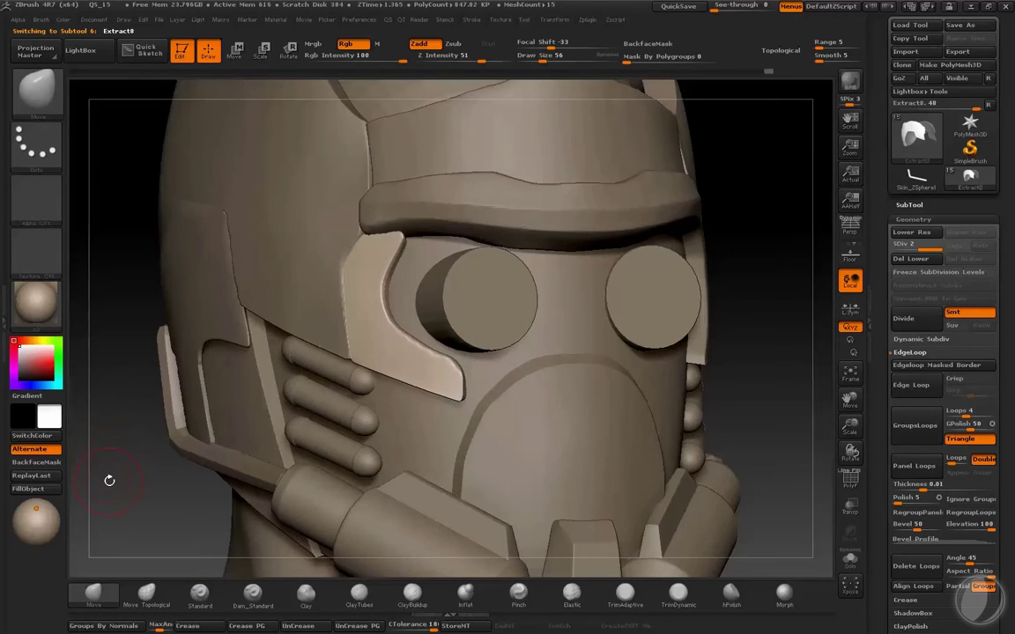
# - Turn to a three-quarter view around the eye and select the eye-frame plate Extract8
pyautogui.moveTo(112, 478); pyautogui.dragTo(352, 310)
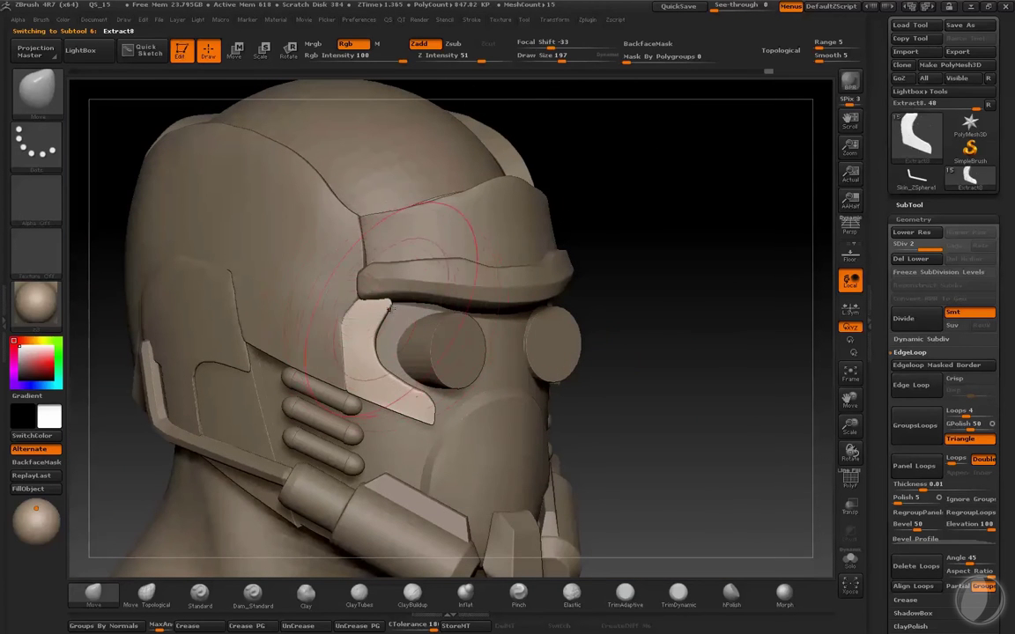
pyautogui.press(']')
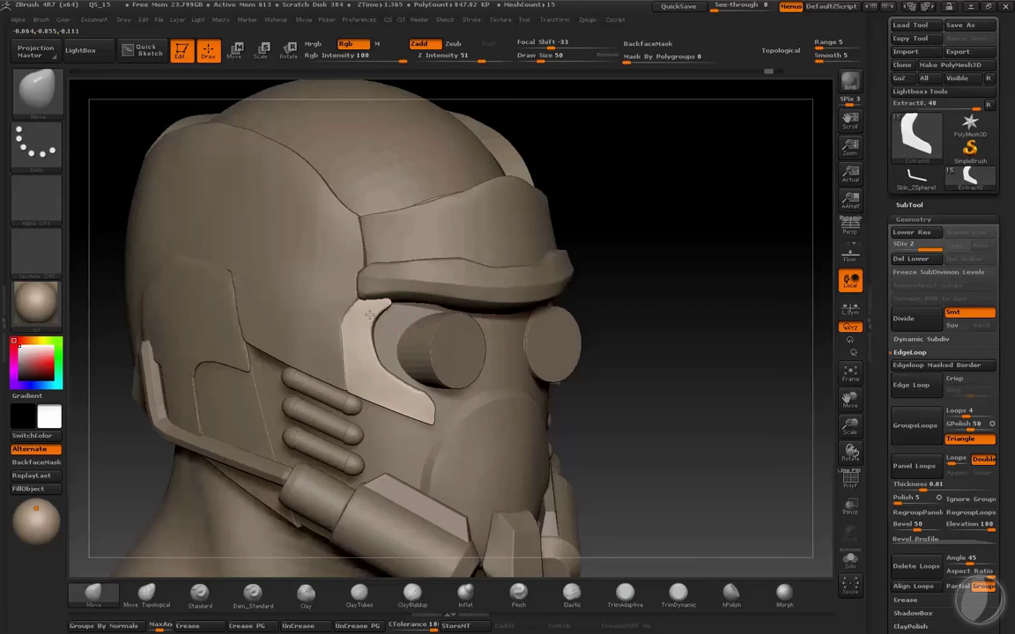
pyautogui.moveTo(670, 264); pyautogui.dragTo(641, 240)
pyautogui.keyDown('alt'); pyautogui.click(378, 370); pyautogui.keyUp('alt')
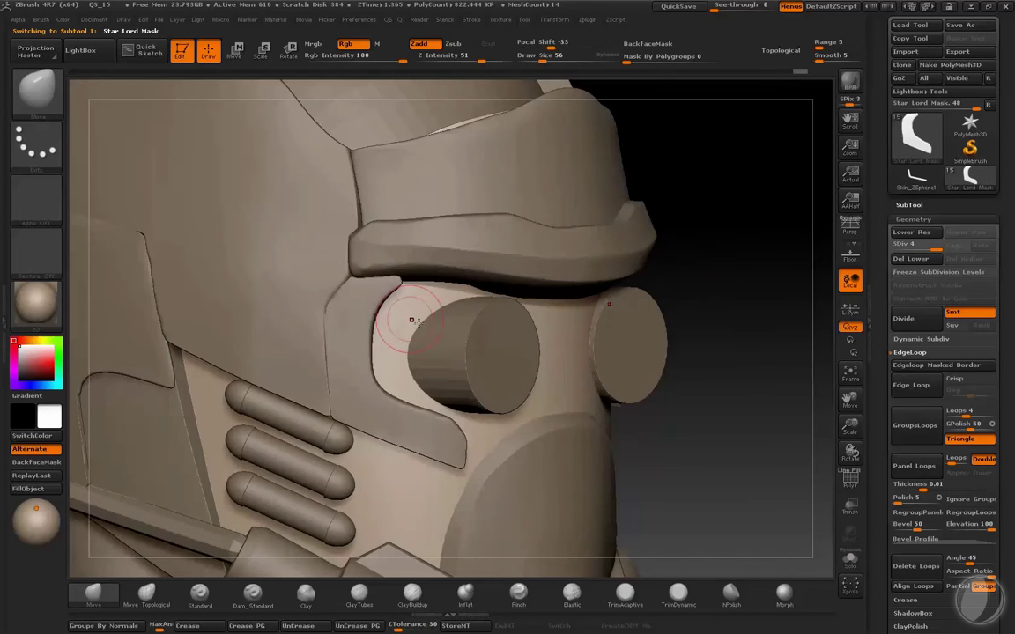
# - Select the eye-frame plate Extract8, reduce the brush size, and view it in Solo
pyautogui.keyDown('alt'); pyautogui.click(377, 293); pyautogui.keyUp('alt')
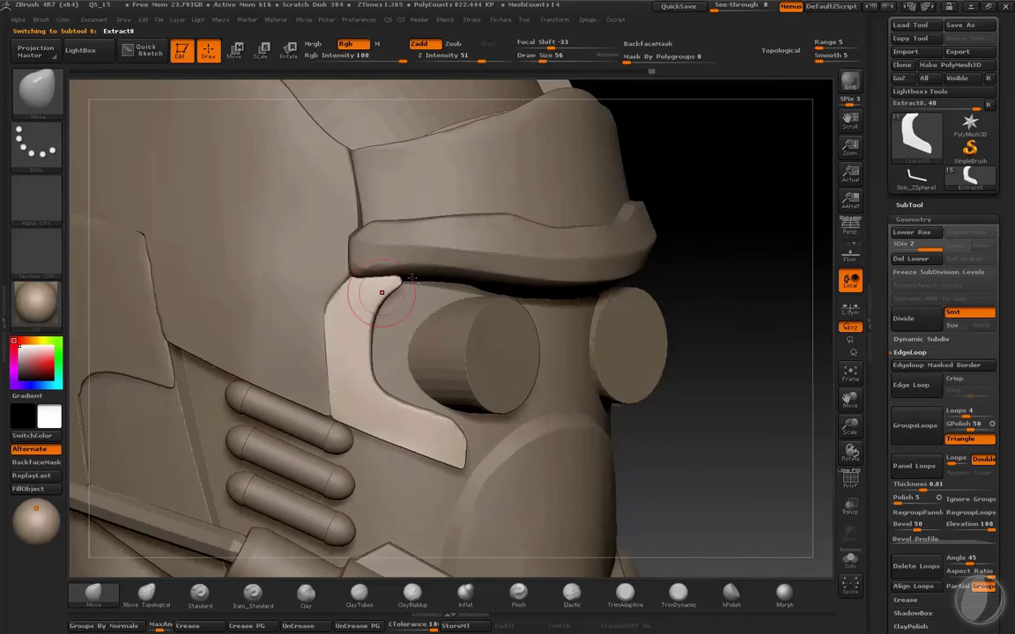
pyautogui.moveTo(642, 185); pyautogui.dragTo(720, 199)
pyautogui.press('s')
pyautogui.moveTo(350, 347); pyautogui.dragTo(340, 346)
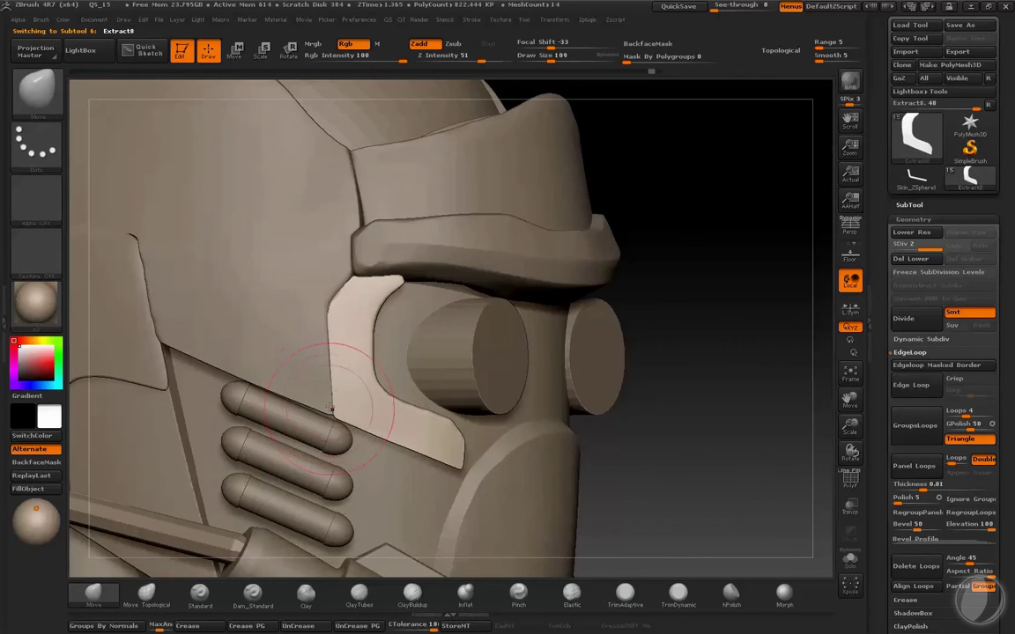
pyautogui.hotkey('ctrl', 'shift', 'f')
pyautogui.keyDown('ctrl'); pyautogui.keyDown('shift'); pyautogui.moveTo(335, 459); pyautogui.dragTo(311, 246); pyautogui.keyUp('shift'); pyautogui.keyUp('ctrl')
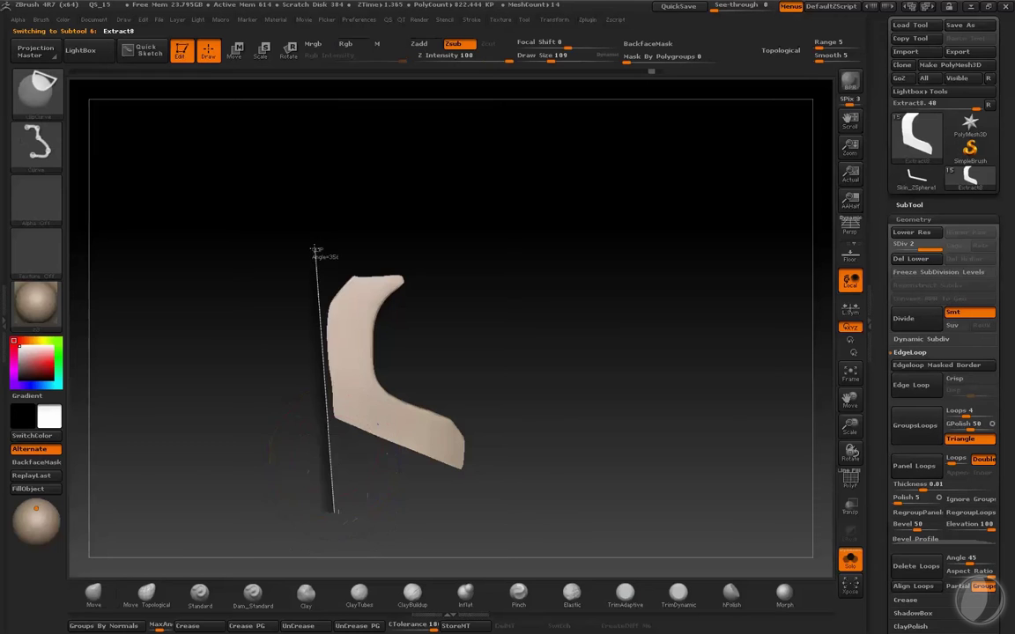
pyautogui.moveTo(311, 447); pyautogui.dragTo(711, 487)
# - Clip the plate's edge and chamfer its upper-left corner with ClipCurve cuts
pyautogui.moveTo(584, 564)
pyautogui.keyDown('ctrl'); pyautogui.keyDown('shift'); pyautogui.mouseDown()
pyautogui.moveTo(333, 306)
pyautogui.moveTo(327, 312)
pyautogui.mouseUp(); pyautogui.keyUp('shift'); pyautogui.keyUp('ctrl')
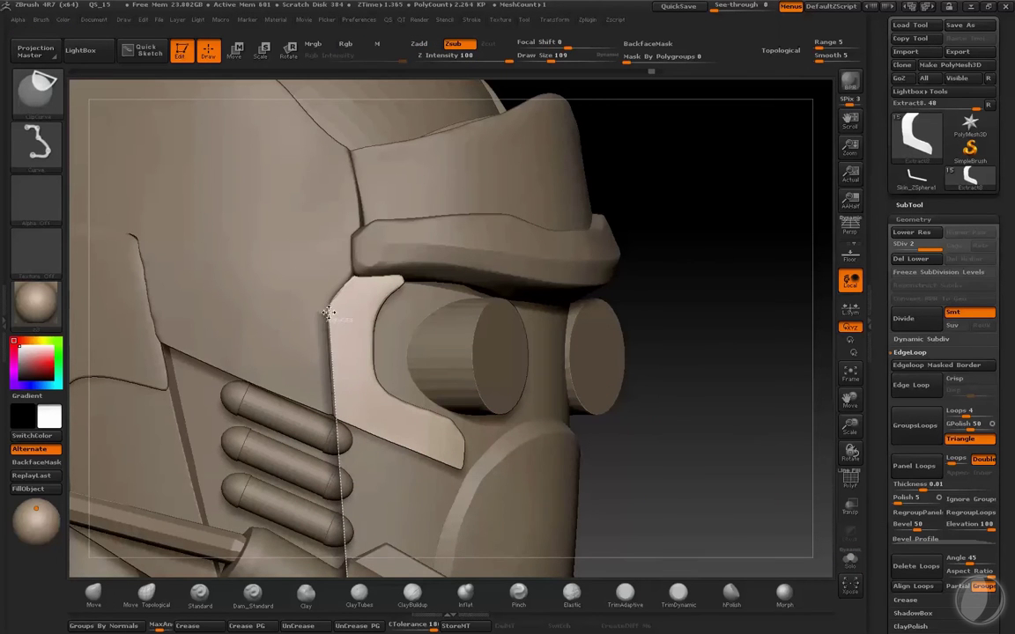
pyautogui.keyDown('ctrl'); pyautogui.keyDown('shift'); pyautogui.moveTo(324, 253); pyautogui.dragTo(326, 251); pyautogui.keyUp('shift'); pyautogui.keyUp('ctrl')
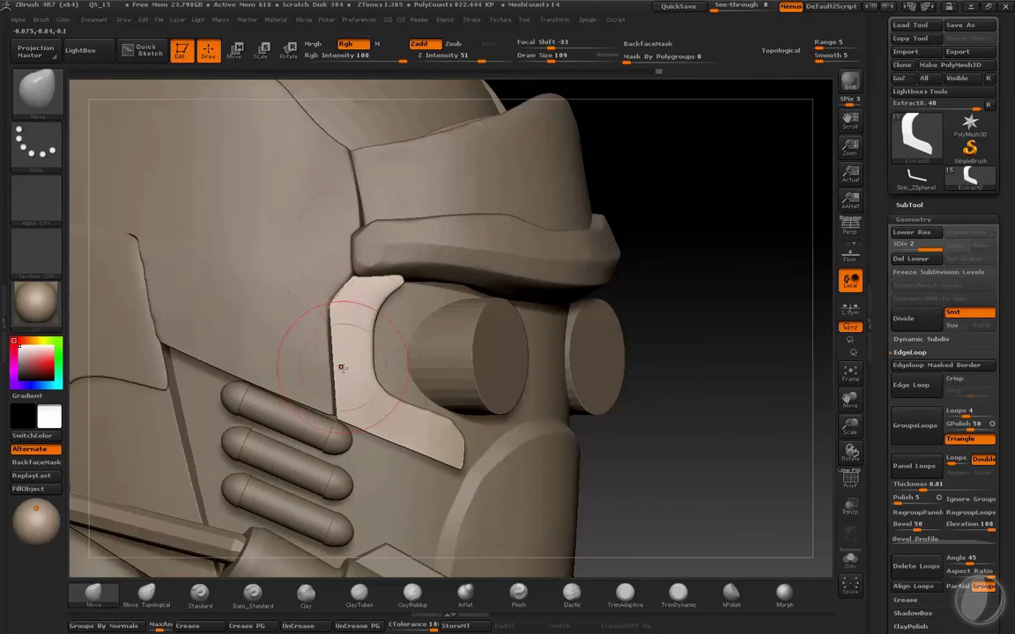
pyautogui.moveTo(634, 357); pyautogui.dragTo(671, 396)
pyautogui.moveTo(310, 524)
pyautogui.keyDown('ctrl'); pyautogui.keyDown('shift'); pyautogui.mouseDown()
pyautogui.moveTo(302, 294)
pyautogui.moveTo(328, 295)
pyautogui.moveTo(328, 272)
pyautogui.mouseUp(); pyautogui.keyUp('shift'); pyautogui.keyUp('ctrl')
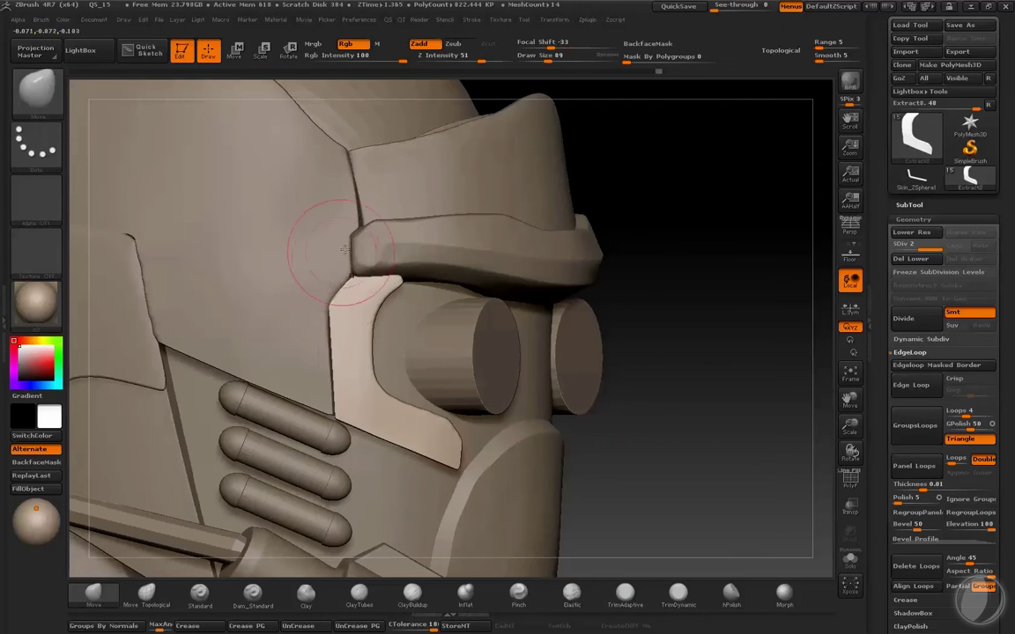
pyautogui.keyDown('ctrl'); pyautogui.keyDown('shift'); pyautogui.moveTo(322, 328); pyautogui.dragTo(407, 211); pyautogui.keyUp('shift'); pyautogui.keyUp('ctrl')
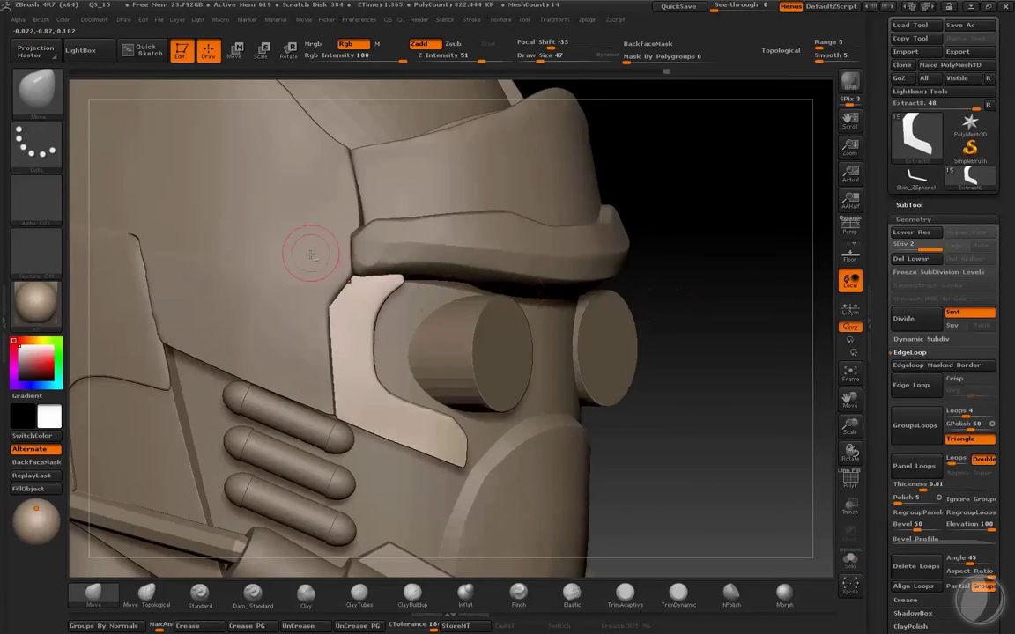
# - Select the helmet shell Extract2 and trim its front edge along a diagonal ClipCurve cut
pyautogui.keyDown('alt'); pyautogui.click(551, 287); pyautogui.keyUp('alt')
pyautogui.moveTo(550, 287)
pyautogui.mouseDown()
pyautogui.moveTo(676, 261)
pyautogui.moveTo(448, 267)
pyautogui.mouseUp()
pyautogui.keyDown('ctrl'); pyautogui.keyDown('shift'); pyautogui.moveTo(385, 227); pyautogui.dragTo(324, 309); pyautogui.keyUp('shift'); pyautogui.keyUp('ctrl')
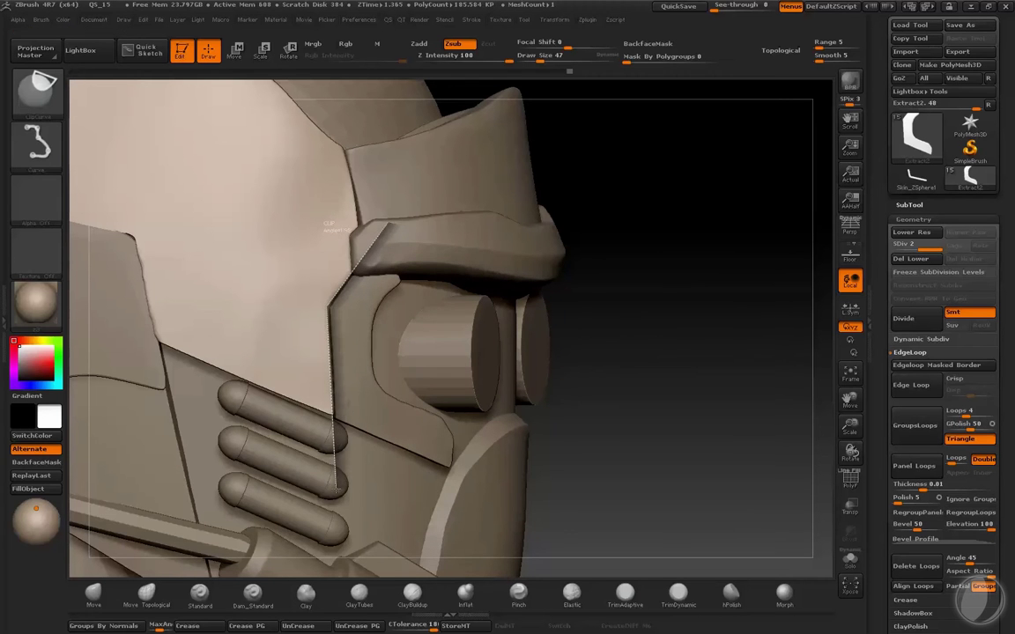
pyautogui.keyDown('ctrl'); pyautogui.keyDown('shift'); pyautogui.moveTo(324, 306); pyautogui.dragTo(304, 439); pyautogui.keyUp('shift'); pyautogui.keyUp('ctrl')
pyautogui.moveTo(664, 308)
pyautogui.mouseDown()
pyautogui.moveTo(335, 272)
pyautogui.moveTo(516, 389)
pyautogui.moveTo(677, 405)
pyautogui.mouseUp()
# - Check the shell's wireframe and polygroups with PolyF from a close side view
pyautogui.hotkey('shift', 'f')
pyautogui.press('space')
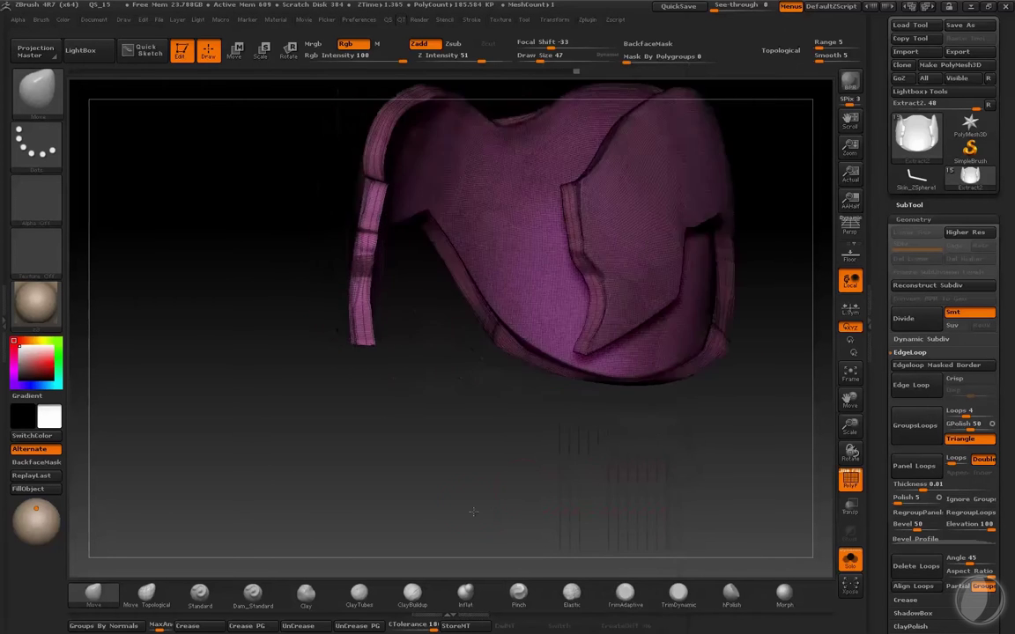
pyautogui.moveTo(473, 511); pyautogui.dragTo(602, 463)
pyautogui.press('space')
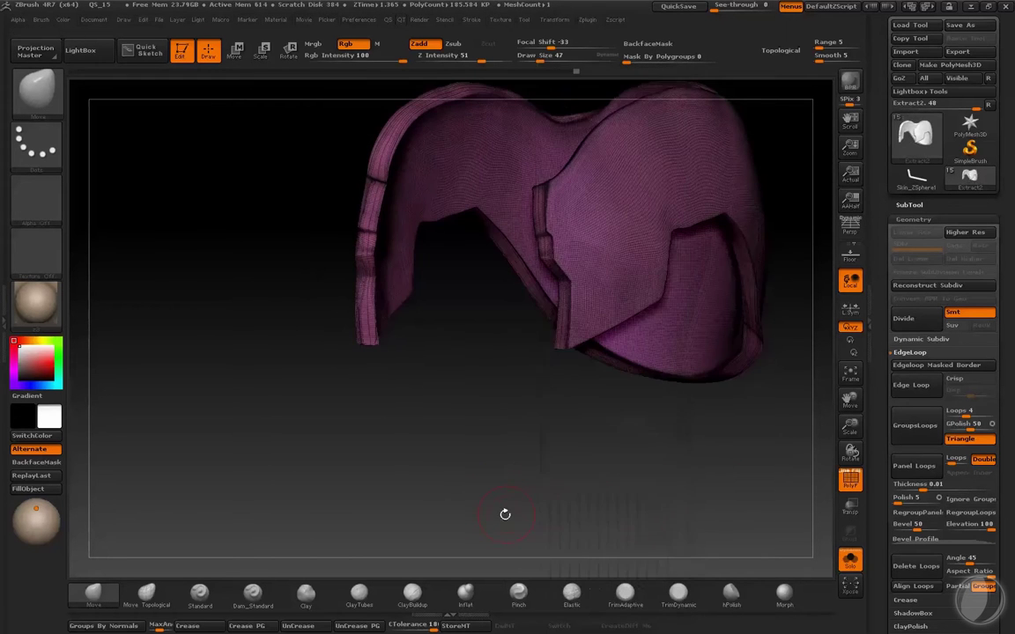
pyautogui.moveTo(503, 516)
pyautogui.mouseDown()
pyautogui.moveTo(602, 513)
pyautogui.moveTo(684, 376)
pyautogui.mouseUp()
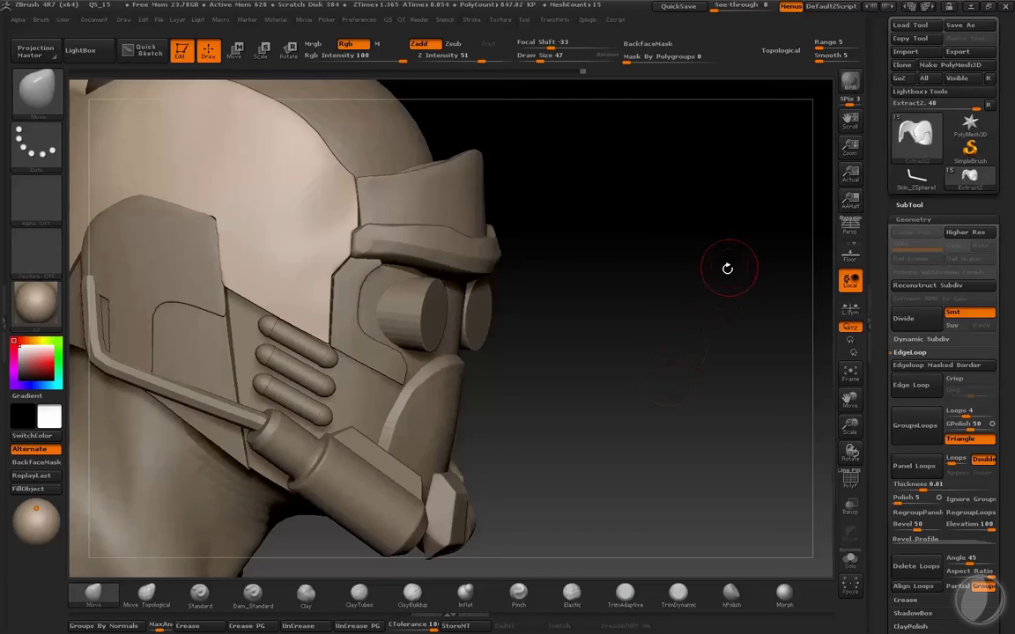
# - Save the tool over Star Lord Mask.ZTL, confirming the overwrite
pyautogui.click(680, 501)
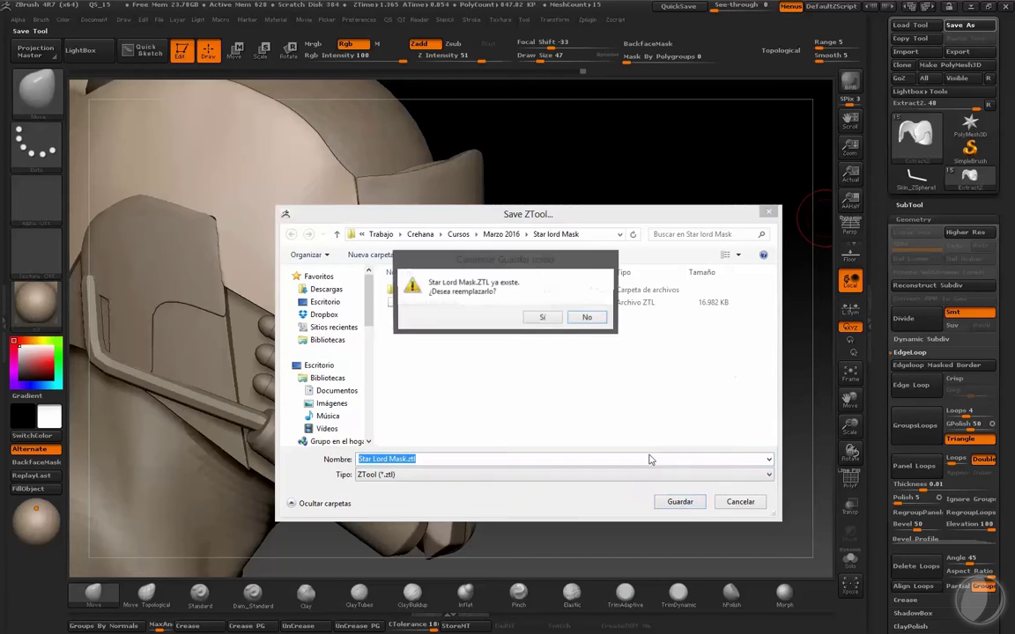
pyautogui.click(568, 317)
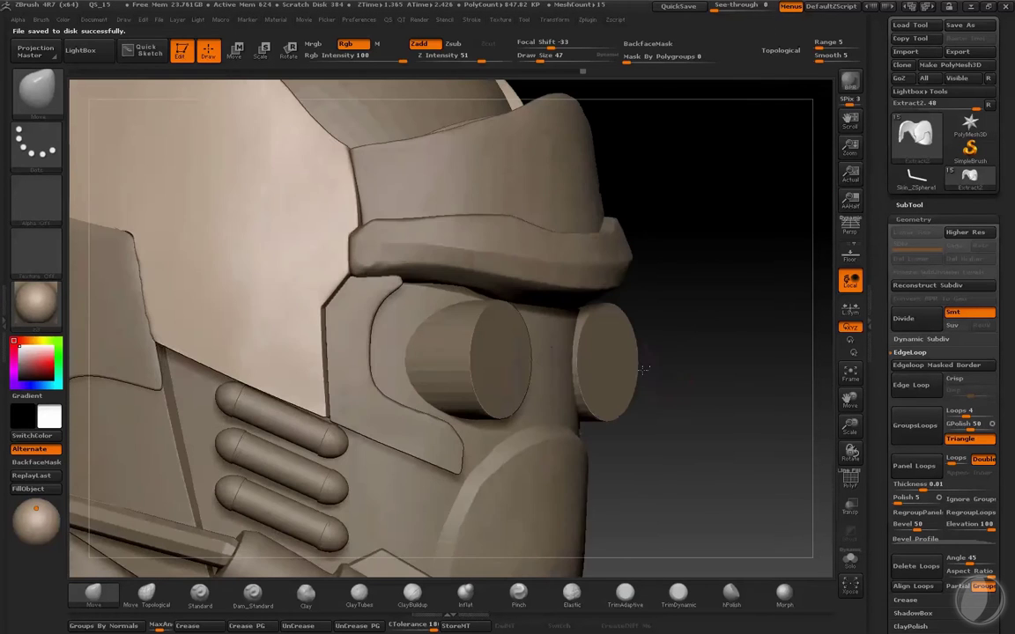
pyautogui.click(731, 592)
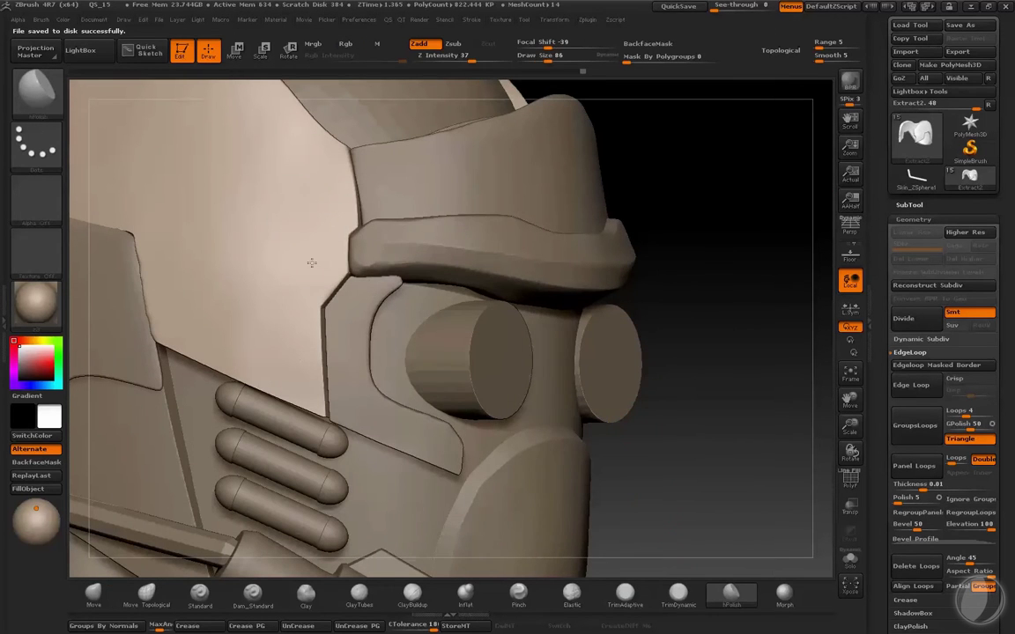
pyautogui.press('f')
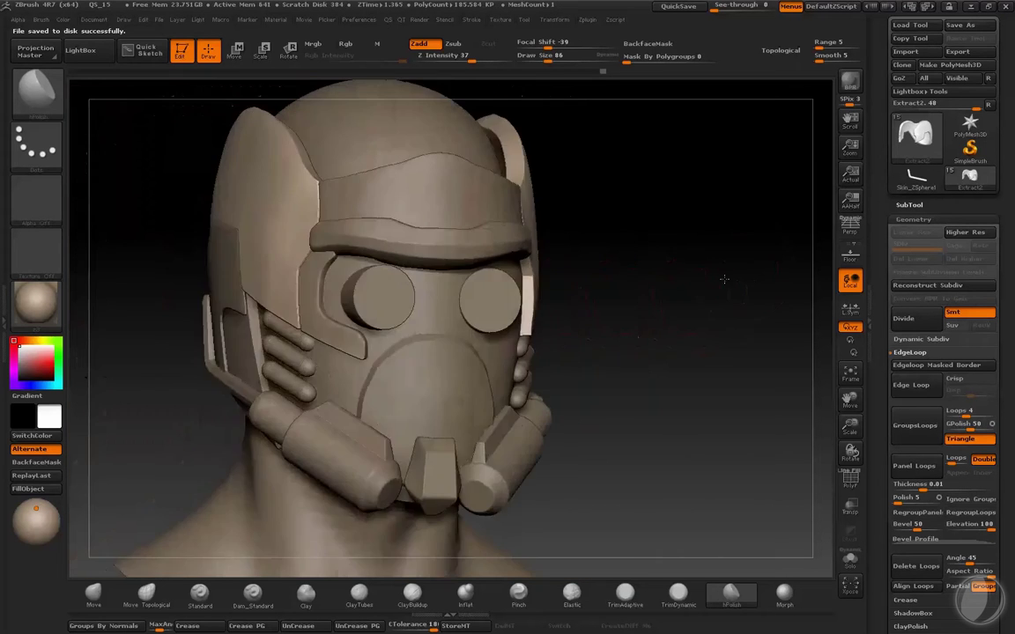
pyautogui.moveTo(720, 321); pyautogui.dragTo(783, 293)
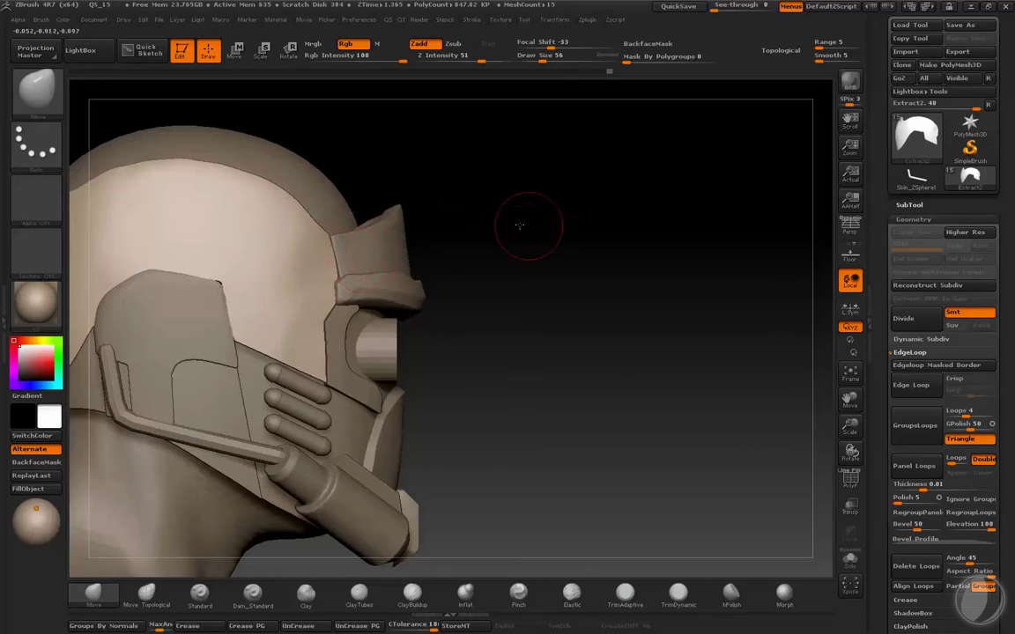
pyautogui.moveTo(520, 226); pyautogui.dragTo(426, 215)
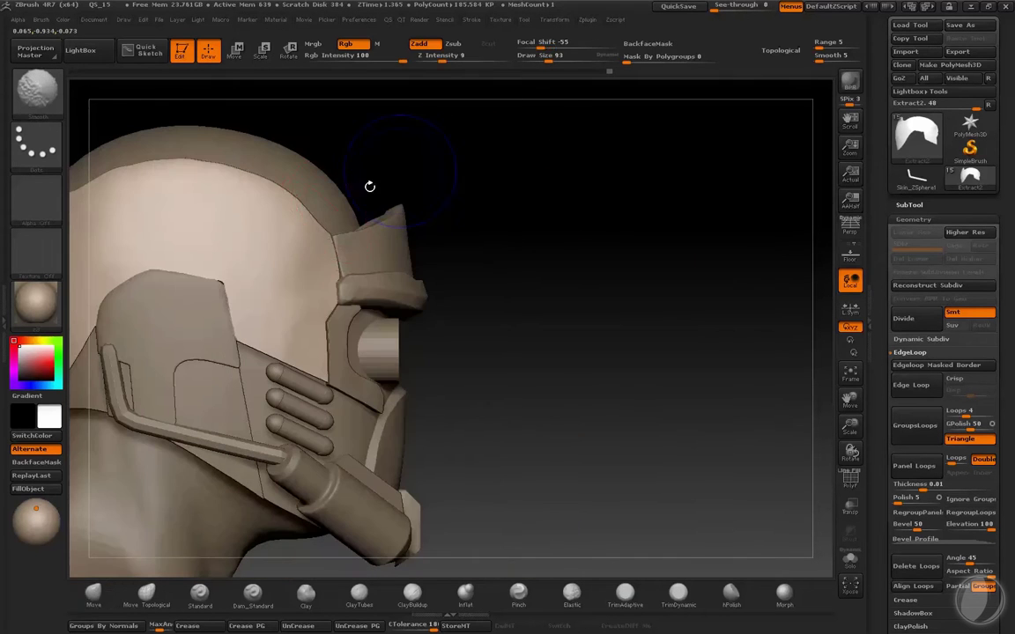
pyautogui.press('s')
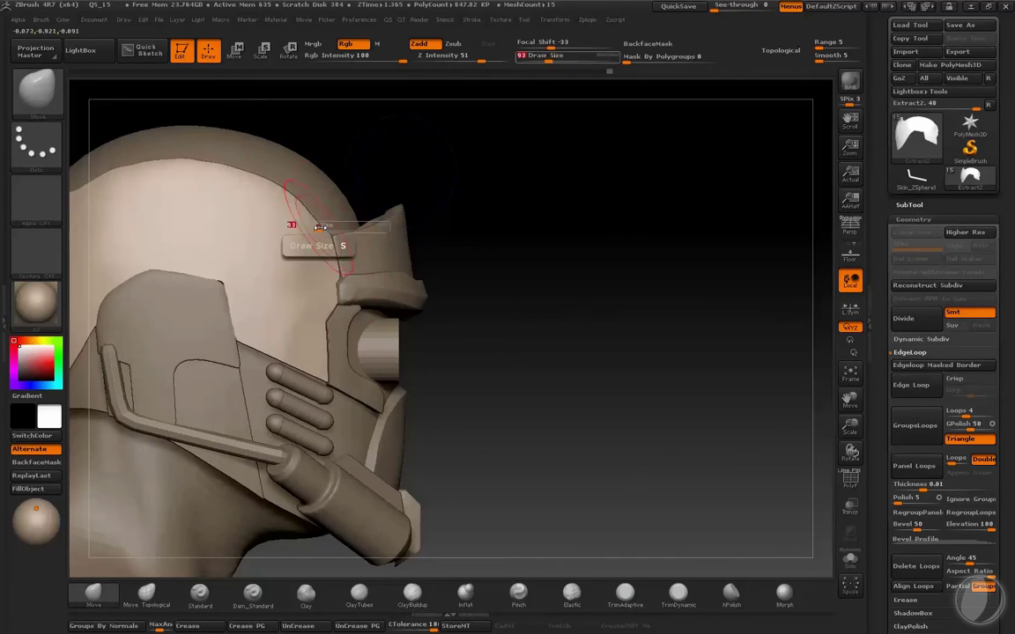
pyautogui.press('ctrl')
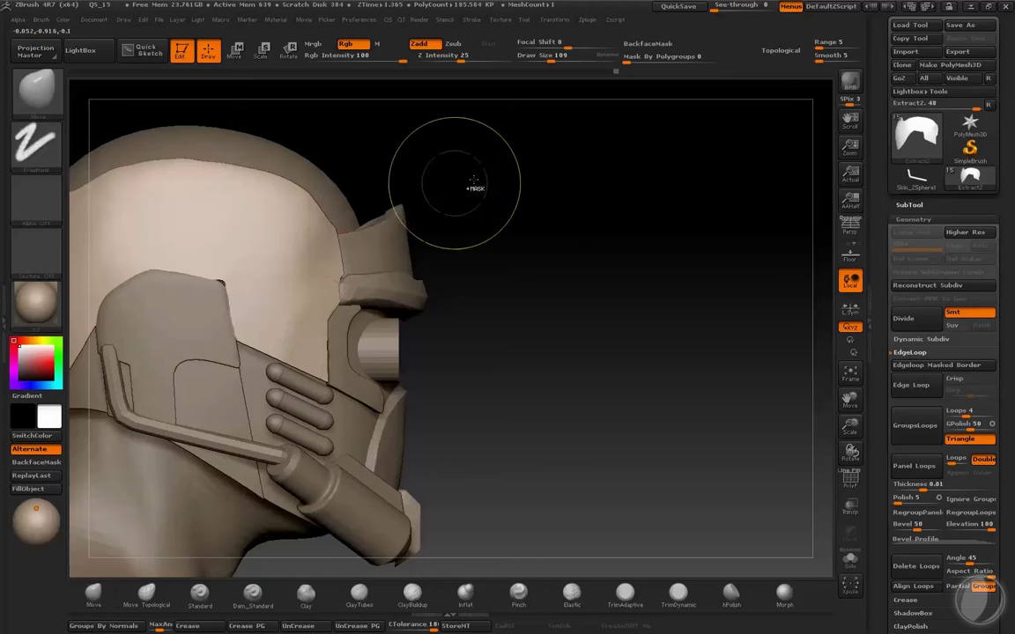
pyautogui.moveTo(474, 181)
pyautogui.mouseDown()
pyautogui.moveTo(496, 175)
pyautogui.moveTo(444, 283)
pyautogui.mouseUp()
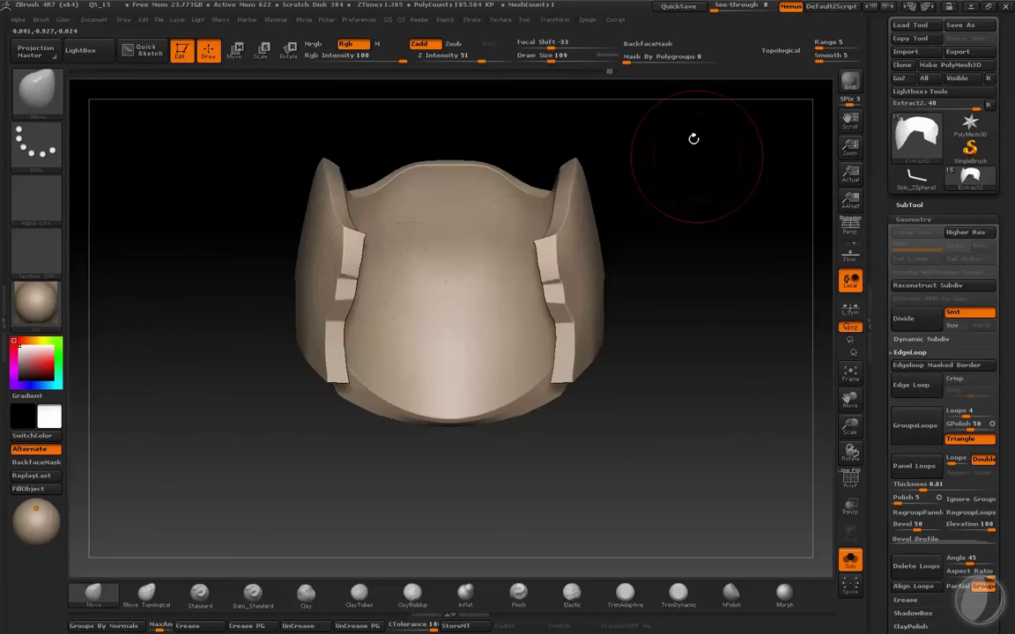
pyautogui.moveTo(693, 138); pyautogui.dragTo(431, 508)
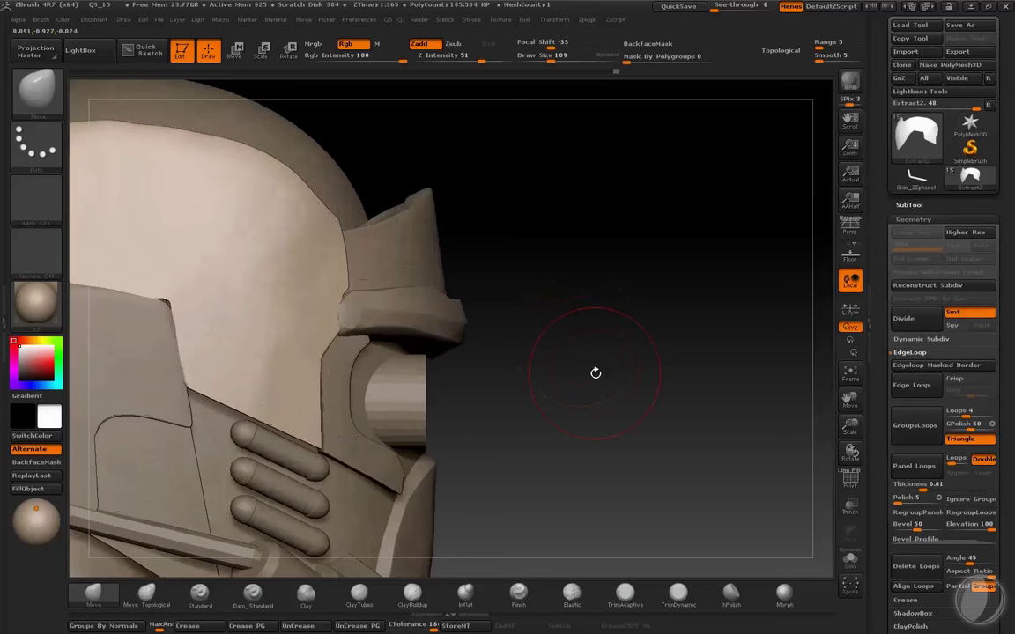
pyautogui.press('s')
pyautogui.moveTo(607, 293)
pyautogui.mouseDown()
pyautogui.moveTo(611, 277)
pyautogui.moveTo(614, 320)
pyautogui.mouseUp()
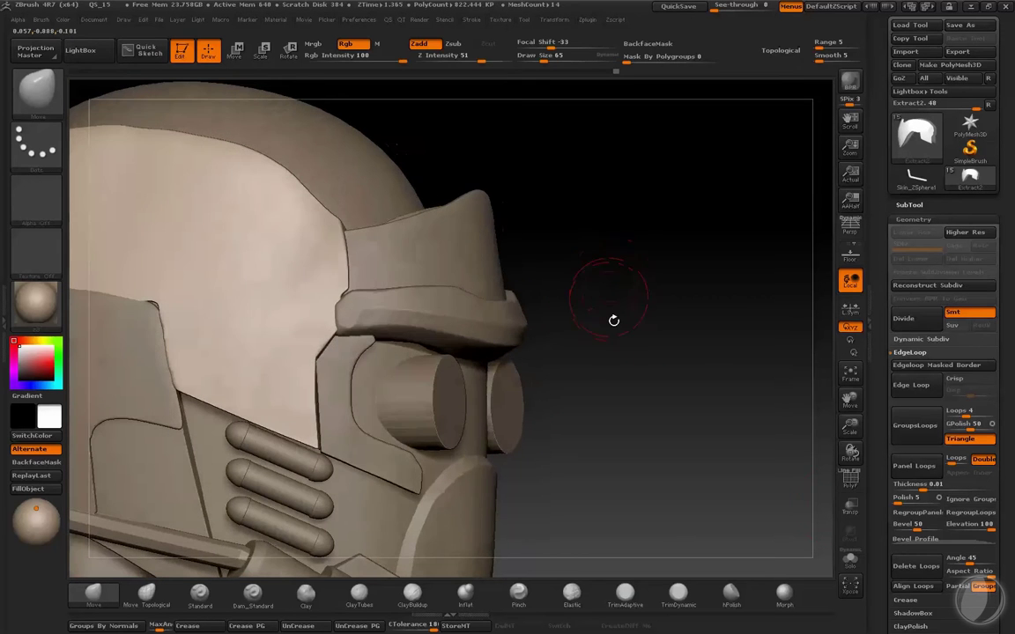
pyautogui.click(849, 509)
# - Trim the white face plate's edge beside the visor with an angled straight ClipCurve line
pyautogui.hotkey('ctrl', 'shift')
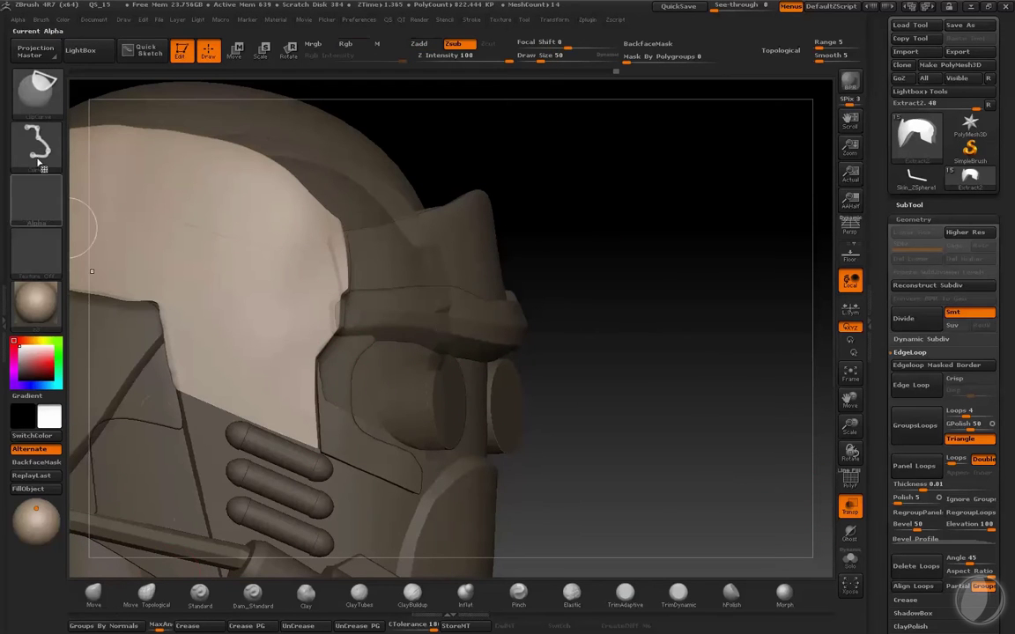
pyautogui.moveTo(530, 299)
pyautogui.mouseDown()
pyautogui.moveTo(593, 294)
pyautogui.moveTo(310, 356)
pyautogui.moveTo(370, 311)
pyautogui.moveTo(263, 414)
pyautogui.moveTo(315, 225)
pyautogui.moveTo(293, 183)
pyautogui.mouseUp()
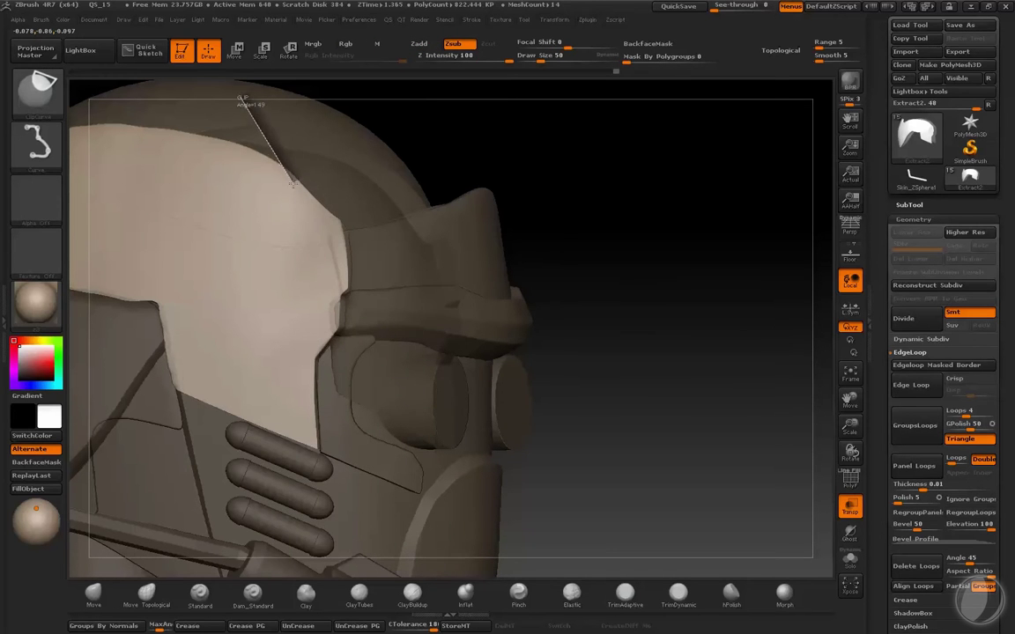
pyautogui.keyDown('ctrl'); pyautogui.keyDown('shift'); pyautogui.moveTo(321, 243); pyautogui.dragTo(325, 238); pyautogui.keyUp('shift'); pyautogui.keyUp('ctrl')
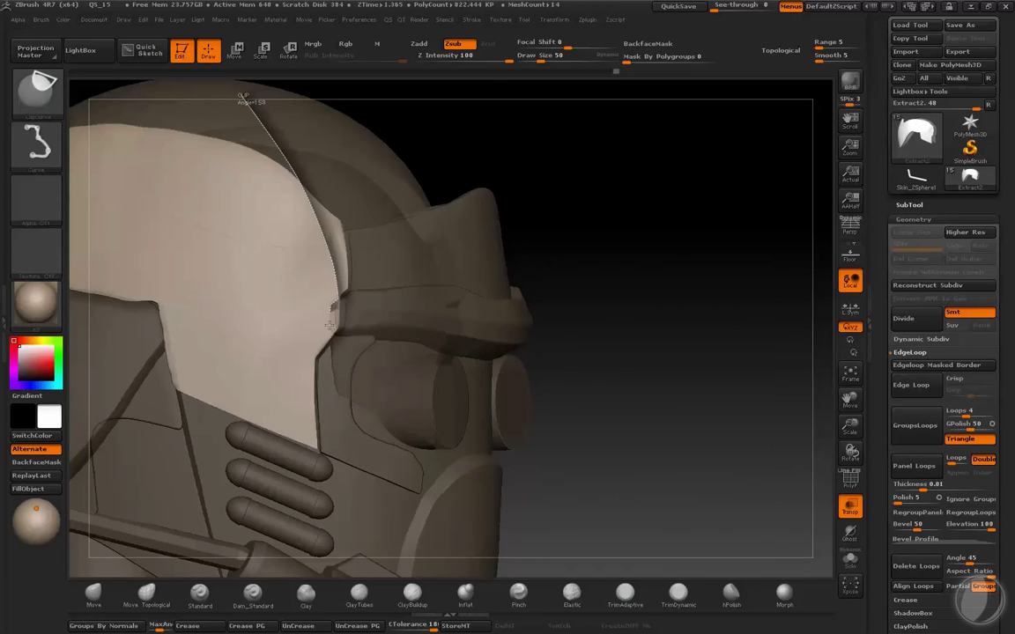
pyautogui.keyDown('ctrl'); pyautogui.keyDown('shift'); pyautogui.moveTo(332, 347); pyautogui.dragTo(333, 348); pyautogui.keyUp('shift'); pyautogui.keyUp('ctrl')
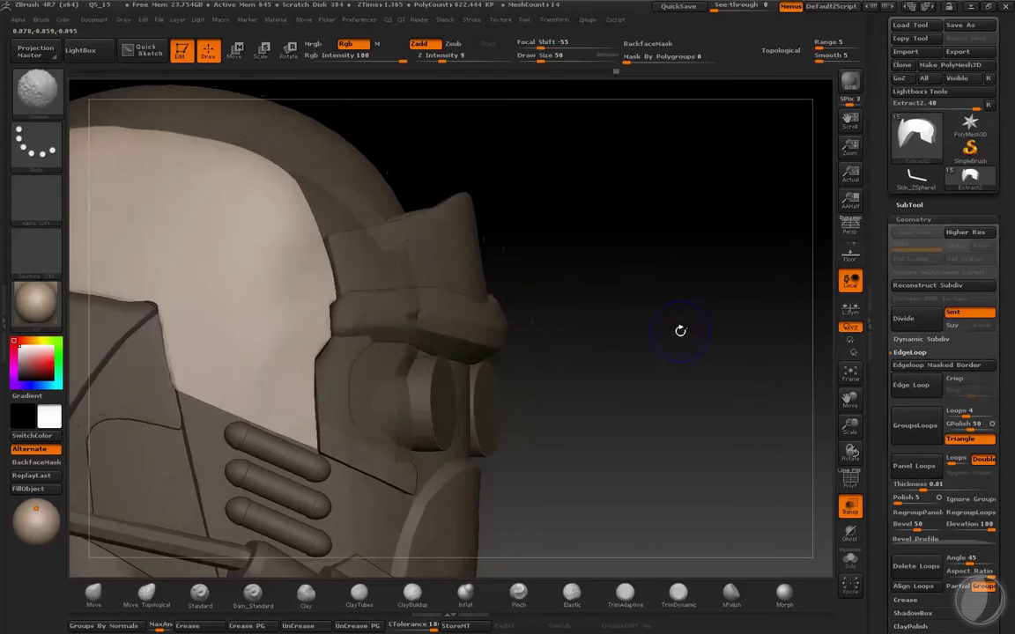
pyautogui.moveTo(674, 329); pyautogui.dragTo(682, 318)
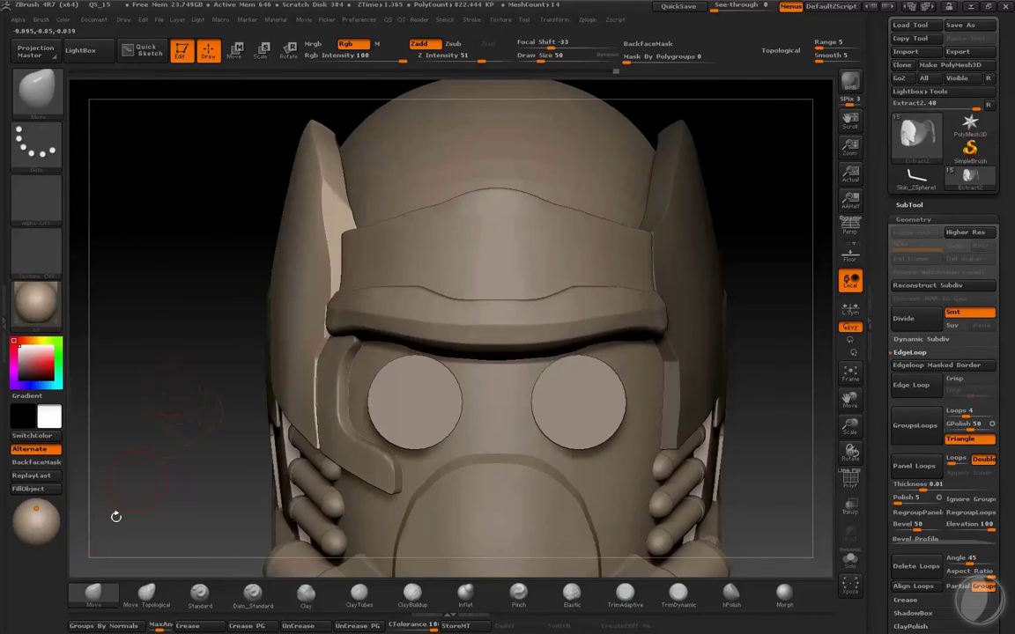
# - Resize the brush for broad reshaping, settling at 160, and turn toward a side view
pyautogui.press('s')
pyautogui.moveTo(264, 201); pyautogui.dragTo(308, 201)
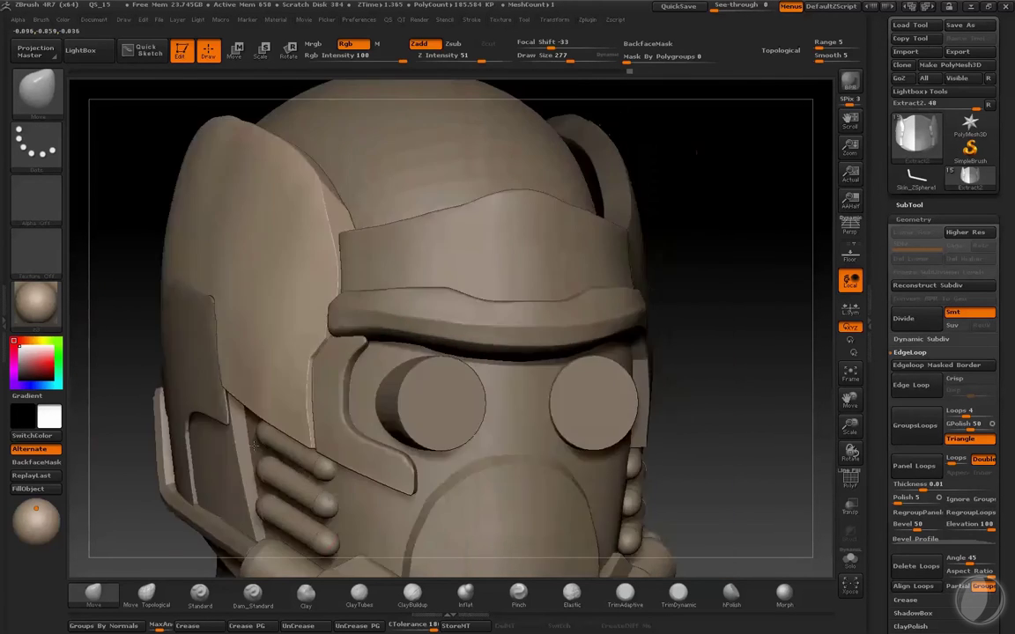
pyautogui.moveTo(327, 326); pyautogui.dragTo(329, 299)
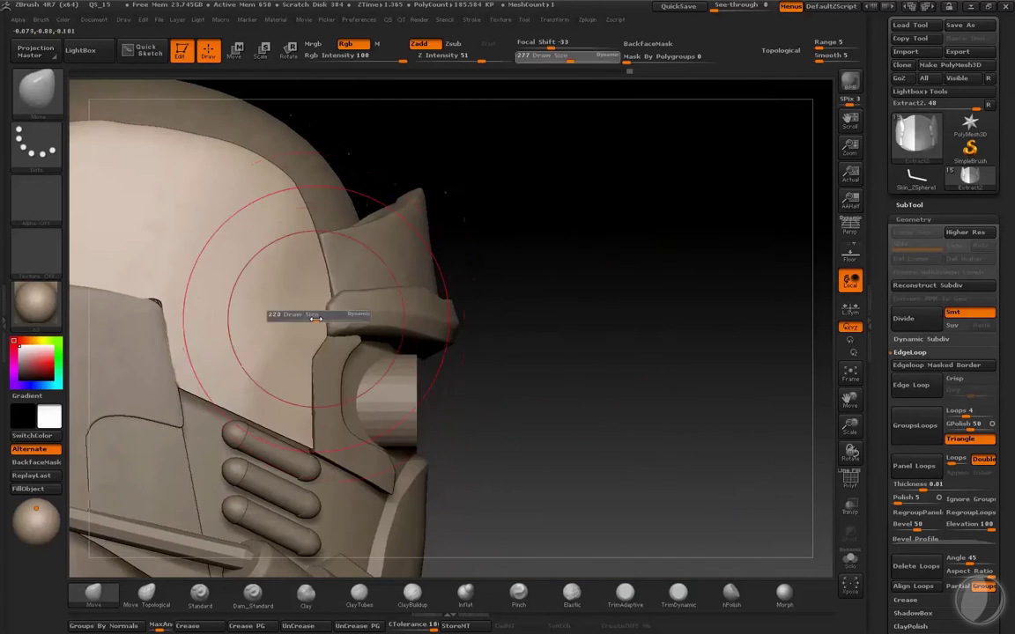
pyautogui.press('[')
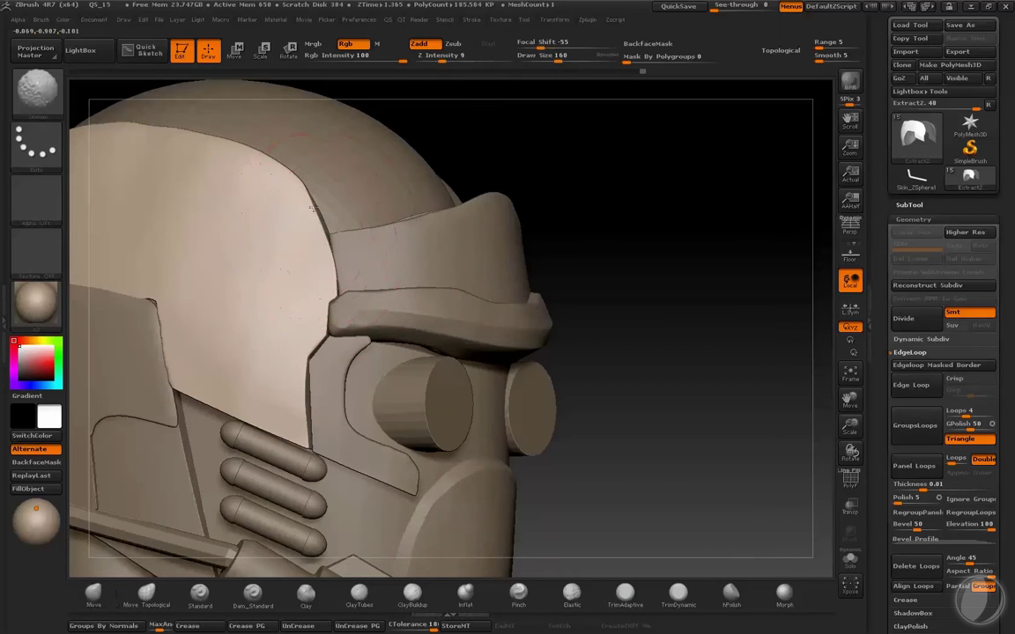
pyautogui.moveTo(558, 147); pyautogui.dragTo(315, 219)
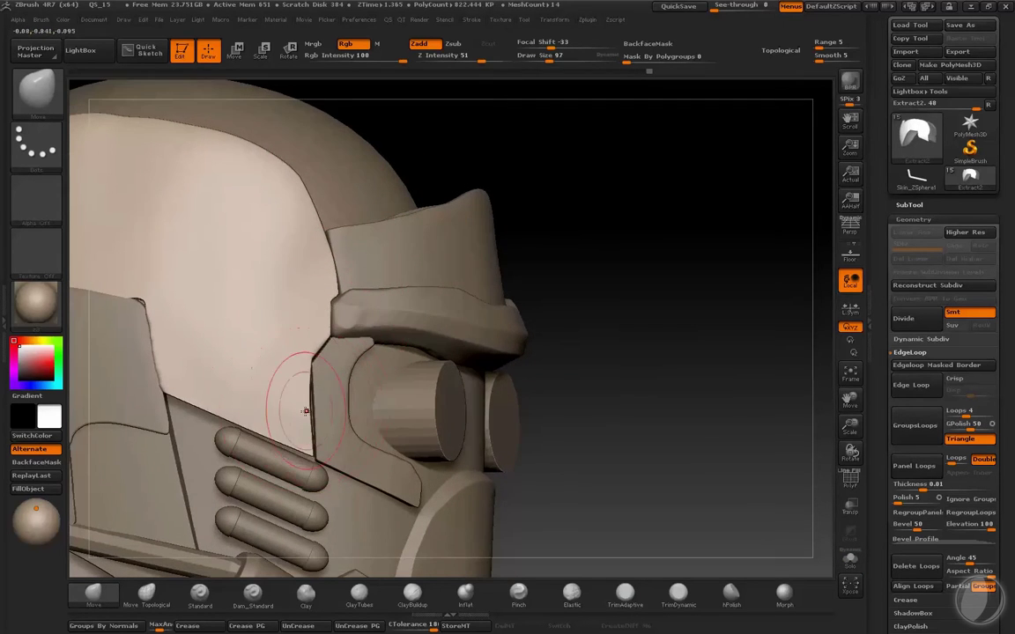
pyautogui.moveTo(620, 364); pyautogui.dragTo(329, 329)
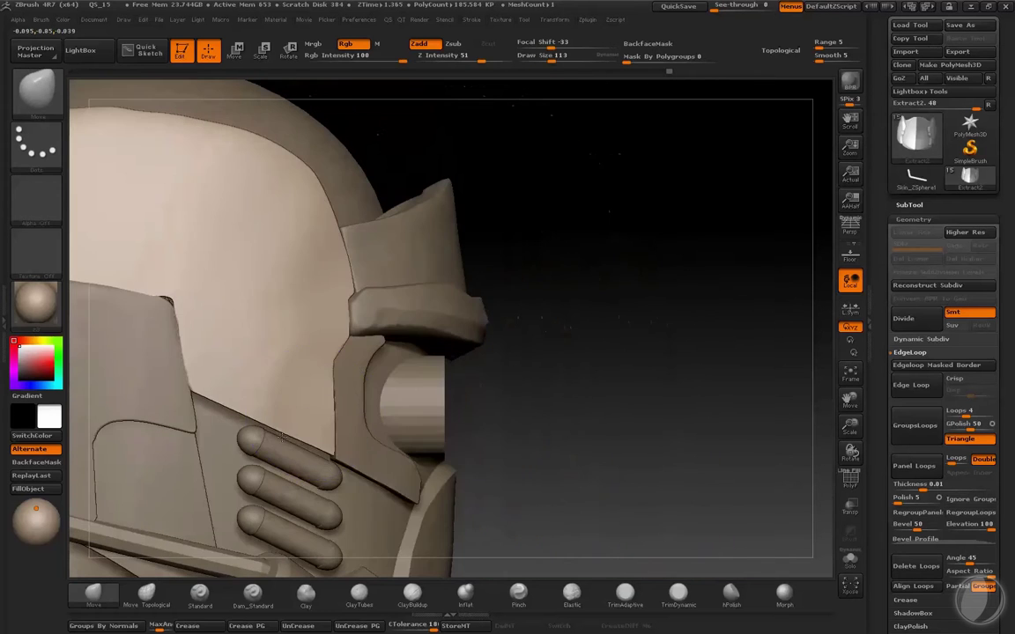
pyautogui.moveTo(554, 313); pyautogui.dragTo(306, 163)
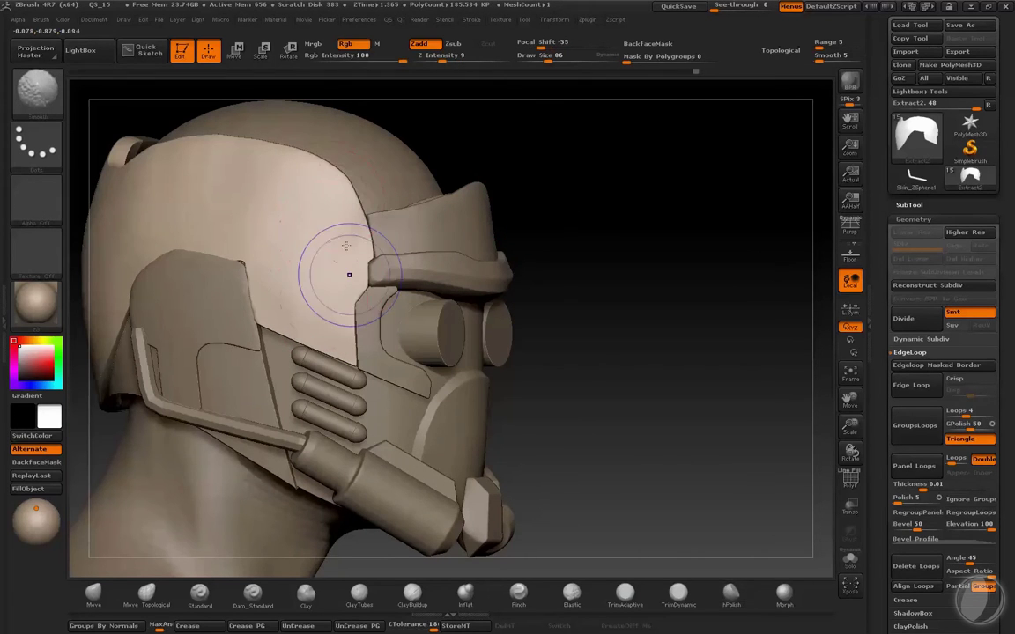
pyautogui.moveTo(544, 158); pyautogui.dragTo(572, 178)
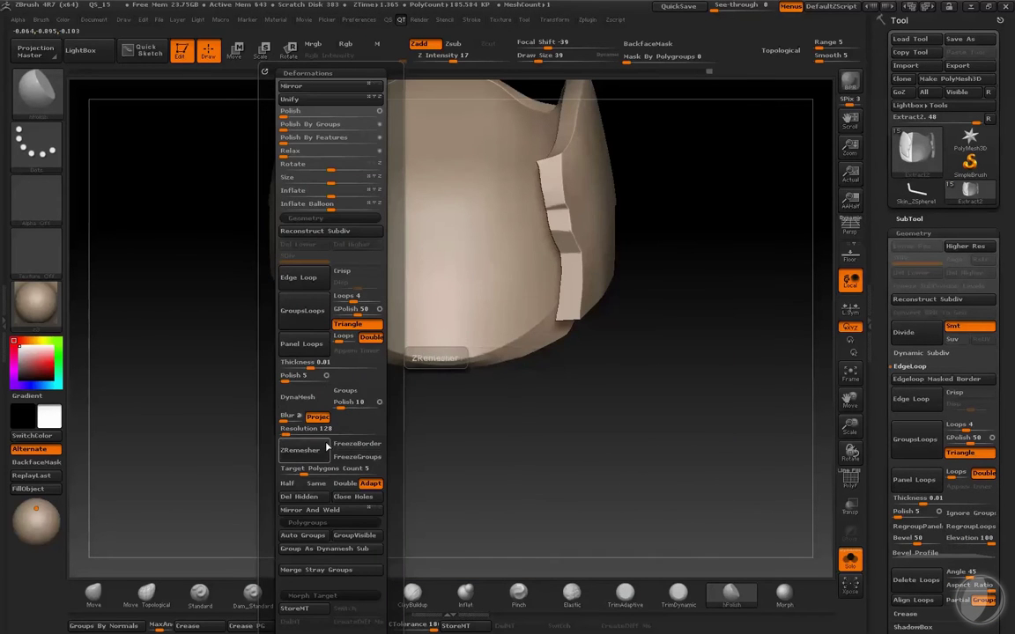
# - Select the eye-surround Extract8 and clip its lower edge with ClipCurve strokes
pyautogui.moveTo(396, 441); pyautogui.dragTo(589, 382)
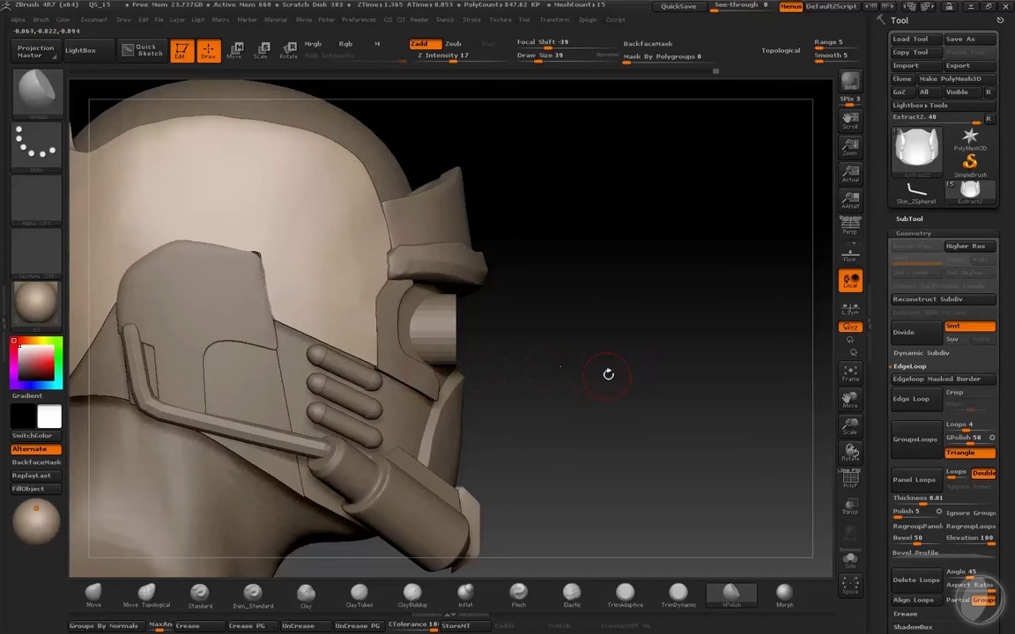
pyautogui.moveTo(608, 375); pyautogui.dragTo(663, 378)
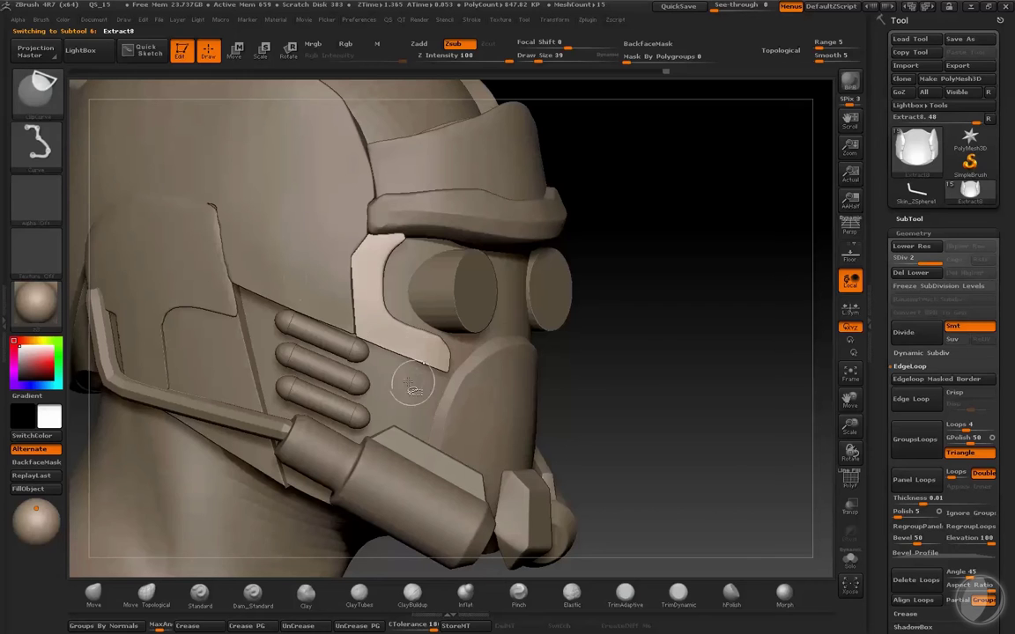
pyautogui.moveTo(400, 381)
pyautogui.keyDown('ctrl'); pyautogui.keyDown('shift'); pyautogui.mouseDown()
pyautogui.moveTo(519, 329)
pyautogui.moveTo(394, 388)
pyautogui.mouseUp(); pyautogui.keyUp('shift'); pyautogui.keyUp('ctrl')
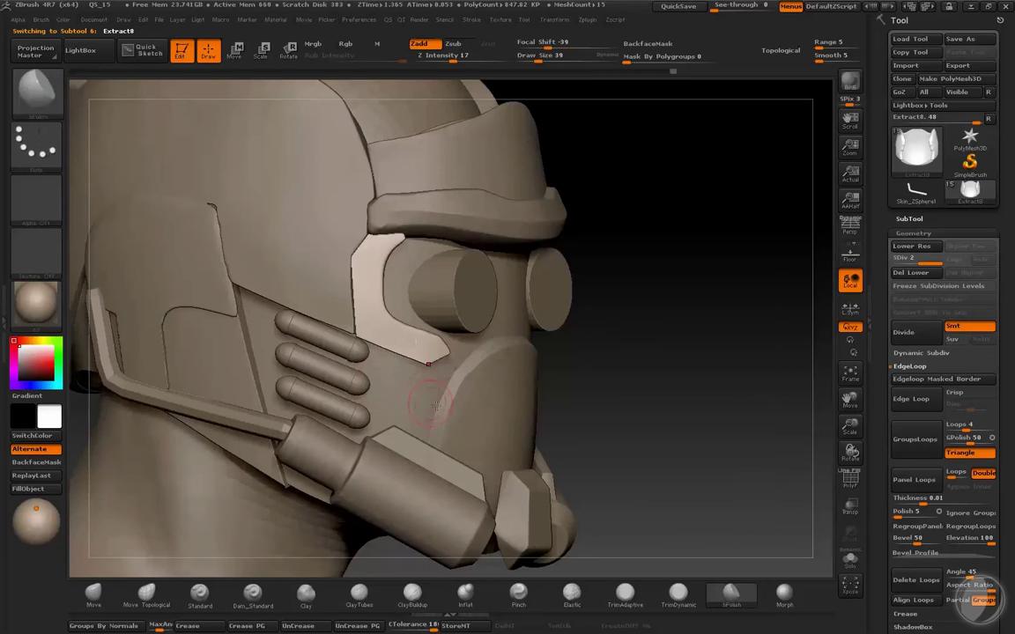
pyautogui.keyDown('ctrl'); pyautogui.keyDown('shift'); pyautogui.moveTo(484, 356); pyautogui.dragTo(375, 390); pyautogui.keyUp('shift'); pyautogui.keyUp('ctrl')
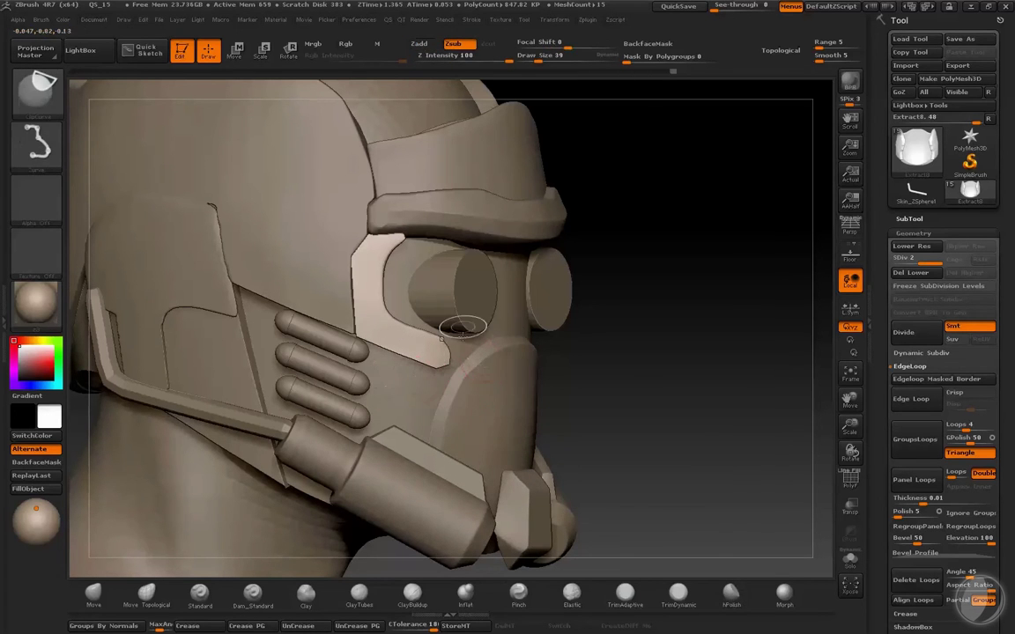
# - Solo Extract8, check its wireframe, and step the subdivision down and back up to level 3
pyautogui.moveTo(443, 356)
pyautogui.mouseDown()
pyautogui.moveTo(669, 385)
pyautogui.moveTo(706, 356)
pyautogui.moveTo(630, 423)
pyautogui.moveTo(641, 505)
pyautogui.mouseUp()
pyautogui.hotkey('shift', 'alt', 's')
pyautogui.moveTo(450, 339)
pyautogui.mouseDown()
pyautogui.moveTo(528, 401)
pyautogui.moveTo(619, 326)
pyautogui.mouseUp()
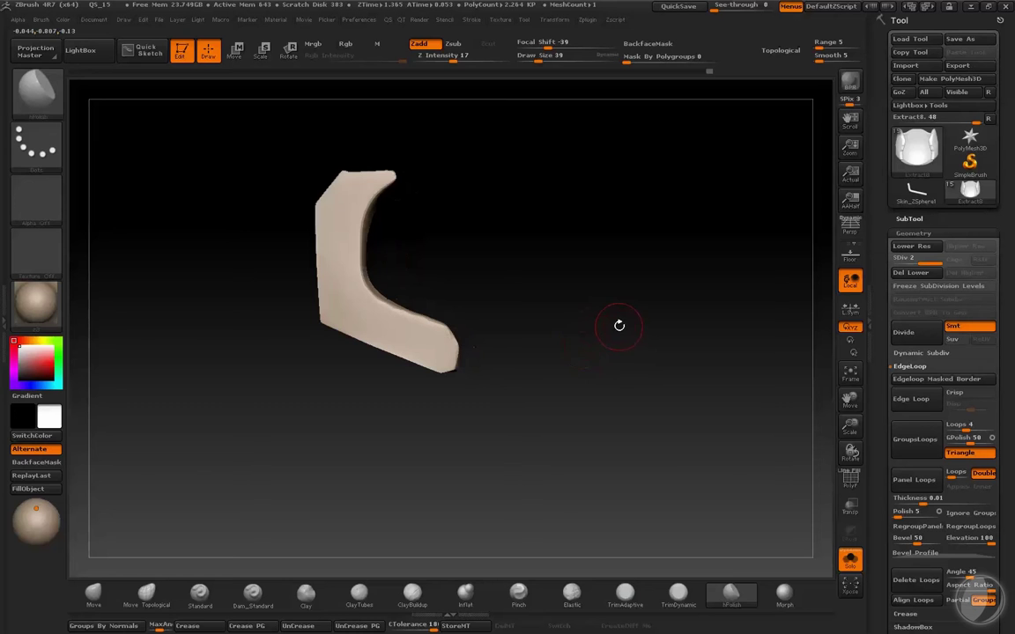
pyautogui.hotkey('shift', 'f')
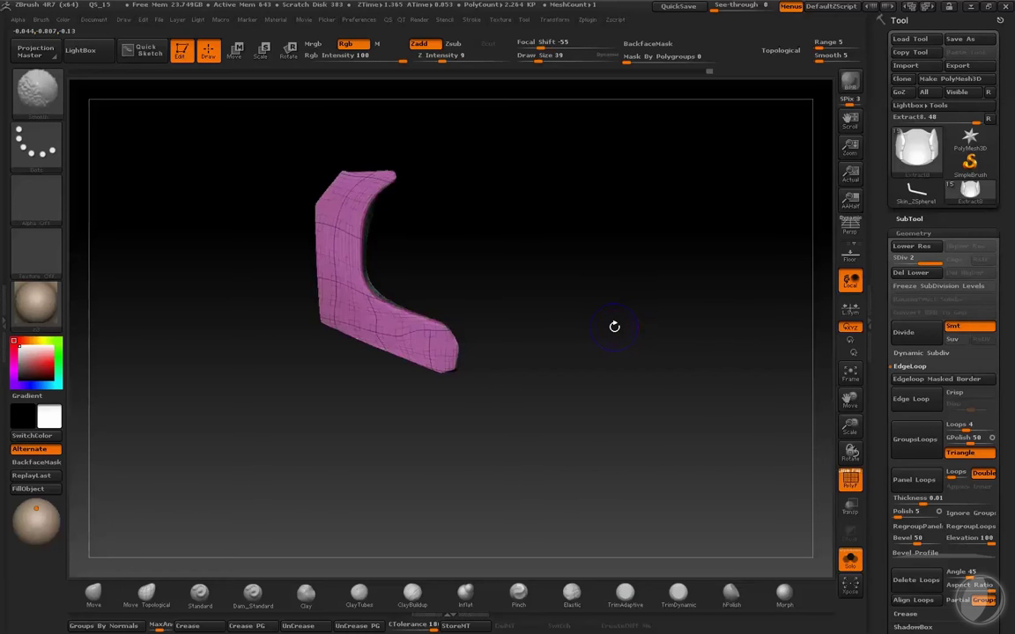
pyautogui.hotkey('shift', 'f')
pyautogui.hotkey('shift', 'd')
pyautogui.press('d')
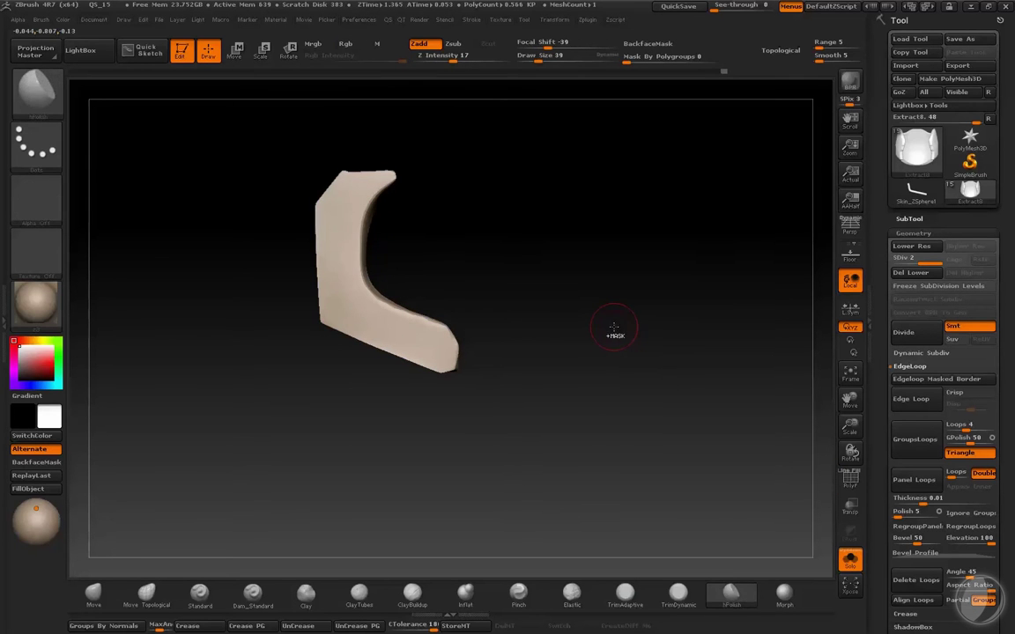
# - Exit Solo, select the white face plate, and set the brush size to 170
pyautogui.press('s')
pyautogui.hotkey('ctrl', 'shift', 's')
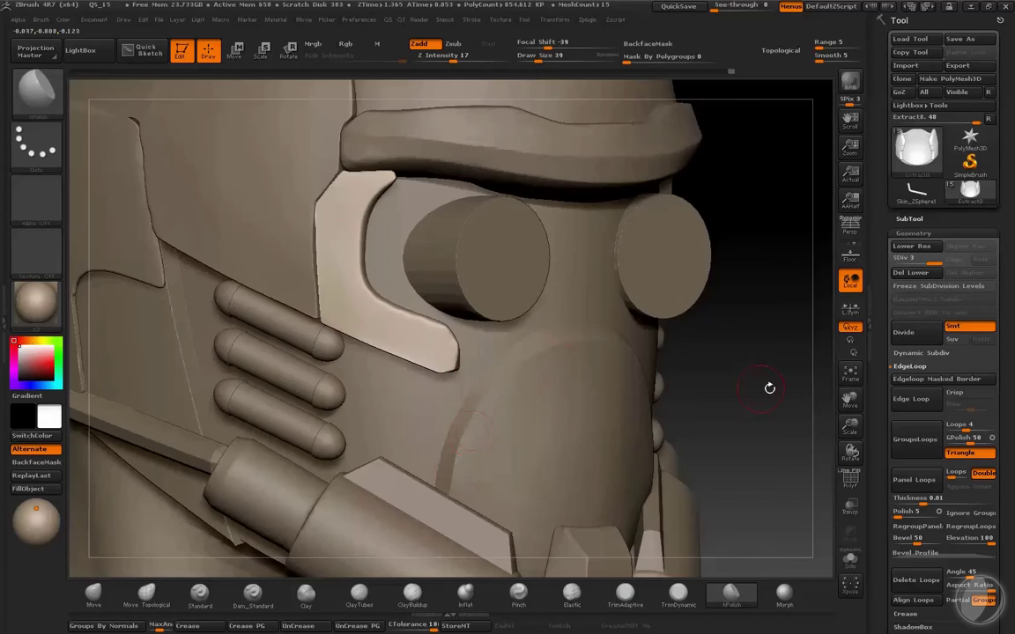
pyautogui.moveTo(769, 388); pyautogui.dragTo(726, 405)
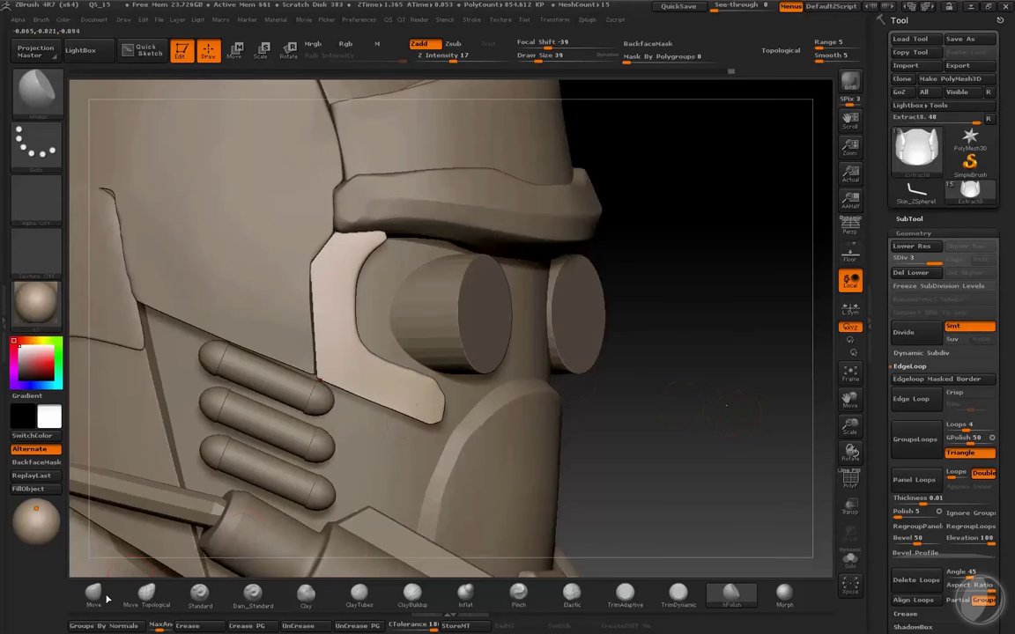
pyautogui.click(94, 594)
pyautogui.keyDown('alt'); pyautogui.click(301, 257); pyautogui.keyUp('alt')
pyautogui.write('170')
pyautogui.press('Return')
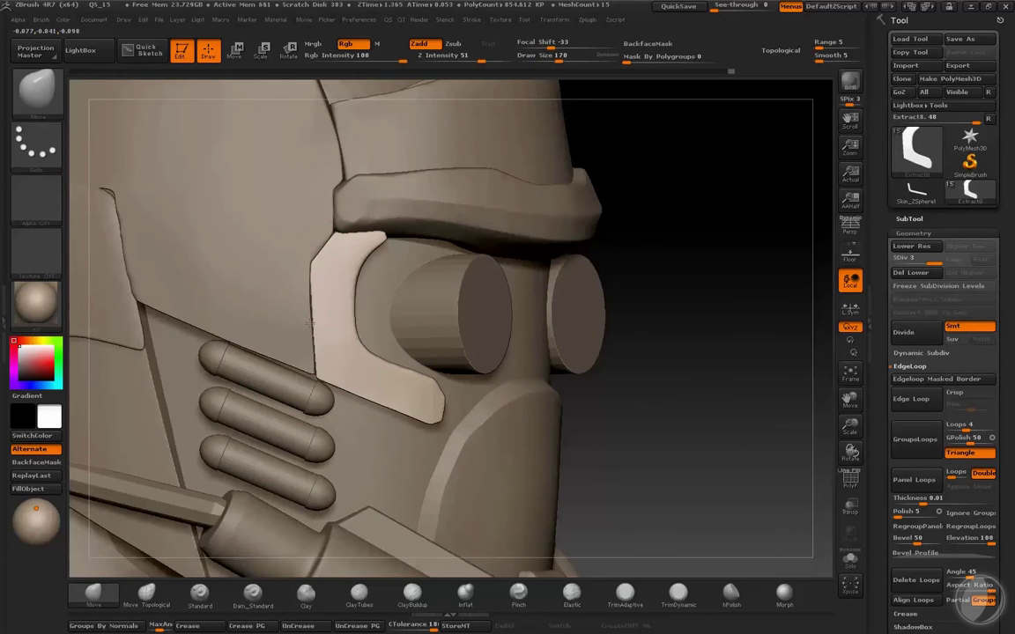
# - Set the brush size to 145 and make the white face plate Extract2 active
pyautogui.write('s145')
pyautogui.press('Return')
pyautogui.keyDown('alt'); pyautogui.click(305, 317); pyautogui.keyUp('alt')
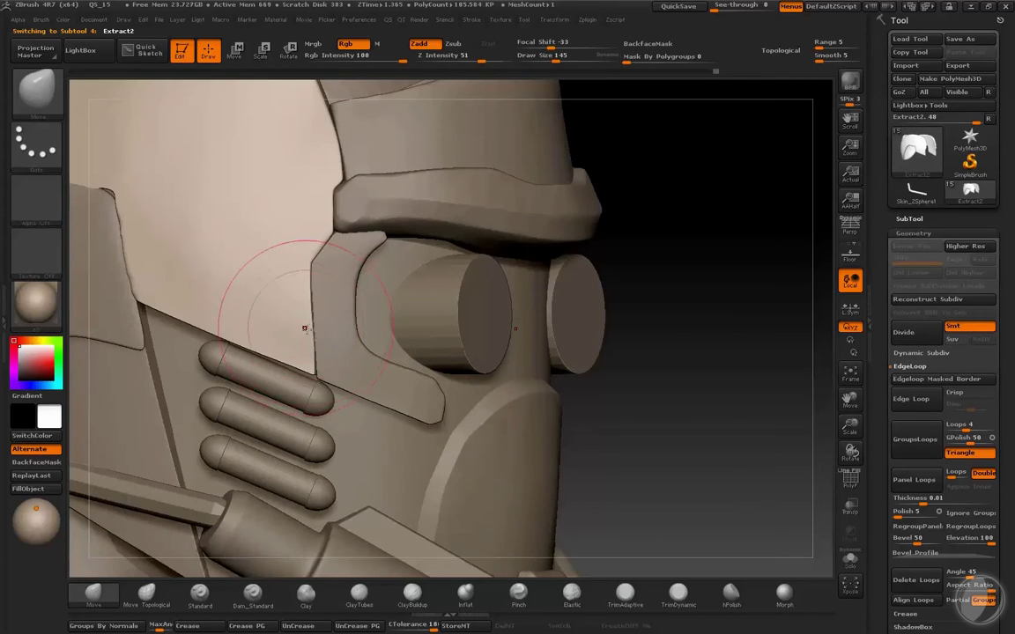
pyautogui.moveTo(304, 329); pyautogui.dragTo(350, 291, button='right')
pyautogui.moveTo(600, 259)
pyautogui.mouseDown(button='right')
pyautogui.moveTo(621, 228)
pyautogui.moveTo(605, 225)
pyautogui.moveTo(630, 227)
pyautogui.moveTo(658, 250)
pyautogui.mouseUp(button='right')
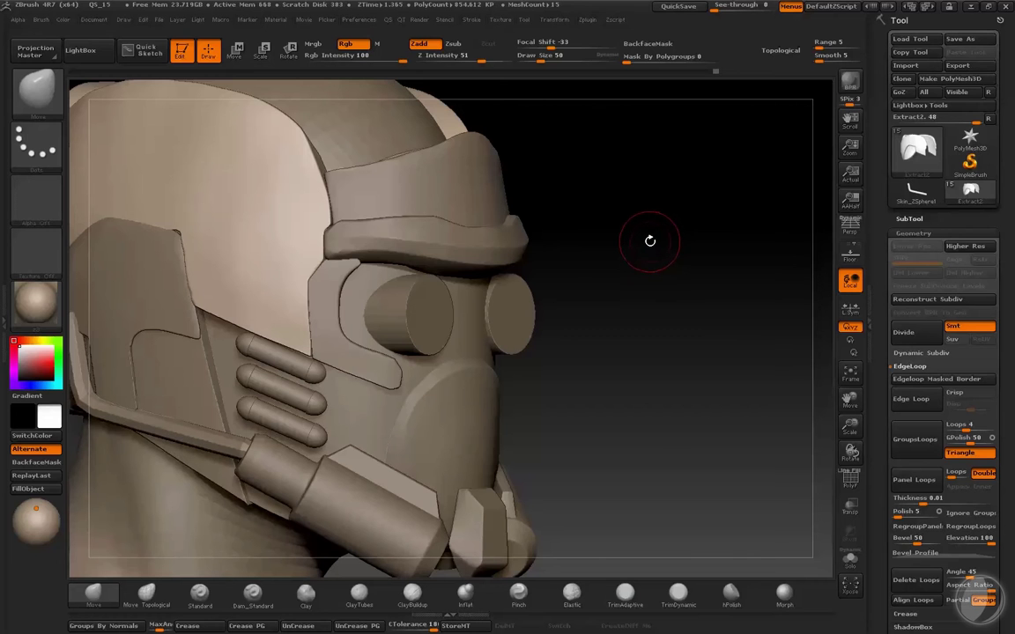
# - Switch to the brow band Extract8_1 and choose the Pinch brush while turning to its rim
pyautogui.keyDown('alt'); pyautogui.click(462, 251); pyautogui.keyUp('alt')
pyautogui.moveTo(462, 251)
pyautogui.mouseDown(button='right')
pyautogui.moveTo(619, 222)
pyautogui.moveTo(723, 288)
pyautogui.moveTo(575, 352)
pyautogui.mouseUp(button='right')
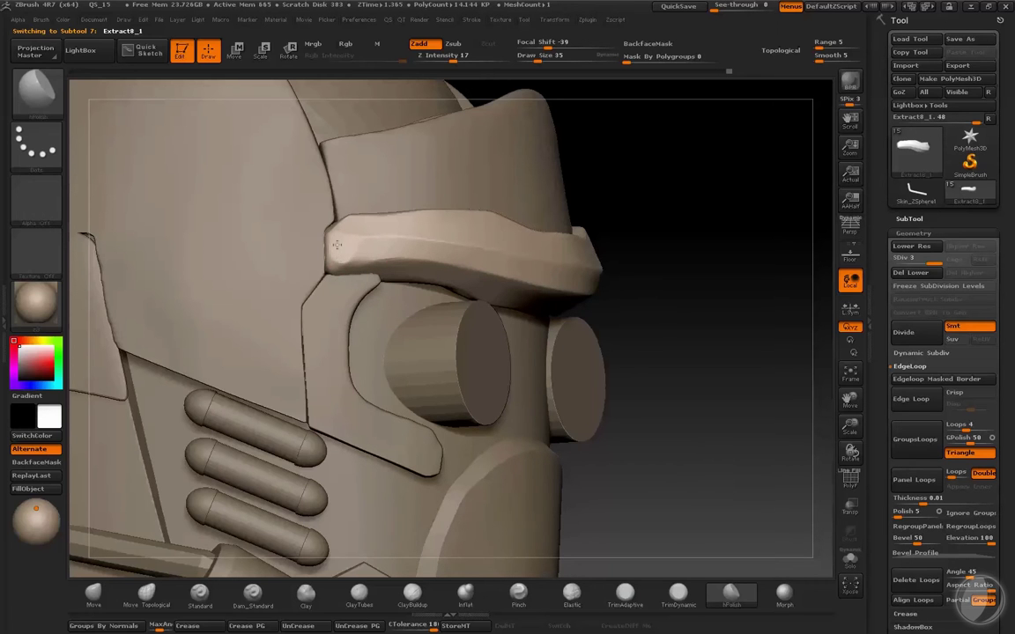
pyautogui.moveTo(529, 220)
pyautogui.mouseDown(button='right')
pyautogui.moveTo(662, 199)
pyautogui.moveTo(705, 299)
pyautogui.moveTo(670, 336)
pyautogui.moveTo(698, 335)
pyautogui.moveTo(552, 577)
pyautogui.mouseUp(button='right')
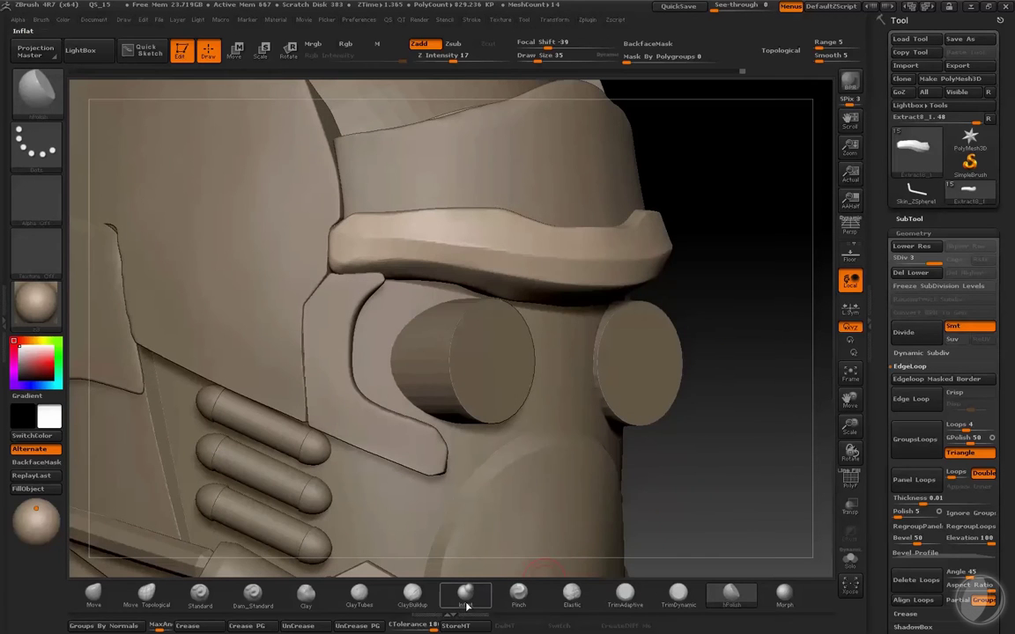
pyautogui.click(518, 592)
pyautogui.moveTo(709, 491); pyautogui.dragTo(355, 273, button='right')
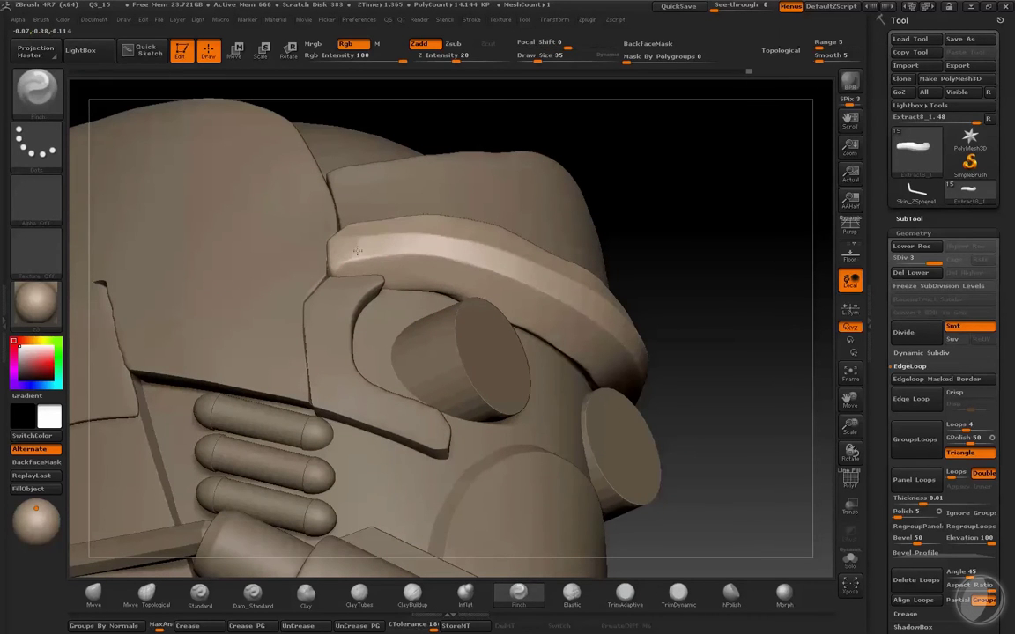
pyautogui.moveTo(600, 181); pyautogui.dragTo(346, 258, button='right')
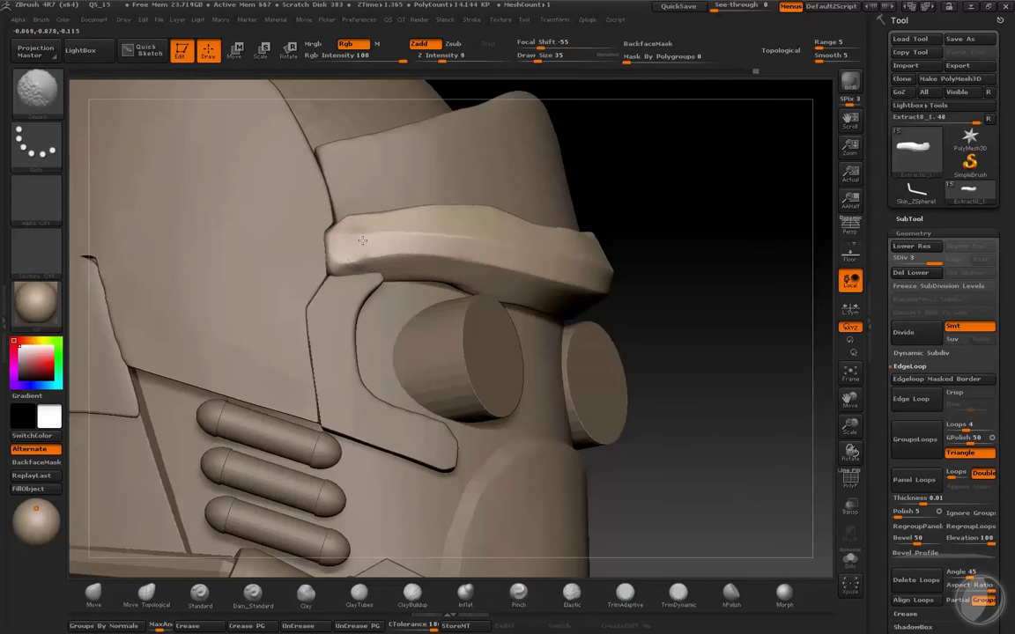
pyautogui.moveTo(641, 170); pyautogui.dragTo(355, 238, button='right')
pyautogui.press('b')
pyautogui.press('p')
pyautogui.press('i')
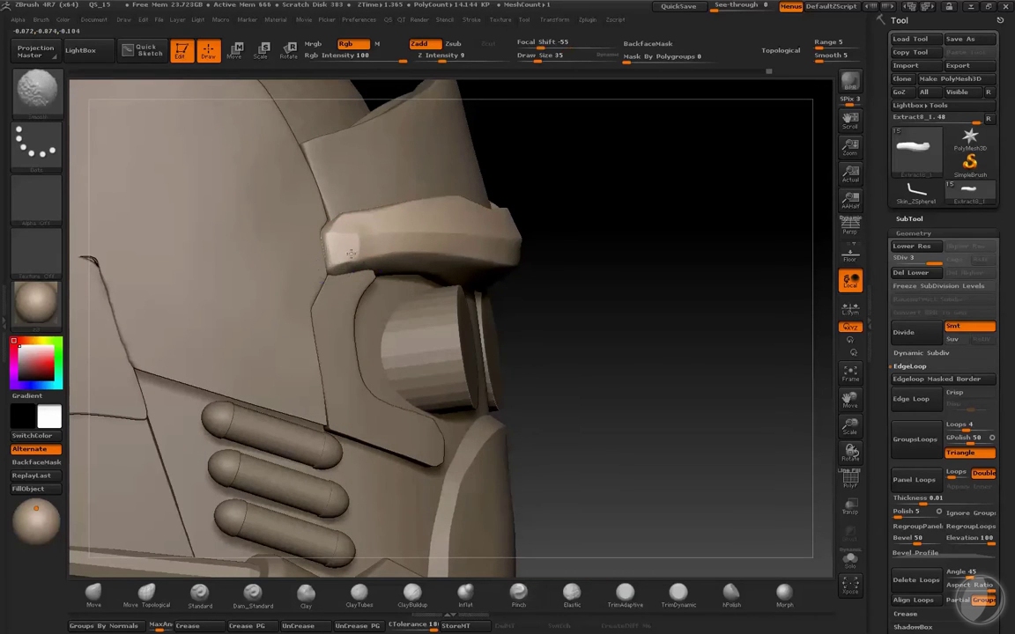
pyautogui.moveTo(345, 258); pyautogui.dragTo(599, 195, button='right')
# - Frame the helmet front-on, zoom in on the face, and solo the brow band
pyautogui.press('f')
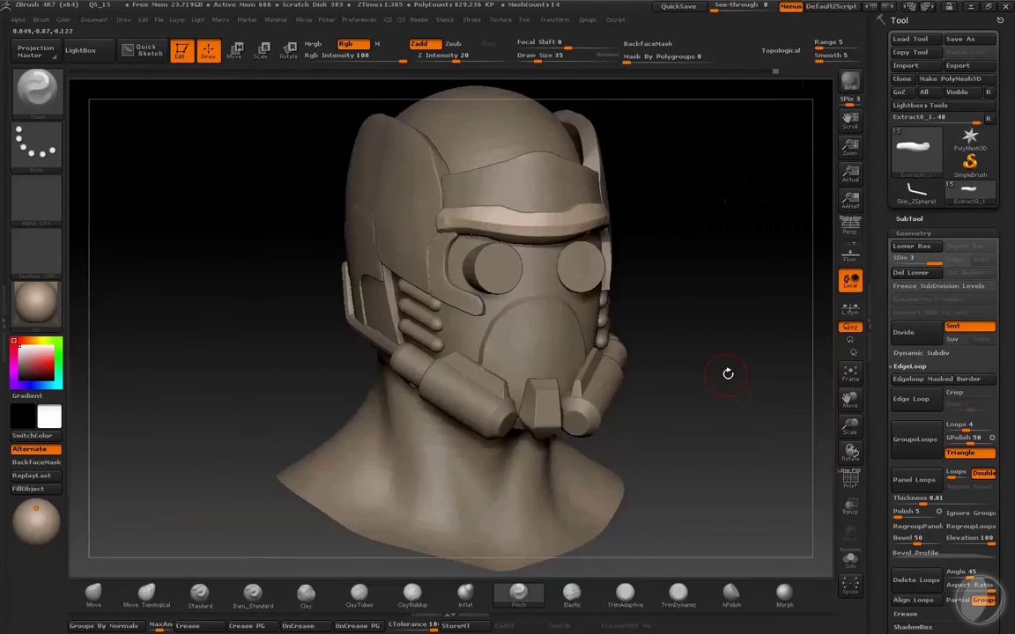
pyautogui.moveTo(725, 369)
pyautogui.mouseDown(button='right')
pyautogui.moveTo(288, 329)
pyautogui.moveTo(292, 414)
pyautogui.mouseUp(button='right')
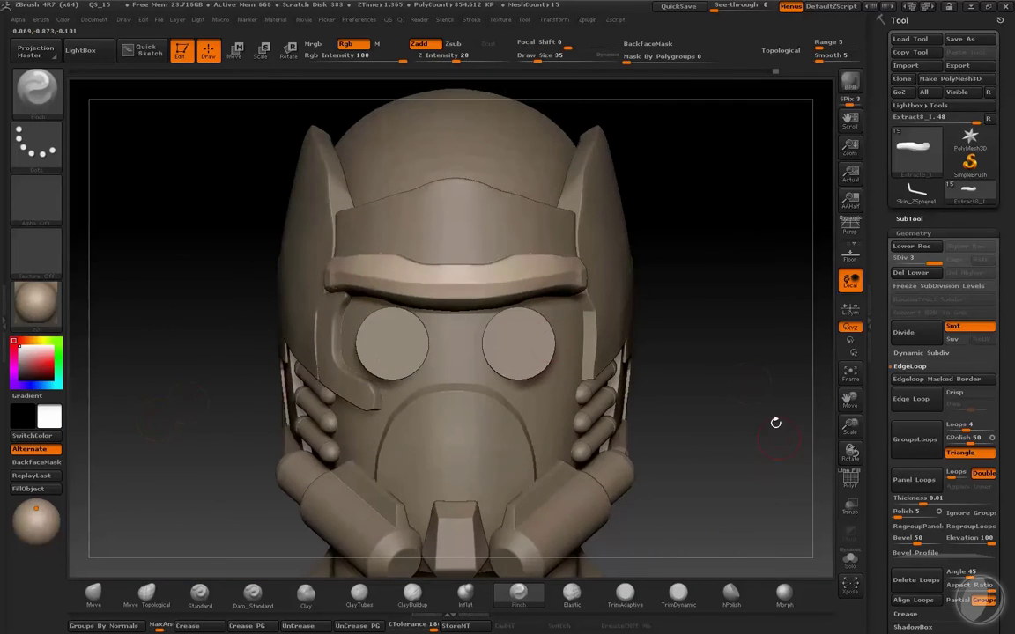
pyautogui.keyDown('ctrl'); pyautogui.moveTo(777, 421); pyautogui.dragTo(736, 562, button='right'); pyautogui.keyUp('ctrl')
pyautogui.click(850, 559)
pyautogui.moveTo(795, 464); pyautogui.dragTo(777, 499, button='right')
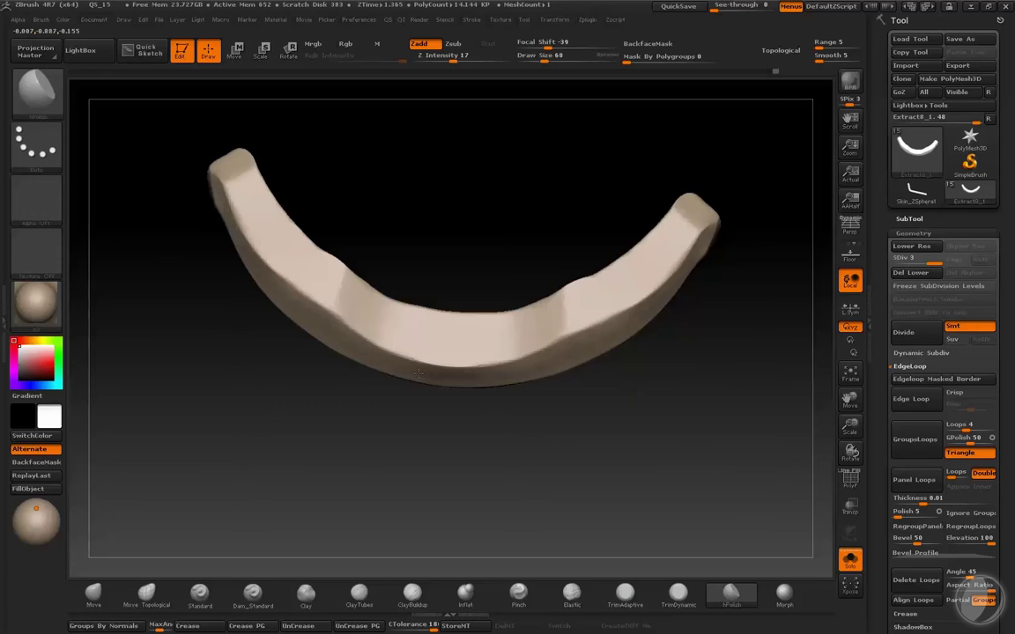
# - Inspect the soloed brow band, restore the full helmet, and switch to Pinch for its edges
pyautogui.moveTo(419, 374); pyautogui.dragTo(396, 351, button='right')
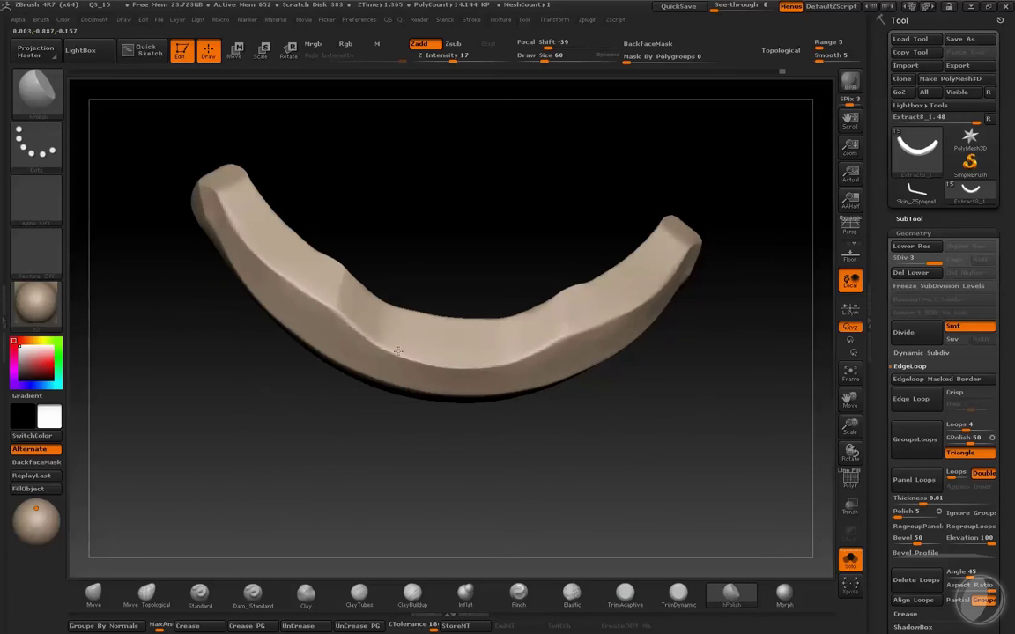
pyautogui.keyDown('shift'); pyautogui.moveTo(430, 328); pyautogui.dragTo(464, 351, button='right'); pyautogui.keyUp('shift')
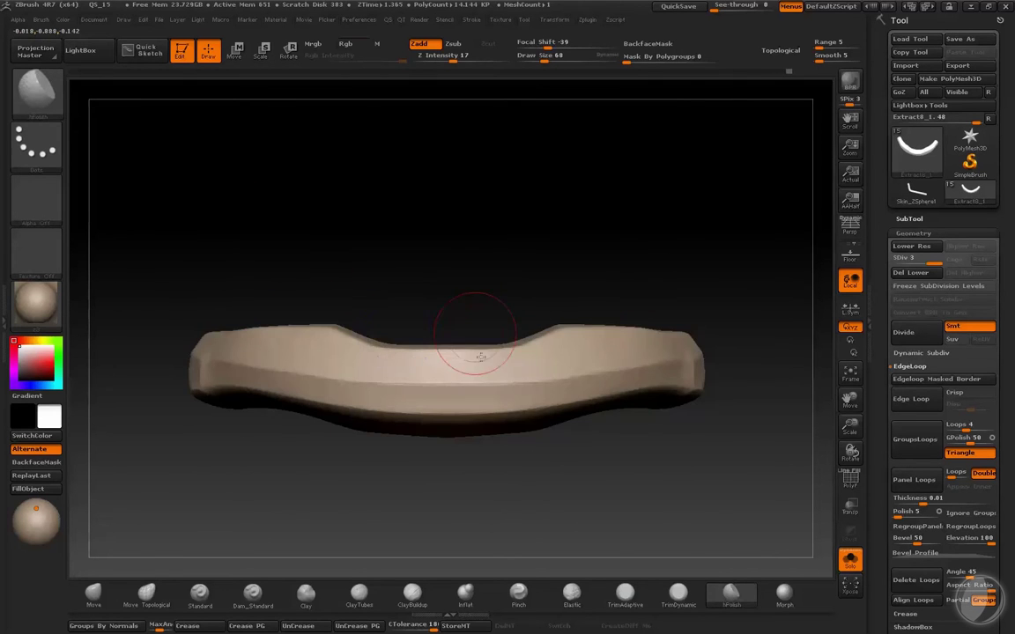
pyautogui.click(850, 559)
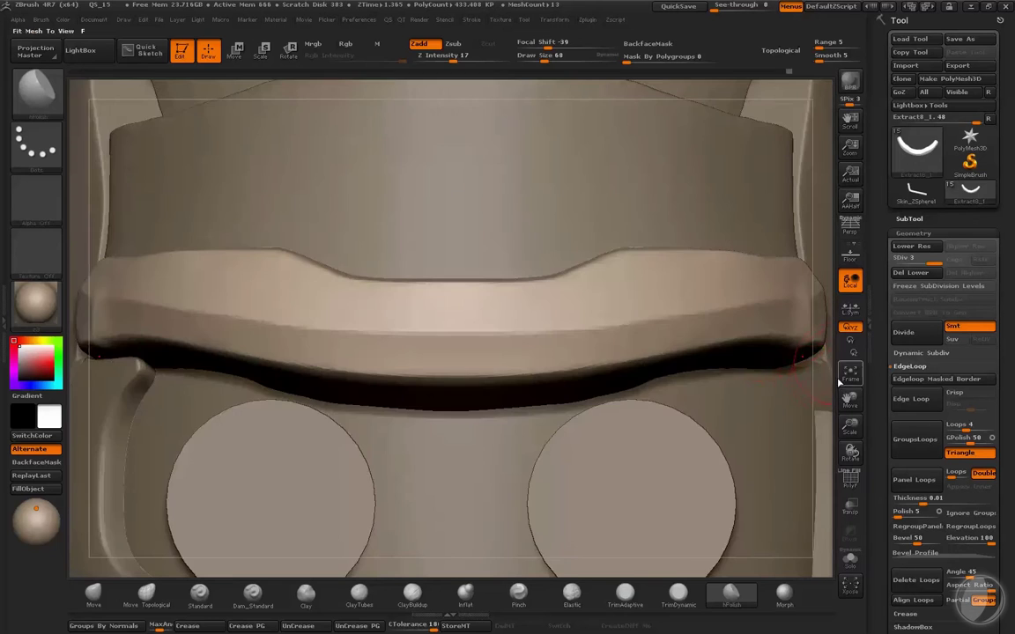
pyautogui.moveTo(828, 383)
pyautogui.mouseDown(button='right')
pyautogui.moveTo(804, 378)
pyautogui.moveTo(751, 315)
pyautogui.mouseUp(button='right')
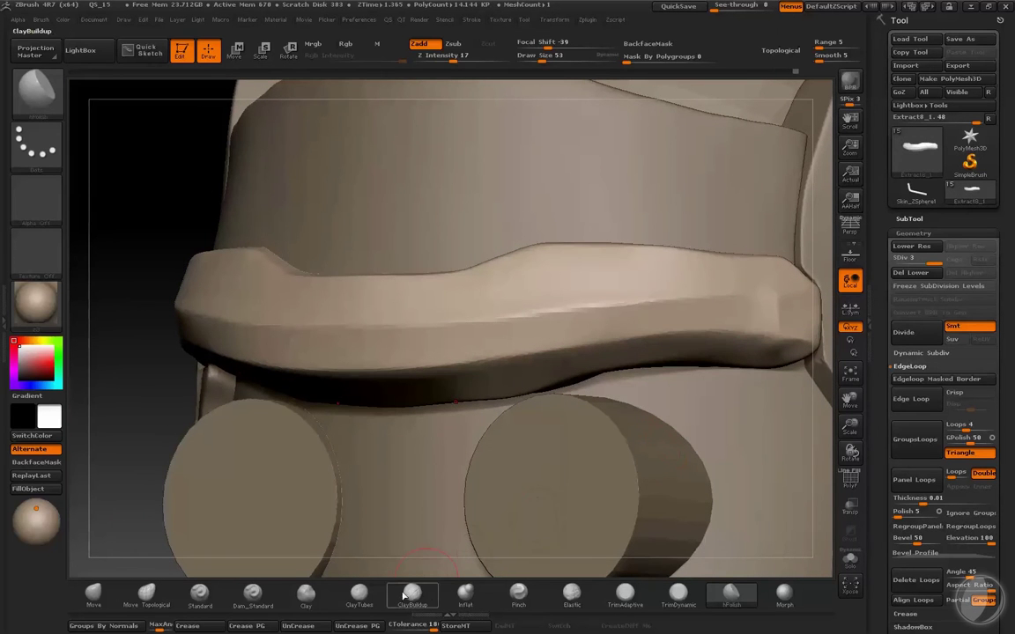
pyautogui.click(524, 597)
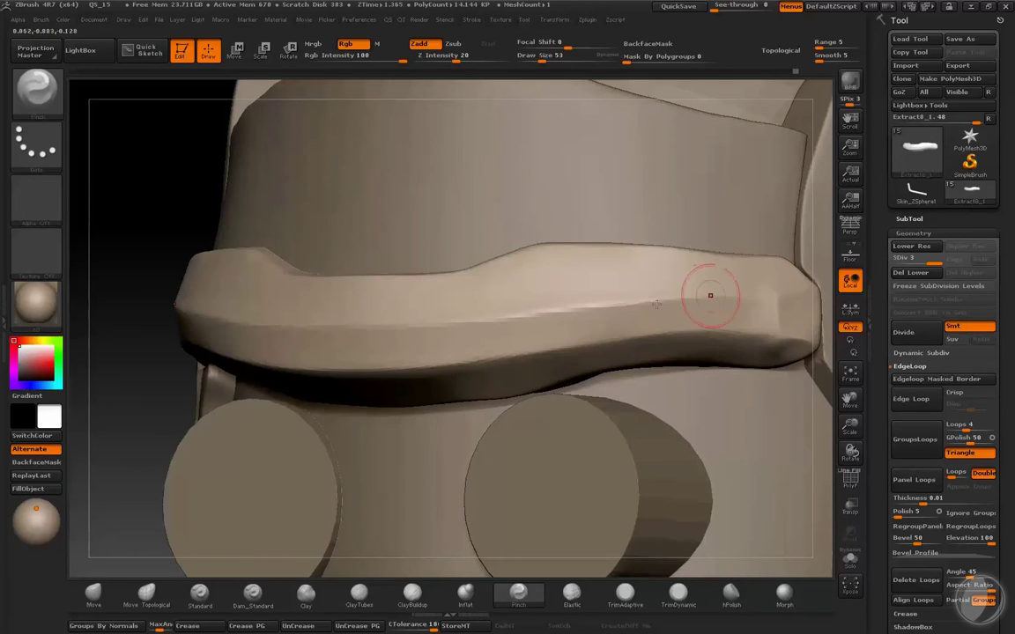
pyautogui.moveTo(158, 235)
pyautogui.mouseDown()
pyautogui.moveTo(151, 239)
pyautogui.moveTo(222, 310)
pyautogui.mouseUp()
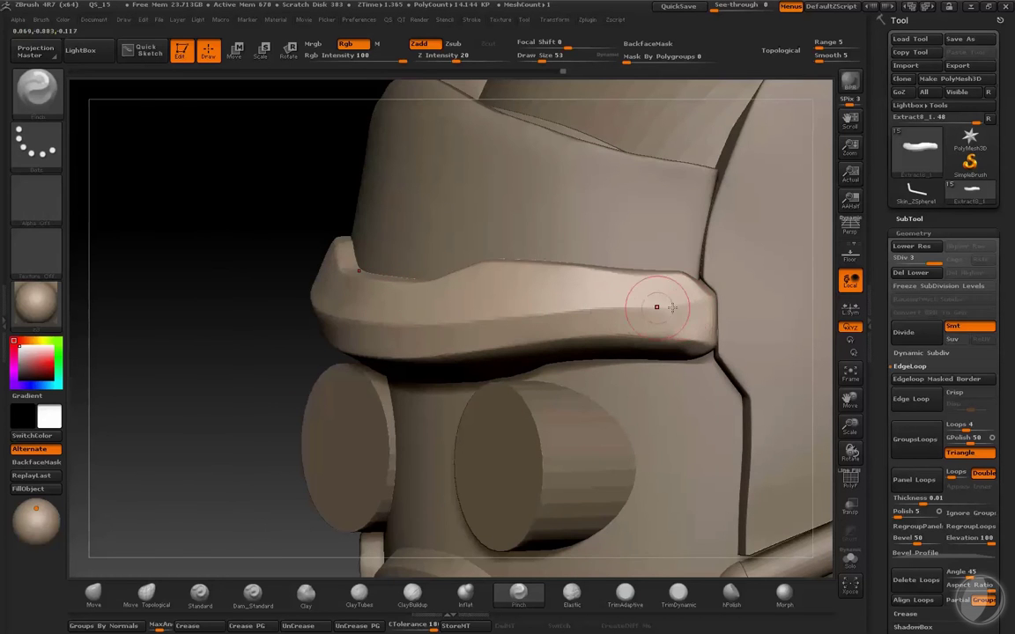
pyautogui.keyDown('shift'); pyautogui.moveTo(657, 302); pyautogui.dragTo(723, 336); pyautogui.keyUp('shift')
pyautogui.press('f')
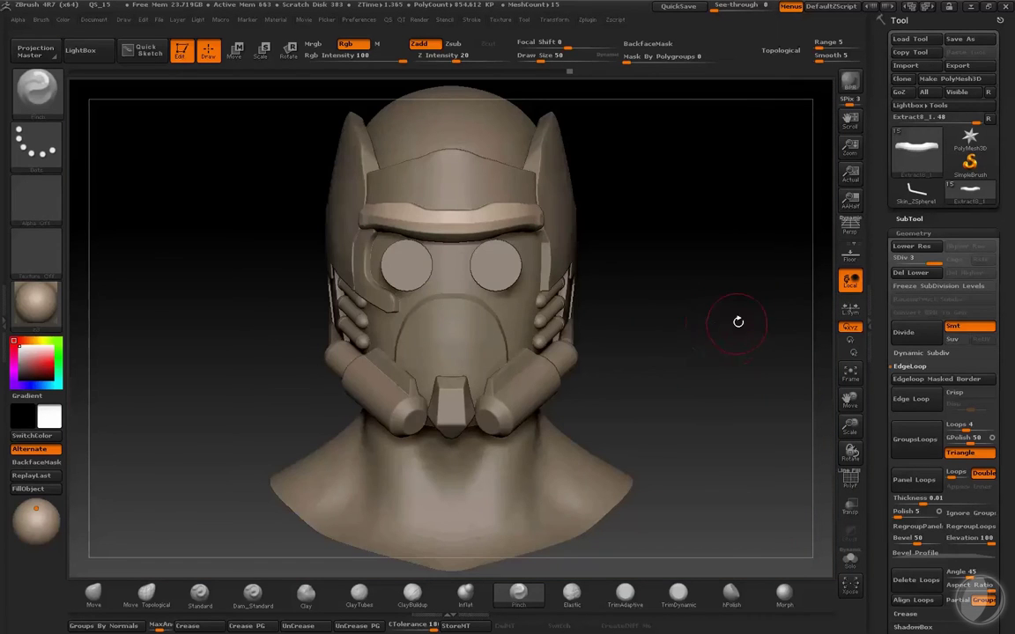
pyautogui.moveTo(738, 322); pyautogui.dragTo(732, 312)
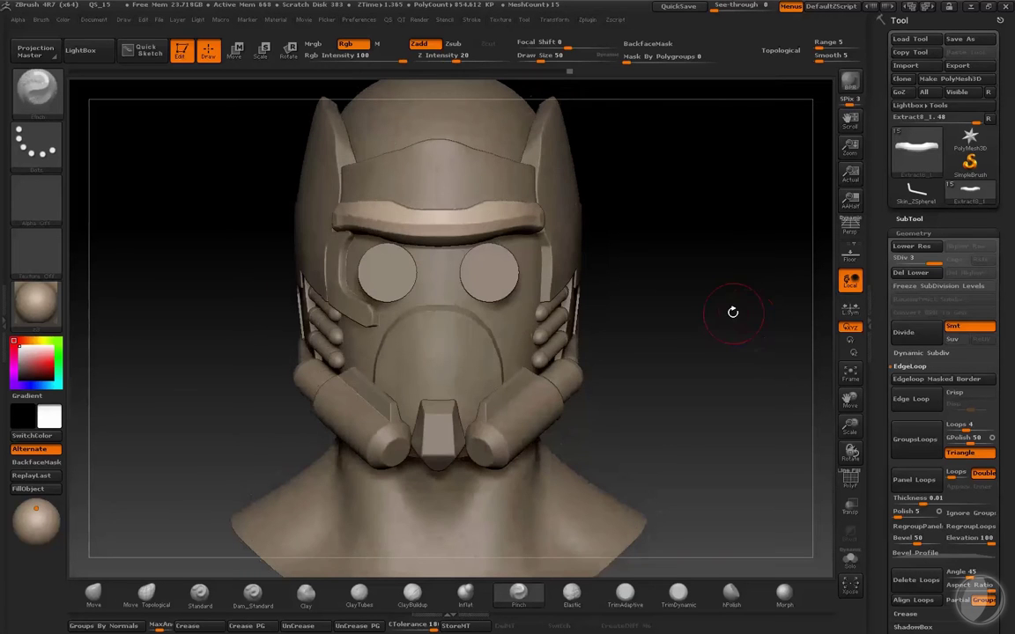
# - Set up a smoothing brush on the helmet shell with the draw size reduced to 101
pyautogui.moveTo(778, 356); pyautogui.dragTo(670, 401)
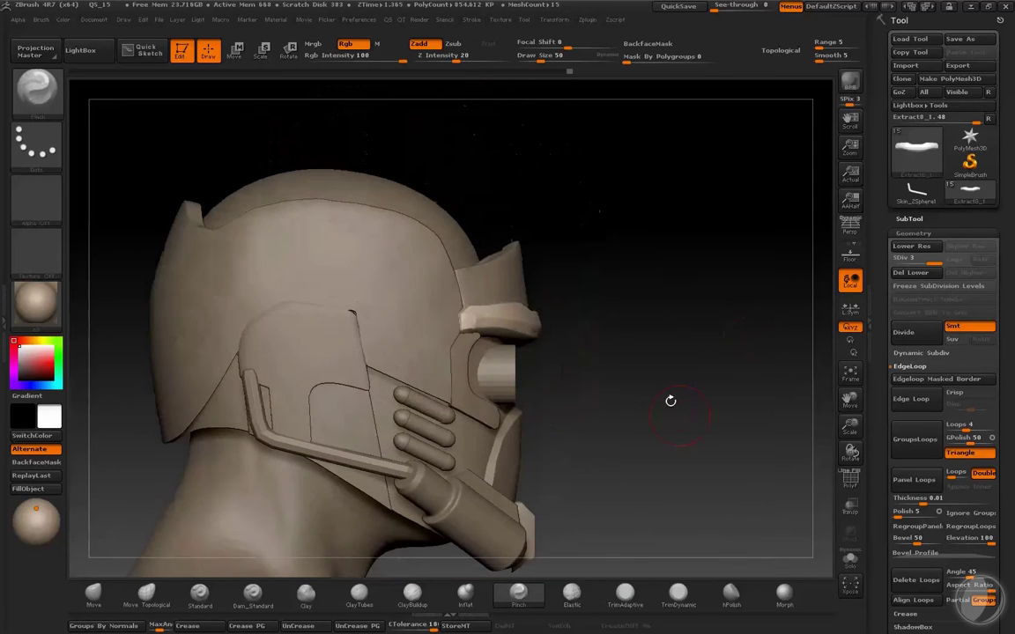
pyautogui.press('b')
pyautogui.press('m')
pyautogui.press('v')
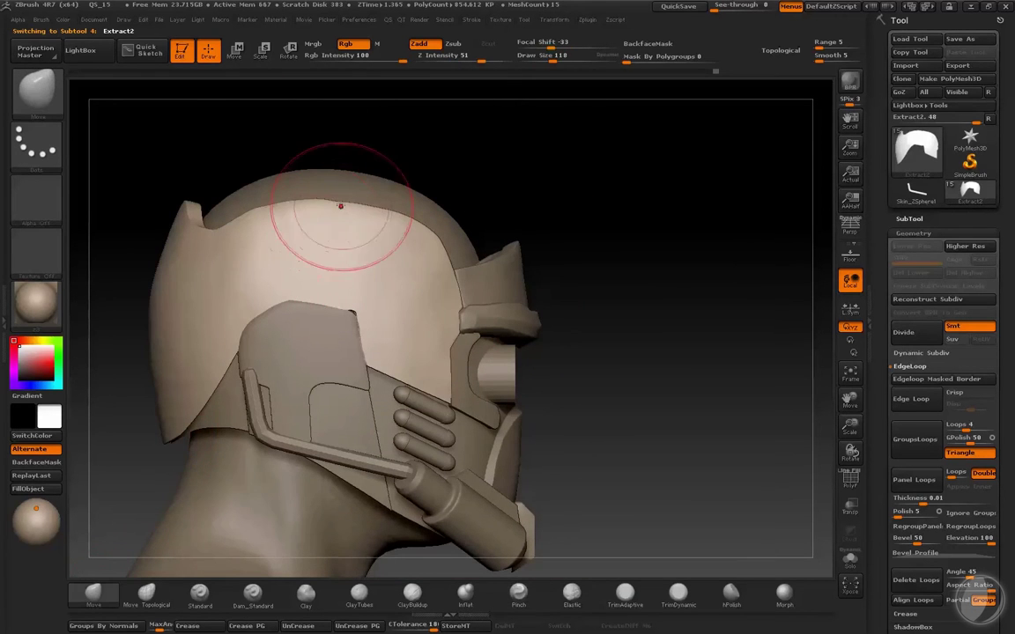
pyautogui.press('shift')
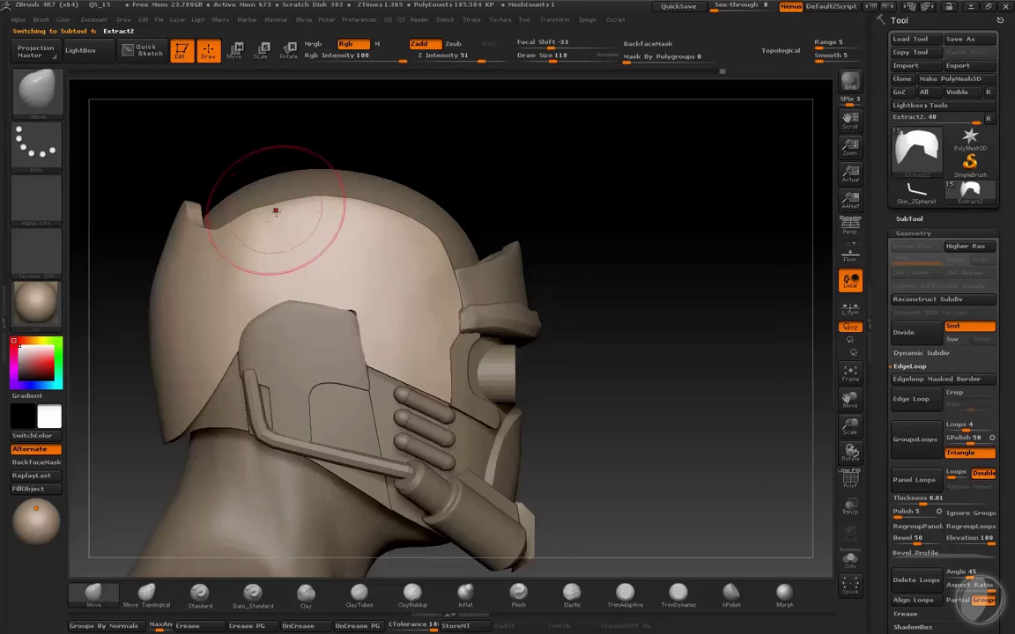
pyautogui.press('s')
pyautogui.moveTo(290, 204); pyautogui.dragTo(280, 203)
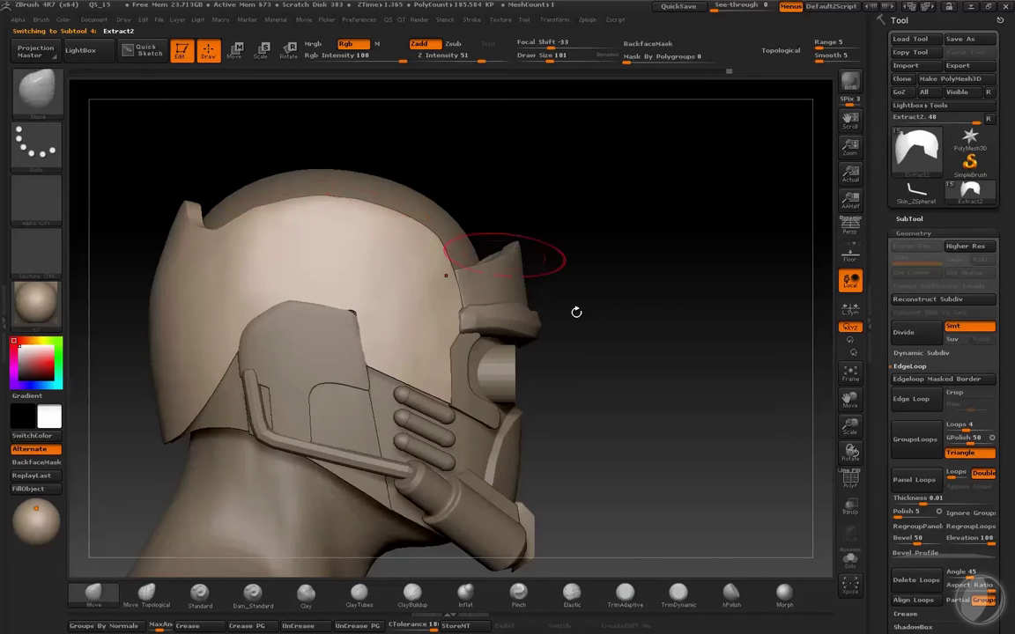
# - Solo the shell and polish its flap's pointed tip at size 89, then return to the full helmet
pyautogui.hotkey('shift', 's')
pyautogui.moveTo(661, 324)
pyautogui.keyDown('alt'); pyautogui.mouseDown()
pyautogui.moveTo(666, 402)
pyautogui.moveTo(409, 304)
pyautogui.mouseUp(); pyautogui.keyUp('alt')
pyautogui.press('[')
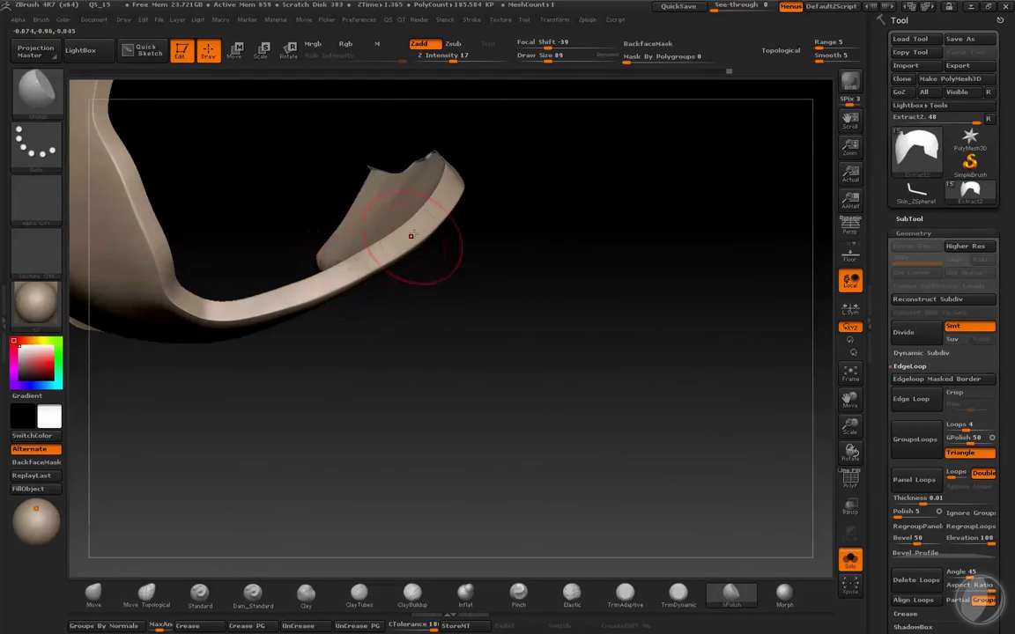
pyautogui.moveTo(419, 137); pyautogui.dragTo(420, 97)
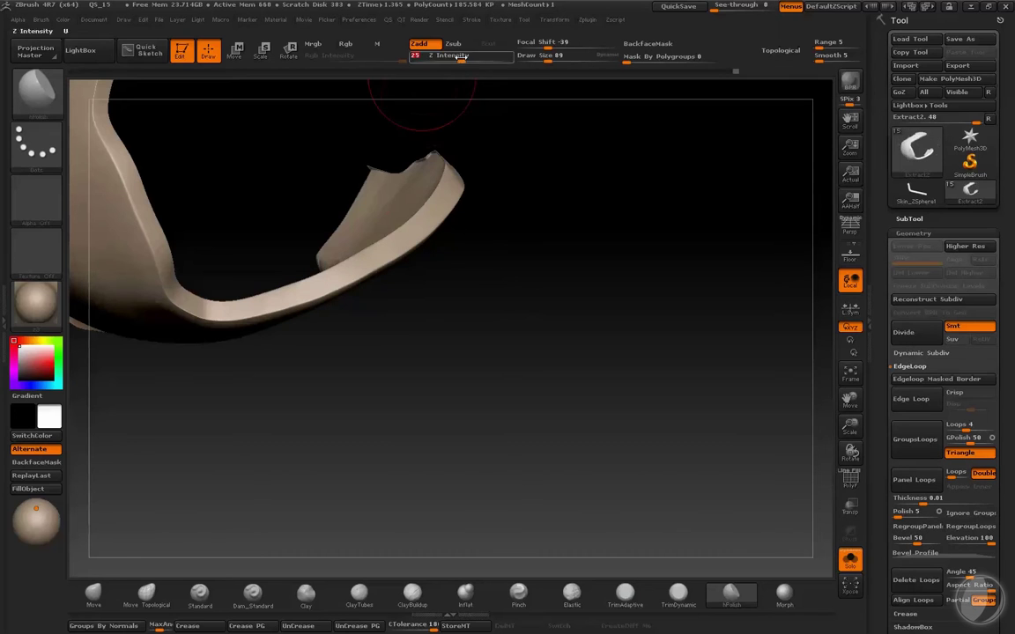
pyautogui.moveTo(431, 223)
pyautogui.mouseDown()
pyautogui.moveTo(317, 249)
pyautogui.moveTo(499, 204)
pyautogui.moveTo(313, 273)
pyautogui.mouseUp()
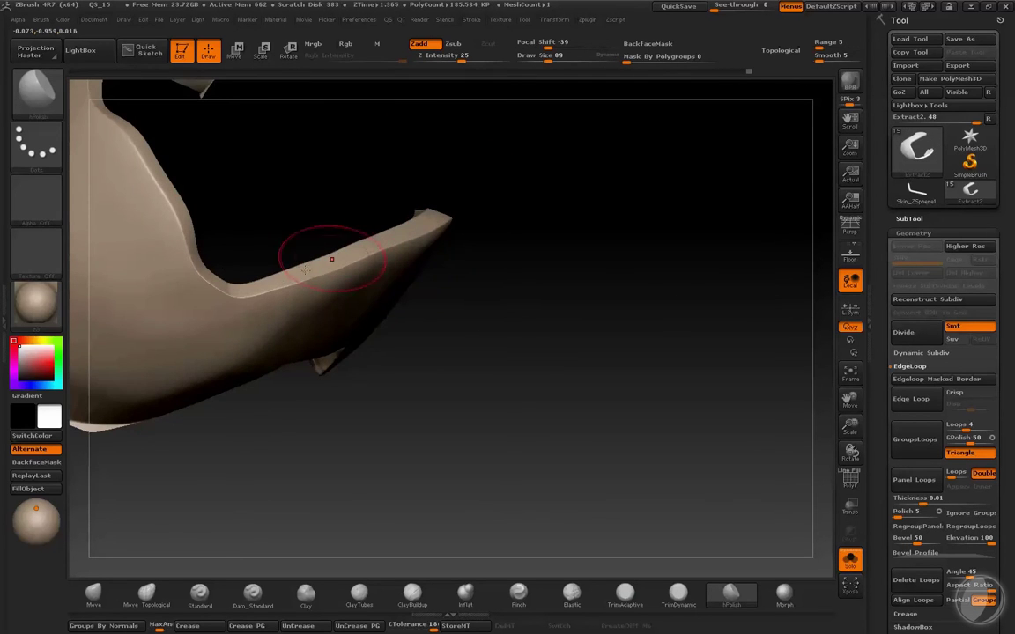
pyautogui.moveTo(464, 238)
pyautogui.mouseDown()
pyautogui.moveTo(345, 261)
pyautogui.moveTo(463, 279)
pyautogui.moveTo(261, 291)
pyautogui.mouseUp()
pyautogui.moveTo(356, 233)
pyautogui.mouseDown()
pyautogui.moveTo(480, 245)
pyautogui.moveTo(505, 209)
pyautogui.mouseUp()
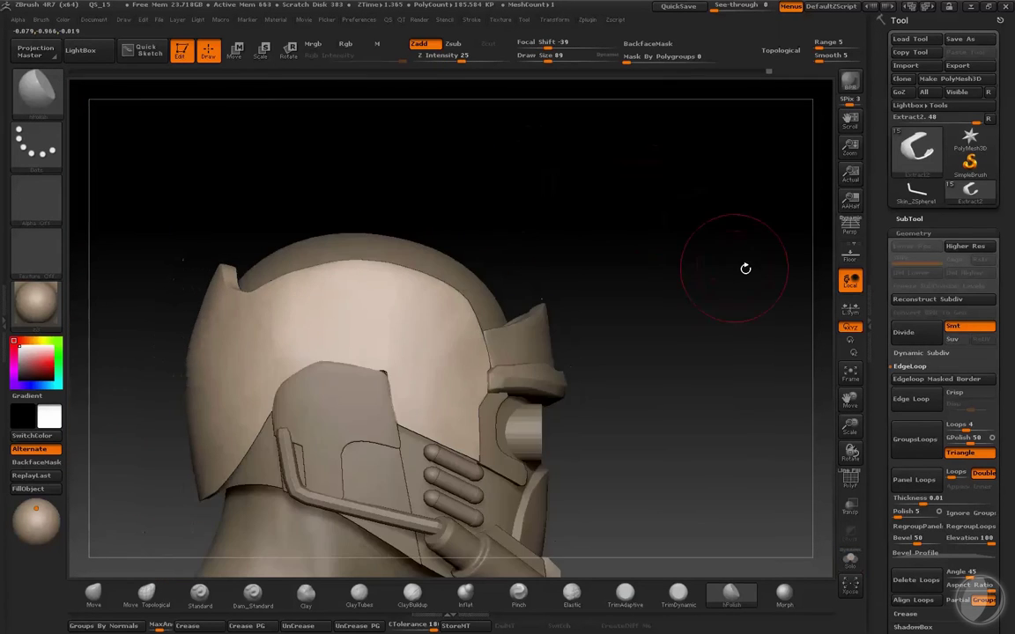
pyautogui.moveTo(740, 283)
pyautogui.mouseDown()
pyautogui.moveTo(716, 285)
pyautogui.moveTo(738, 288)
pyautogui.moveTo(734, 262)
pyautogui.moveTo(689, 274)
pyautogui.moveTo(706, 318)
pyautogui.moveTo(678, 352)
pyautogui.moveTo(684, 242)
pyautogui.moveTo(674, 301)
pyautogui.moveTo(706, 272)
pyautogui.moveTo(421, 340)
pyautogui.mouseUp()
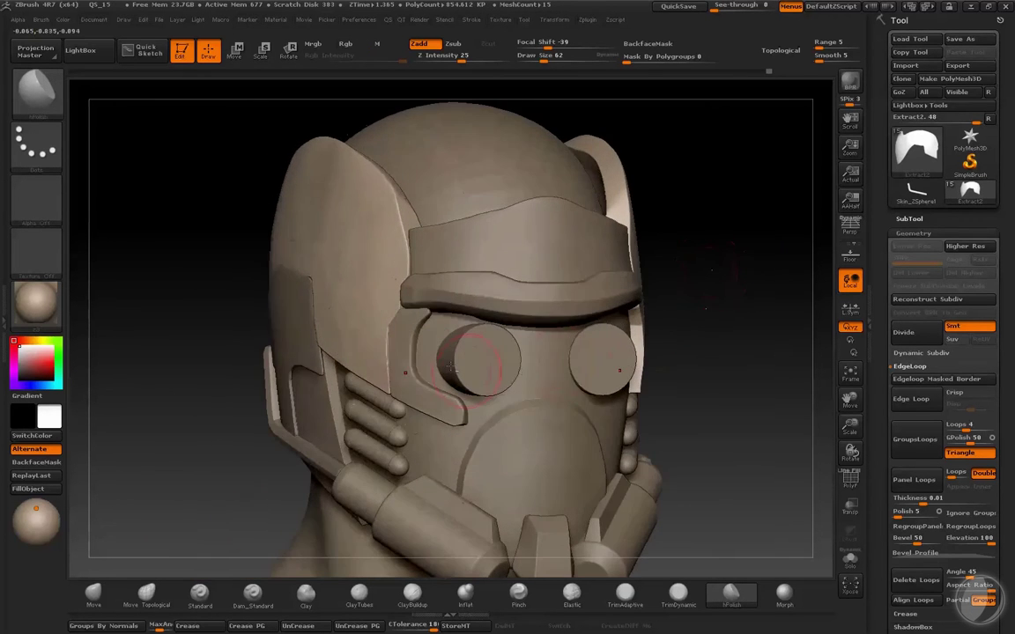
# - Select the bracket beside the left lens and inspect it in Solo
pyautogui.keyDown('alt'); pyautogui.click(411, 336); pyautogui.keyUp('alt')
pyautogui.moveTo(766, 282)
pyautogui.mouseDown()
pyautogui.moveTo(733, 301)
pyautogui.moveTo(777, 262)
pyautogui.moveTo(736, 285)
pyautogui.mouseUp()
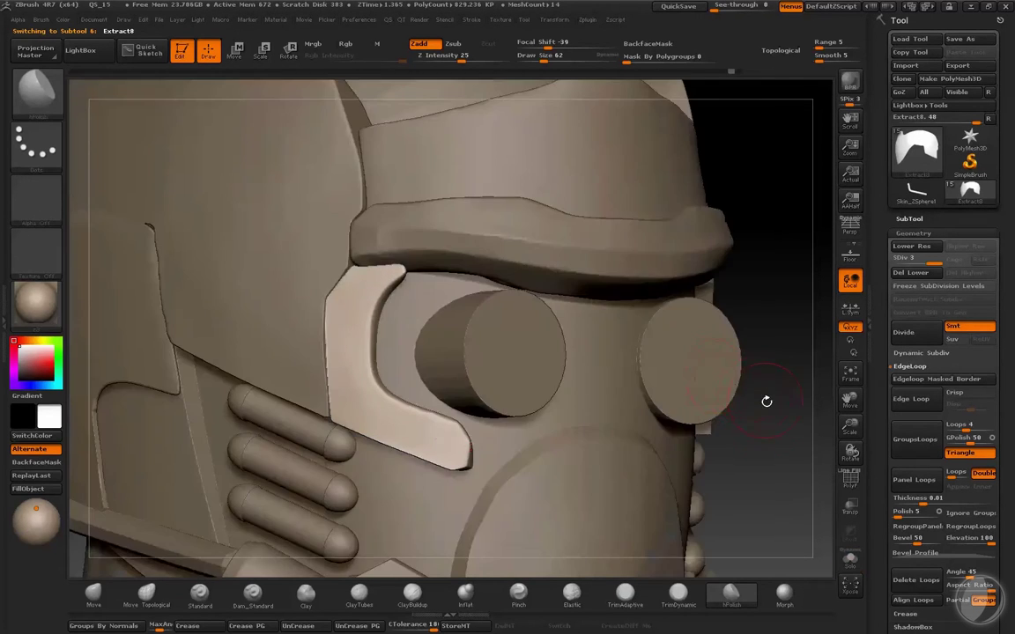
pyautogui.moveTo(765, 403)
pyautogui.mouseDown()
pyautogui.moveTo(775, 361)
pyautogui.moveTo(467, 426)
pyautogui.mouseUp()
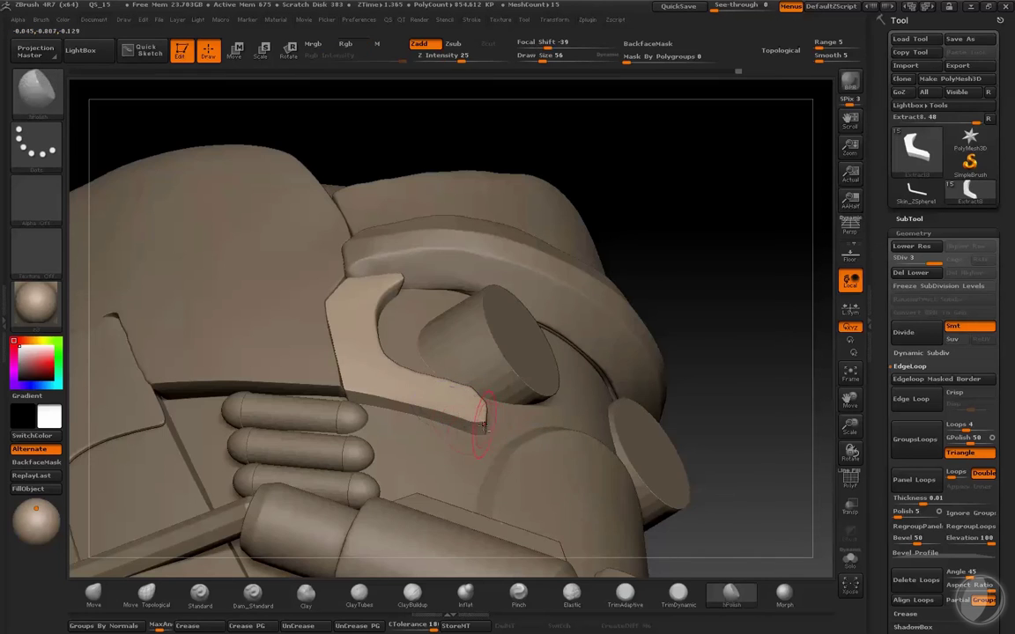
pyautogui.hotkey('ctrl', 'shift', 's')
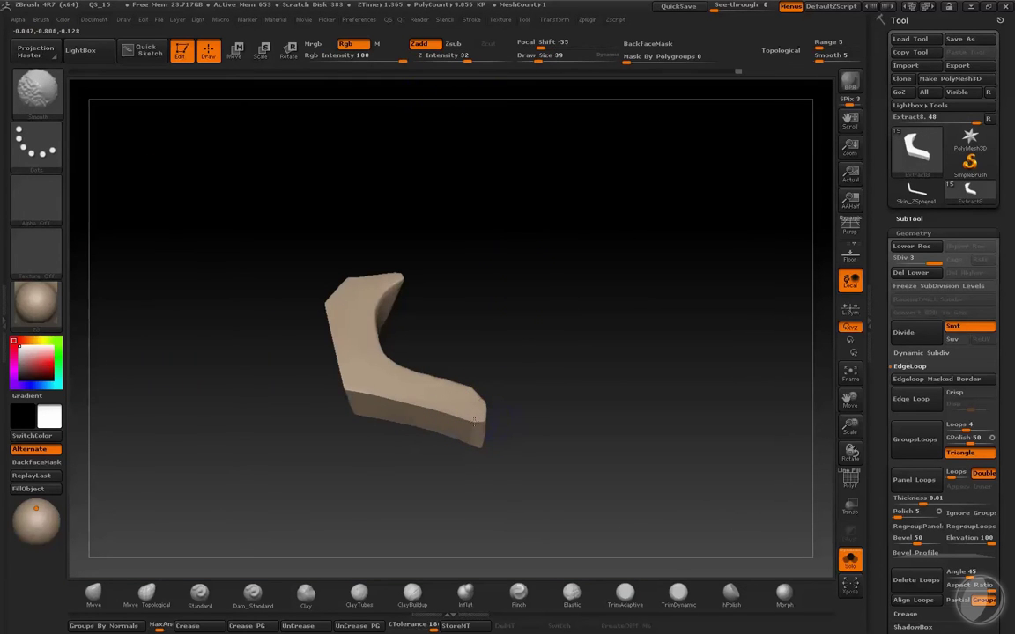
pyautogui.moveTo(420, 446); pyautogui.dragTo(464, 414)
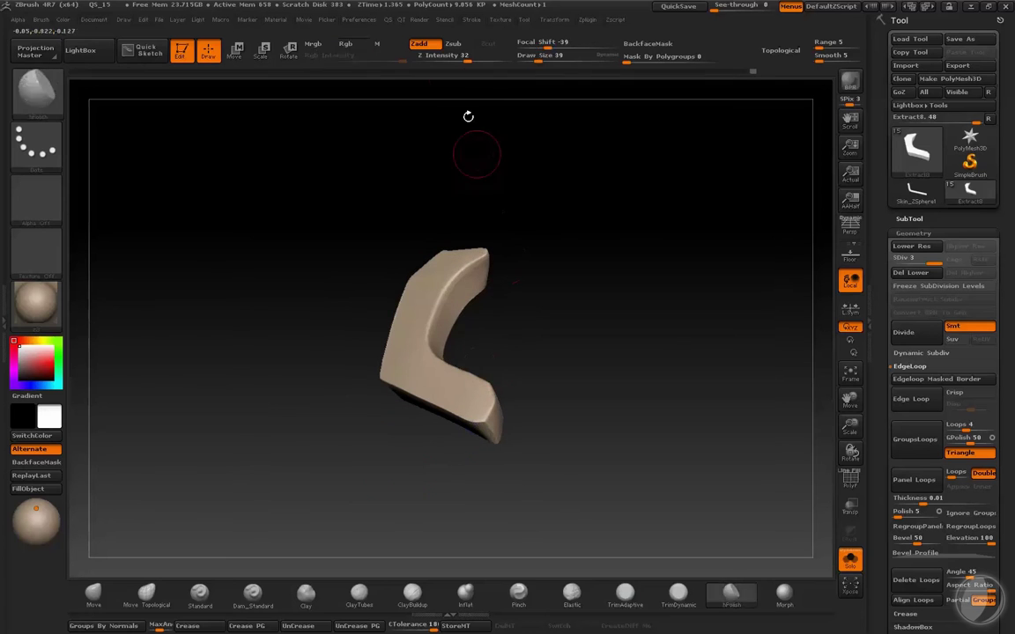
pyautogui.moveTo(582, 201)
pyautogui.mouseDown()
pyautogui.moveTo(618, 182)
pyautogui.moveTo(475, 421)
pyautogui.mouseUp()
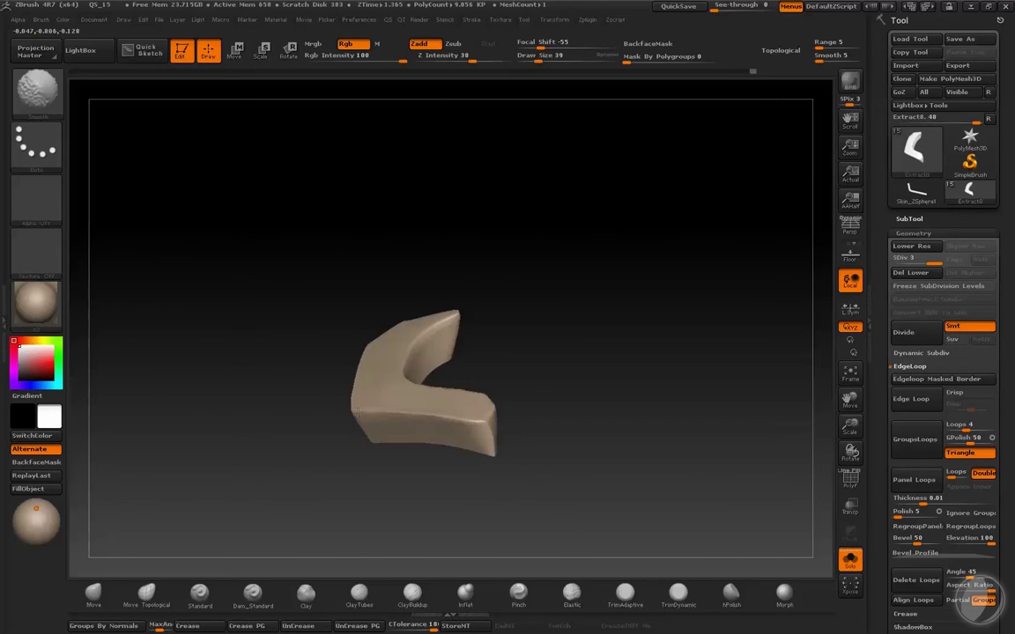
pyautogui.click(850, 561)
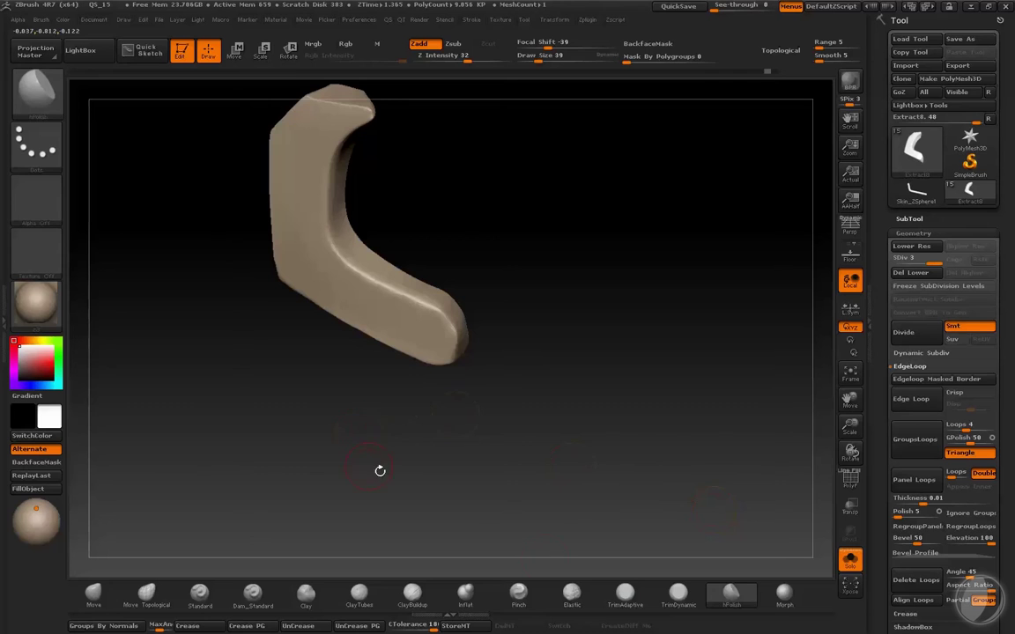
# - Pick the Pinch brush at size 53, turn toward a side profile, and select Extract8_1
pyautogui.click(519, 595)
pyautogui.moveTo(571, 480); pyautogui.dragTo(417, 311)
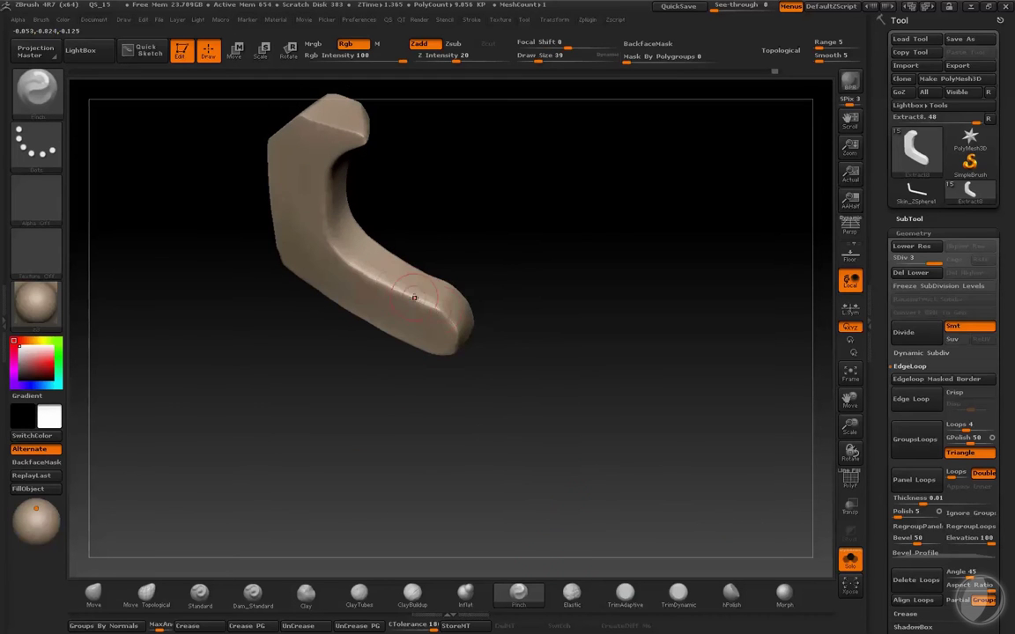
pyautogui.press(']')
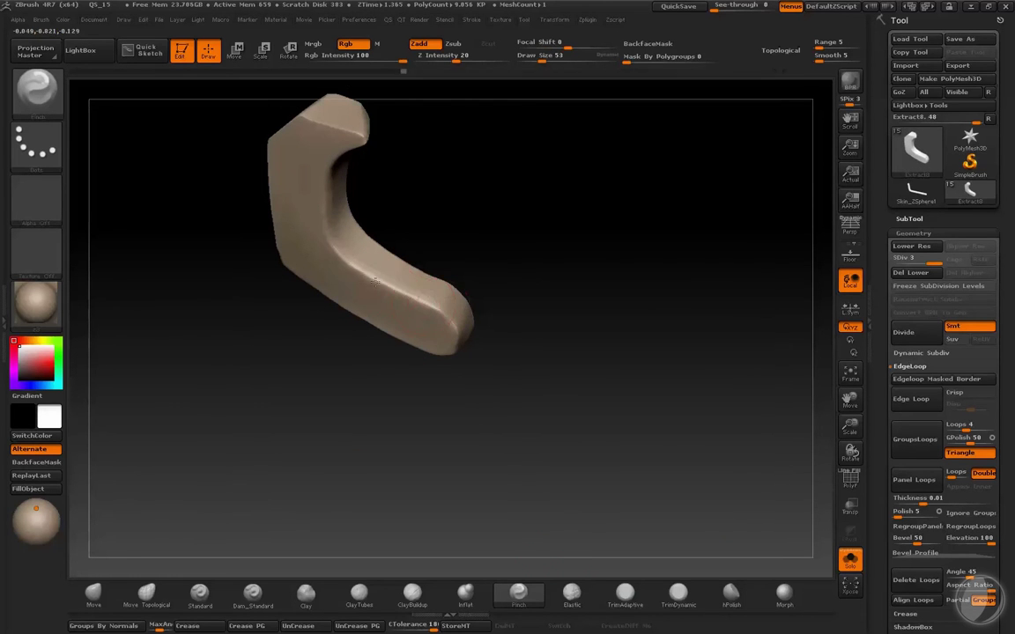
pyautogui.moveTo(379, 361)
pyautogui.mouseDown()
pyautogui.moveTo(511, 261)
pyautogui.moveTo(706, 366)
pyautogui.mouseUp()
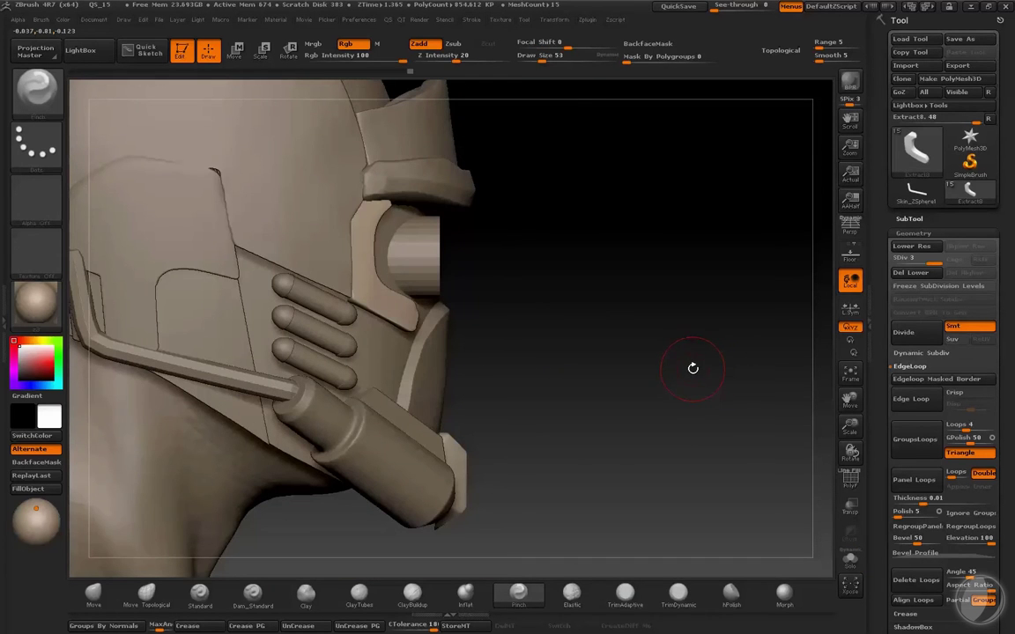
pyautogui.moveTo(561, 203)
pyautogui.mouseDown()
pyautogui.moveTo(543, 312)
pyautogui.moveTo(440, 296)
pyautogui.mouseUp()
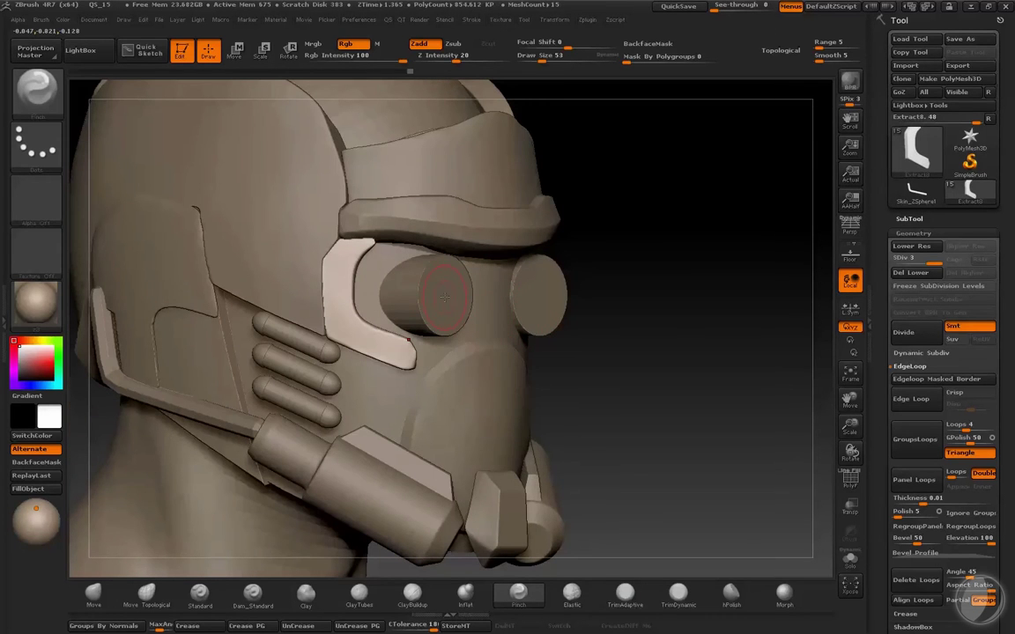
pyautogui.moveTo(674, 371); pyautogui.dragTo(683, 333)
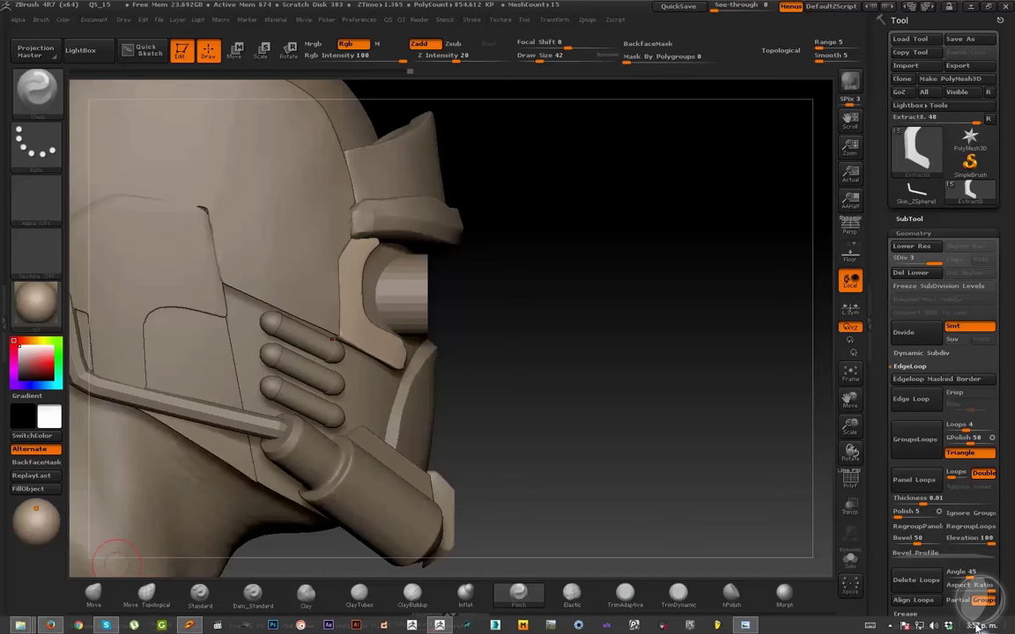
pyautogui.moveTo(722, 511)
pyautogui.mouseDown()
pyautogui.moveTo(643, 494)
pyautogui.moveTo(779, 256)
pyautogui.moveTo(707, 273)
pyautogui.moveTo(723, 319)
pyautogui.mouseUp()
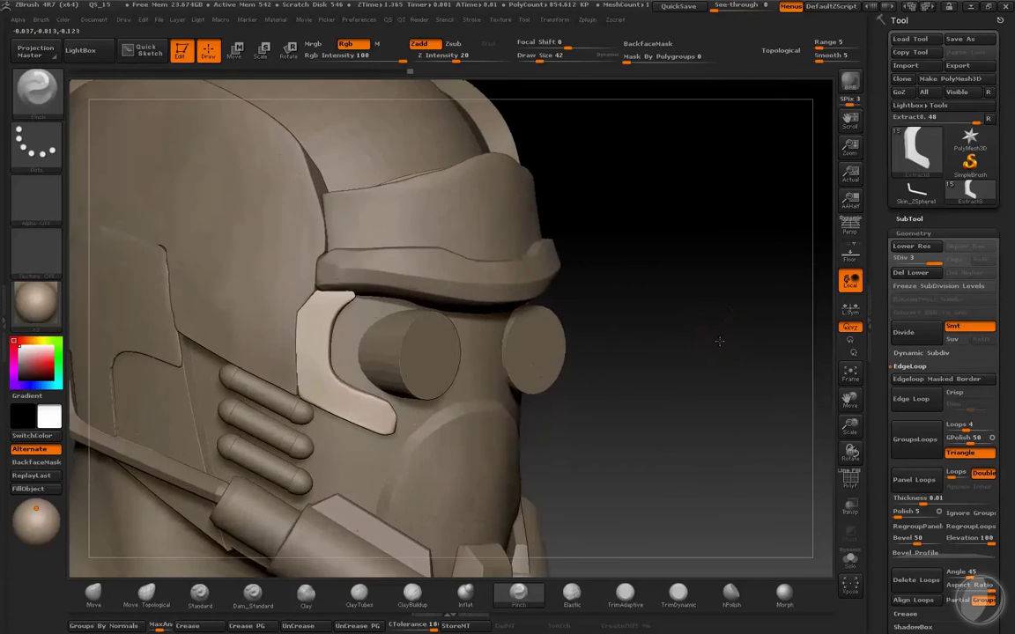
pyautogui.keyDown('alt'); pyautogui.click(414, 231); pyautogui.keyUp('alt')
# - Apply the plain grey BasicMaterial2 to the isolated piece
pyautogui.moveTo(706, 385); pyautogui.dragTo(373, 390)
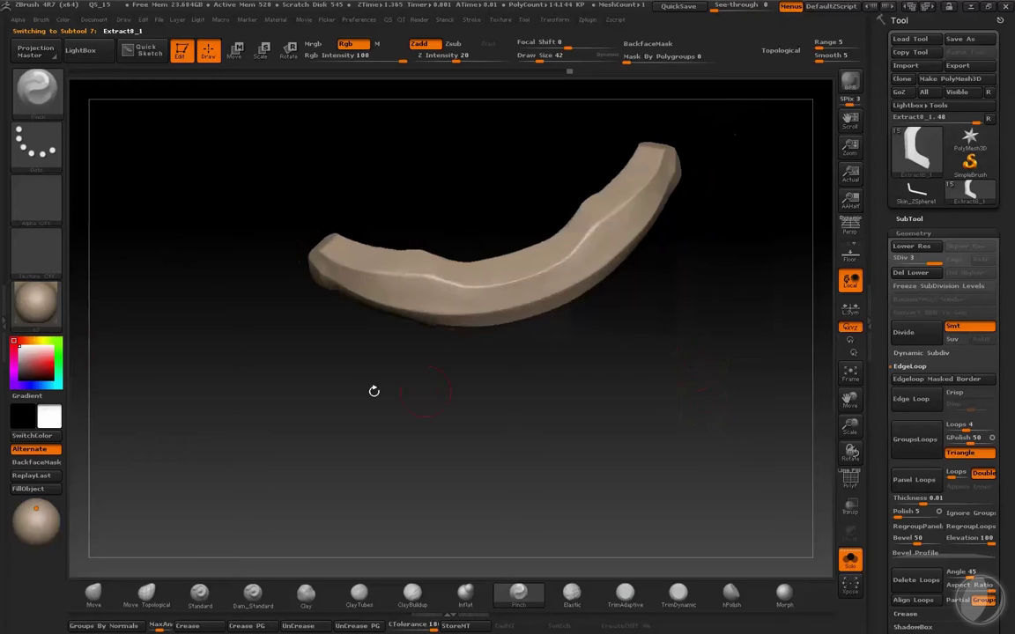
pyautogui.press('m')
pyautogui.click(283, 506)
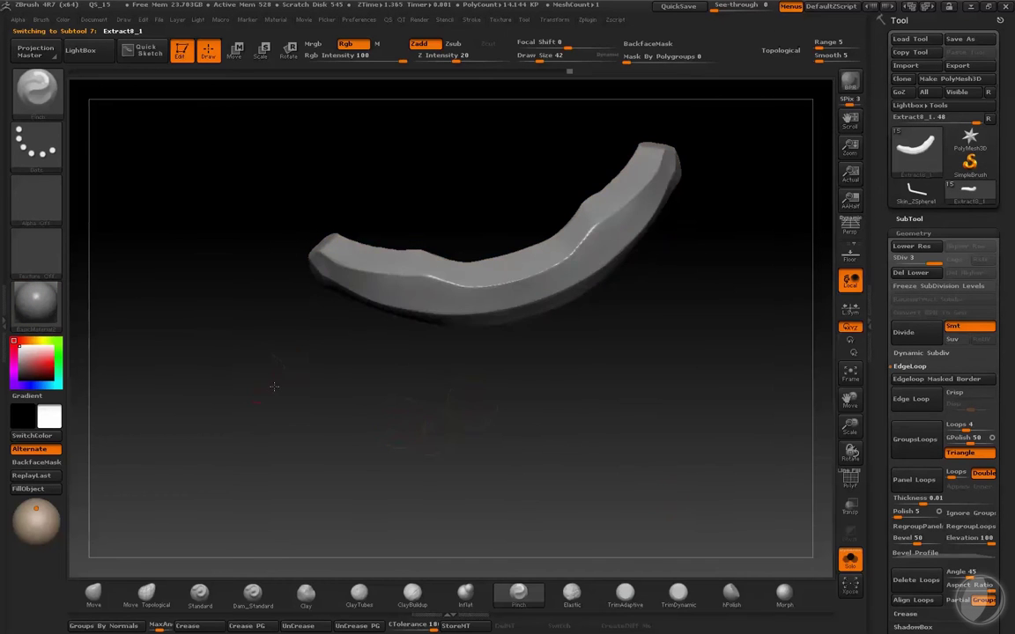
# - Inspect the piece from several angles, then turn Solo off to show the full helmet from the side
pyautogui.moveTo(431, 366); pyautogui.dragTo(674, 509)
pyautogui.moveTo(622, 404); pyautogui.dragTo(592, 350)
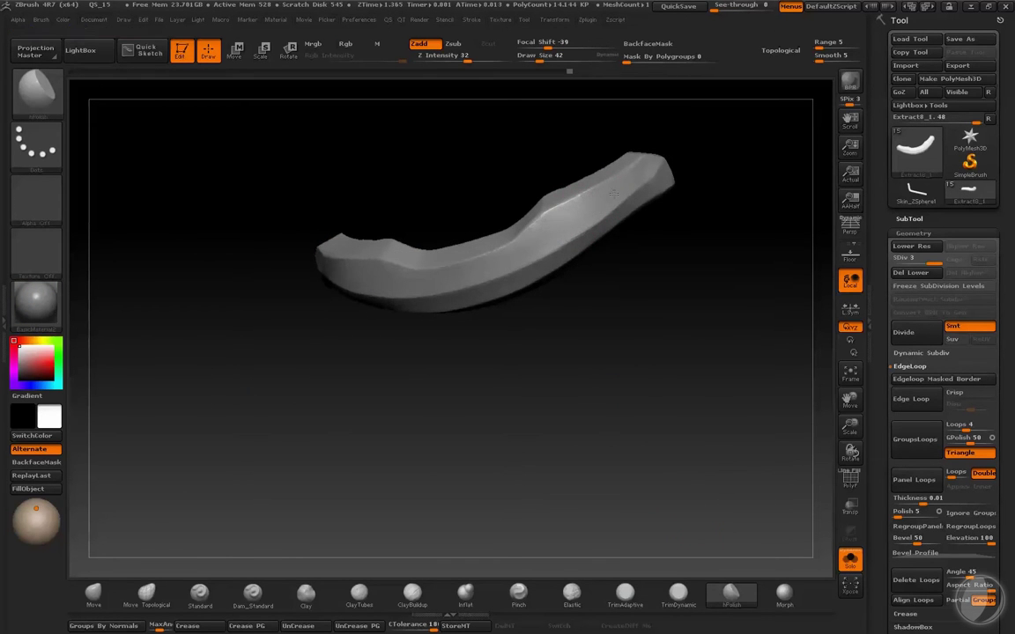
pyautogui.moveTo(502, 266); pyautogui.dragTo(379, 385)
pyautogui.hotkey('ctrl', 'shift', 's')
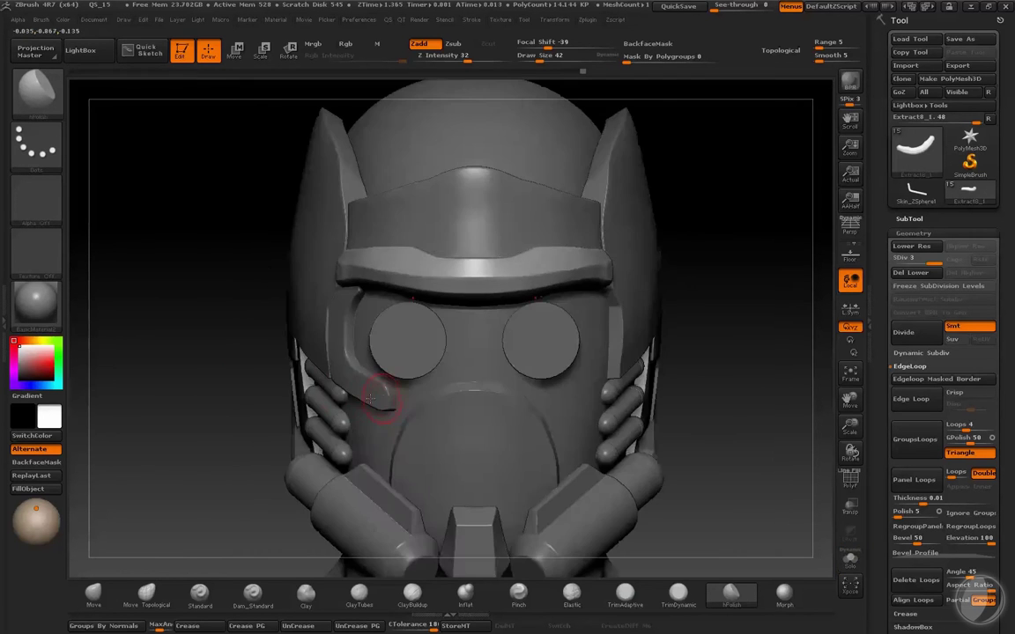
pyautogui.moveTo(702, 397); pyautogui.dragTo(616, 401)
# - Solo the Extract8 eye-frame piece and subdivide it a level higher with Ctrl+D
pyautogui.keyDown('alt'); pyautogui.click(357, 286); pyautogui.keyUp('alt')
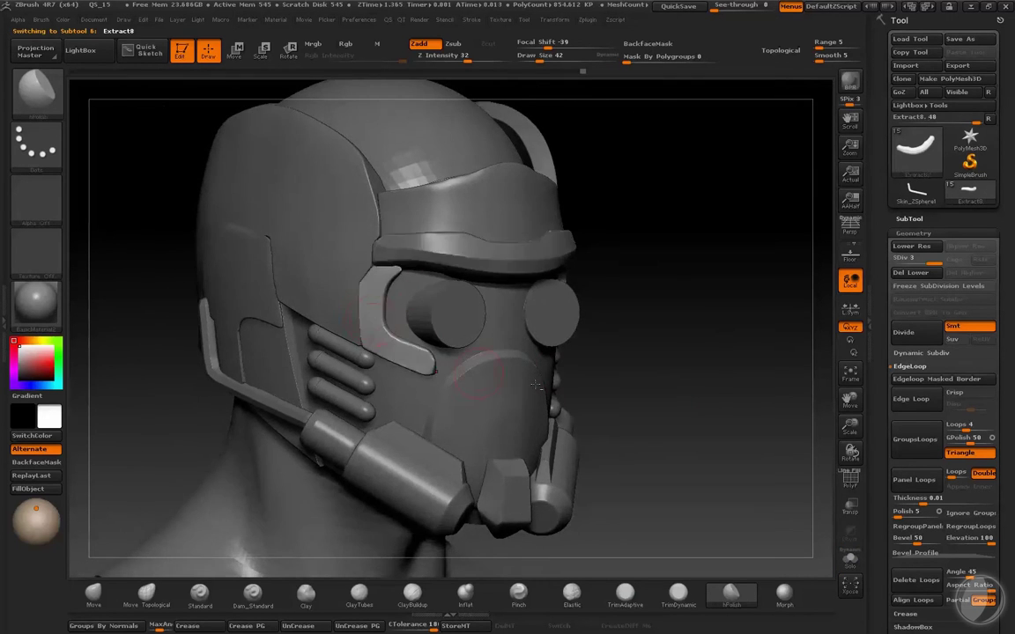
pyautogui.hotkey('ctrl', 'shift', 's')
pyautogui.hotkey('ctrl', 'shift', 's')
pyautogui.hotkey('ctrl', 'shift', 's')
pyautogui.moveTo(782, 392); pyautogui.dragTo(782, 397)
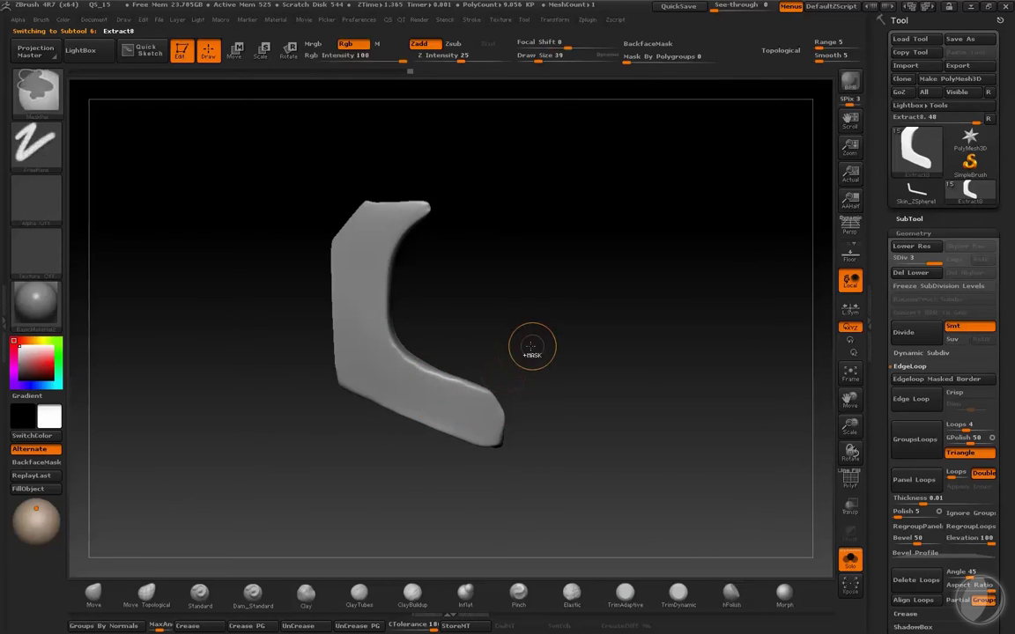
pyautogui.hotkey('ctrl', 'd')
pyautogui.moveTo(467, 377); pyautogui.dragTo(403, 351)
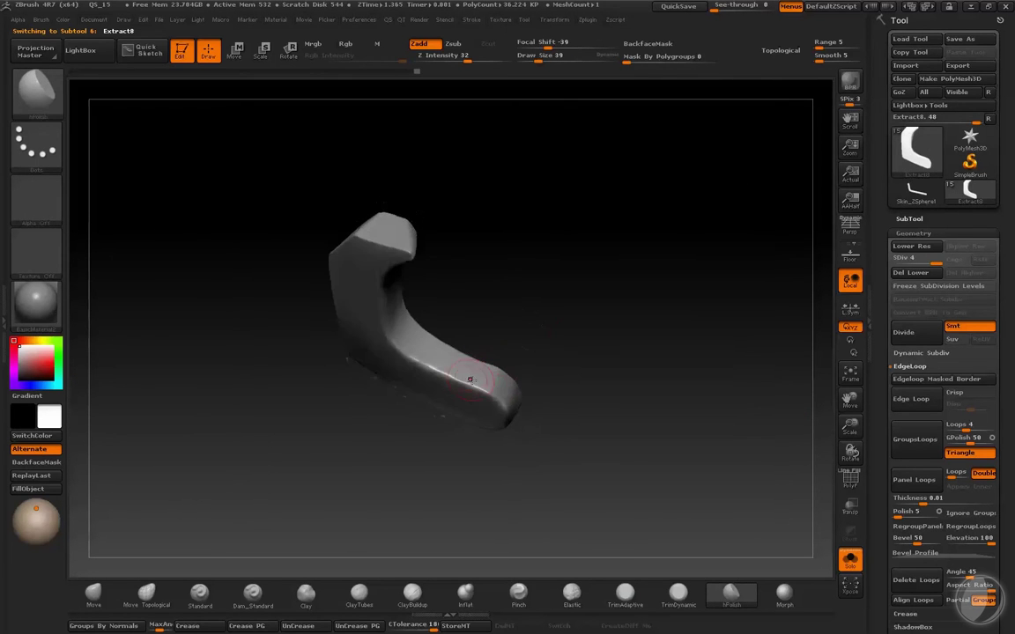
pyautogui.moveTo(508, 344); pyautogui.dragTo(436, 352)
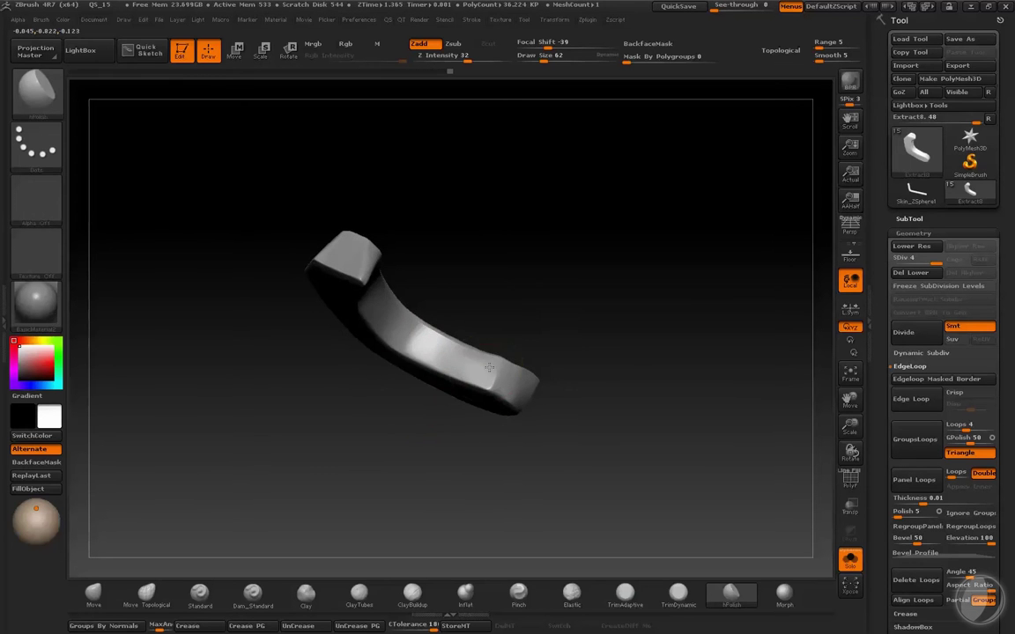
pyautogui.moveTo(489, 367)
pyautogui.mouseDown()
pyautogui.moveTo(612, 282)
pyautogui.moveTo(403, 396)
pyautogui.moveTo(347, 340)
pyautogui.moveTo(416, 424)
pyautogui.moveTo(427, 396)
pyautogui.moveTo(547, 357)
pyautogui.moveTo(600, 313)
pyautogui.mouseUp()
# - Polish Extract8 into crisp flat planes with the hPolish brush, working around it
pyautogui.press('ctrl')
pyautogui.press('b')
pyautogui.press('h')
pyautogui.press('p')
pyautogui.press('b')
pyautogui.press('c')
pyautogui.press('b')
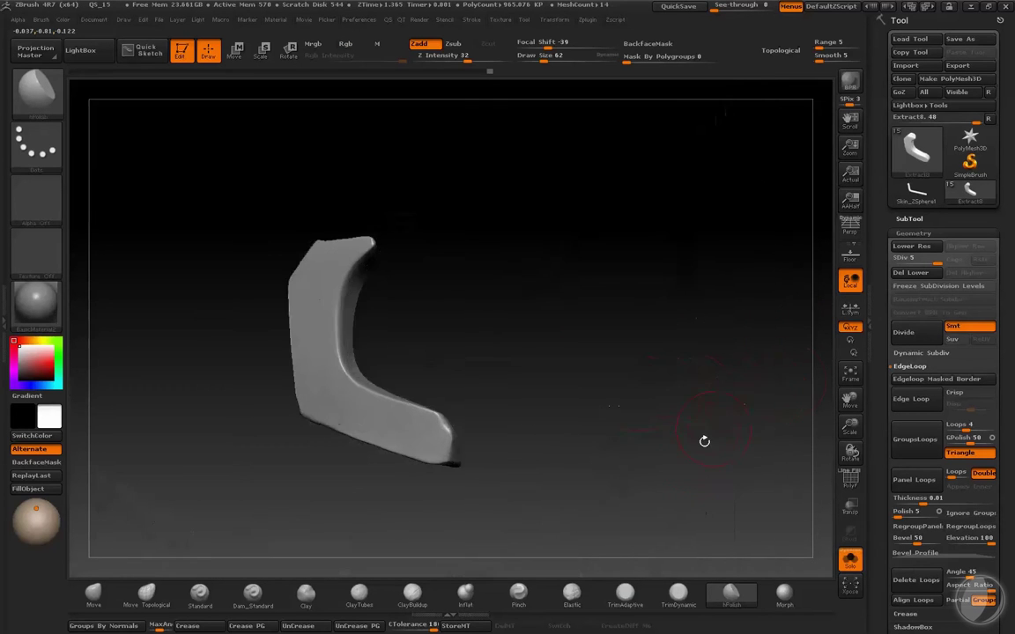
pyautogui.moveTo(663, 453)
pyautogui.mouseDown()
pyautogui.moveTo(657, 411)
pyautogui.moveTo(468, 383)
pyautogui.mouseUp()
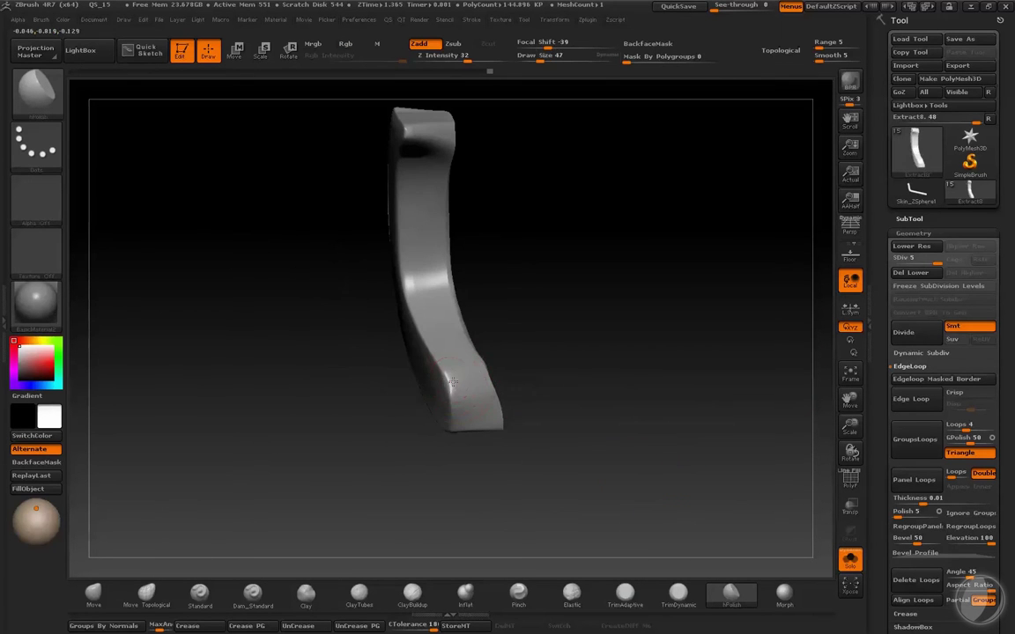
pyautogui.moveTo(415, 484)
pyautogui.mouseDown()
pyautogui.moveTo(452, 388)
pyautogui.moveTo(464, 408)
pyautogui.moveTo(463, 389)
pyautogui.mouseUp()
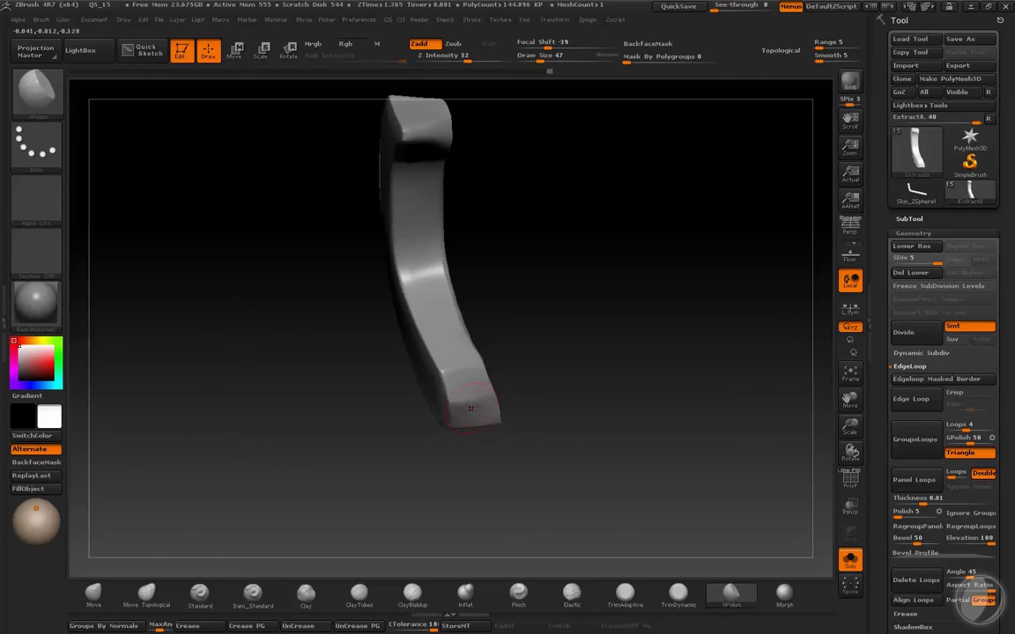
pyautogui.moveTo(458, 414)
pyautogui.mouseDown()
pyautogui.moveTo(472, 401)
pyautogui.moveTo(456, 424)
pyautogui.moveTo(525, 408)
pyautogui.moveTo(578, 351)
pyautogui.mouseUp()
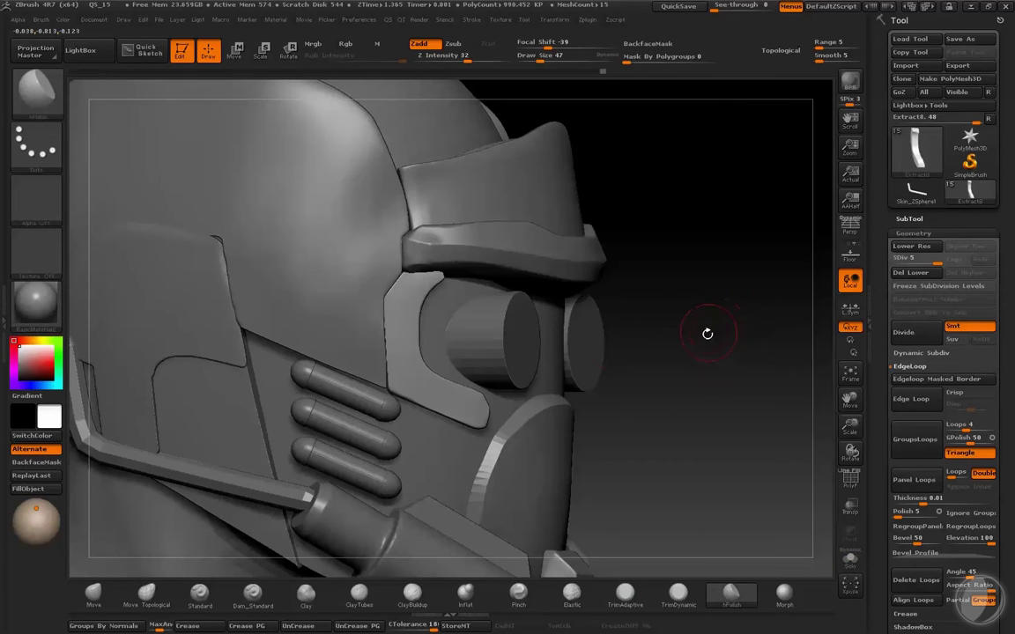
# - Solo the PM3D_Cylinder3D lens cylinders and duplicate that subtool
pyautogui.keyDown('alt'); pyautogui.click(510, 337); pyautogui.keyUp('alt')
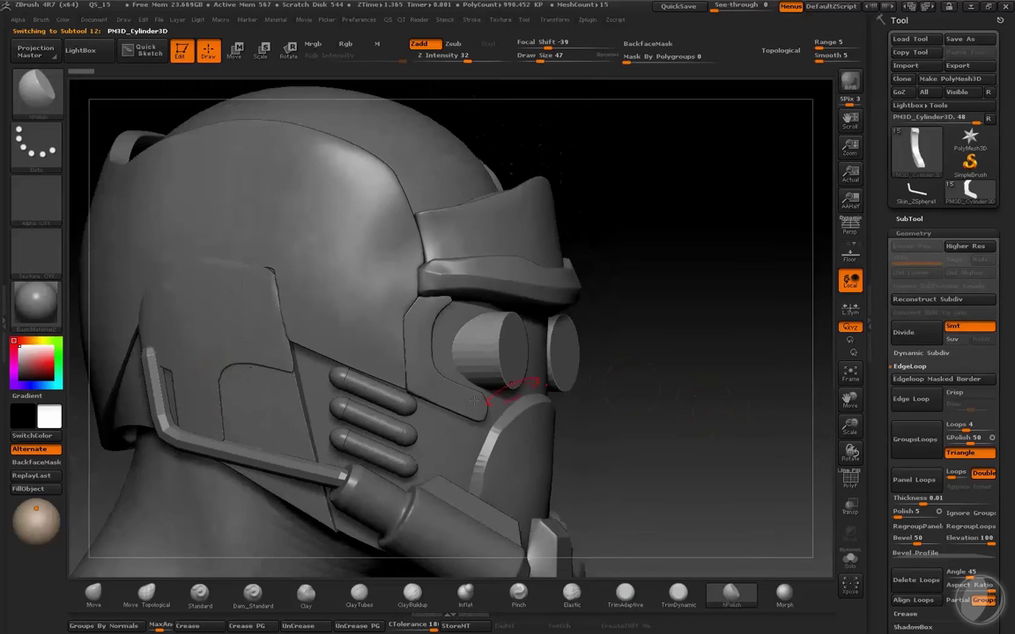
pyautogui.moveTo(635, 385)
pyautogui.keyDown('shift'); pyautogui.mouseDown()
pyautogui.moveTo(170, 335)
pyautogui.moveTo(202, 357)
pyautogui.moveTo(665, 293)
pyautogui.mouseUp(); pyautogui.keyUp('shift')
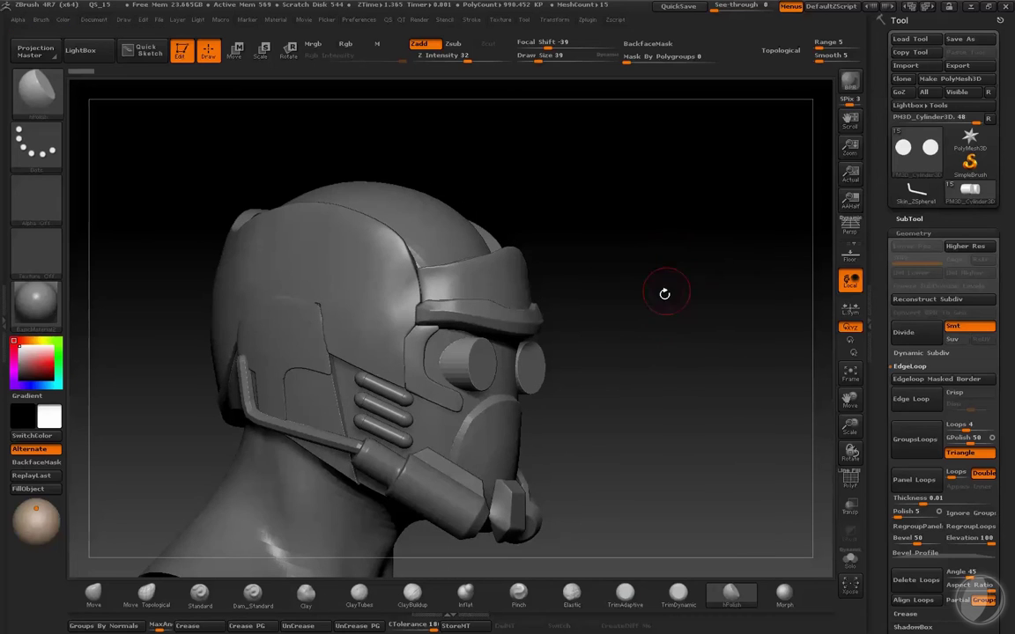
pyautogui.hotkey('ctrl', 'shift', 's')
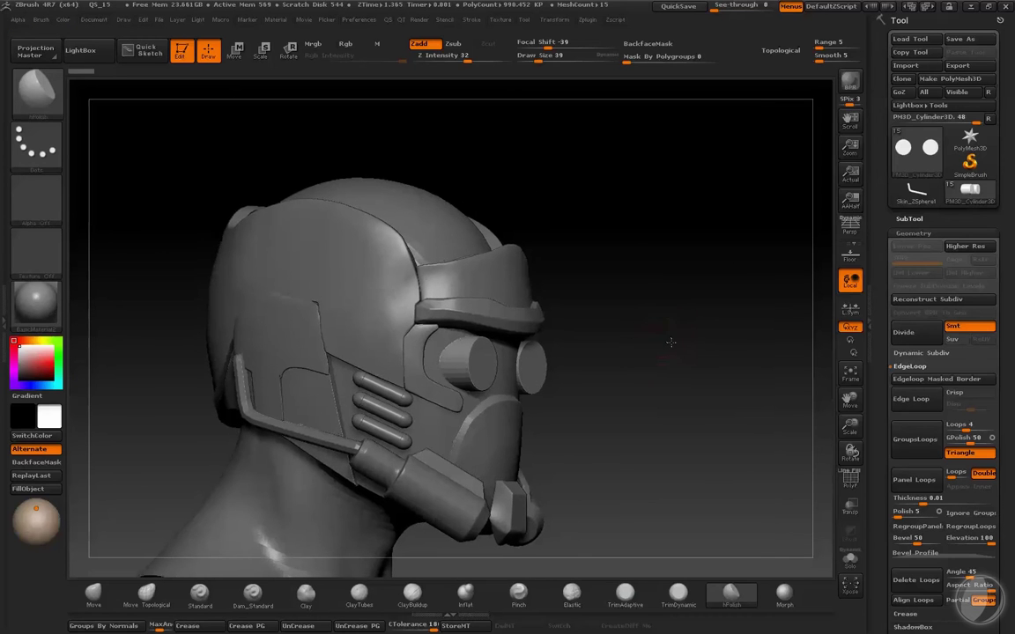
pyautogui.click(909, 219)
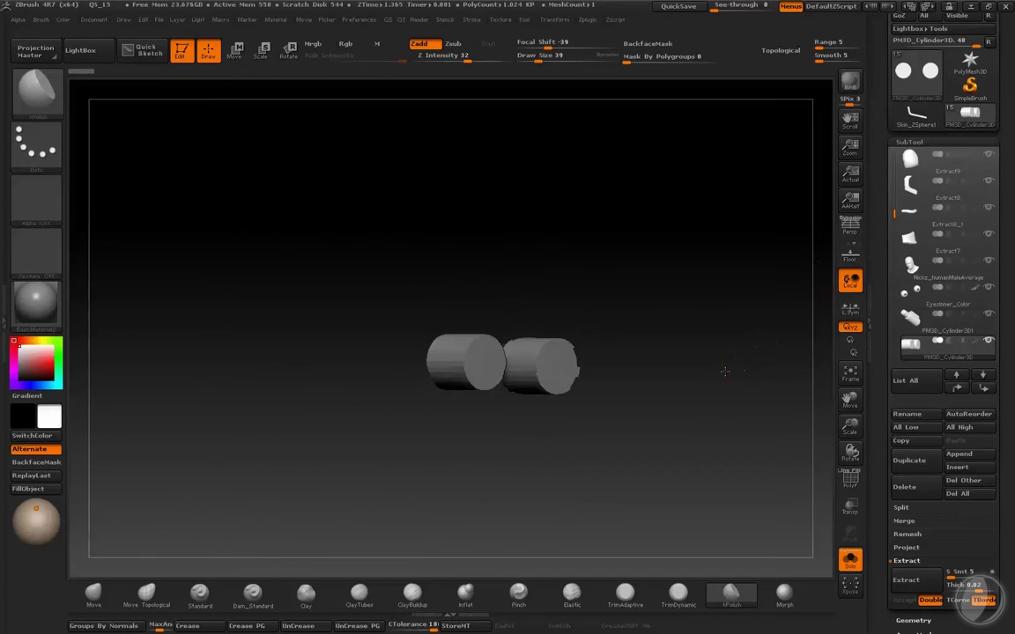
pyautogui.keyDown('shift'); pyautogui.moveTo(636, 330); pyautogui.dragTo(725, 366); pyautogui.keyUp('shift')
pyautogui.click(912, 467)
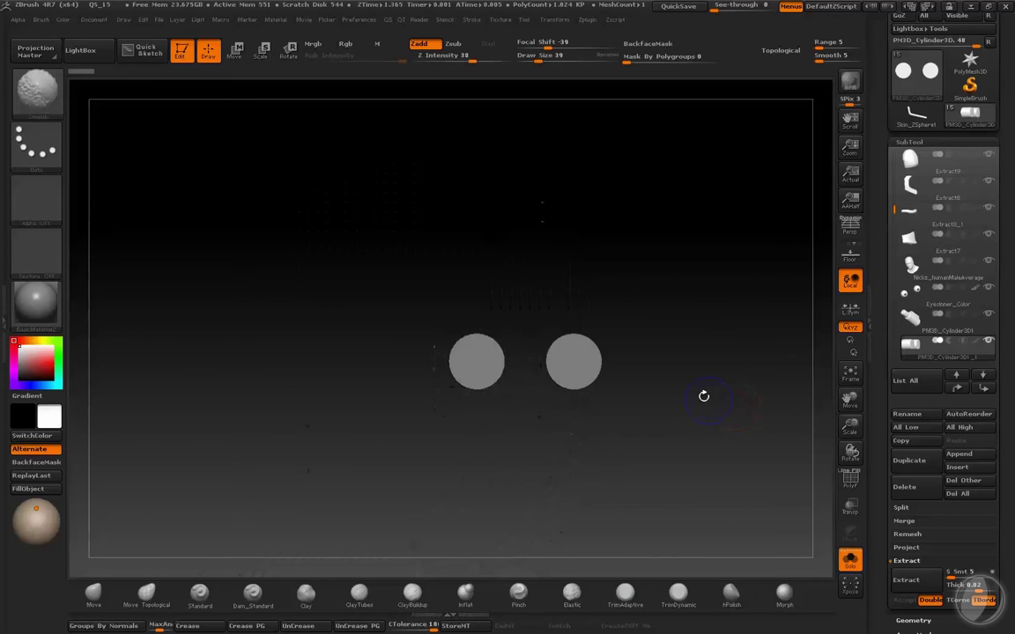
# - Choose the SelectRect brush for hiding one of the lenses
pyautogui.keyDown('ctrl'); pyautogui.keyDown('shift'); pyautogui.moveTo(649, 306); pyautogui.dragTo(529, 432); pyautogui.keyUp('shift'); pyautogui.keyUp('ctrl')
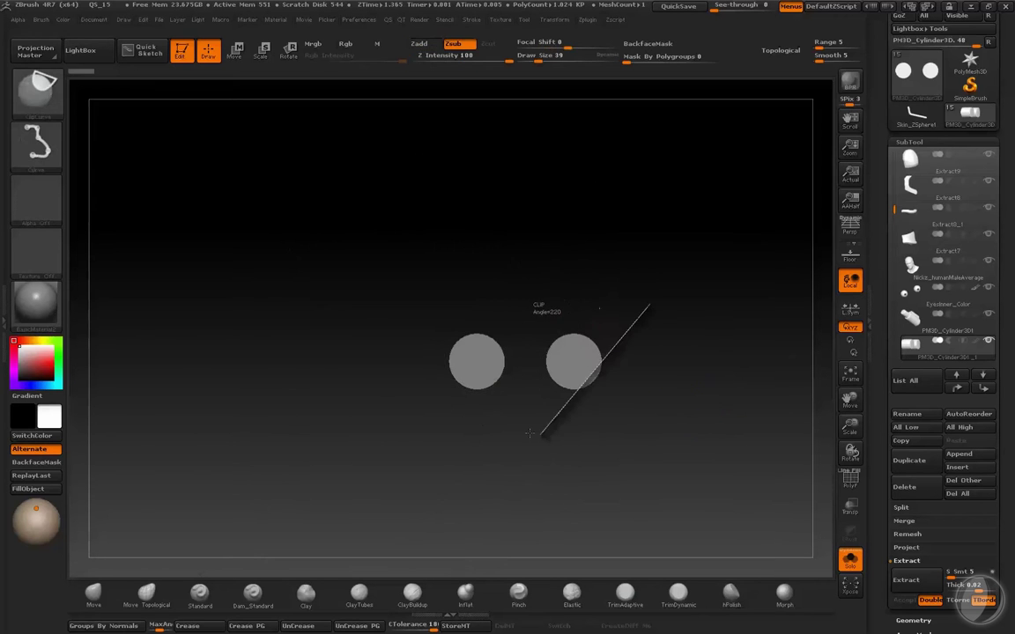
pyautogui.click(58, 90)
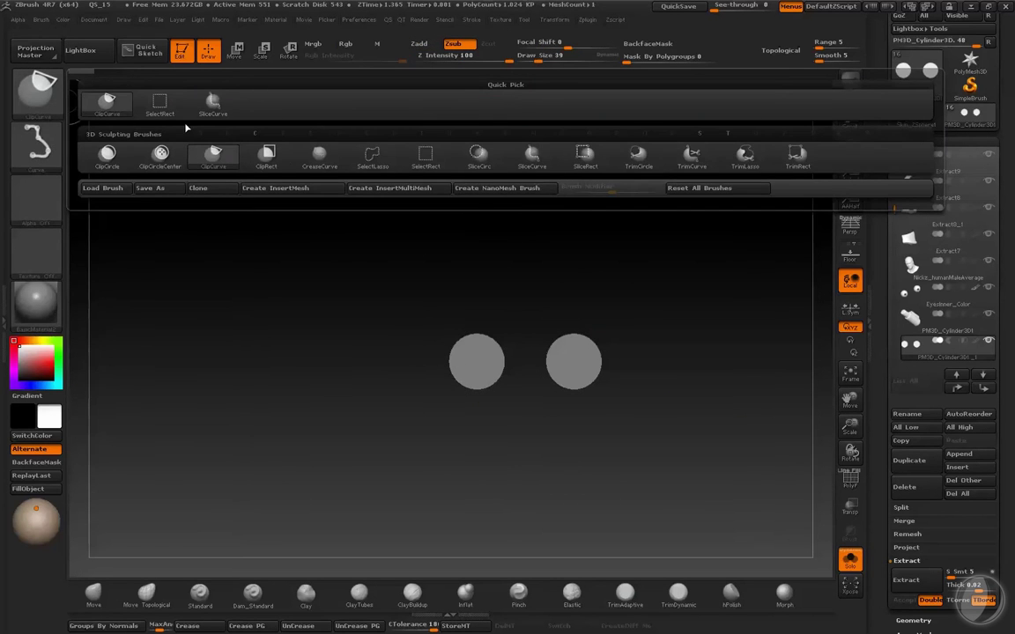
pyautogui.click(159, 103)
# - Hide the right lens cylinder and delete the hidden geometry with Del Hidden
pyautogui.keyDown('ctrl'); pyautogui.keyDown('shift'); pyautogui.moveTo(652, 288); pyautogui.dragTo(534, 431); pyautogui.keyUp('shift'); pyautogui.keyUp('ctrl')
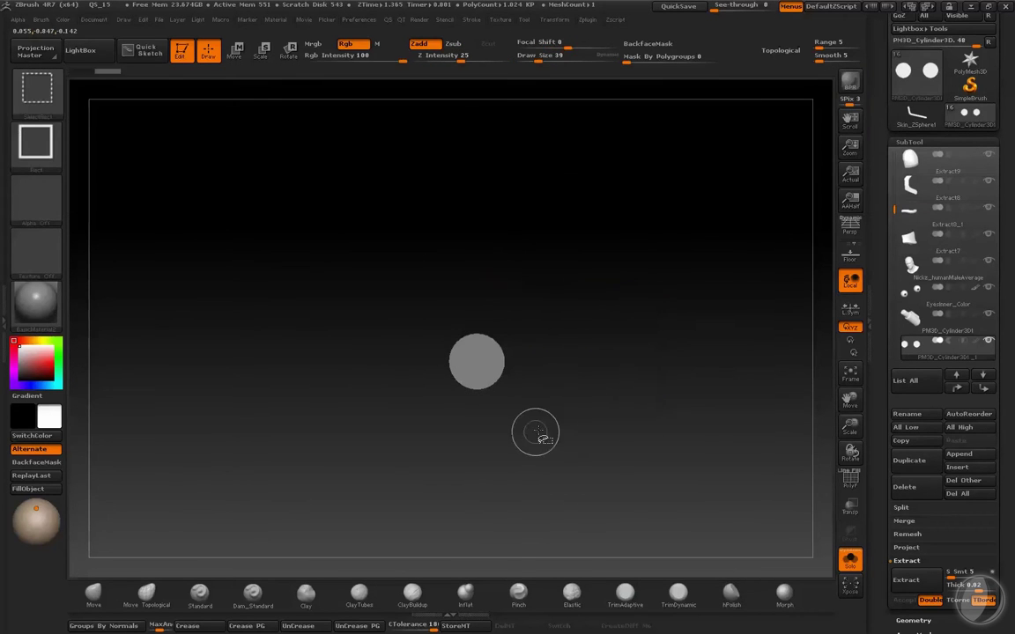
pyautogui.press('g')
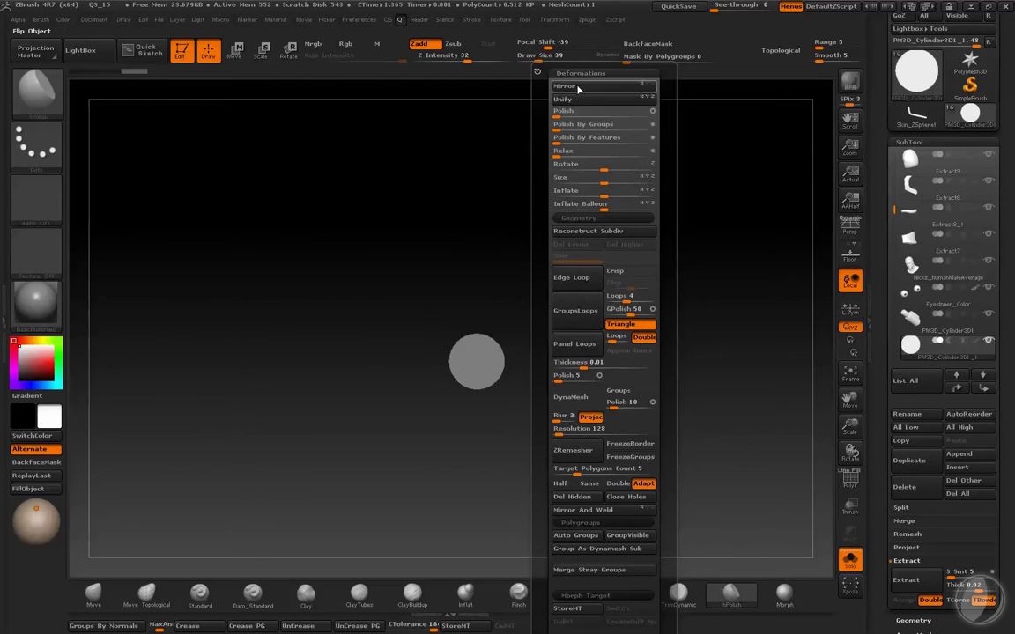
pyautogui.click(573, 455)
pyautogui.press('f')
pyautogui.moveTo(745, 220)
pyautogui.mouseDown()
pyautogui.moveTo(753, 211)
pyautogui.moveTo(679, 197)
pyautogui.moveTo(706, 202)
pyautogui.mouseUp()
pyautogui.hotkey('shift', 'f')
pyautogui.hotkey('shift', 'f')
# - Enable Transp and save the tool, overwriting the existing file
pyautogui.click(850, 506)
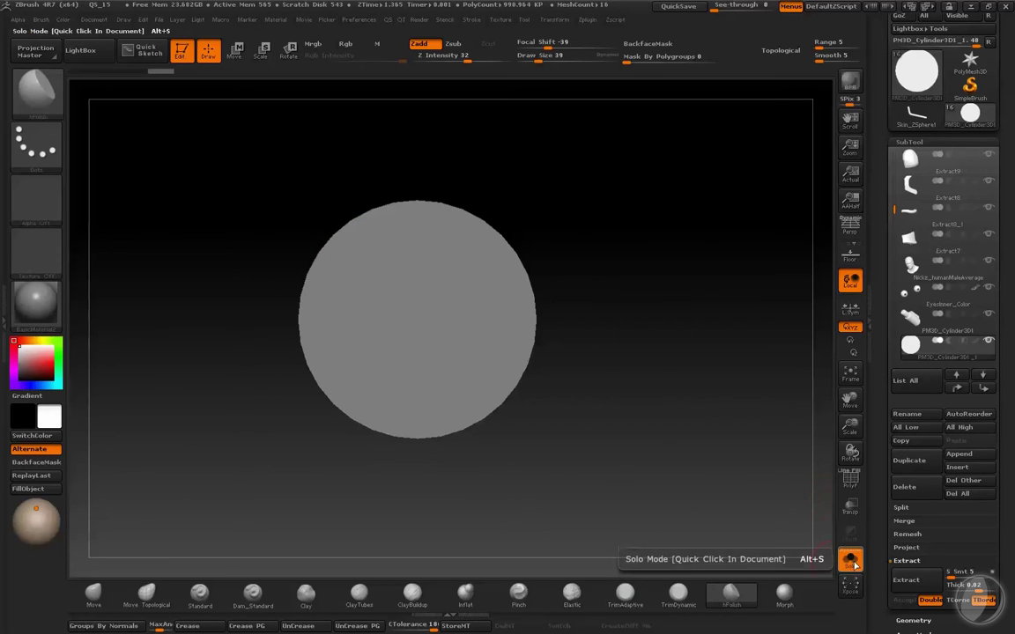
pyautogui.scroll(3, 943, 176)
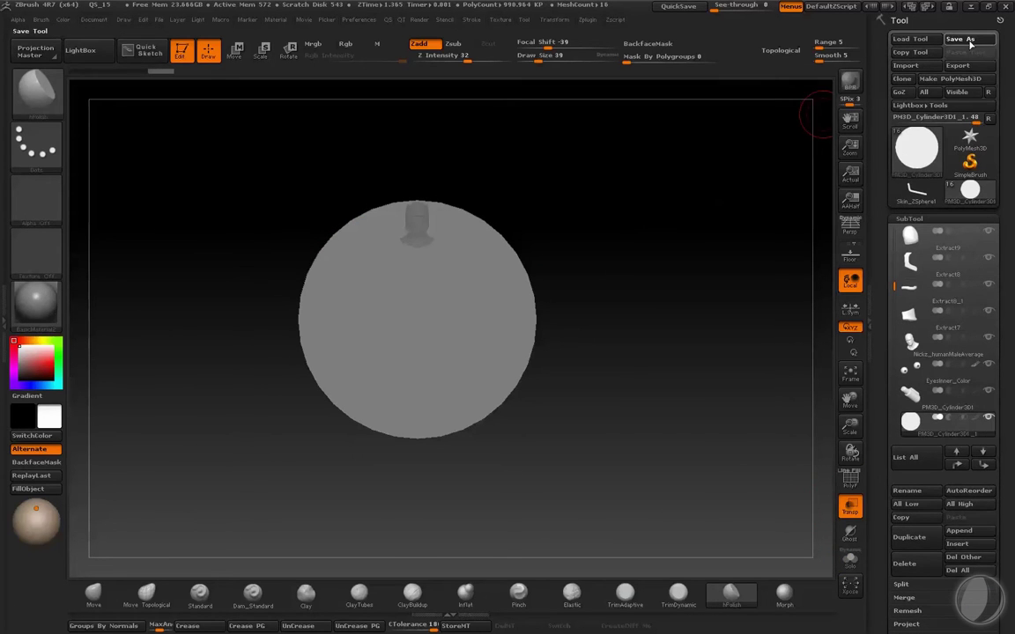
pyautogui.click(959, 39)
pyautogui.press('Return')
pyautogui.click(542, 317)
# - Shrink the remaining cylinder with Deformation Size set to -100
pyautogui.moveTo(616, 177); pyautogui.dragTo(558, 179)
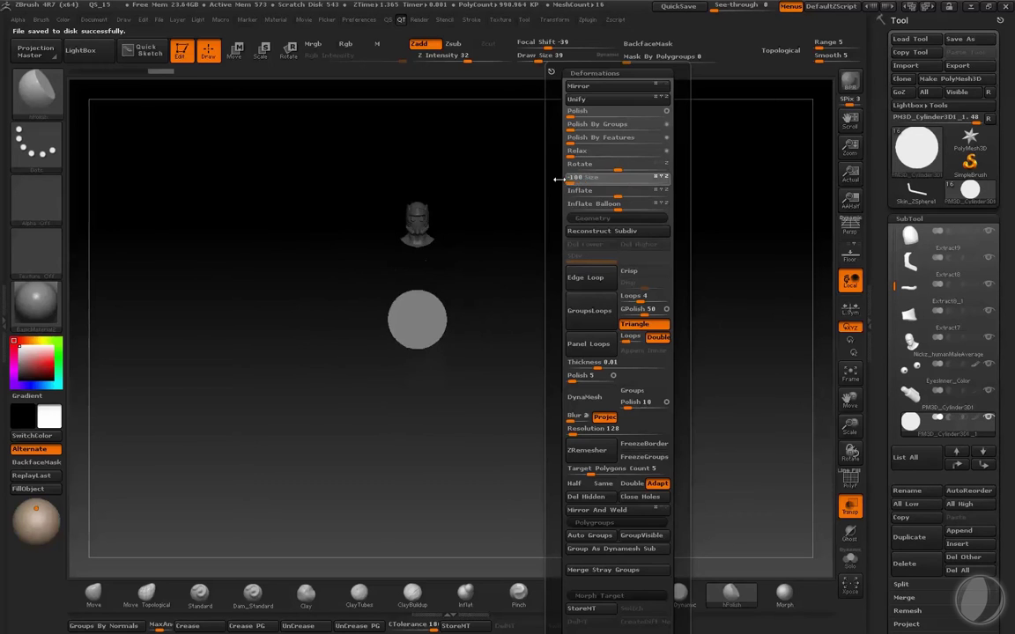
pyautogui.press('f')
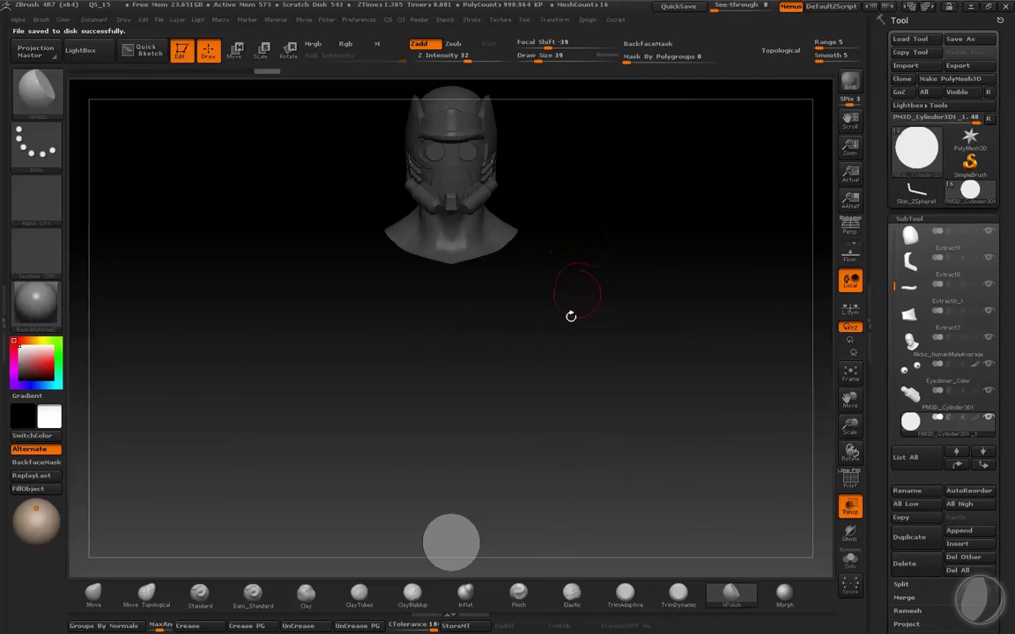
pyautogui.moveTo(453, 532); pyautogui.dragTo(452, 314)
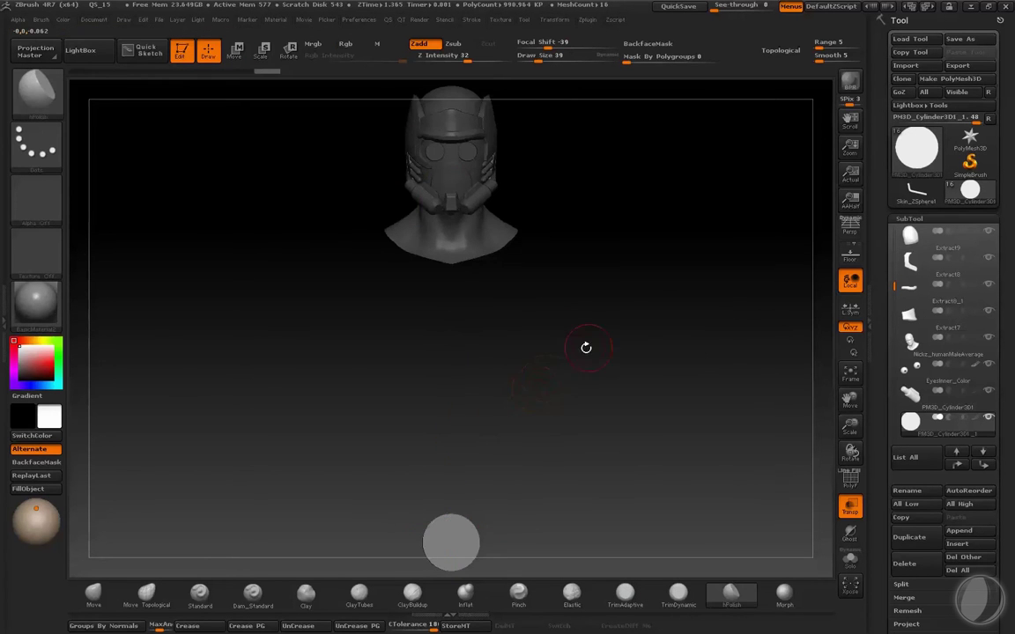
# - DynaMesh the lens cylinder at resolution 496 into an even quad mesh
pyautogui.press('g')
pyautogui.click(467, 356)
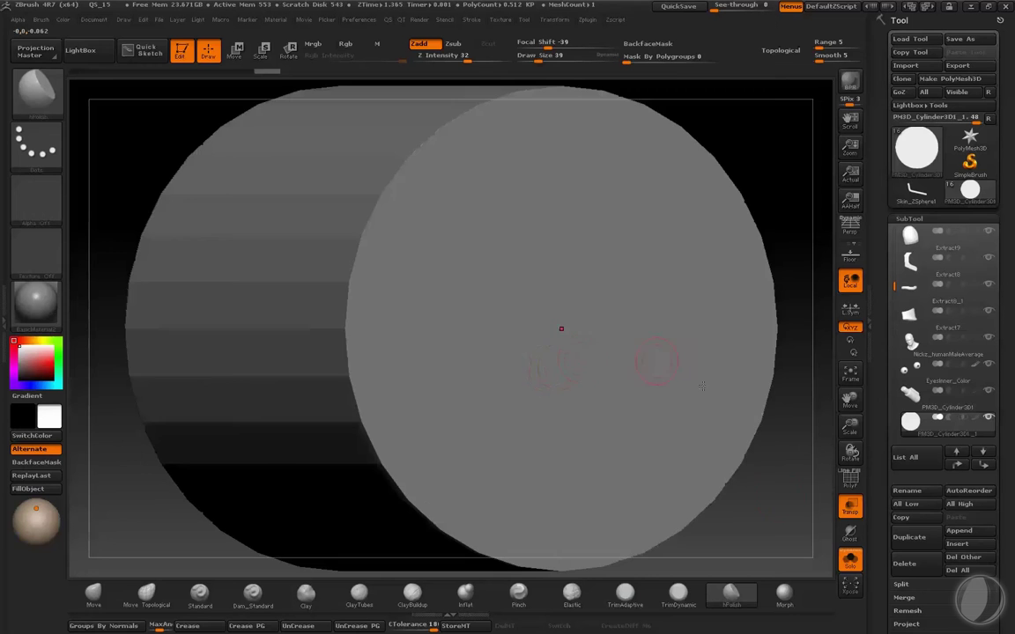
pyautogui.moveTo(701, 385)
pyautogui.keyDown('alt'); pyautogui.mouseDown()
pyautogui.moveTo(703, 450)
pyautogui.moveTo(727, 376)
pyautogui.mouseUp(); pyautogui.keyUp('alt')
pyautogui.hotkey('shift', 'f')
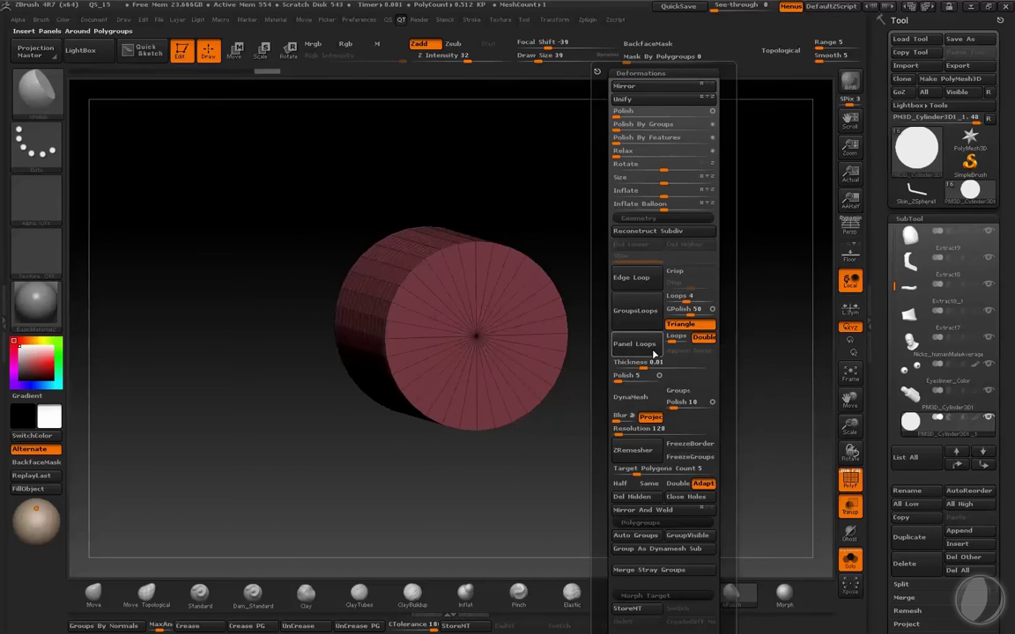
pyautogui.moveTo(621, 430); pyautogui.dragTo(639, 431)
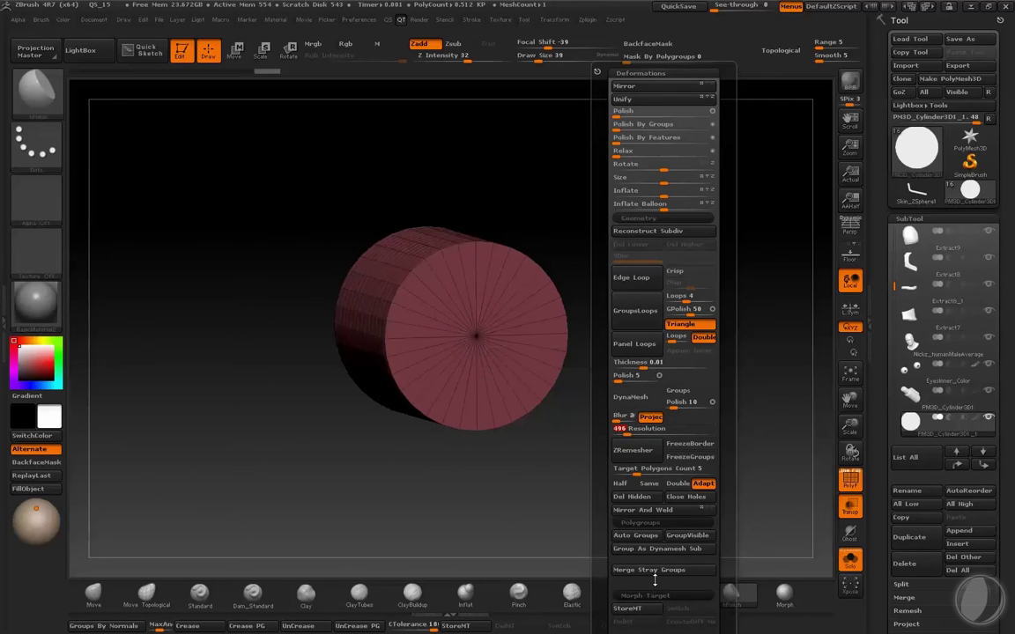
pyautogui.click(627, 398)
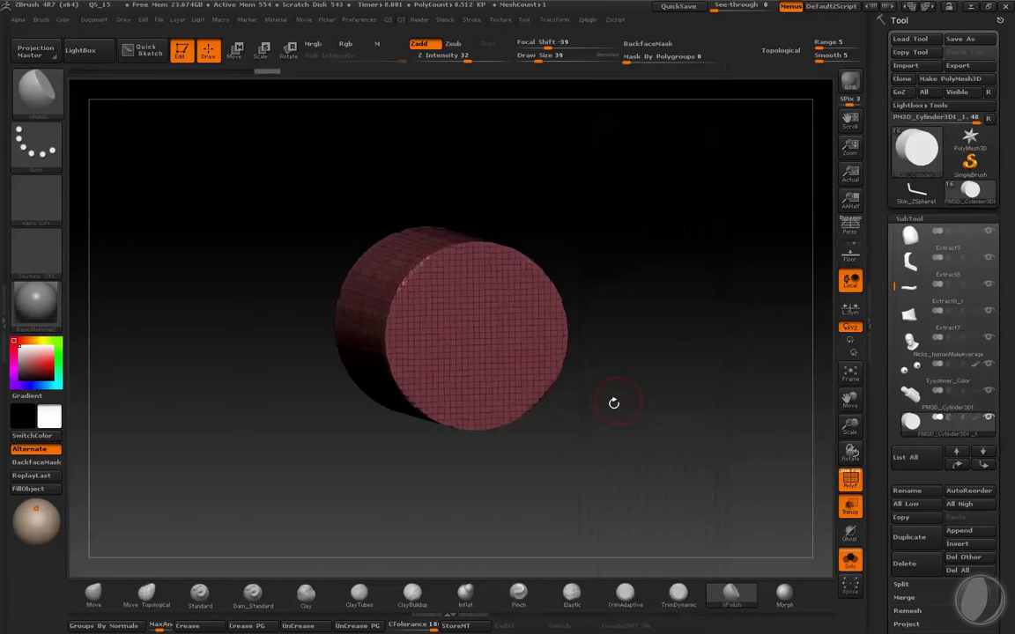
pyautogui.hotkey('shift', 'f')
pyautogui.moveTo(686, 373); pyautogui.dragTo(705, 360)
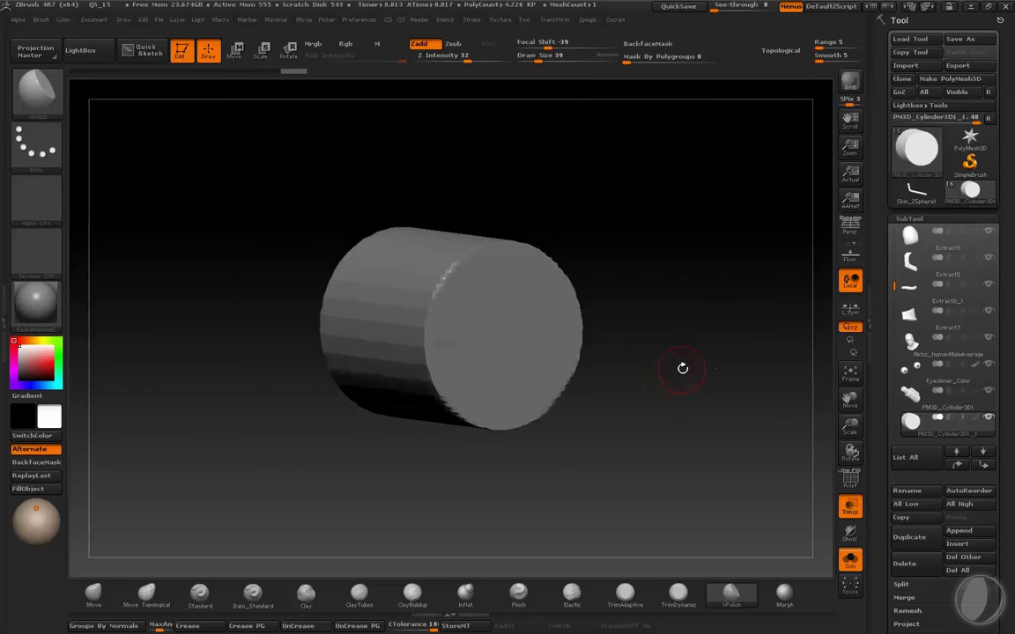
# - Raise the resolution further and apply Deformation Polish to round the cylinder's end edges
pyautogui.press('space')
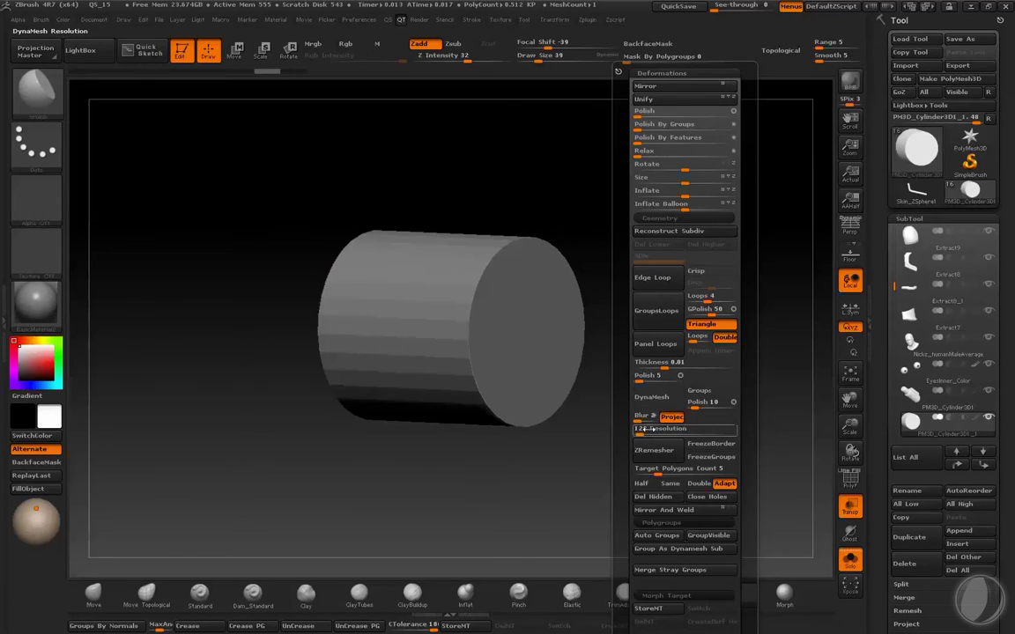
pyautogui.moveTo(647, 429)
pyautogui.mouseDown()
pyautogui.moveTo(646, 403)
pyautogui.moveTo(704, 367)
pyautogui.mouseUp()
pyautogui.press('space')
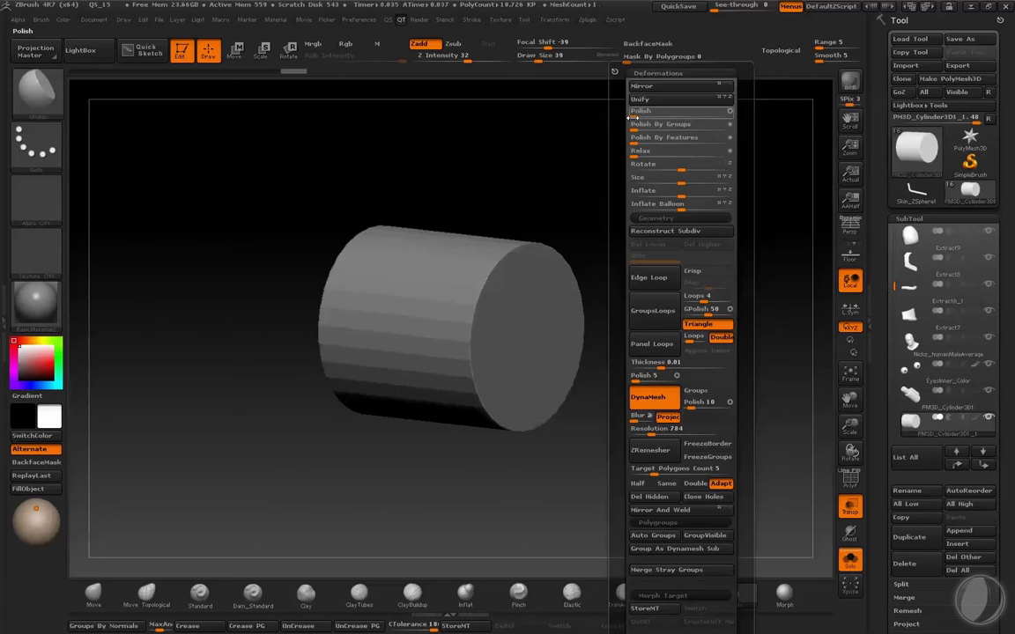
pyautogui.moveTo(573, 109); pyautogui.dragTo(643, 110)
pyautogui.press('space')
pyautogui.moveTo(573, 111); pyautogui.dragTo(582, 111)
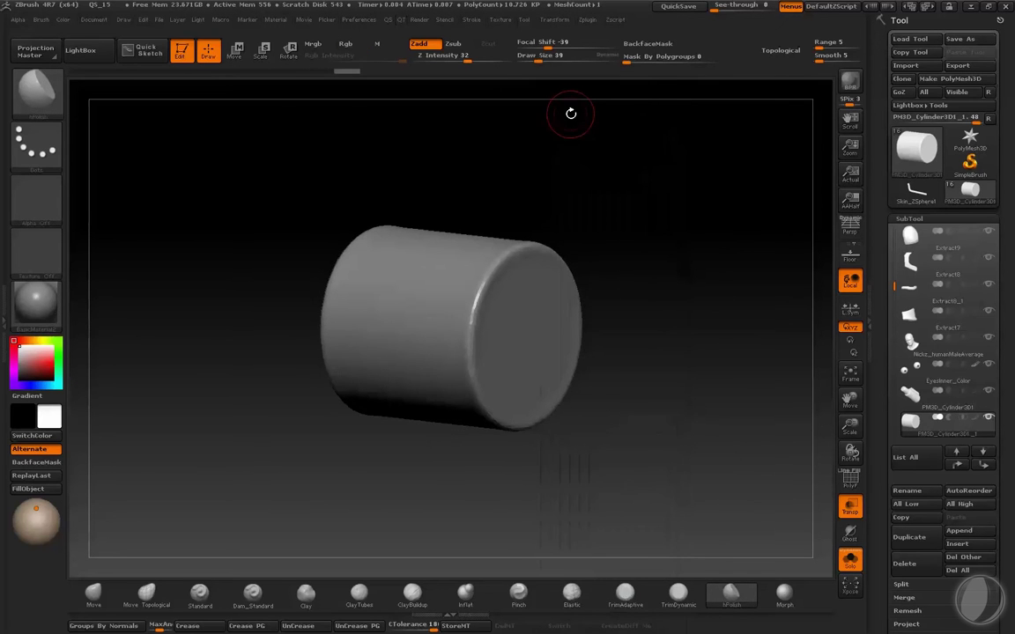
pyautogui.press('space')
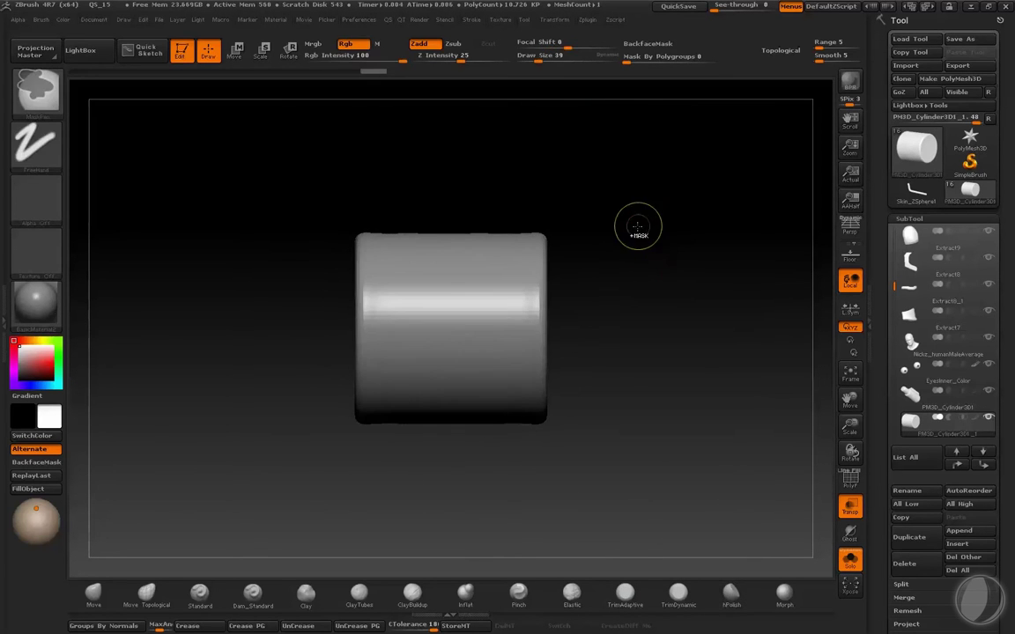
# - Shorten the cylinder by cutting off its right side with ClipCurve in side view
pyautogui.moveTo(642, 274)
pyautogui.keyDown('shift'); pyautogui.mouseDown()
pyautogui.moveTo(605, 217)
pyautogui.moveTo(642, 239)
pyautogui.mouseUp(); pyautogui.keyUp('shift')
pyautogui.click(39, 91)
pyautogui.click(99, 102)
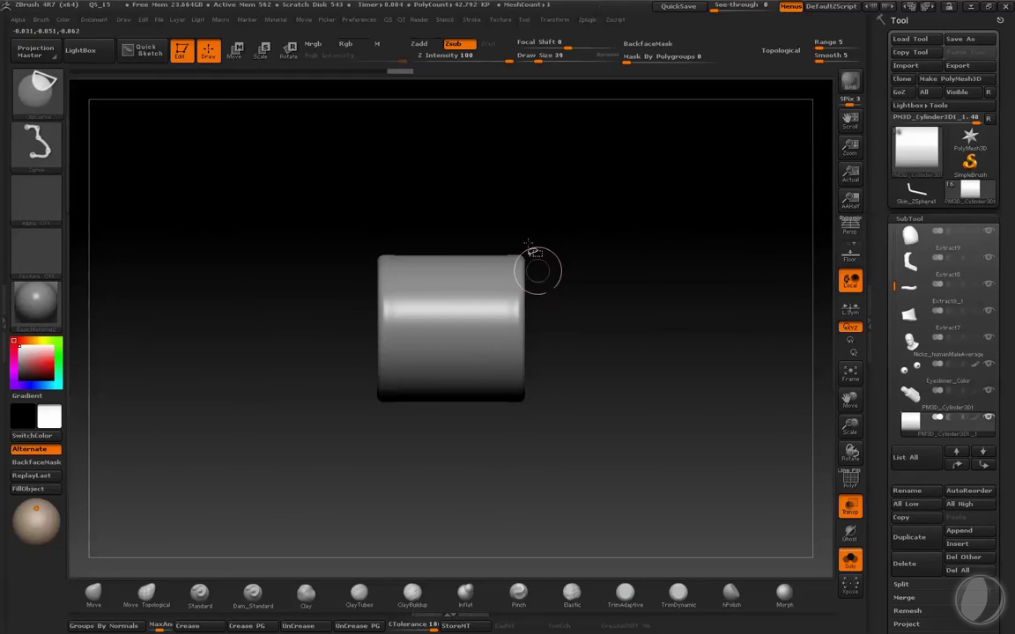
pyautogui.keyDown('ctrl'); pyautogui.keyDown('shift'); pyautogui.moveTo(516, 514); pyautogui.dragTo(507, 511); pyautogui.keyUp('shift'); pyautogui.keyUp('ctrl')
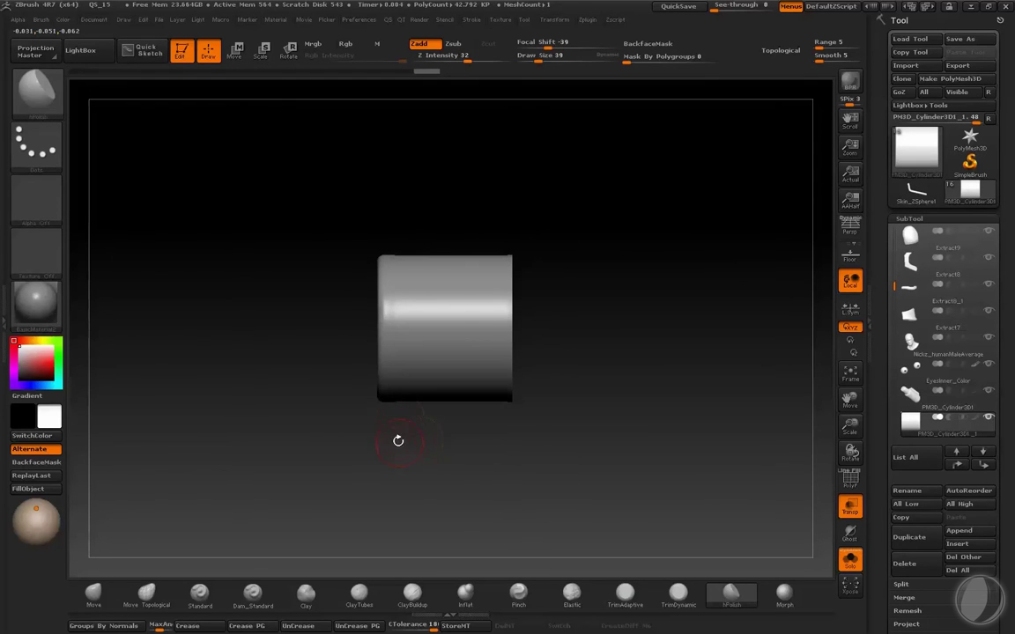
pyautogui.moveTo(402, 438)
pyautogui.mouseDown()
pyautogui.moveTo(552, 226)
pyautogui.moveTo(575, 226)
pyautogui.mouseUp()
# - Turn on radial symmetry around the cylinder's end disc
pyautogui.press('ctrl')
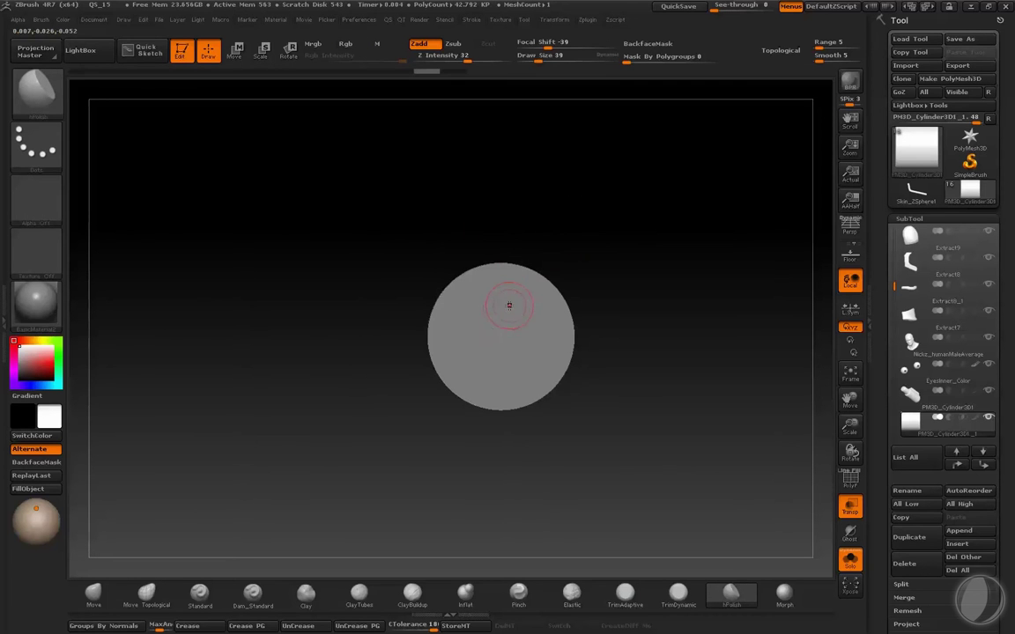
pyautogui.press('space')
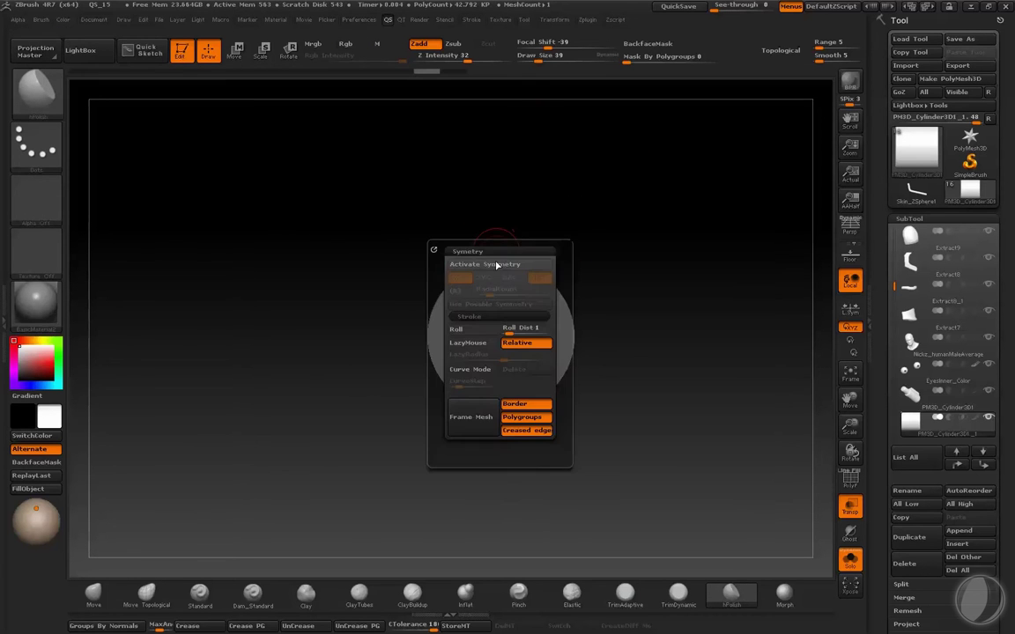
pyautogui.press('x')
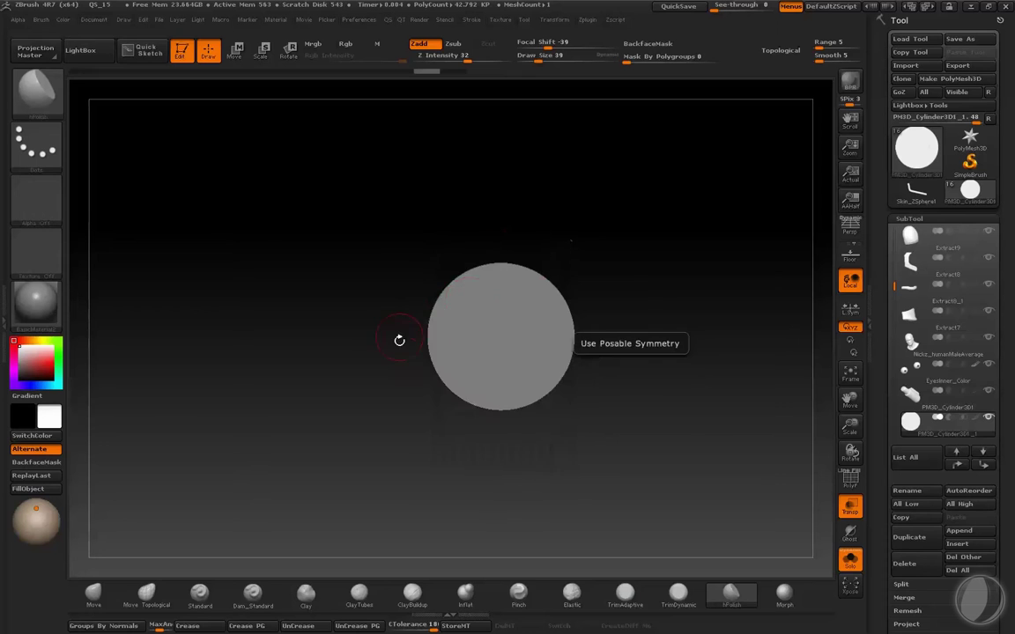
pyautogui.press('space')
pyautogui.press('r')
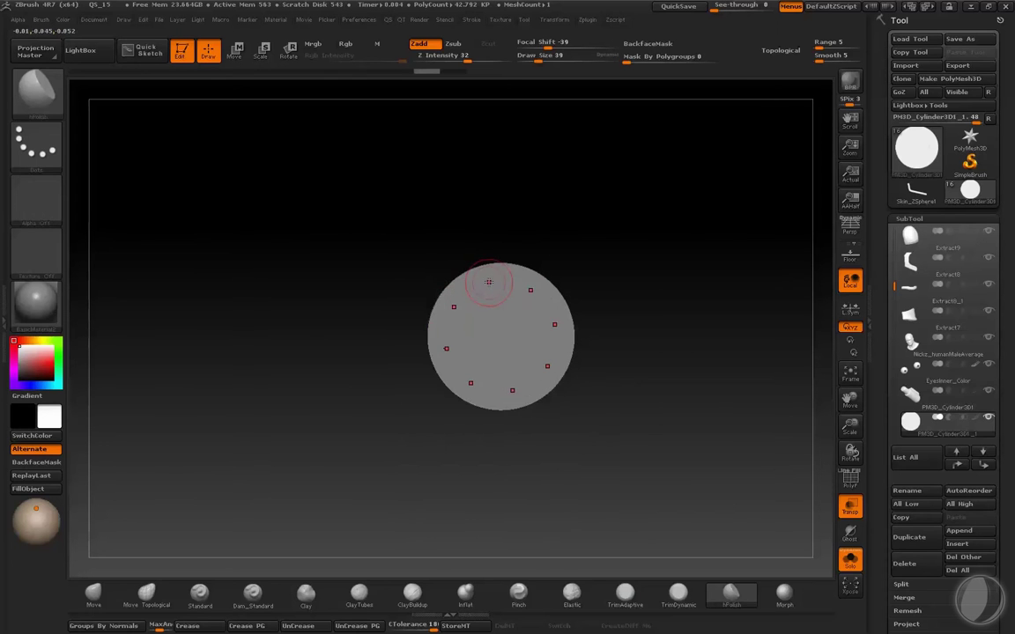
pyautogui.press('space')
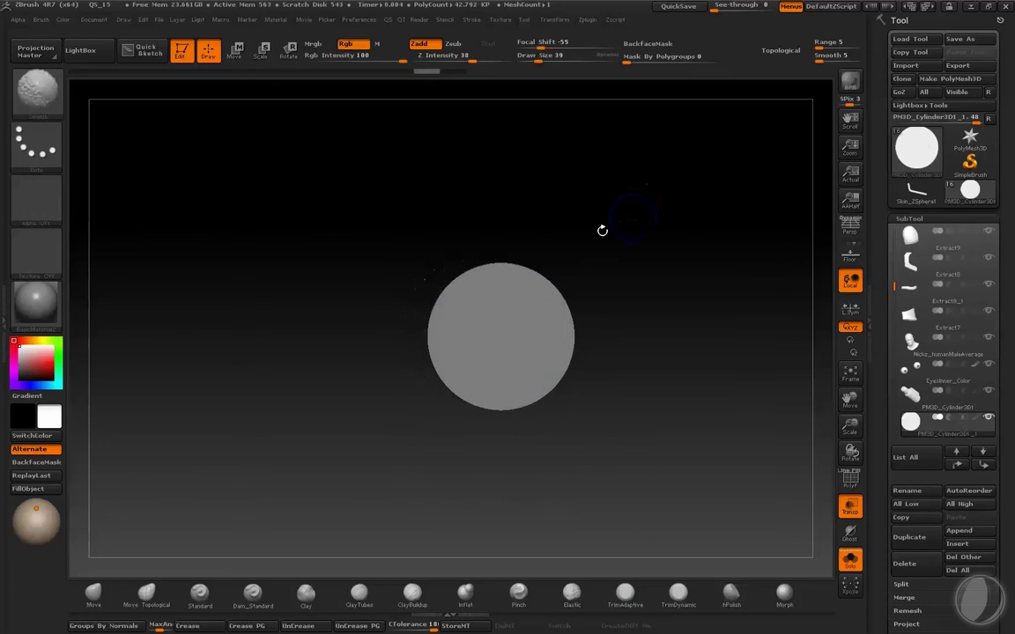
# - Mask the inner part of the end disc, enlarging and sharpening the mask edge
pyautogui.keyDown('alt'); pyautogui.moveTo(617, 209); pyautogui.dragTo(493, 335); pyautogui.keyUp('alt')
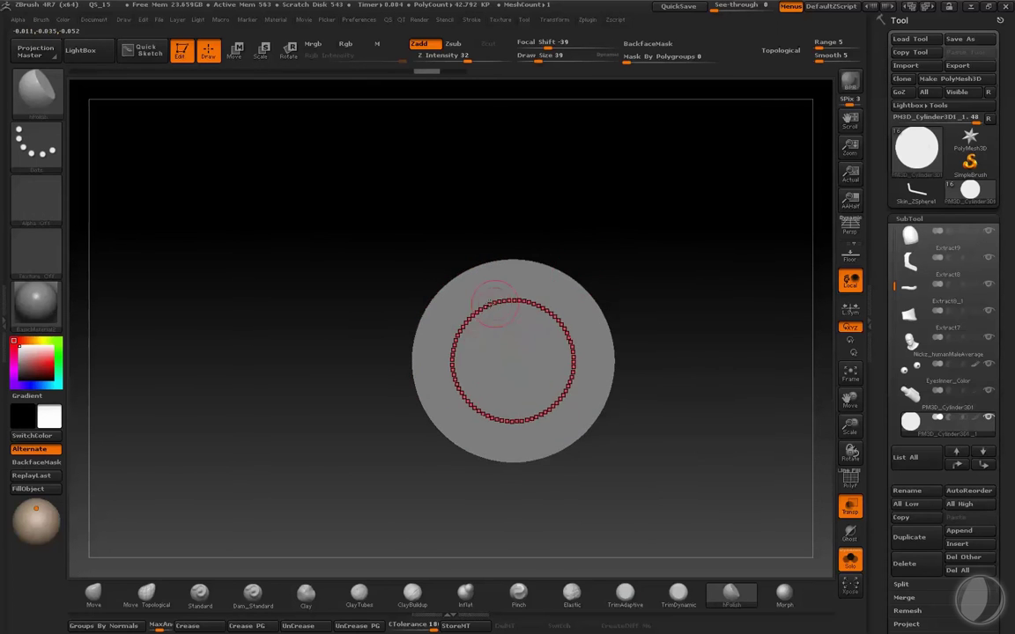
pyautogui.keyDown('ctrl'); pyautogui.click(474, 323); pyautogui.keyUp('ctrl')
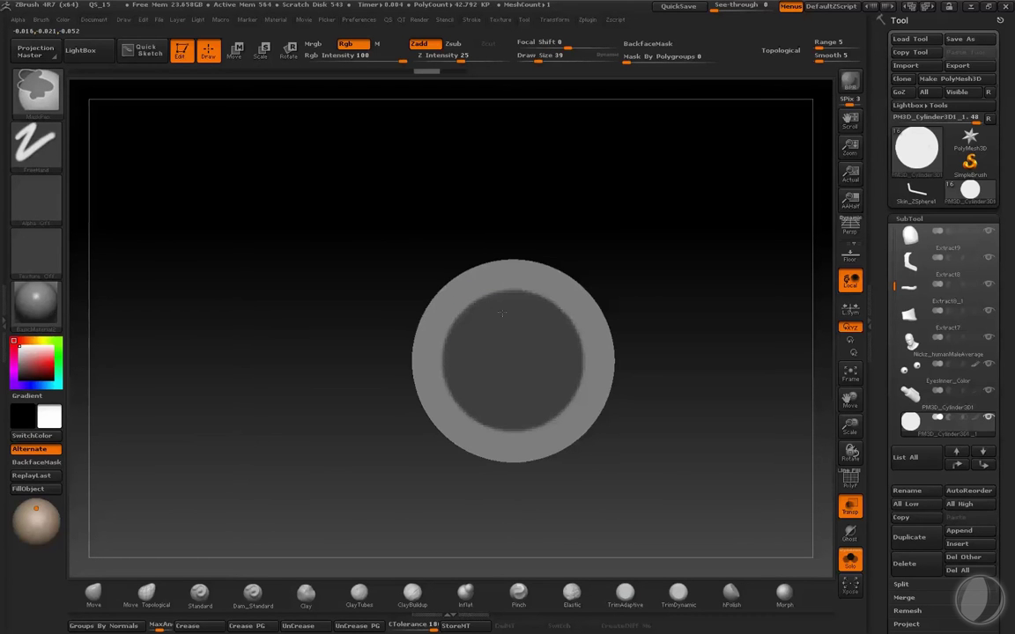
pyautogui.keyDown('ctrl'); pyautogui.moveTo(501, 313); pyautogui.dragTo(481, 365); pyautogui.keyUp('ctrl')
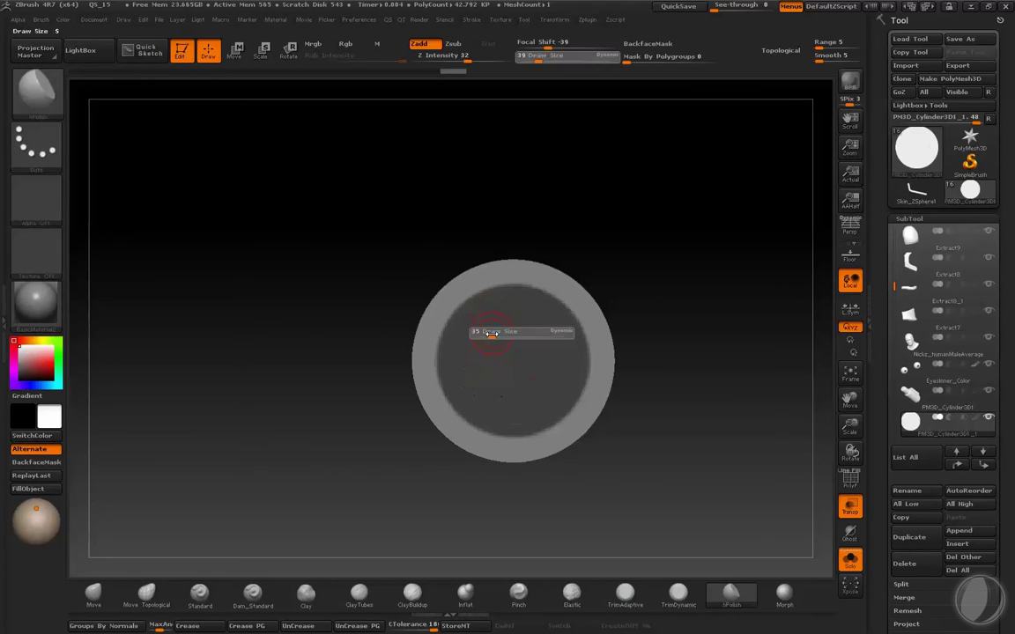
pyautogui.moveTo(652, 264)
pyautogui.mouseDown()
pyautogui.moveTo(698, 226)
pyautogui.moveTo(677, 218)
pyautogui.moveTo(658, 258)
pyautogui.mouseUp()
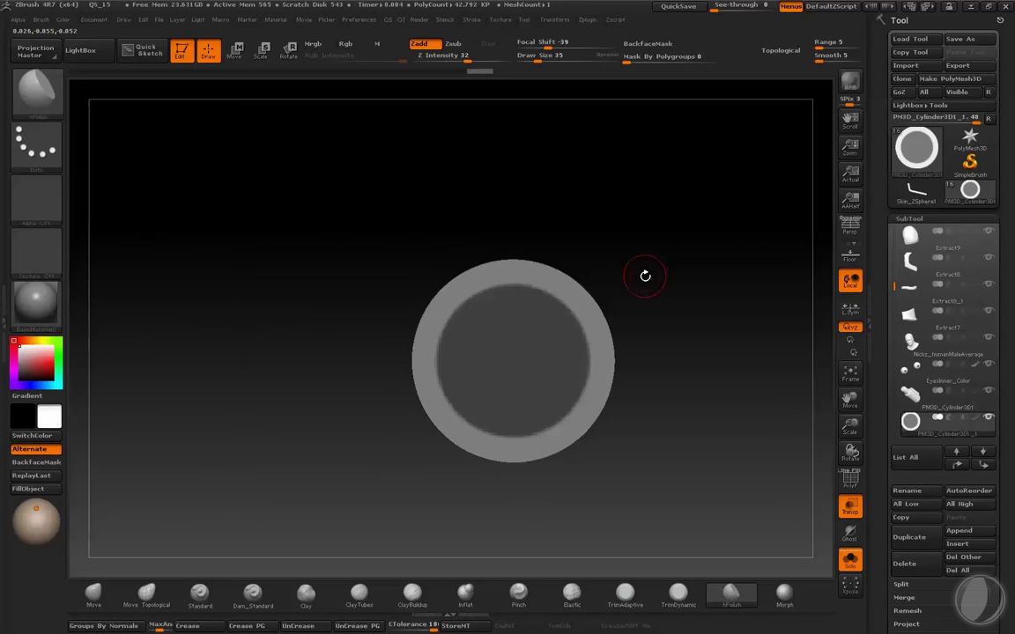
pyautogui.keyDown('ctrl'); pyautogui.moveTo(480, 333); pyautogui.dragTo(488, 317); pyautogui.keyUp('ctrl')
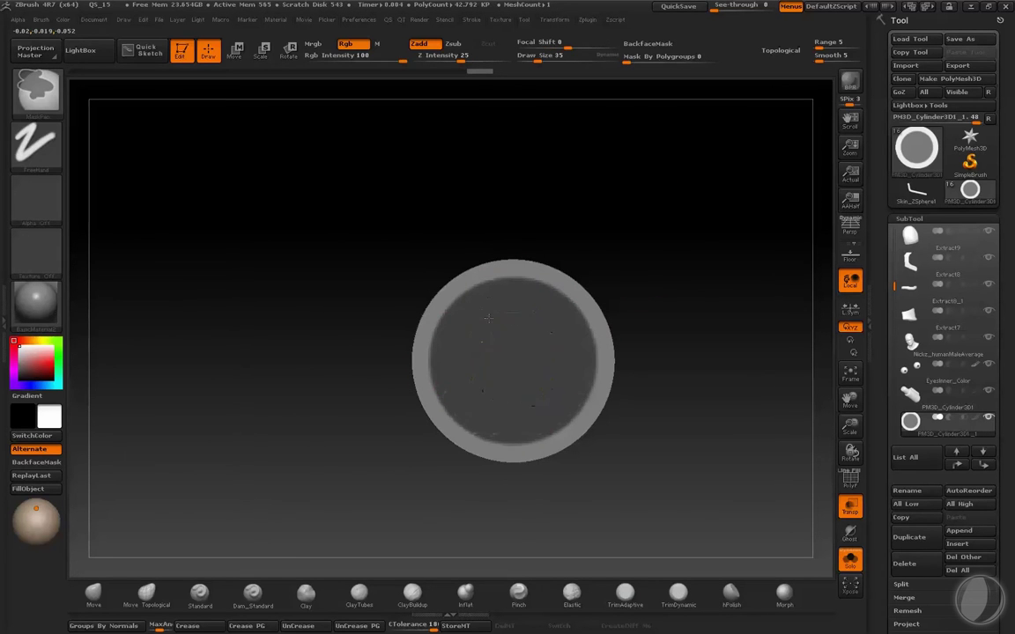
pyautogui.keyDown('ctrl'); pyautogui.keyDown('alt'); pyautogui.click(501, 374); pyautogui.keyUp('alt'); pyautogui.keyUp('ctrl')
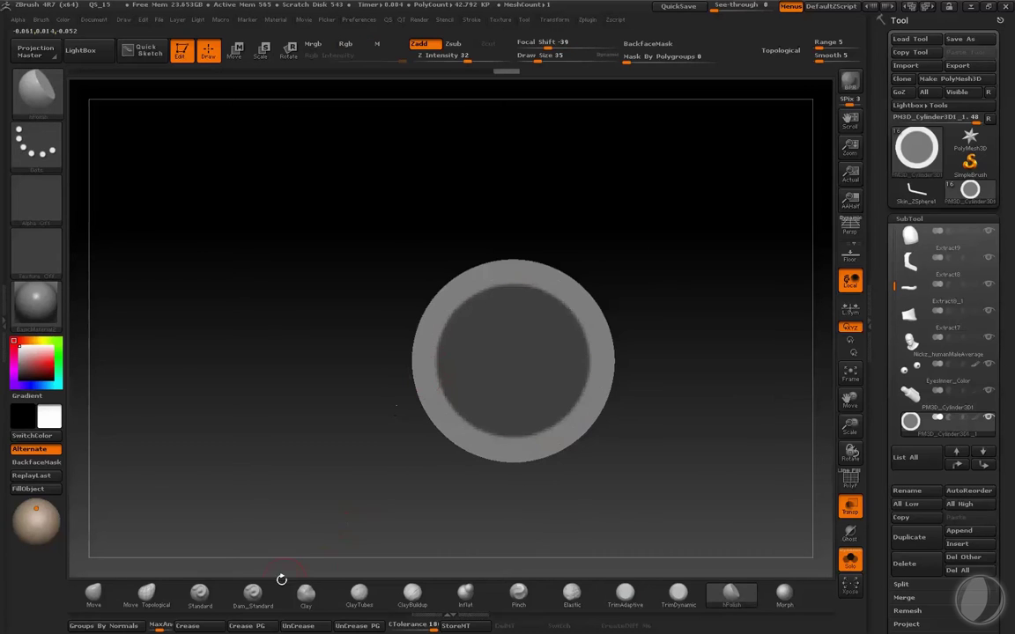
# - Raise a rounded rim around the disc with the Standard brush, lowering intensity to 8
pyautogui.click(509, 274)
pyautogui.moveTo(508, 274); pyautogui.dragTo(504, 278)
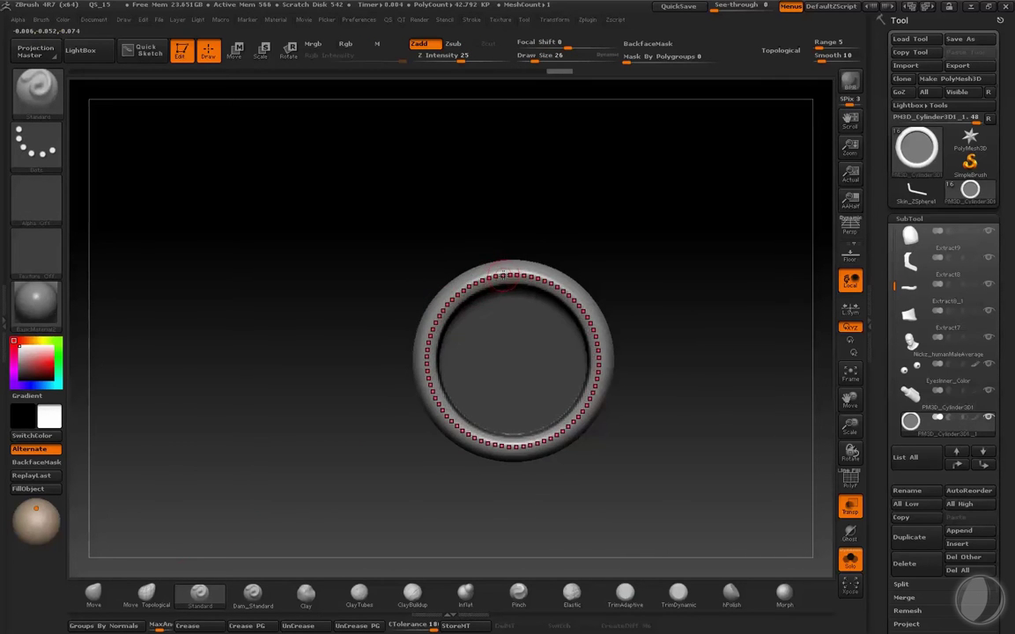
pyautogui.moveTo(617, 220)
pyautogui.mouseDown()
pyautogui.moveTo(621, 127)
pyautogui.moveTo(630, 208)
pyautogui.mouseUp()
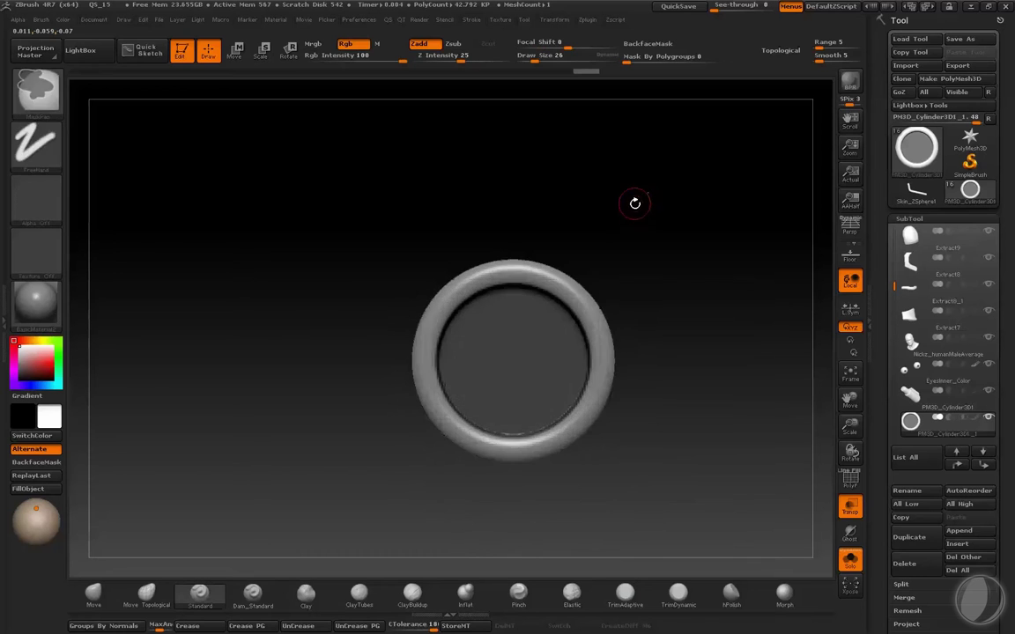
pyautogui.moveTo(462, 57); pyautogui.dragTo(441, 56)
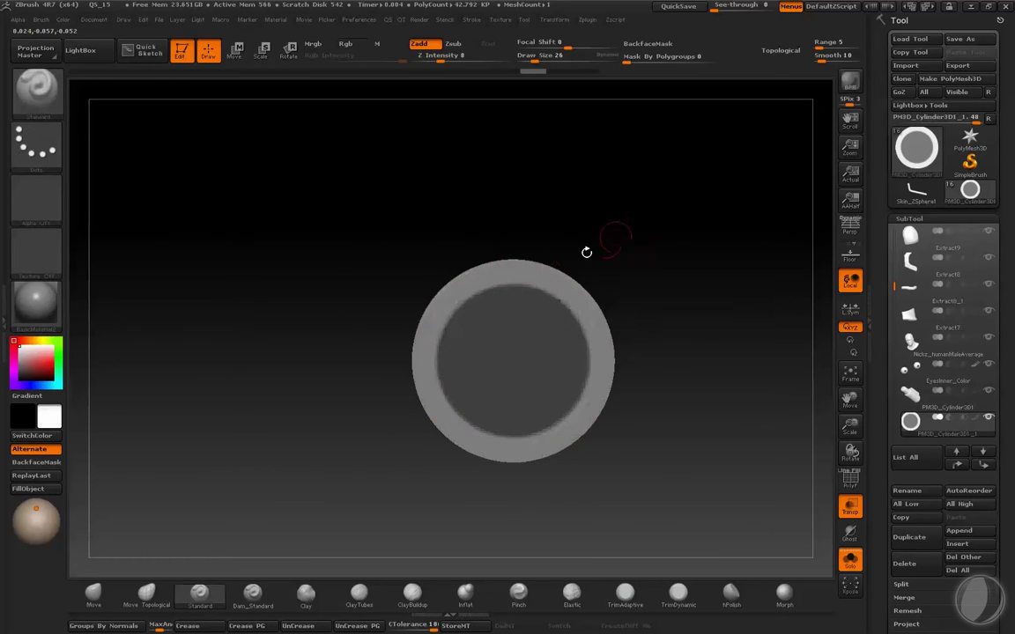
pyautogui.press('ctrl')
# - Subdivide the cylinder and soften and grow the inner-face mask
pyautogui.keyDown('ctrl'); pyautogui.click(656, 236); pyautogui.keyUp('ctrl')
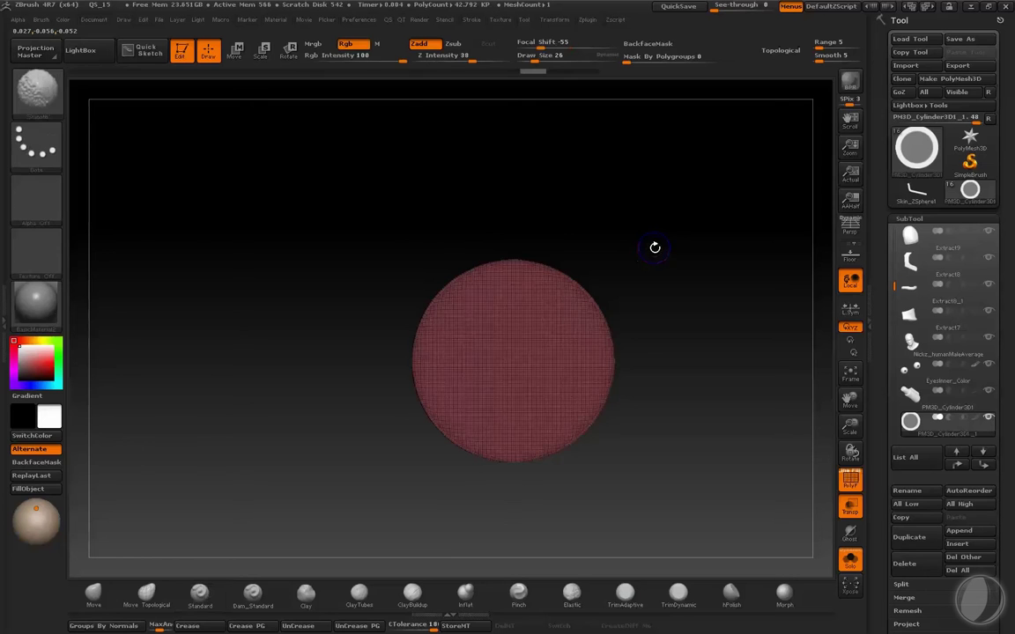
pyautogui.hotkey('ctrl', 'd')
pyautogui.hotkey('ctrl', 'd')
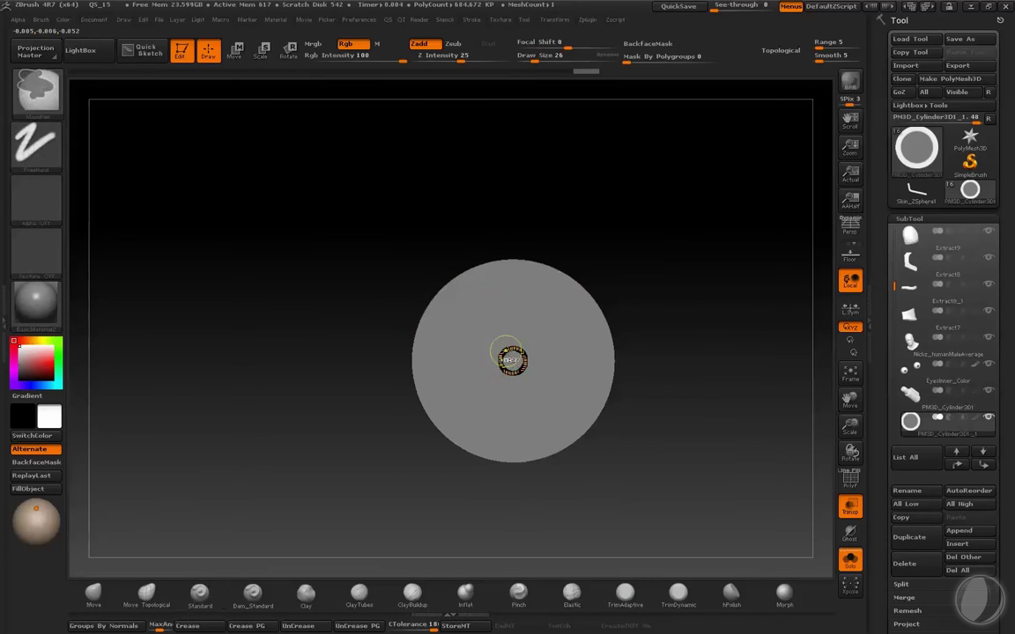
pyautogui.keyDown('ctrl'); pyautogui.click(497, 333); pyautogui.keyUp('ctrl')
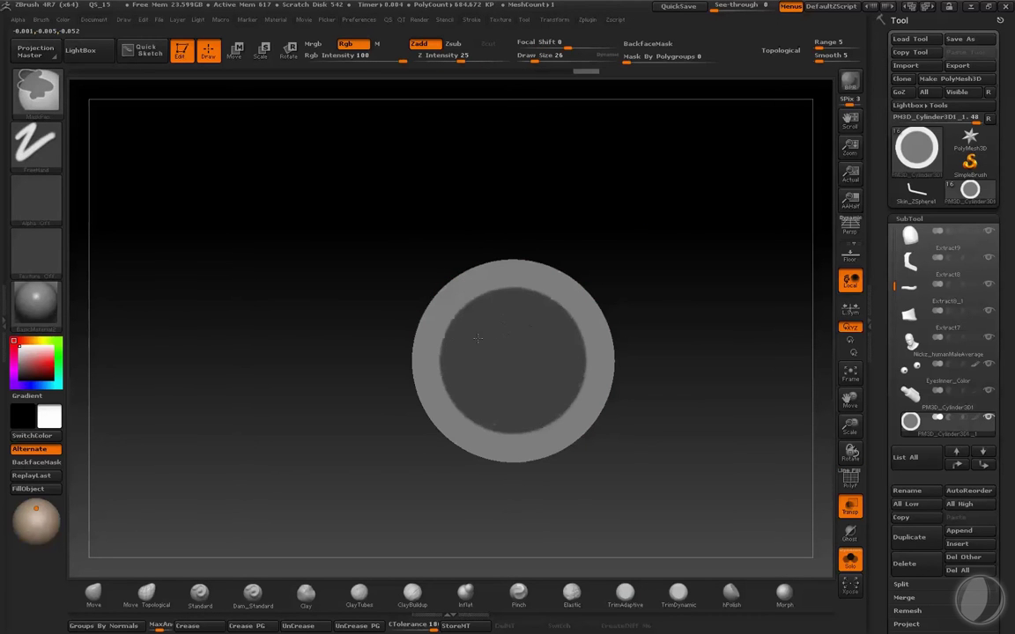
pyautogui.press('ctrl')
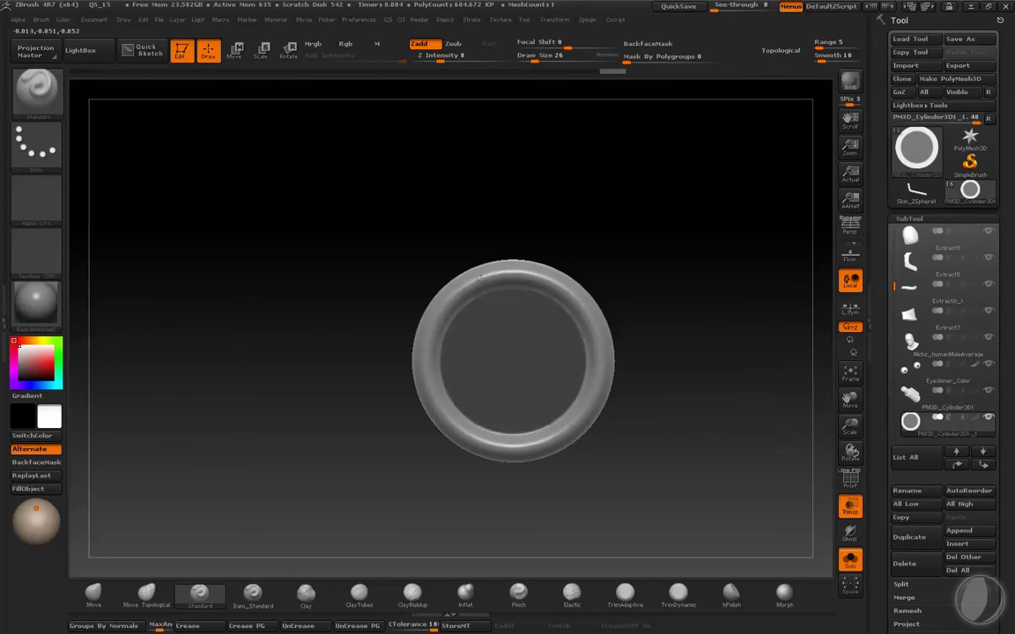
# - Smooth and hPolish the lens's bevelled rim, comparing against the earlier shape
pyautogui.moveTo(451, 296); pyautogui.dragTo(498, 279)
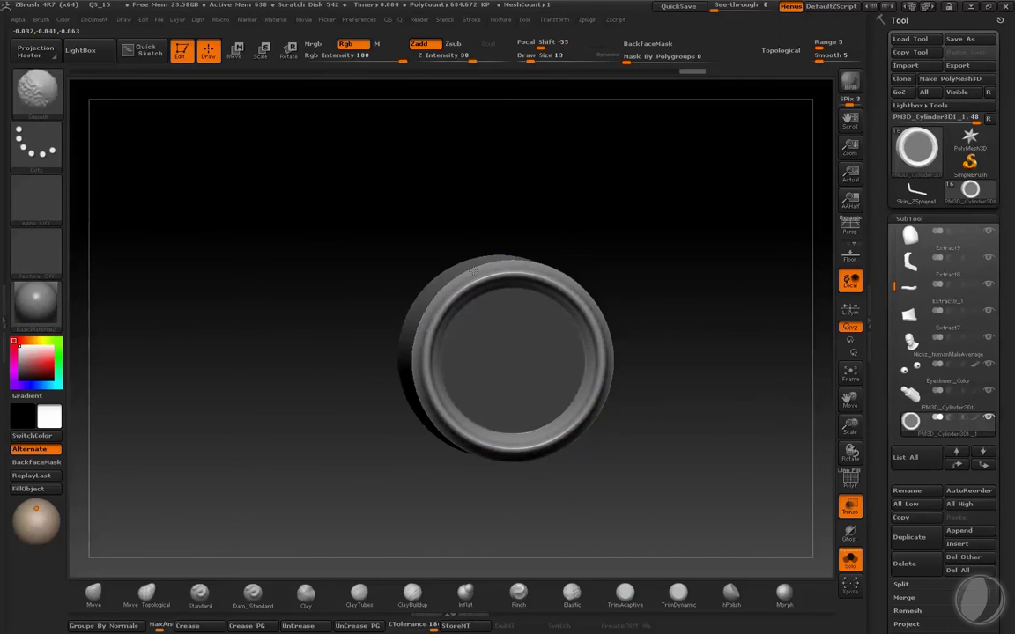
pyautogui.moveTo(478, 279); pyautogui.dragTo(429, 300)
pyautogui.moveTo(460, 261)
pyautogui.mouseDown()
pyautogui.moveTo(431, 299)
pyautogui.moveTo(453, 264)
pyautogui.mouseUp()
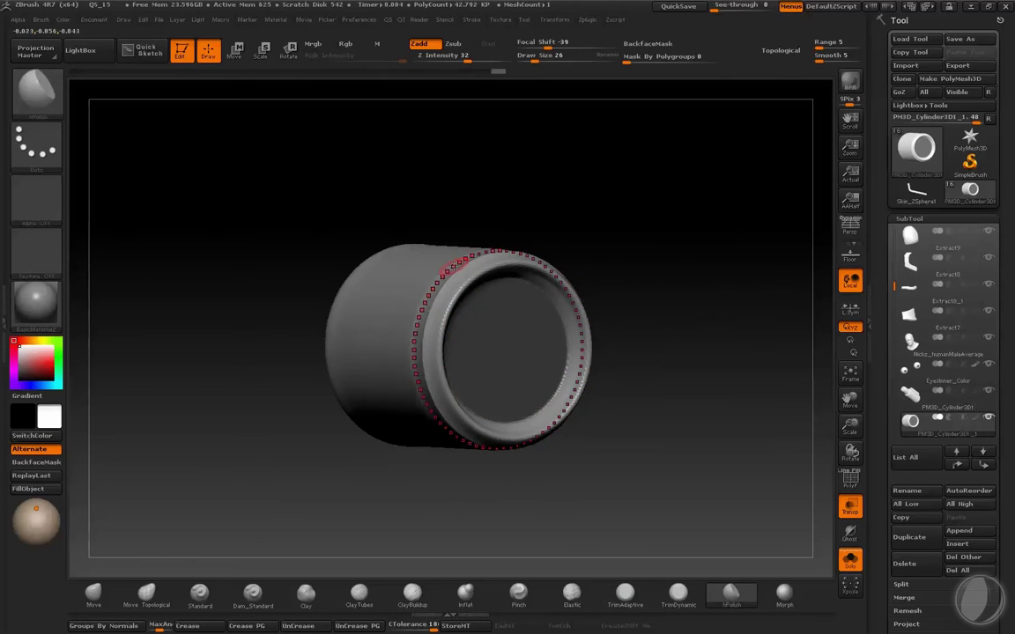
pyautogui.press('shift')
pyautogui.keyDown('shift'); pyautogui.moveTo(430, 315); pyautogui.dragTo(555, 198); pyautogui.keyUp('shift')
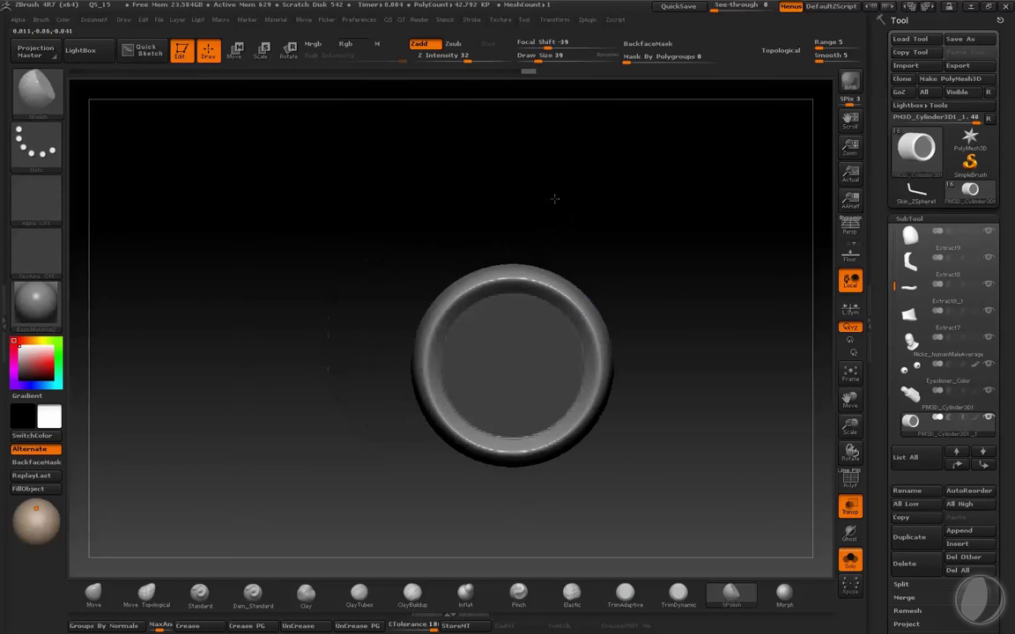
pyautogui.hotkey('ctrl', 'z')
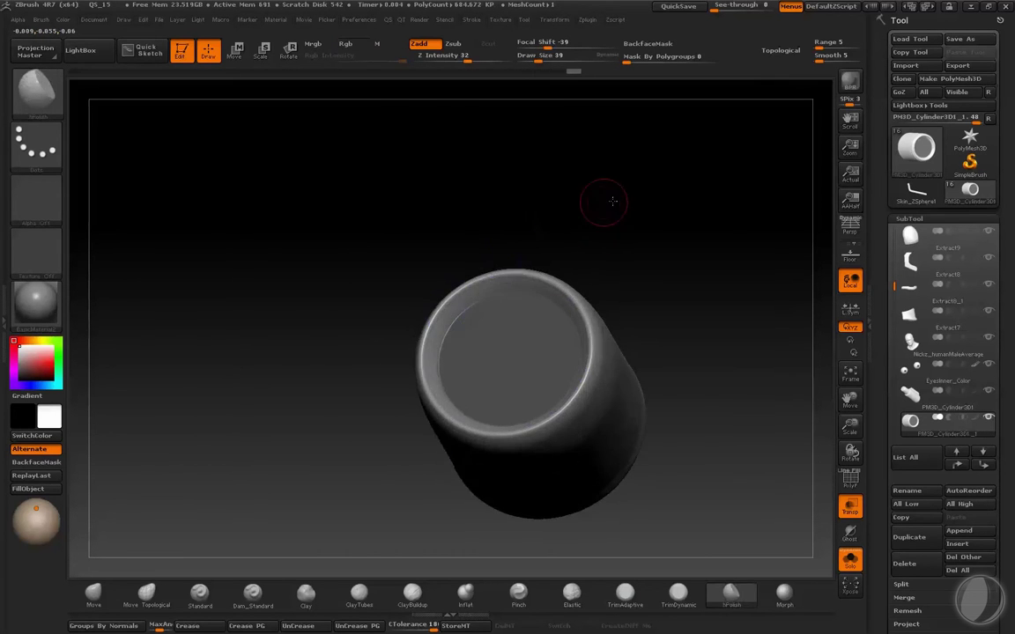
pyautogui.hotkey('ctrl', 'shift', 'z')
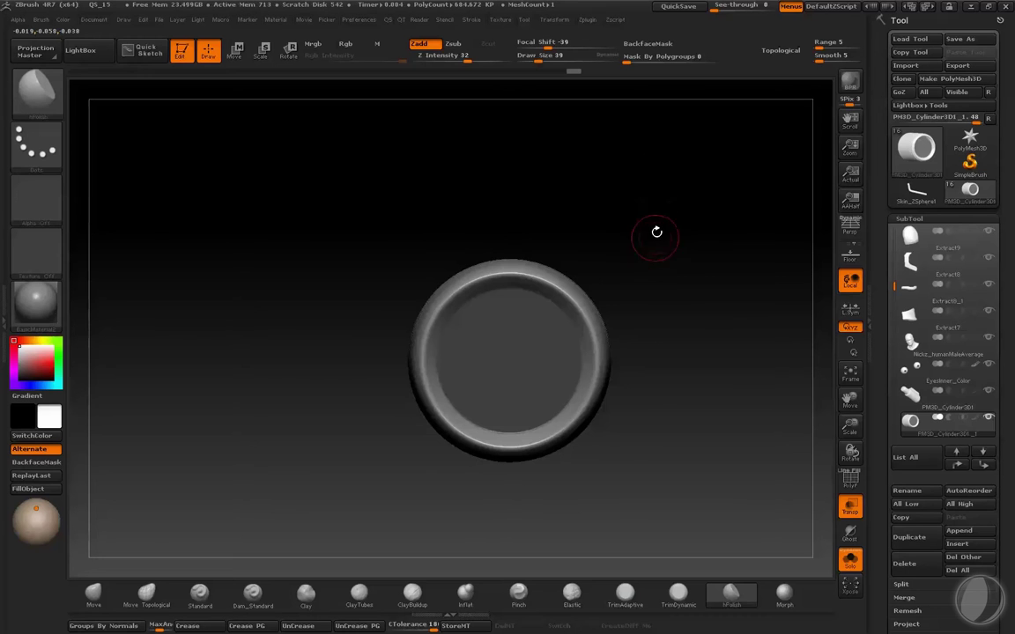
# - Select the inner face disk on its own, with Geometry and Deformation settings displayed
pyautogui.moveTo(666, 228)
pyautogui.mouseDown()
pyautogui.moveTo(685, 208)
pyautogui.moveTo(681, 238)
pyautogui.moveTo(688, 204)
pyautogui.moveTo(702, 256)
pyautogui.mouseUp()
pyautogui.hotkey('shift', 'f')
pyautogui.hotkey('shift', 'f')
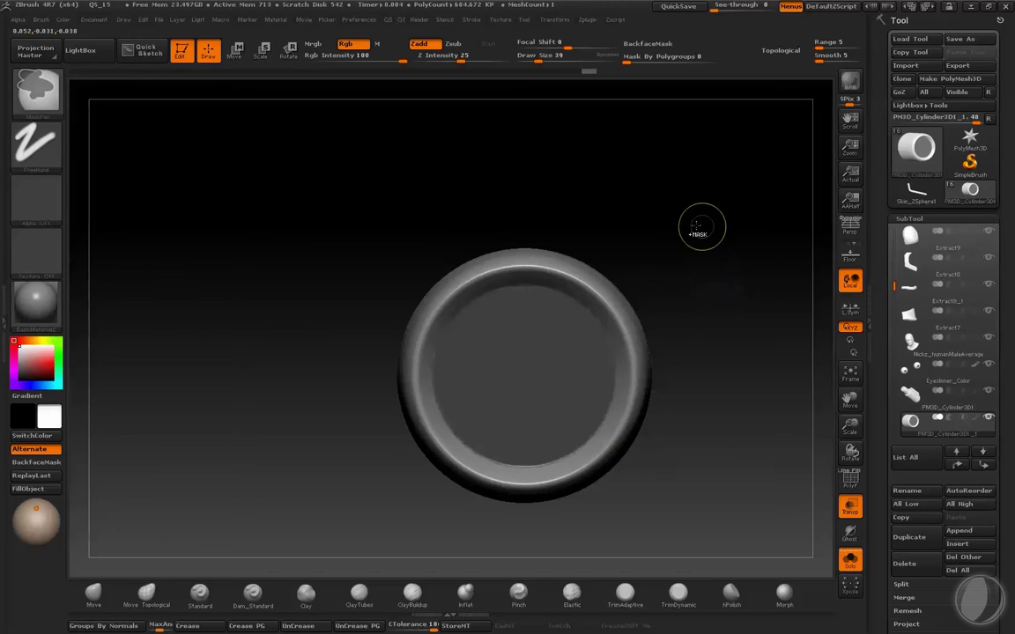
pyautogui.hotkey('shift', 'f')
pyautogui.moveTo(520, 377)
pyautogui.keyDown('ctrl'); pyautogui.keyDown('shift'); pyautogui.mouseDown()
pyautogui.moveTo(571, 351)
pyautogui.moveTo(576, 328)
pyautogui.mouseUp(); pyautogui.keyUp('shift'); pyautogui.keyUp('ctrl')
pyautogui.press('space')
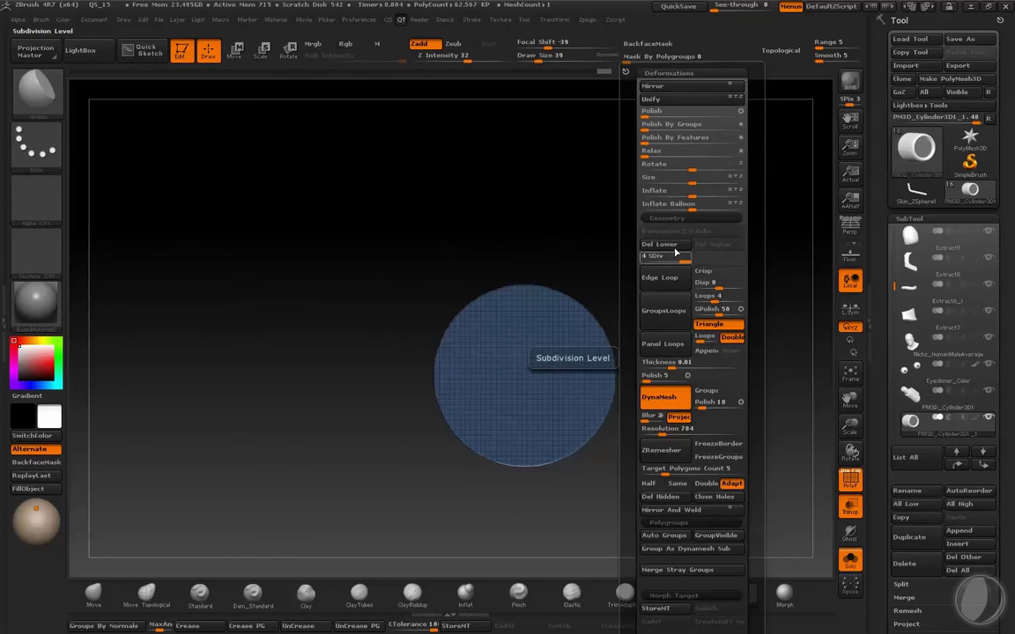
# - Add an edge loop around the isolated lens face, then unhide the whole cylinder
pyautogui.click(665, 245)
pyautogui.click(663, 310)
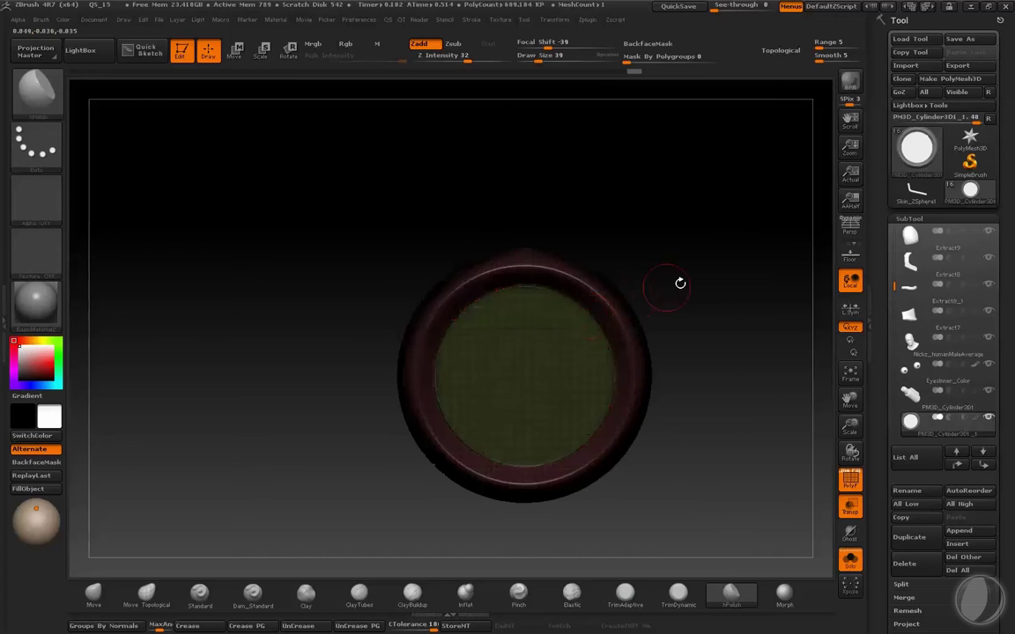
pyautogui.hotkey('shift', 'f')
pyautogui.keyDown('ctrl'); pyautogui.keyDown('shift'); pyautogui.click(592, 261); pyautogui.keyUp('shift'); pyautogui.keyUp('ctrl')
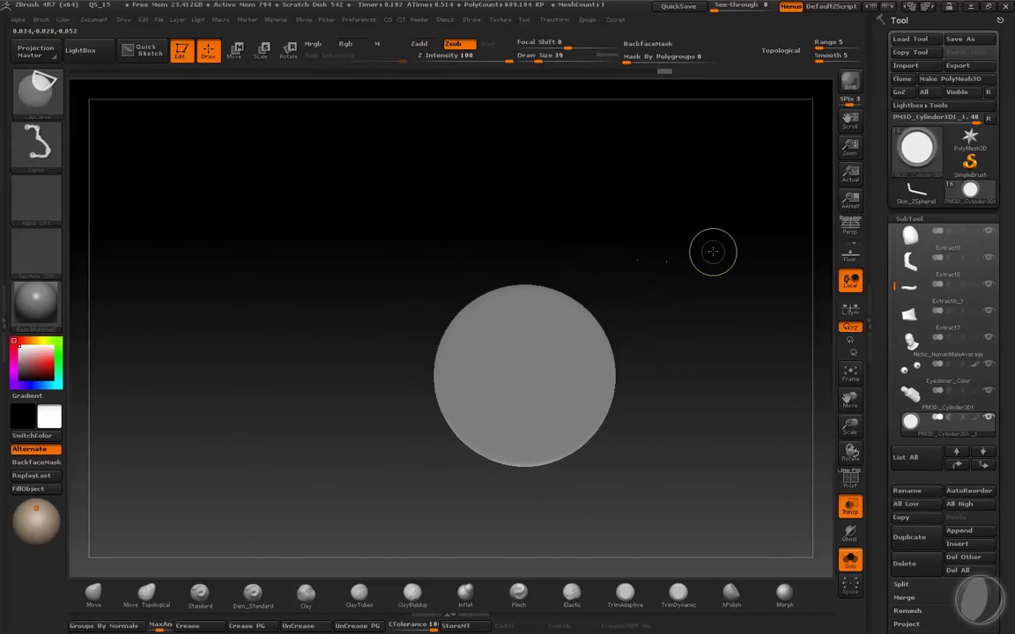
pyautogui.keyDown('ctrl'); pyautogui.keyDown('shift'); pyautogui.click(713, 252); pyautogui.keyUp('shift'); pyautogui.keyUp('ctrl')
pyautogui.moveTo(717, 261); pyautogui.dragTo(716, 235)
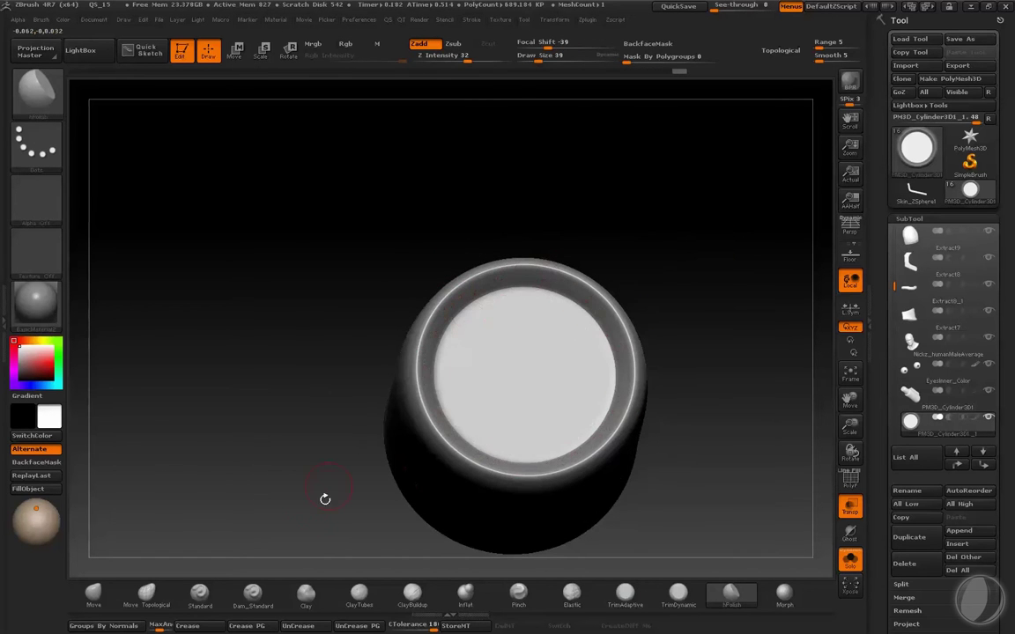
# - Carve a groove around the inner rim with the Dam_Standard brush
pyautogui.click(249, 600)
pyautogui.moveTo(476, 291); pyautogui.dragTo(494, 269)
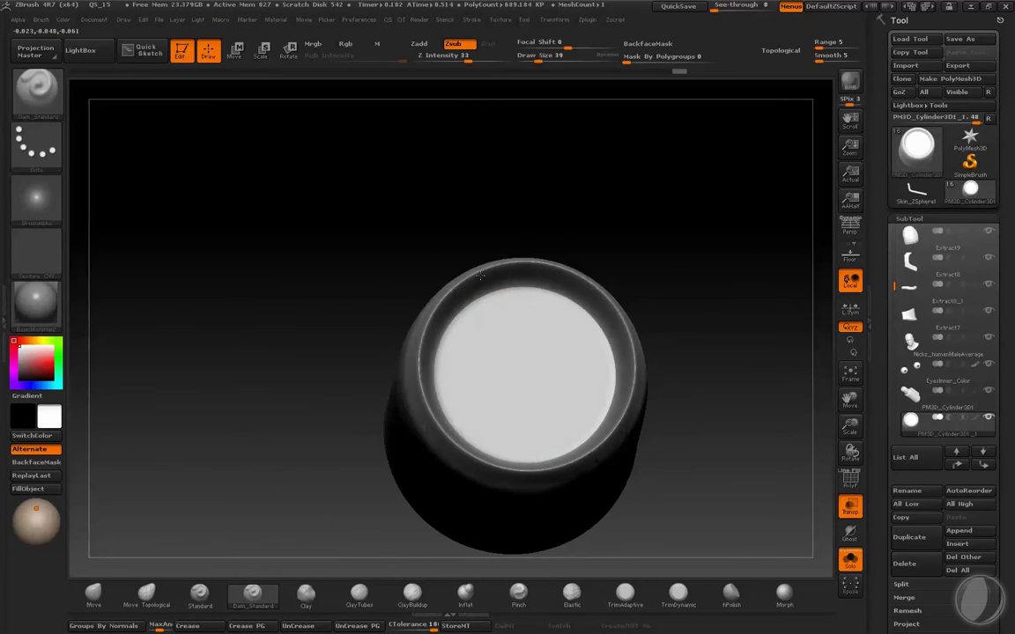
pyautogui.moveTo(608, 246)
pyautogui.mouseDown()
pyautogui.moveTo(625, 231)
pyautogui.moveTo(617, 207)
pyautogui.mouseUp()
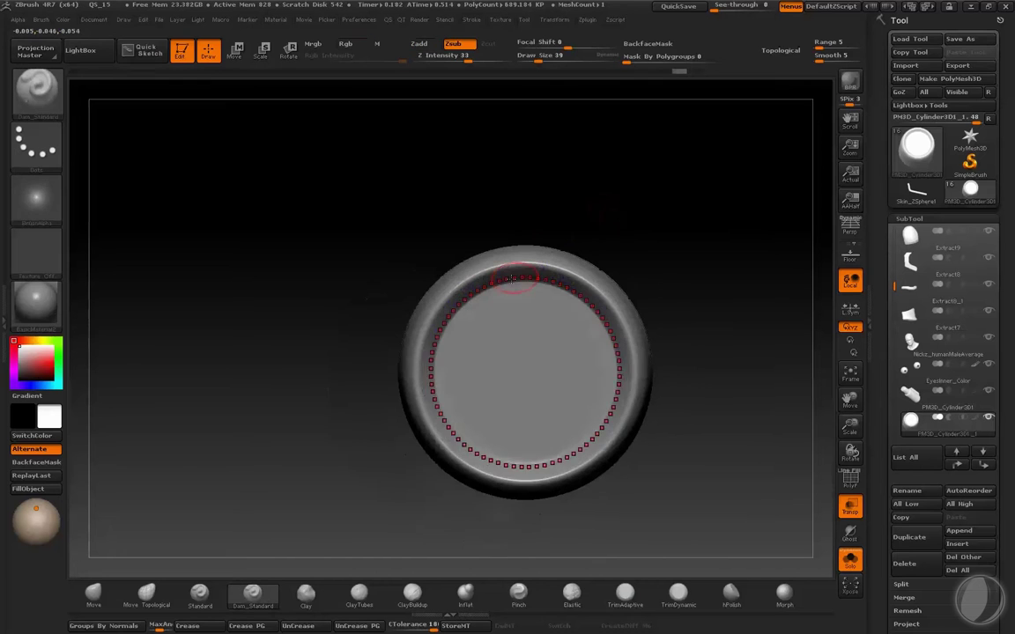
# - Refine the rim with a small, low-intensity Standard brush, checking it from the side
pyautogui.click(199, 593)
pyautogui.press('[')
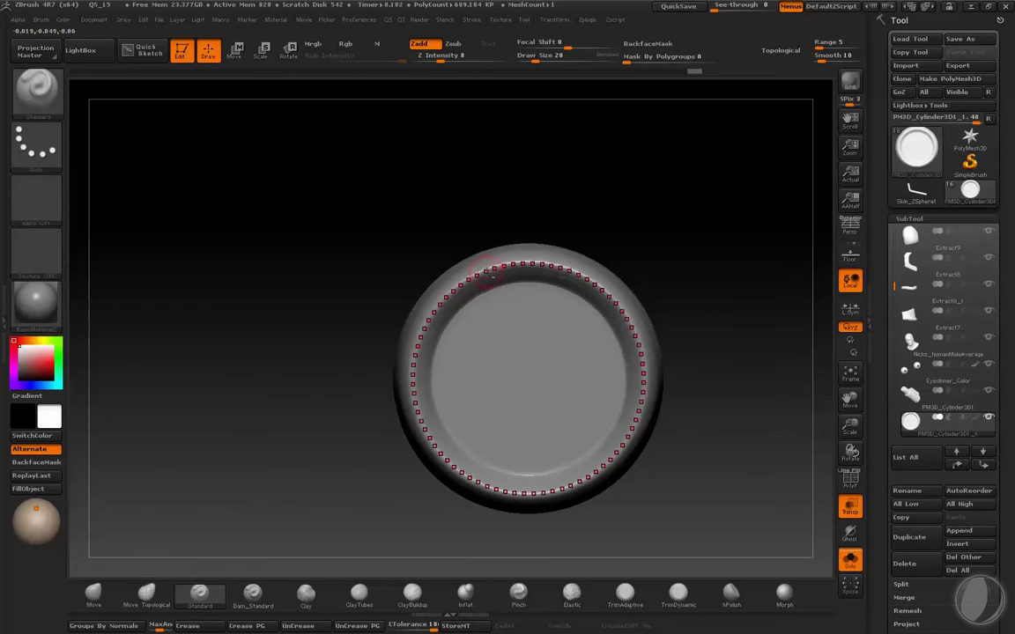
pyautogui.click(491, 274)
pyautogui.press('[')
pyautogui.press('[')
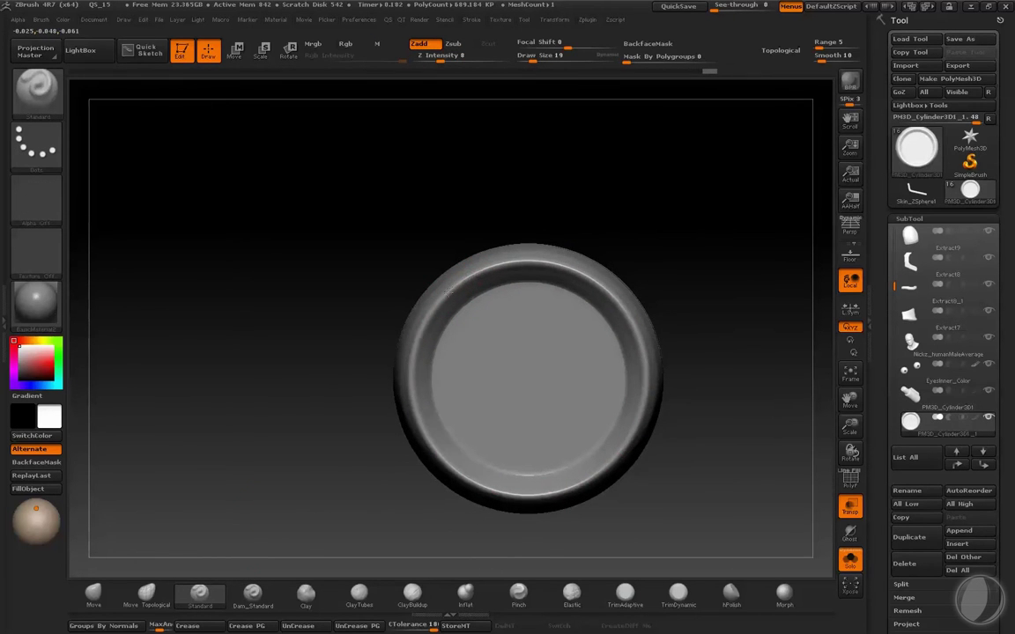
pyautogui.moveTo(564, 211); pyautogui.dragTo(417, 328)
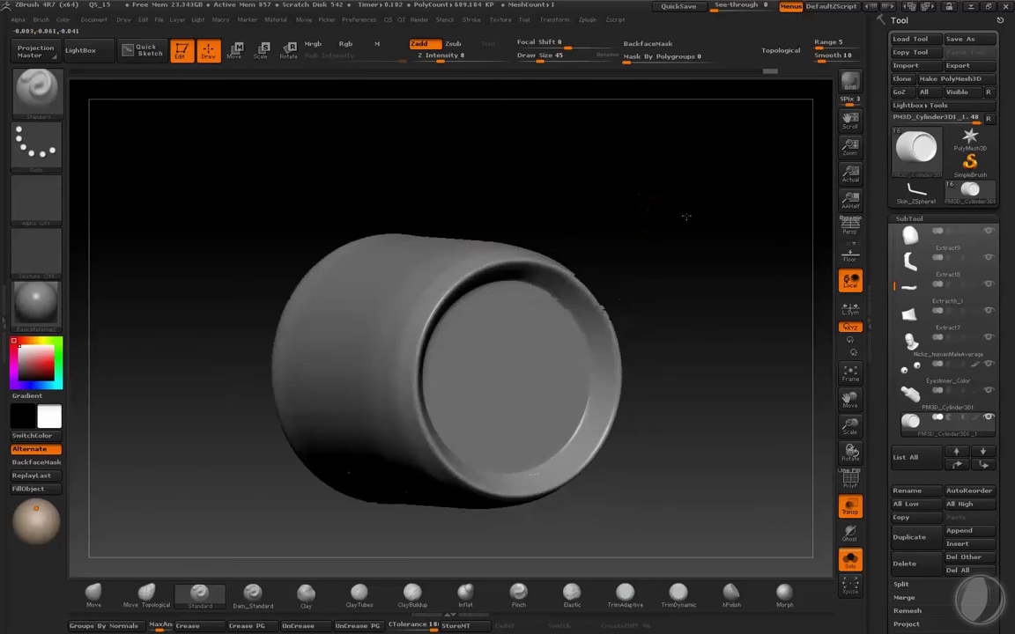
pyautogui.press('[')
pyautogui.press('[')
pyautogui.press('[')
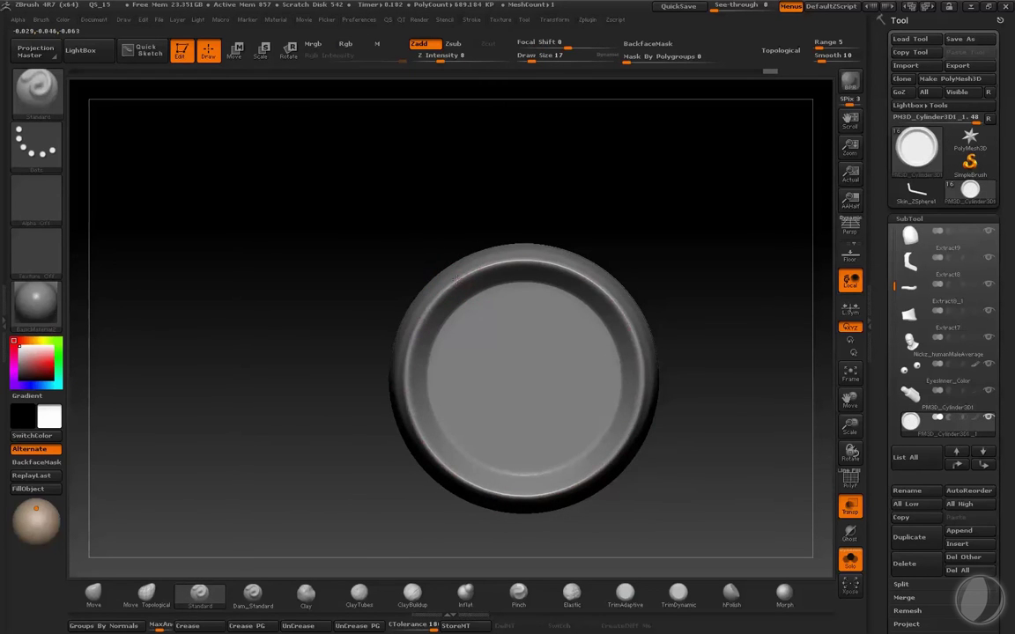
pyautogui.click(485, 600)
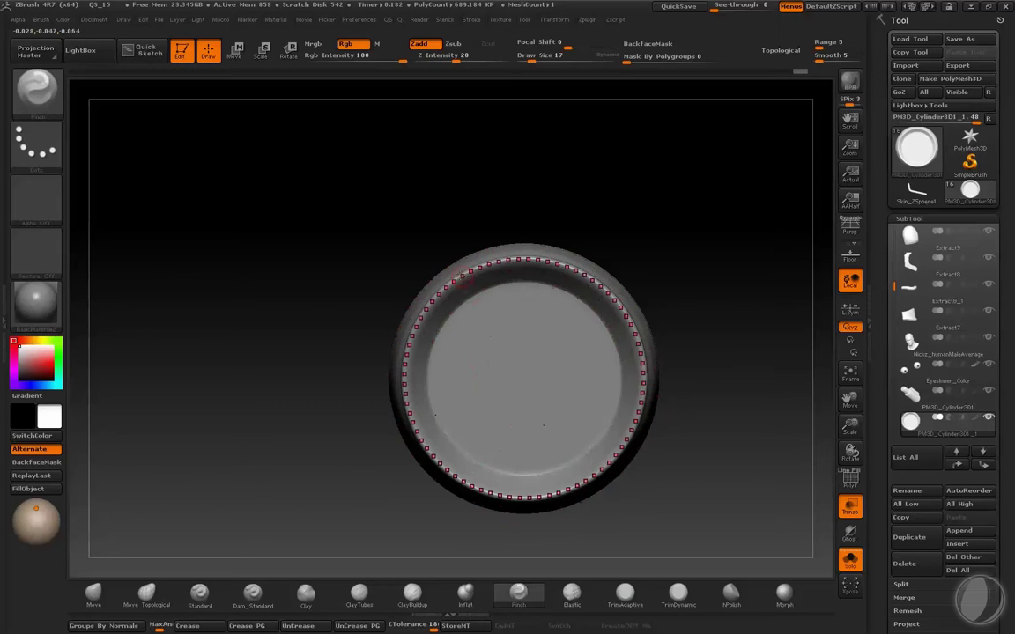
pyautogui.moveTo(608, 265)
pyautogui.mouseDown()
pyautogui.moveTo(668, 210)
pyautogui.moveTo(657, 187)
pyautogui.mouseUp()
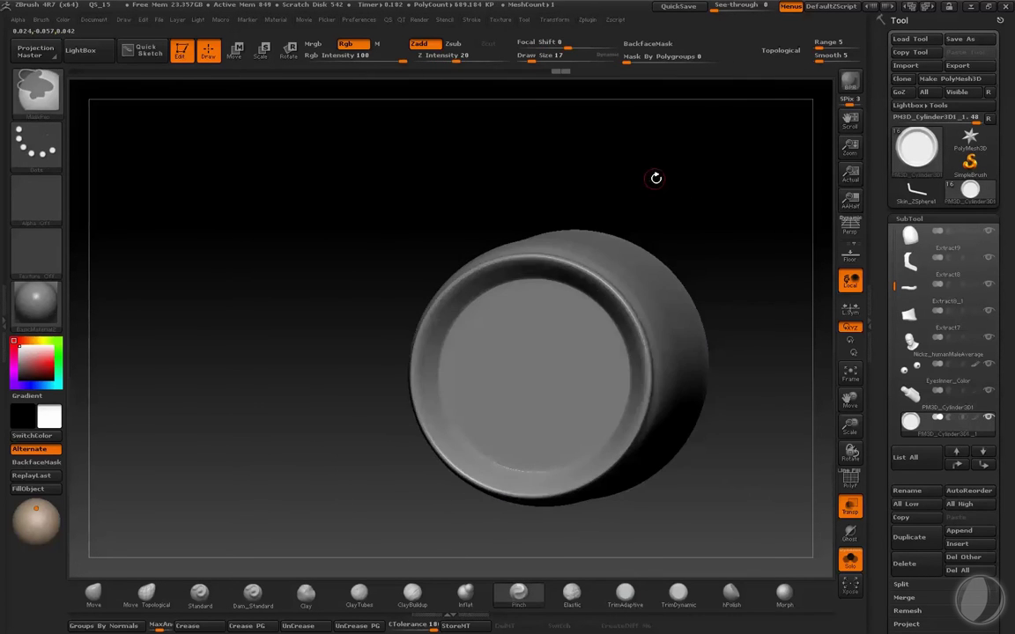
pyautogui.moveTo(639, 199); pyautogui.dragTo(540, 274)
# - Reshape the cylinder's front lip with the Move brush and pinch the rim edge sharper
pyautogui.click(93, 592)
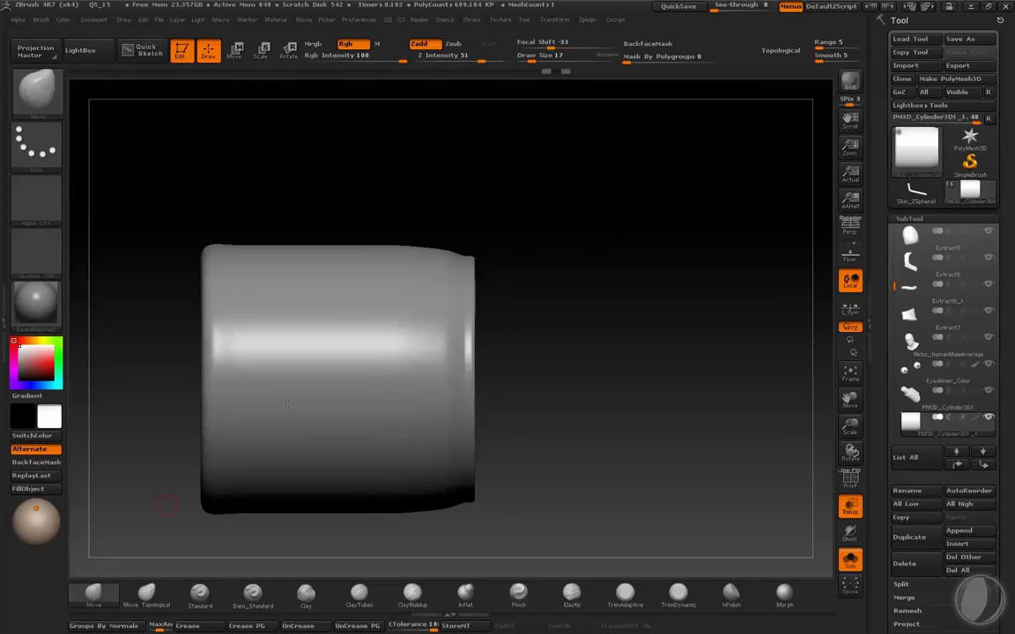
pyautogui.moveTo(328, 315)
pyautogui.mouseDown()
pyautogui.moveTo(476, 249)
pyautogui.moveTo(593, 373)
pyautogui.mouseUp()
pyautogui.click(508, 589)
pyautogui.moveTo(441, 546); pyautogui.dragTo(441, 294)
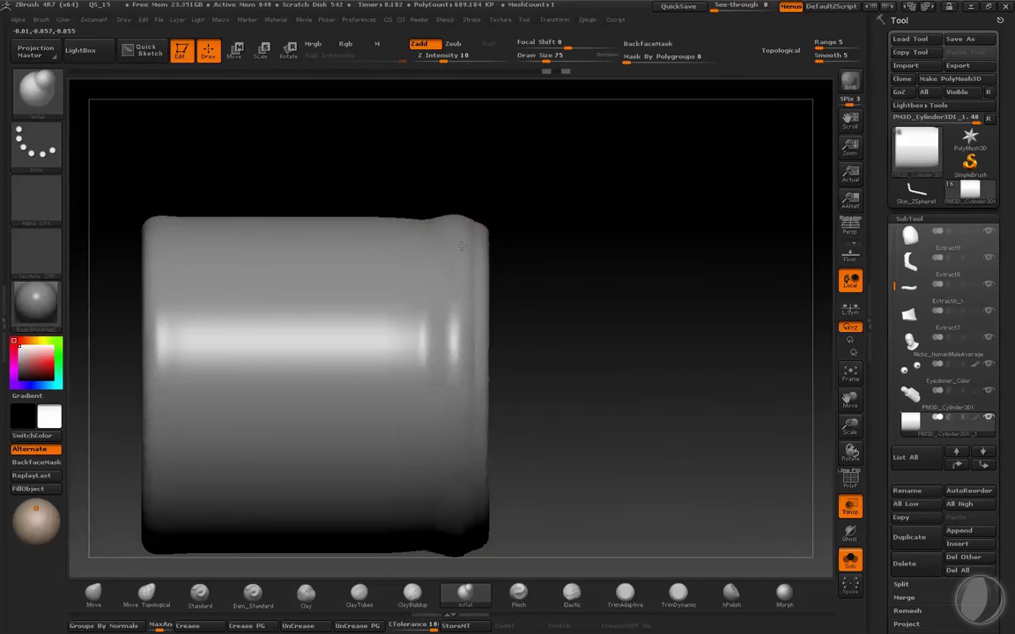
pyautogui.moveTo(445, 546); pyautogui.dragTo(464, 249)
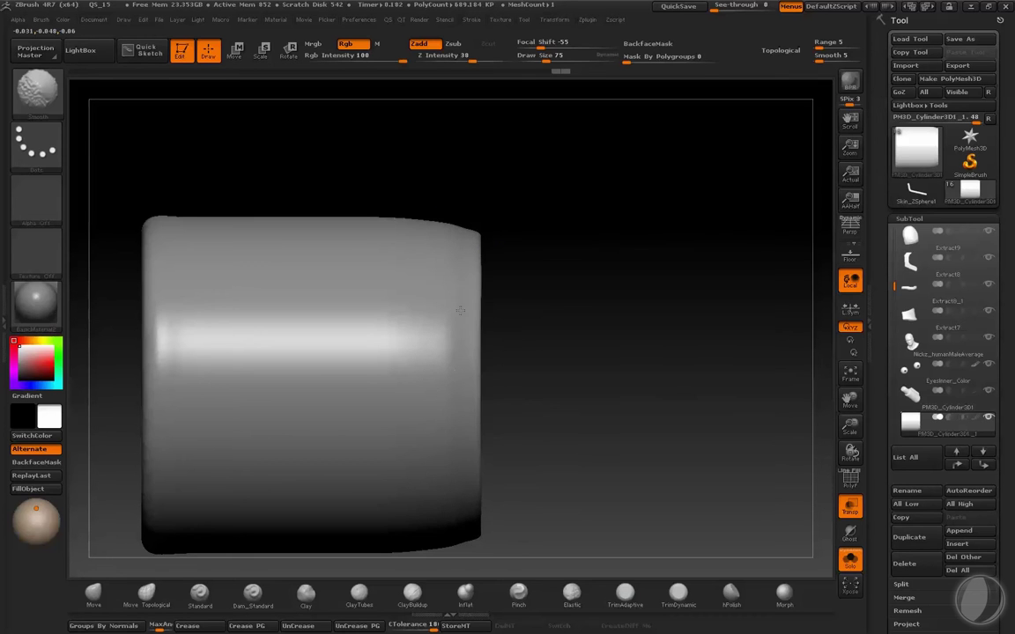
pyautogui.keyDown('shift'); pyautogui.moveTo(555, 198); pyautogui.dragTo(521, 265); pyautogui.keyUp('shift')
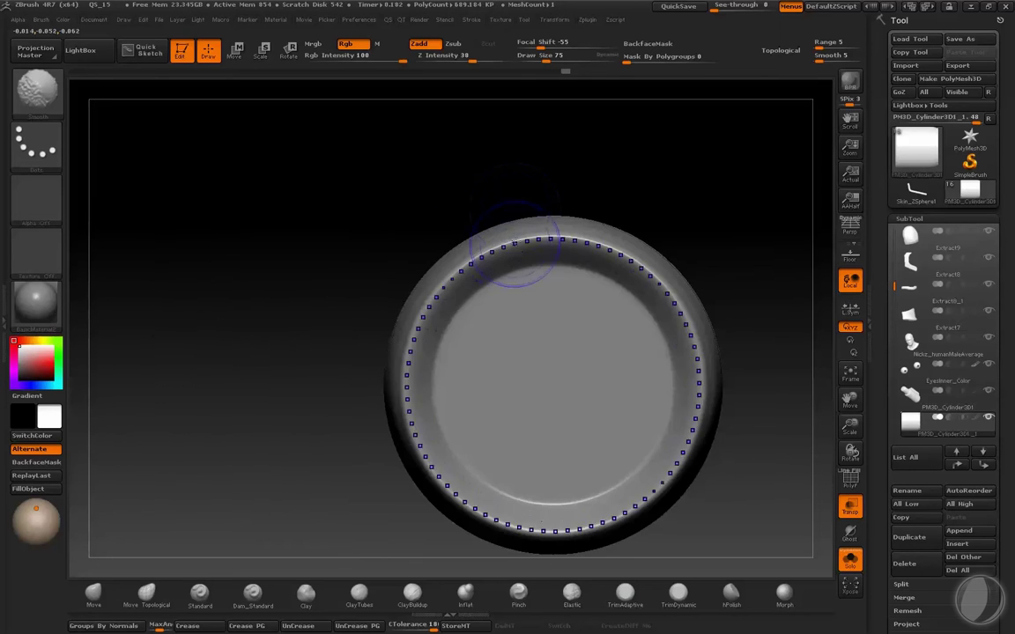
pyautogui.keyDown('shift'); pyautogui.moveTo(646, 155); pyautogui.dragTo(506, 262); pyautogui.keyUp('shift')
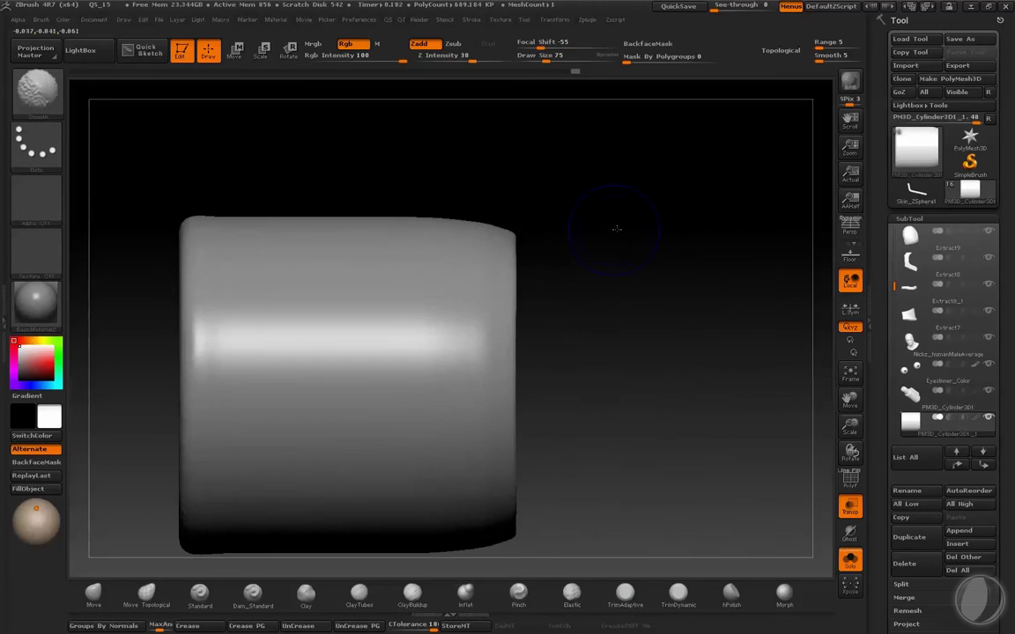
pyautogui.keyDown('shift'); pyautogui.moveTo(616, 229); pyautogui.dragTo(389, 326); pyautogui.keyUp('shift')
# - Pinch a tighter edge along the rim, checking from the side and back
pyautogui.click(518, 592)
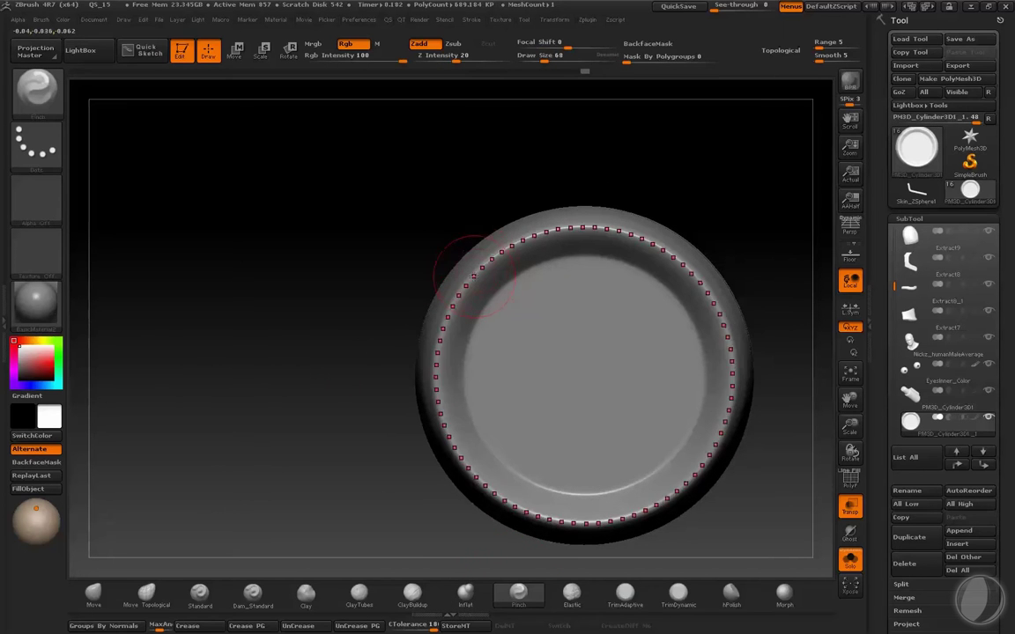
pyautogui.keyDown('shift'); pyautogui.moveTo(502, 201); pyautogui.dragTo(481, 316); pyautogui.keyUp('shift')
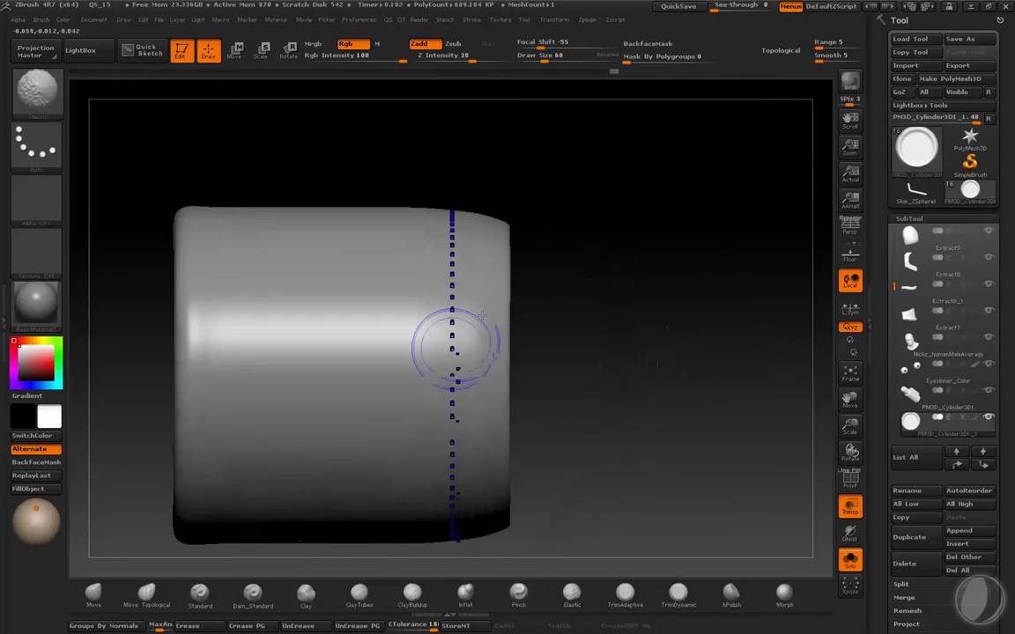
pyautogui.keyDown('shift'); pyautogui.moveTo(496, 195); pyautogui.dragTo(679, 216); pyautogui.keyUp('shift')
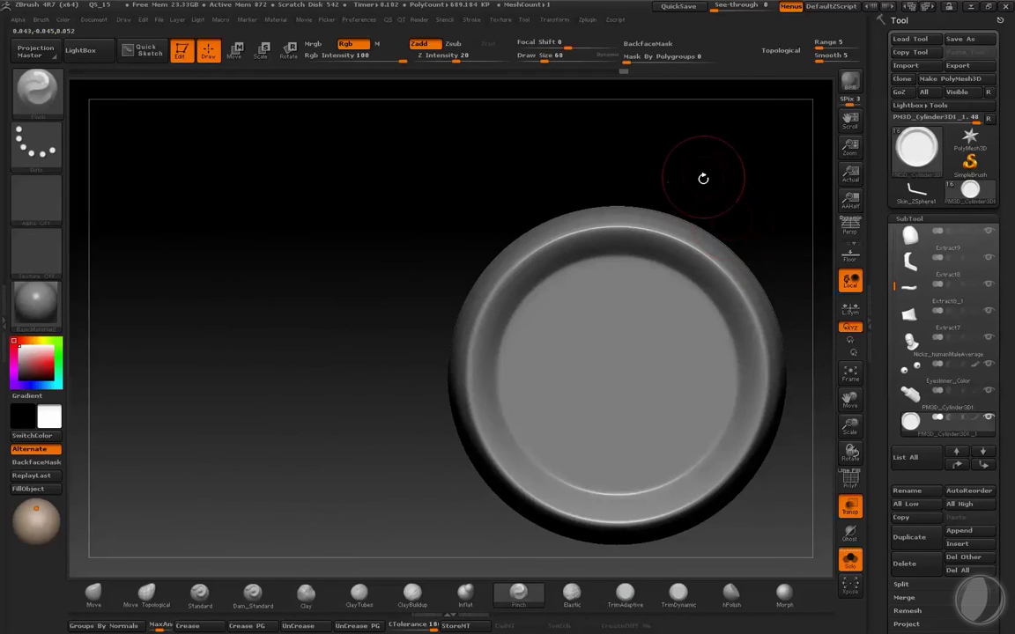
pyautogui.moveTo(656, 192)
pyautogui.keyDown('shift'); pyautogui.mouseDown()
pyautogui.moveTo(673, 159)
pyautogui.moveTo(698, 224)
pyautogui.moveTo(574, 305)
pyautogui.mouseUp(); pyautogui.keyUp('shift')
# - Isolate the flat inner face disc, hiding the pinched outer rim
pyautogui.moveTo(696, 232)
pyautogui.mouseDown()
pyautogui.moveTo(709, 222)
pyautogui.moveTo(668, 324)
pyautogui.moveTo(631, 338)
pyautogui.moveTo(664, 309)
pyautogui.mouseUp()
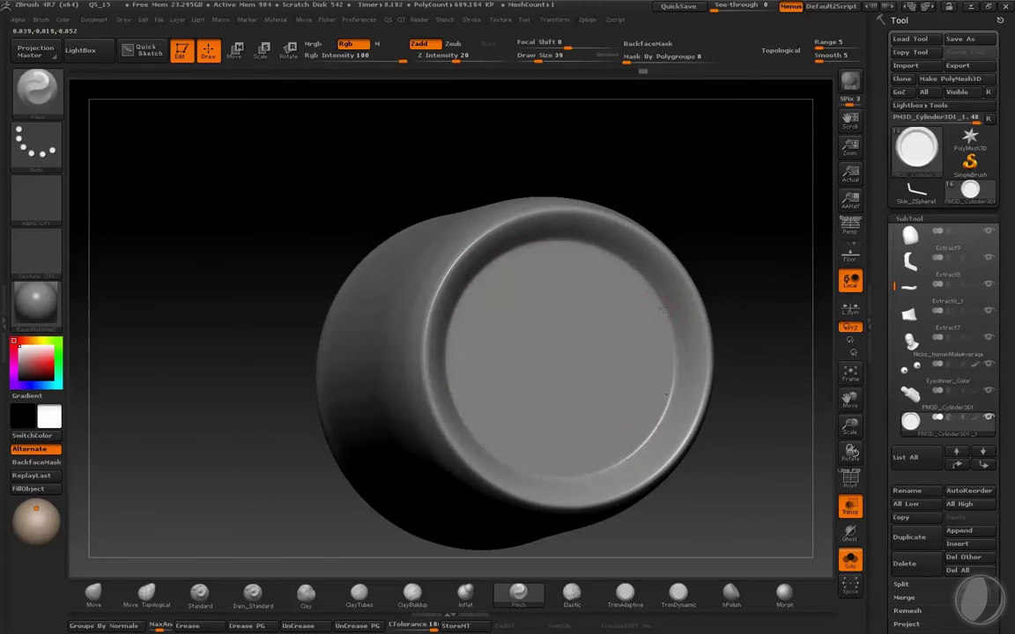
pyautogui.keyDown('ctrl'); pyautogui.moveTo(706, 277); pyautogui.dragTo(667, 319); pyautogui.keyUp('ctrl')
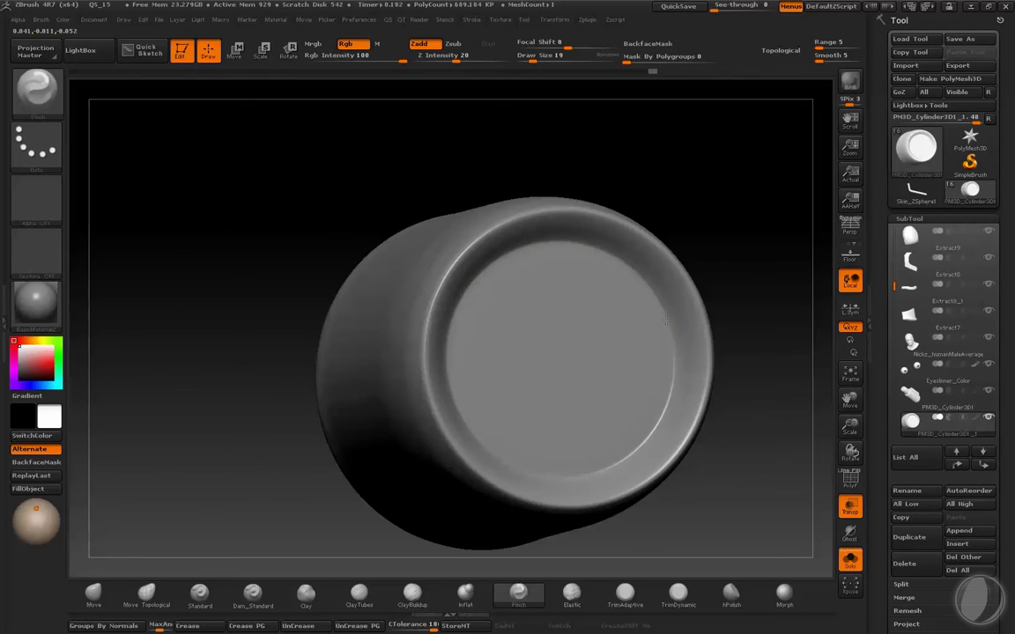
pyautogui.moveTo(775, 238)
pyautogui.mouseDown()
pyautogui.moveTo(456, 299)
pyautogui.moveTo(456, 310)
pyautogui.mouseUp()
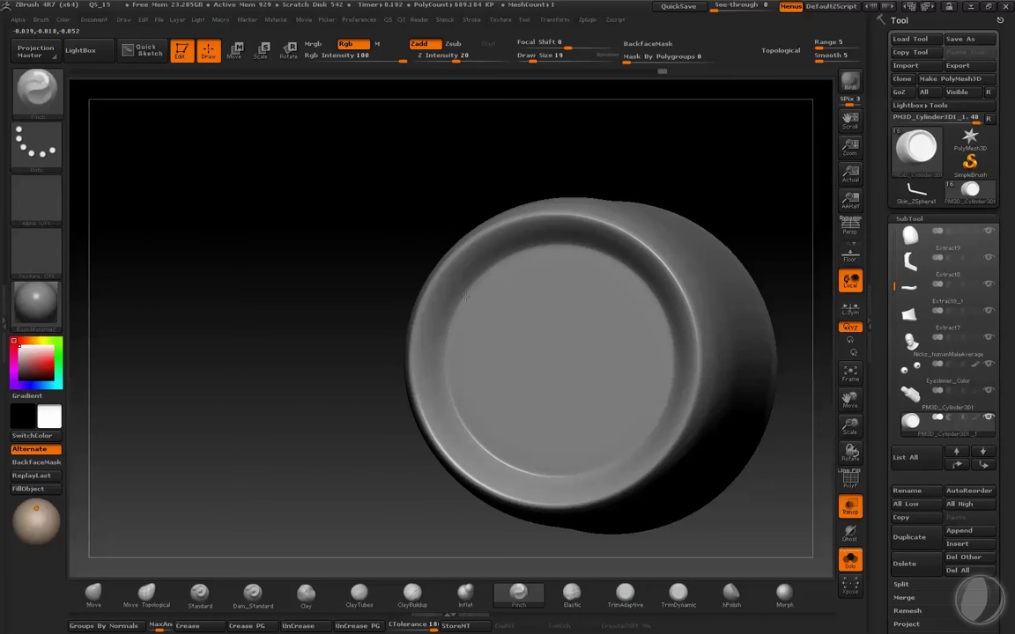
pyautogui.moveTo(381, 368)
pyautogui.mouseDown()
pyautogui.moveTo(722, 226)
pyautogui.moveTo(728, 174)
pyautogui.mouseUp()
# - Mask the face disc's centre, leaving a thin ring, and clip the disc along a circle
pyautogui.keyDown('ctrl'); pyautogui.keyDown('shift'); pyautogui.click(547, 357); pyautogui.keyUp('shift'); pyautogui.keyUp('ctrl')
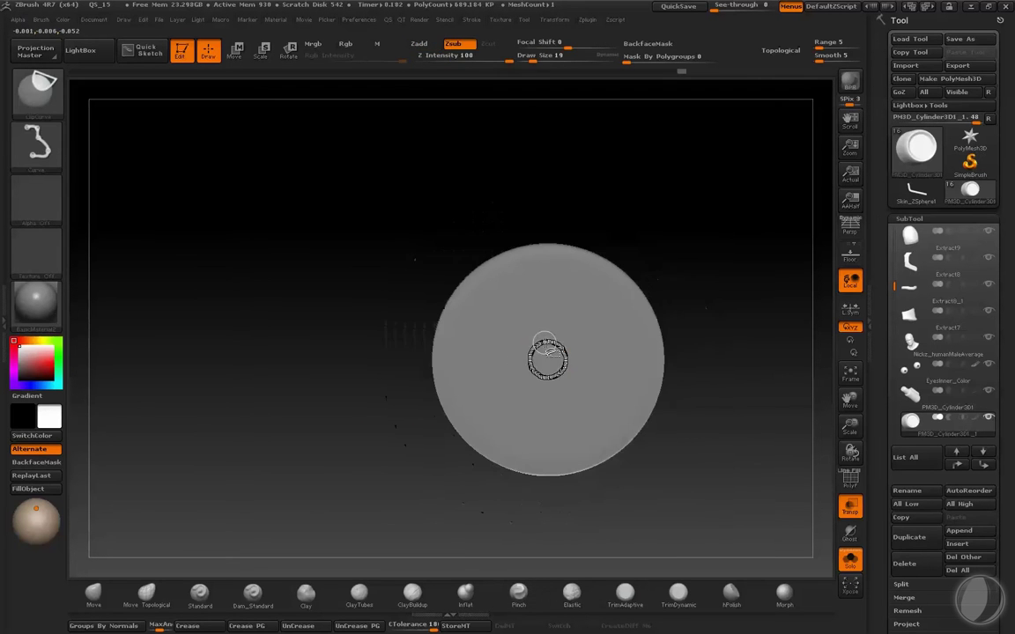
pyautogui.keyDown('ctrl'); pyautogui.moveTo(547, 360); pyautogui.dragTo(480, 300); pyautogui.keyUp('ctrl')
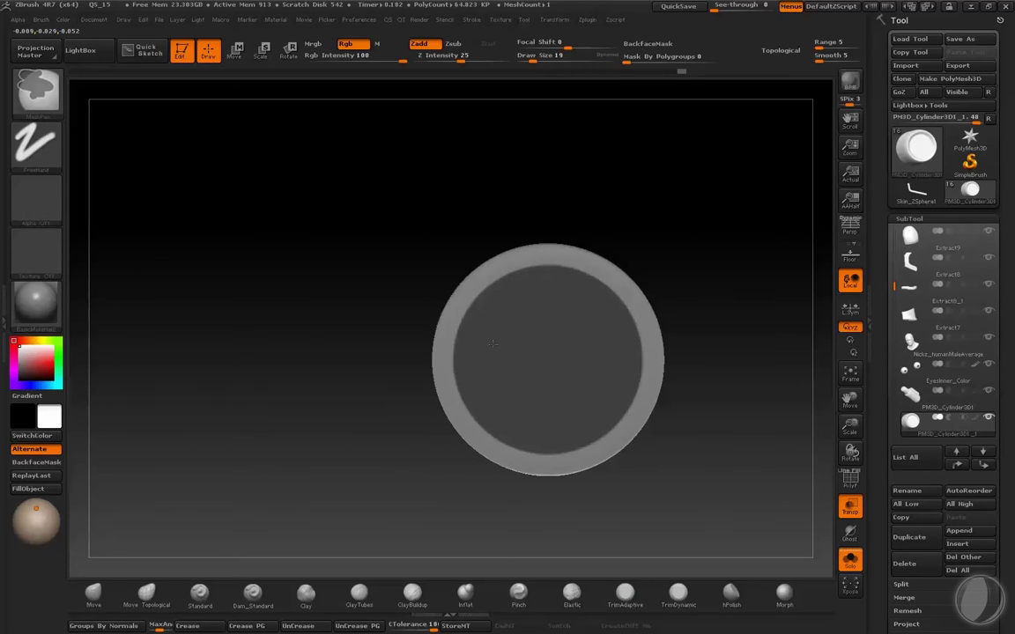
pyautogui.keyDown('ctrl'); pyautogui.moveTo(546, 360); pyautogui.dragTo(525, 271); pyautogui.keyUp('ctrl')
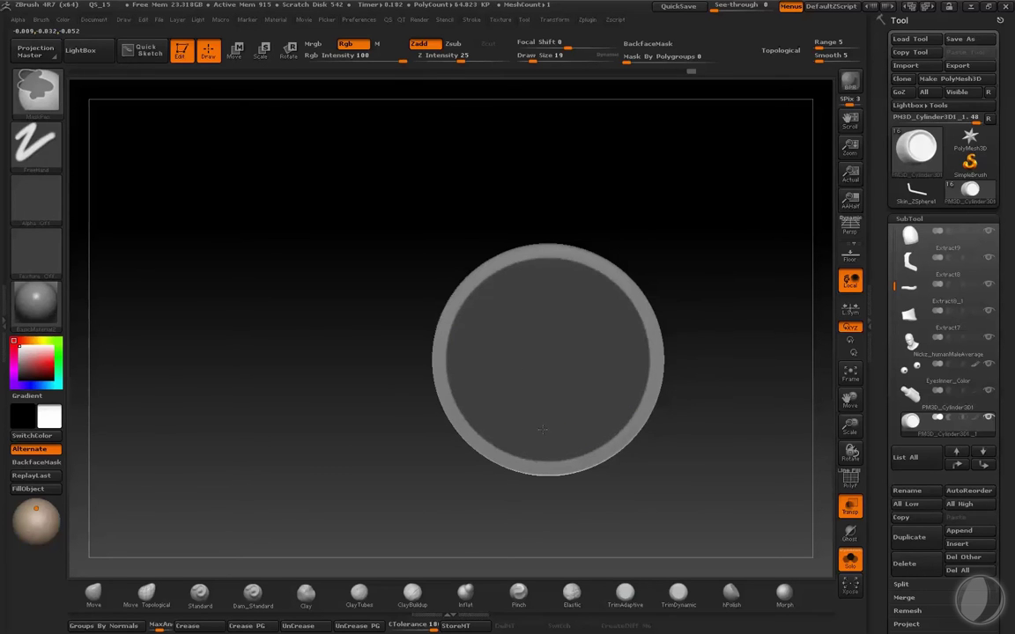
pyautogui.click(517, 592)
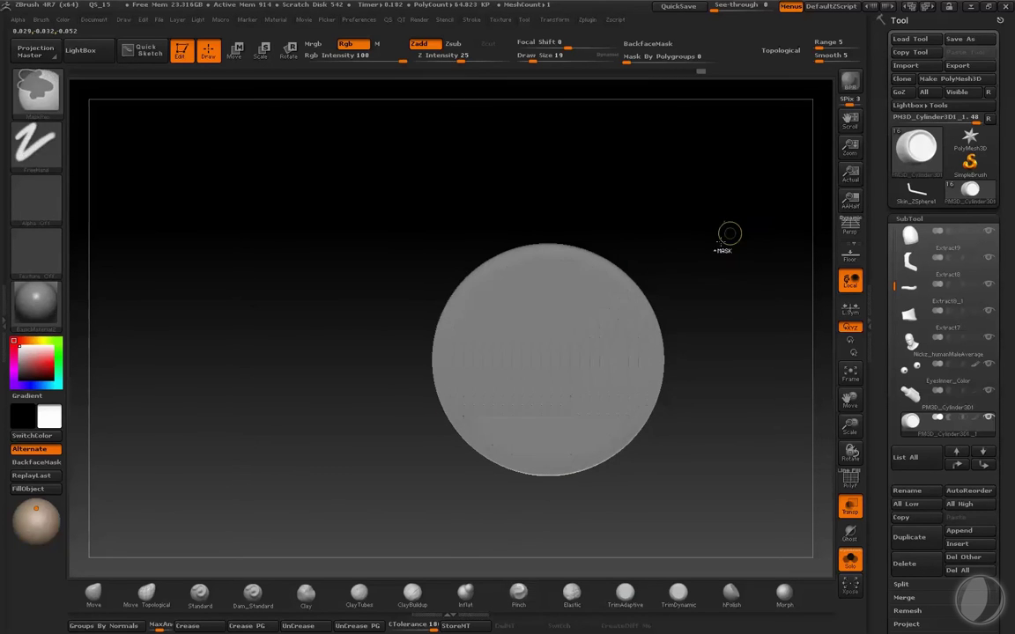
pyautogui.keyDown('ctrl'); pyautogui.keyDown('shift'); pyautogui.moveTo(546, 359); pyautogui.dragTo(634, 290); pyautogui.keyUp('shift'); pyautogui.keyUp('ctrl')
# - Apply GroupsLoops to bevel the ring edges, then hide the inner disc to check the ring's profile
pyautogui.press('F1')
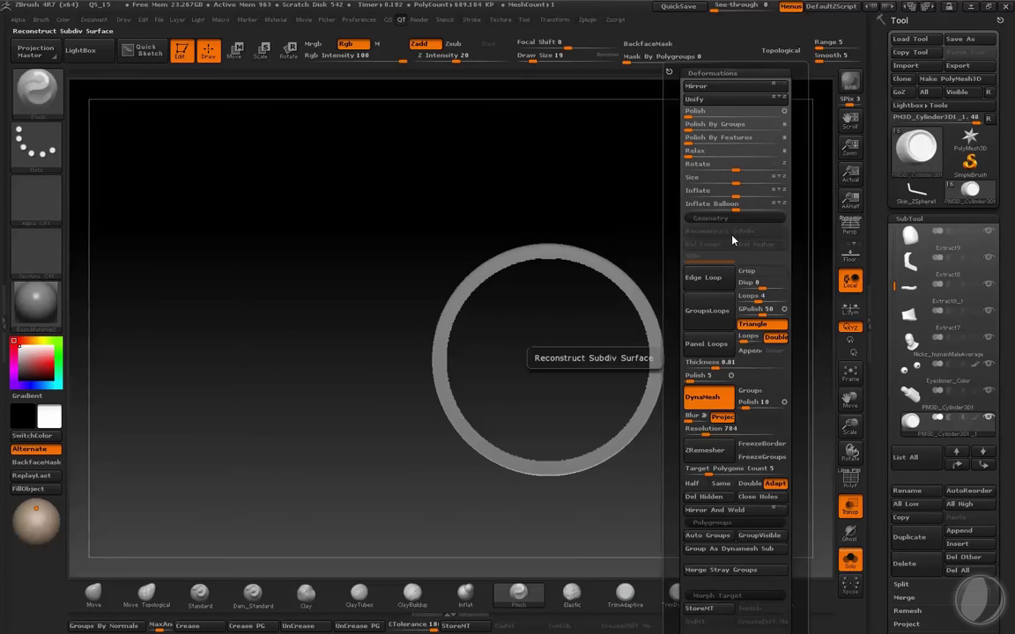
pyautogui.click(710, 322)
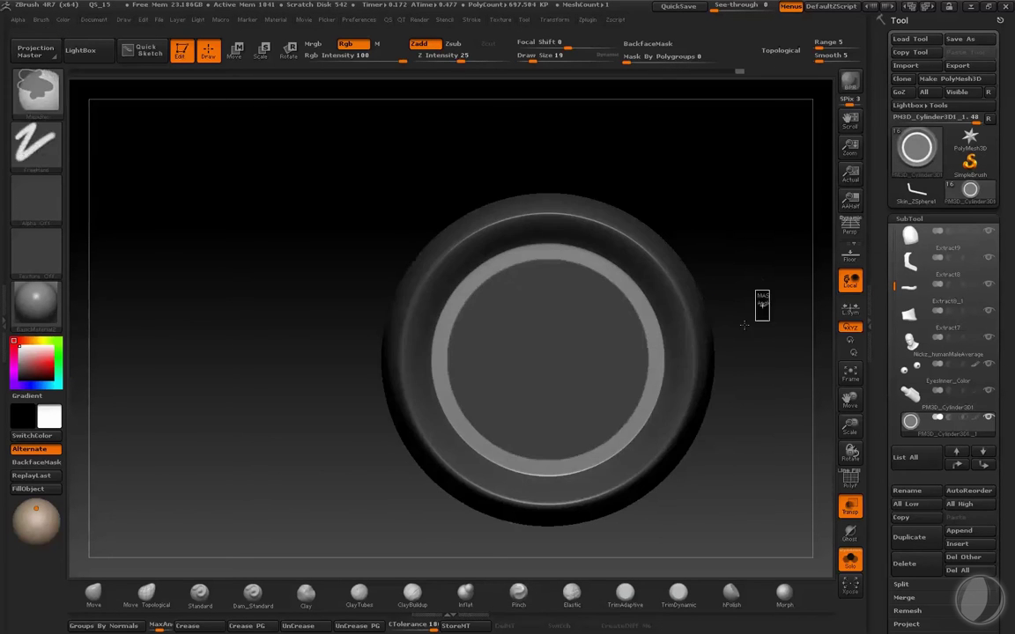
pyautogui.keyDown('ctrl'); pyautogui.keyDown('shift'); pyautogui.click(761, 303); pyautogui.keyUp('shift'); pyautogui.keyUp('ctrl')
pyautogui.press('F1')
pyautogui.click(695, 312)
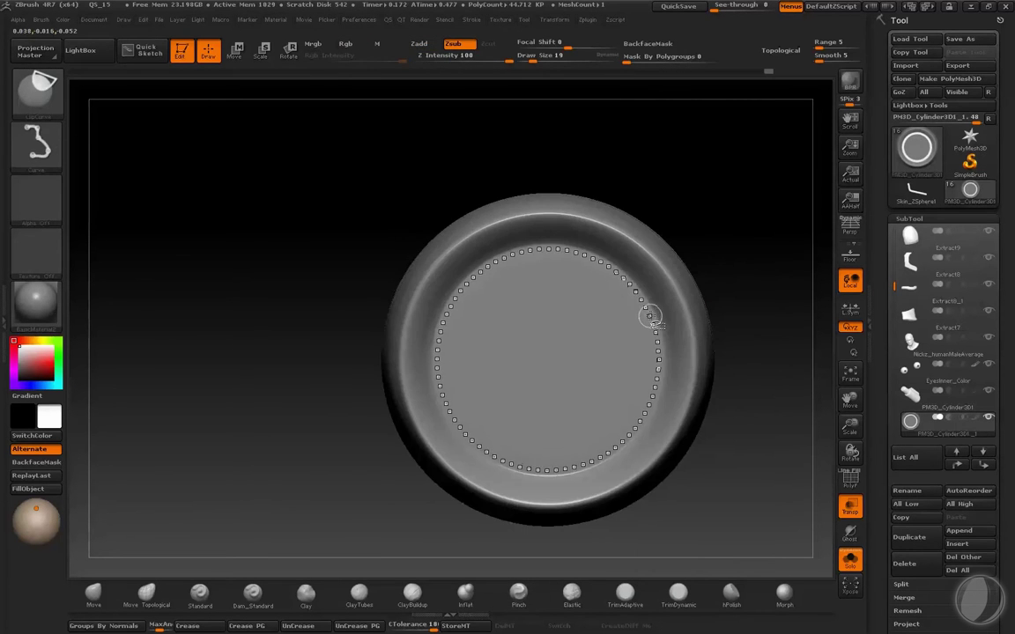
pyautogui.keyDown('ctrl'); pyautogui.keyDown('shift'); pyautogui.click(650, 318); pyautogui.keyUp('shift'); pyautogui.keyUp('ctrl')
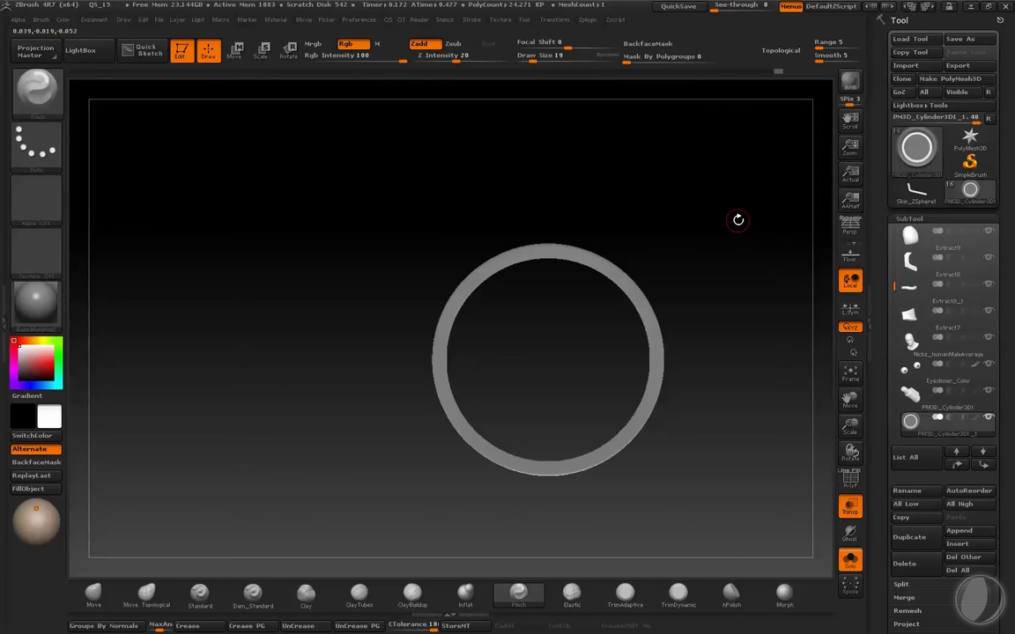
pyautogui.moveTo(738, 220)
pyautogui.mouseDown()
pyautogui.moveTo(742, 229)
pyautogui.moveTo(743, 199)
pyautogui.moveTo(750, 231)
pyautogui.moveTo(765, 192)
pyautogui.moveTo(682, 239)
pyautogui.moveTo(680, 191)
pyautogui.moveTo(695, 157)
pyautogui.mouseUp()
pyautogui.keyDown('ctrl'); pyautogui.keyDown('shift'); pyautogui.click(750, 231); pyautogui.keyUp('shift'); pyautogui.keyUp('ctrl')
# - Draw a Move transpose line across the cylinder face to recess the inner disc
pyautogui.press('w')
pyautogui.rightClick(683, 239)
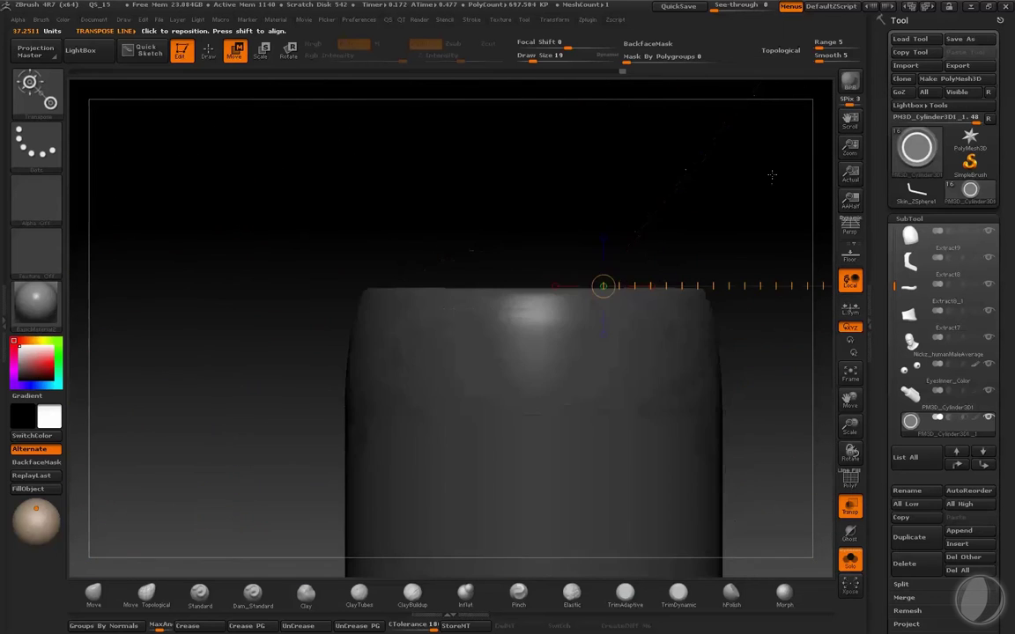
pyautogui.moveTo(621, 313)
pyautogui.mouseDown()
pyautogui.moveTo(622, 148)
pyautogui.moveTo(634, 176)
pyautogui.moveTo(623, 215)
pyautogui.moveTo(730, 236)
pyautogui.mouseUp()
pyautogui.press('b')
pyautogui.press('p')
pyautogui.press('i')
pyautogui.moveTo(781, 140)
pyautogui.keyDown('shift'); pyautogui.mouseDown()
pyautogui.moveTo(709, 274)
pyautogui.moveTo(732, 227)
pyautogui.moveTo(747, 238)
pyautogui.moveTo(541, 266)
pyautogui.mouseUp(); pyautogui.keyUp('shift')
# - Return to sculpting and pick the Move Topological brush with the lens face straight on
pyautogui.press('w')
pyautogui.press('q')
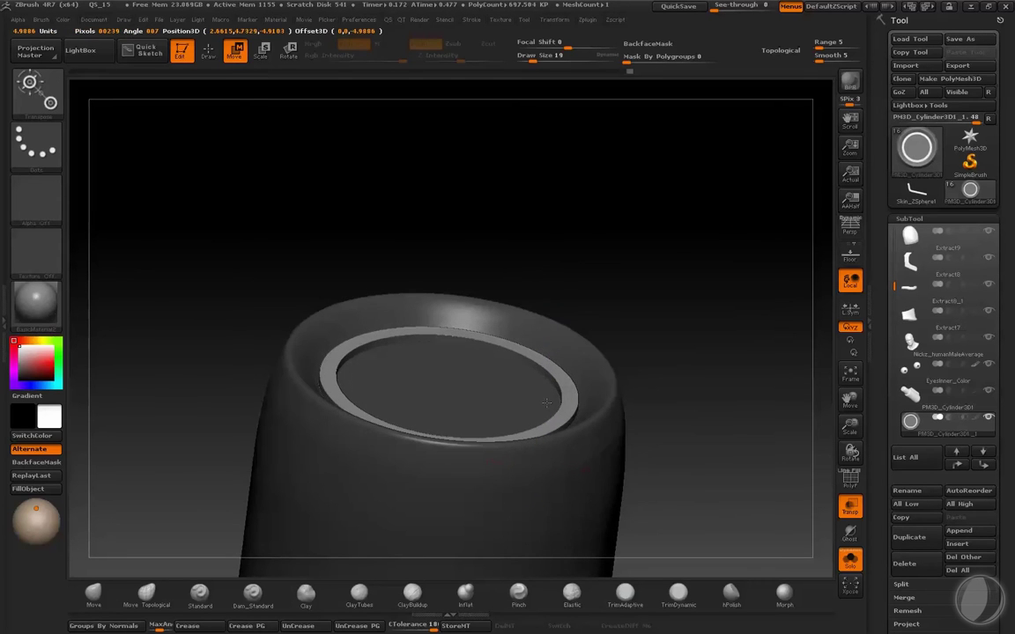
pyautogui.press('b')
pyautogui.press('m')
pyautogui.press('m')
pyautogui.keyDown('shift'); pyautogui.moveTo(702, 230); pyautogui.dragTo(748, 244); pyautogui.keyUp('shift')
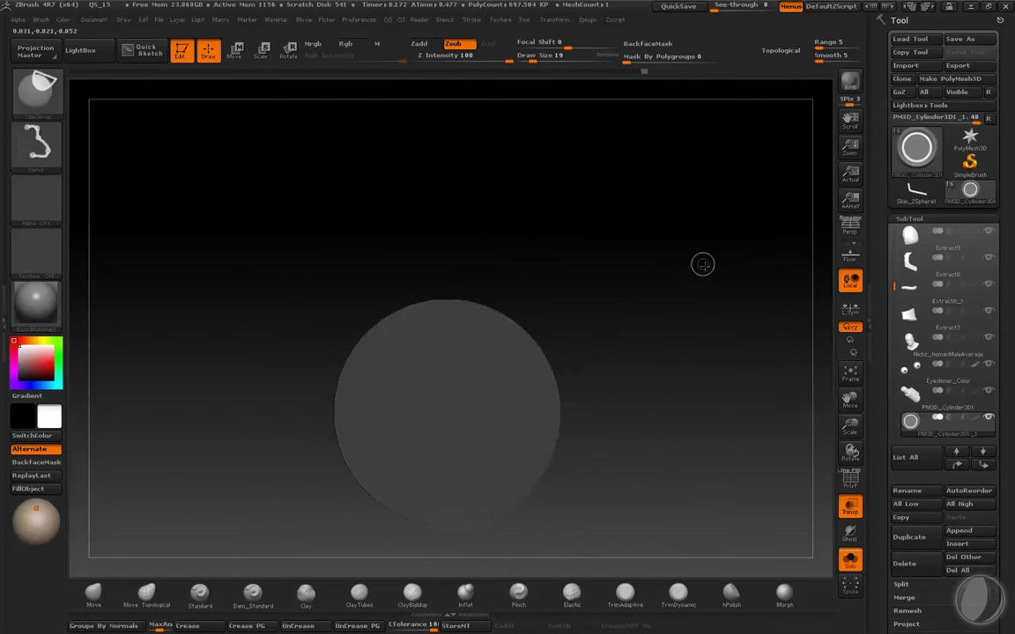
pyautogui.press('b')
pyautogui.press('p')
pyautogui.press('i')
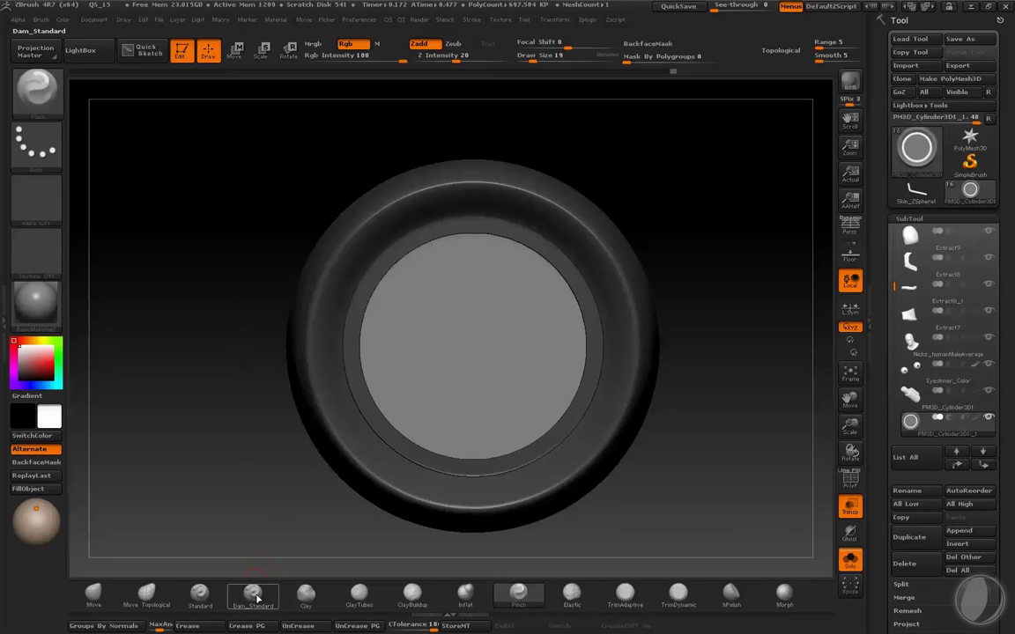
pyautogui.click(141, 593)
# - Gently raise the middle of the face disc with the Move brush, undoing an accidental bump
pyautogui.moveTo(714, 294); pyautogui.dragTo(481, 324)
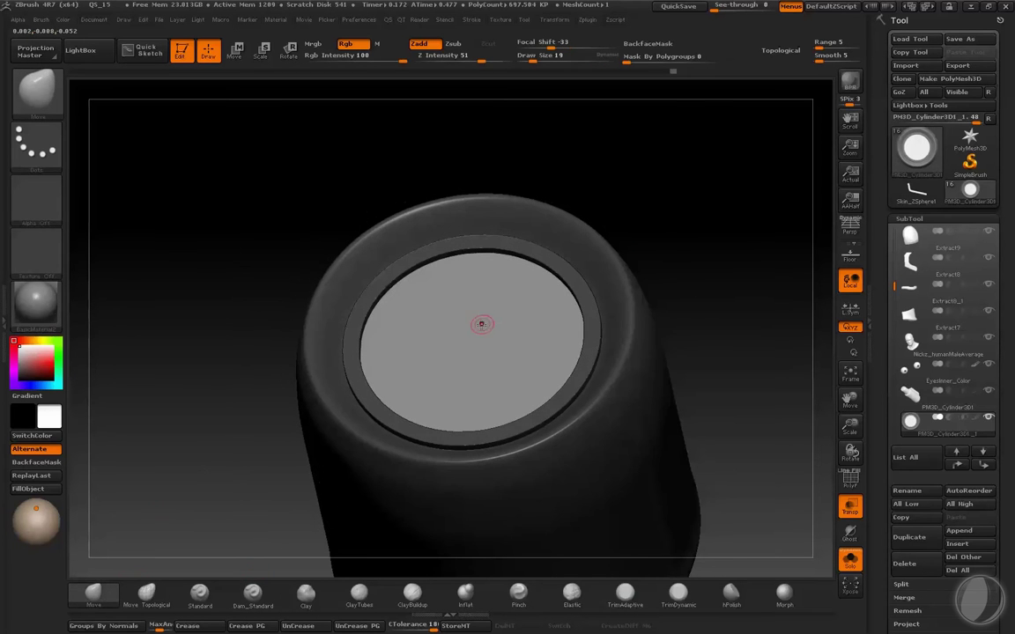
pyautogui.press('space')
pyautogui.press('space')
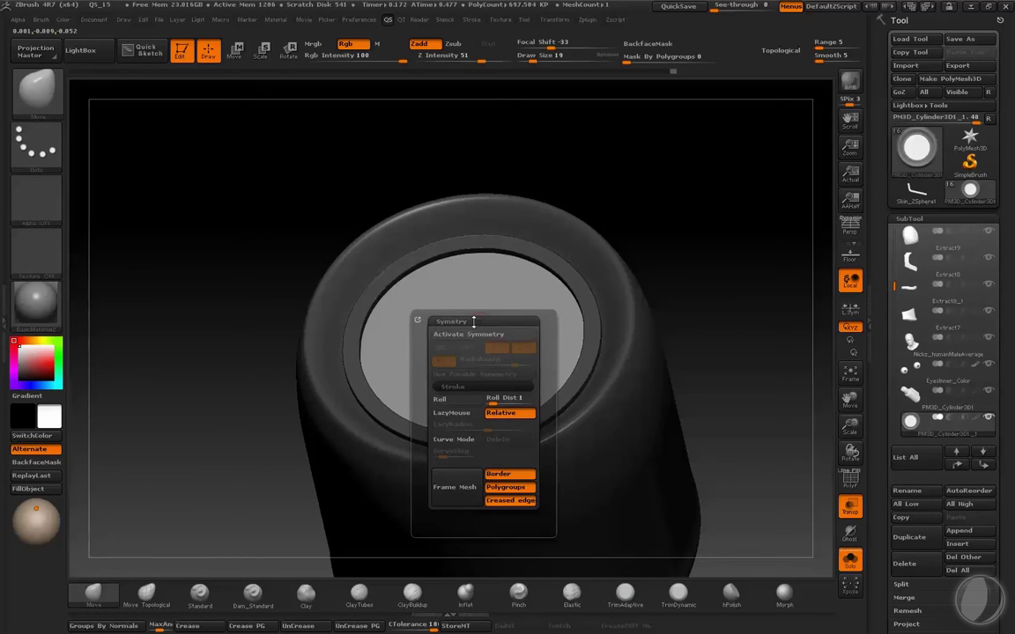
pyautogui.hotkey('ctrl', 'z')
pyautogui.hotkey('ctrl', 'z')
pyautogui.hotkey('ctrl', 'z')
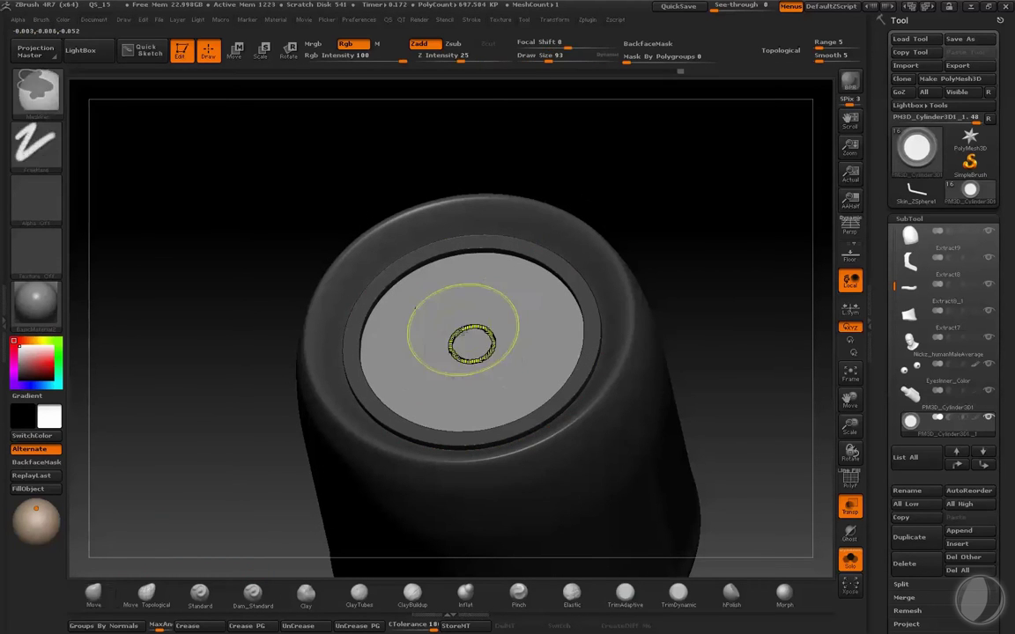
pyautogui.moveTo(429, 141); pyautogui.dragTo(419, 294)
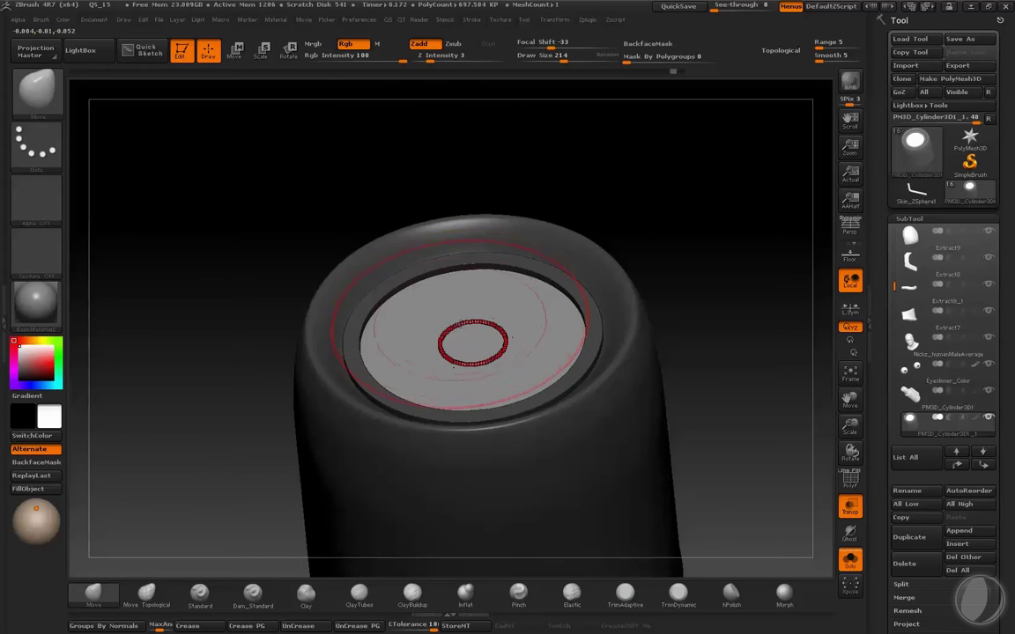
pyautogui.moveTo(465, 339)
pyautogui.mouseDown()
pyautogui.moveTo(393, 310)
pyautogui.moveTo(436, 325)
pyautogui.mouseUp()
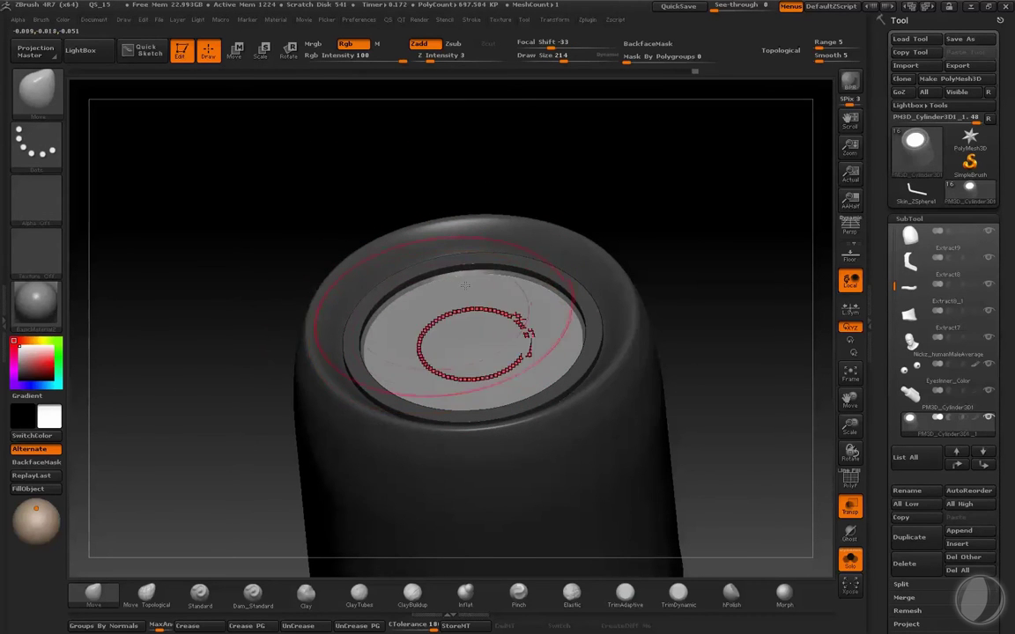
pyautogui.moveTo(465, 284)
pyautogui.mouseDown()
pyautogui.moveTo(682, 251)
pyautogui.moveTo(704, 235)
pyautogui.moveTo(448, 337)
pyautogui.mouseUp()
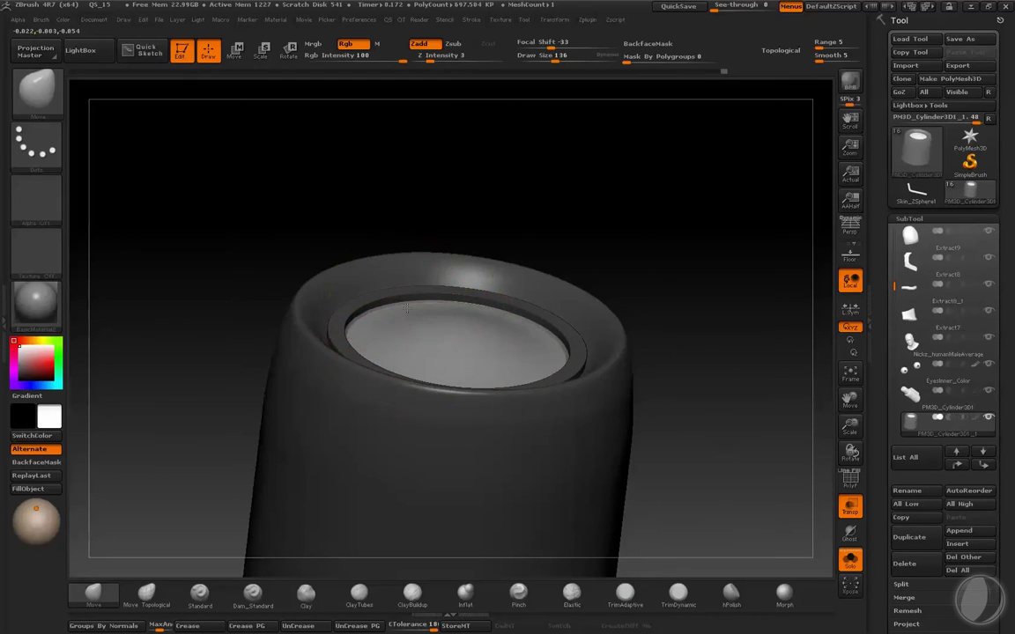
pyautogui.moveTo(407, 310)
pyautogui.mouseDown()
pyautogui.moveTo(594, 181)
pyautogui.moveTo(446, 345)
pyautogui.moveTo(625, 169)
pyautogui.moveTo(623, 226)
pyautogui.moveTo(629, 195)
pyautogui.mouseUp()
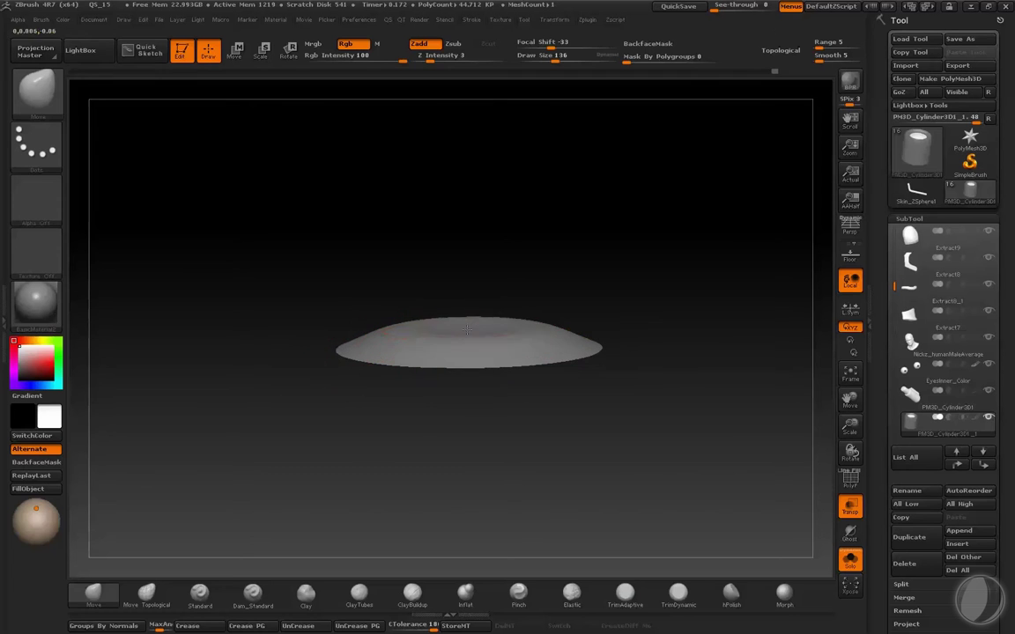
# - Adjust the dome's curvature from the side and smooth its centre into a rounded bulge
pyautogui.press('shift')
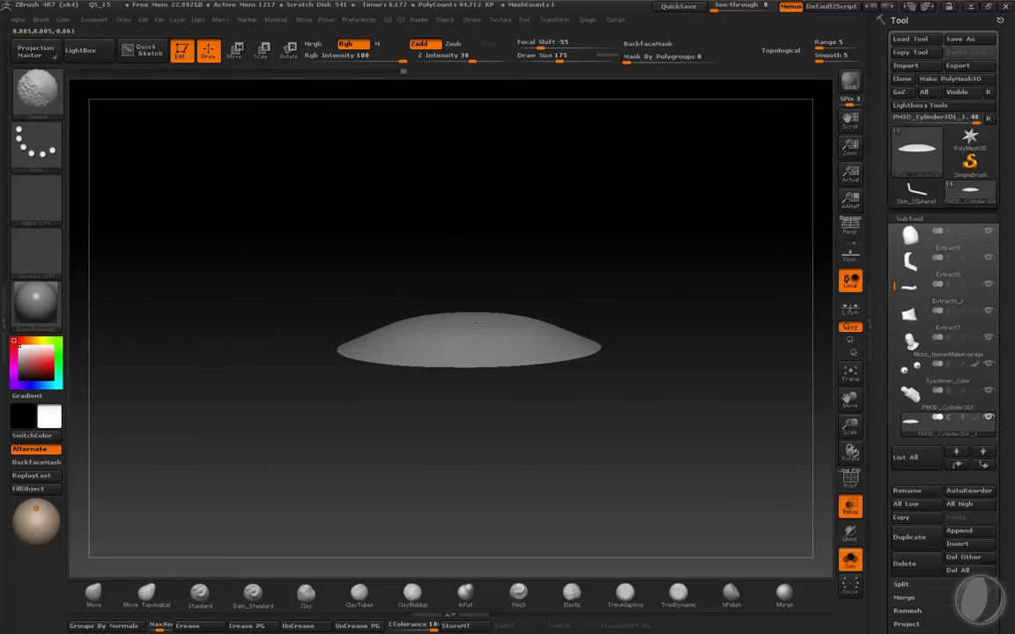
pyautogui.moveTo(577, 238); pyautogui.dragTo(646, 209)
pyautogui.moveTo(412, 290); pyautogui.dragTo(270, 300)
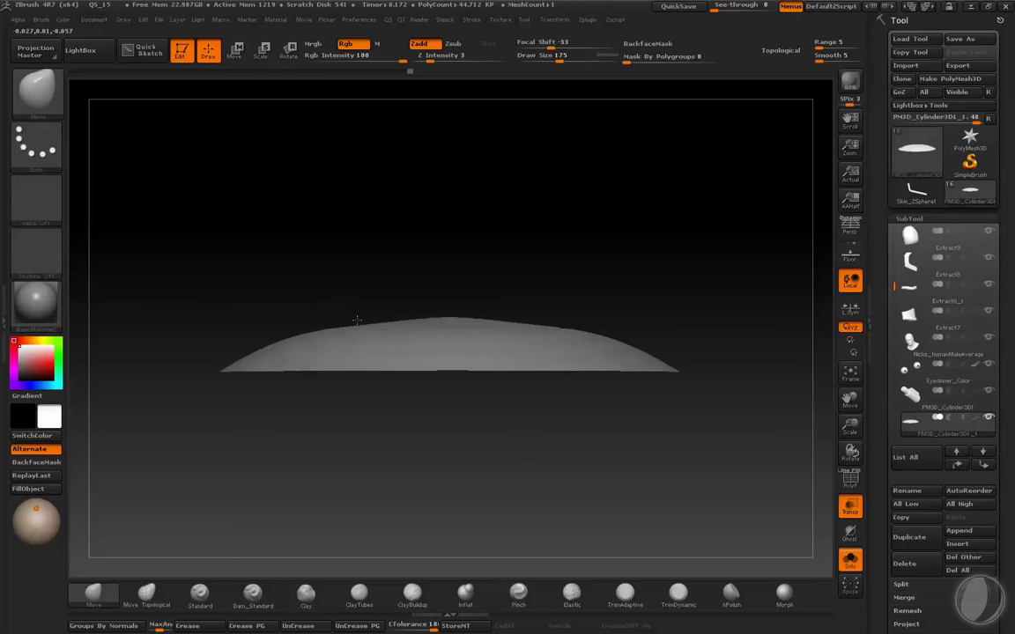
pyautogui.moveTo(356, 320); pyautogui.dragTo(352, 325)
pyautogui.moveTo(466, 320)
pyautogui.mouseDown()
pyautogui.moveTo(460, 292)
pyautogui.moveTo(546, 423)
pyautogui.mouseUp()
pyautogui.moveTo(661, 215); pyautogui.dragTo(675, 377)
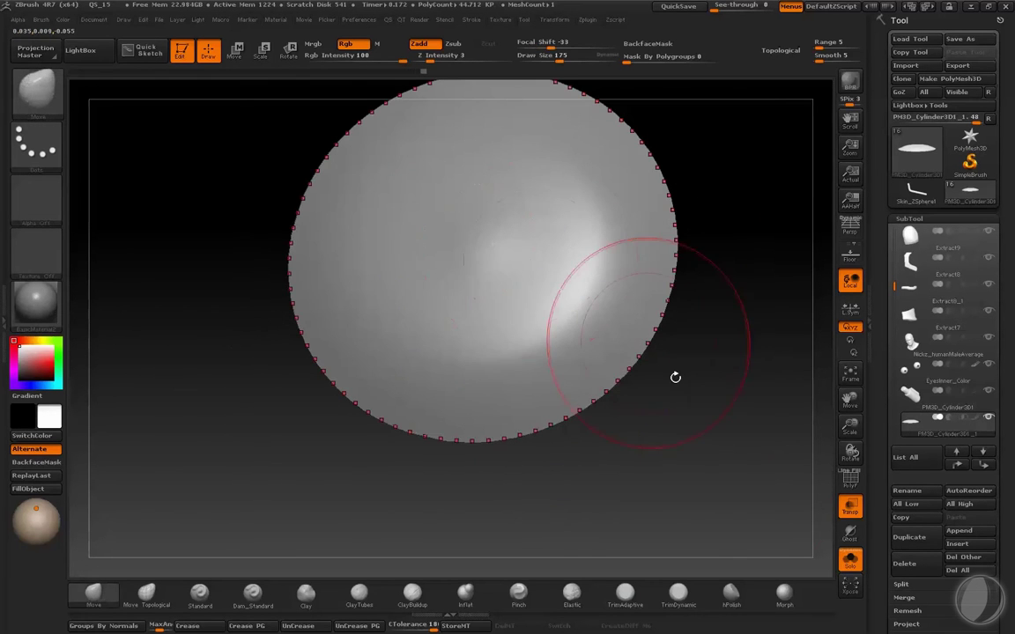
pyautogui.moveTo(440, 212); pyautogui.dragTo(477, 248)
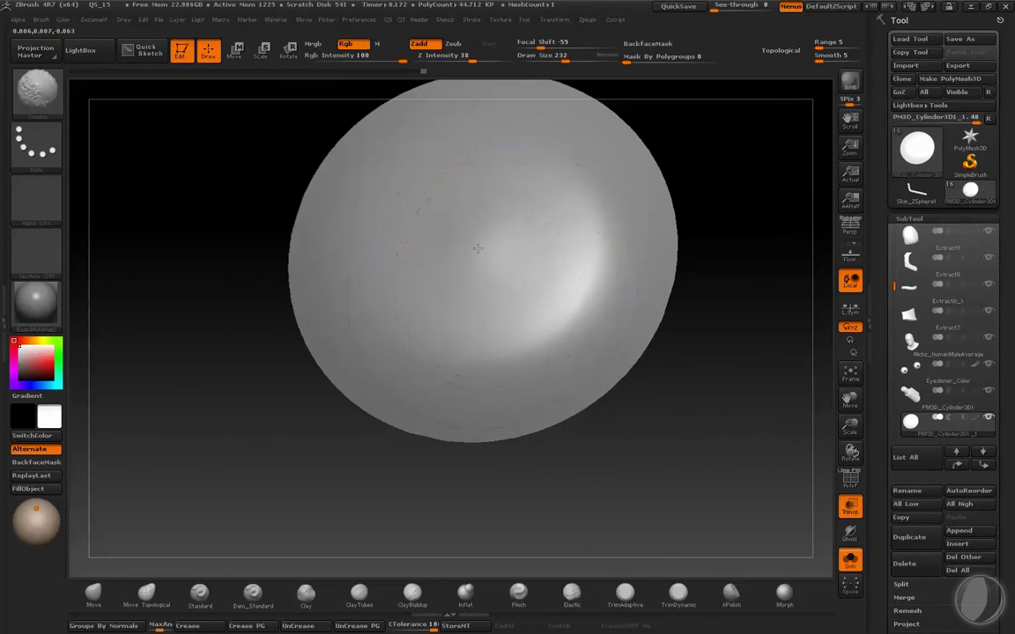
pyautogui.moveTo(627, 305)
pyautogui.mouseDown()
pyautogui.moveTo(702, 341)
pyautogui.moveTo(721, 132)
pyautogui.moveTo(603, 235)
pyautogui.mouseUp()
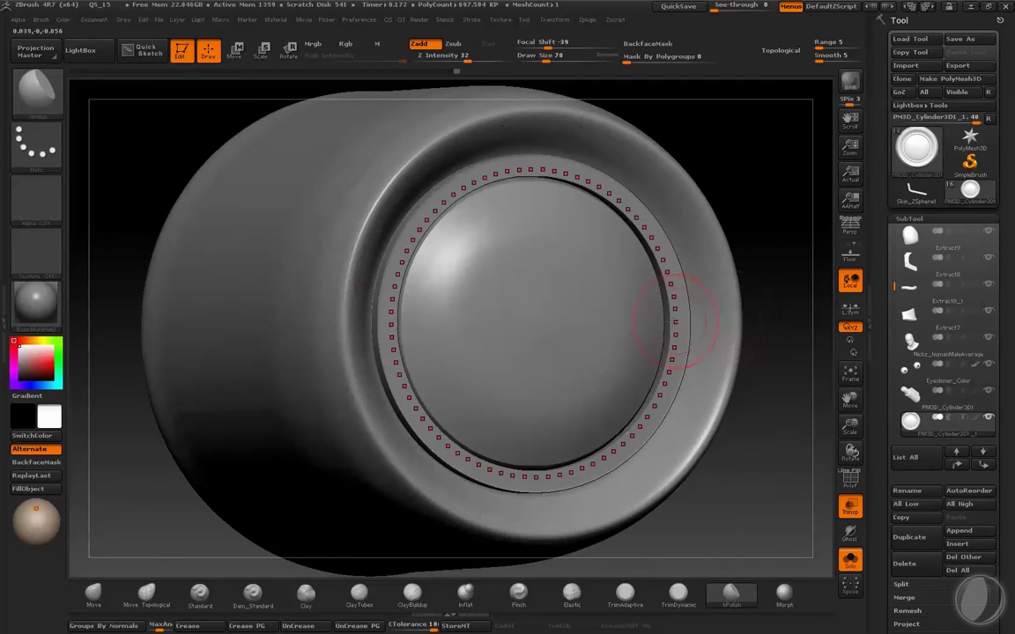
# - Polish a crisp ridge along the inner rim groove with hPolish at Draw Size 24
pyautogui.press('s')
pyautogui.moveTo(705, 327); pyautogui.dragTo(665, 328)
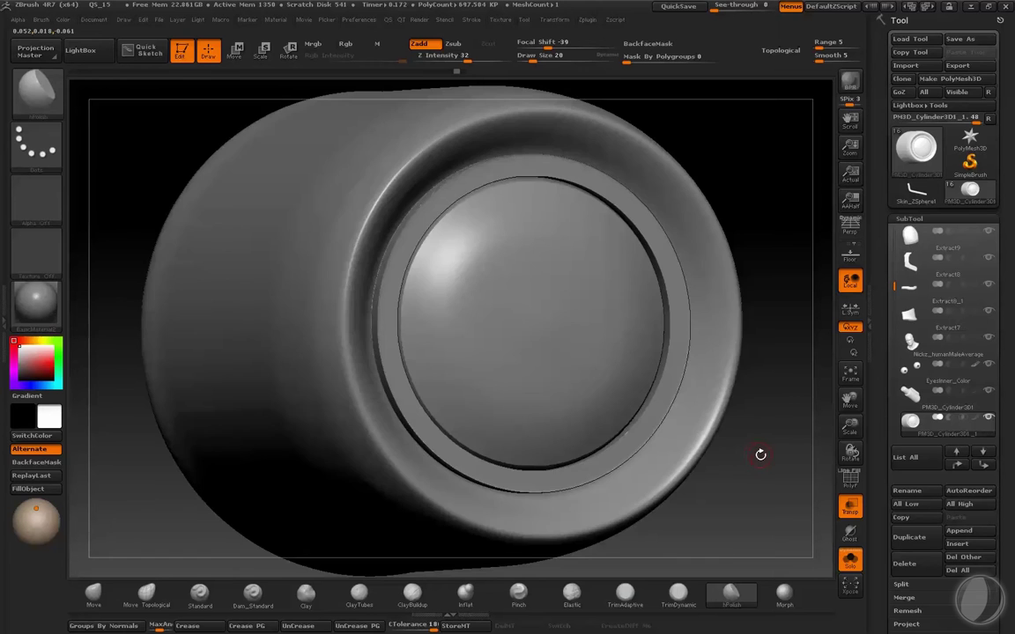
pyautogui.keyDown('shift'); pyautogui.moveTo(758, 453); pyautogui.dragTo(758, 473); pyautogui.keyUp('shift')
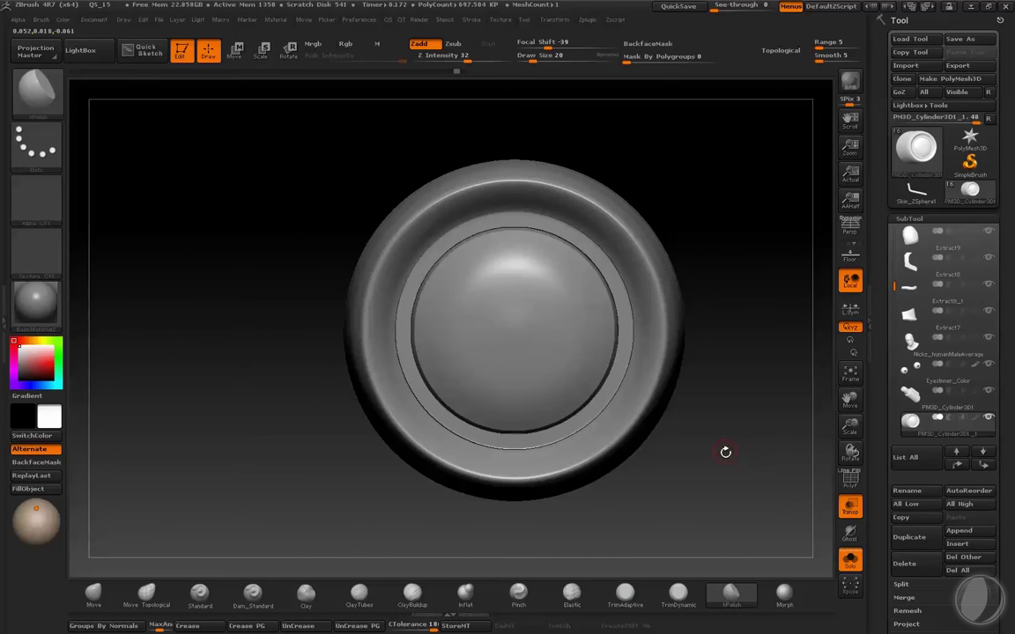
pyautogui.moveTo(725, 452)
pyautogui.mouseDown()
pyautogui.moveTo(768, 135)
pyautogui.moveTo(423, 206)
pyautogui.mouseUp()
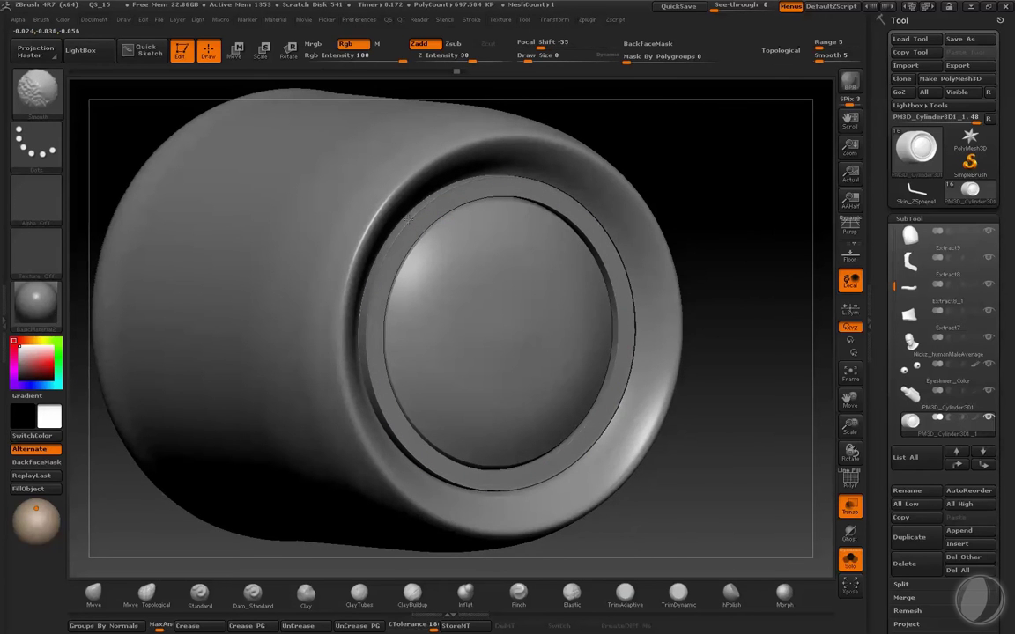
pyautogui.keyDown('alt'); pyautogui.moveTo(757, 370); pyautogui.dragTo(417, 212); pyautogui.keyUp('alt')
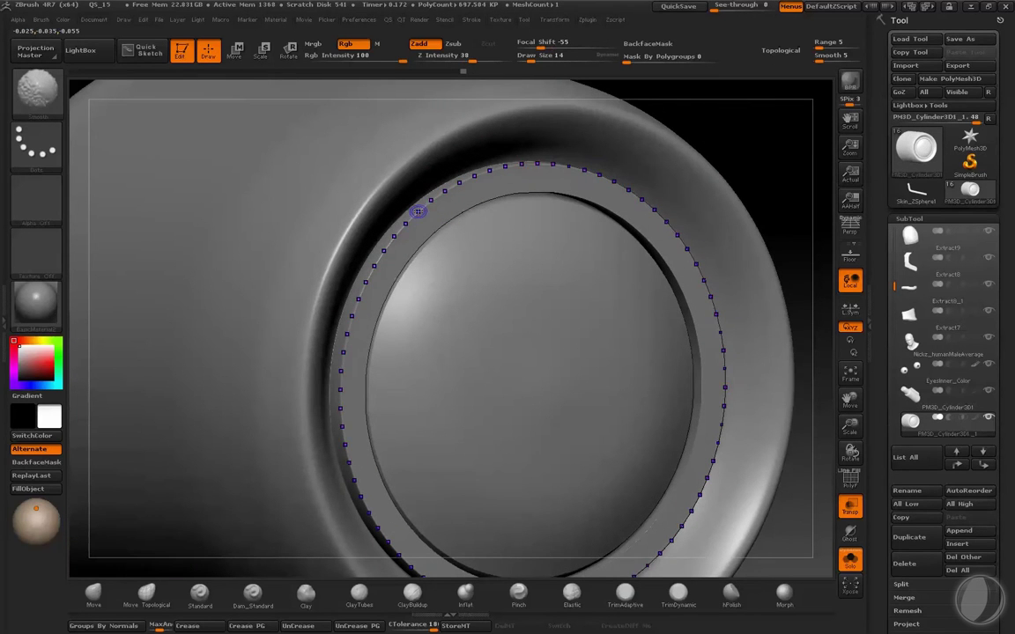
pyautogui.press(']')
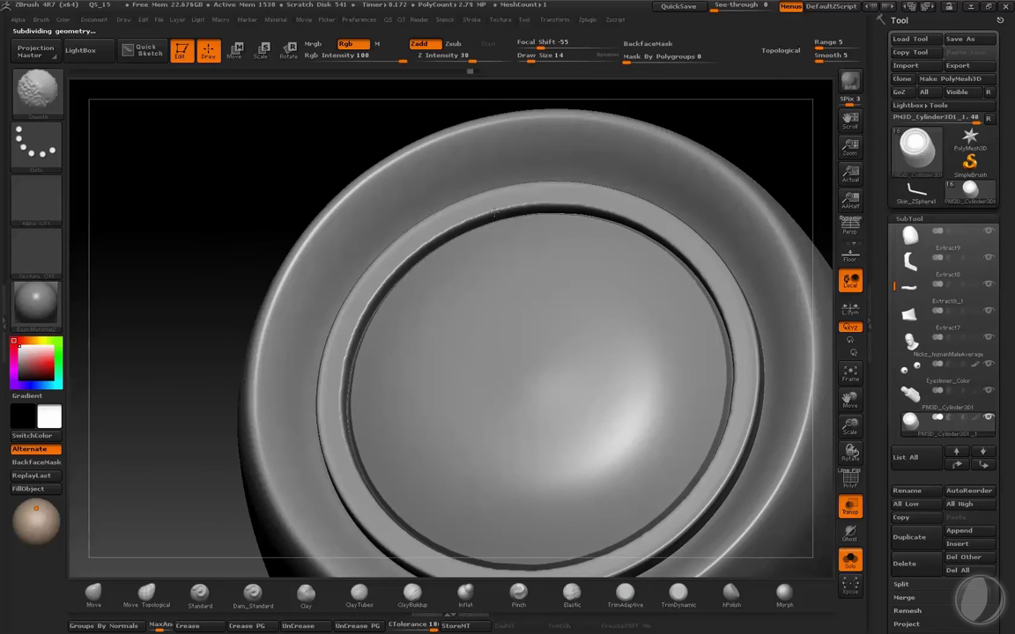
pyautogui.moveTo(494, 211)
pyautogui.mouseDown()
pyautogui.moveTo(234, 190)
pyautogui.moveTo(342, 346)
pyautogui.mouseUp()
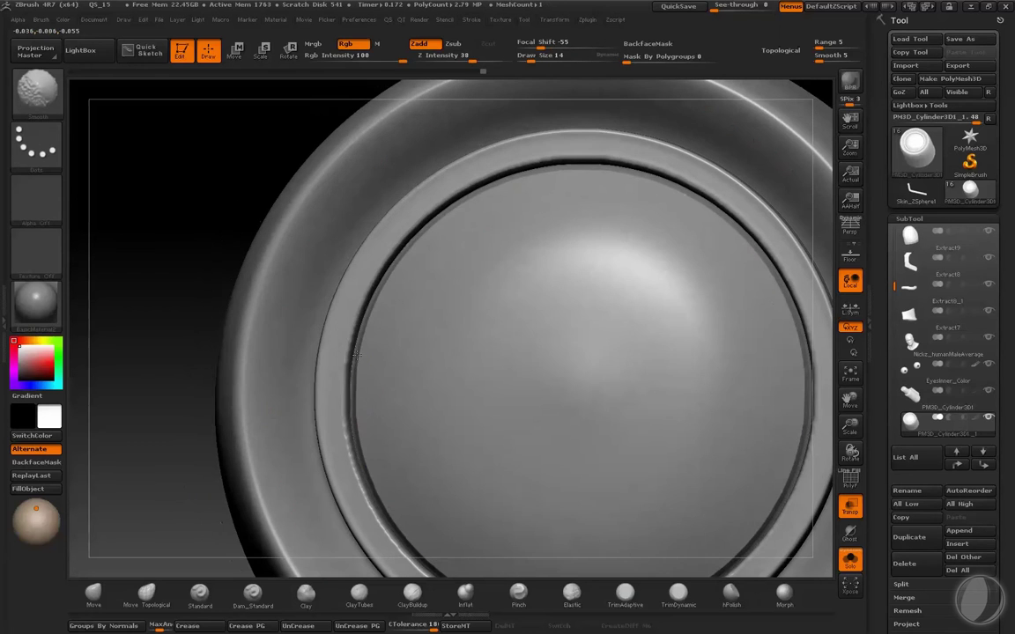
pyautogui.moveTo(209, 460)
pyautogui.mouseDown()
pyautogui.moveTo(420, 388)
pyautogui.moveTo(357, 377)
pyautogui.mouseUp()
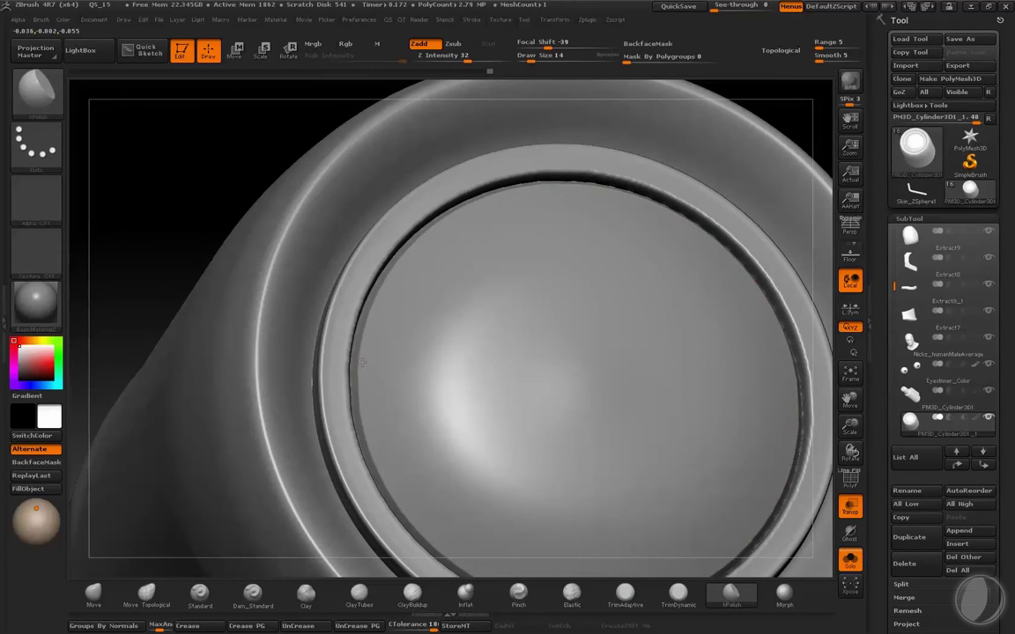
pyautogui.press(']')
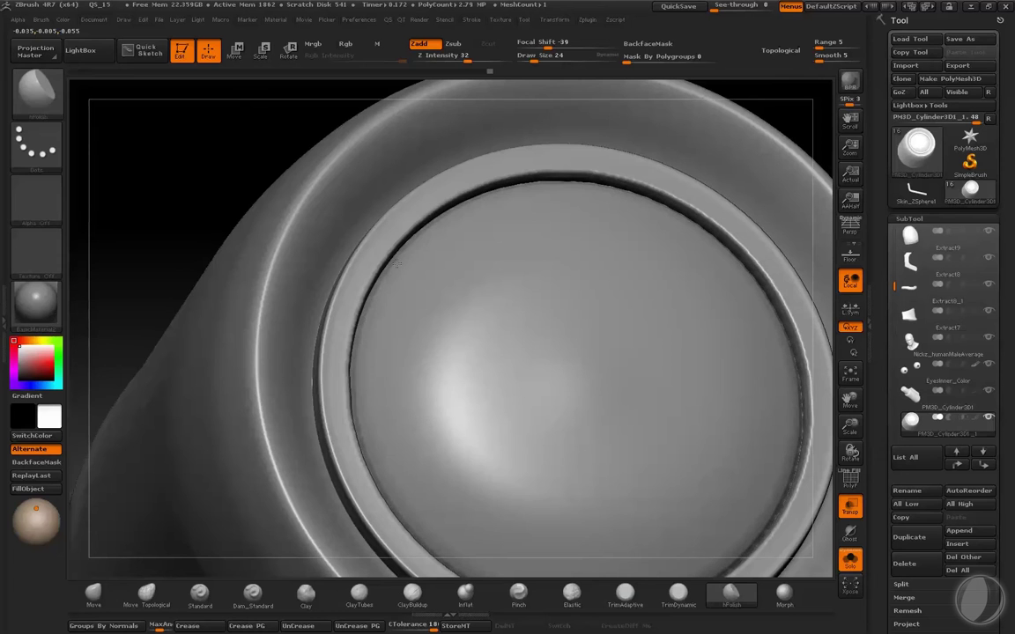
pyautogui.moveTo(354, 319); pyautogui.dragTo(402, 230)
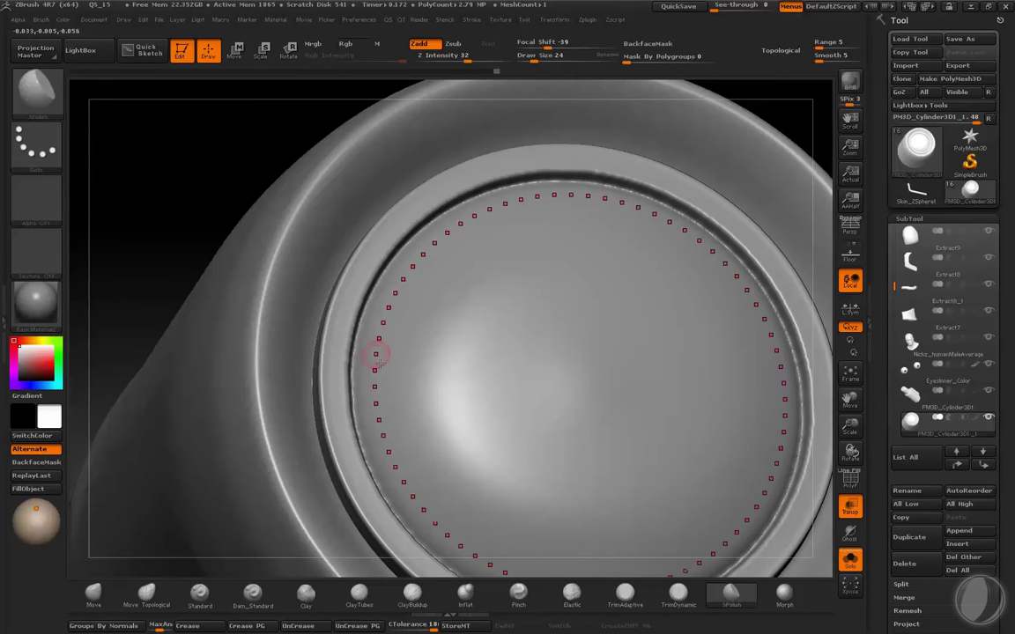
pyautogui.moveTo(374, 352); pyautogui.dragTo(418, 417)
pyautogui.moveTo(675, 386)
pyautogui.mouseDown()
pyautogui.moveTo(771, 418)
pyautogui.moveTo(770, 435)
pyautogui.mouseUp()
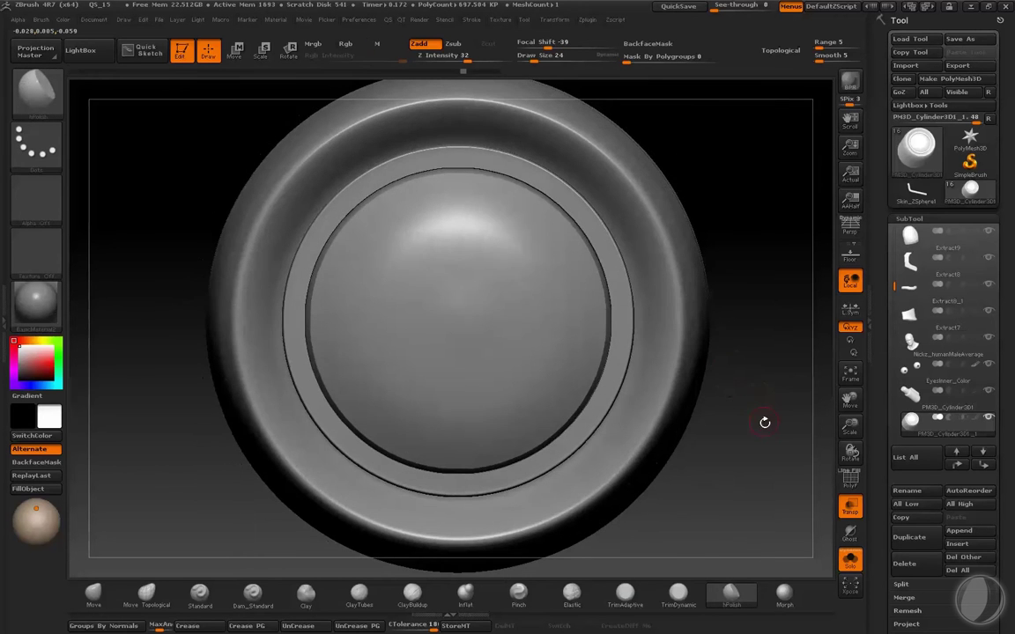
pyautogui.moveTo(770, 424); pyautogui.dragTo(777, 419)
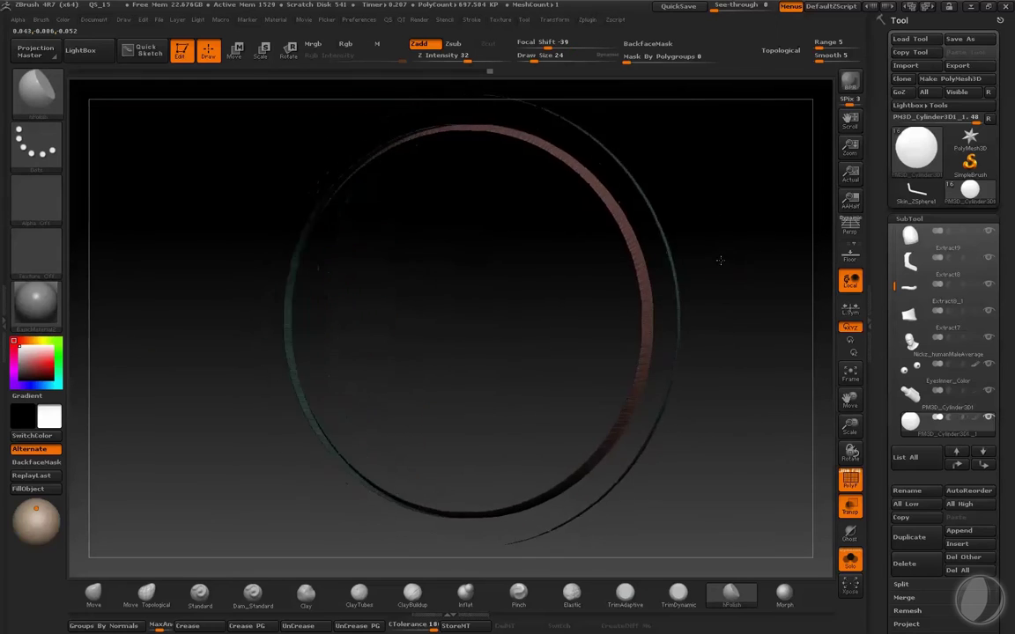
# - Polish a flat, clean patch on the dome centre with the hPolish brush
pyautogui.moveTo(720, 260)
pyautogui.mouseDown()
pyautogui.moveTo(765, 267)
pyautogui.moveTo(791, 206)
pyautogui.moveTo(802, 276)
pyautogui.mouseUp()
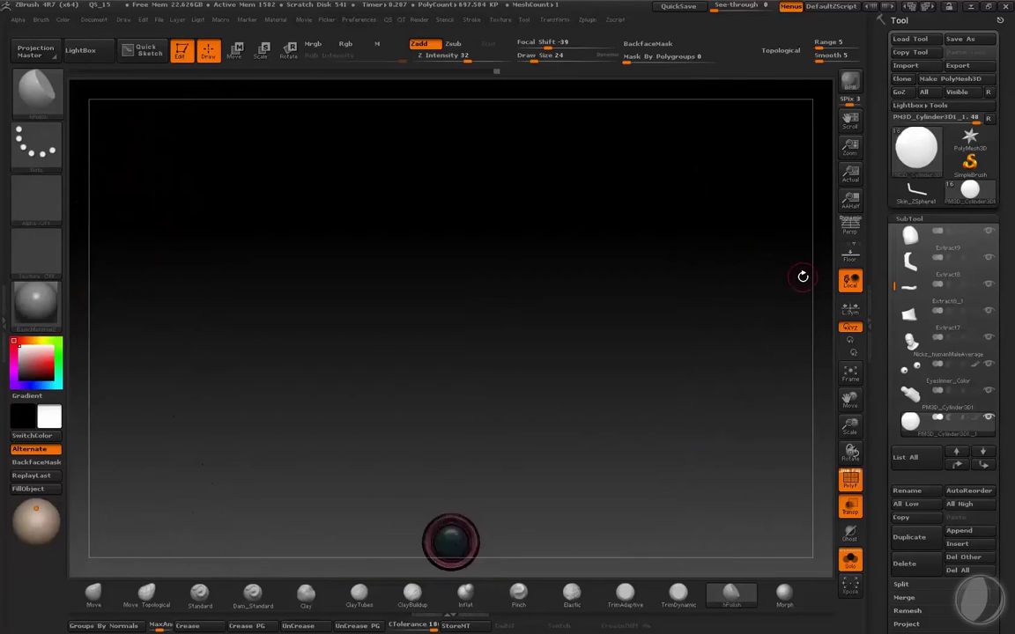
pyautogui.moveTo(796, 290)
pyautogui.mouseDown()
pyautogui.moveTo(801, 261)
pyautogui.moveTo(778, 236)
pyautogui.moveTo(682, 335)
pyautogui.mouseUp()
pyautogui.press('Escape')
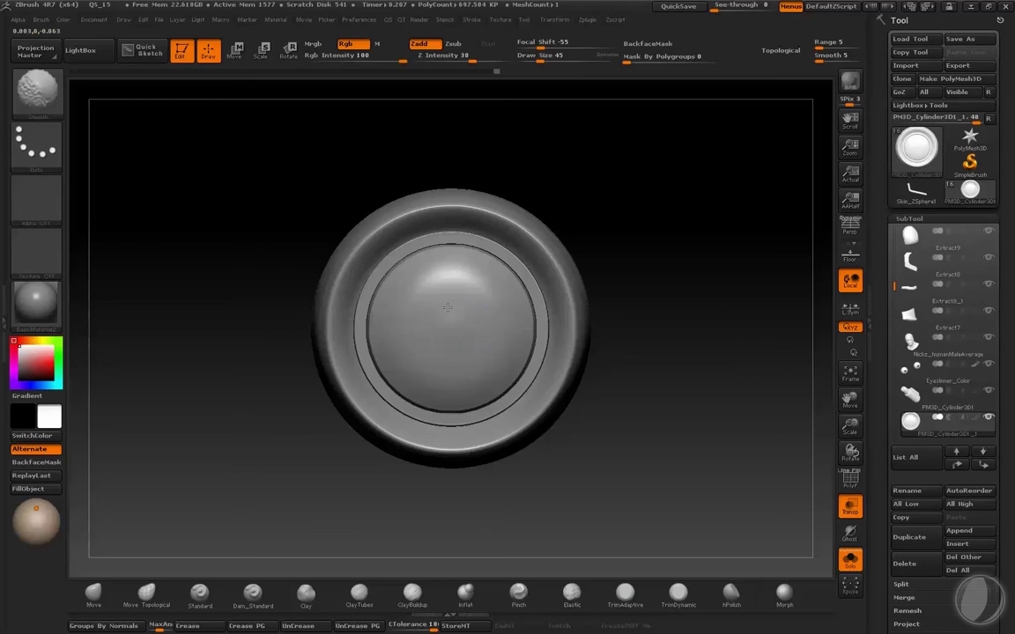
pyautogui.press(']')
pyautogui.press(']')
pyautogui.press(']')
pyautogui.moveTo(588, 245); pyautogui.dragTo(476, 282)
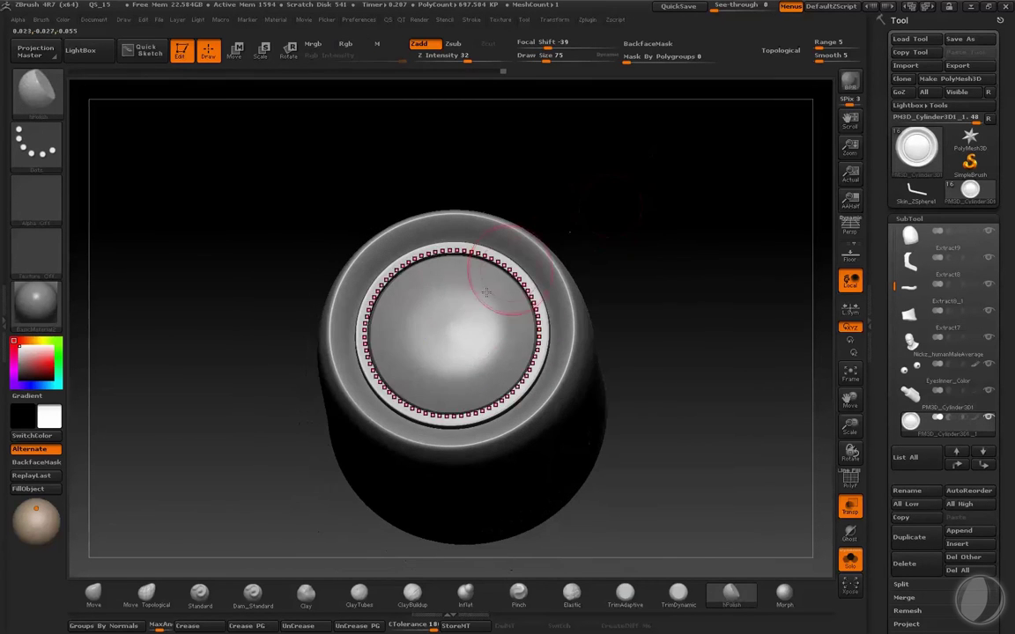
pyautogui.press('b')
pyautogui.press('h')
pyautogui.press('p')
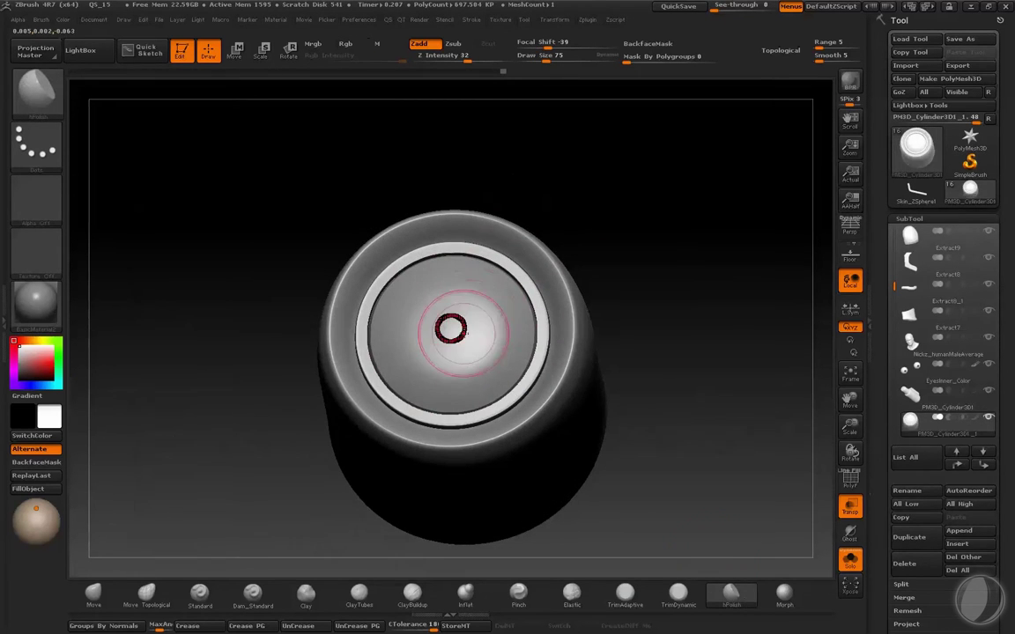
pyautogui.moveTo(448, 331); pyautogui.dragTo(461, 301)
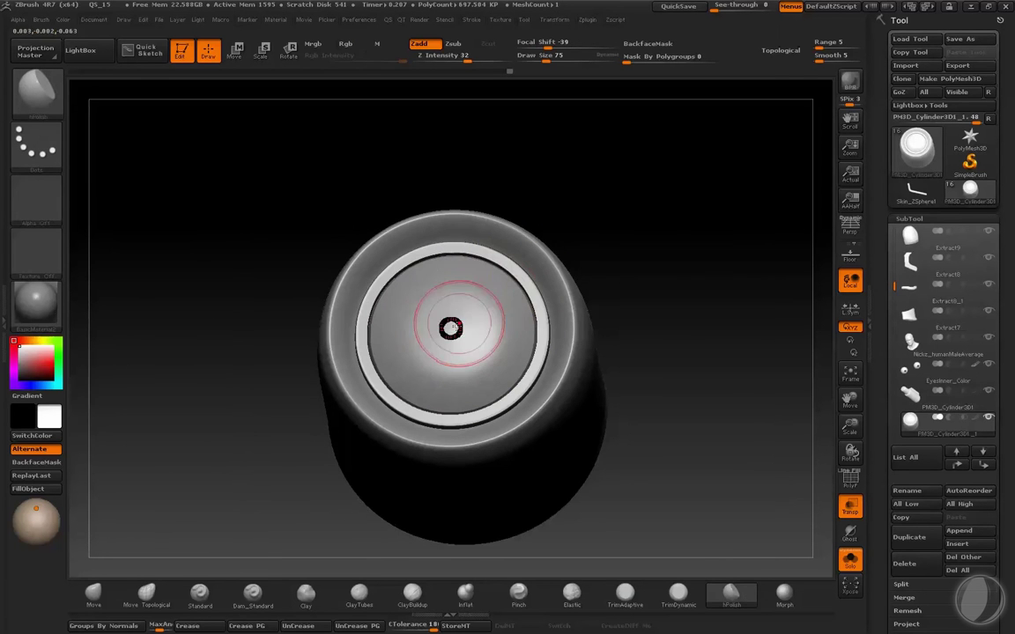
pyautogui.moveTo(608, 132)
pyautogui.mouseDown()
pyautogui.moveTo(650, 163)
pyautogui.moveTo(675, 229)
pyautogui.moveTo(677, 199)
pyautogui.moveTo(634, 272)
pyautogui.moveTo(631, 238)
pyautogui.moveTo(662, 235)
pyautogui.moveTo(362, 267)
pyautogui.mouseUp()
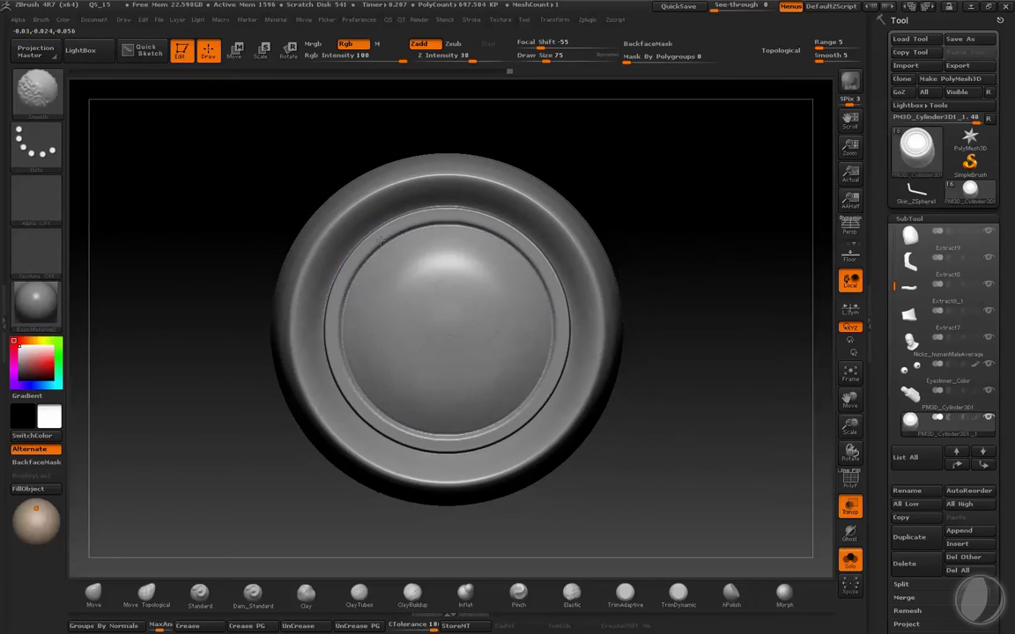
# - Mask and invert around the dome, then smooth the surrounding rims
pyautogui.press('shift')
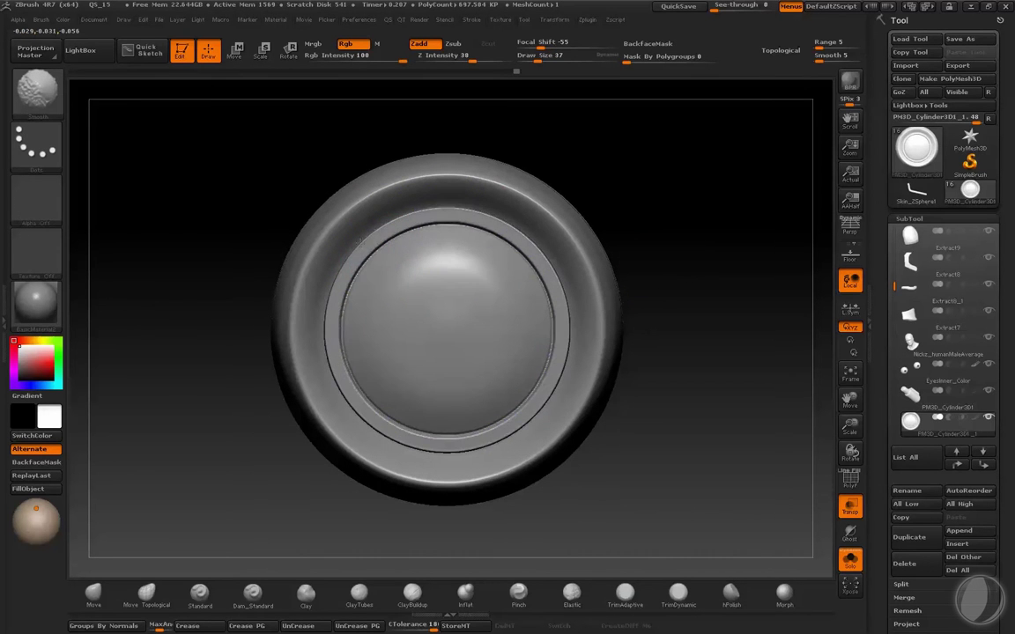
pyautogui.moveTo(669, 255)
pyautogui.mouseDown()
pyautogui.moveTo(725, 219)
pyautogui.moveTo(690, 231)
pyautogui.moveTo(770, 287)
pyautogui.moveTo(759, 281)
pyautogui.mouseUp()
pyautogui.press('ctrl')
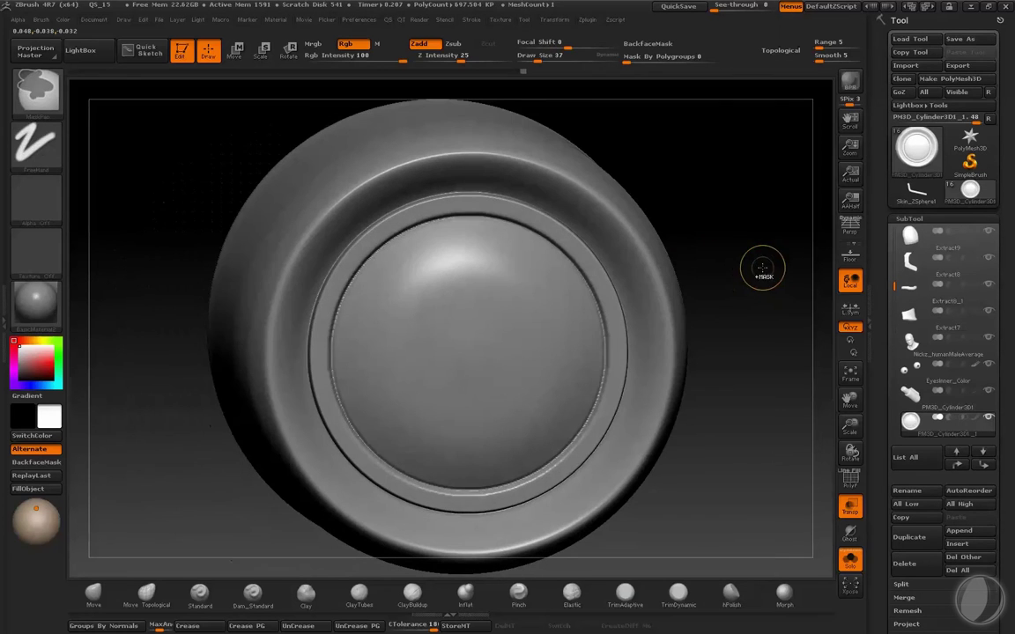
pyautogui.keyDown('ctrl'); pyautogui.click(760, 255); pyautogui.keyUp('ctrl')
pyautogui.press('shift')
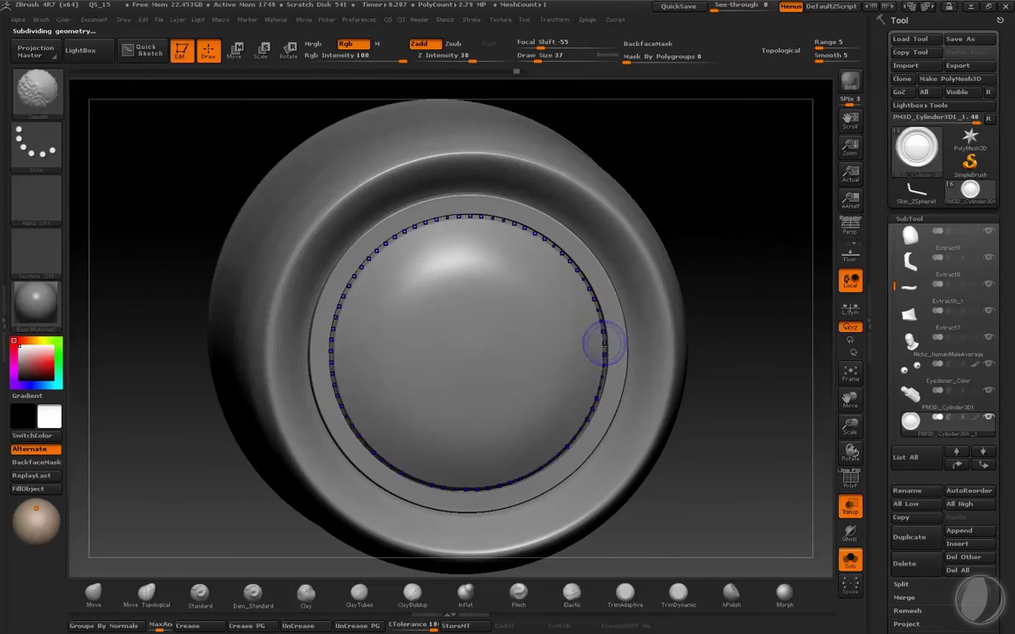
pyautogui.moveTo(582, 382); pyautogui.dragTo(608, 280)
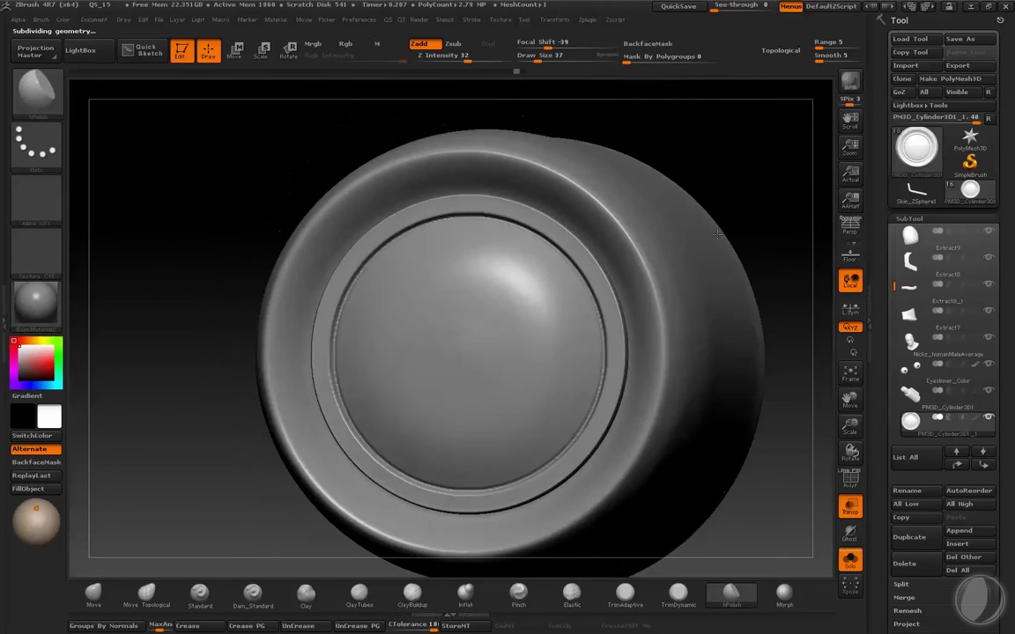
pyautogui.keyDown('shift'); pyautogui.moveTo(715, 245); pyautogui.dragTo(610, 152); pyautogui.keyUp('shift')
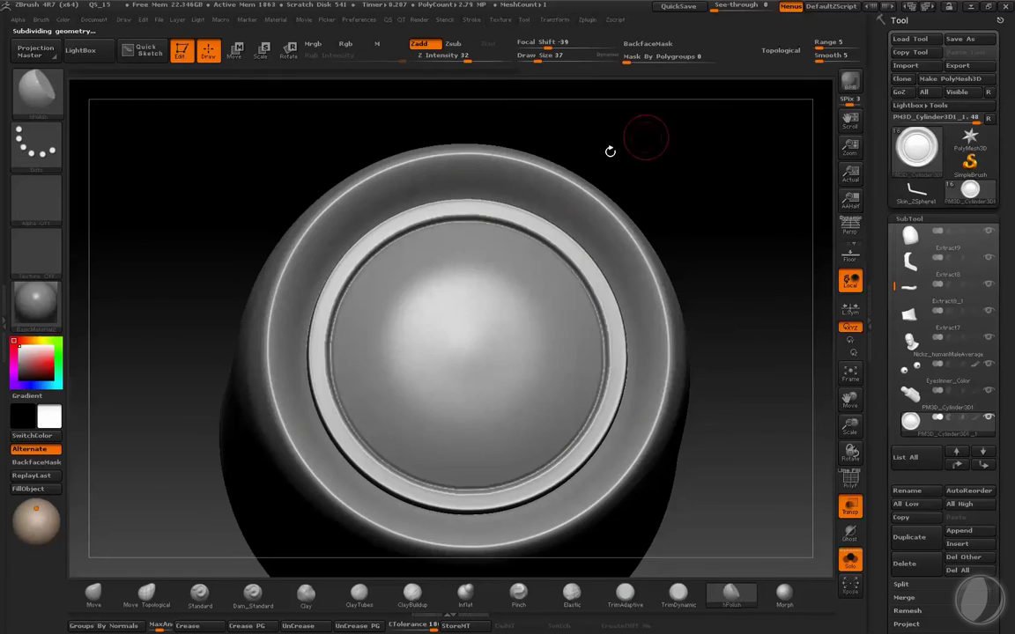
pyautogui.keyDown('shift'); pyautogui.moveTo(597, 385); pyautogui.dragTo(764, 228); pyautogui.keyUp('shift')
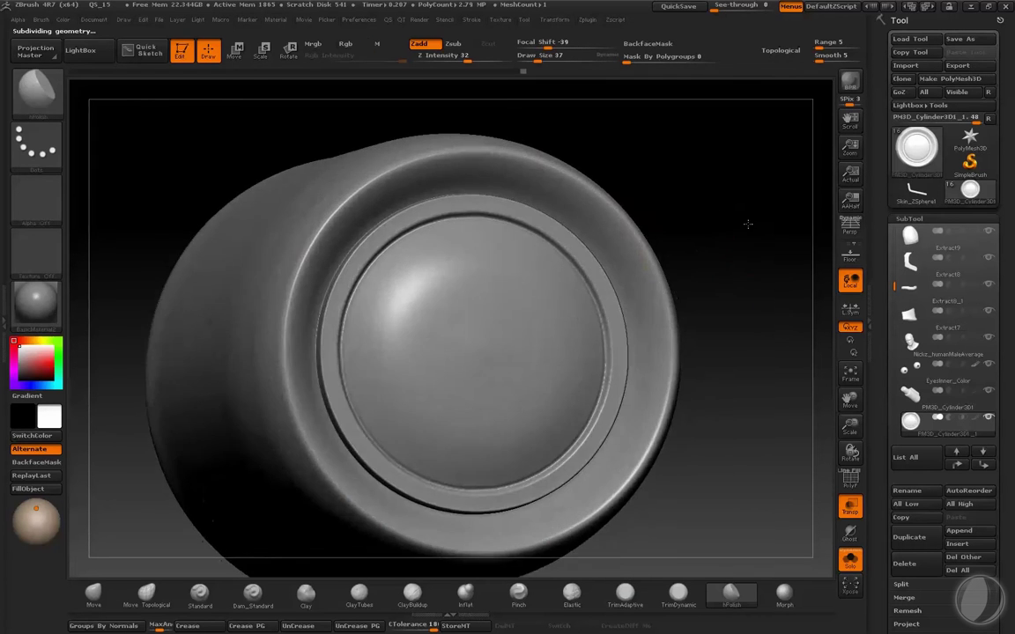
pyautogui.moveTo(763, 227)
pyautogui.keyDown('ctrl'); pyautogui.mouseDown(button='right')
pyautogui.moveTo(763, 242)
pyautogui.moveTo(731, 215)
pyautogui.moveTo(754, 245)
pyautogui.moveTo(765, 236)
pyautogui.moveTo(762, 255)
pyautogui.mouseUp(button='right'); pyautogui.keyUp('ctrl')
pyautogui.moveTo(762, 256)
pyautogui.mouseDown()
pyautogui.moveTo(770, 242)
pyautogui.moveTo(657, 317)
pyautogui.mouseUp()
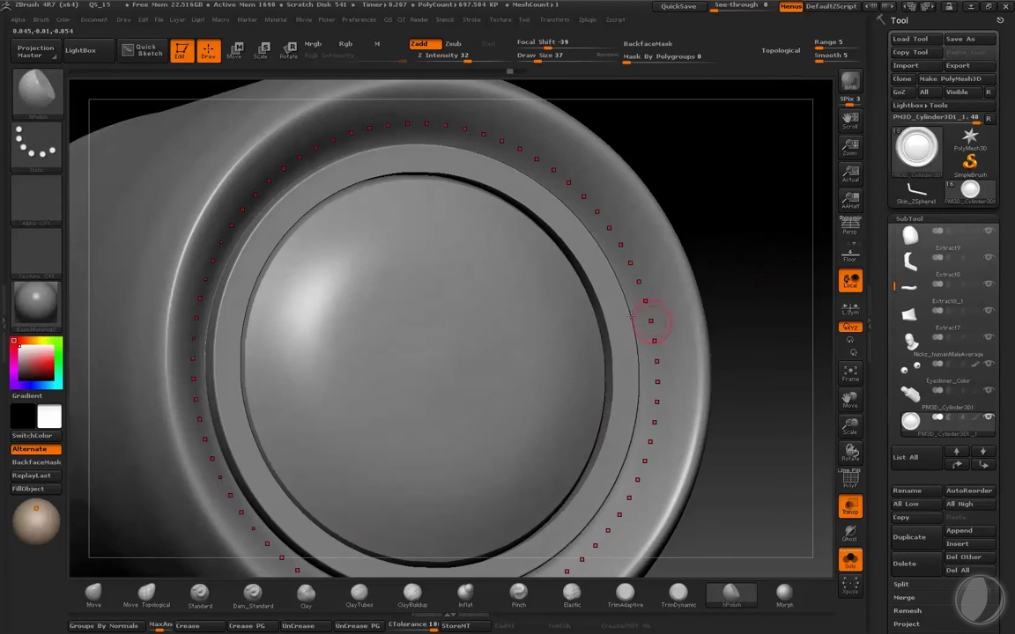
# - Isolate the thin ring to inspect it, then show the whole lens cylinder again
pyautogui.keyDown('ctrl'); pyautogui.keyDown('shift'); pyautogui.click(600, 329); pyautogui.keyUp('shift'); pyautogui.keyUp('ctrl')
pyautogui.moveTo(722, 262)
pyautogui.mouseDown()
pyautogui.moveTo(716, 272)
pyautogui.moveTo(741, 187)
pyautogui.moveTo(748, 250)
pyautogui.moveTo(759, 248)
pyautogui.moveTo(747, 244)
pyautogui.mouseUp()
pyautogui.keyDown('ctrl'); pyautogui.keyDown('shift'); pyautogui.click(758, 249); pyautogui.keyUp('shift'); pyautogui.keyUp('ctrl')
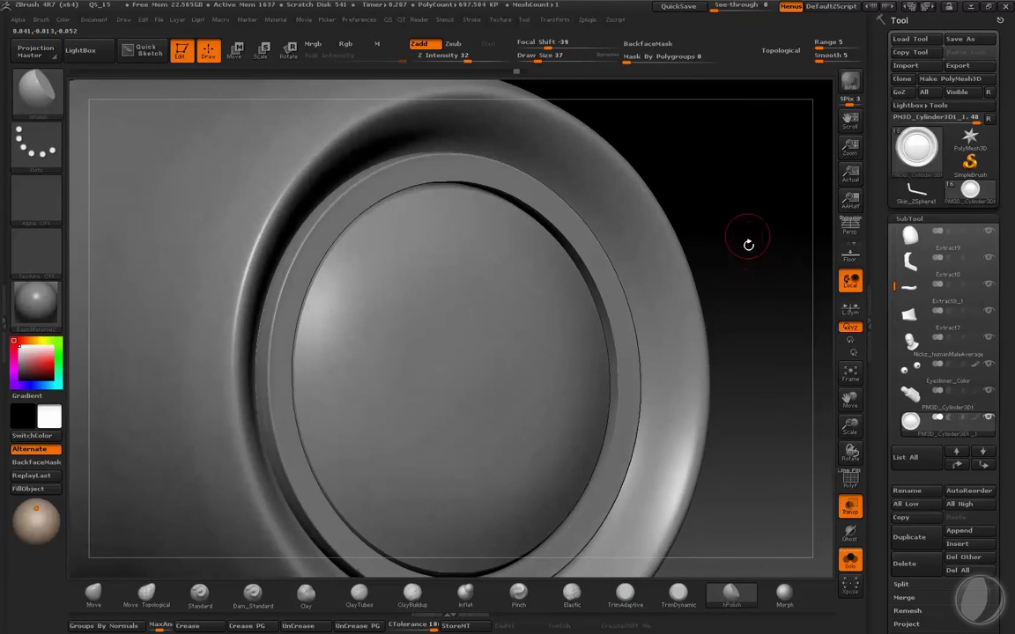
pyautogui.moveTo(766, 296)
pyautogui.mouseDown()
pyautogui.moveTo(731, 245)
pyautogui.moveTo(765, 281)
pyautogui.moveTo(761, 255)
pyautogui.mouseUp()
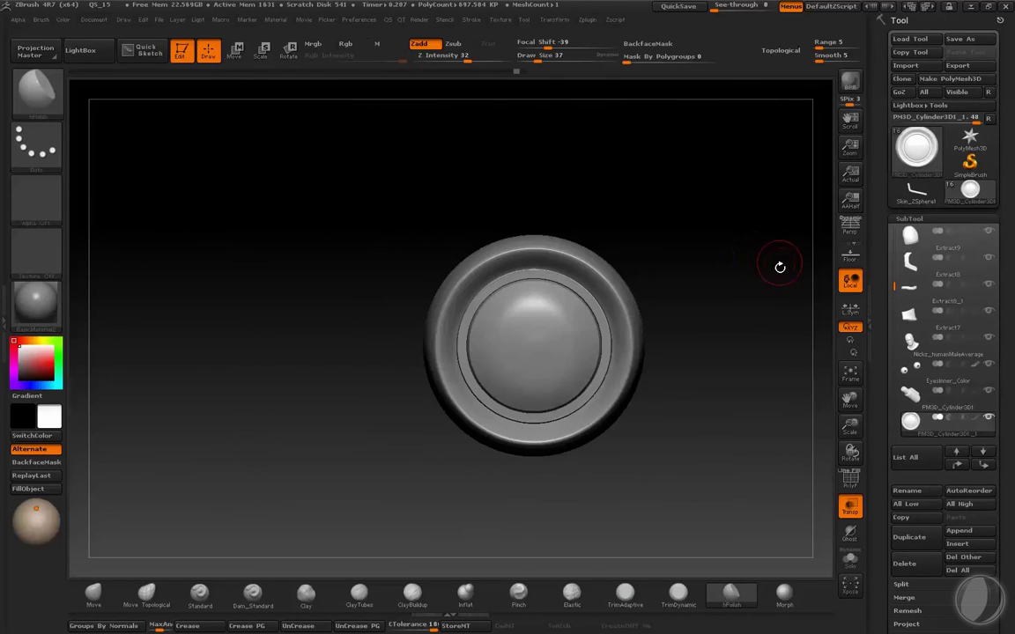
pyautogui.moveTo(766, 310)
pyautogui.keyDown('alt'); pyautogui.mouseDown()
pyautogui.moveTo(750, 304)
pyautogui.moveTo(759, 305)
pyautogui.mouseUp(); pyautogui.keyUp('alt')
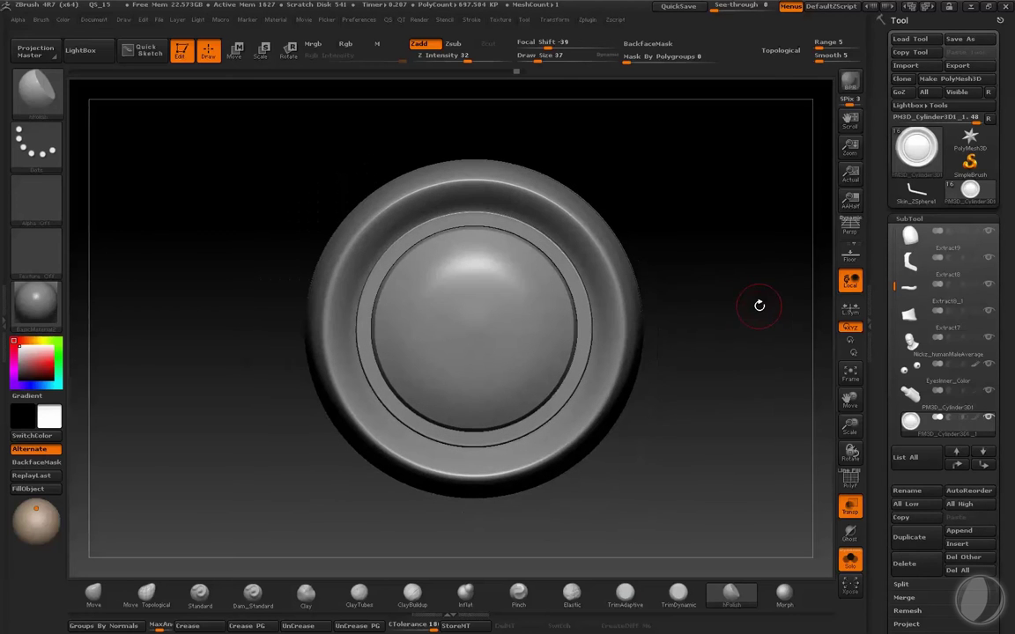
# - Duplicate the lens cylinder and compare the two copies in the SubTool list
pyautogui.click(912, 538)
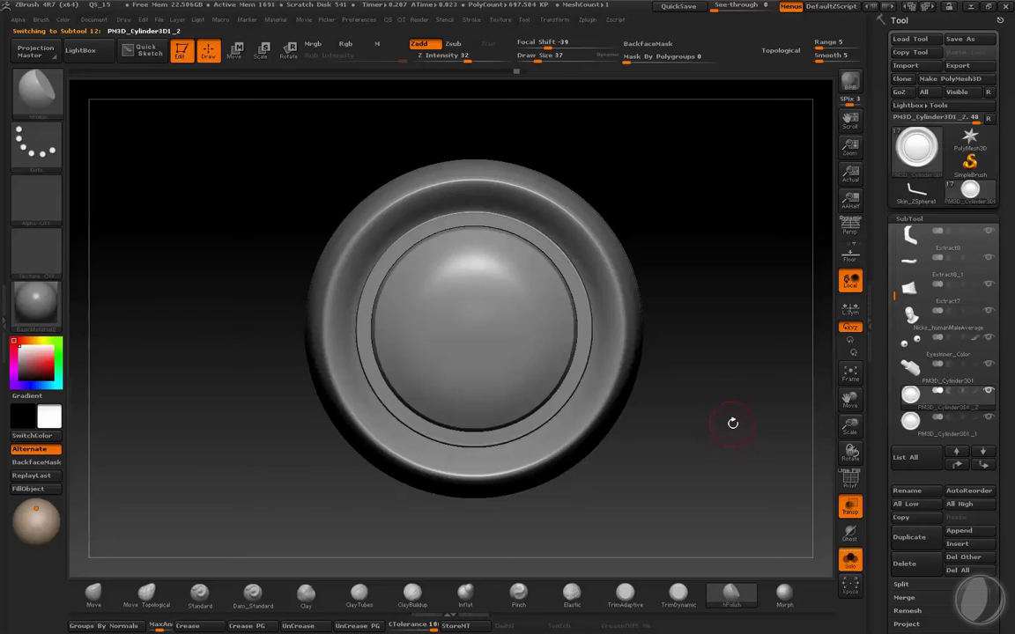
pyautogui.press('Down')
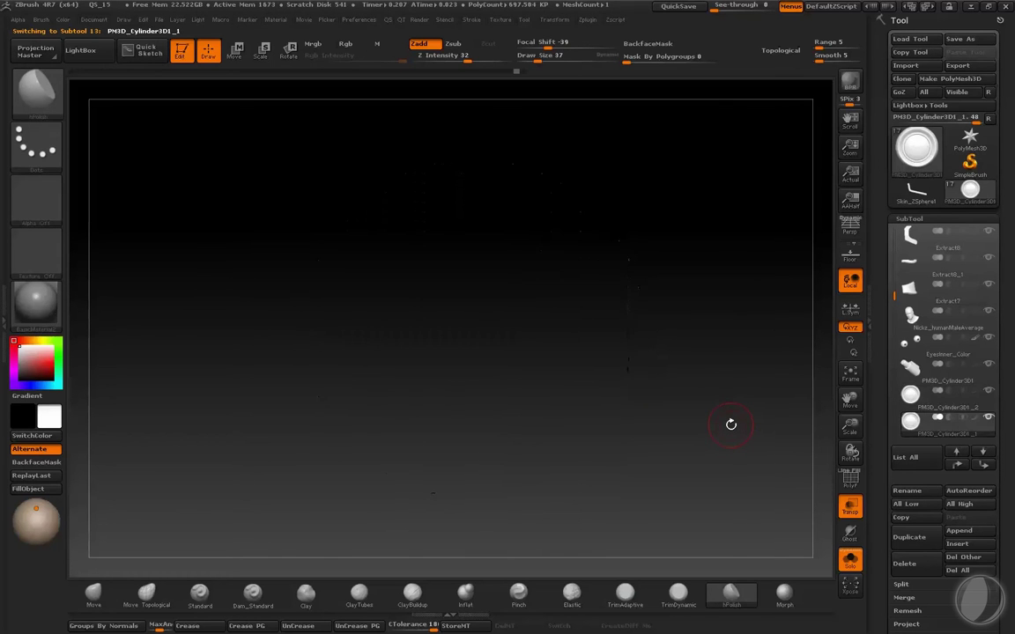
pyautogui.press('f')
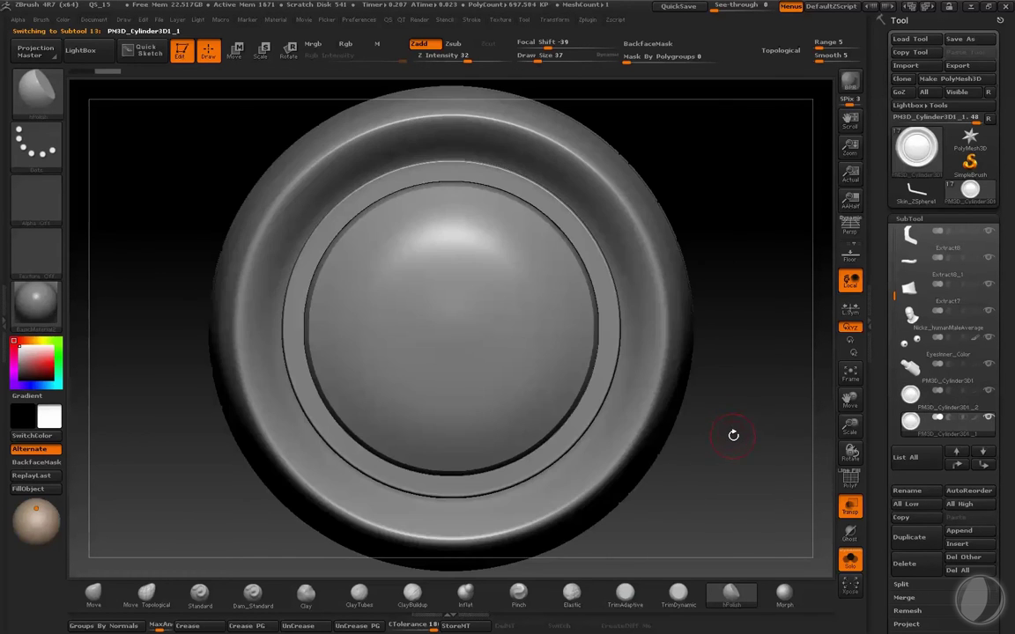
pyautogui.press('Up')
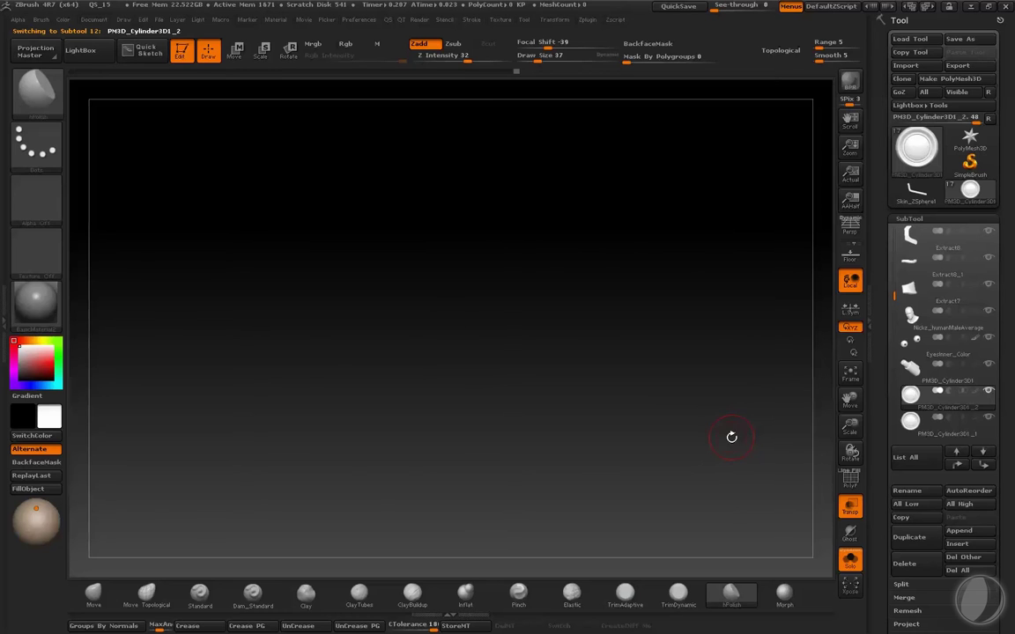
pyautogui.press('g')
pyautogui.click(552, 356)
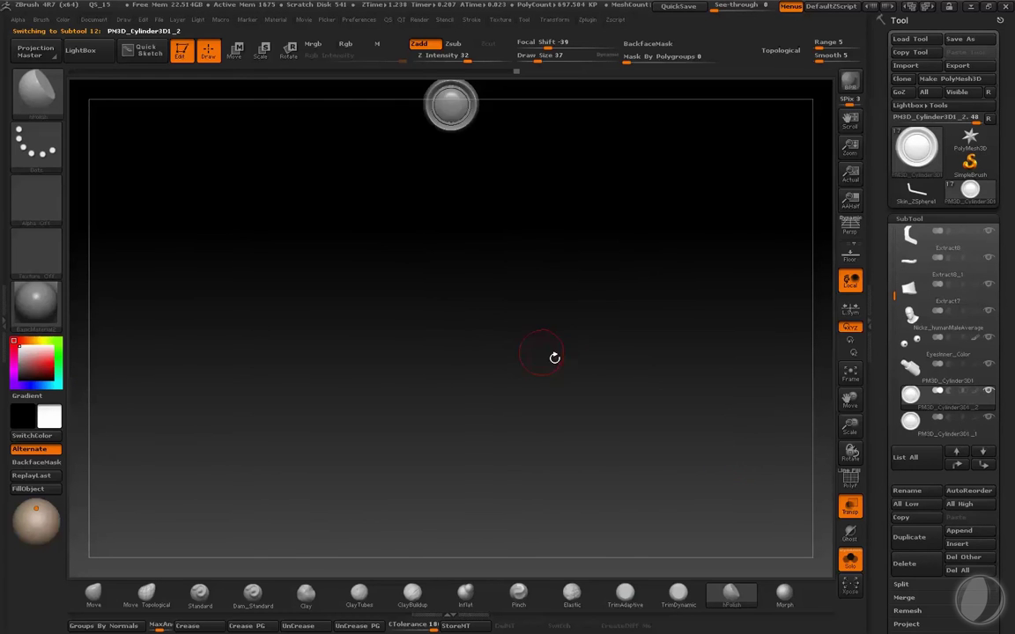
pyautogui.press('f')
pyautogui.moveTo(770, 437)
pyautogui.mouseDown()
pyautogui.moveTo(778, 396)
pyautogui.moveTo(787, 469)
pyautogui.mouseUp()
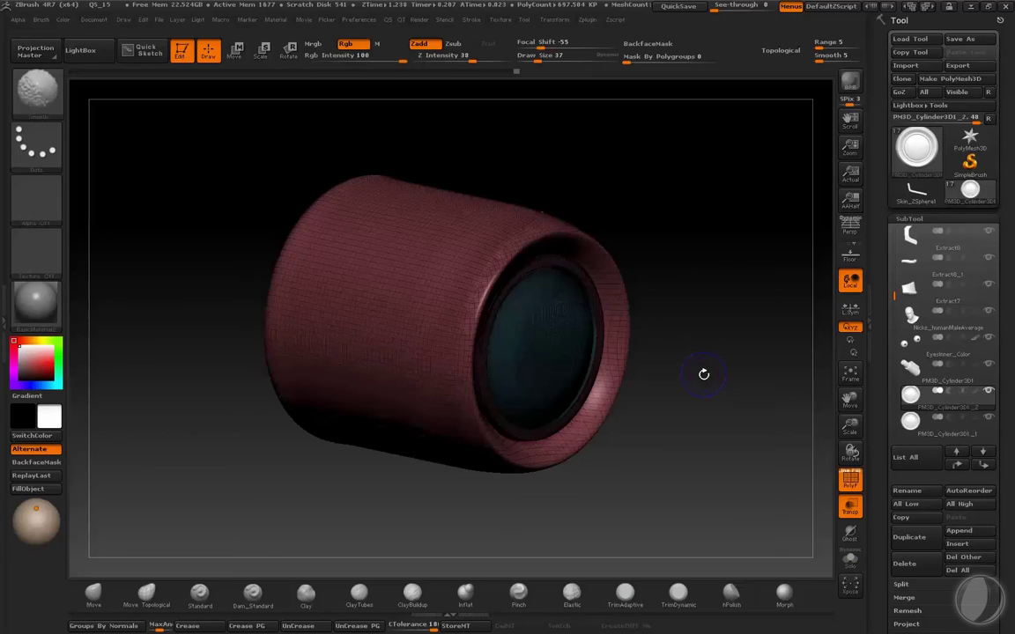
pyautogui.hotkey('alt', 'Down')
pyautogui.press('-')
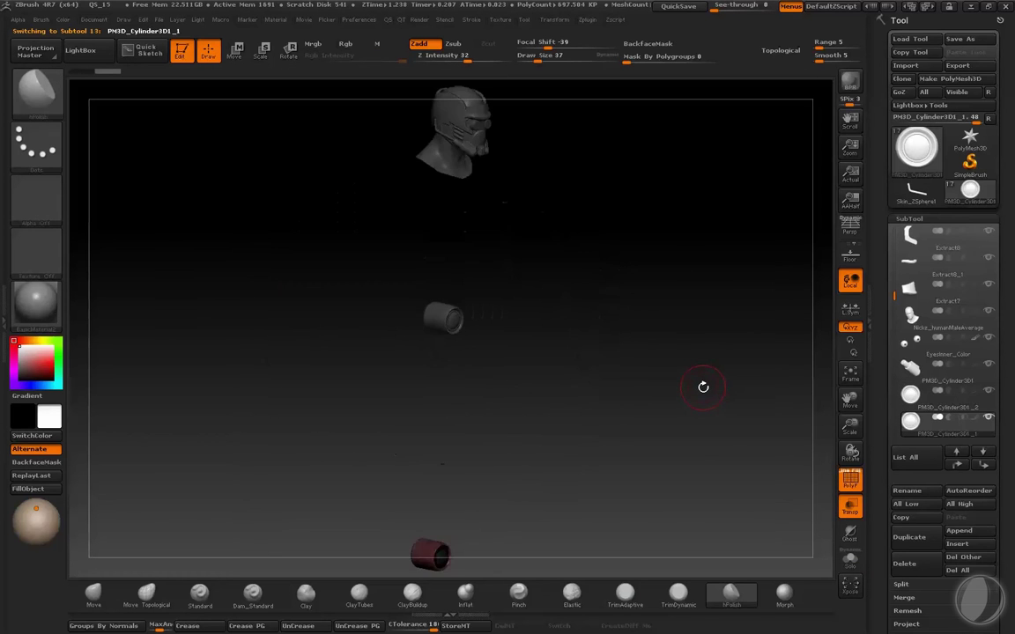
pyautogui.moveTo(703, 385); pyautogui.dragTo(693, 365)
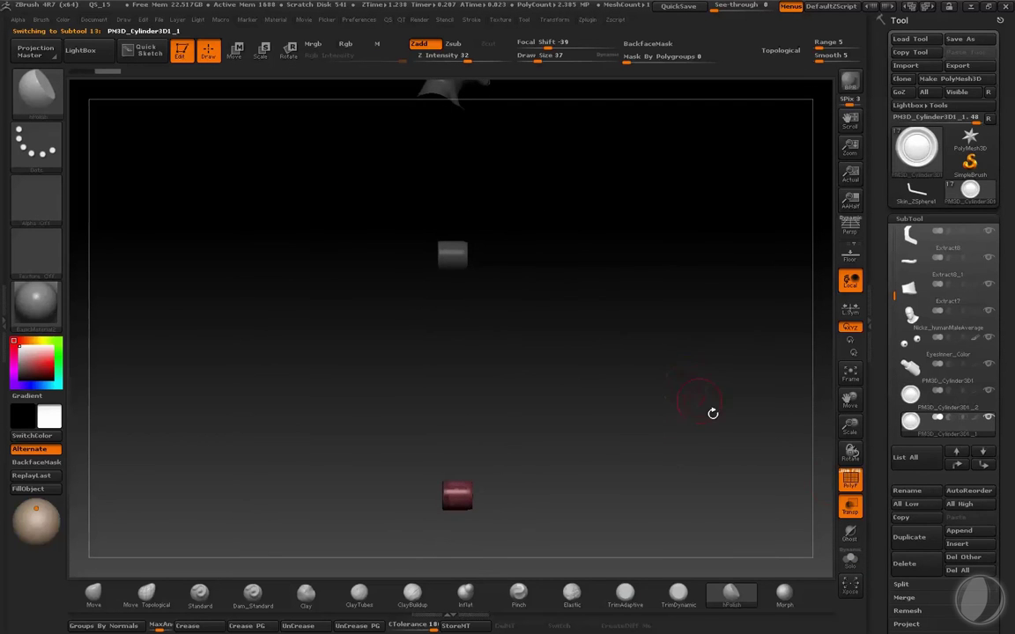
# - Delete the extra cylinder subtool and make PM3D_Cylinder3D1_2 active, cancelling Projection Master
pyautogui.click(915, 570)
pyautogui.click(782, 591)
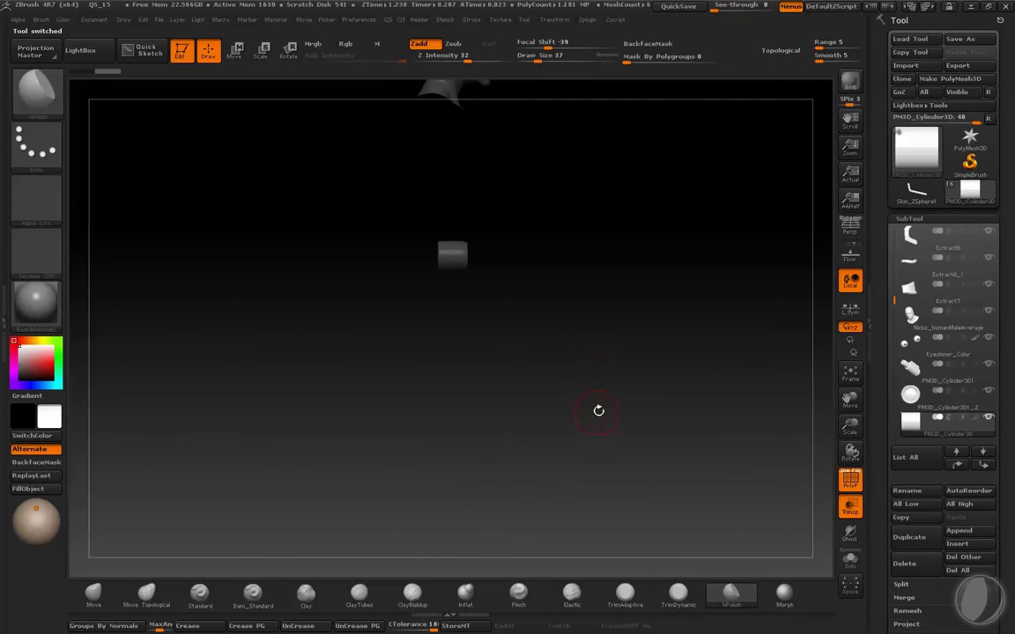
pyautogui.press('f')
pyautogui.hotkey('alt', 'Down')
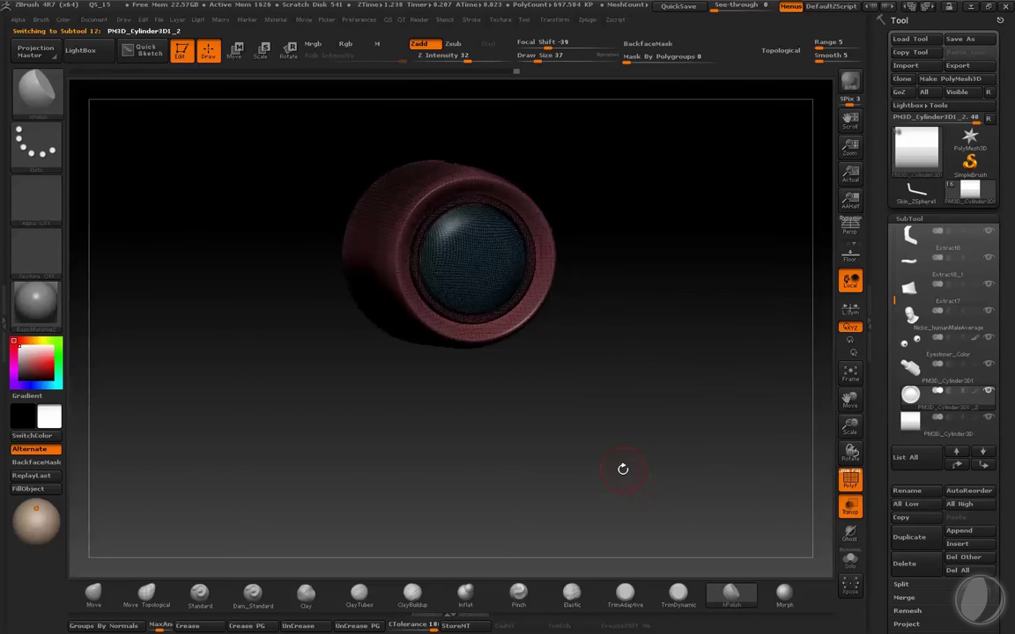
pyautogui.moveTo(626, 461); pyautogui.dragTo(564, 415)
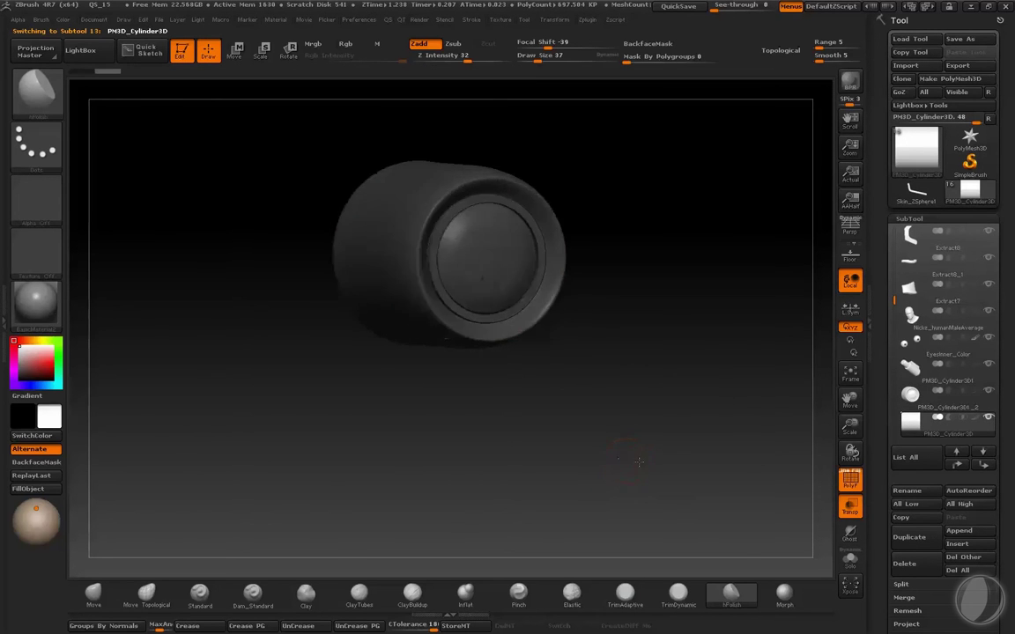
pyautogui.hotkey('alt', 'Up')
pyautogui.press('g')
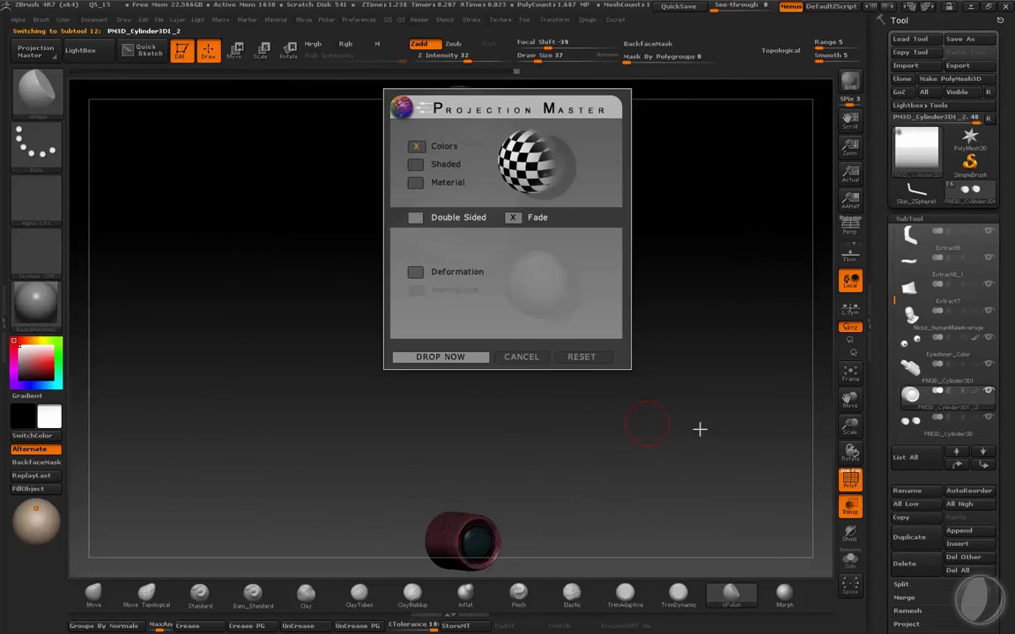
pyautogui.click(542, 358)
# - Subdivide PM3D_Cylinder3D1_2 and check its wireframe, leaving PolyF off
pyautogui.hotkey('ctrl', 'd')
pyautogui.press('f')
pyautogui.hotkey('shift', 'f')
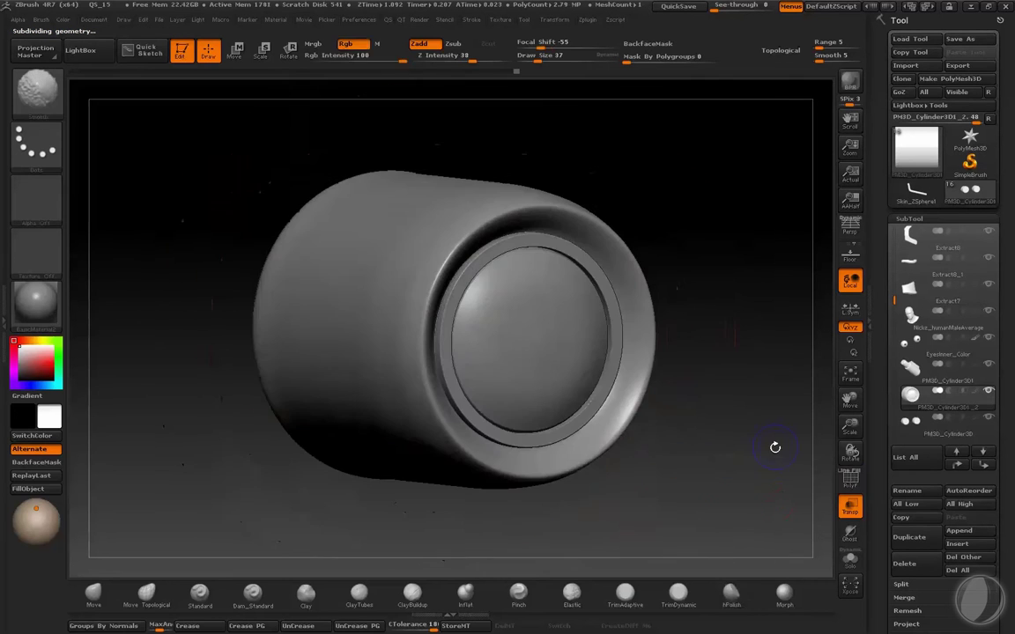
pyautogui.moveTo(775, 447); pyautogui.dragTo(728, 477)
pyautogui.hotkey('shift', 'f')
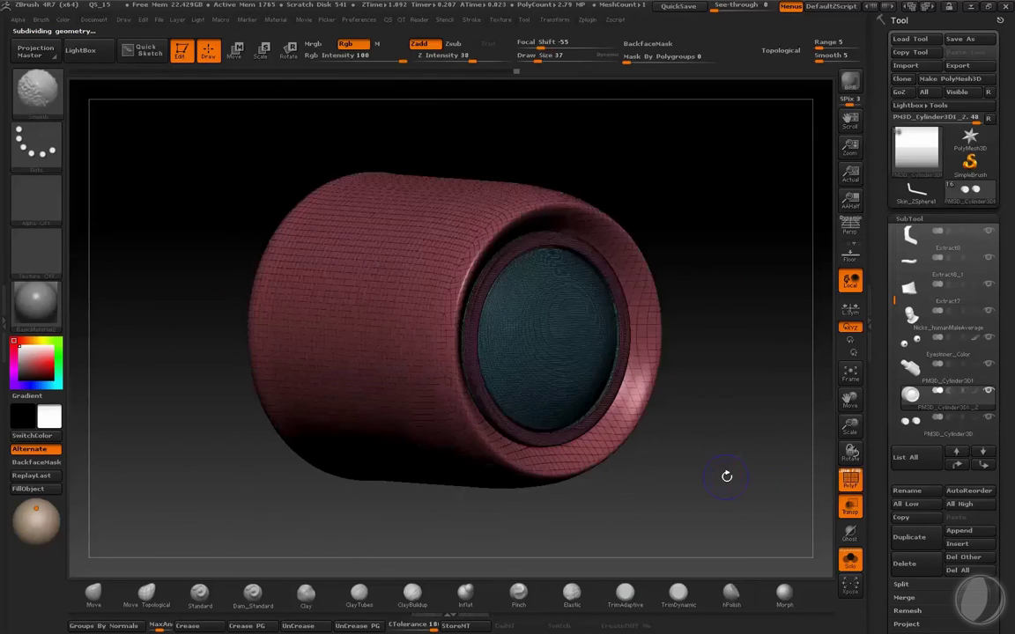
pyautogui.hotkey('shift', 'f')
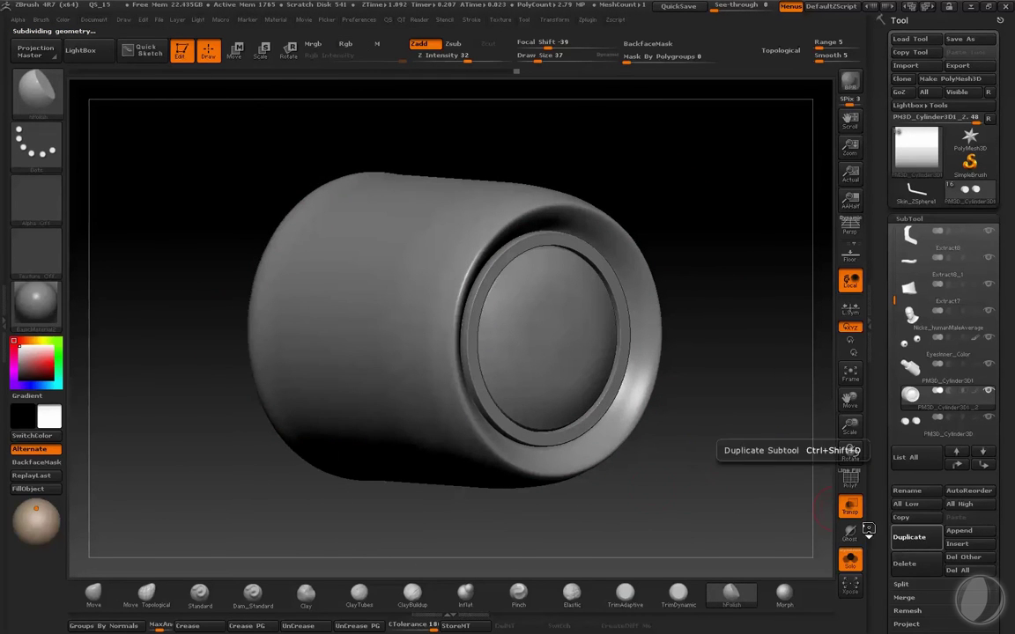
# - Duplicate the lens cylinder subtool and delete the lower cylinder copy
pyautogui.click(910, 536)
pyautogui.press('f')
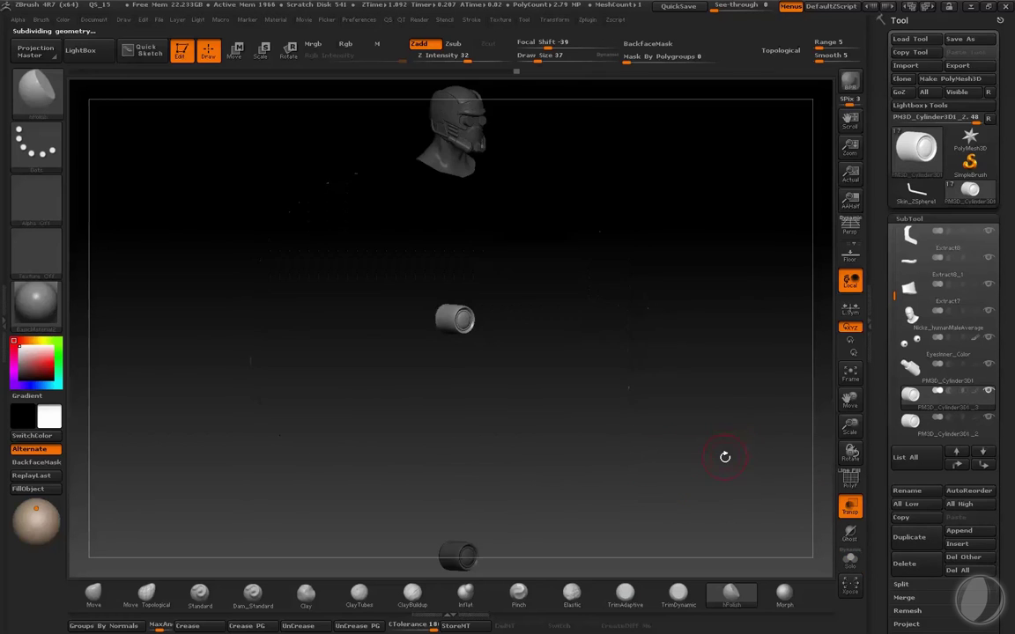
pyautogui.moveTo(724, 455); pyautogui.dragTo(711, 424)
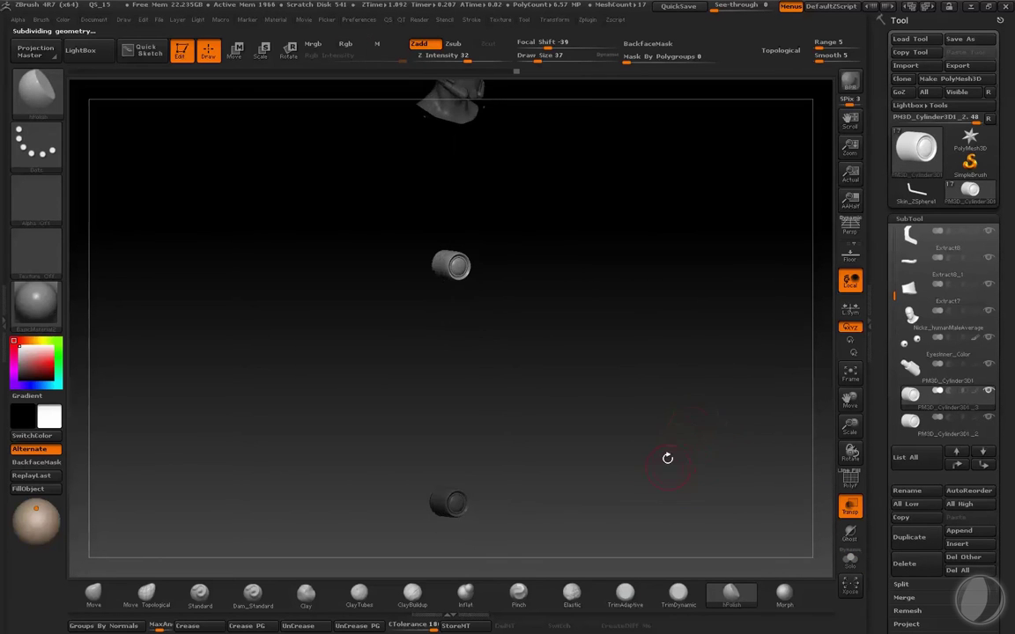
pyautogui.moveTo(646, 480)
pyautogui.mouseDown()
pyautogui.moveTo(720, 449)
pyautogui.moveTo(649, 445)
pyautogui.mouseUp()
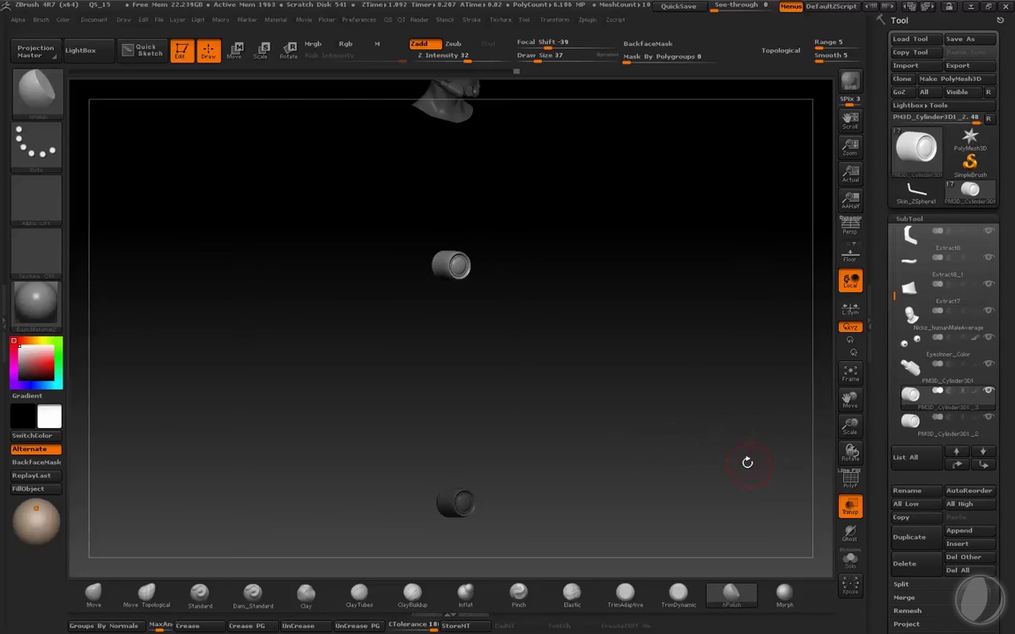
pyautogui.hotkey('ctrl', 'd')
pyautogui.press('Down')
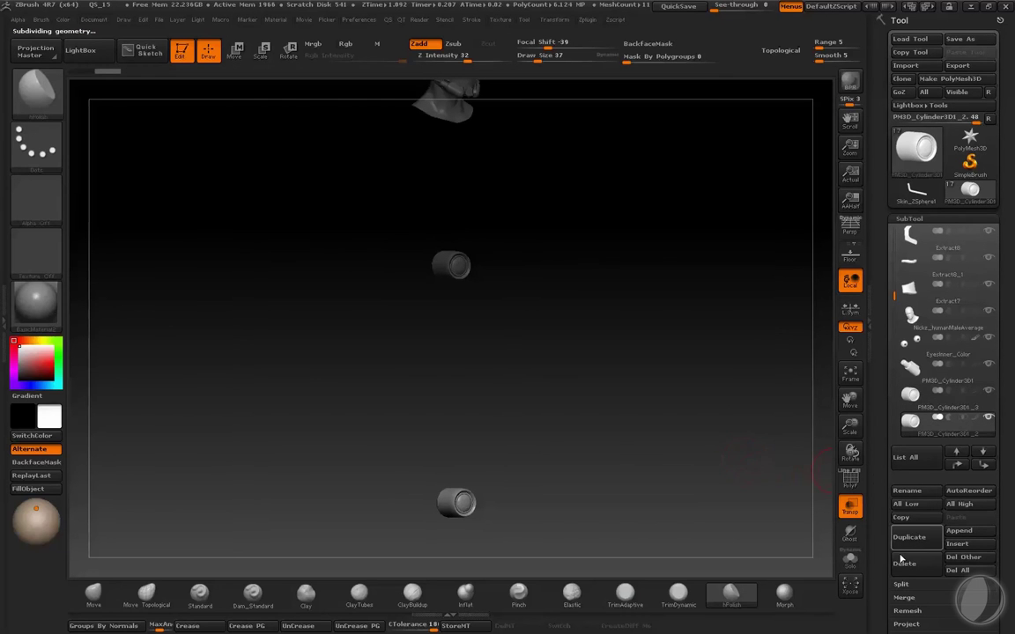
pyautogui.click(909, 567)
pyautogui.press('Return')
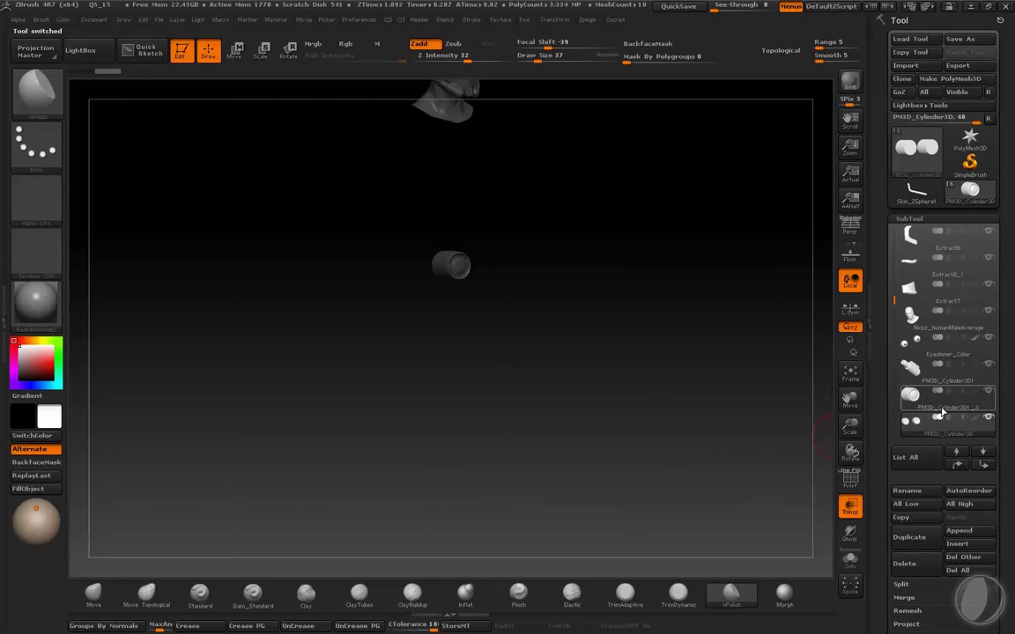
# - Select PM3D_Cylinder3D1_3, subdivide it, and delete the centre cylinder subtool
pyautogui.click(941, 412)
pyautogui.hotkey('ctrl', 'd')
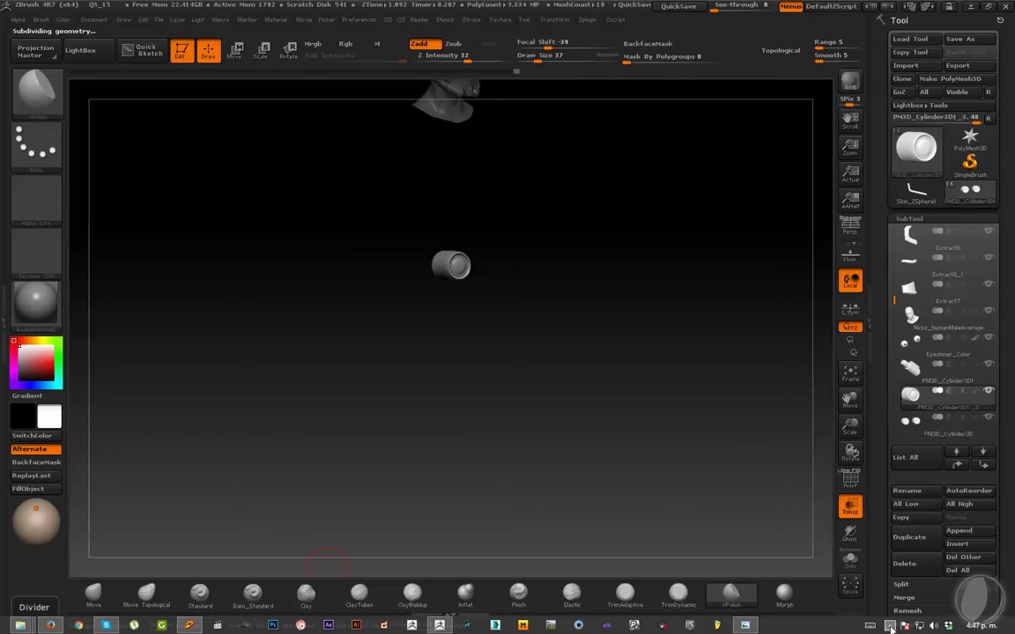
pyautogui.click(890, 627)
pyautogui.click(786, 584)
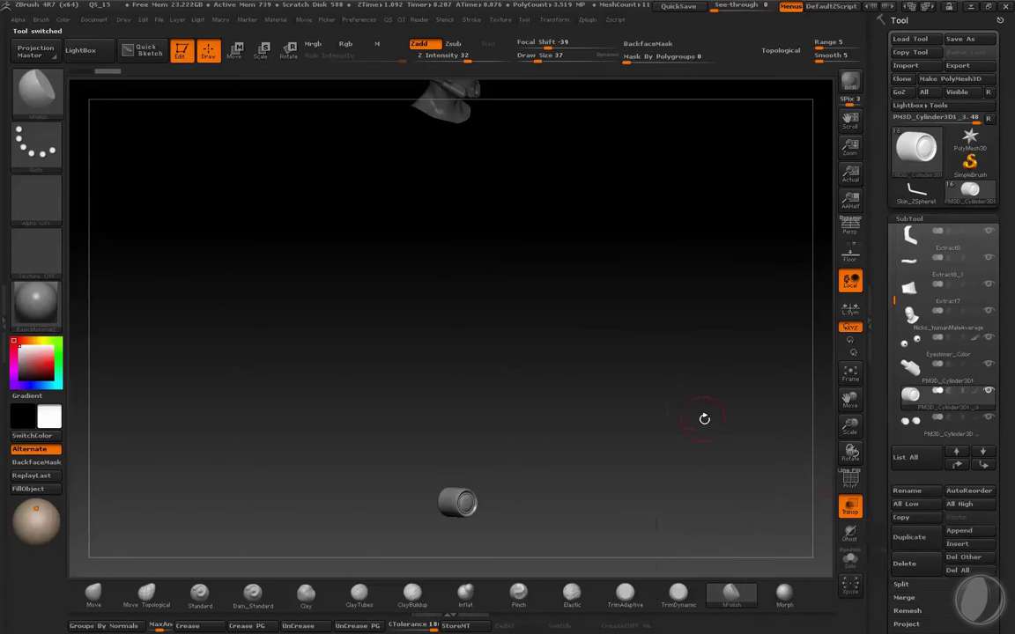
# - Switch symmetry from the >X< axis to >Z< and check the remaining cylinder's wireframe
pyautogui.moveTo(749, 428); pyautogui.dragTo(733, 410)
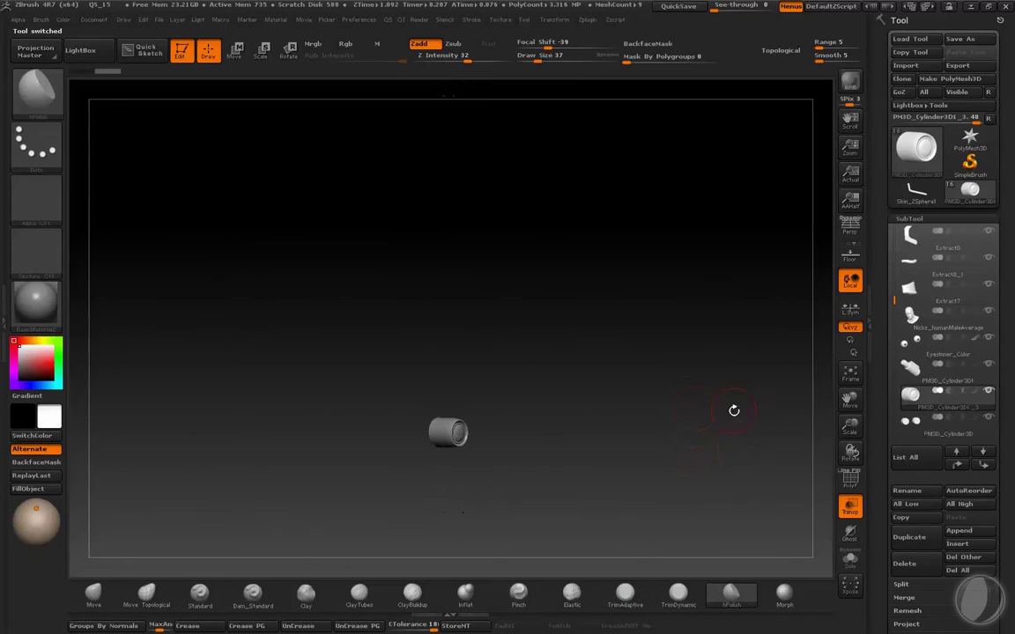
pyautogui.press('f')
pyautogui.moveTo(762, 479)
pyautogui.keyDown('alt'); pyautogui.mouseDown()
pyautogui.moveTo(786, 399)
pyautogui.moveTo(421, 321)
pyautogui.moveTo(449, 320)
pyautogui.mouseUp(); pyautogui.keyUp('alt')
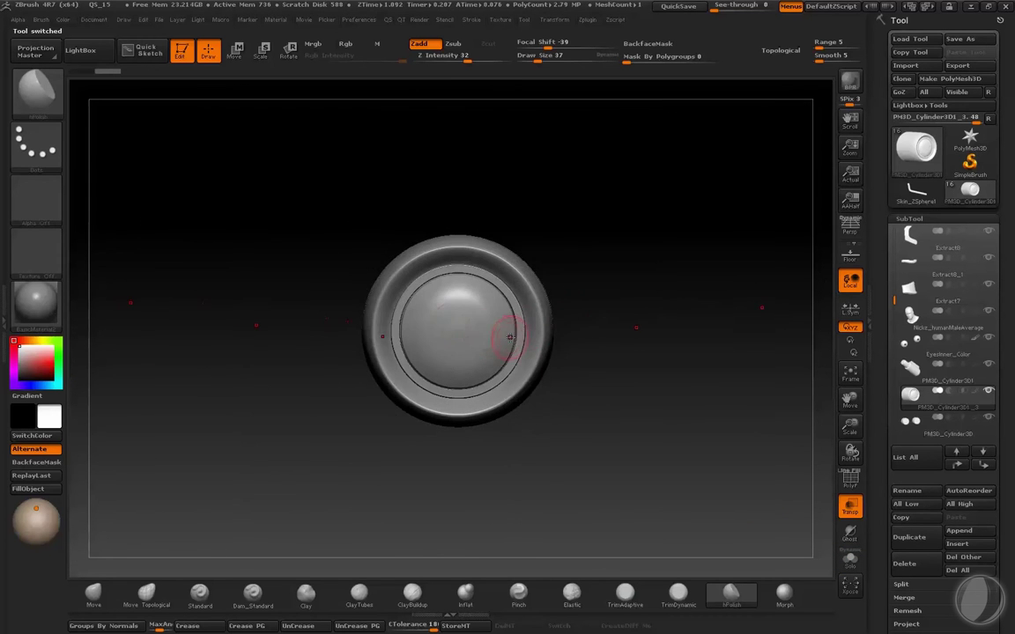
pyautogui.moveTo(504, 344); pyautogui.dragTo(515, 326)
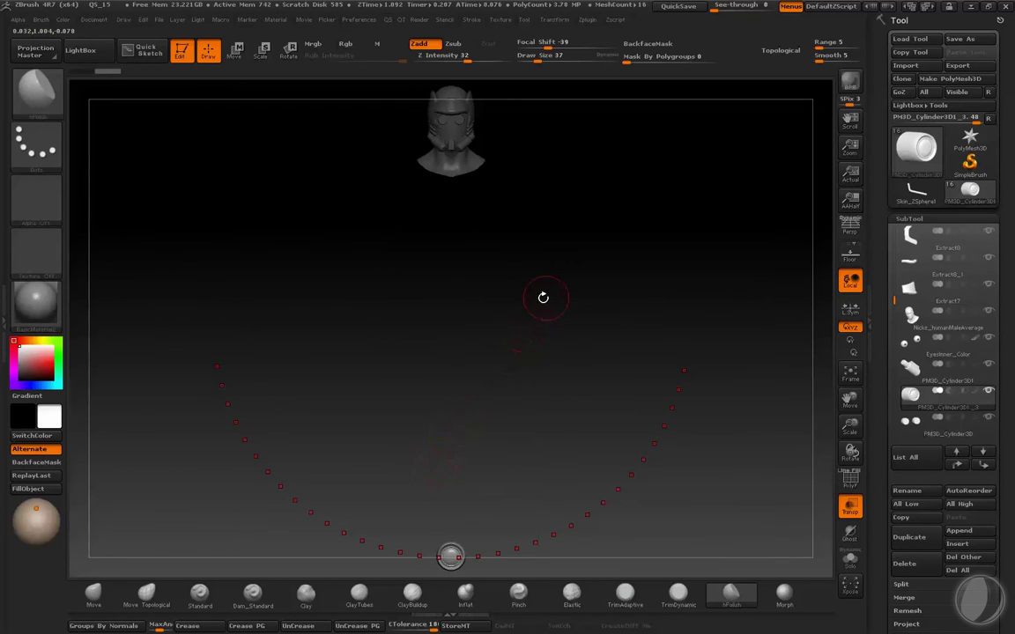
pyautogui.rightClick(542, 298)
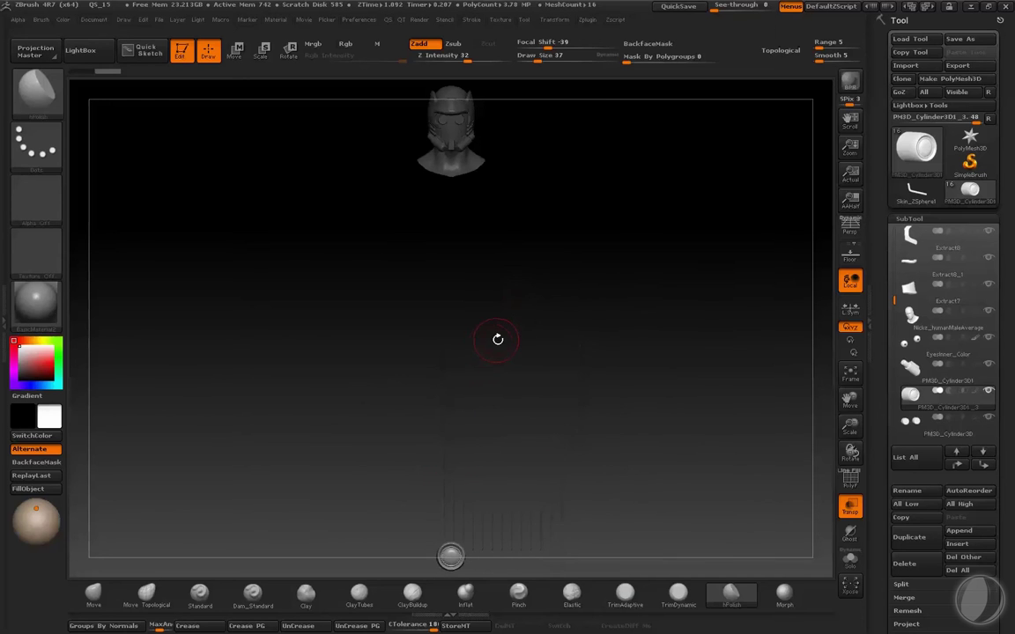
pyautogui.press('x')
pyautogui.click(459, 365)
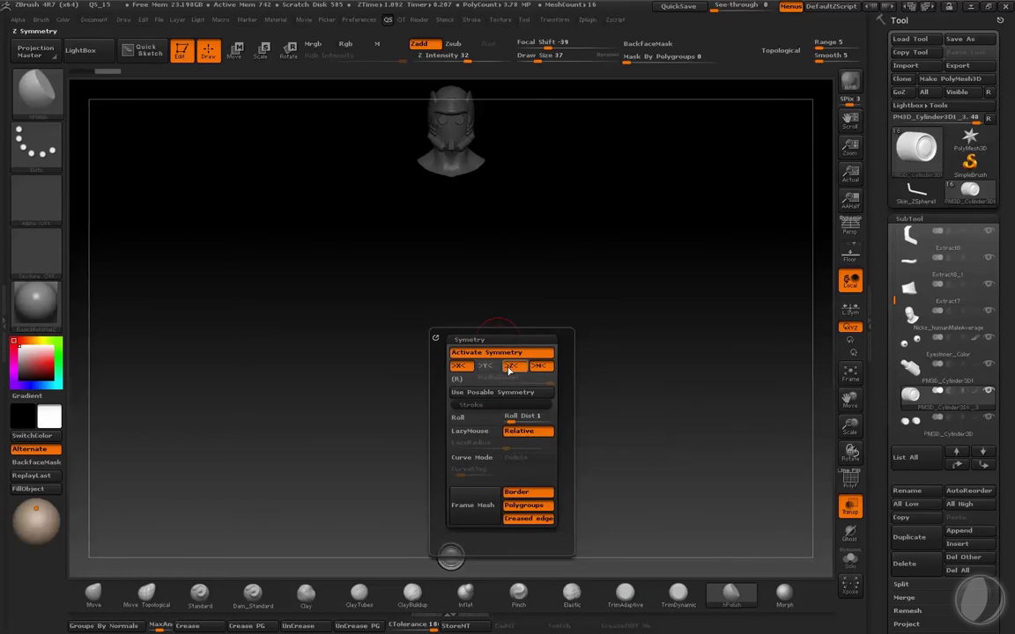
pyautogui.press('f')
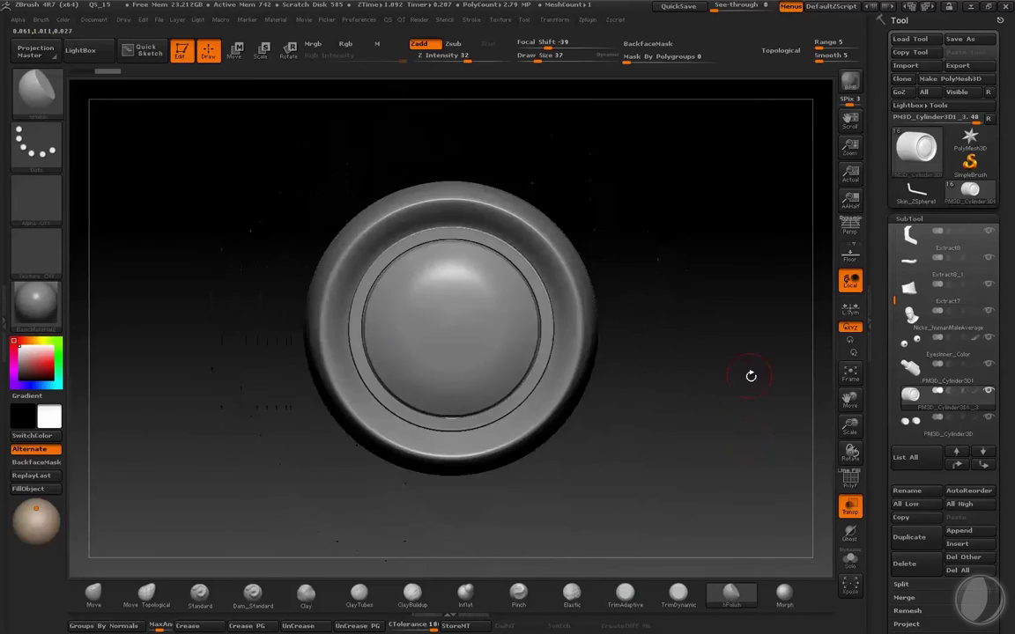
pyautogui.hotkey('shift', 'f')
pyautogui.moveTo(748, 366)
pyautogui.mouseDown()
pyautogui.moveTo(750, 345)
pyautogui.moveTo(761, 417)
pyautogui.moveTo(777, 370)
pyautogui.moveTo(716, 420)
pyautogui.moveTo(693, 344)
pyautogui.mouseUp()
pyautogui.hotkey('shift', 'f')
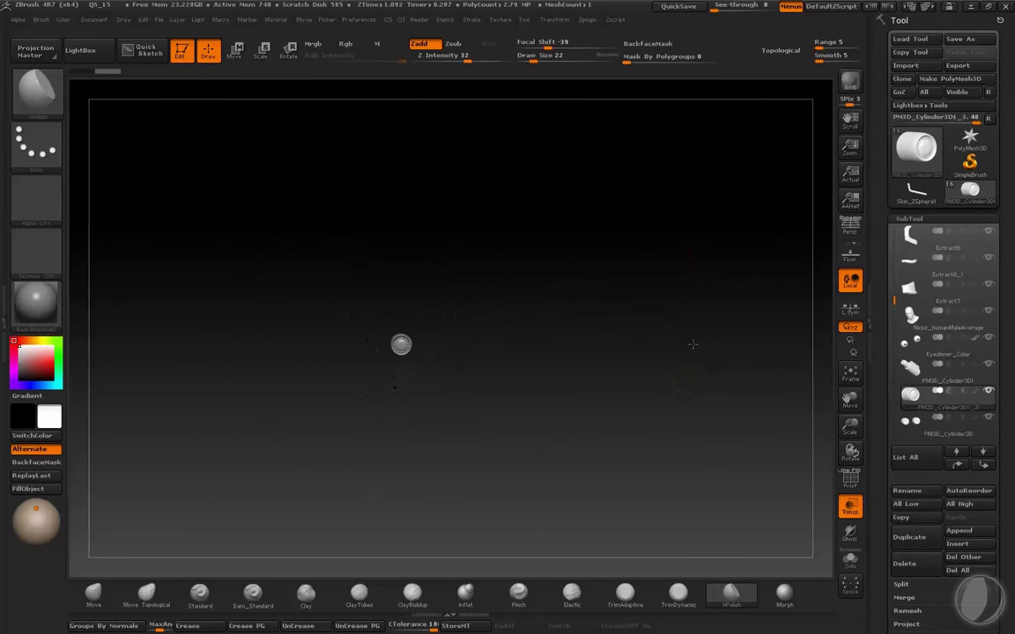
# - Duplicate the lens cylinder again and inspect the copy's wireframe
pyautogui.click(901, 537)
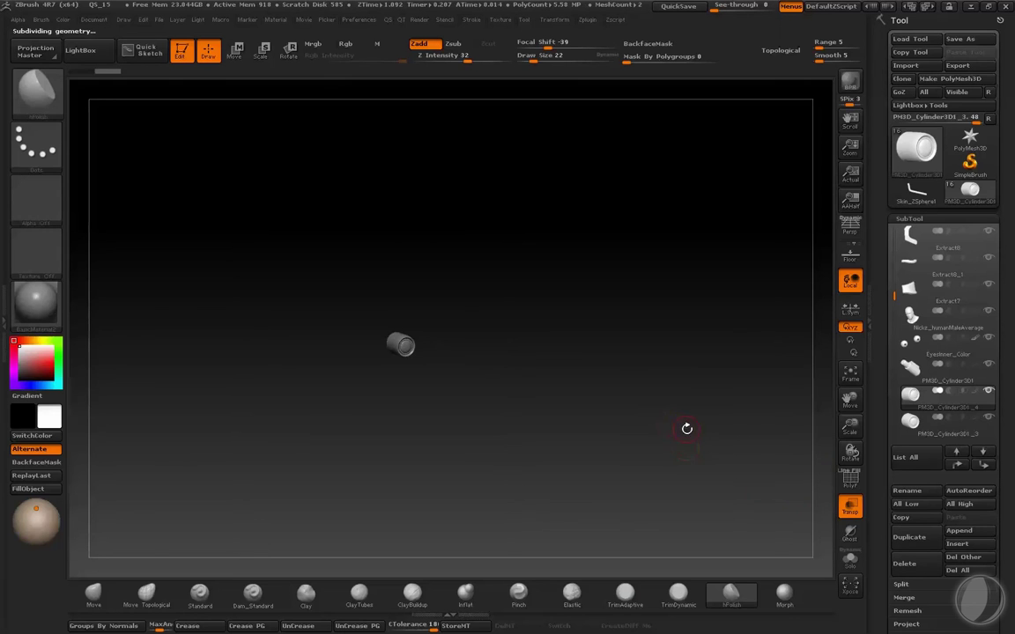
pyautogui.hotkey('shift', 'f')
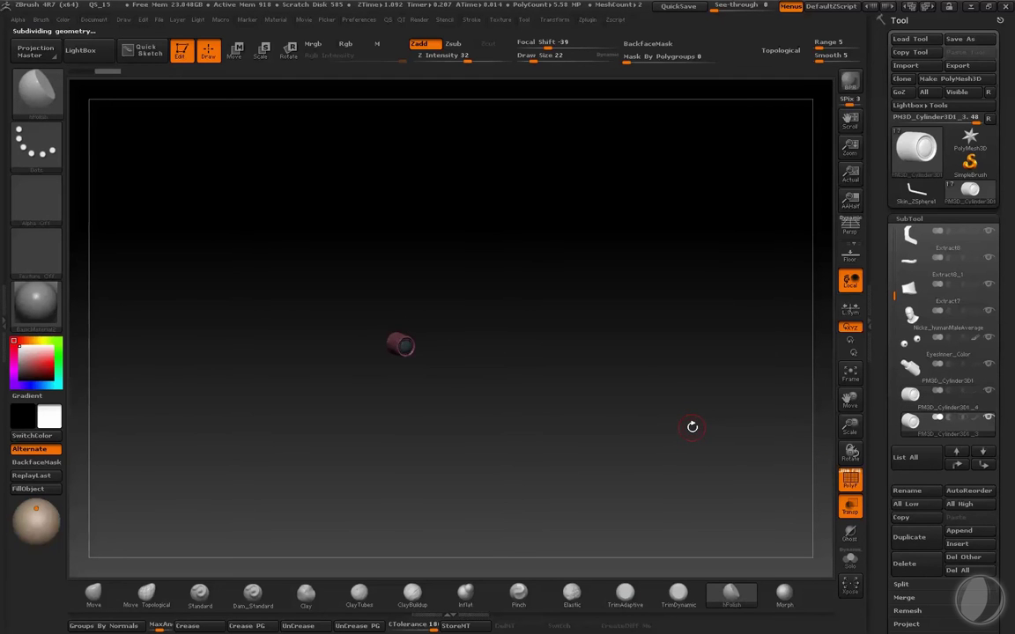
pyautogui.hotkey('shift', 'f')
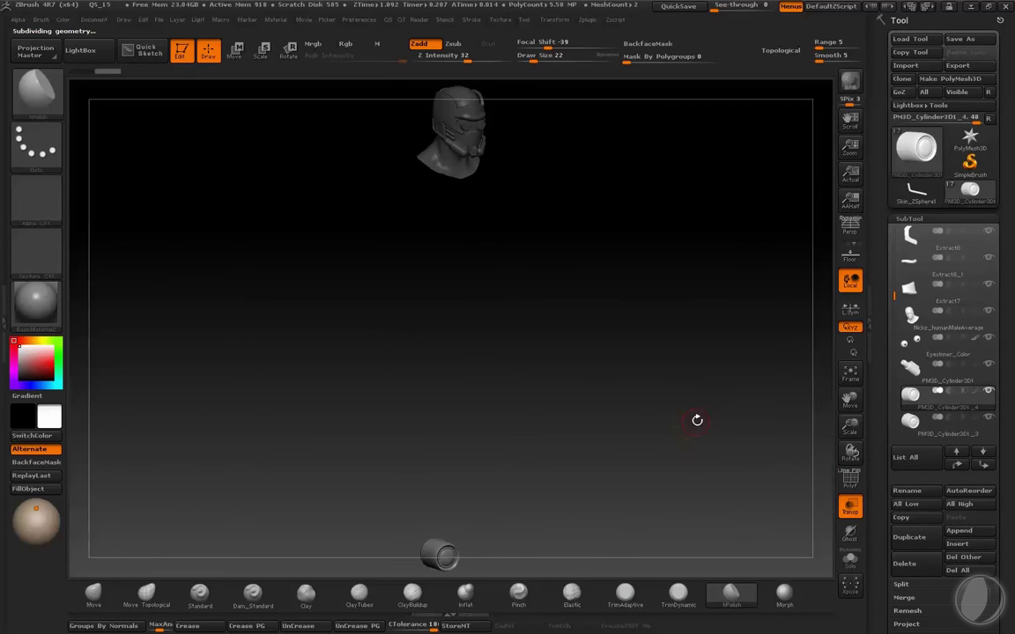
pyautogui.press('f')
pyautogui.hotkey('shift', 'f')
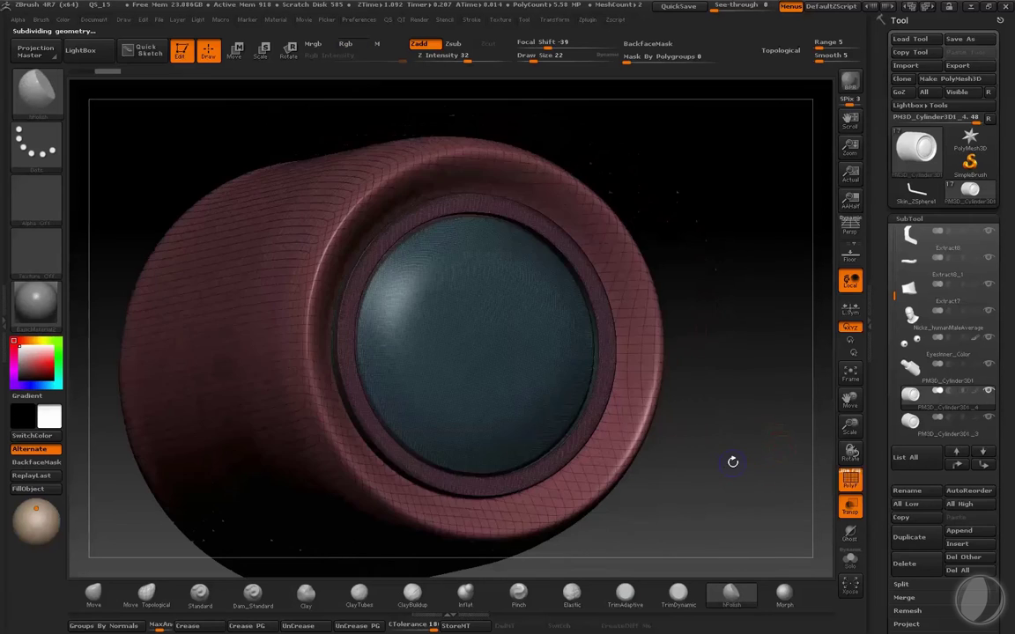
pyautogui.hotkey('shift', 'f')
pyautogui.moveTo(731, 460); pyautogui.dragTo(722, 419)
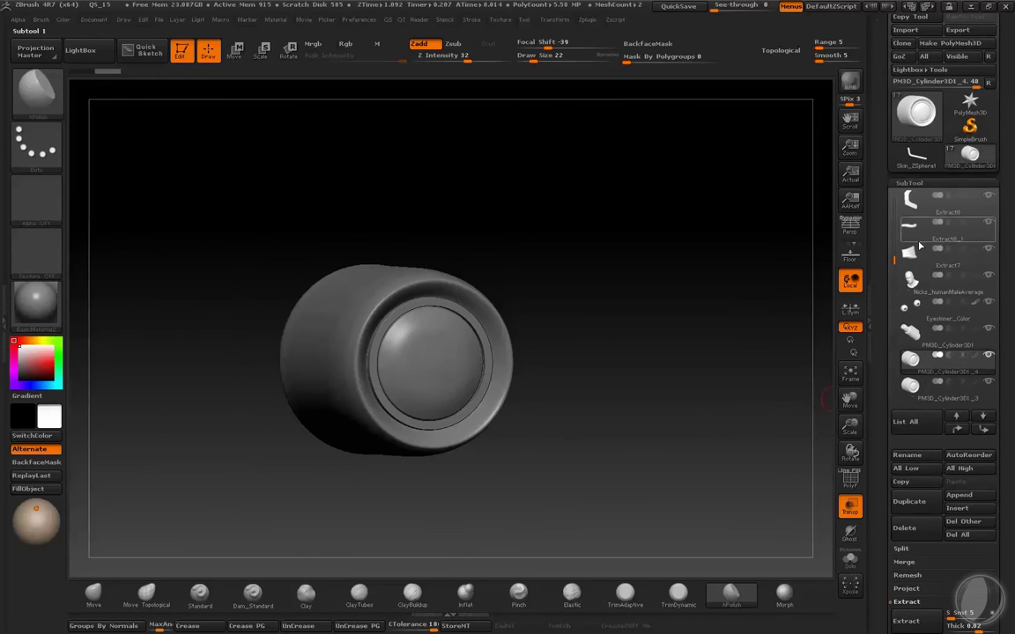
# - Open Geometry > ZRemesher to remesh the copy with target polygon count 5
pyautogui.click(908, 217)
pyautogui.click(912, 231)
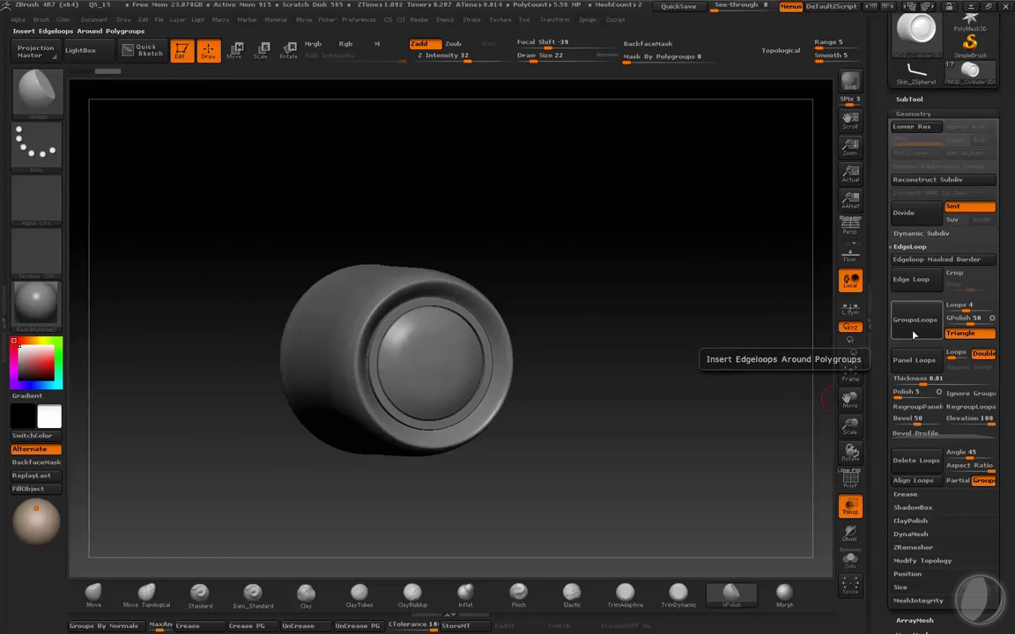
pyautogui.click(916, 547)
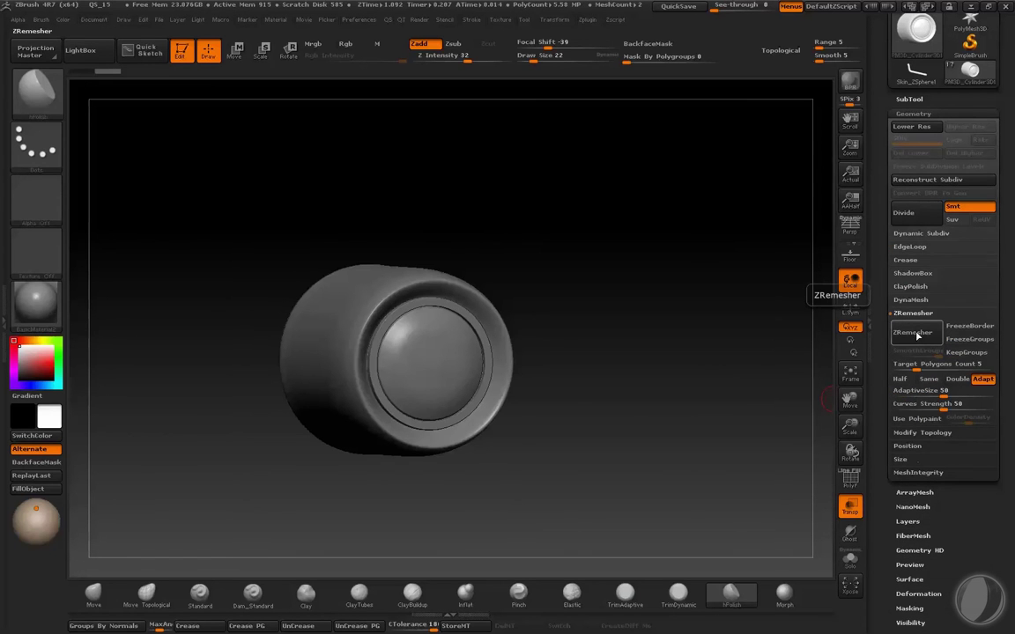
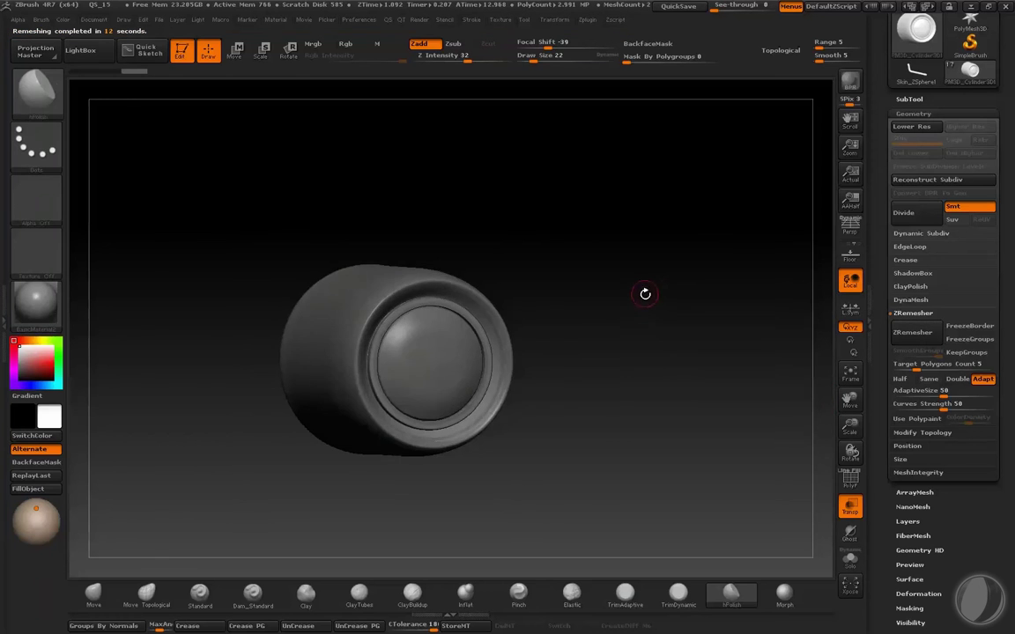
# - Inspect the remeshed cap's polygon wireframe up close, then collapse the Geometry remesh settings
pyautogui.hotkey('shift', 'f')
pyautogui.keyDown('alt'); pyautogui.moveTo(650, 290); pyautogui.dragTo(715, 340); pyautogui.keyUp('alt')
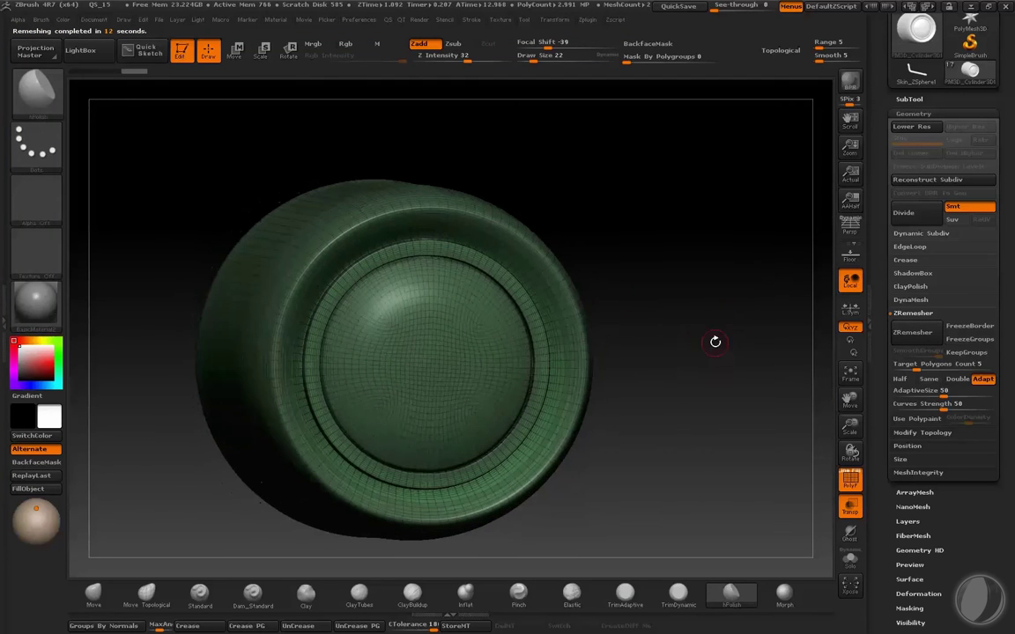
pyautogui.click(913, 112)
pyautogui.hotkey('shift', 'f')
# - Rotate the cap into a straight front view, back on the hPolish brush
pyautogui.moveTo(754, 245)
pyautogui.keyDown('shift'); pyautogui.mouseDown()
pyautogui.moveTo(738, 303)
pyautogui.moveTo(619, 340)
pyautogui.mouseUp(); pyautogui.keyUp('shift')
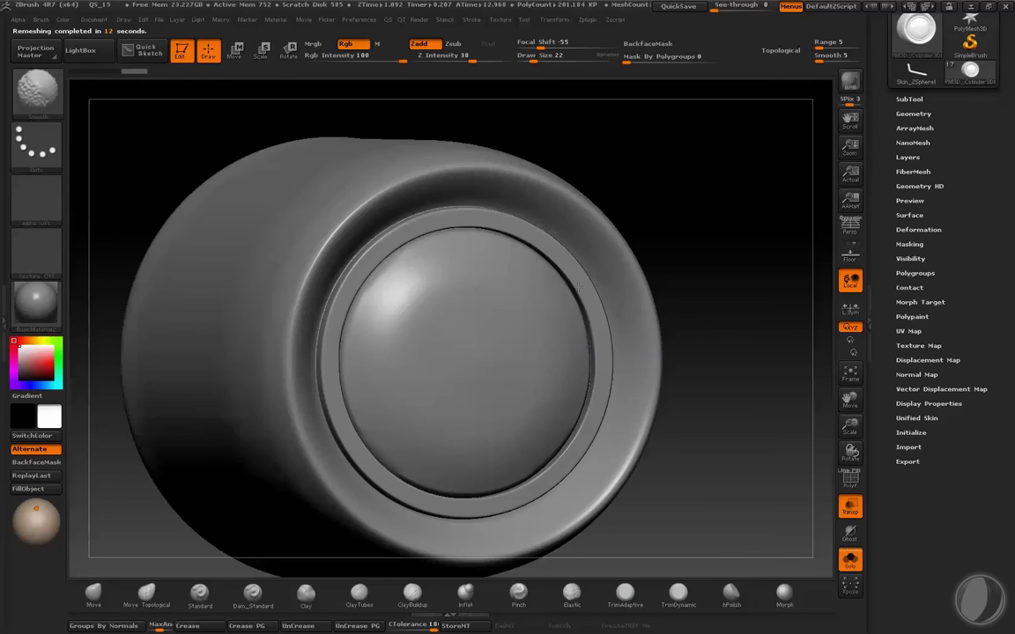
pyautogui.press('shift')
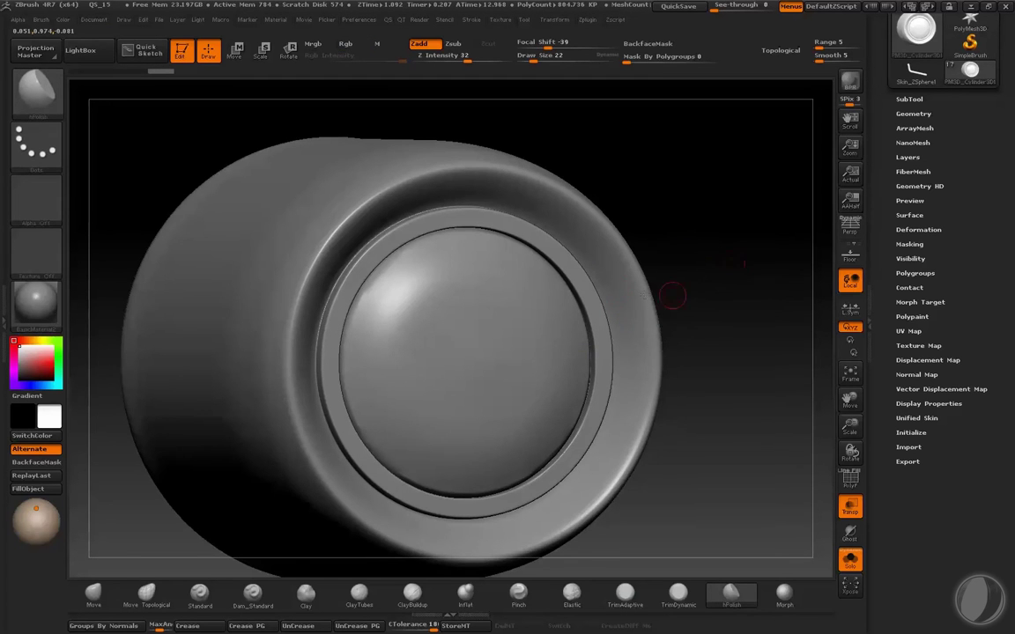
pyautogui.moveTo(672, 296)
pyautogui.keyDown('shift'); pyautogui.mouseDown()
pyautogui.moveTo(702, 253)
pyautogui.moveTo(585, 297)
pyautogui.mouseUp(); pyautogui.keyUp('shift')
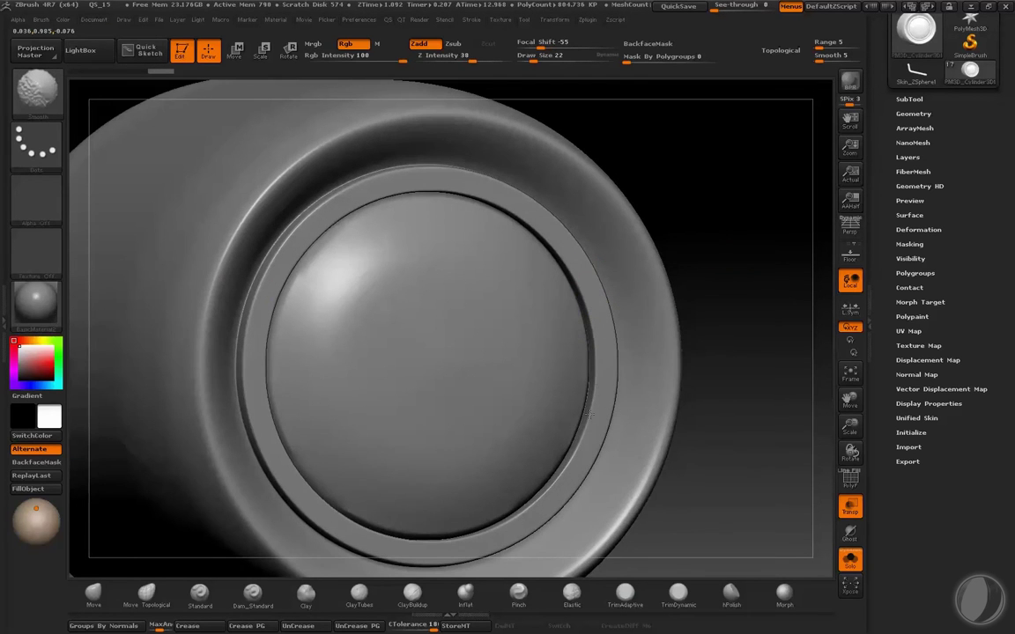
pyautogui.keyDown('shift'); pyautogui.moveTo(738, 290); pyautogui.dragTo(729, 339); pyautogui.keyUp('shift')
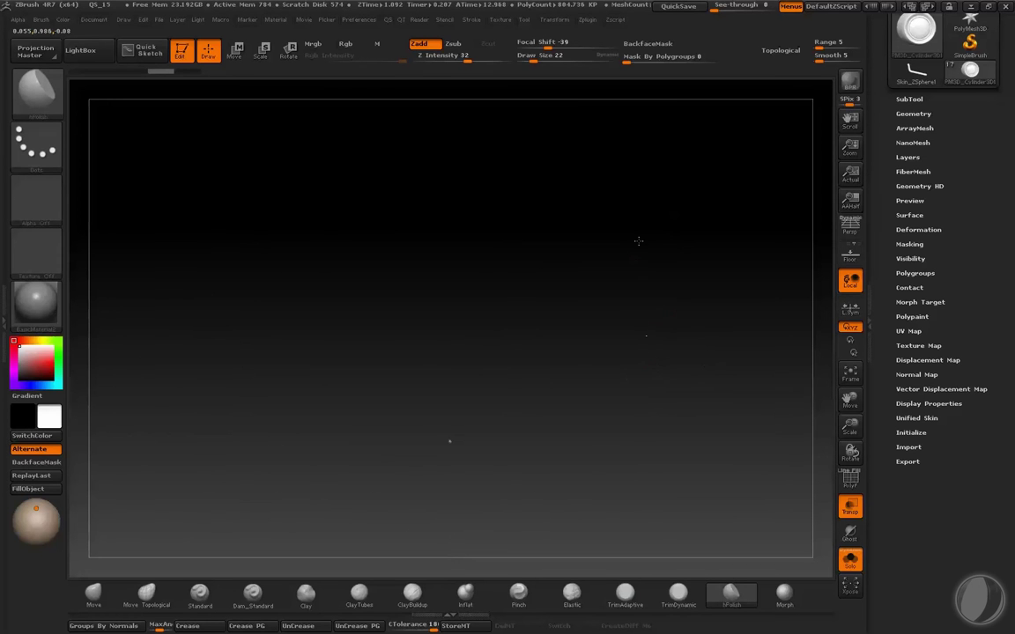
pyautogui.moveTo(682, 246); pyautogui.dragTo(704, 290)
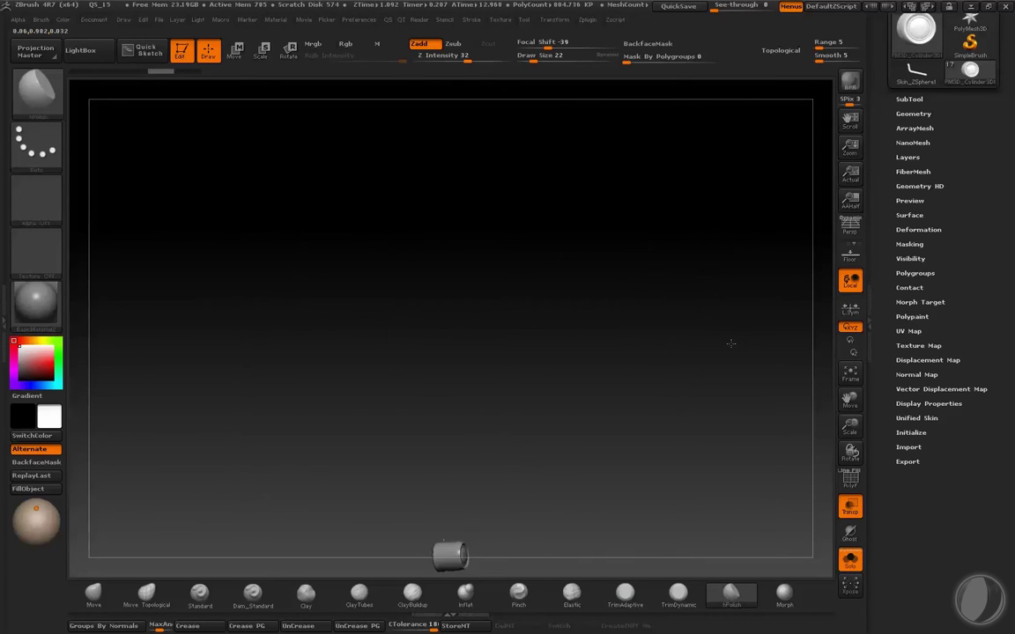
pyautogui.moveTo(667, 424); pyautogui.dragTo(662, 307)
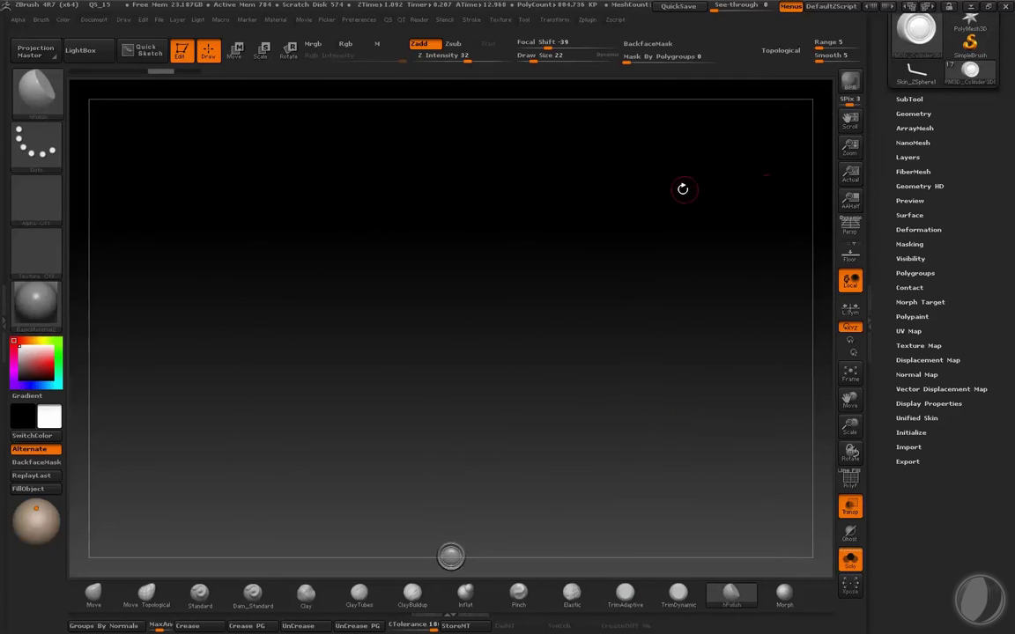
# - Turn on radial symmetry around the Y axis with a count of 64
pyautogui.press('f')
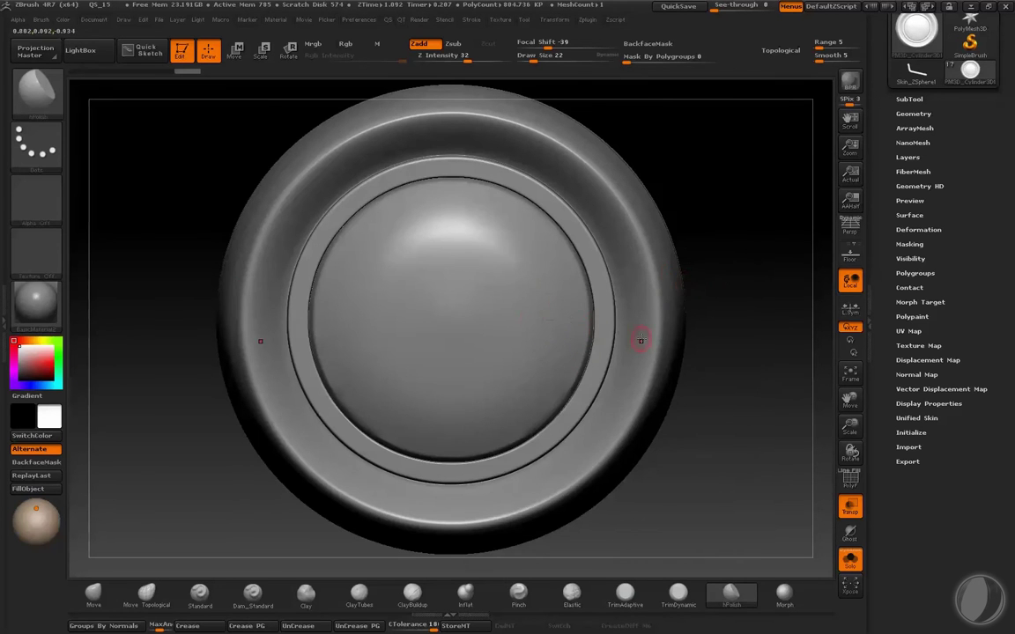
pyautogui.press('x')
pyautogui.click(538, 296)
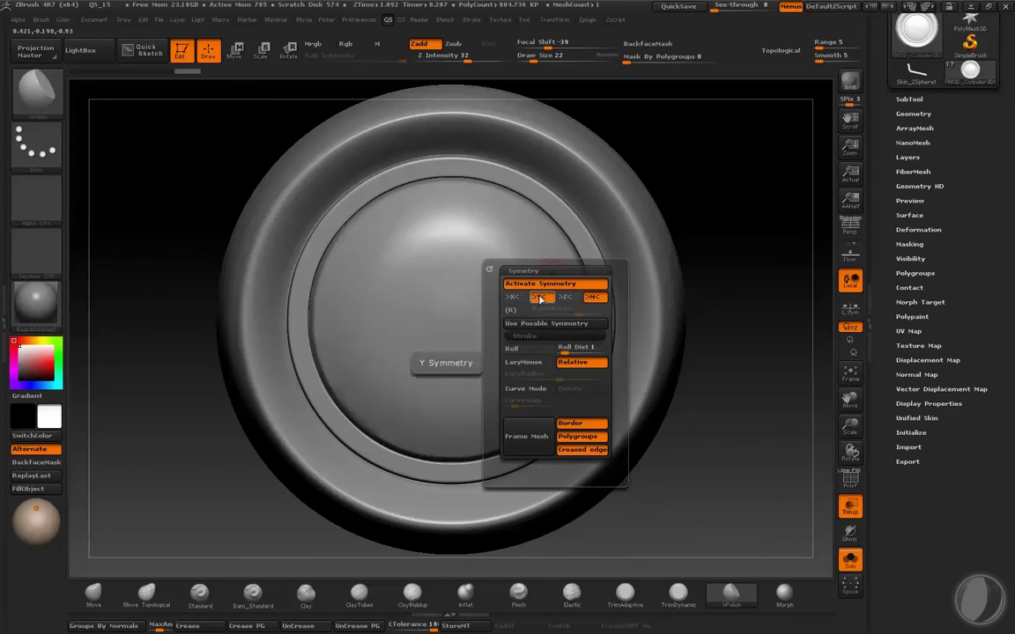
pyautogui.click(510, 310)
pyautogui.press('x')
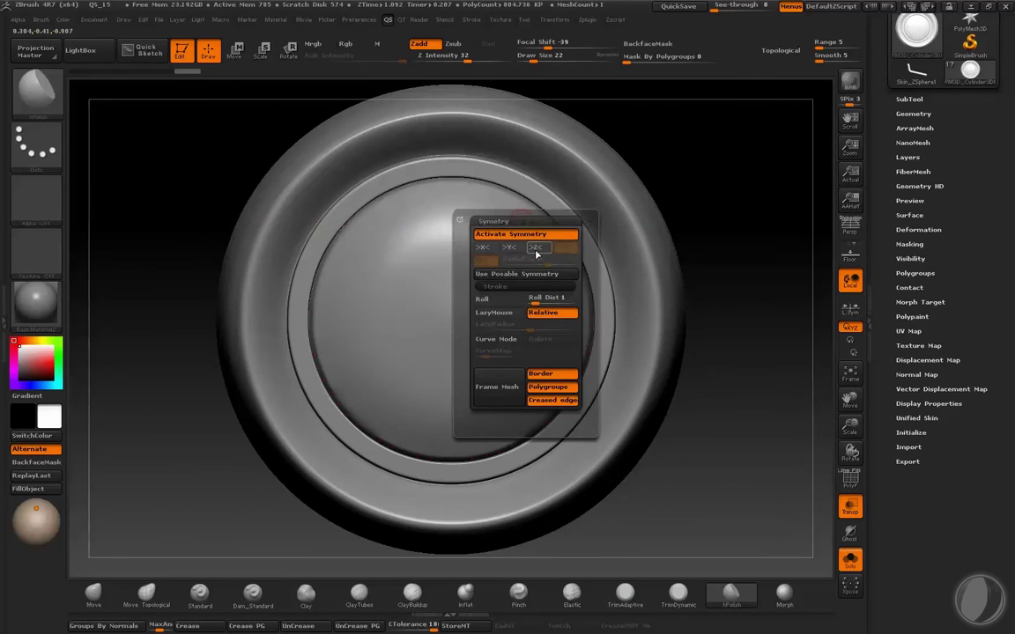
# - Orbit the cap from a three-quarter view to a centred, face-on front view
pyautogui.moveTo(647, 172); pyautogui.dragTo(716, 172)
pyautogui.press('d')
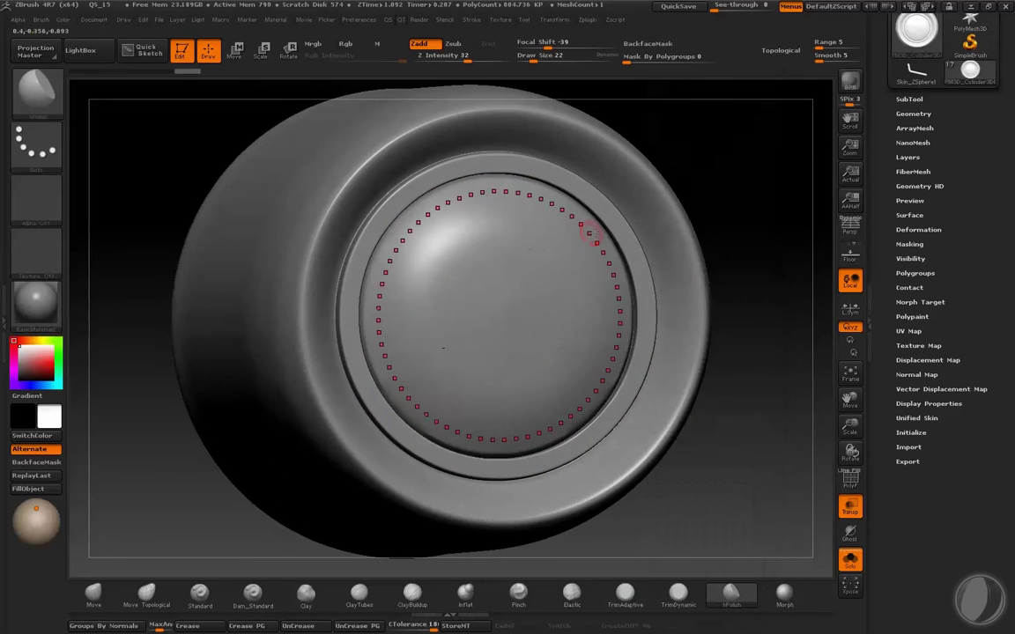
pyautogui.press('x')
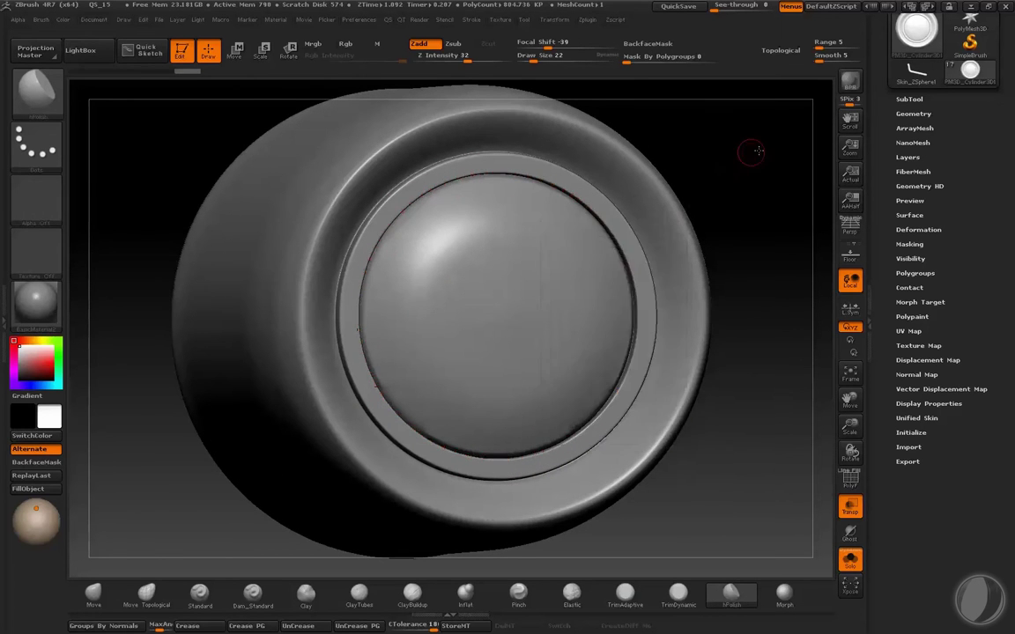
pyautogui.moveTo(749, 152); pyautogui.dragTo(565, 243)
pyautogui.press('shift')
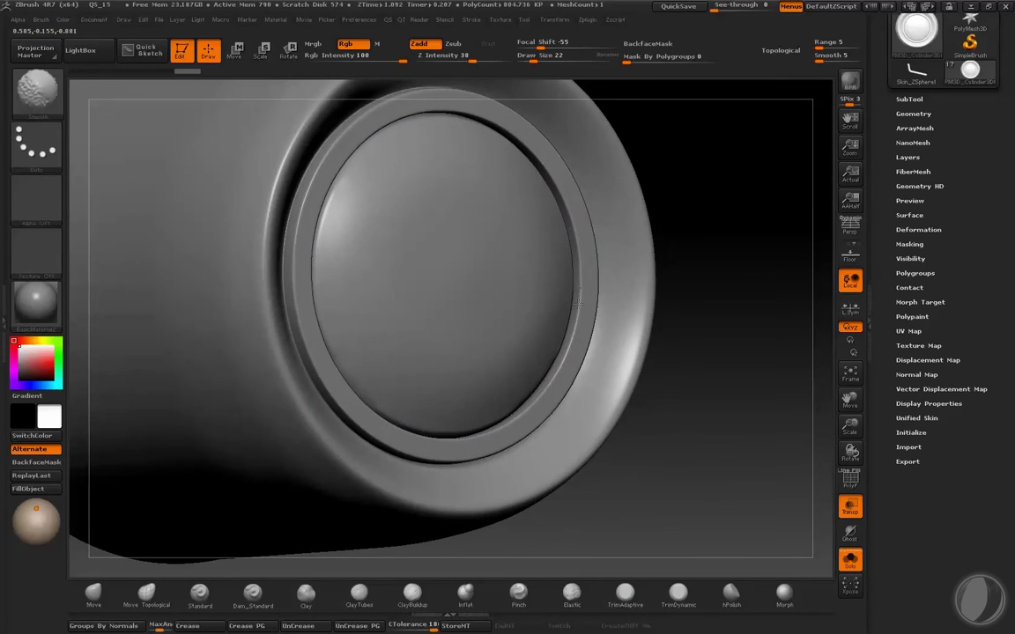
pyautogui.moveTo(706, 182); pyautogui.dragTo(594, 227)
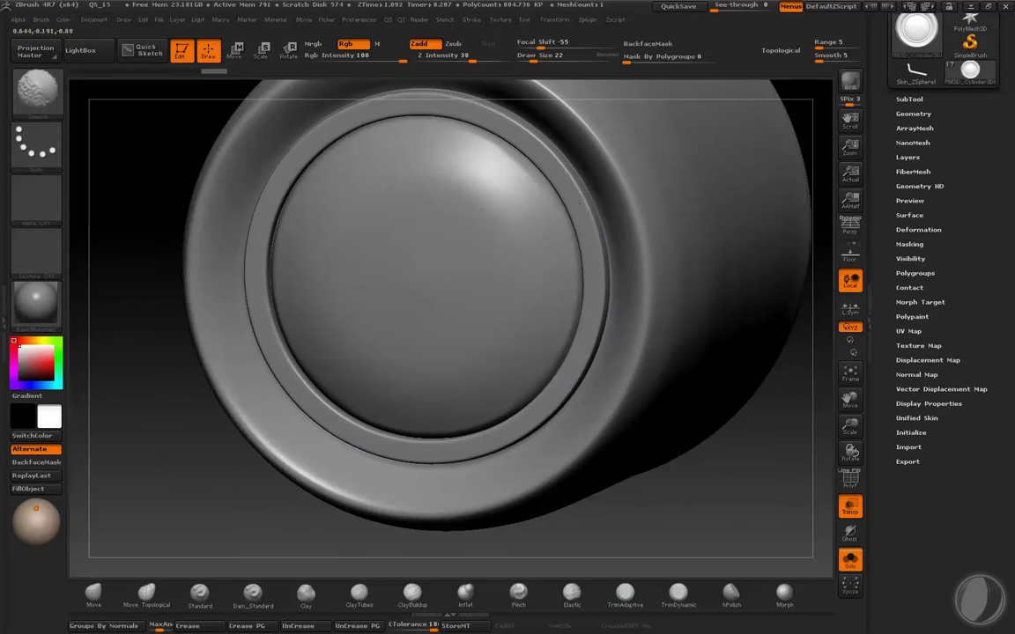
pyautogui.moveTo(626, 325); pyautogui.dragTo(714, 370)
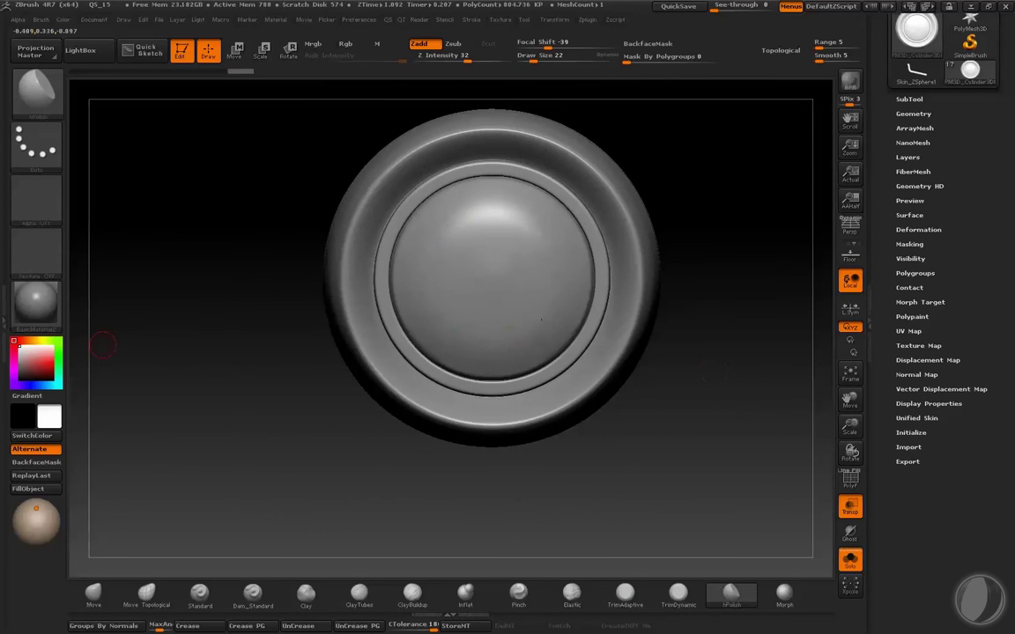
# - Compare against the helmet reference photo, zooming onto the eye lens, then return to ZBrush
pyautogui.hotkey('alt', 'Tab')
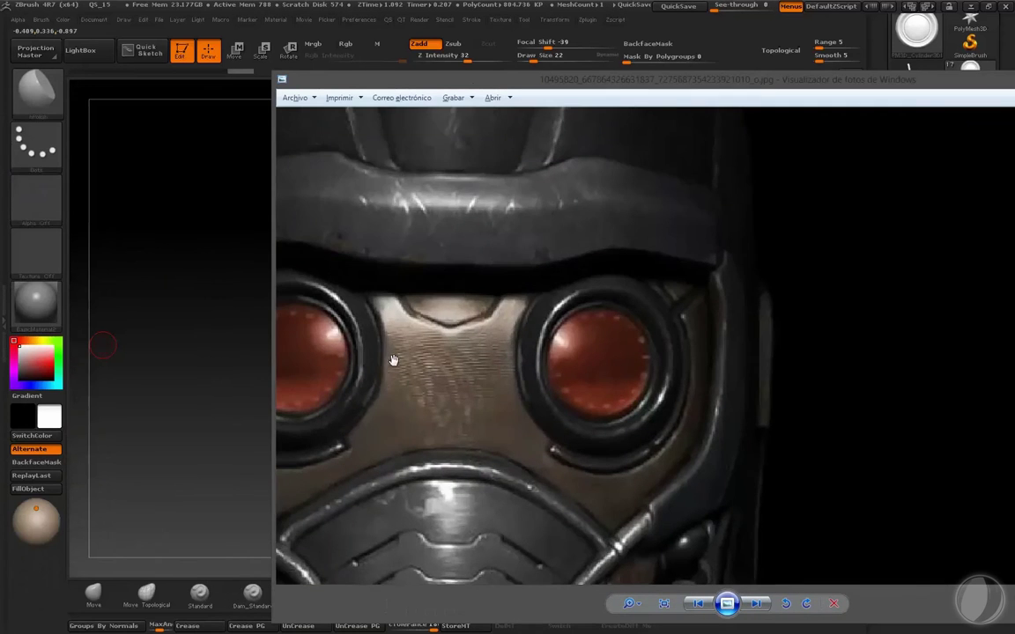
pyautogui.scroll(2, 394, 360)
pyautogui.moveTo(491, 352); pyautogui.dragTo(565, 356)
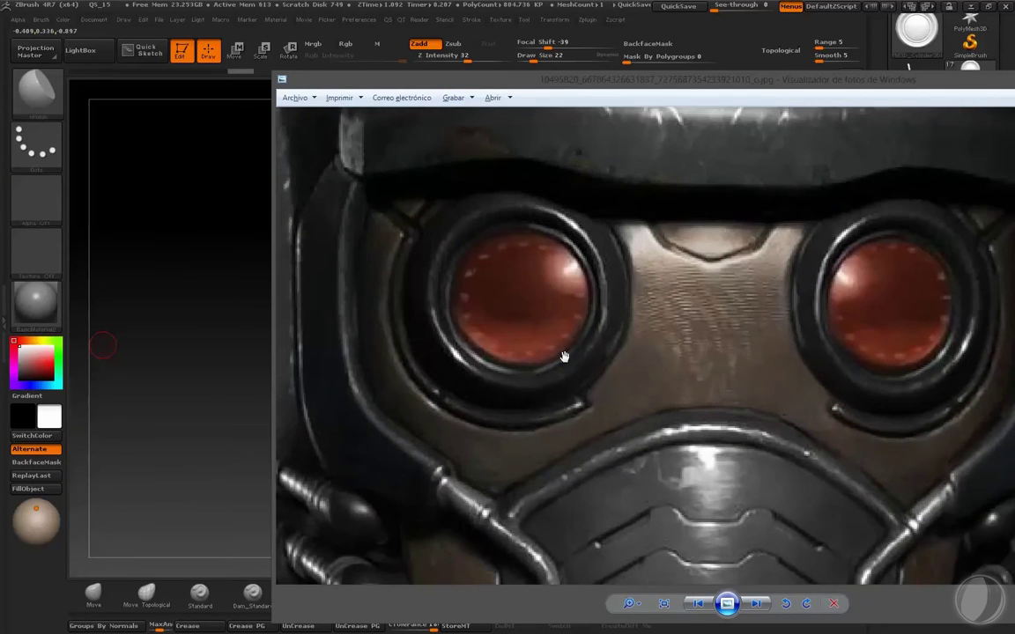
pyautogui.hotkey('alt', 'Tab')
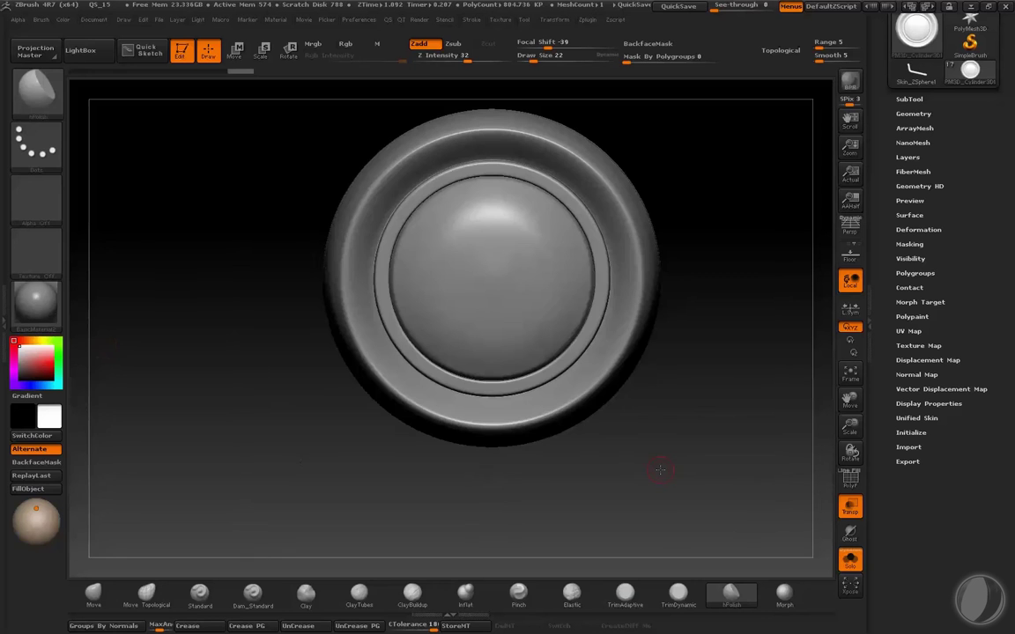
# - Set up the Inflat brush at size 113 and tilt the cap to view its top opening
pyautogui.moveTo(660, 469); pyautogui.dragTo(402, 233)
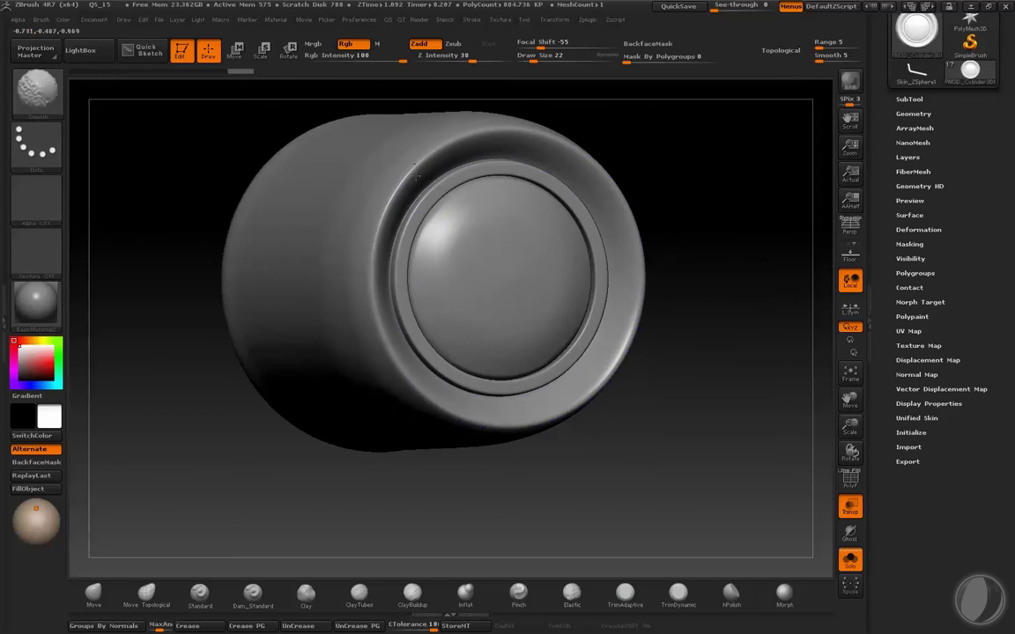
pyautogui.moveTo(661, 533)
pyautogui.mouseDown()
pyautogui.moveTo(691, 350)
pyautogui.moveTo(564, 493)
pyautogui.mouseUp()
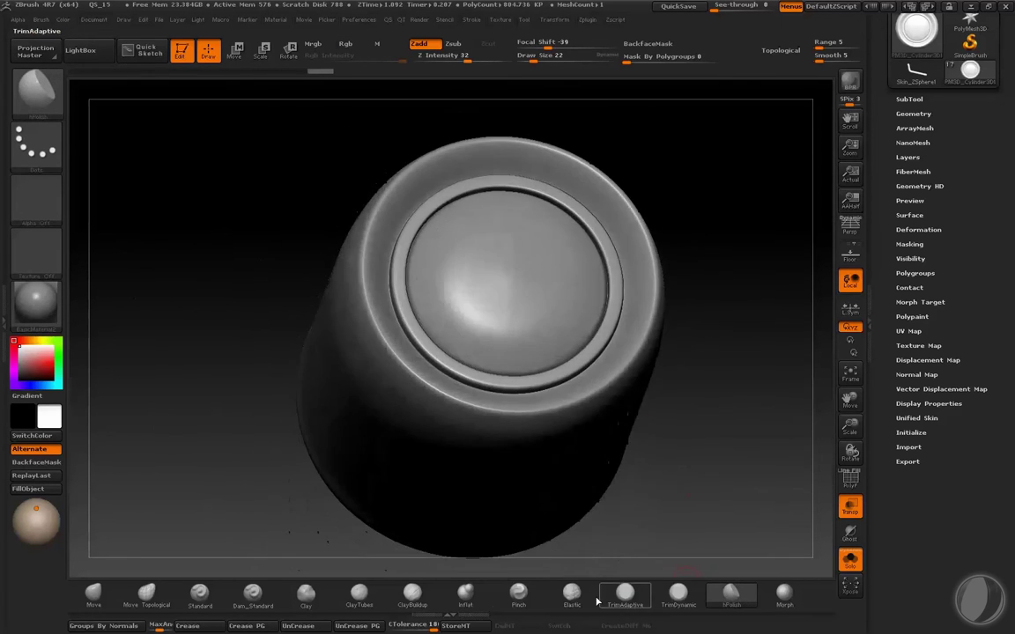
pyautogui.click(466, 592)
pyautogui.press('s')
pyautogui.moveTo(508, 271); pyautogui.dragTo(546, 272)
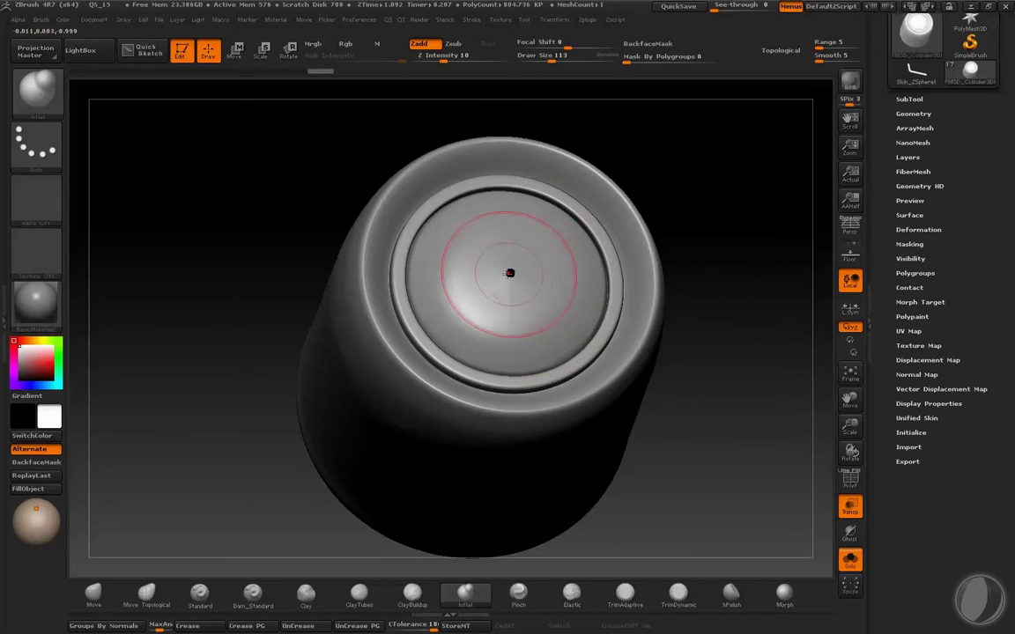
pyautogui.moveTo(740, 322); pyautogui.dragTo(515, 286)
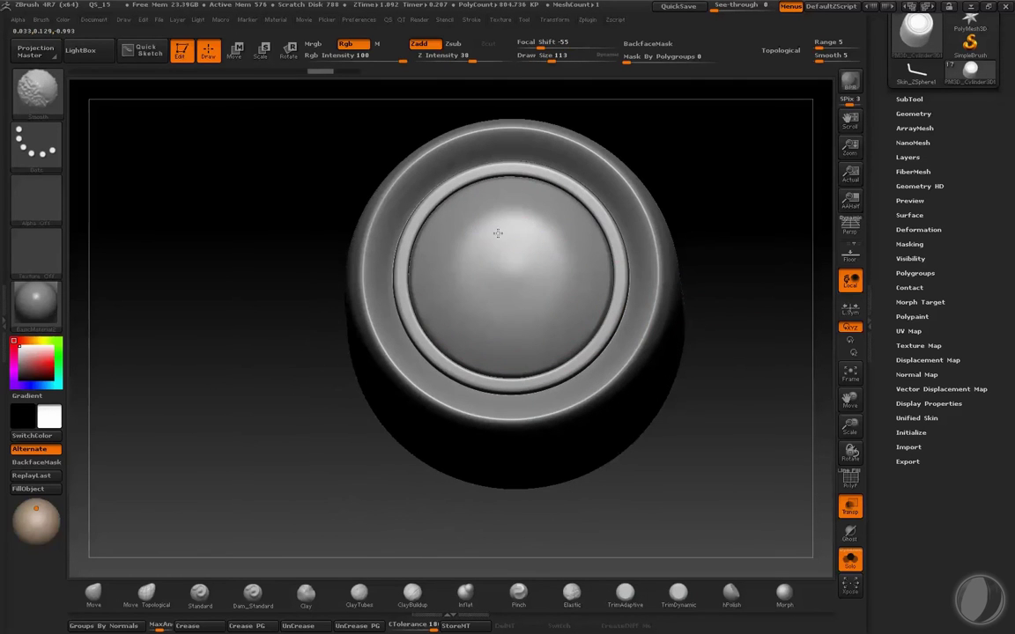
# - Slightly inflate the cap's dome, with Inflat strength 1 and brush size 197
pyautogui.click(466, 591)
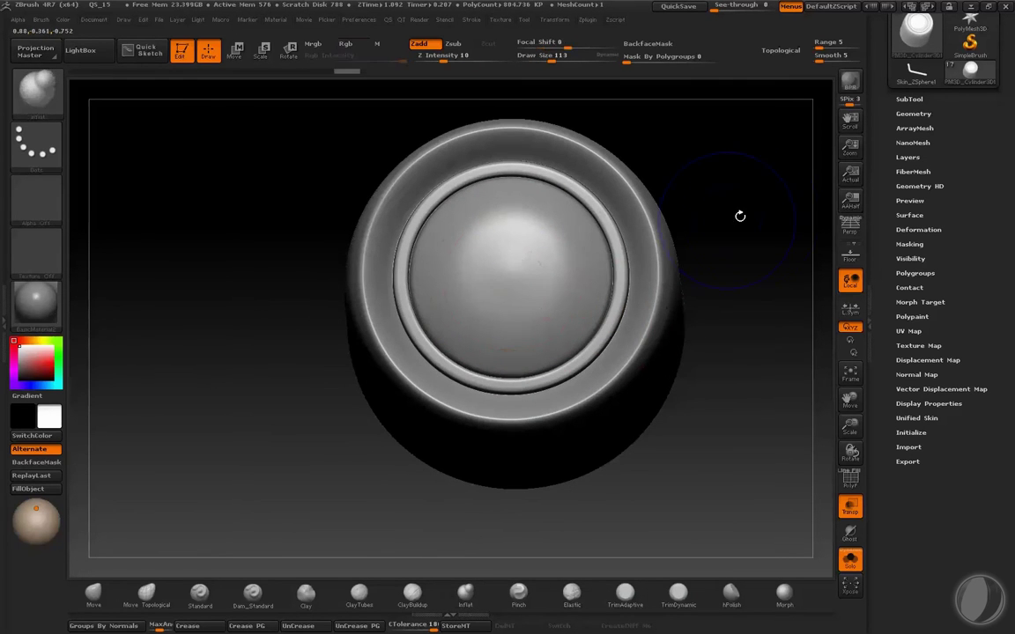
pyautogui.moveTo(510, 269); pyautogui.dragTo(458, 132)
pyautogui.moveTo(445, 60); pyautogui.dragTo(421, 59)
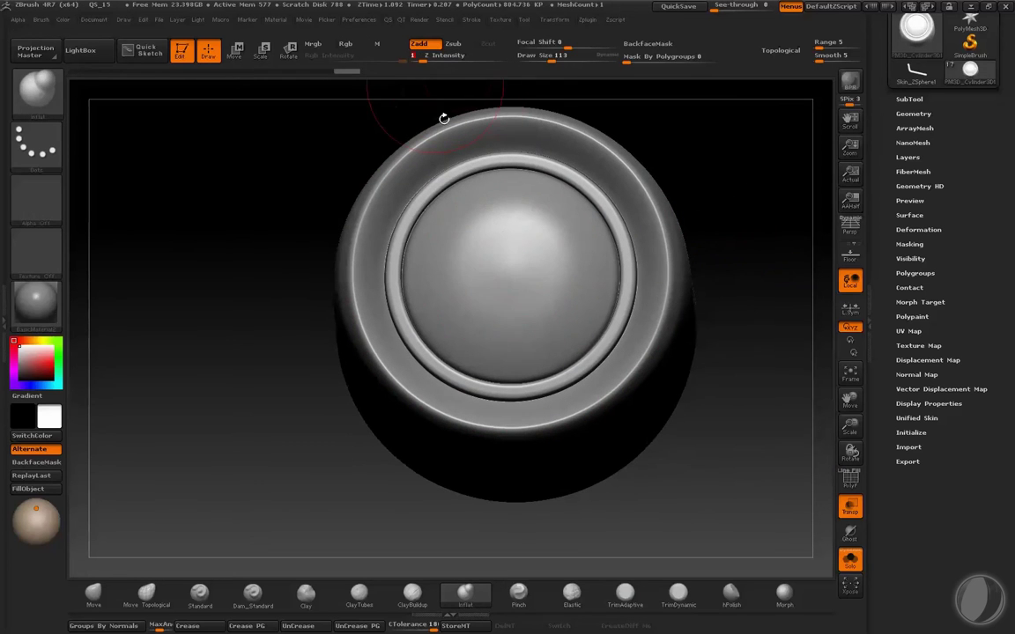
pyautogui.press('s')
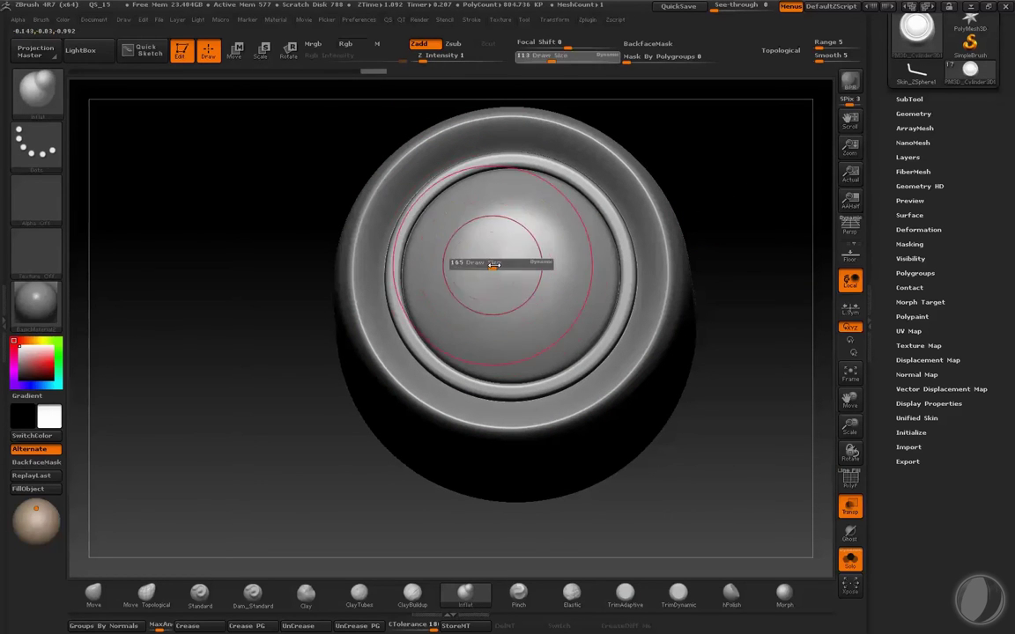
pyautogui.click(473, 264)
pyautogui.press('shift')
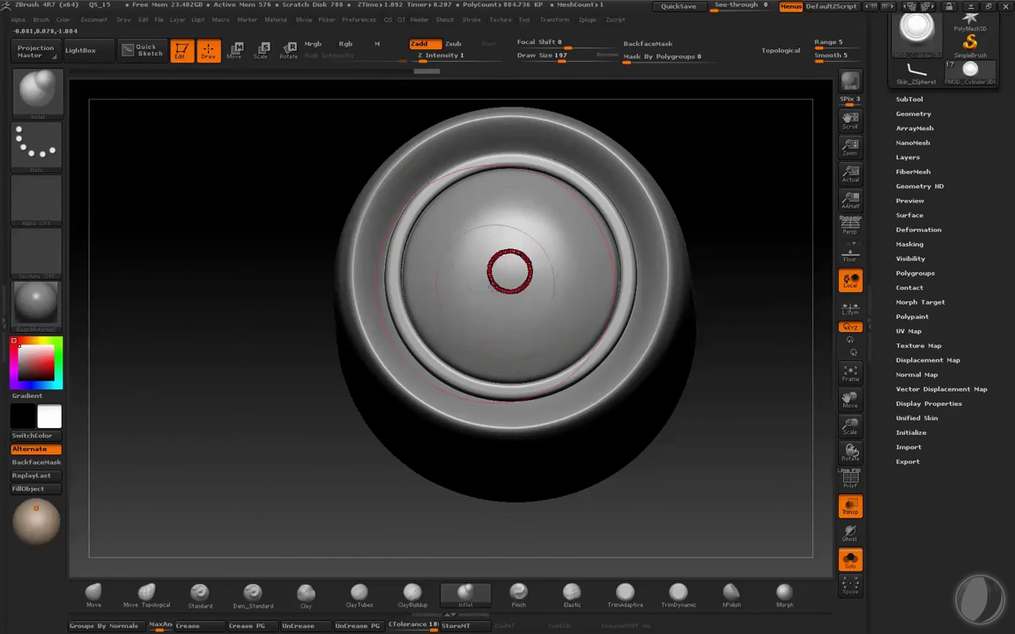
pyautogui.moveTo(532, 279)
pyautogui.mouseDown()
pyautogui.moveTo(733, 247)
pyautogui.moveTo(513, 272)
pyautogui.mouseUp()
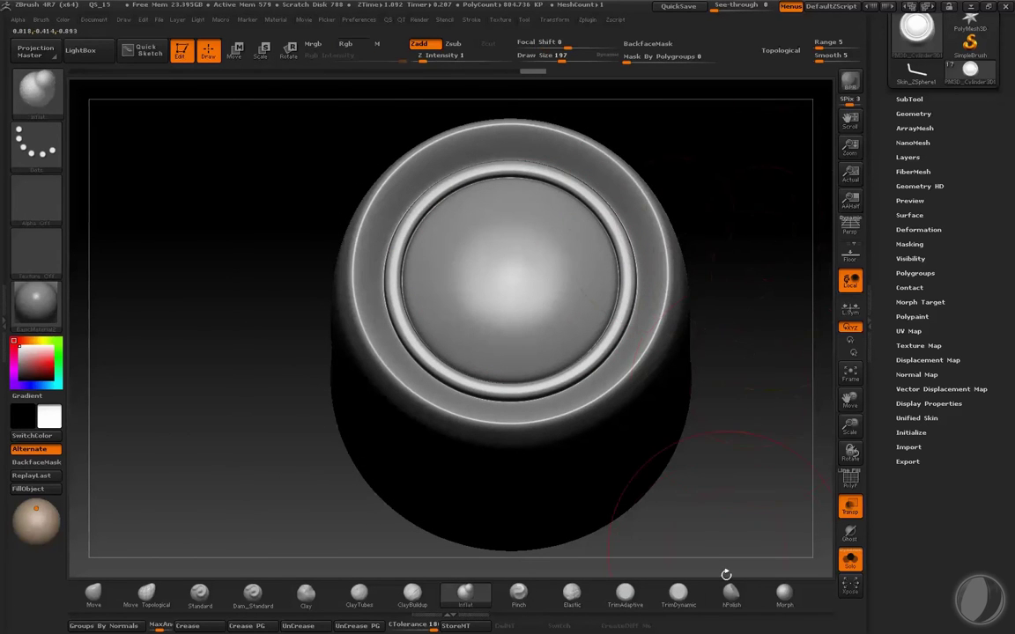
# - Return to the hPolish brush, inspect the lens piece from the side, and expand the SubTool list
pyautogui.click(731, 592)
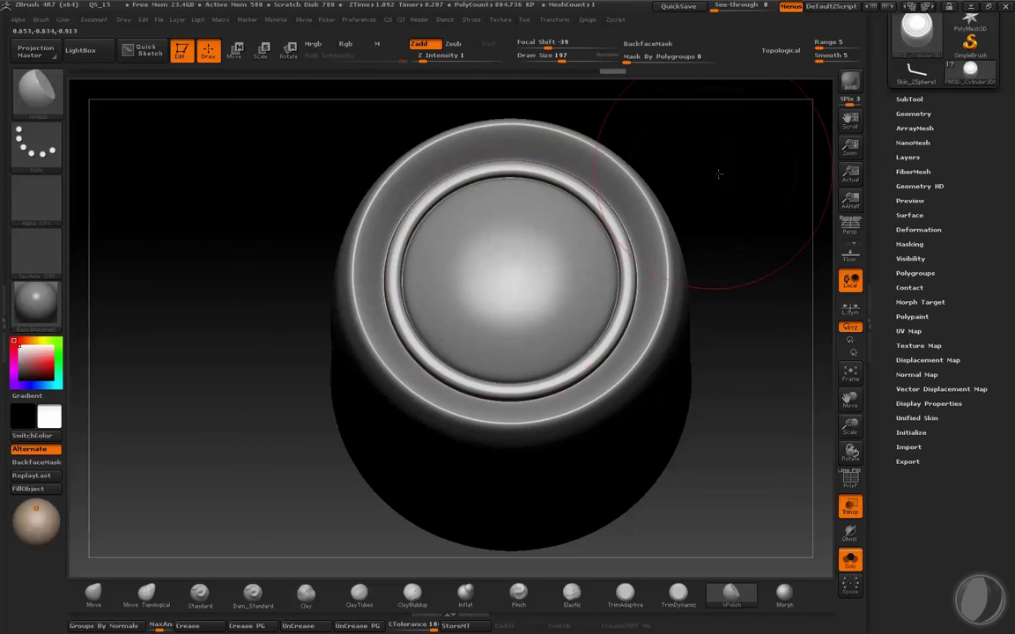
pyautogui.moveTo(767, 291)
pyautogui.mouseDown()
pyautogui.moveTo(720, 304)
pyautogui.moveTo(715, 229)
pyautogui.moveTo(652, 159)
pyautogui.mouseUp()
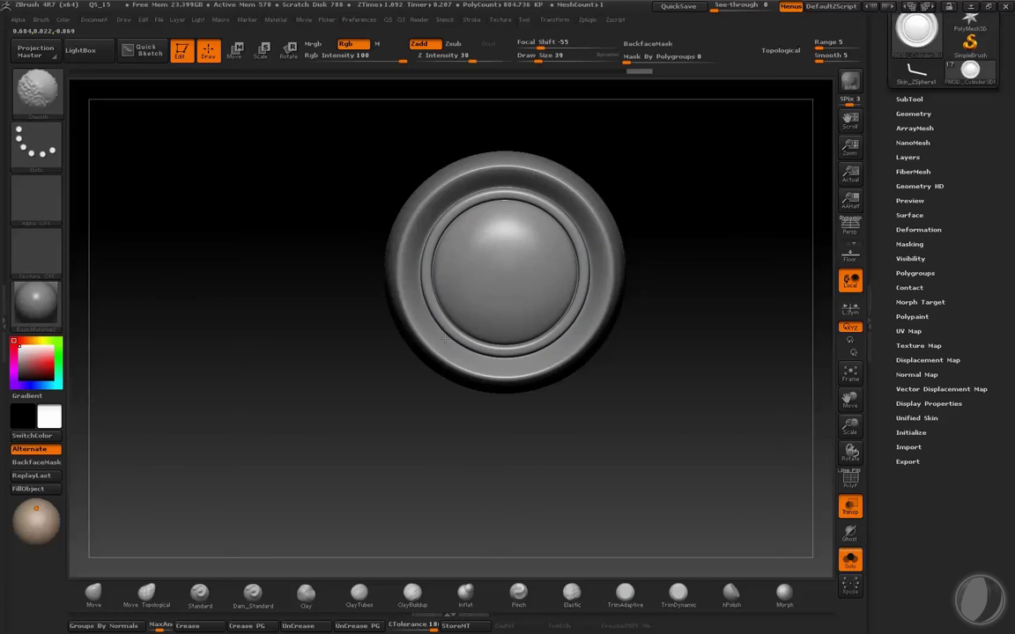
pyautogui.click(731, 592)
pyautogui.keyDown('alt'); pyautogui.moveTo(634, 424); pyautogui.dragTo(680, 339); pyautogui.keyUp('alt')
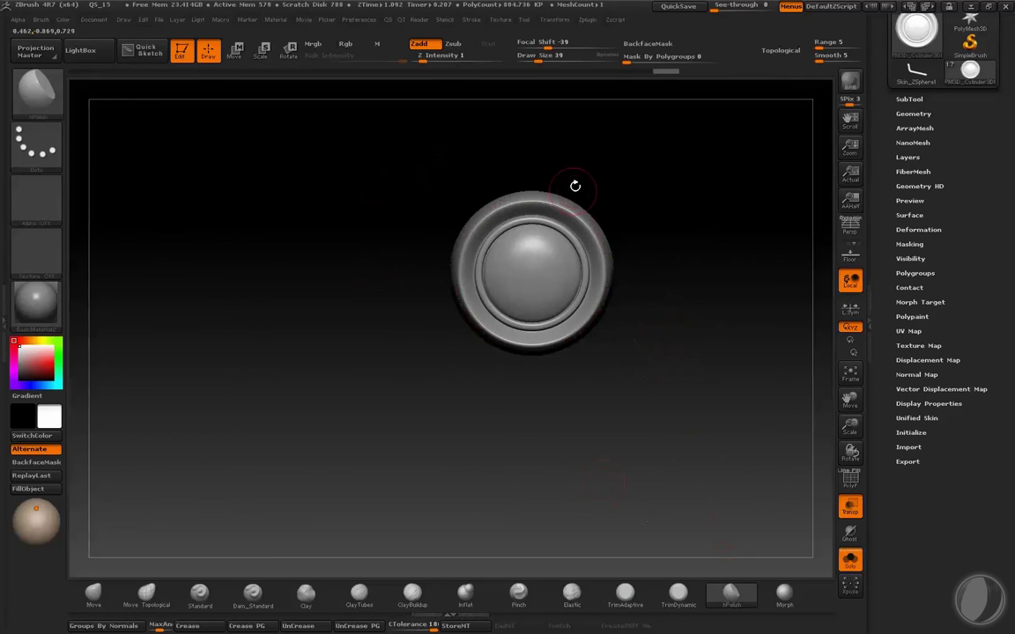
pyautogui.moveTo(573, 186); pyautogui.dragTo(633, 278)
pyautogui.moveTo(456, 89)
pyautogui.mouseDown()
pyautogui.moveTo(598, 156)
pyautogui.moveTo(639, 158)
pyautogui.moveTo(572, 159)
pyautogui.moveTo(604, 149)
pyautogui.mouseUp()
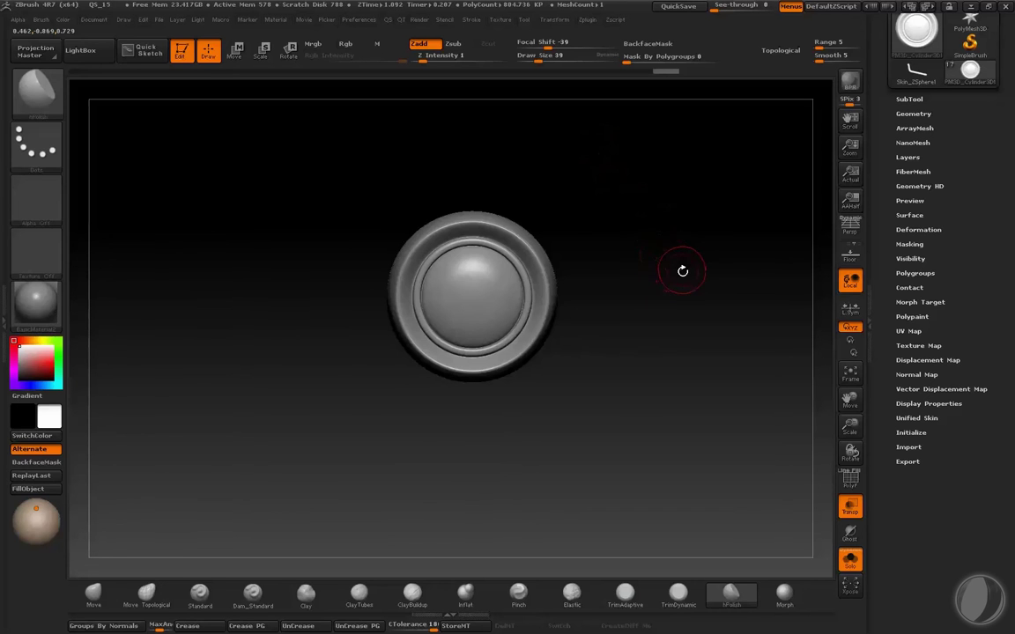
pyautogui.moveTo(683, 270); pyautogui.dragTo(619, 218)
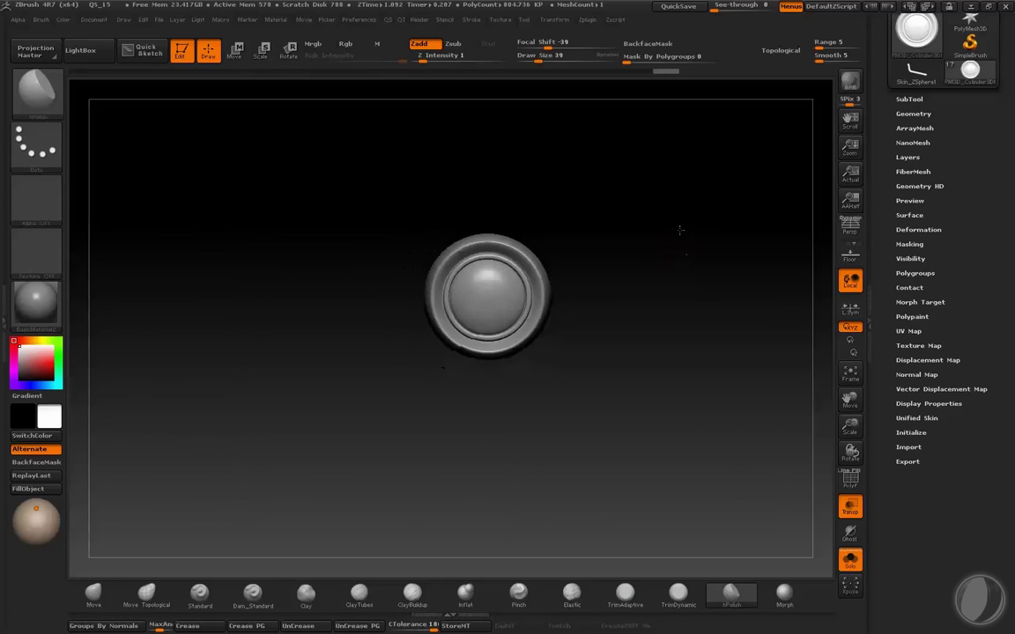
pyautogui.click(909, 100)
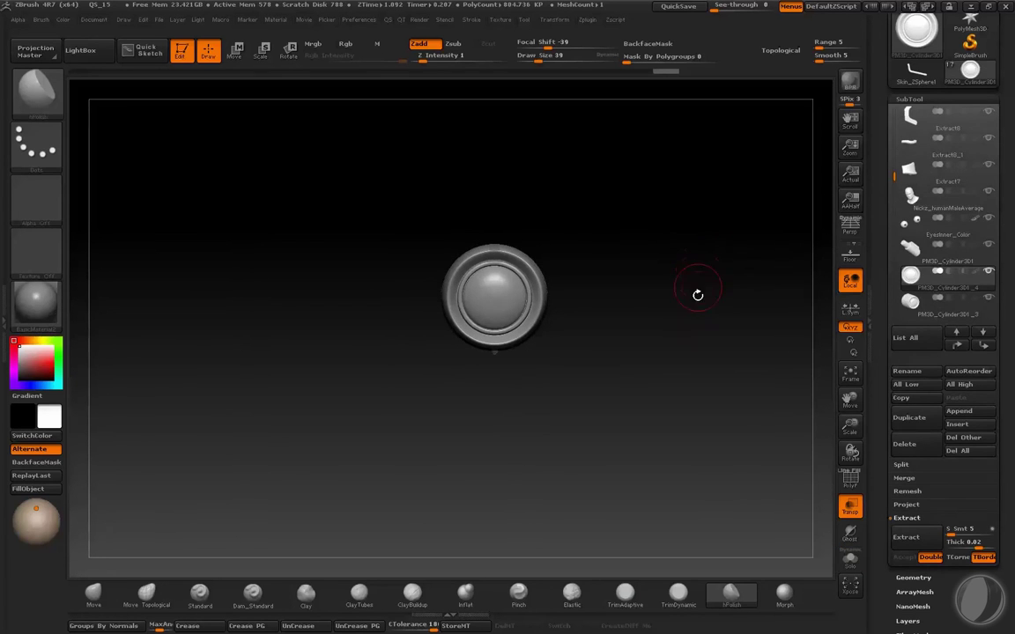
# - Enable Transp and shrink the lens piece with Deformation Size -100
pyautogui.moveTo(698, 319)
pyautogui.mouseDown()
pyautogui.moveTo(702, 334)
pyautogui.moveTo(709, 301)
pyautogui.moveTo(702, 325)
pyautogui.mouseUp()
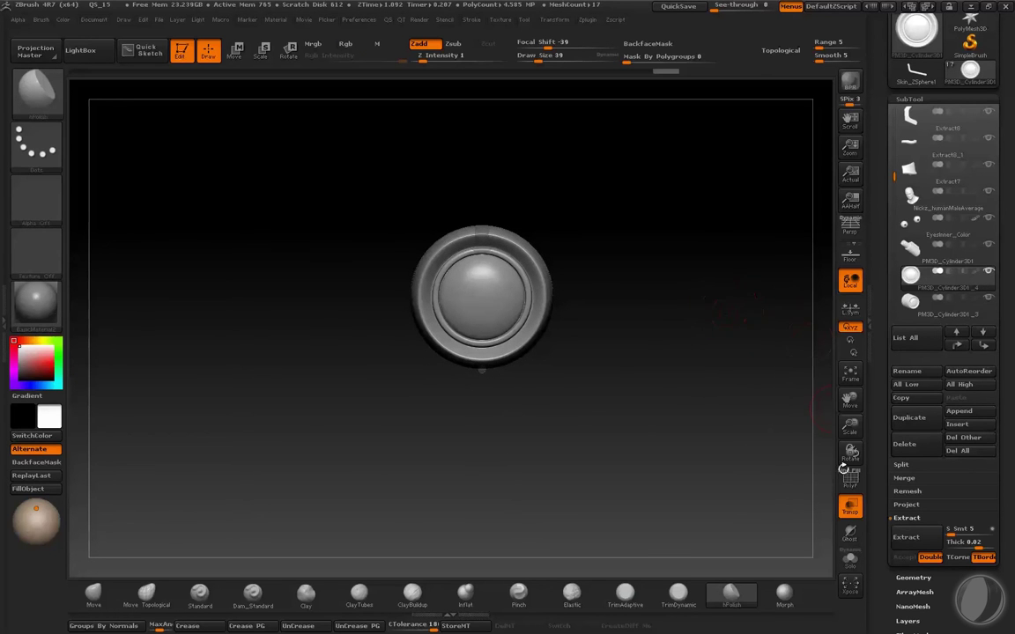
pyautogui.keyDown('alt'); pyautogui.moveTo(698, 333); pyautogui.dragTo(731, 387); pyautogui.keyUp('alt')
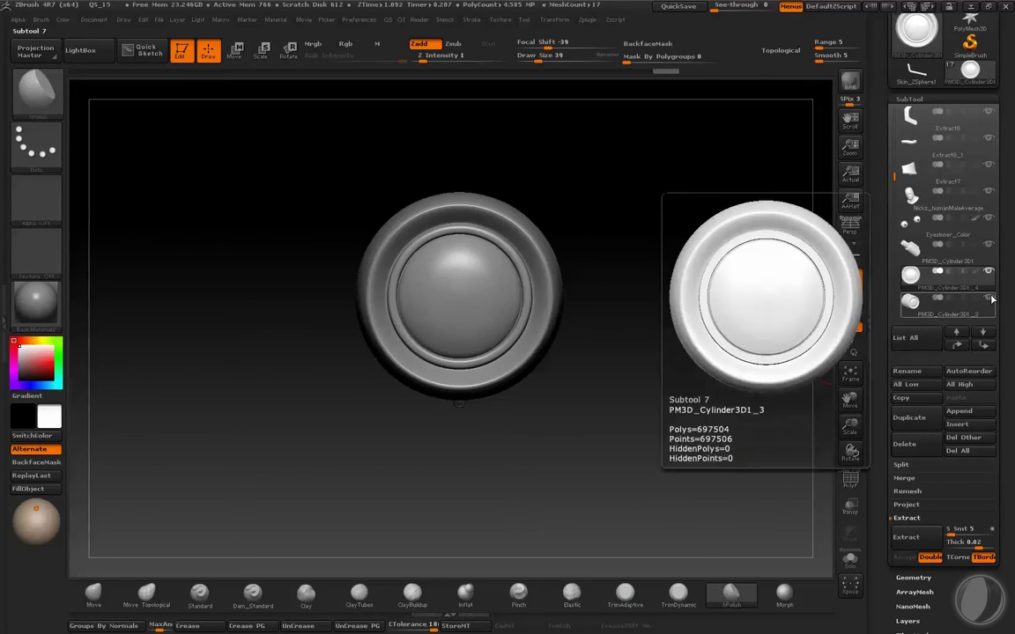
pyautogui.click(851, 507)
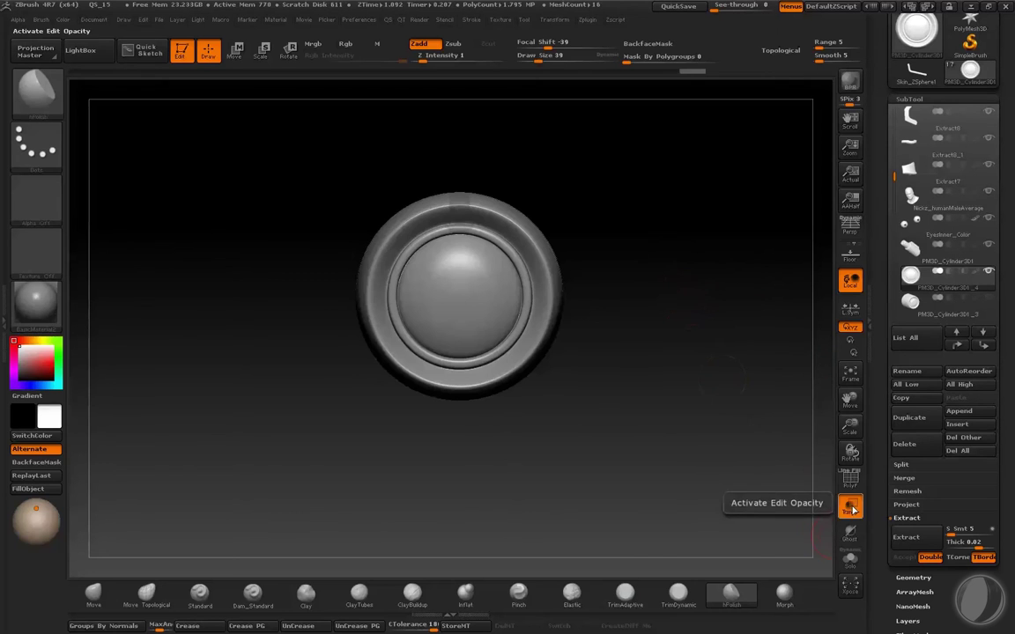
pyautogui.hotkey('shift', 'F3')
pyautogui.moveTo(680, 177); pyautogui.dragTo(620, 180)
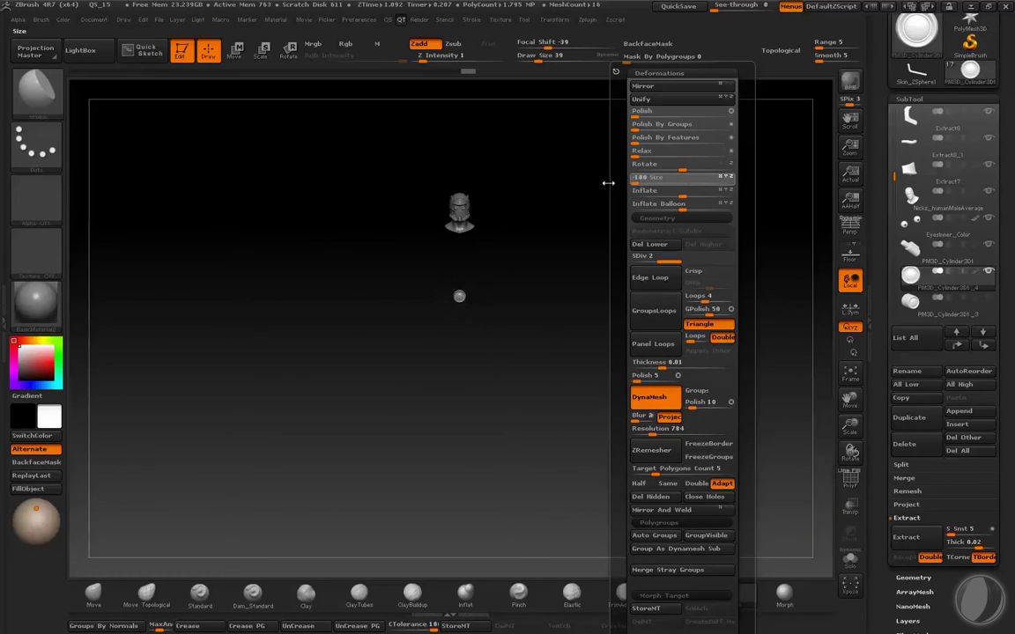
# - Turn off symmetry and move the lens toward the helmet's face, checking from the side
pyautogui.press('w')
pyautogui.moveTo(460, 301); pyautogui.dragTo(477, 150)
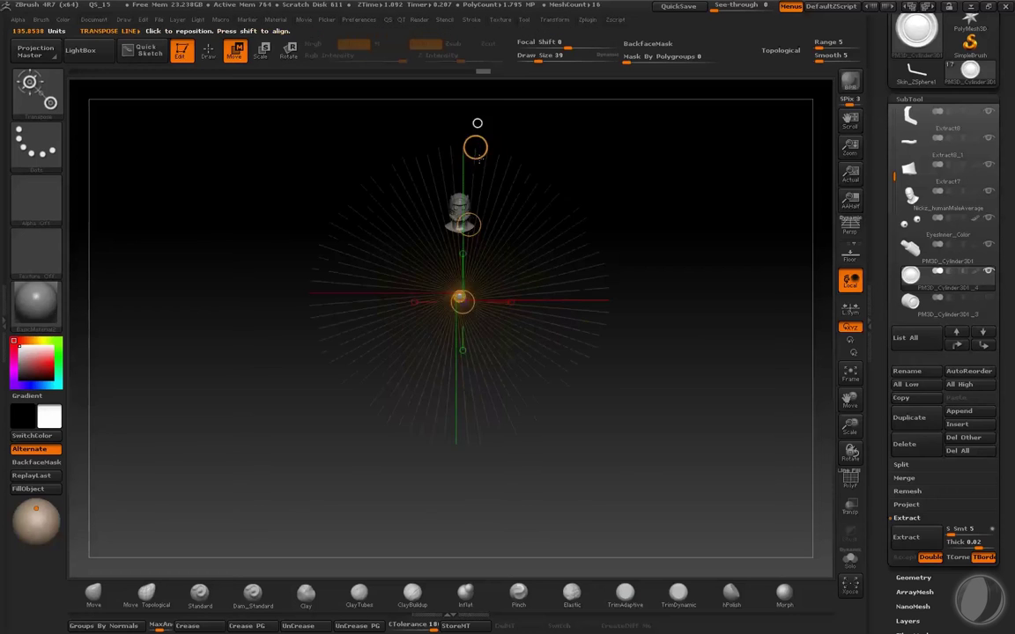
pyautogui.hotkey('shift', 'x')
pyautogui.click(468, 250)
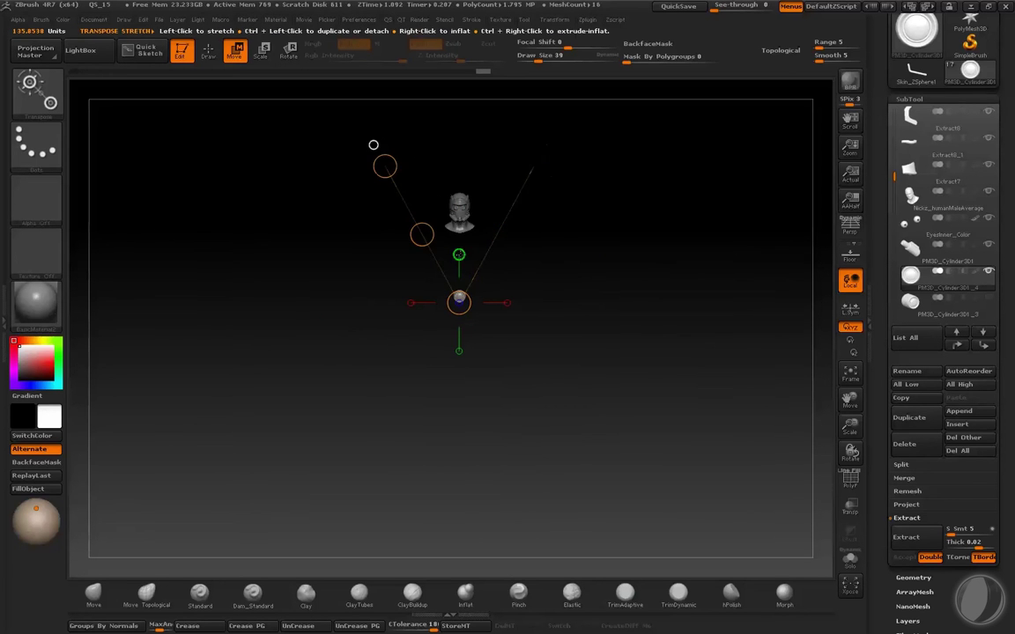
pyautogui.moveTo(545, 145)
pyautogui.mouseDown()
pyautogui.moveTo(468, 159)
pyautogui.moveTo(461, 301)
pyautogui.mouseUp()
pyautogui.moveTo(528, 176); pyautogui.dragTo(558, 218)
pyautogui.moveTo(451, 170); pyautogui.dragTo(451, 452)
pyautogui.moveTo(451, 284)
pyautogui.mouseDown()
pyautogui.moveTo(546, 284)
pyautogui.moveTo(545, 298)
pyautogui.moveTo(765, 298)
pyautogui.moveTo(721, 297)
pyautogui.mouseUp()
# - Adjust the lens depth against the face and enlarge it slightly
pyautogui.press('e')
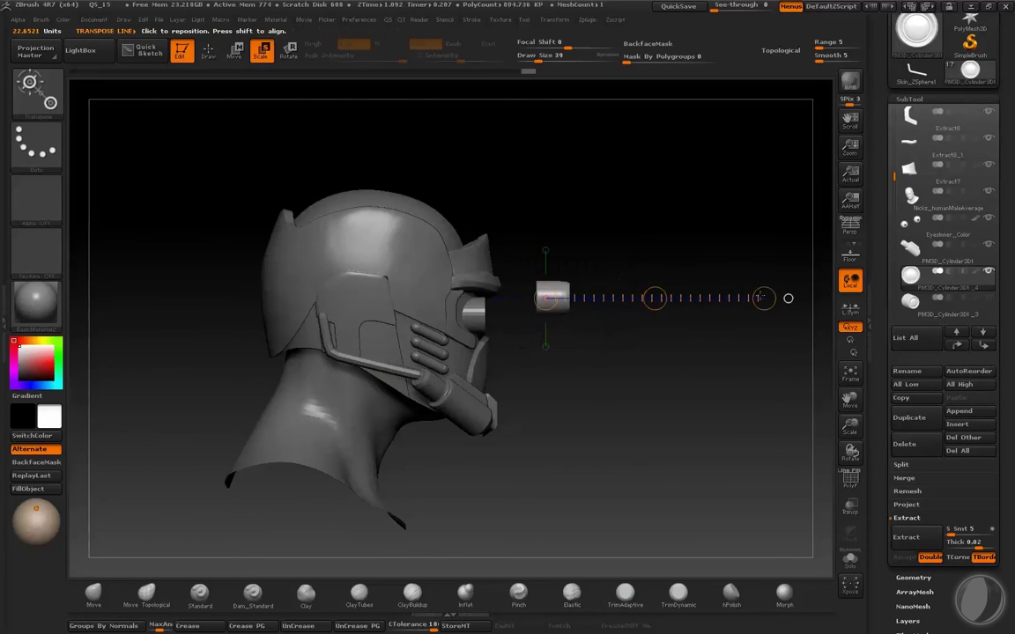
pyautogui.press('w')
pyautogui.moveTo(654, 298); pyautogui.dragTo(599, 315)
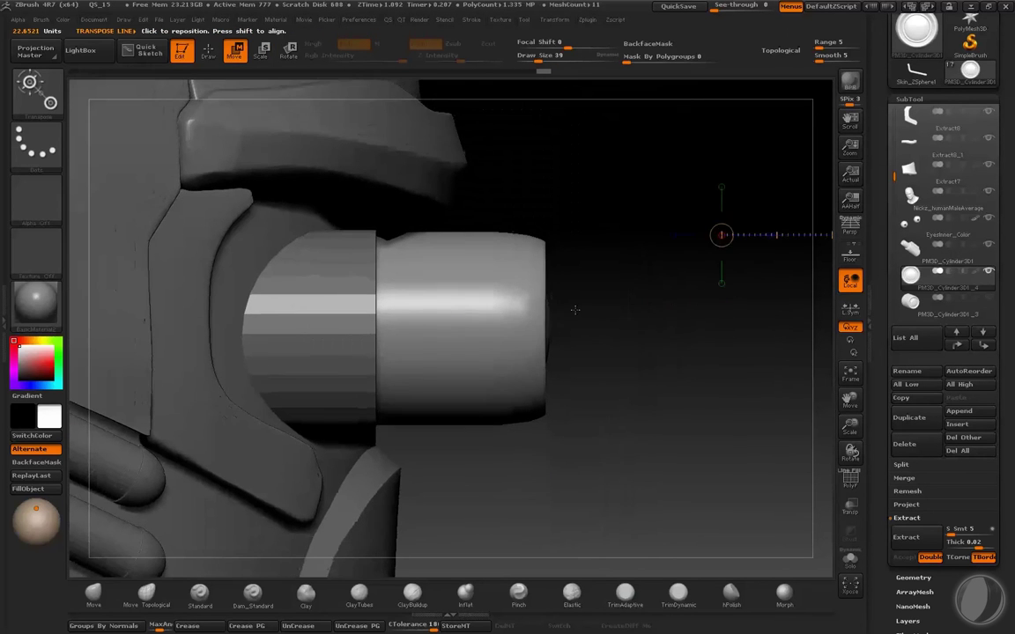
pyautogui.moveTo(471, 327); pyautogui.dragTo(714, 323)
pyautogui.press('e')
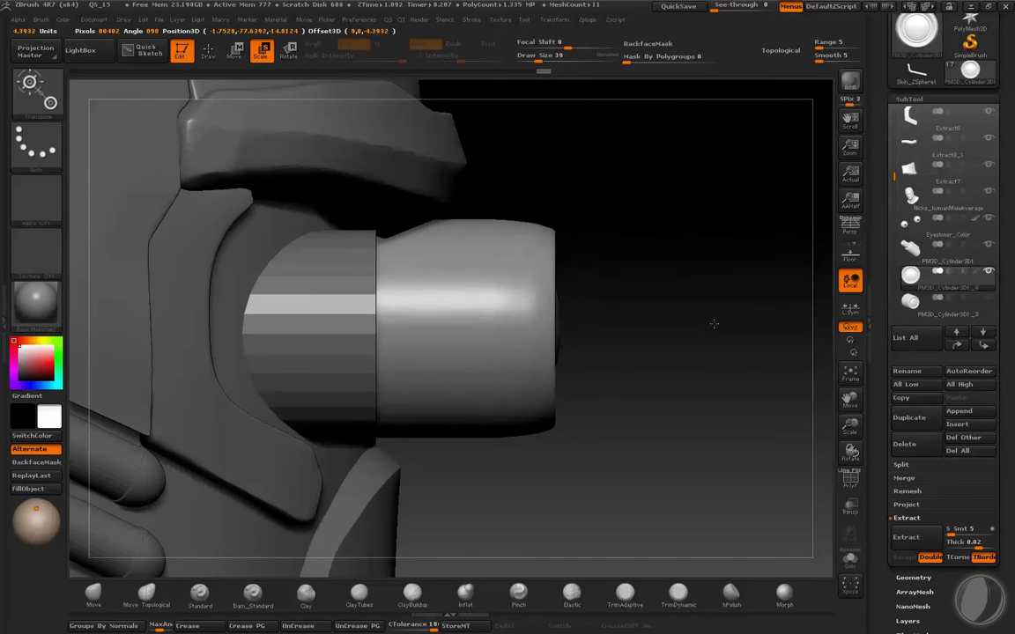
pyautogui.press('w')
pyautogui.moveTo(591, 329); pyautogui.dragTo(641, 334)
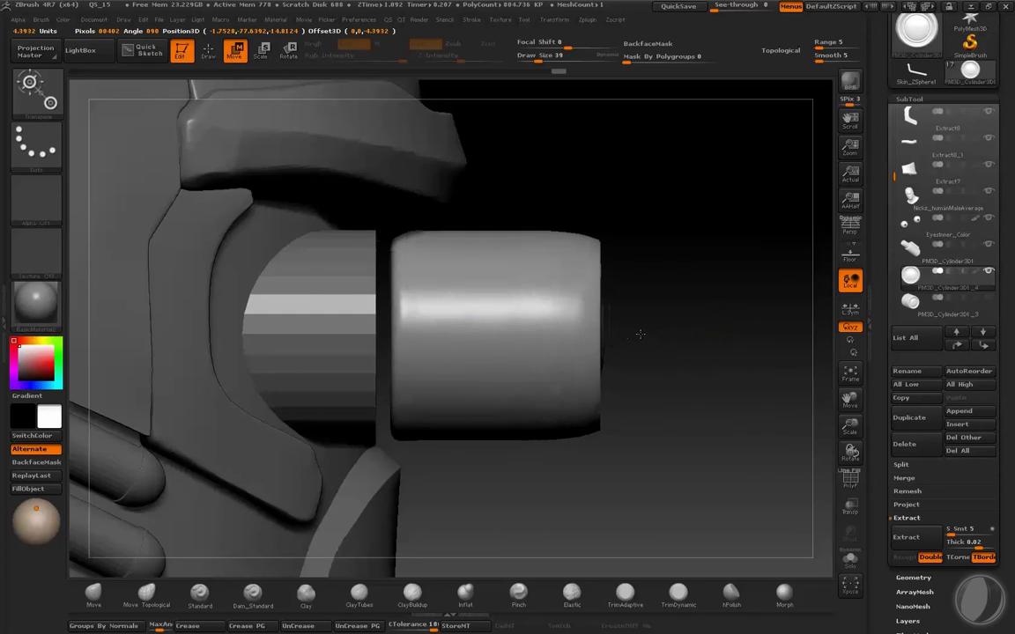
pyautogui.moveTo(394, 329); pyautogui.dragTo(725, 329)
pyautogui.press('e')
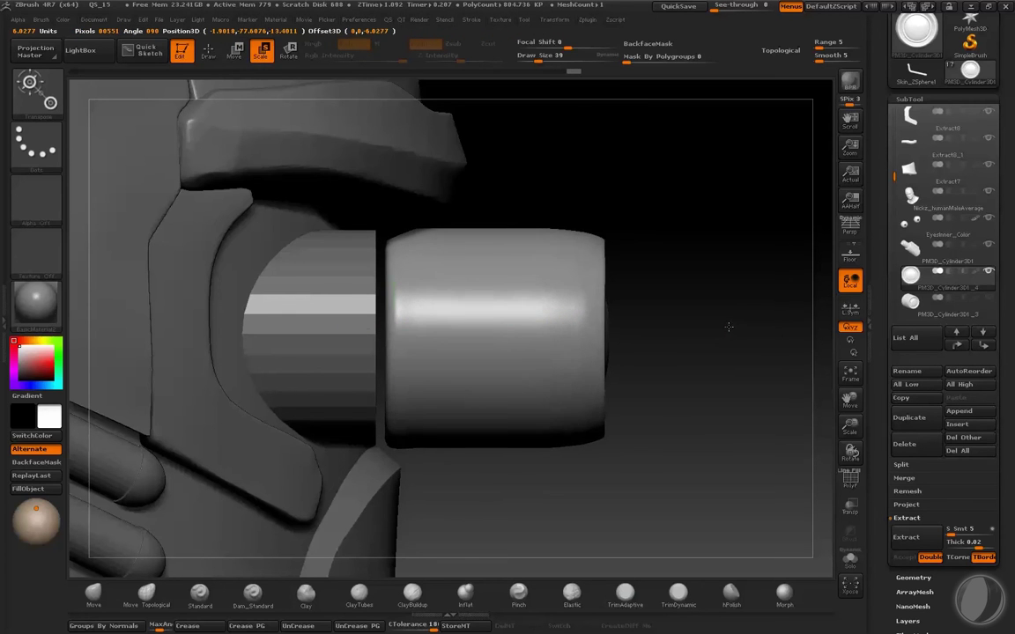
pyautogui.moveTo(653, 300); pyautogui.dragTo(669, 385)
pyautogui.press('q')
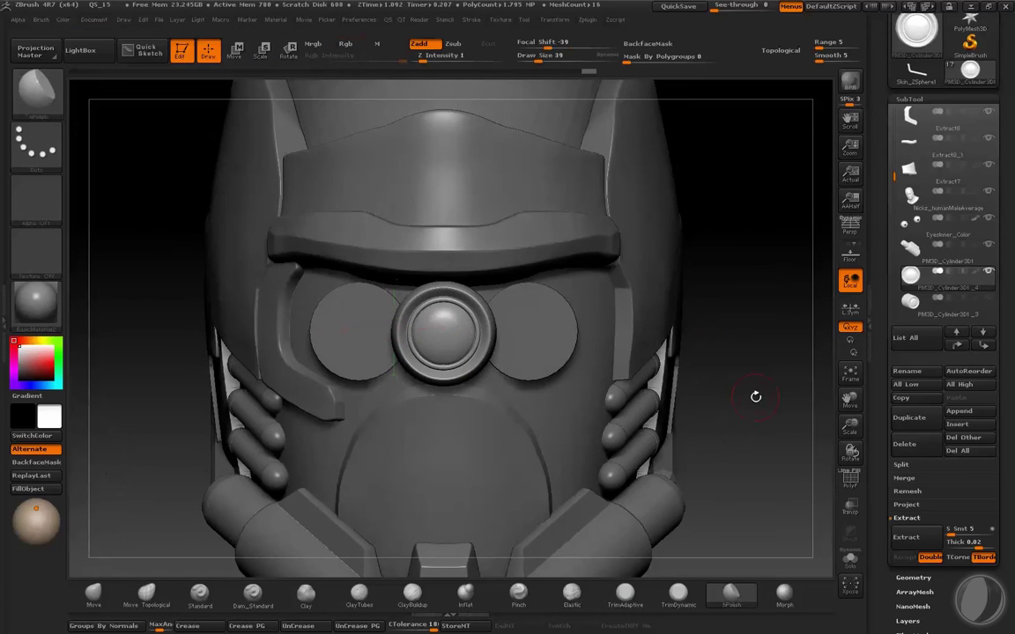
# - Move the lens over the left eye disc and seat it into the socket
pyautogui.moveTo(754, 397); pyautogui.dragTo(763, 371)
pyautogui.press('w')
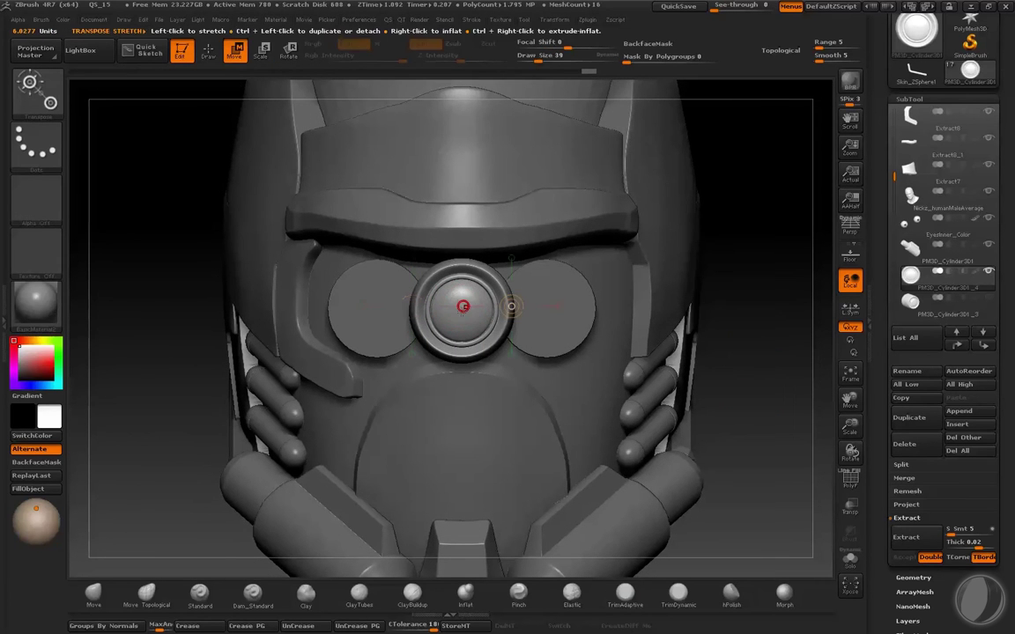
pyautogui.moveTo(462, 313); pyautogui.dragTo(800, 312)
pyautogui.moveTo(631, 313); pyautogui.dragTo(544, 310)
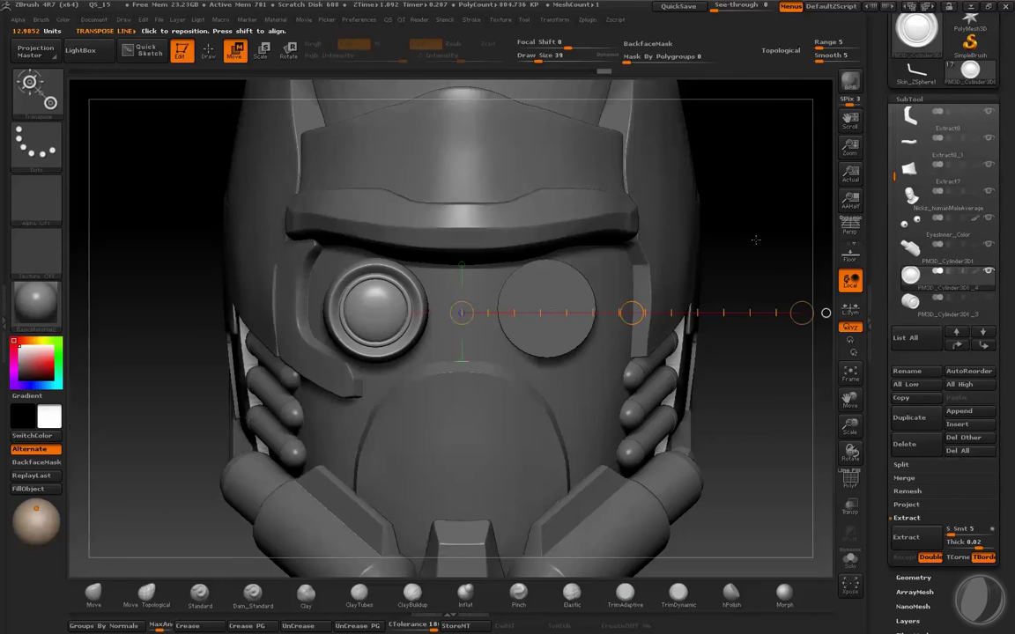
pyautogui.moveTo(754, 239)
pyautogui.keyDown('shift'); pyautogui.mouseDown()
pyautogui.moveTo(614, 310)
pyautogui.moveTo(720, 310)
pyautogui.moveTo(526, 315)
pyautogui.mouseUp(); pyautogui.keyUp('shift')
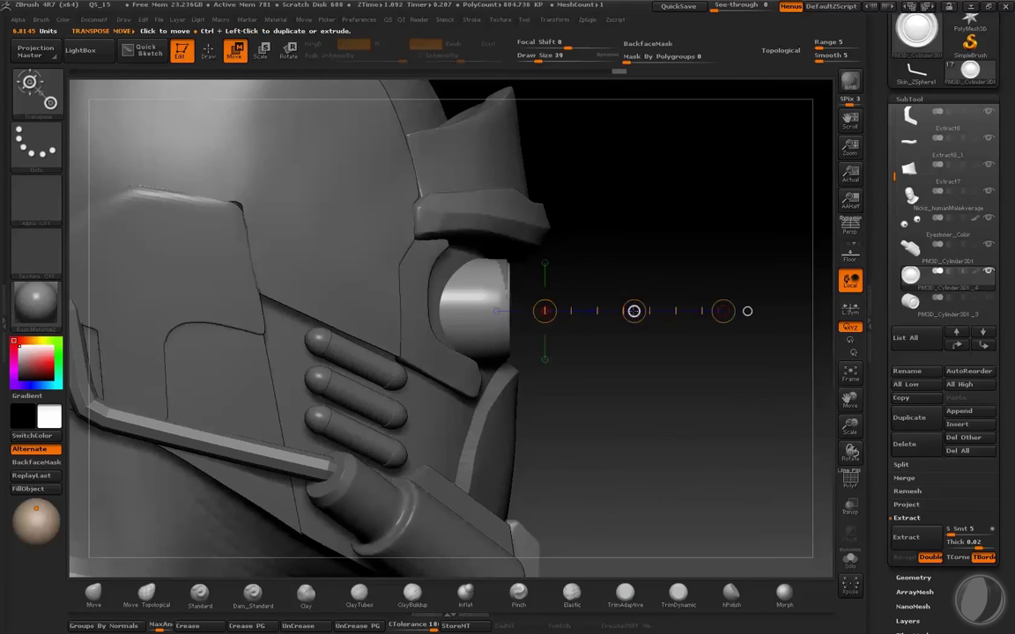
pyautogui.moveTo(634, 311)
pyautogui.mouseDown()
pyautogui.moveTo(555, 301)
pyautogui.moveTo(365, 421)
pyautogui.moveTo(507, 277)
pyautogui.mouseUp()
pyautogui.press('q')
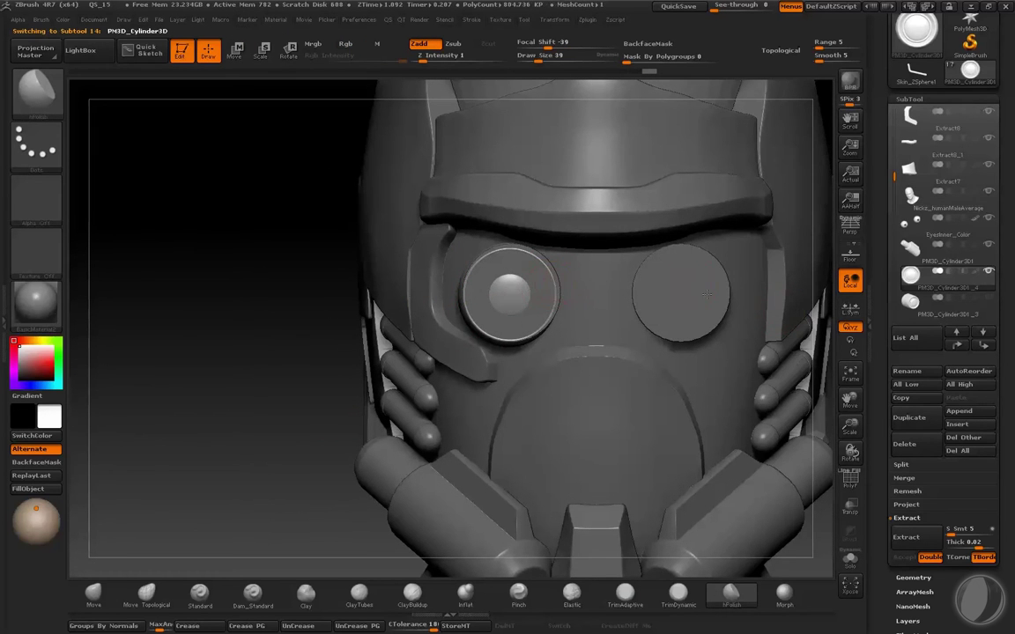
# - Mirror the lens subtool to the other eye and subdivide it with Ctrl+D
pyautogui.keyDown('alt'); pyautogui.click(707, 294); pyautogui.keyUp('alt')
pyautogui.click(993, 262)
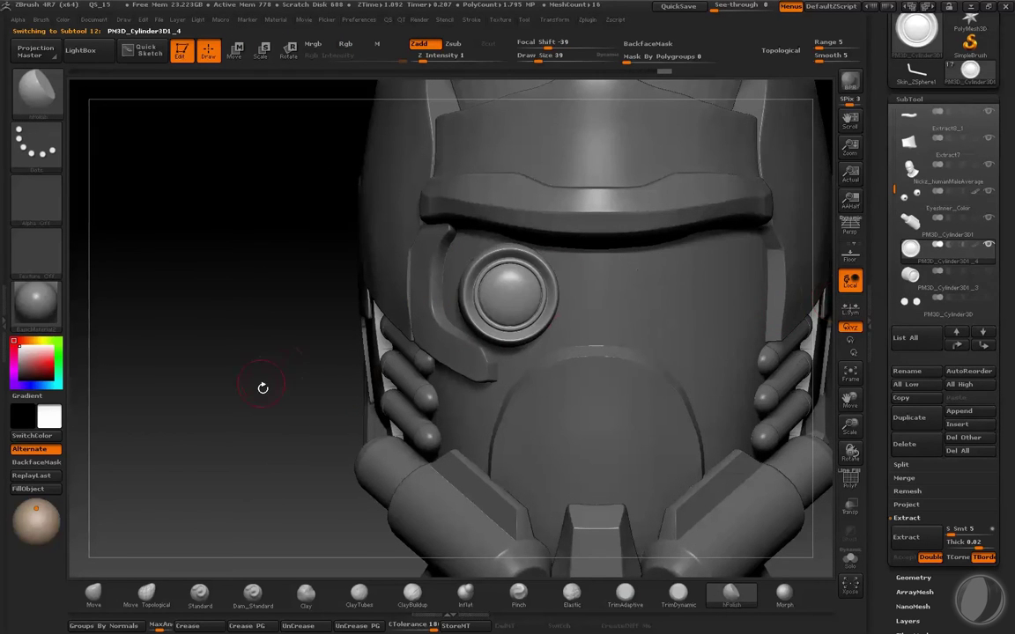
pyautogui.moveTo(263, 388); pyautogui.dragTo(607, 329)
pyautogui.moveTo(721, 333)
pyautogui.keyDown('shift'); pyautogui.mouseDown()
pyautogui.moveTo(663, 344)
pyautogui.moveTo(812, 294)
pyautogui.mouseUp(); pyautogui.keyUp('shift')
pyautogui.press('g')
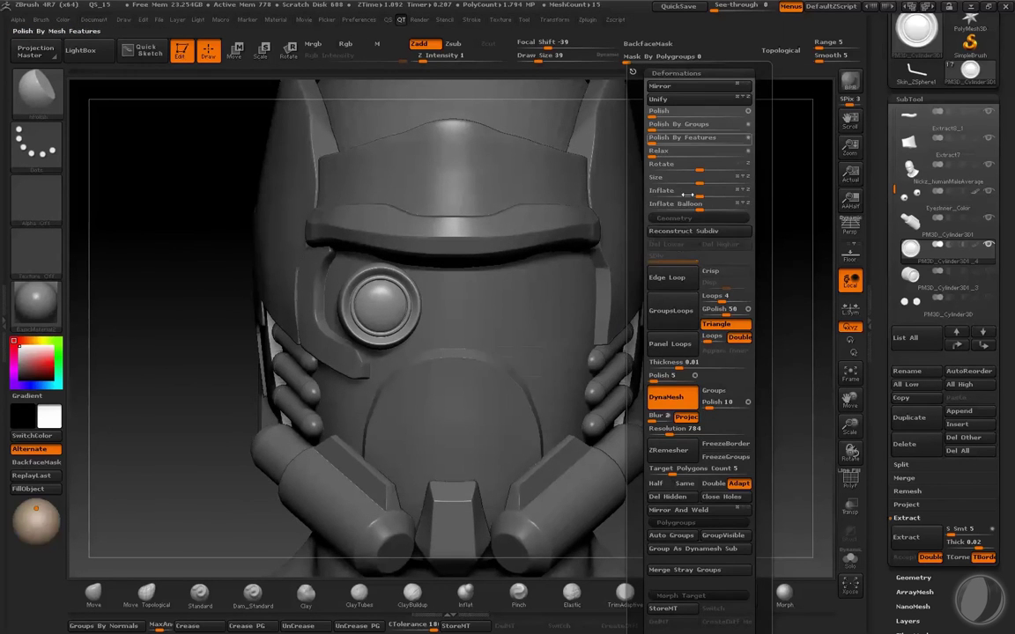
pyautogui.hotkey('ctrl', 'd')
pyautogui.moveTo(703, 288)
pyautogui.mouseDown()
pyautogui.moveTo(678, 353)
pyautogui.moveTo(727, 397)
pyautogui.mouseUp()
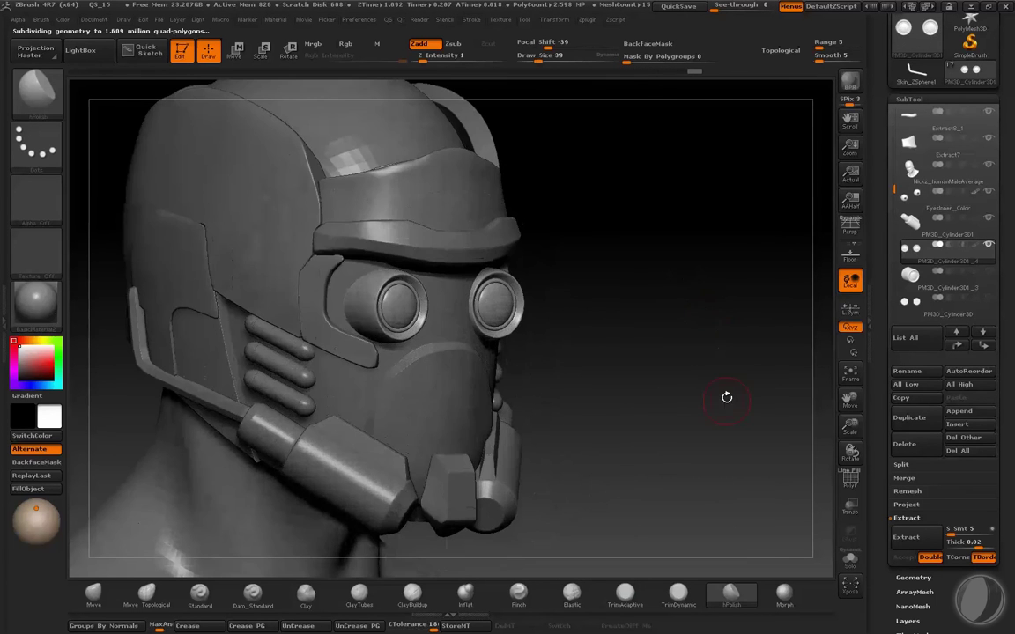
# - Save the tool over the existing Star Lord Mask.ZTL file
pyautogui.moveTo(1013, 32); pyautogui.dragTo(1013, 152)
pyautogui.click(952, 41)
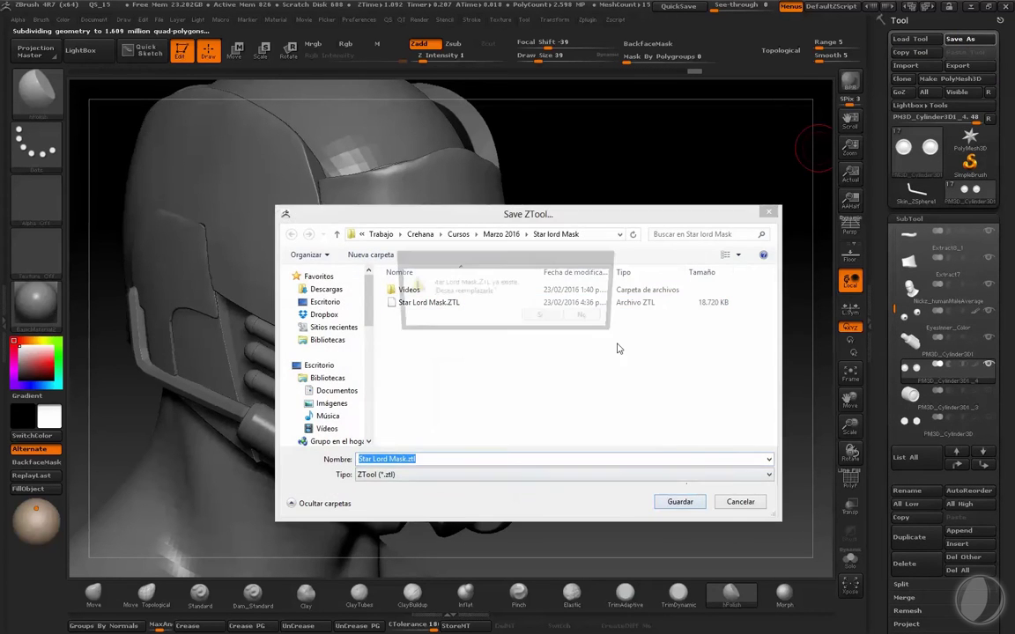
pyautogui.doubleClick(414, 301)
pyautogui.click(546, 317)
pyautogui.click(892, 625)
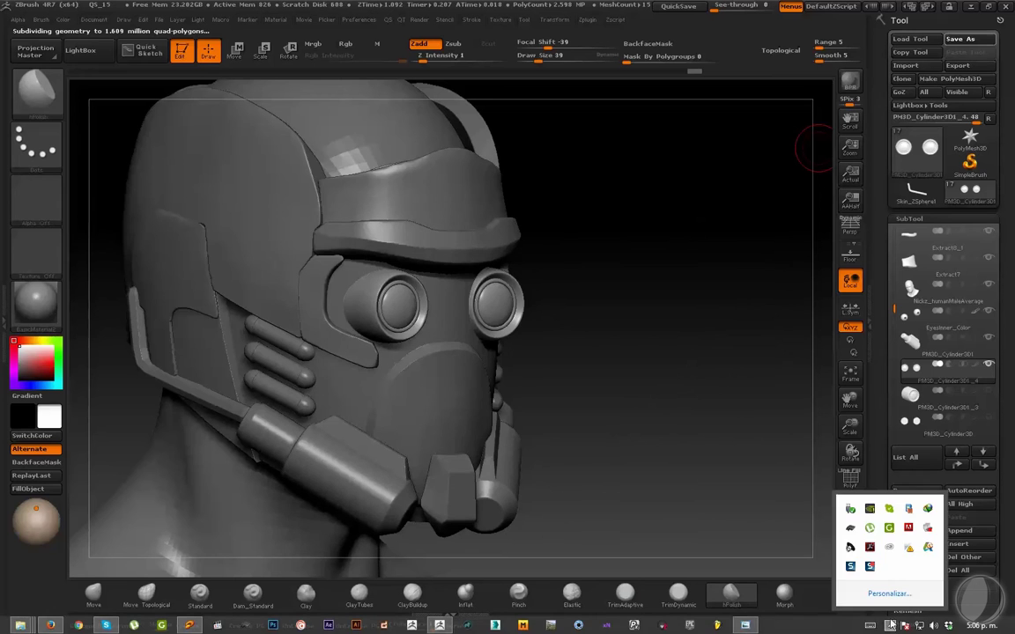
pyautogui.moveTo(720, 300)
pyautogui.mouseDown()
pyautogui.moveTo(720, 267)
pyautogui.moveTo(698, 309)
pyautogui.mouseUp()
pyautogui.keyDown('alt'); pyautogui.click(721, 267); pyautogui.keyUp('alt')
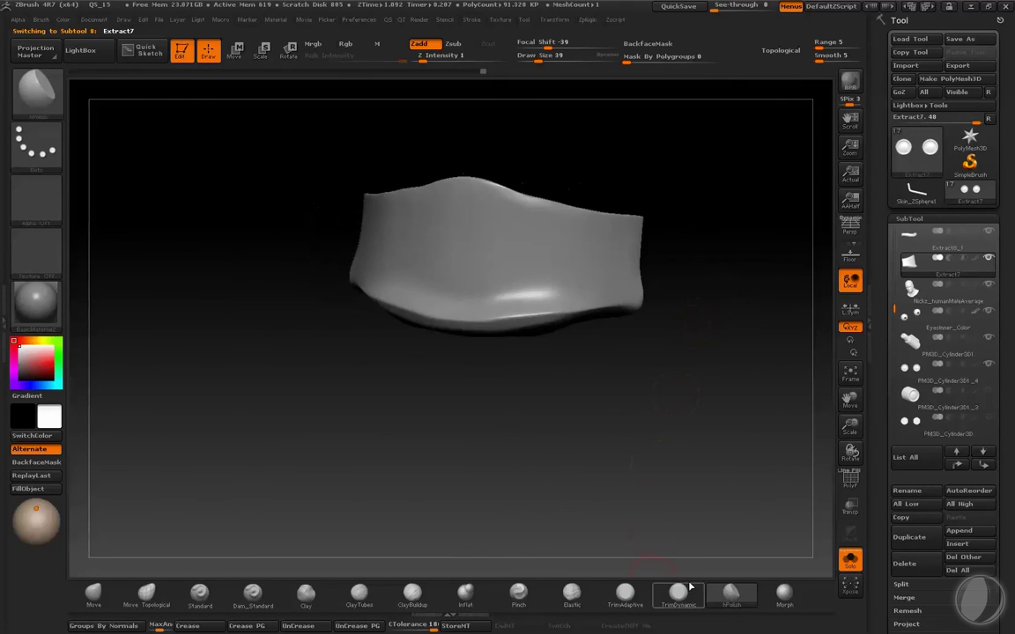
pyautogui.moveTo(627, 528); pyautogui.dragTo(700, 468)
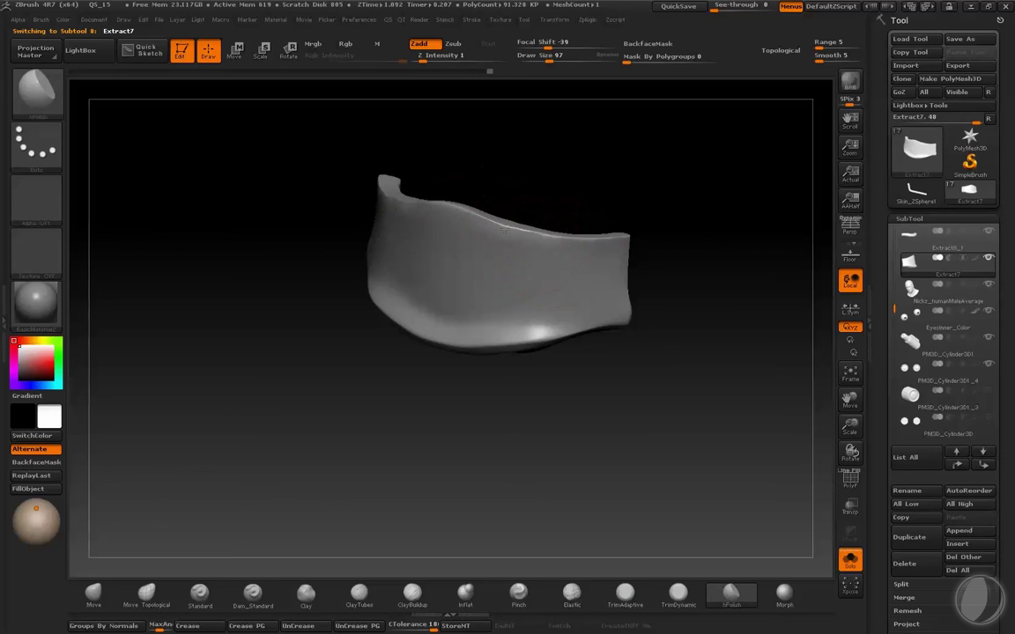
pyautogui.moveTo(508, 229)
pyautogui.mouseDown()
pyautogui.moveTo(584, 170)
pyautogui.moveTo(540, 234)
pyautogui.moveTo(555, 239)
pyautogui.mouseUp()
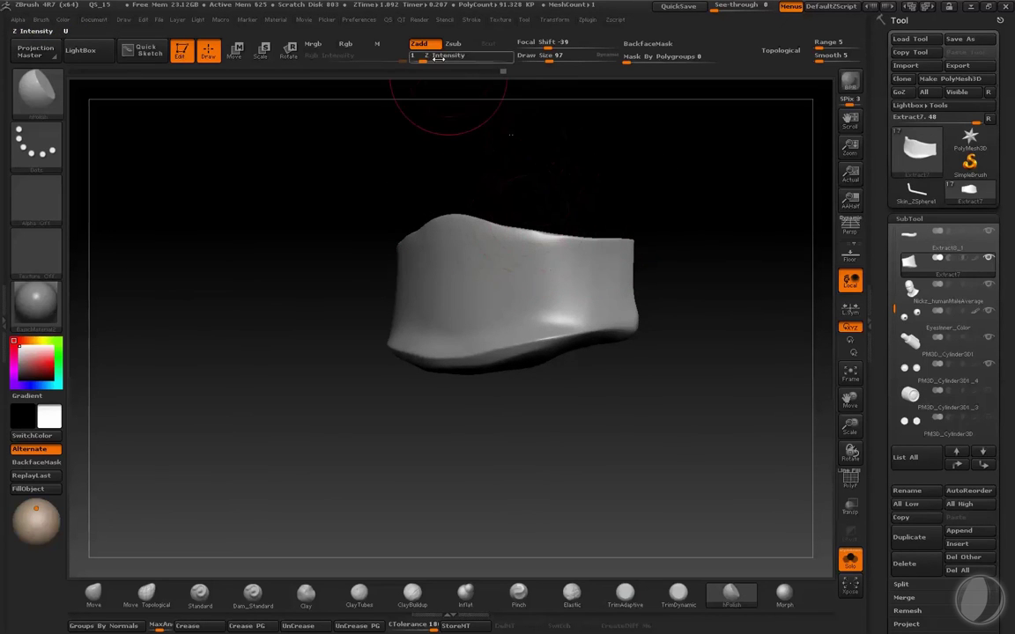
pyautogui.moveTo(421, 55); pyautogui.dragTo(447, 54)
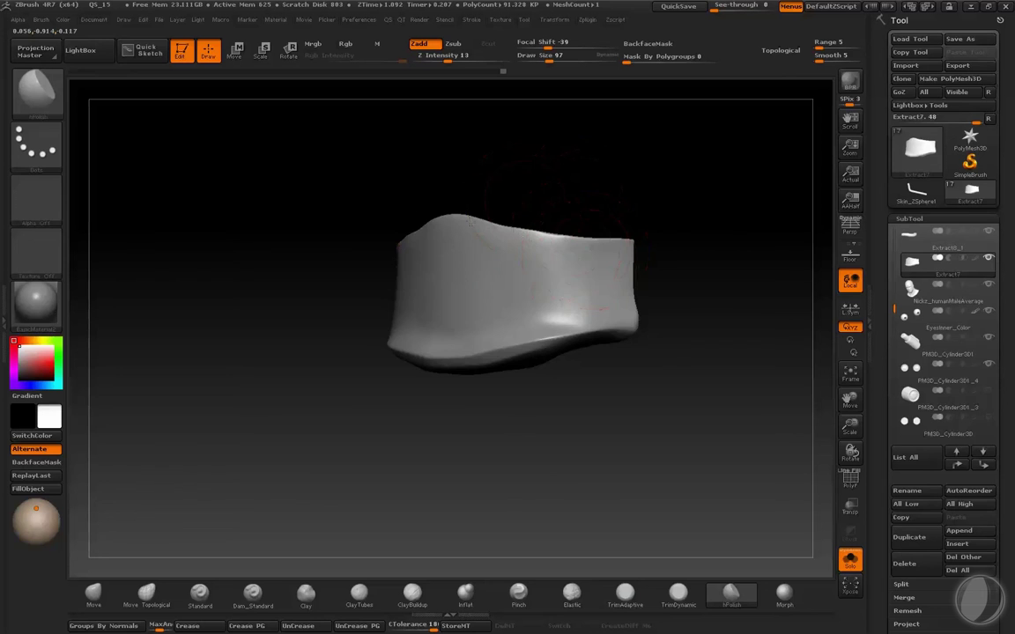
pyautogui.moveTo(642, 173); pyautogui.dragTo(636, 297)
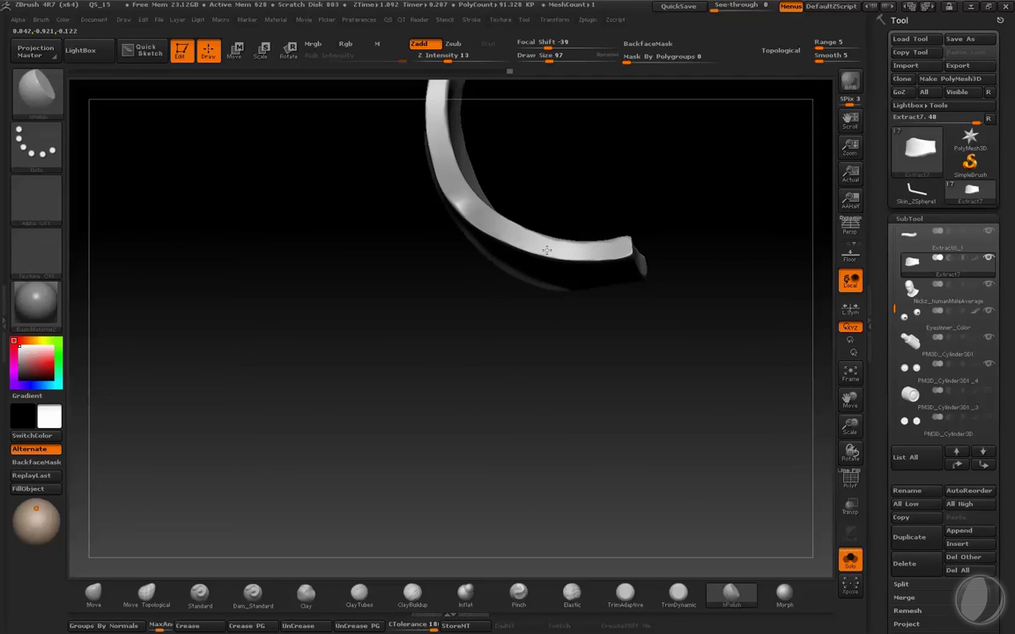
pyautogui.moveTo(656, 119)
pyautogui.mouseDown()
pyautogui.moveTo(712, 194)
pyautogui.moveTo(664, 174)
pyautogui.moveTo(555, 193)
pyautogui.mouseUp()
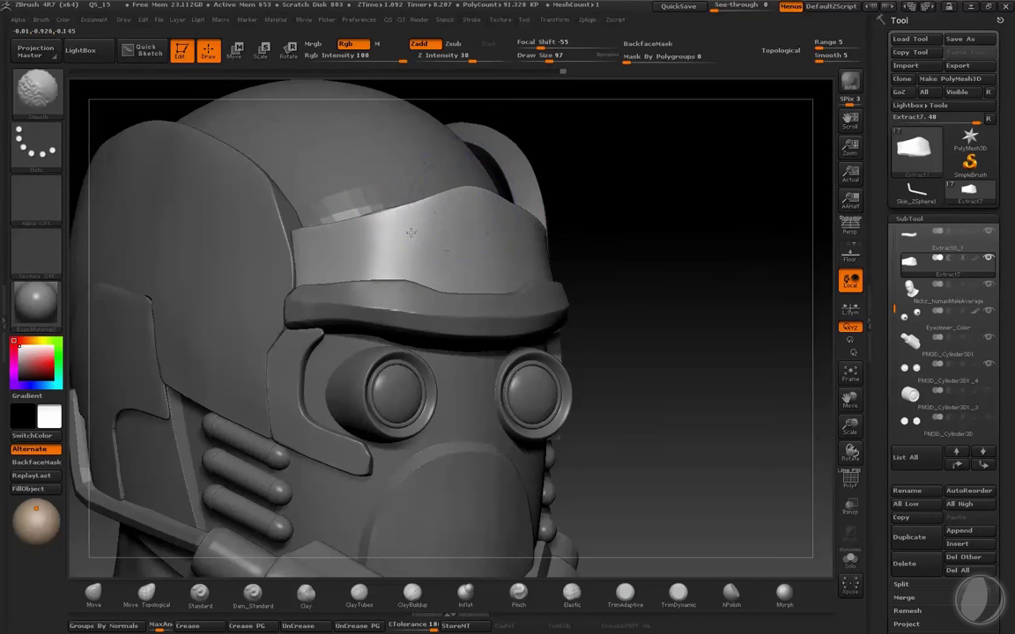
pyautogui.click(850, 559)
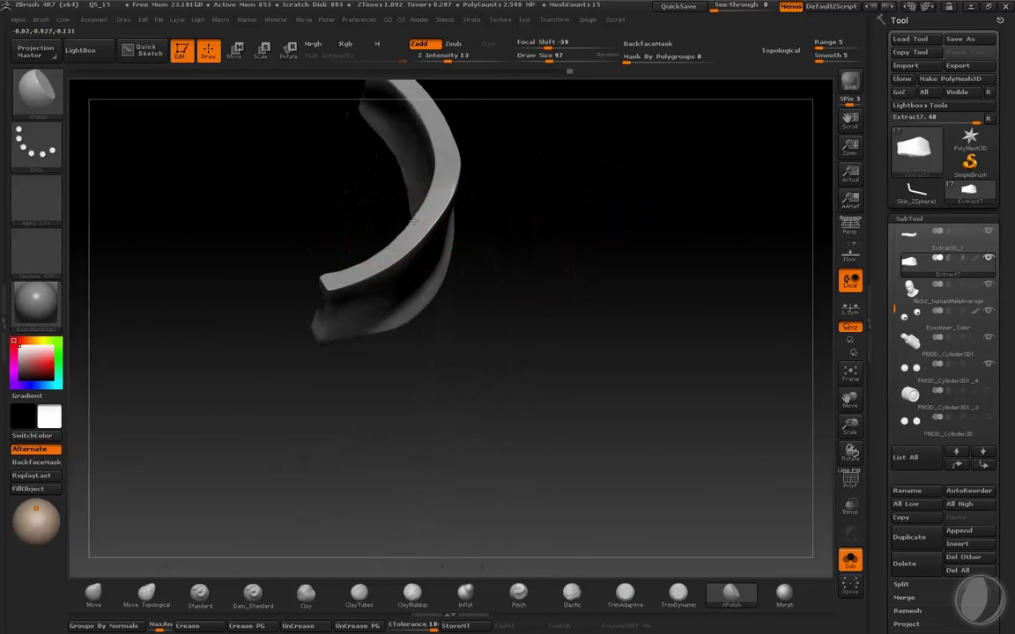
pyautogui.moveTo(515, 288)
pyautogui.mouseDown()
pyautogui.moveTo(584, 218)
pyautogui.moveTo(494, 245)
pyautogui.moveTo(507, 265)
pyautogui.moveTo(512, 153)
pyautogui.moveTo(563, 176)
pyautogui.mouseUp()
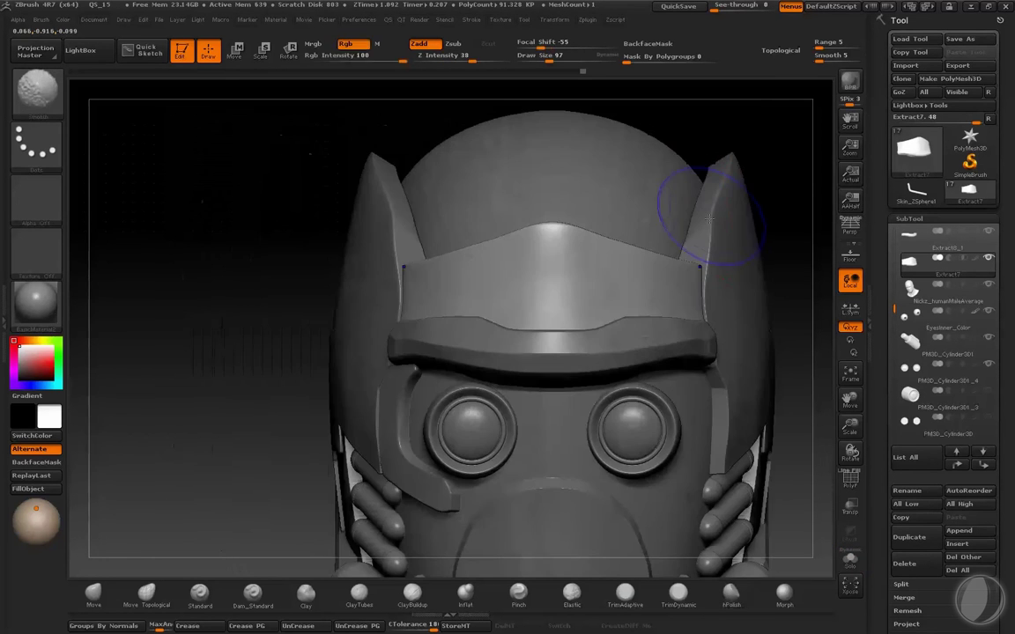
pyautogui.moveTo(772, 199); pyautogui.dragTo(546, 211)
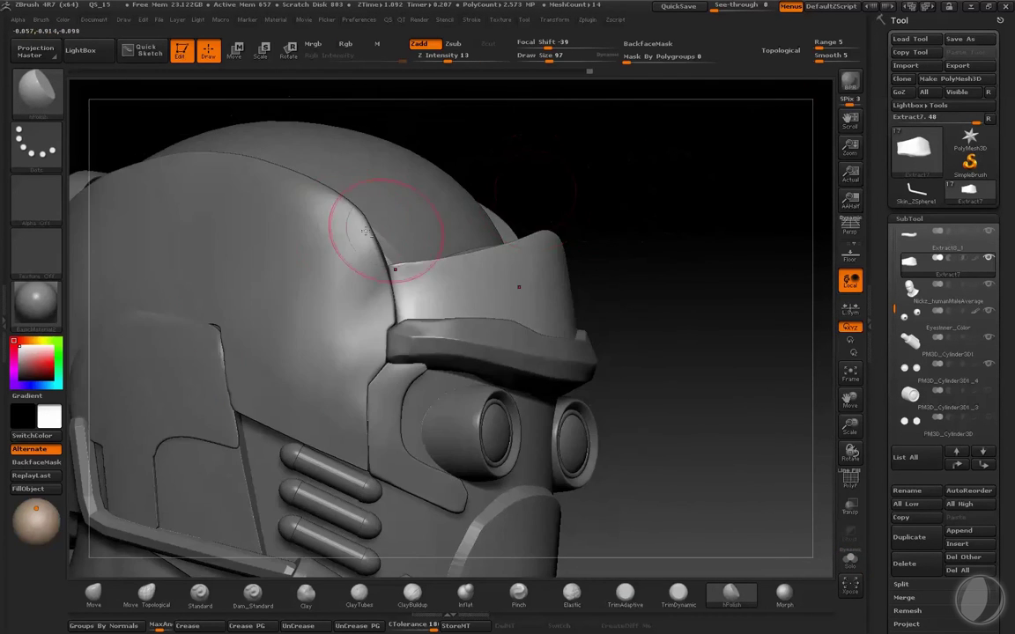
# - Select the Extract2 upper shell and polish it smooth with hPolish
pyautogui.keyDown('alt'); pyautogui.click(365, 304); pyautogui.keyUp('alt')
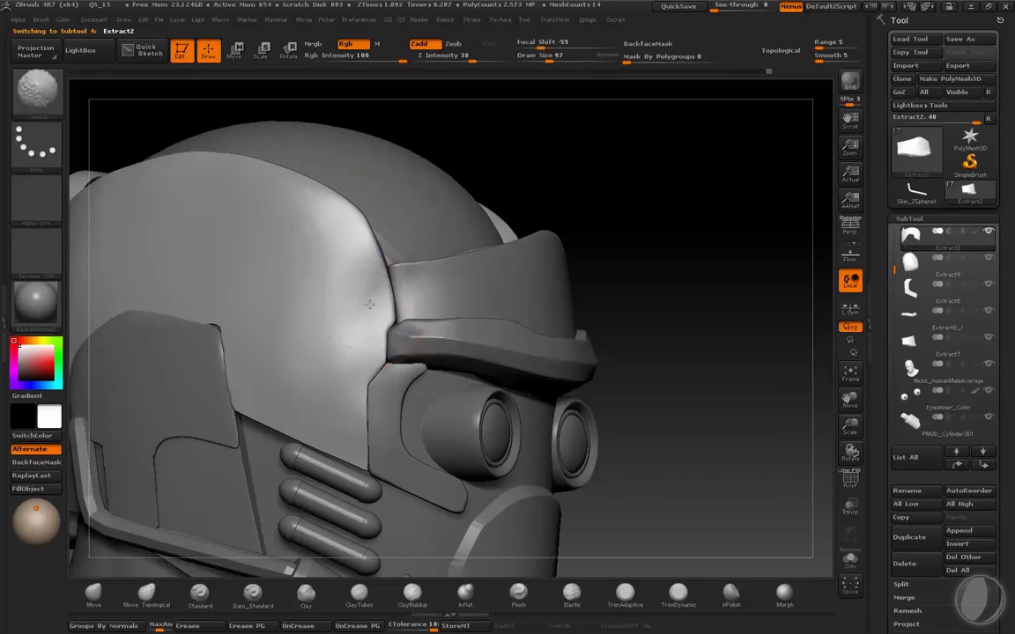
pyautogui.press('b')
pyautogui.press('h')
pyautogui.press('p')
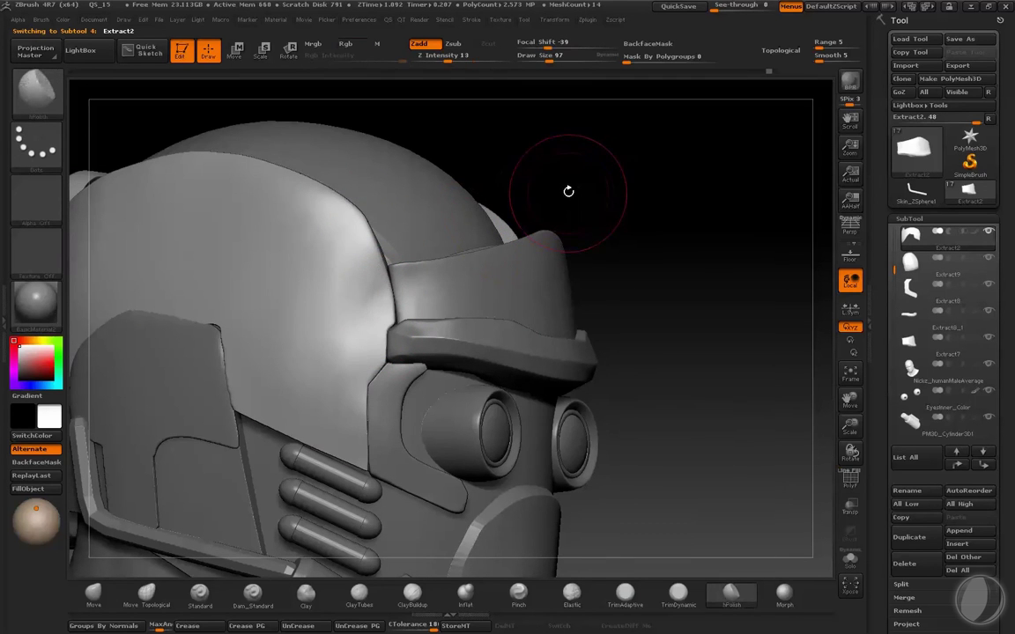
pyautogui.moveTo(369, 294); pyautogui.dragTo(371, 301)
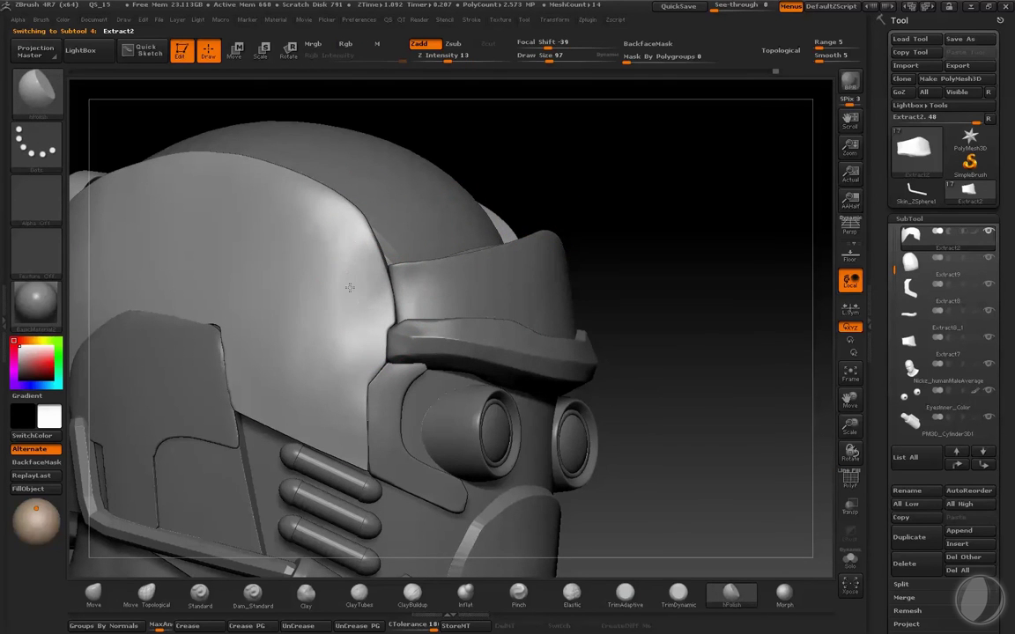
# - Reshape the left ear fin with the Move brush at reduced strength and size 122
pyautogui.press('b')
pyautogui.press('c')
pyautogui.press('b')
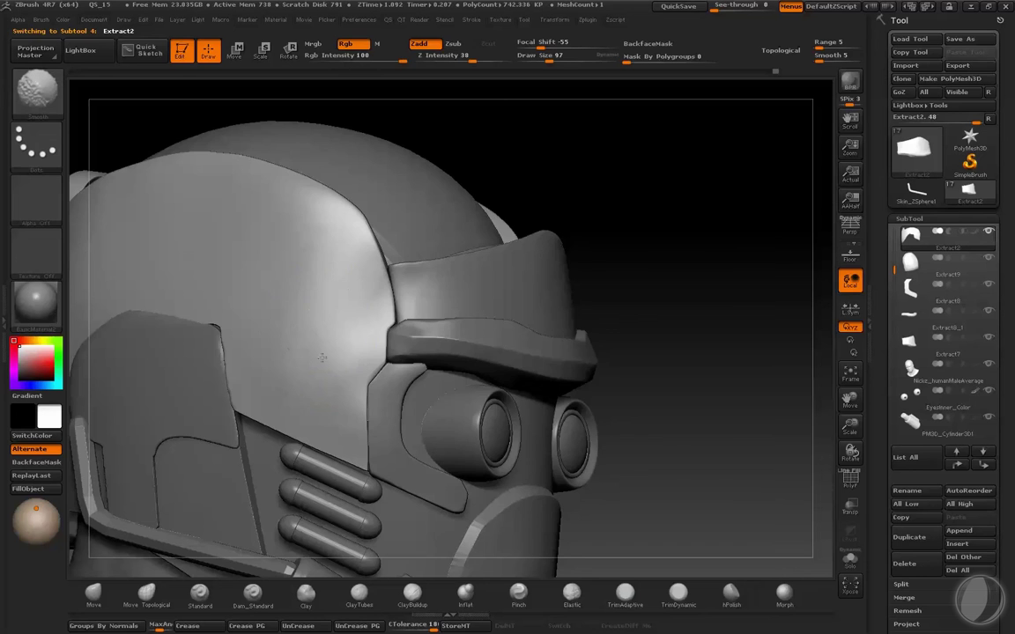
pyautogui.press('b')
pyautogui.press('m')
pyautogui.press('v')
pyautogui.keyDown('shift'); pyautogui.moveTo(584, 163); pyautogui.dragTo(202, 282); pyautogui.keyUp('shift')
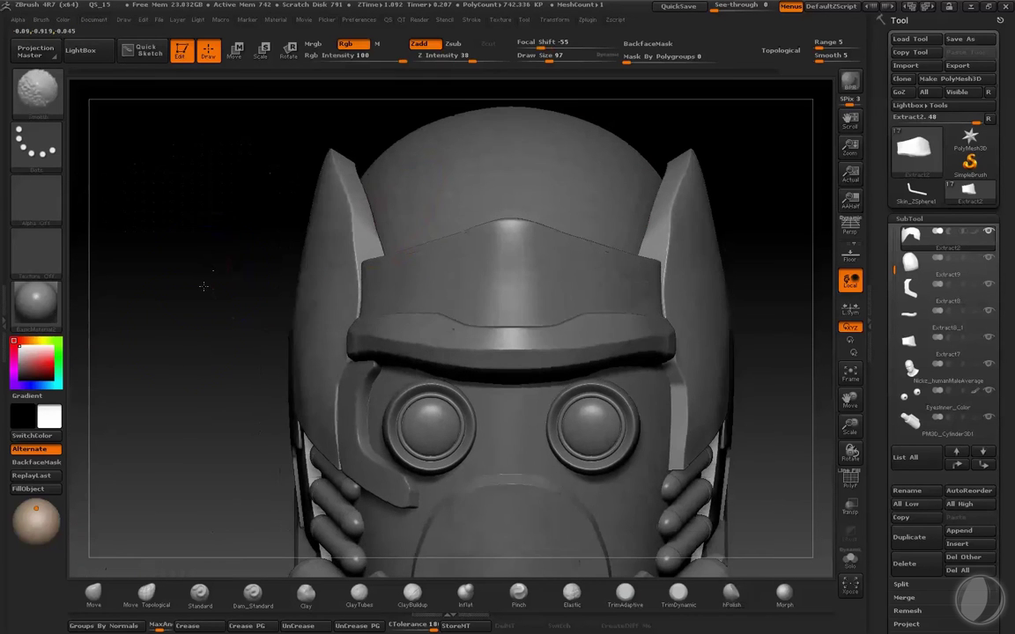
pyautogui.press(']')
pyautogui.press(']')
pyautogui.press(']')
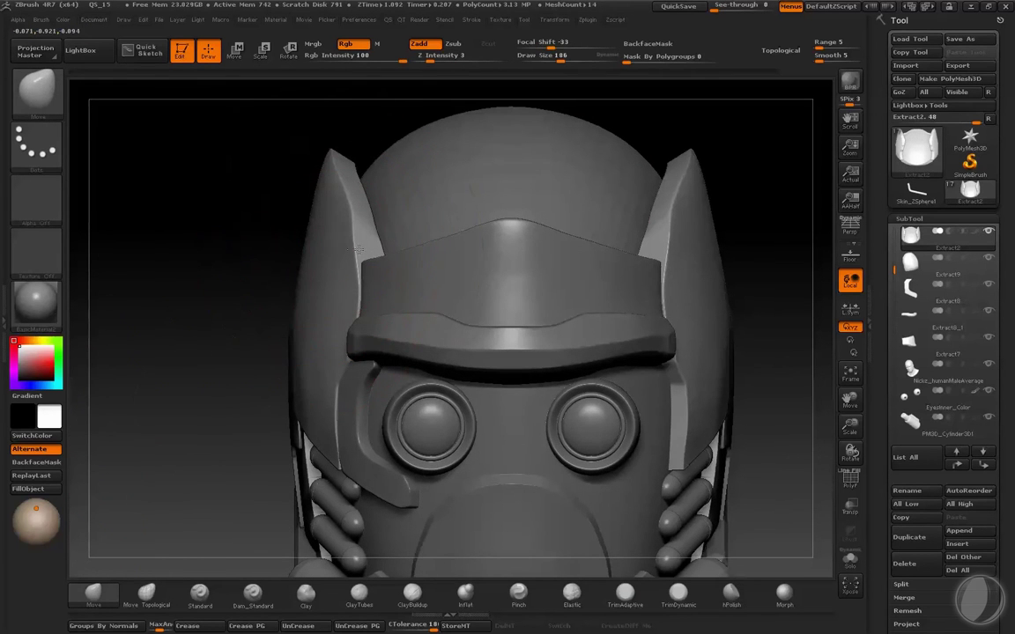
pyautogui.moveTo(476, 56)
pyautogui.mouseDown()
pyautogui.moveTo(462, 56)
pyautogui.moveTo(476, 57)
pyautogui.mouseUp()
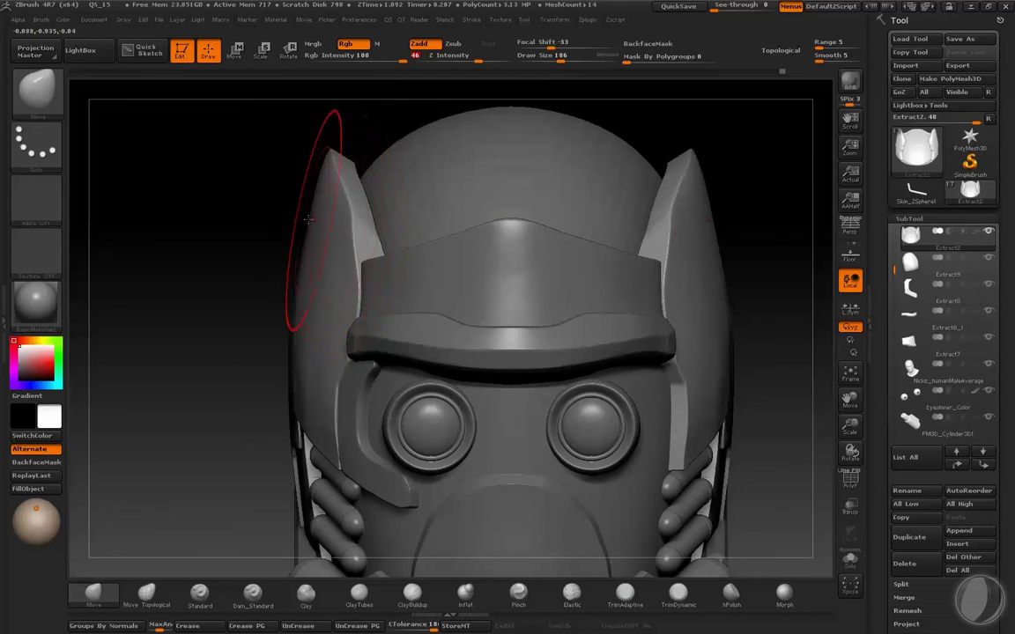
pyautogui.press('[')
pyautogui.press('[')
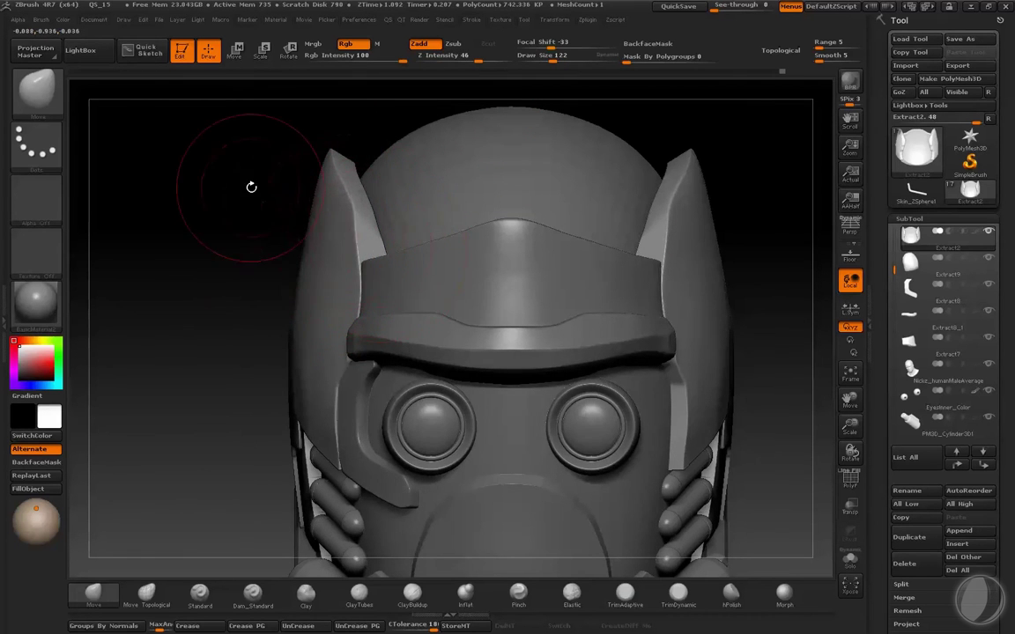
pyautogui.moveTo(250, 186)
pyautogui.mouseDown()
pyautogui.moveTo(231, 233)
pyautogui.moveTo(288, 315)
pyautogui.mouseUp()
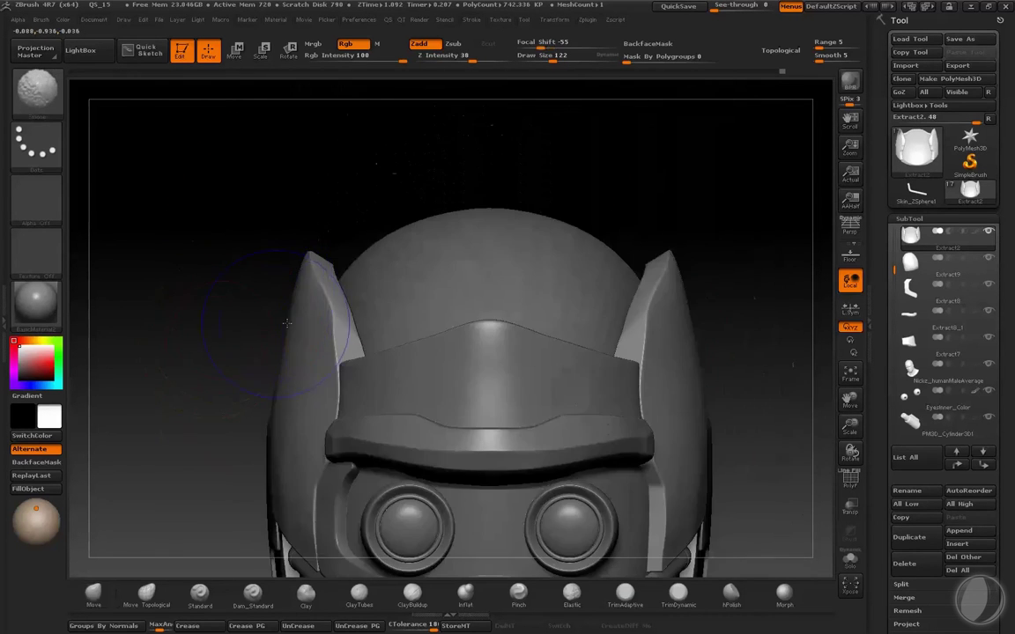
# - Enlarge the Move brush to 145 while checking the fins, then select Extract7 at size 82
pyautogui.press('s')
pyautogui.press('s')
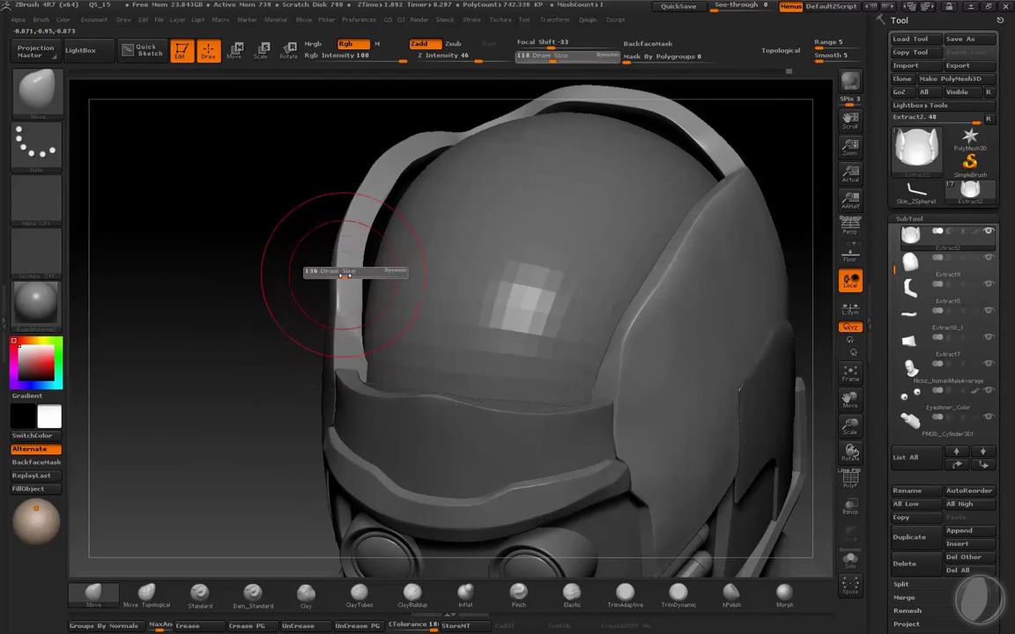
pyautogui.moveTo(335, 272); pyautogui.dragTo(370, 271)
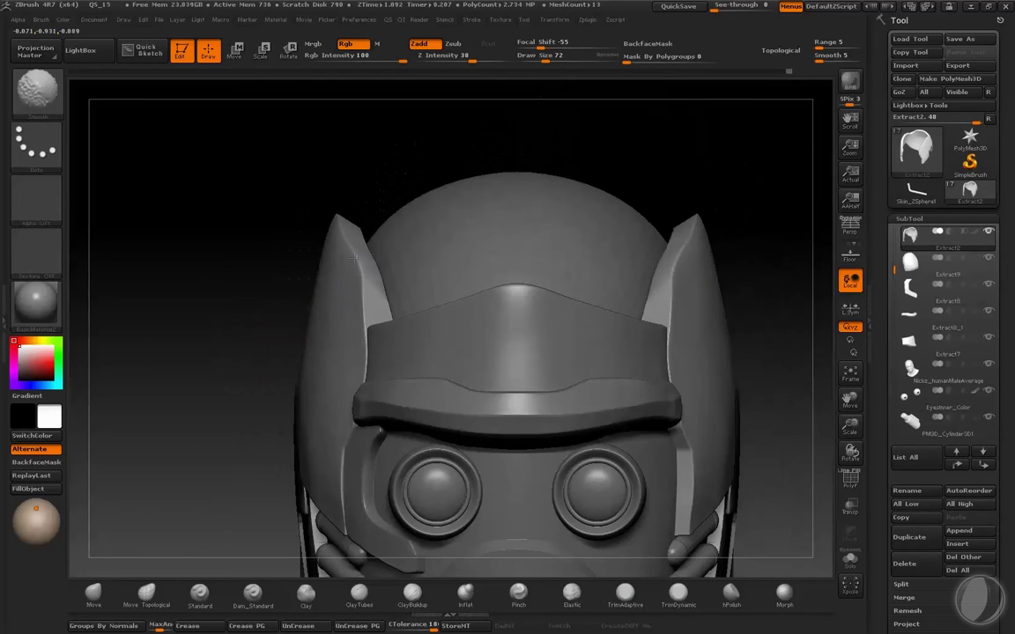
pyautogui.moveTo(269, 225); pyautogui.dragTo(319, 304)
pyautogui.moveTo(322, 357)
pyautogui.mouseDown()
pyautogui.moveTo(669, 219)
pyautogui.moveTo(679, 219)
pyautogui.moveTo(653, 227)
pyautogui.moveTo(691, 250)
pyautogui.moveTo(754, 198)
pyautogui.mouseUp()
pyautogui.press('s')
pyautogui.moveTo(414, 373)
pyautogui.mouseDown()
pyautogui.moveTo(427, 379)
pyautogui.moveTo(419, 362)
pyautogui.moveTo(441, 362)
pyautogui.moveTo(462, 330)
pyautogui.moveTo(323, 226)
pyautogui.moveTo(431, 299)
pyautogui.moveTo(693, 286)
pyautogui.moveTo(666, 315)
pyautogui.mouseUp()
pyautogui.press('s')
pyautogui.keyDown('alt'); pyautogui.click(435, 301); pyautogui.keyUp('alt')
pyautogui.press('s')
pyautogui.press('[')
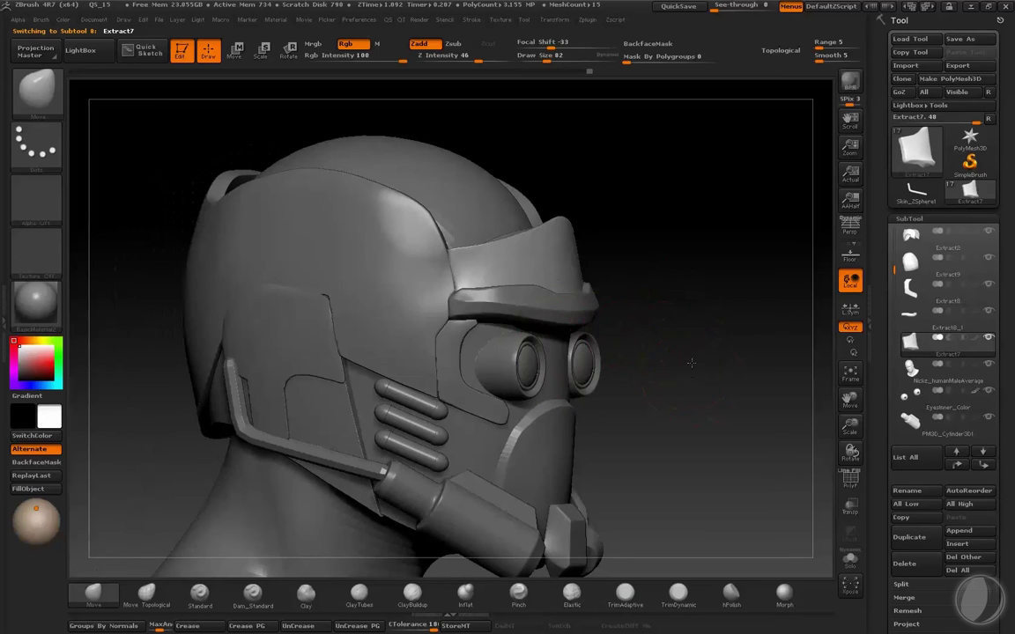
pyautogui.press('[')
pyautogui.moveTo(691, 362)
pyautogui.mouseDown()
pyautogui.moveTo(521, 351)
pyautogui.moveTo(568, 344)
pyautogui.mouseUp()
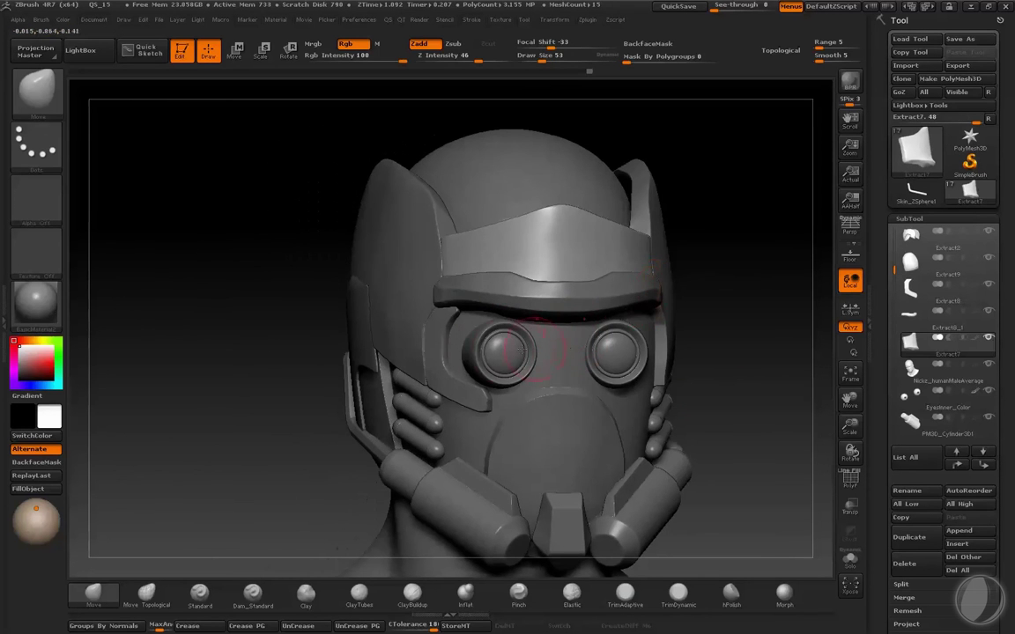
pyautogui.moveTo(689, 334)
pyautogui.mouseDown()
pyautogui.moveTo(713, 333)
pyautogui.moveTo(706, 324)
pyautogui.mouseUp()
pyautogui.keyDown('alt'); pyautogui.click(669, 333); pyautogui.keyUp('alt')
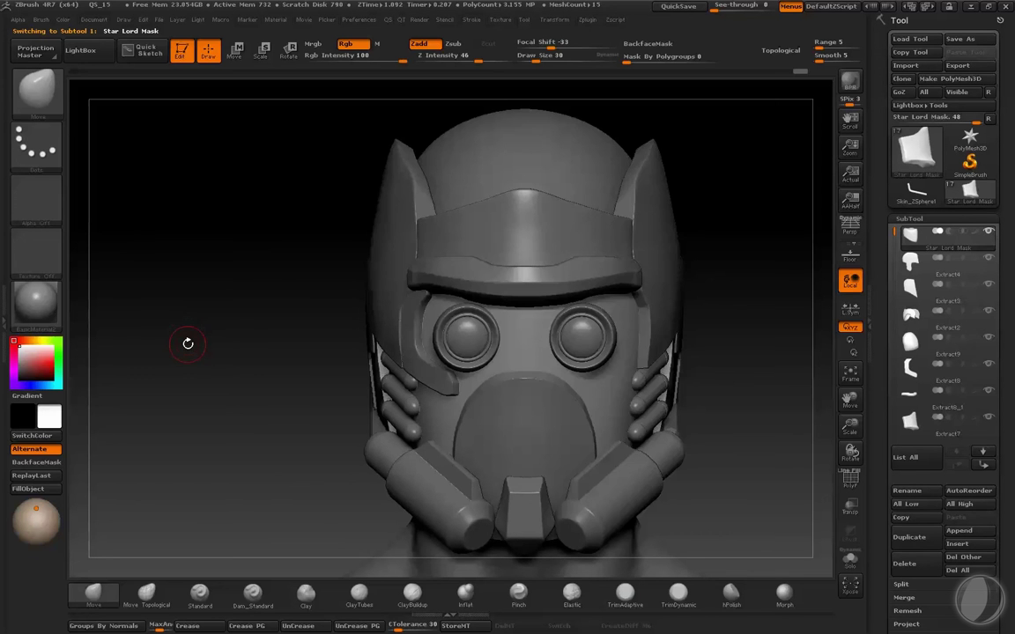
pyautogui.moveTo(741, 286)
pyautogui.mouseDown()
pyautogui.moveTo(747, 267)
pyautogui.moveTo(729, 250)
pyautogui.mouseUp()
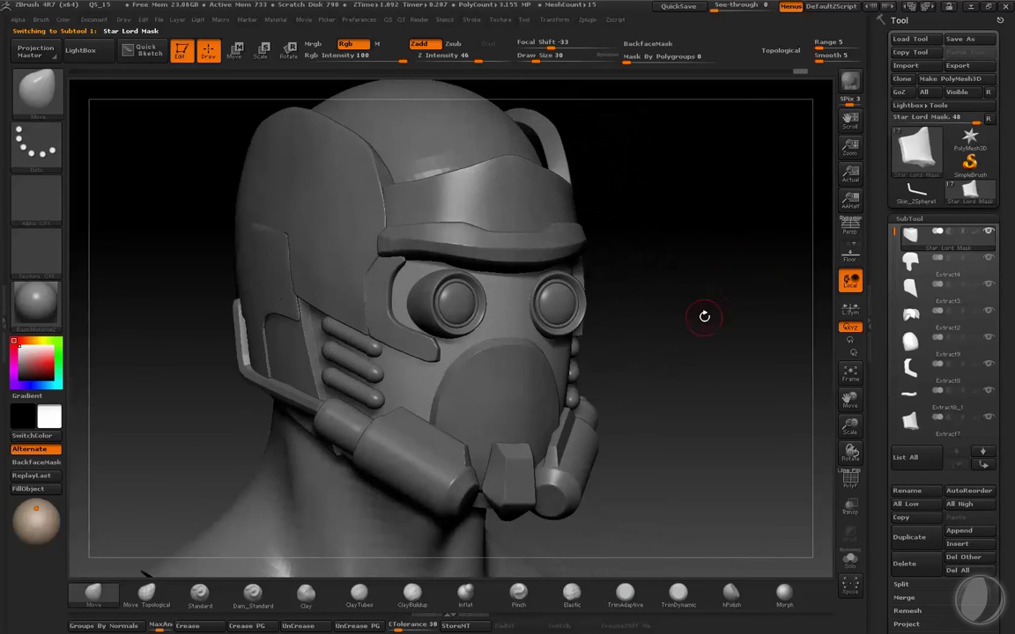
pyautogui.moveTo(702, 313)
pyautogui.mouseDown()
pyautogui.moveTo(738, 314)
pyautogui.moveTo(709, 328)
pyautogui.mouseUp()
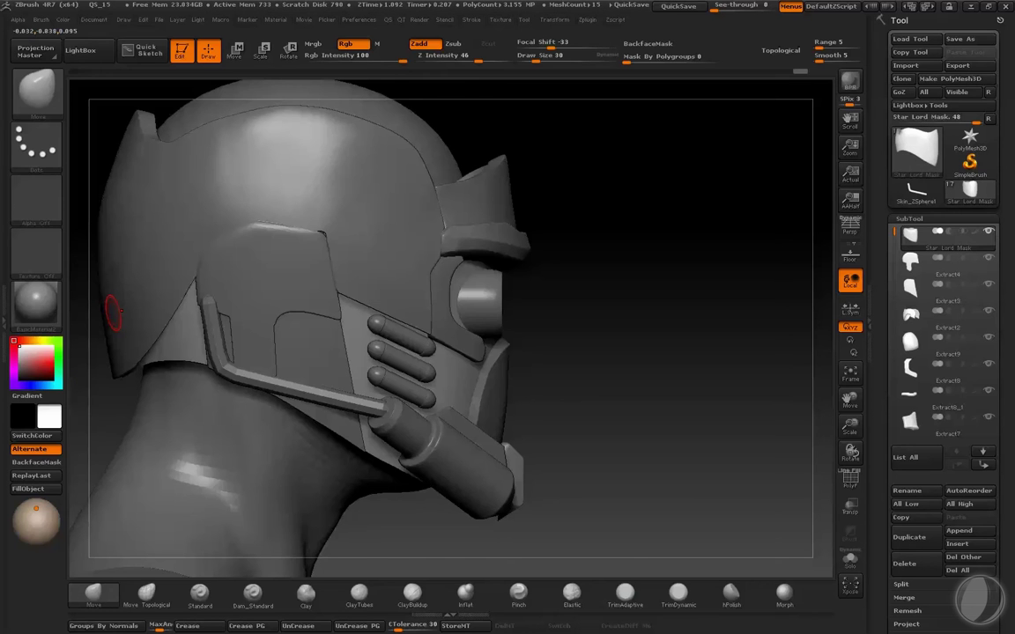
pyautogui.moveTo(499, 251); pyautogui.dragTo(641, 340)
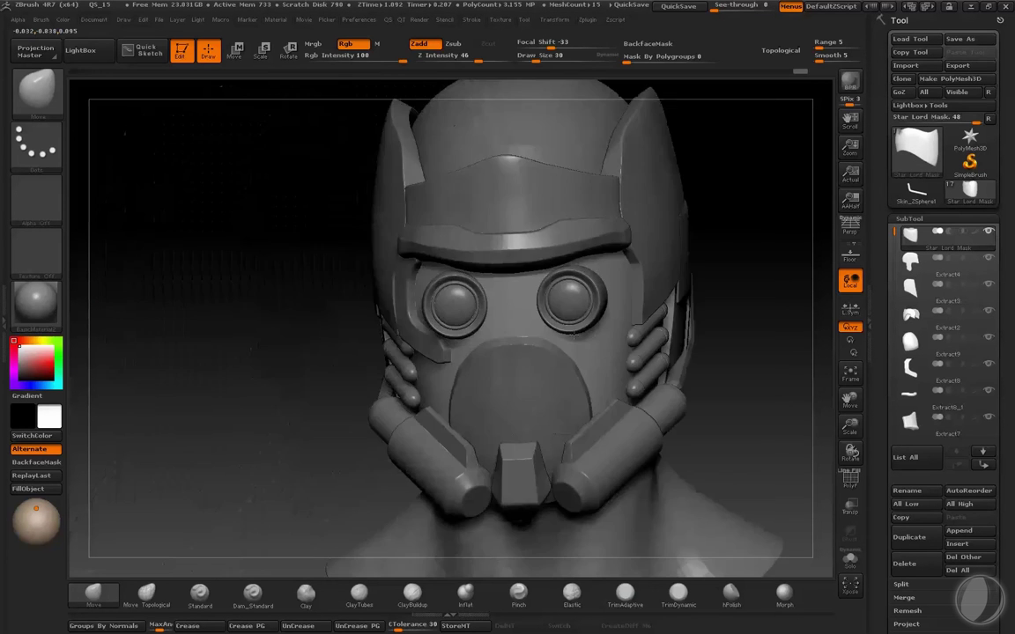
pyautogui.hotkey('ctrl', 'shift', 's')
pyautogui.moveTo(714, 294)
pyautogui.mouseDown()
pyautogui.moveTo(739, 302)
pyautogui.moveTo(723, 321)
pyautogui.moveTo(753, 342)
pyautogui.mouseUp()
pyautogui.hotkey('ctrl', 'shift', 's')
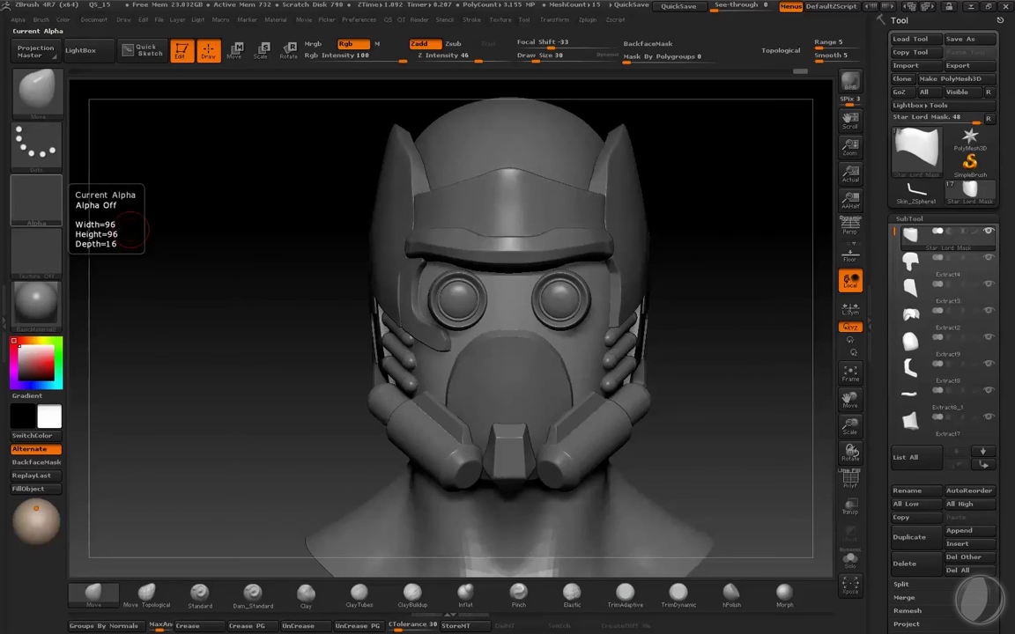
pyautogui.hotkey('alt', 'Tab')
pyautogui.moveTo(86, 101); pyautogui.dragTo(648, 32)
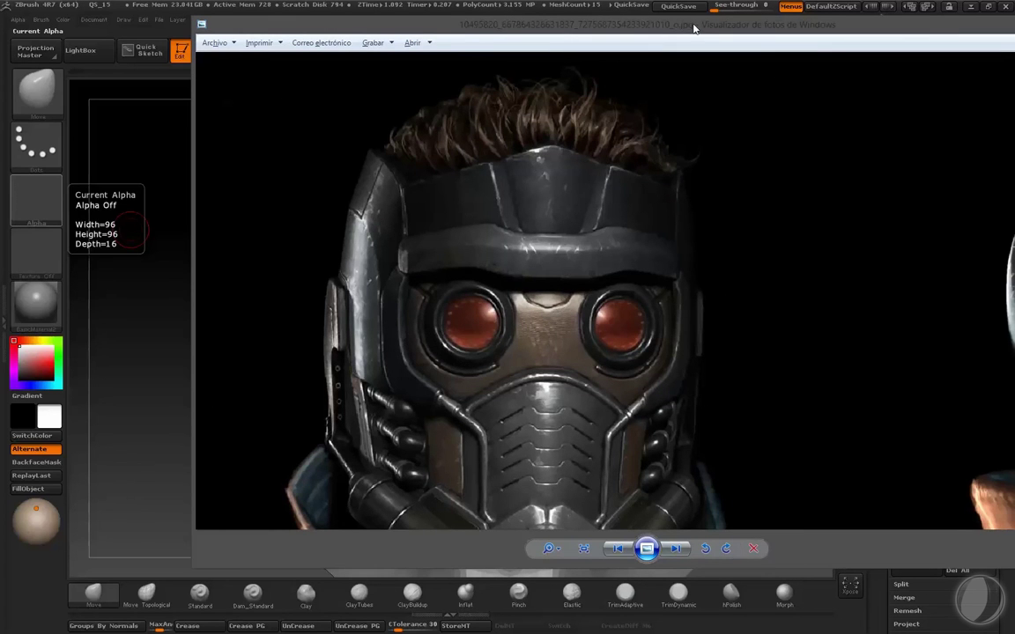
pyautogui.hotkey('alt', 'Tab')
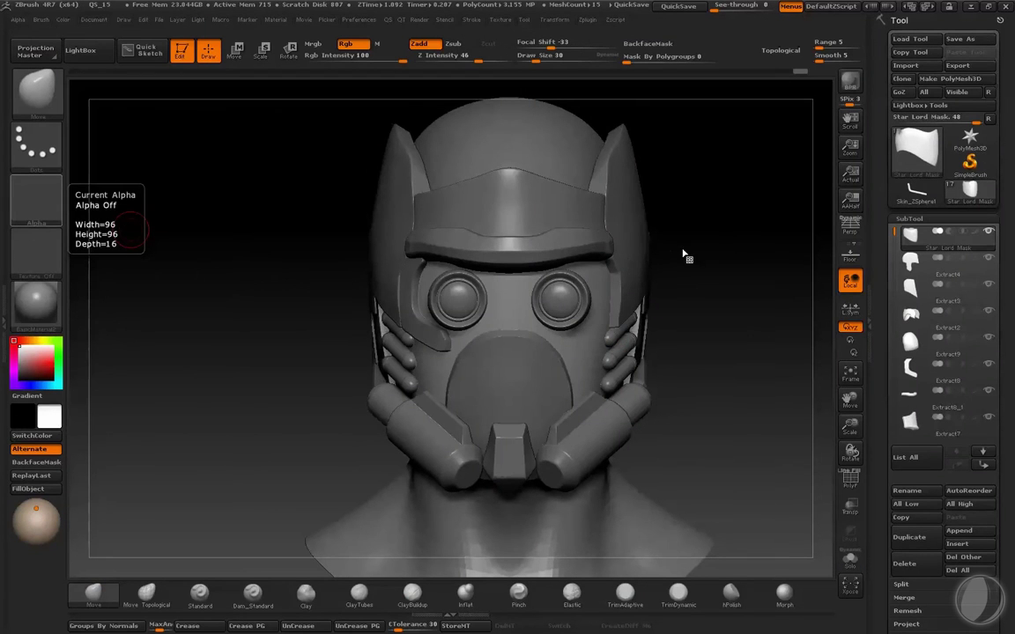
# - Inspect the face plate from side, below and front with polygroups shown
pyautogui.moveTo(745, 284)
pyautogui.mouseDown()
pyautogui.moveTo(753, 273)
pyautogui.moveTo(754, 317)
pyautogui.moveTo(607, 336)
pyautogui.mouseUp()
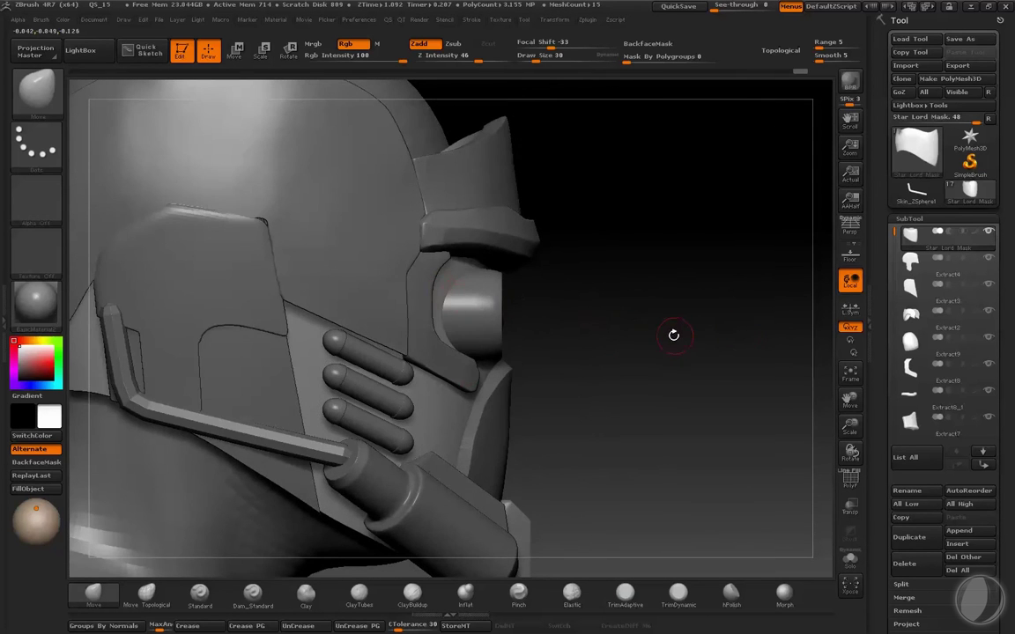
pyautogui.moveTo(673, 335)
pyautogui.mouseDown()
pyautogui.moveTo(594, 356)
pyautogui.moveTo(731, 166)
pyautogui.moveTo(688, 232)
pyautogui.moveTo(666, 181)
pyautogui.moveTo(737, 198)
pyautogui.moveTo(718, 199)
pyautogui.mouseUp()
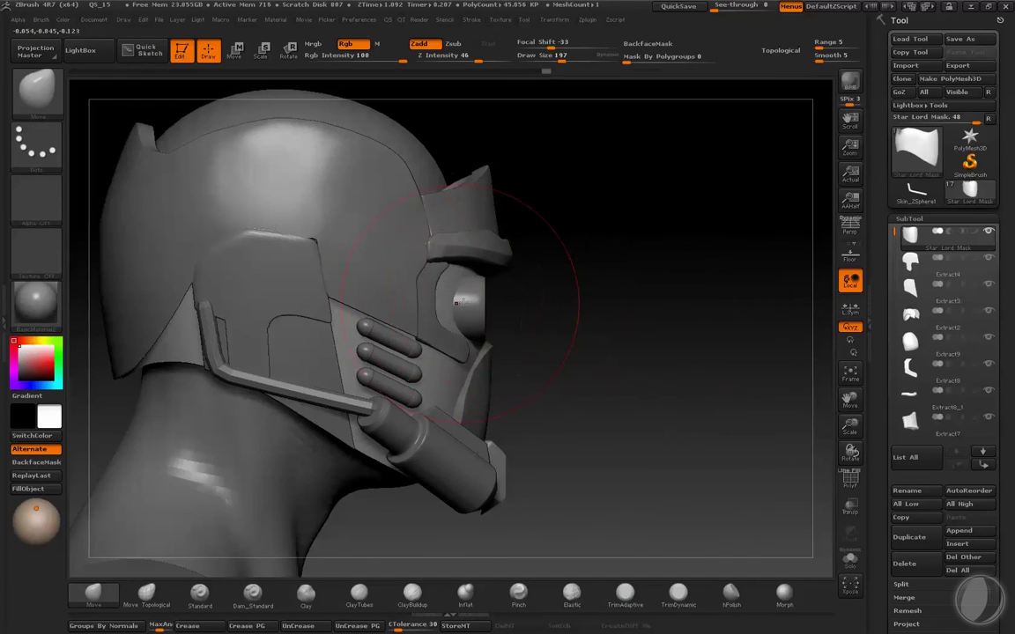
pyautogui.moveTo(529, 291); pyautogui.dragTo(458, 299)
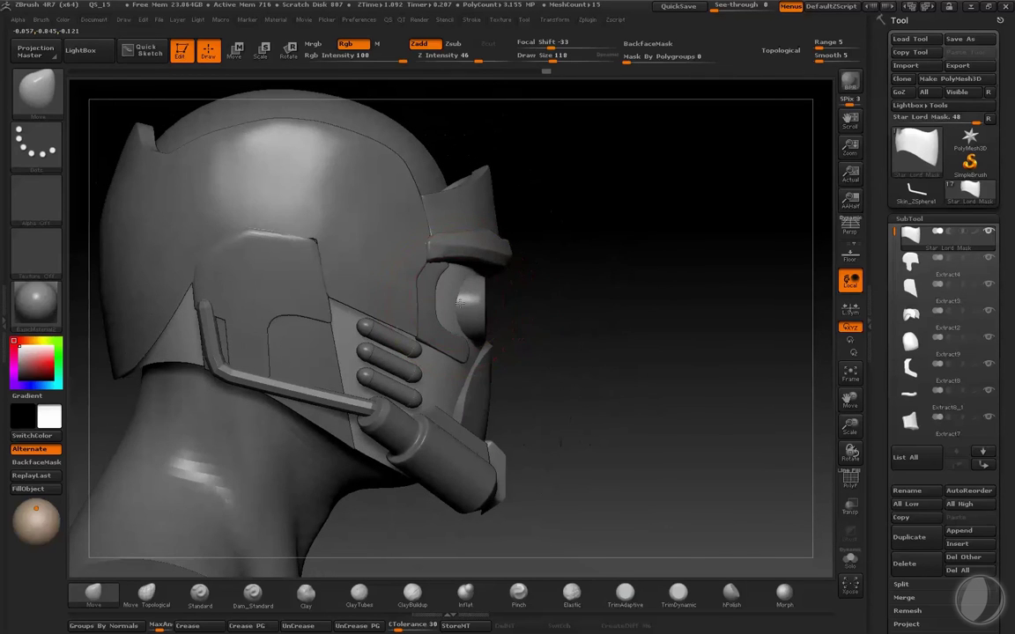
pyautogui.hotkey('shift', 'f')
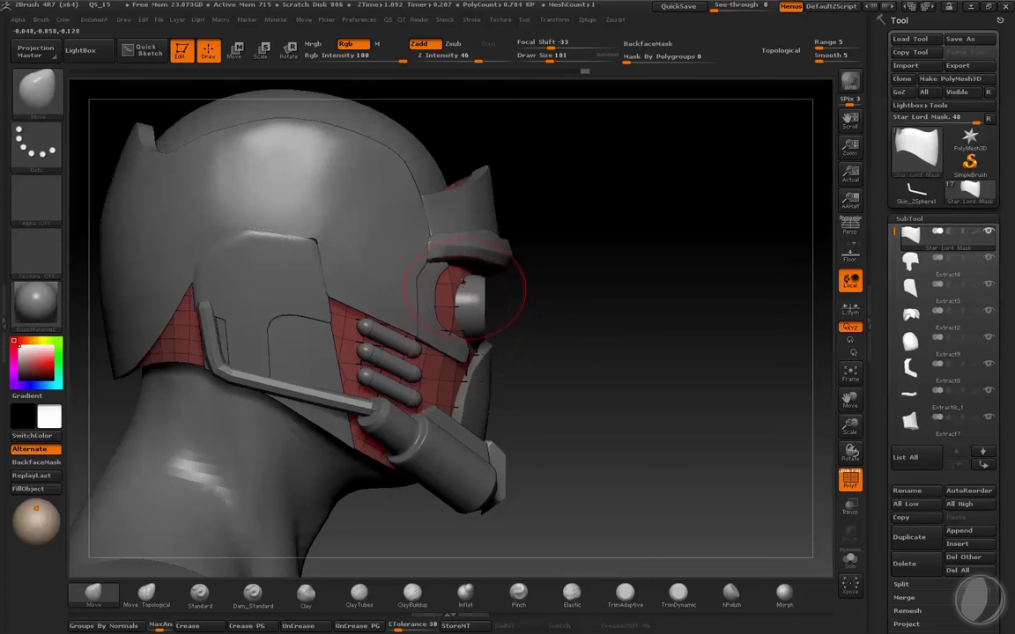
pyautogui.moveTo(464, 286); pyautogui.dragTo(524, 275)
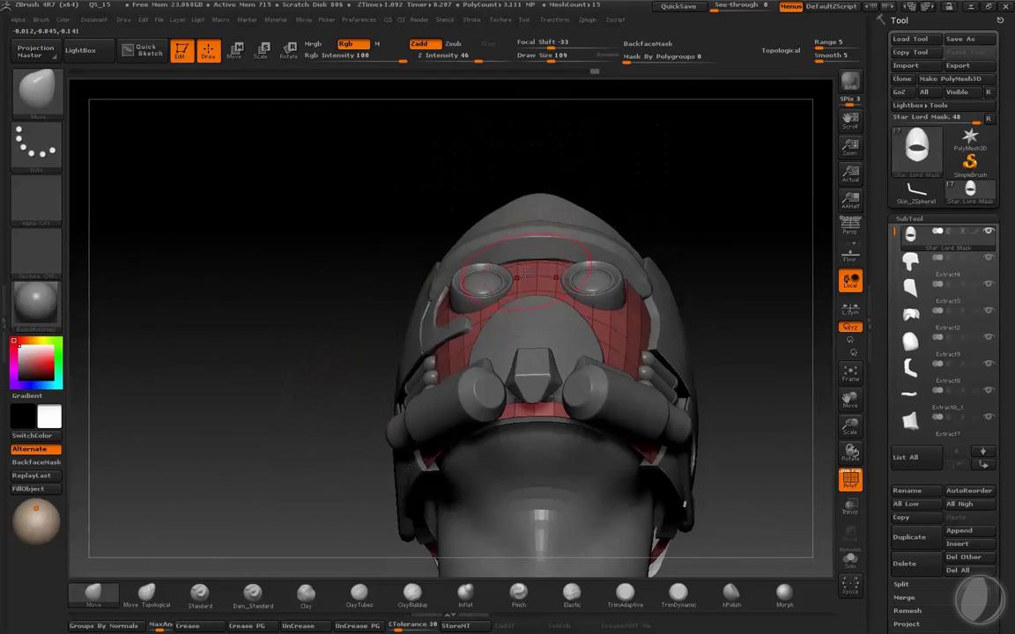
pyautogui.moveTo(523, 273); pyautogui.dragTo(484, 318)
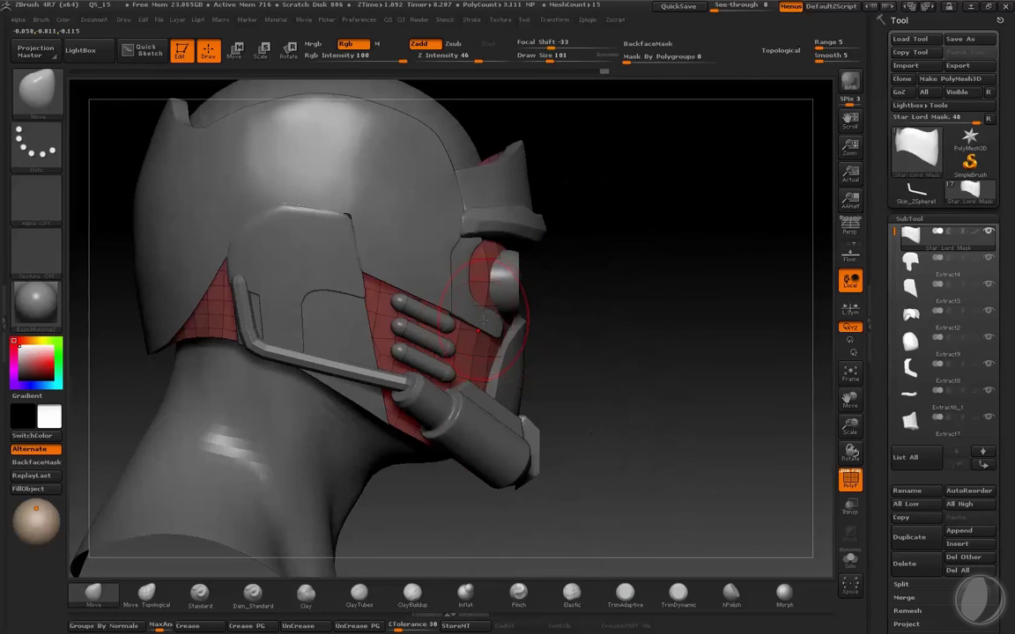
pyautogui.keyDown('shift'); pyautogui.moveTo(590, 265); pyautogui.dragTo(484, 304); pyautogui.keyUp('shift')
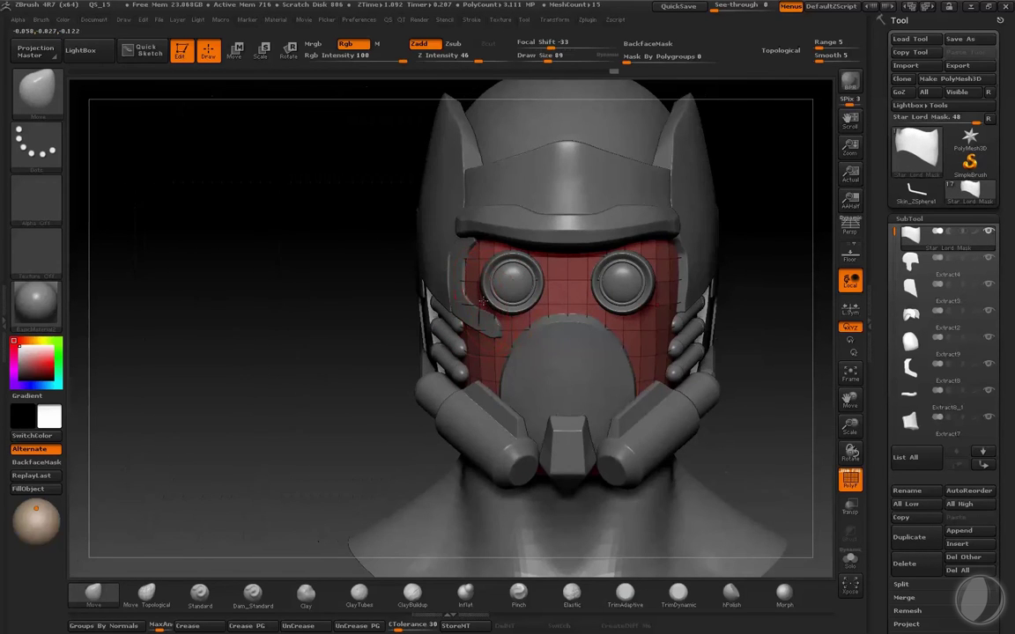
# - Clear the red mask from the face plate and return to the front view
pyautogui.press('[')
pyautogui.press(']')
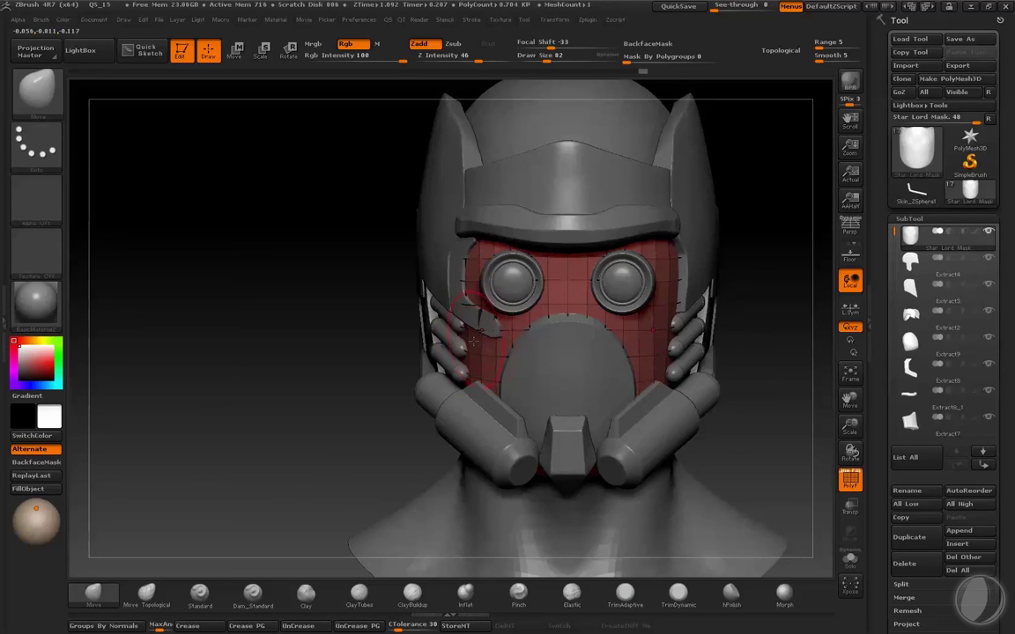
pyautogui.moveTo(352, 353)
pyautogui.keyDown('ctrl'); pyautogui.mouseDown()
pyautogui.moveTo(317, 366)
pyautogui.moveTo(483, 282)
pyautogui.mouseUp(); pyautogui.keyUp('ctrl')
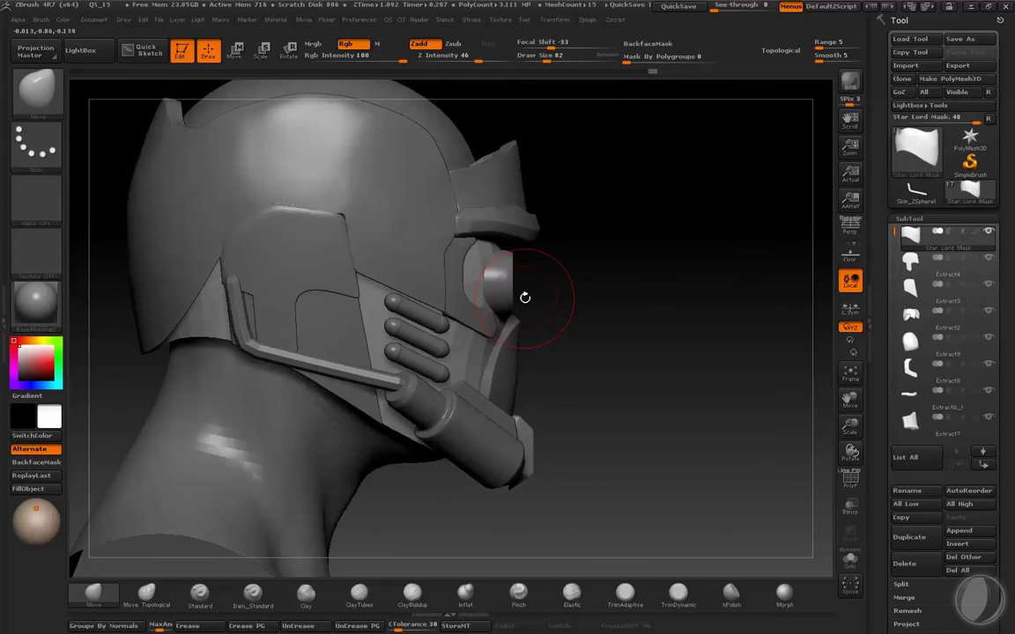
pyautogui.moveTo(524, 298)
pyautogui.mouseDown()
pyautogui.moveTo(466, 312)
pyautogui.moveTo(292, 302)
pyautogui.mouseUp()
# - Select the Extract2 subtool and orbit the view to its cheek panel
pyautogui.keyDown('alt'); pyautogui.click(480, 330); pyautogui.keyUp('alt')
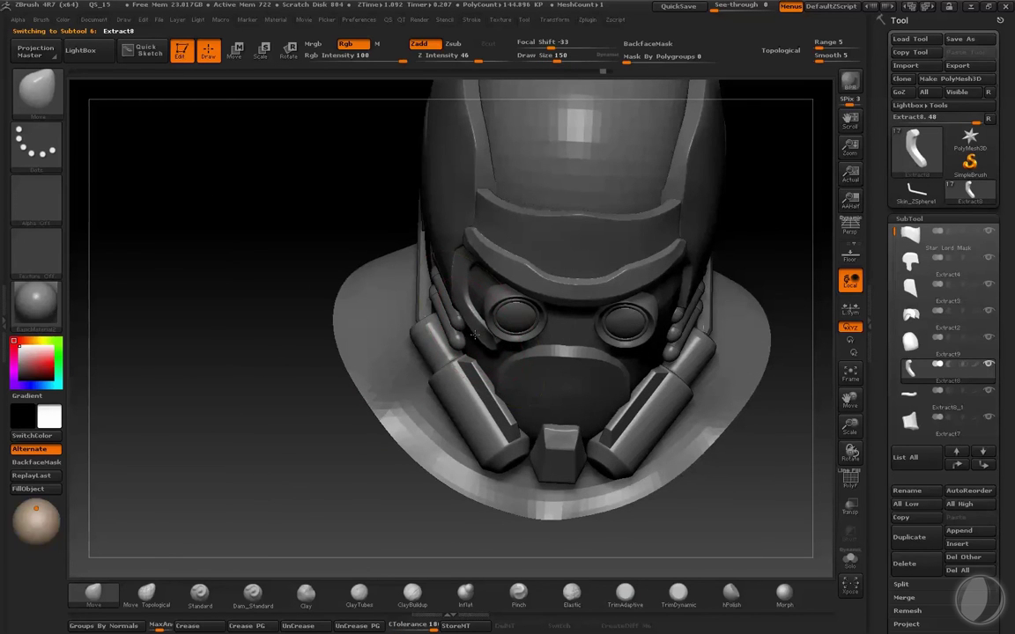
pyautogui.moveTo(480, 334); pyautogui.dragTo(397, 332)
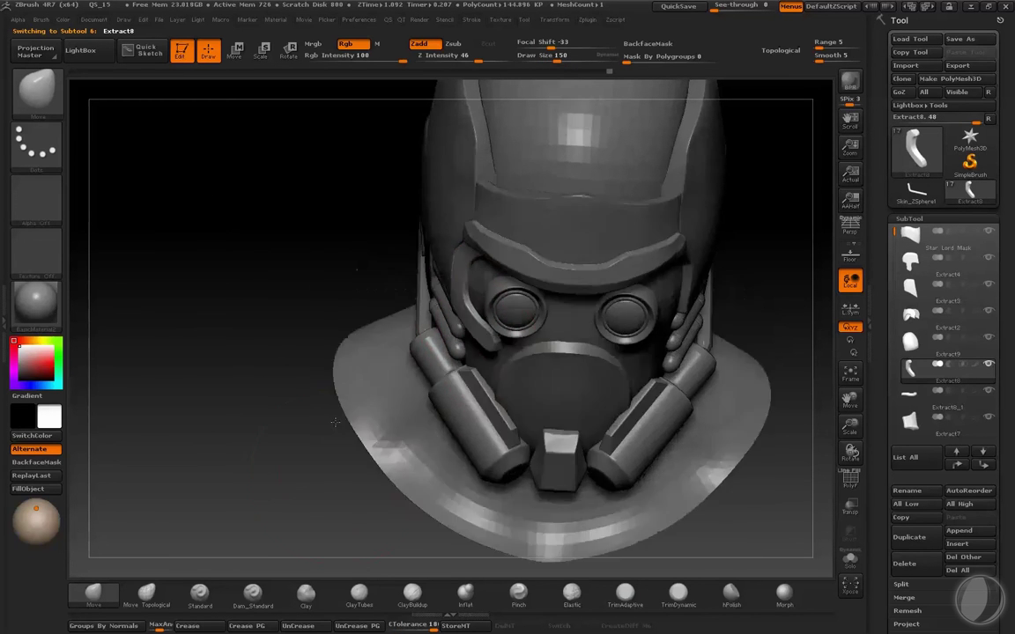
pyautogui.moveTo(451, 302)
pyautogui.mouseDown()
pyautogui.moveTo(379, 300)
pyautogui.moveTo(407, 297)
pyautogui.mouseUp()
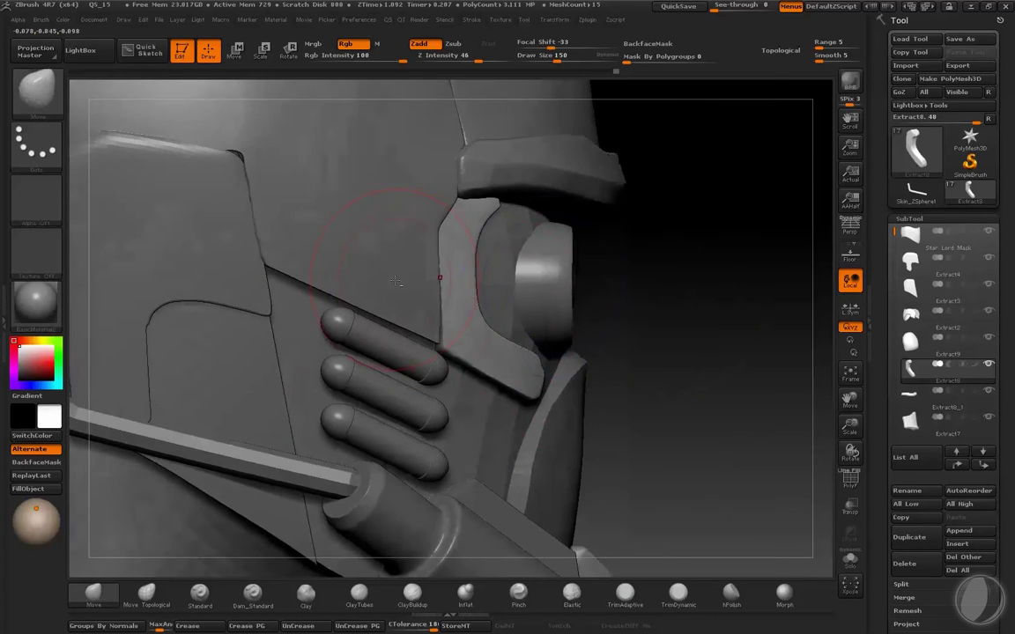
pyautogui.keyDown('alt'); pyautogui.click(469, 336); pyautogui.keyUp('alt')
pyautogui.moveTo(469, 335)
pyautogui.mouseDown()
pyautogui.moveTo(432, 350)
pyautogui.moveTo(437, 317)
pyautogui.mouseUp()
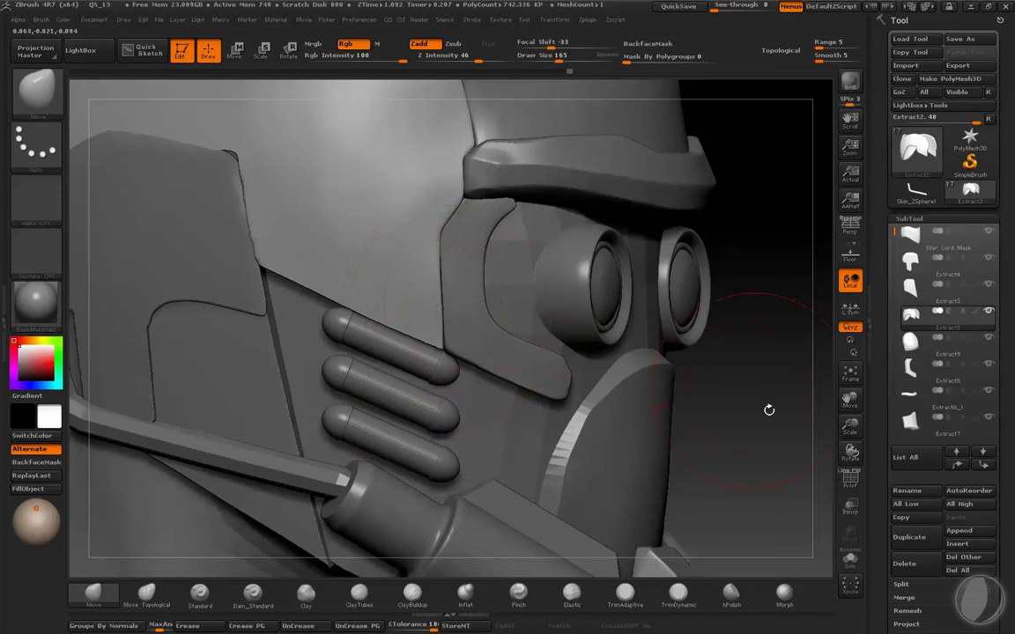
pyautogui.moveTo(768, 409); pyautogui.dragTo(431, 331)
pyautogui.keyDown('alt'); pyautogui.click(430, 332); pyautogui.keyUp('alt')
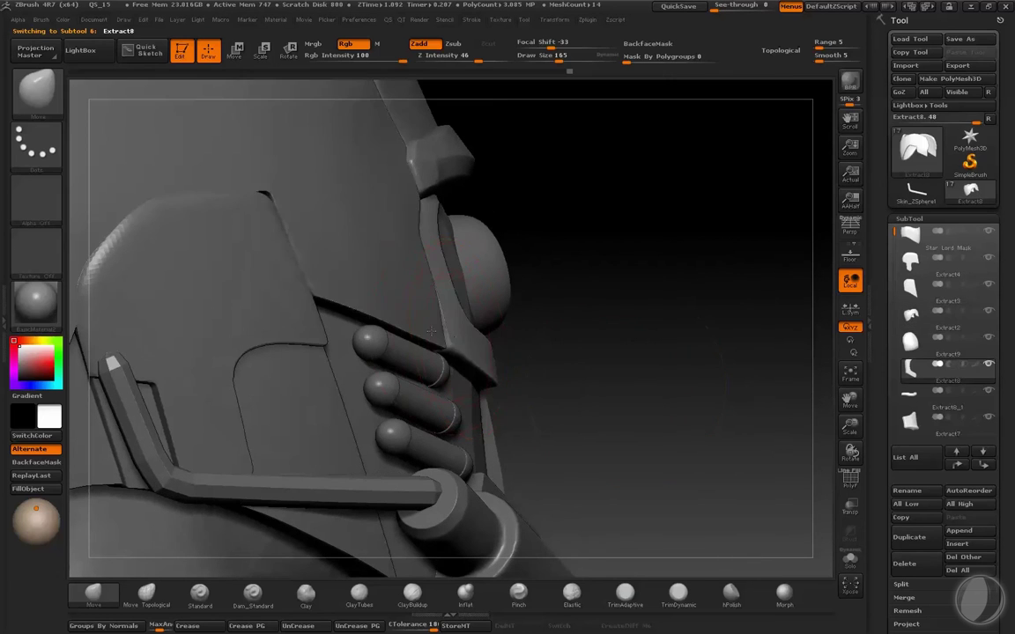
pyautogui.keyDown('alt'); pyautogui.click(441, 336); pyautogui.keyUp('alt')
# - Adjust the brush size through 155 and 170, settling on 97
pyautogui.press(']')
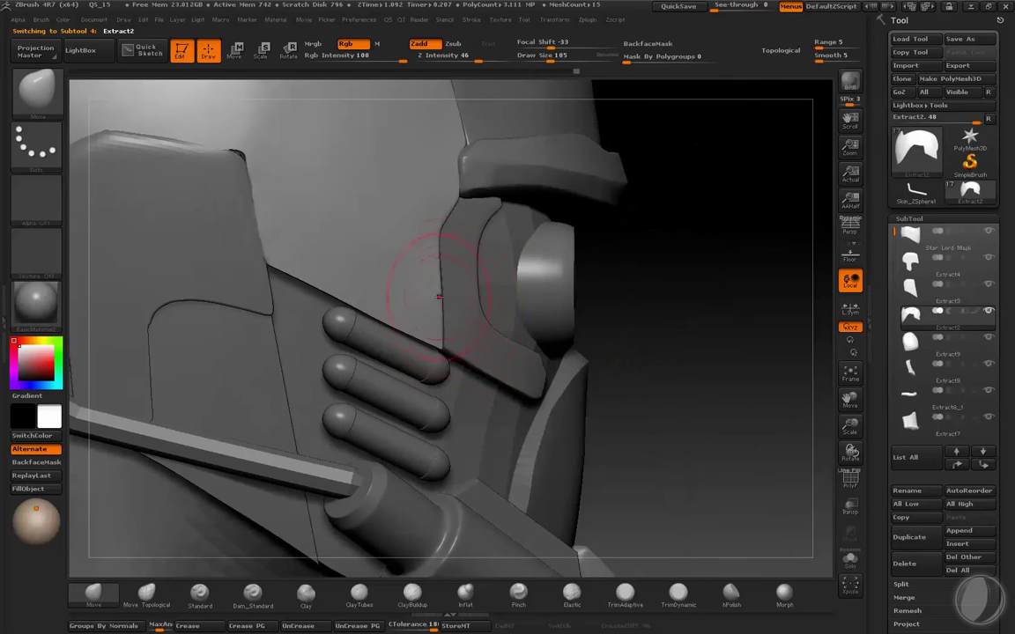
pyautogui.write('s155')
pyautogui.press('Return')
pyautogui.write('s')
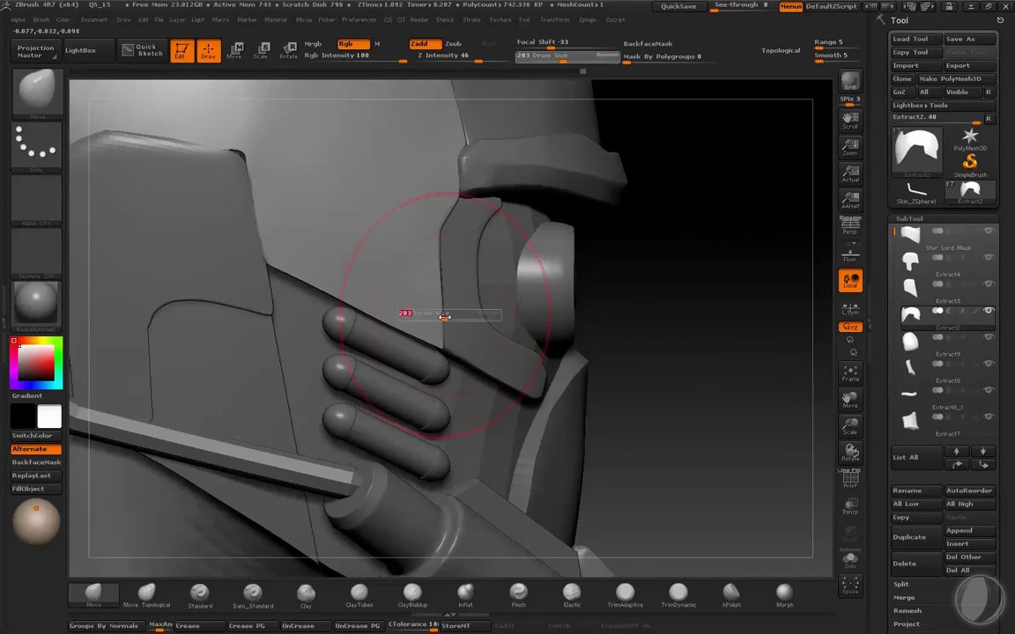
pyautogui.write('170')
pyautogui.press('Return')
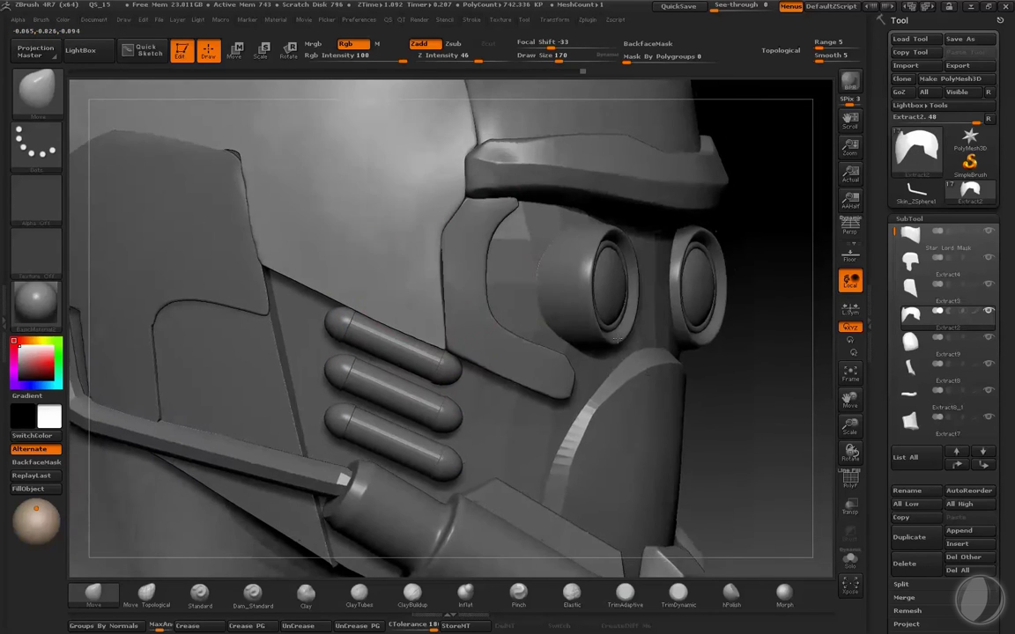
pyautogui.write('[')
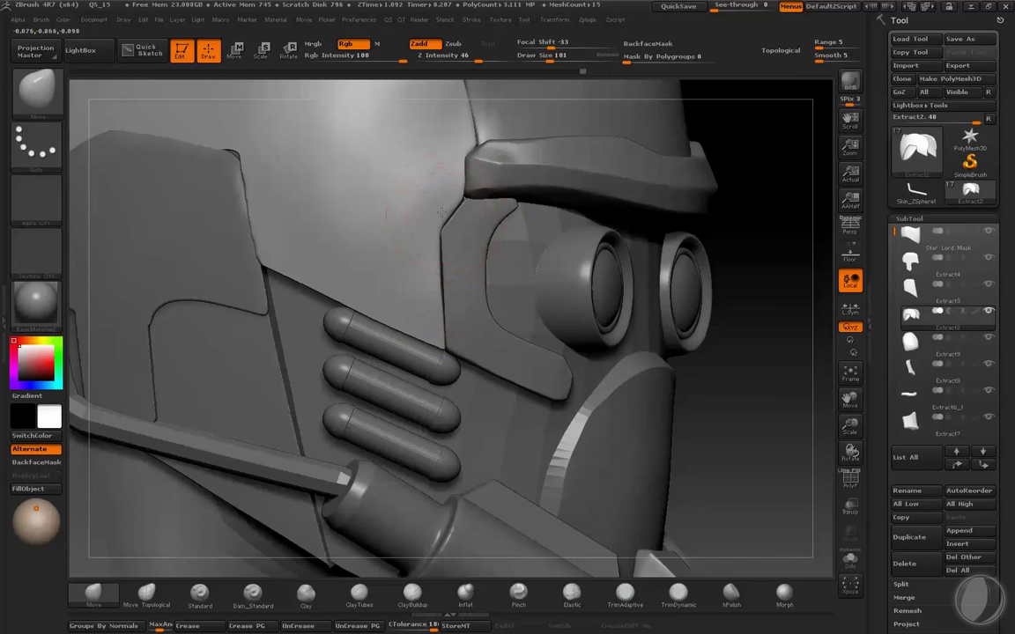
pyautogui.write('s97')
pyautogui.press('Return')
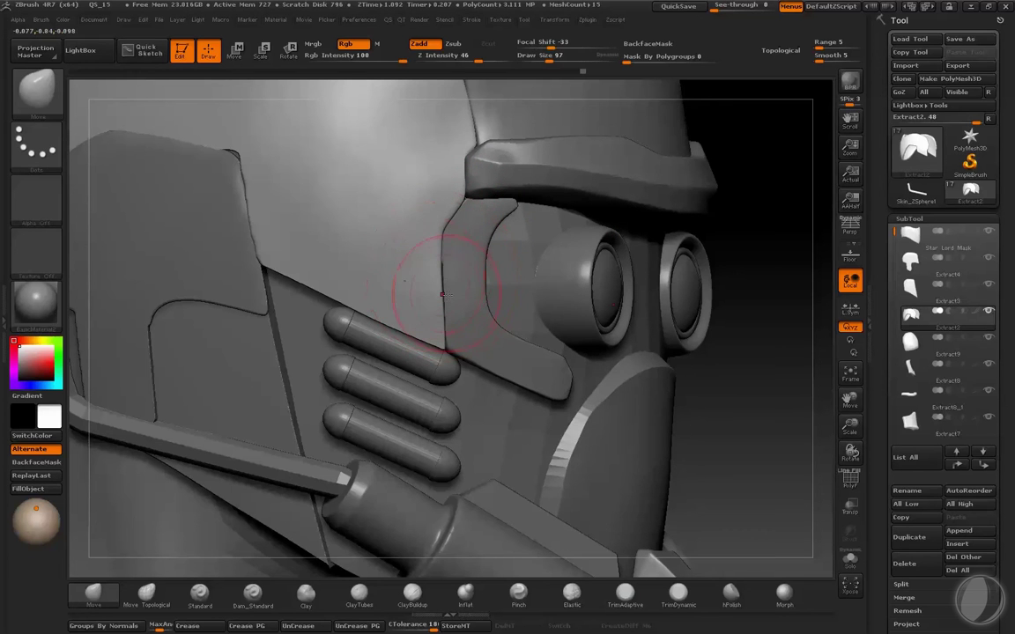
# - Solo the Extract2 panel to inspect it, restore all pieces, and select the Move brush
pyautogui.hotkey('shift', 'ctrl', 's')
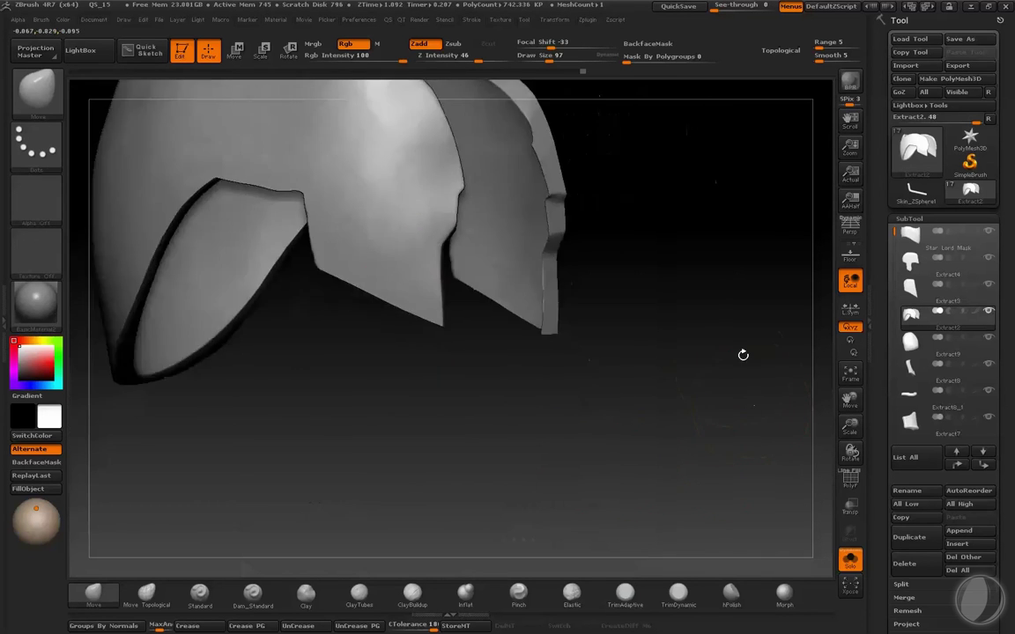
pyautogui.press('f')
pyautogui.moveTo(697, 405); pyautogui.dragTo(657, 432)
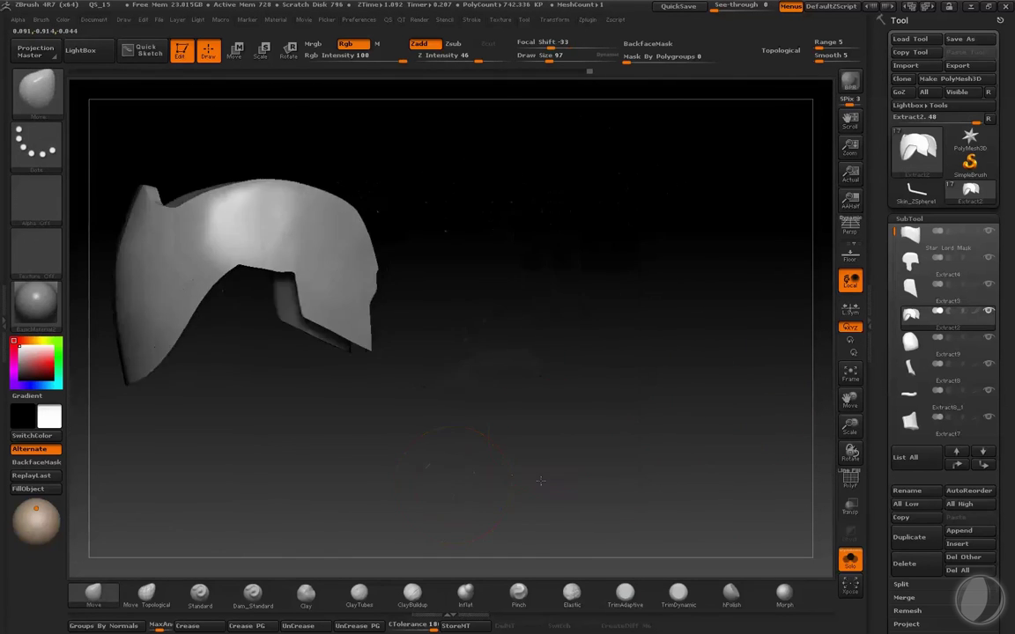
pyautogui.hotkey('shift', 'ctrl', 's')
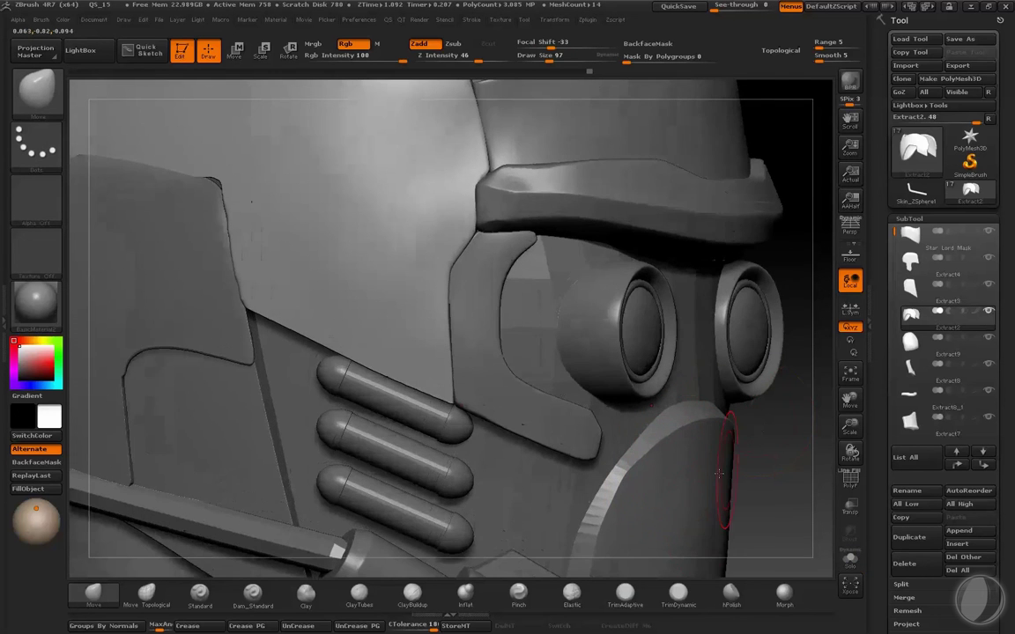
pyautogui.hotkey('shift', 'ctrl', 's')
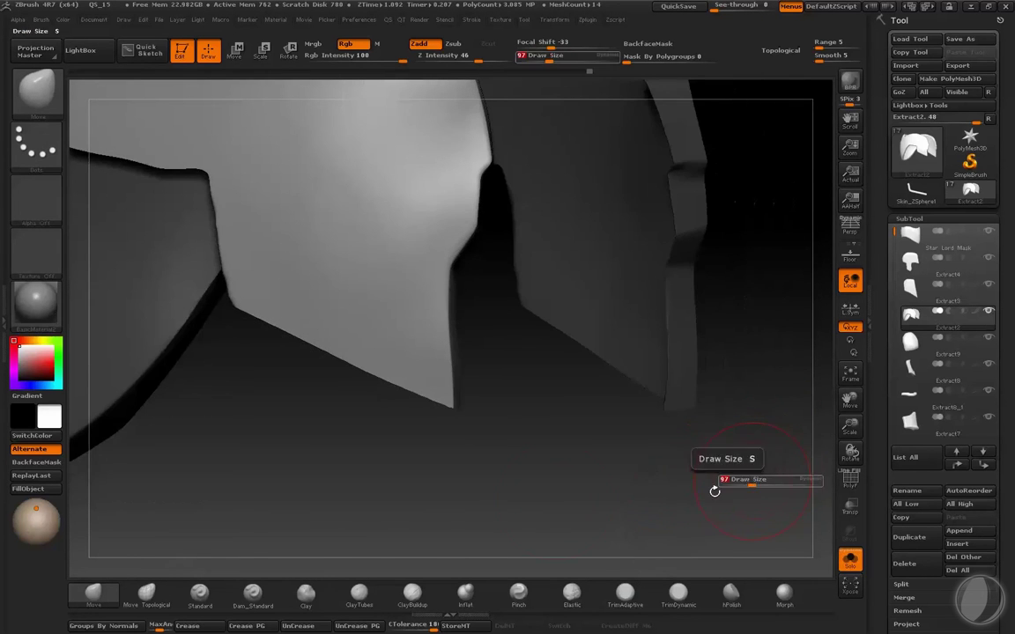
pyautogui.hotkey('shift', 'ctrl', 's')
pyautogui.press('b')
pyautogui.press('m')
pyautogui.press('v')
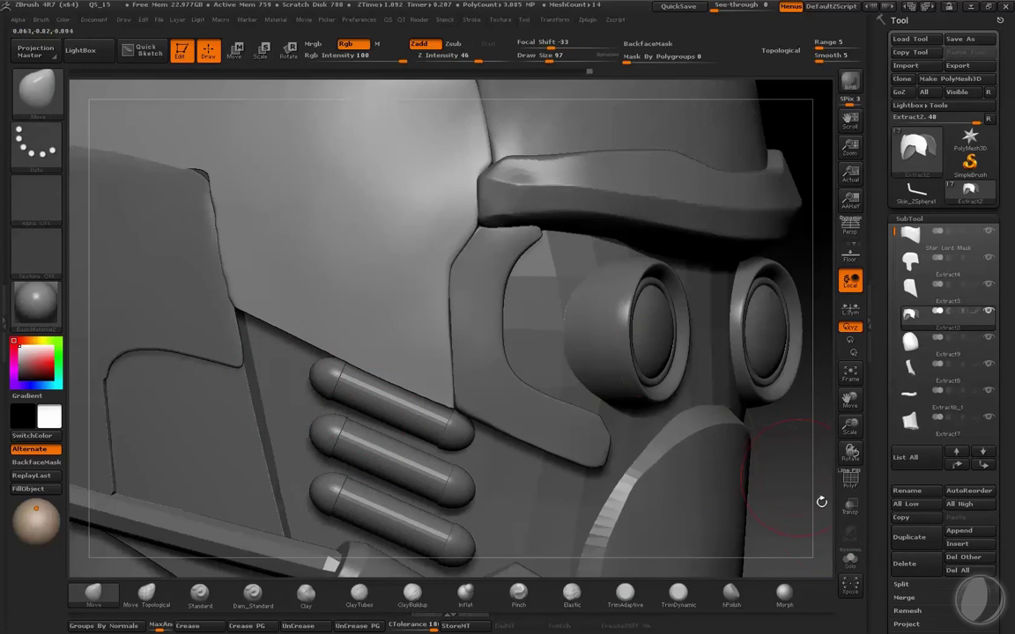
# - Turn on Transp and clip Extract2 with a vertical ClipCurve cut along its front edge
pyautogui.click(847, 508)
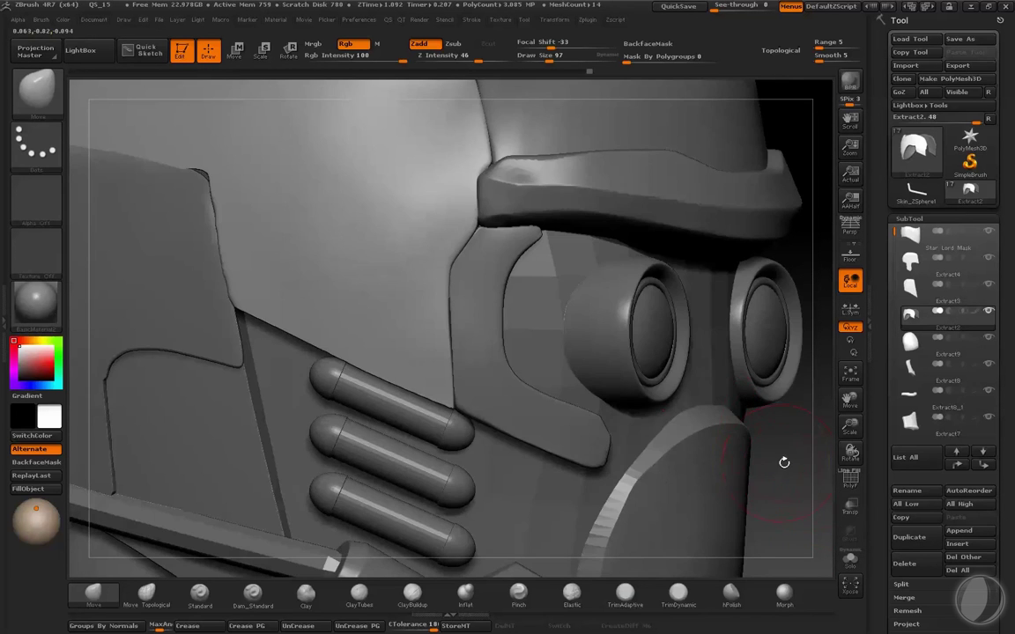
pyautogui.moveTo(781, 461)
pyautogui.mouseDown()
pyautogui.moveTo(777, 482)
pyautogui.moveTo(578, 491)
pyautogui.mouseUp()
pyautogui.moveTo(434, 238); pyautogui.dragTo(445, 269)
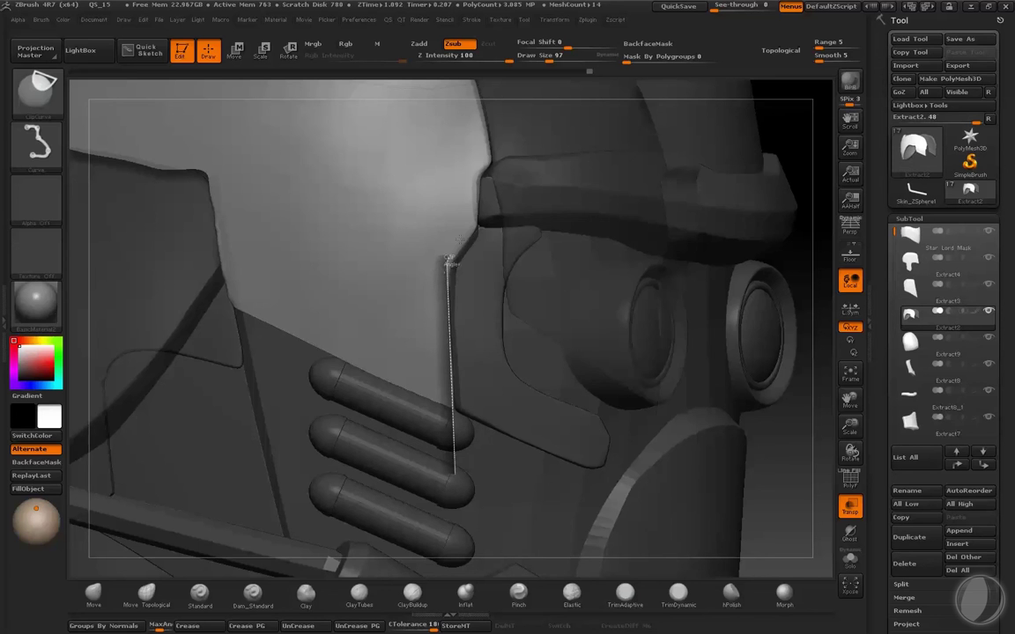
pyautogui.moveTo(487, 208); pyautogui.dragTo(487, 208)
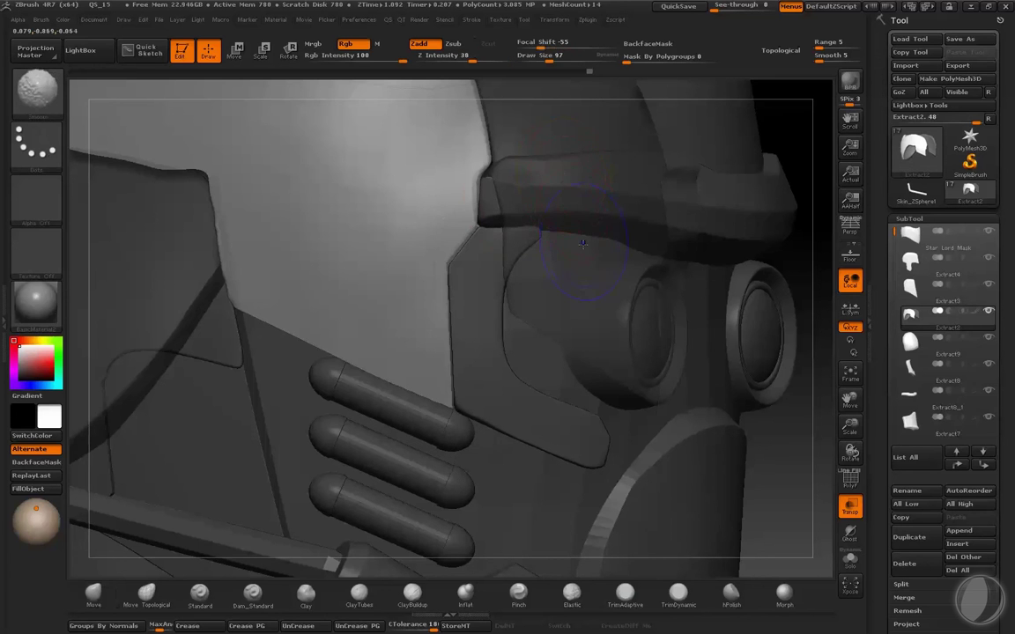
pyautogui.hotkey('shift', 'f')
pyautogui.hotkey('shift', 'f')
pyautogui.moveTo(786, 538); pyautogui.dragTo(97, 588)
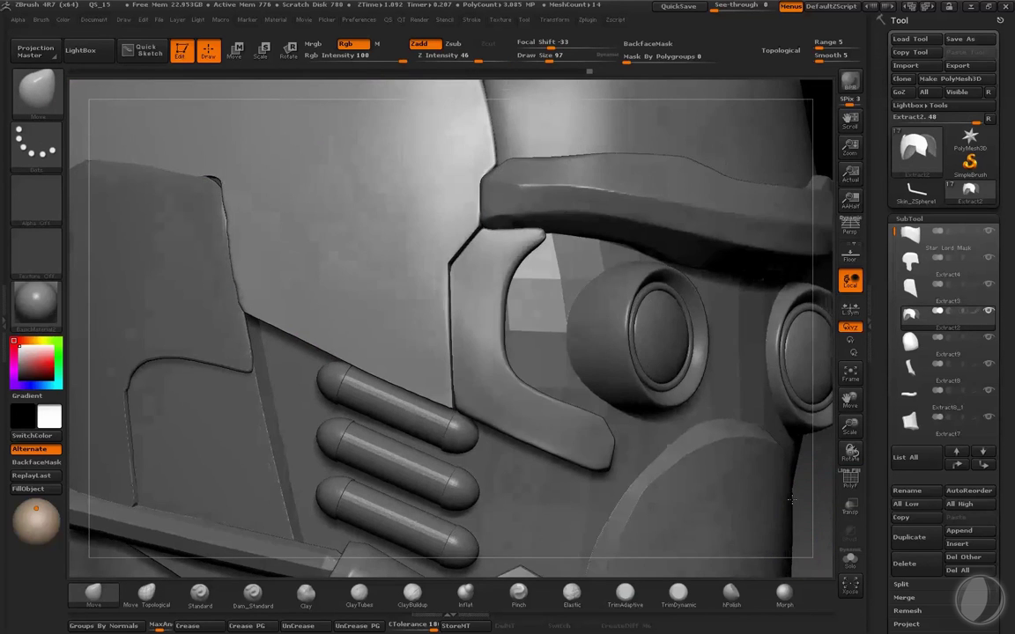
# - Frame the whole helmeted head and rotate it toward a side view
pyautogui.press(']')
pyautogui.press(']')
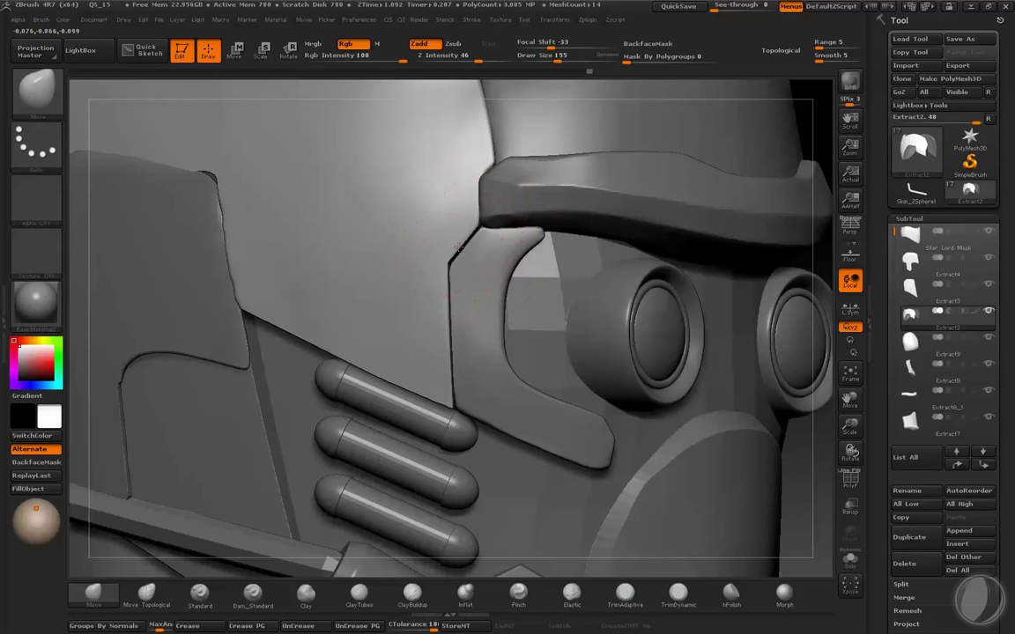
pyautogui.press('s')
pyautogui.press('f')
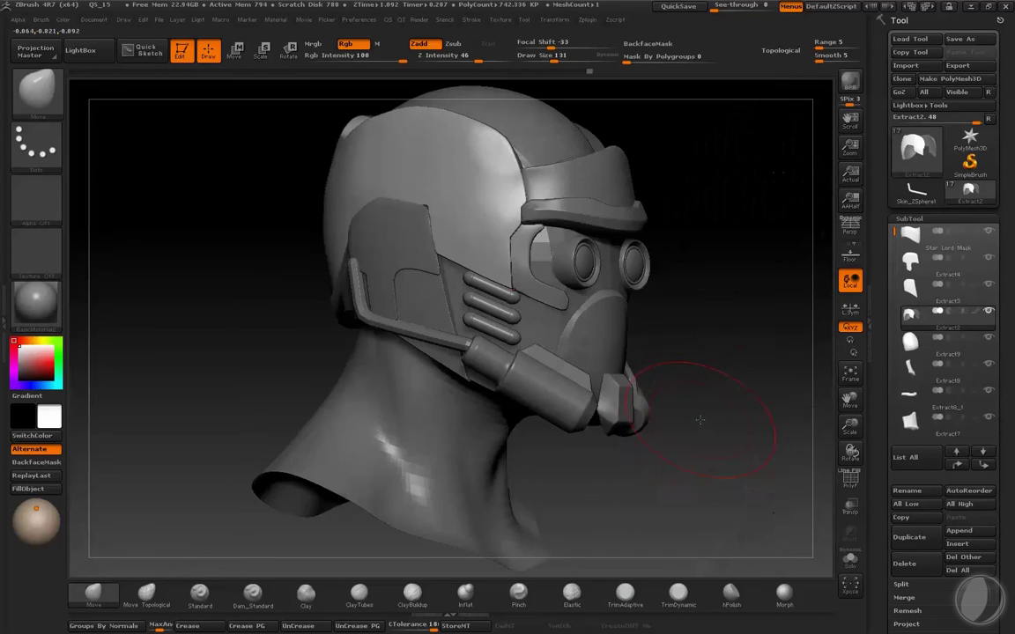
pyautogui.press('s')
pyautogui.moveTo(719, 424)
pyautogui.mouseDown()
pyautogui.moveTo(702, 424)
pyautogui.moveTo(743, 405)
pyautogui.moveTo(704, 407)
pyautogui.moveTo(555, 251)
pyautogui.moveTo(747, 215)
pyautogui.moveTo(535, 226)
pyautogui.mouseUp()
# - Select the Star Lord Mask subtool, set brush size 126, and view the helmet from the front
pyautogui.keyDown('alt'); pyautogui.click(570, 282); pyautogui.keyUp('alt')
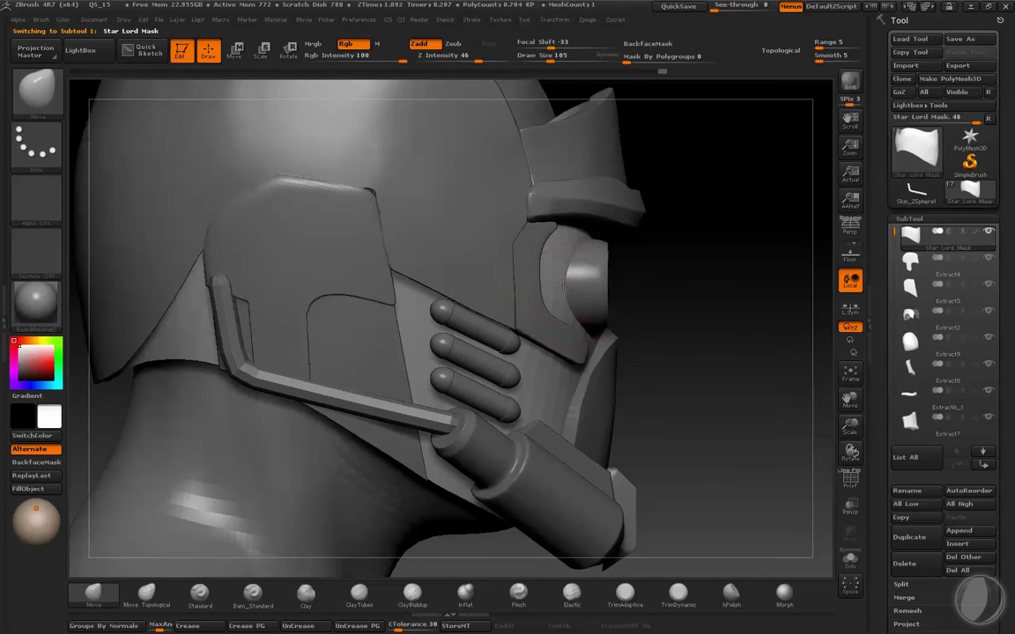
pyautogui.press('s')
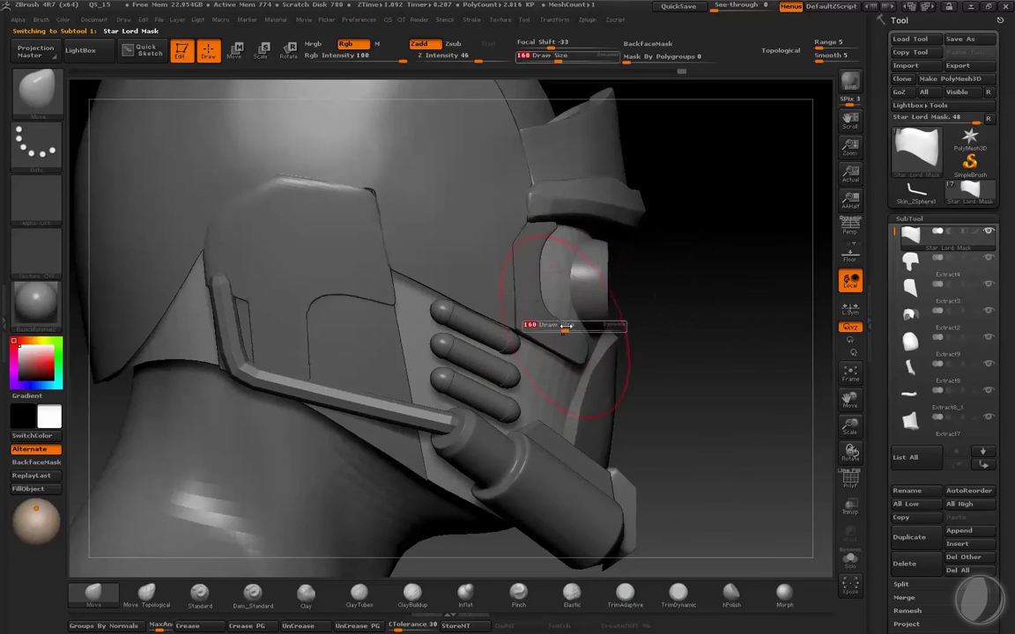
pyautogui.moveTo(550, 322); pyautogui.dragTo(562, 294)
pyautogui.moveTo(693, 290)
pyautogui.mouseDown()
pyautogui.moveTo(397, 260)
pyautogui.moveTo(413, 325)
pyautogui.moveTo(747, 333)
pyautogui.moveTo(674, 340)
pyautogui.moveTo(522, 300)
pyautogui.mouseUp()
pyautogui.press('space')
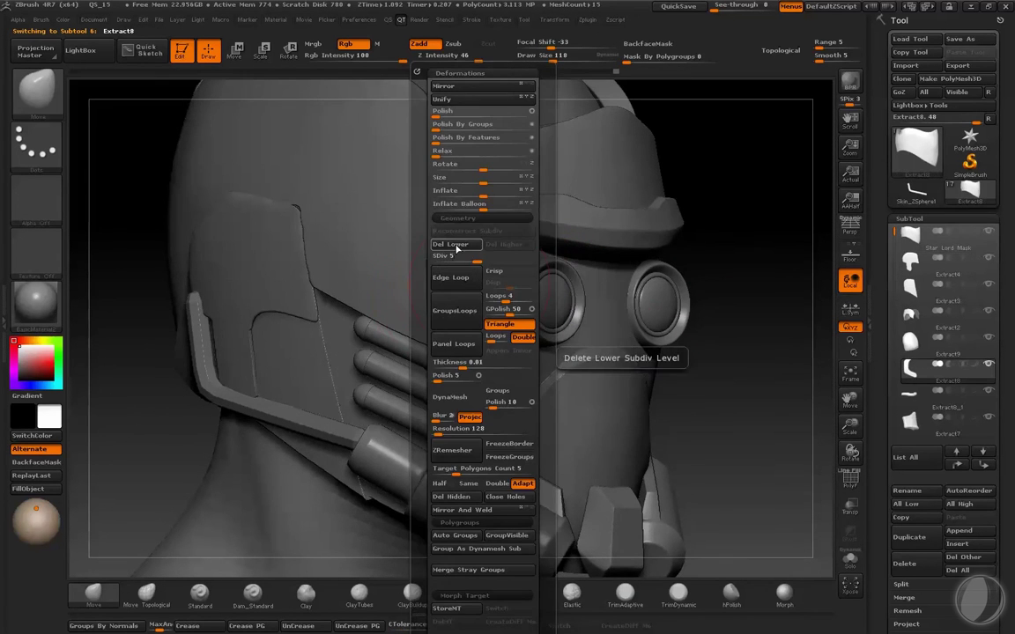
pyautogui.moveTo(479, 494); pyautogui.dragTo(418, 514)
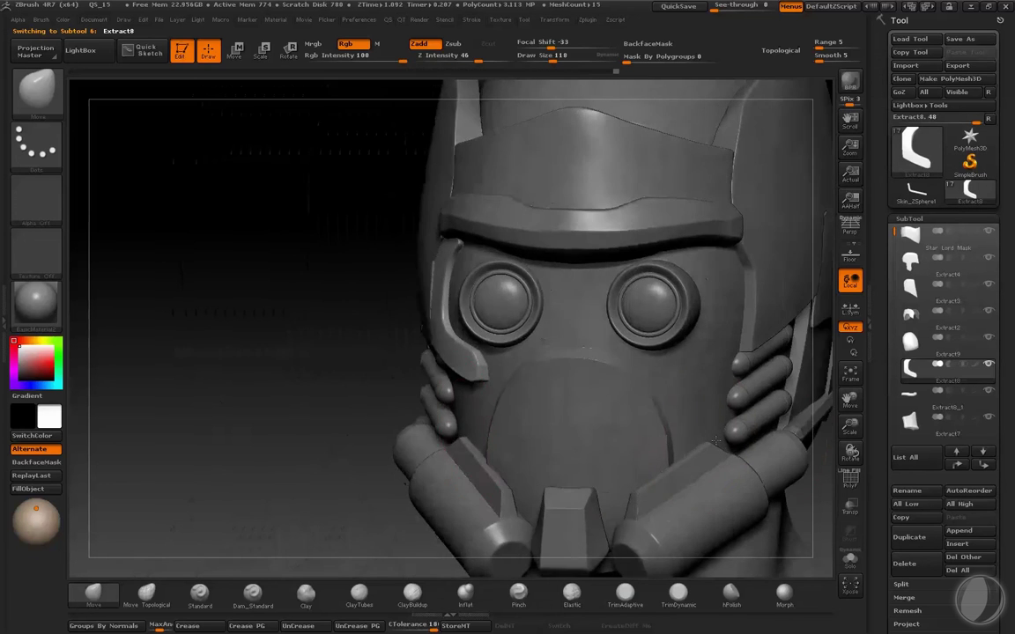
pyautogui.press('space')
pyautogui.moveTo(362, 460)
pyautogui.mouseDown()
pyautogui.moveTo(231, 356)
pyautogui.moveTo(493, 340)
pyautogui.mouseUp()
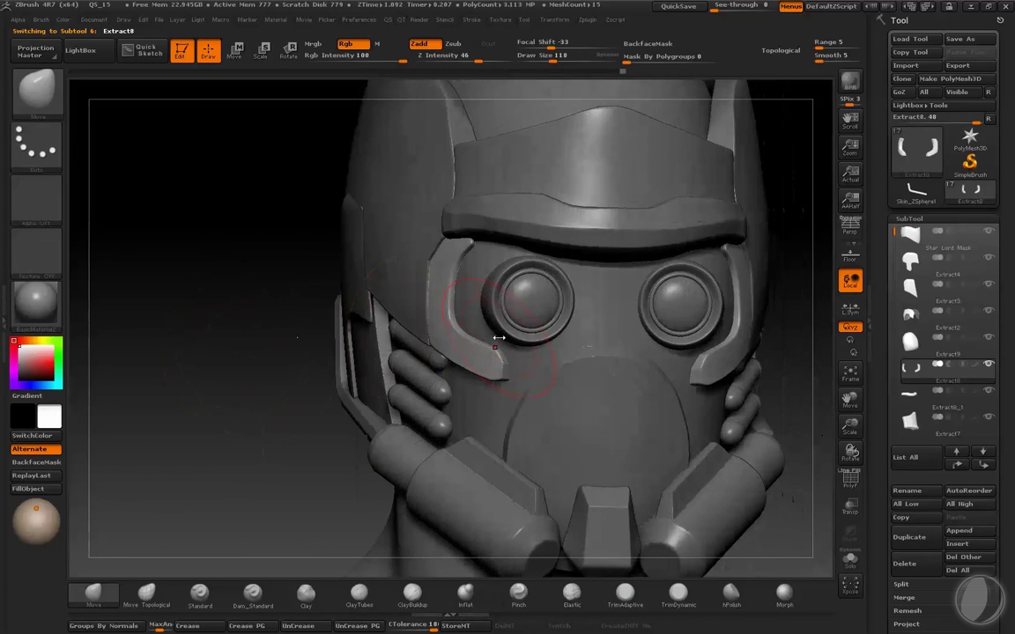
# - Pick the hPolish brush and orbit to a three-quarter view of the mask
pyautogui.keyDown('alt'); pyautogui.click(722, 370); pyautogui.keyUp('alt')
pyautogui.moveTo(805, 363); pyautogui.dragTo(529, 362)
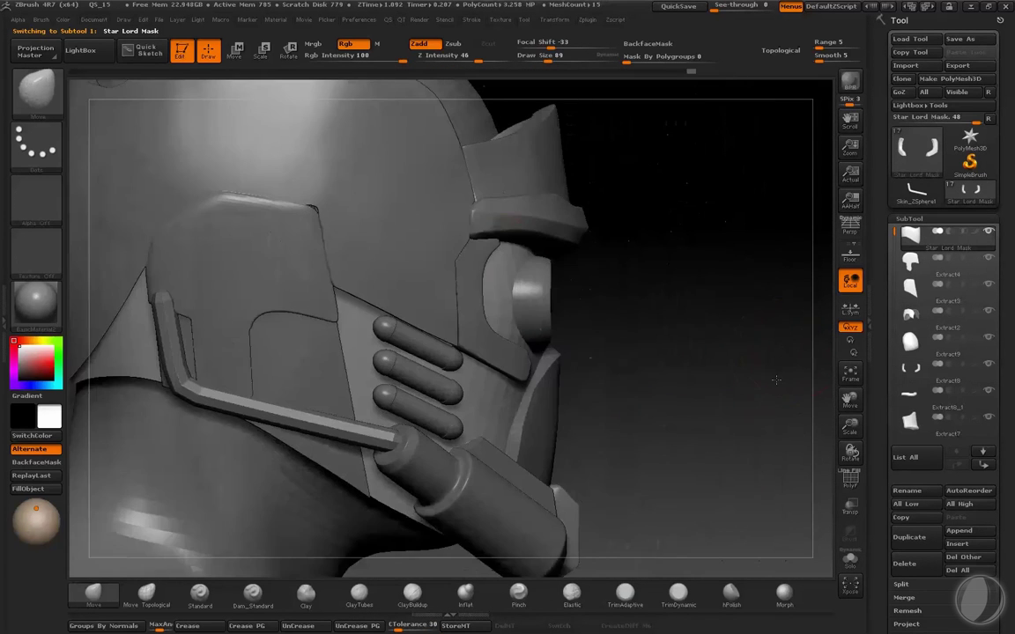
pyautogui.moveTo(509, 342); pyautogui.dragTo(532, 448, button='right')
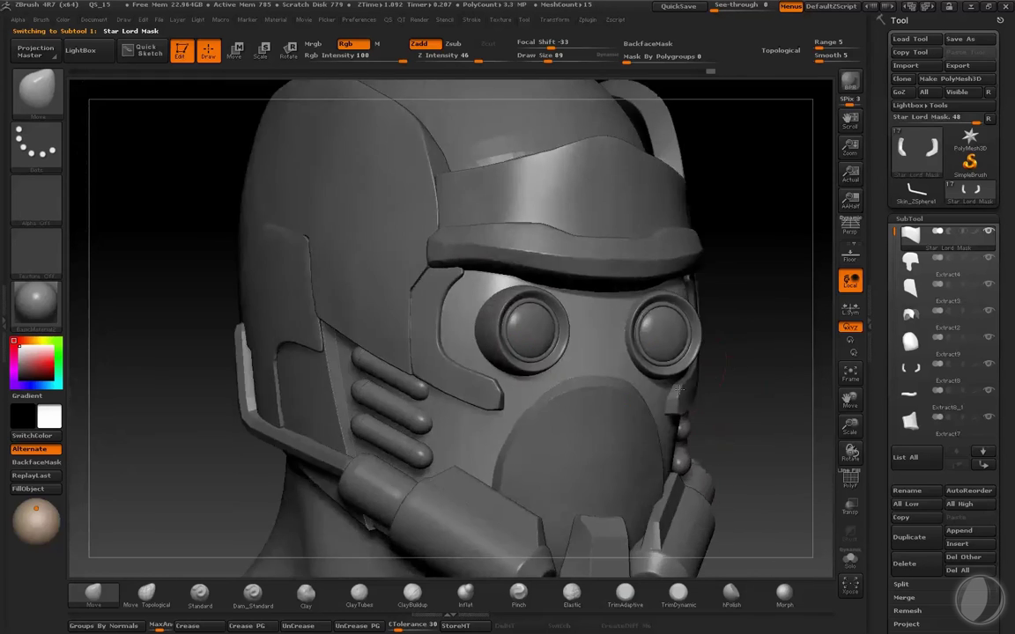
pyautogui.click(740, 592)
pyautogui.moveTo(669, 493); pyautogui.dragTo(454, 321, button='right')
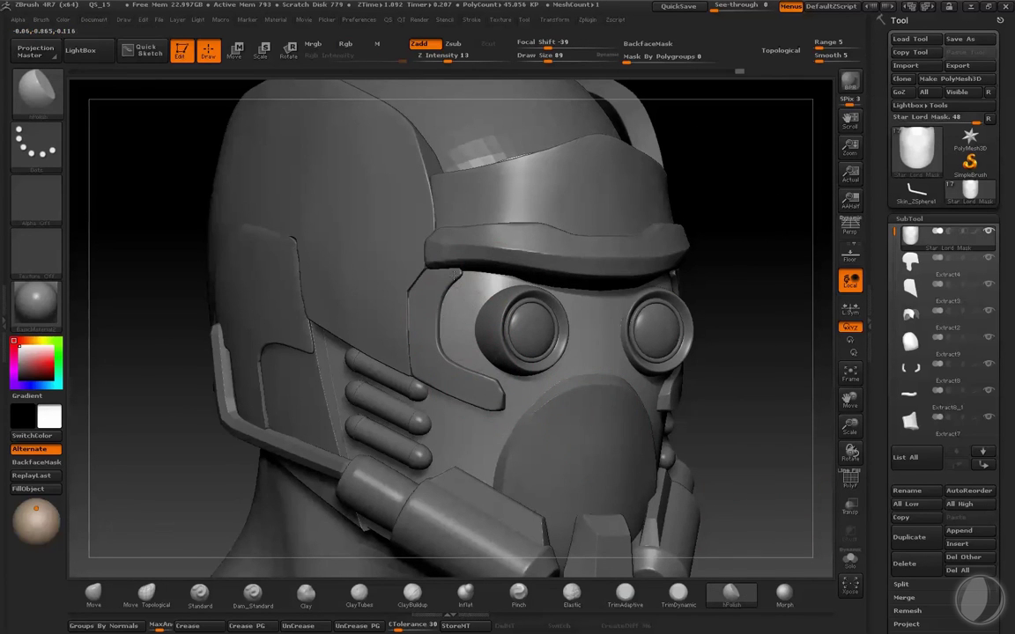
# - Set the brush size to 131 and solo the Star Lord Mask shell
pyautogui.hotkey('ctrl', 'shift', 'f')
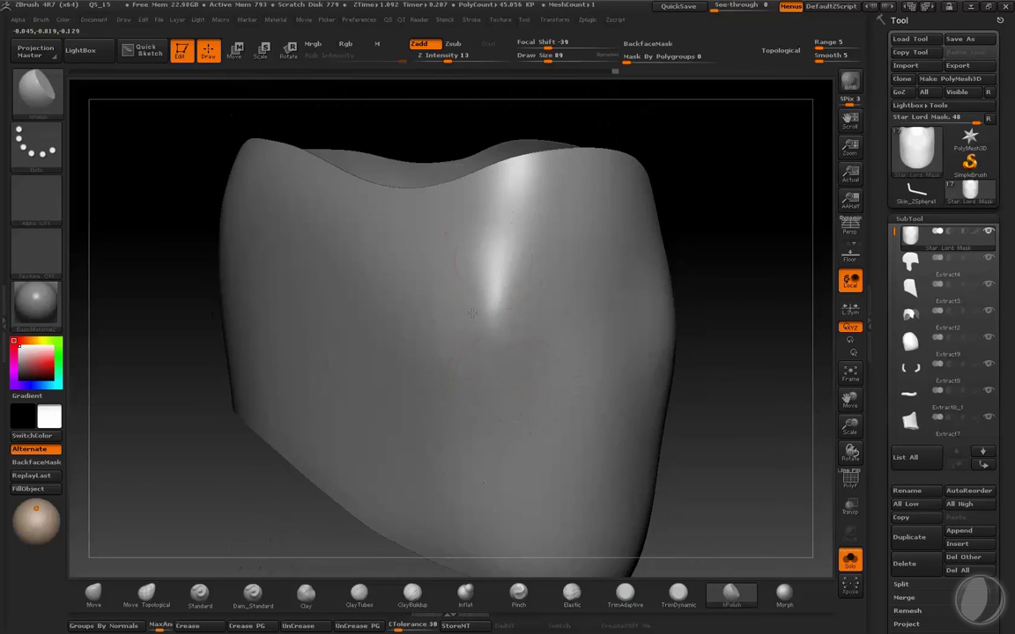
pyautogui.press('s')
pyautogui.moveTo(487, 334); pyautogui.dragTo(507, 335)
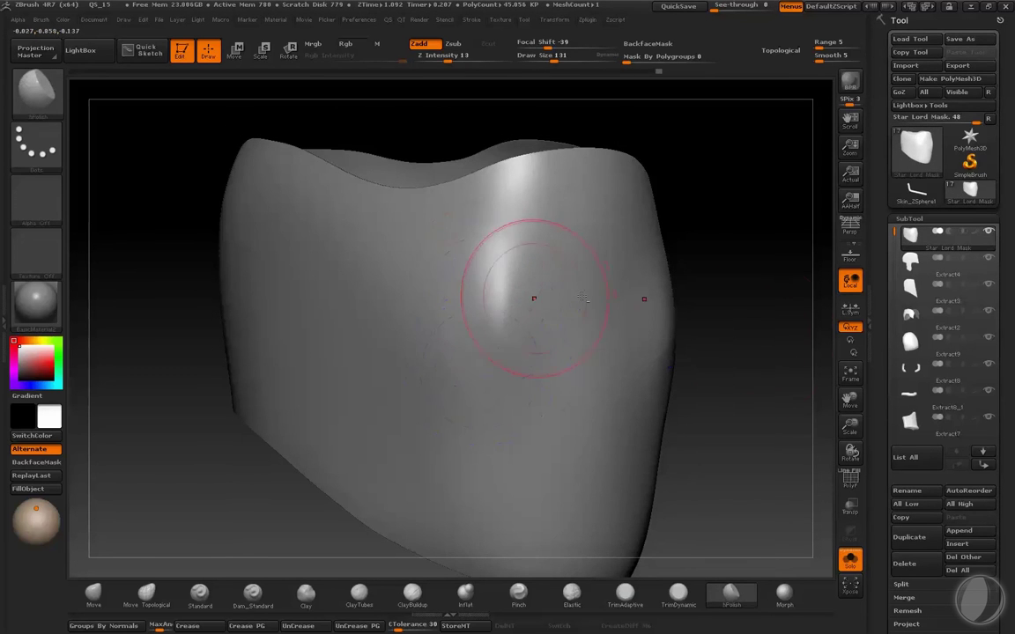
pyautogui.hotkey('ctrl', 'shift', 'f')
pyautogui.moveTo(680, 345)
pyautogui.keyDown('shift'); pyautogui.mouseDown()
pyautogui.moveTo(707, 362)
pyautogui.moveTo(742, 363)
pyautogui.moveTo(647, 370)
pyautogui.moveTo(701, 363)
pyautogui.mouseUp(); pyautogui.keyUp('shift')
pyautogui.press('f')
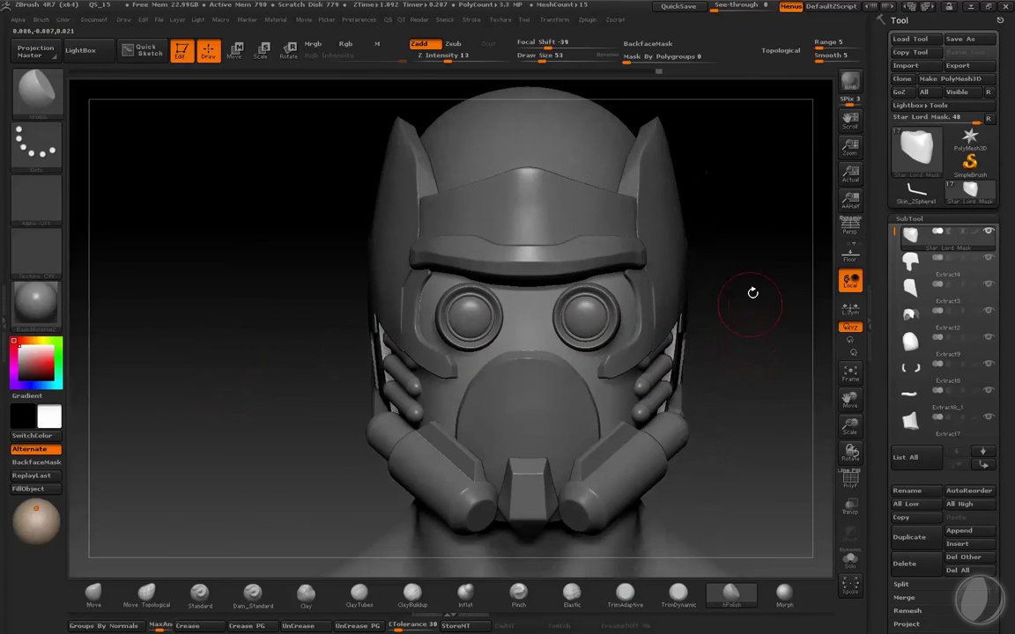
pyautogui.keyDown('ctrl'); pyautogui.keyDown('shift'); pyautogui.click(751, 307); pyautogui.keyUp('shift'); pyautogui.keyUp('ctrl')
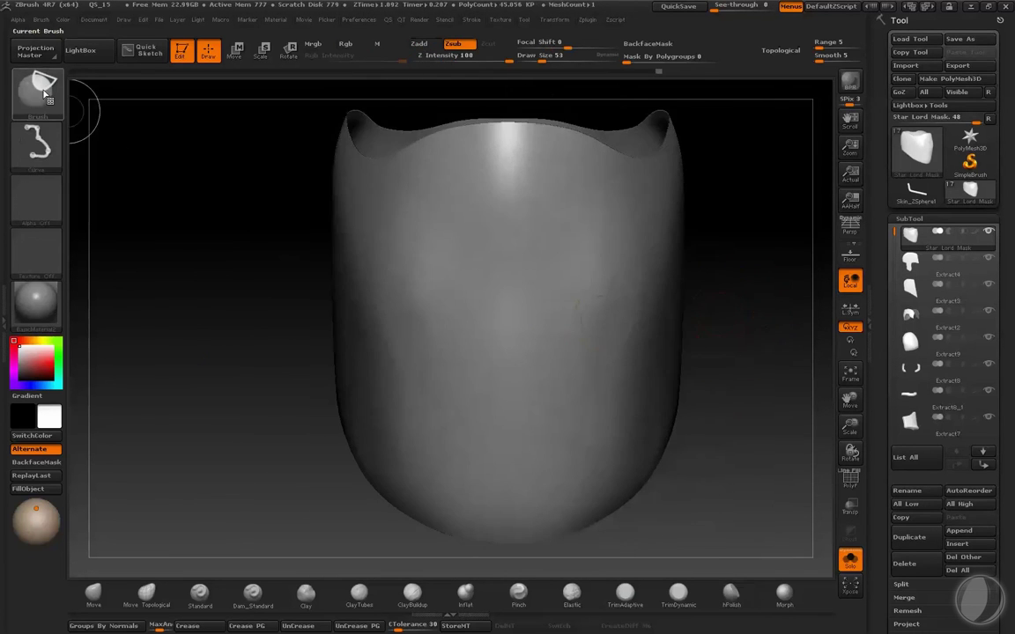
# - Choose the SliceCirc brush and orbit to face the eyes straight on
pyautogui.keyDown('ctrl'); pyautogui.keyDown('shift'); pyautogui.click(37, 88); pyautogui.keyUp('shift'); pyautogui.keyUp('ctrl')
pyautogui.click(478, 154)
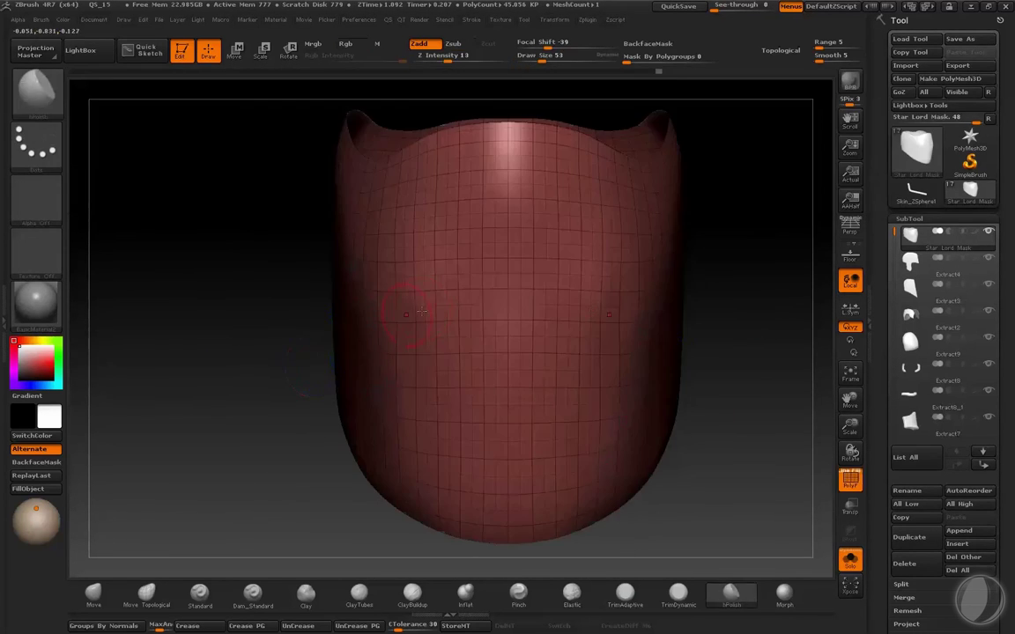
pyautogui.hotkey('shift', 'f')
pyautogui.keyDown('ctrl'); pyautogui.keyDown('shift'); pyautogui.click(407, 324); pyautogui.keyUp('shift'); pyautogui.keyUp('ctrl')
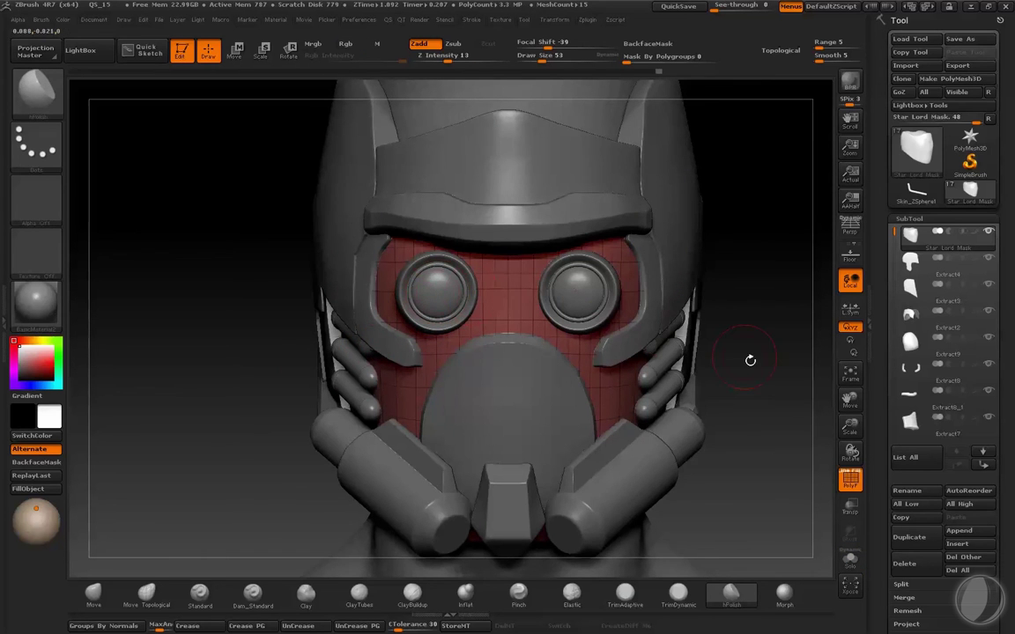
pyautogui.moveTo(752, 357)
pyautogui.mouseDown()
pyautogui.moveTo(460, 297)
pyautogui.moveTo(399, 265)
pyautogui.mouseUp()
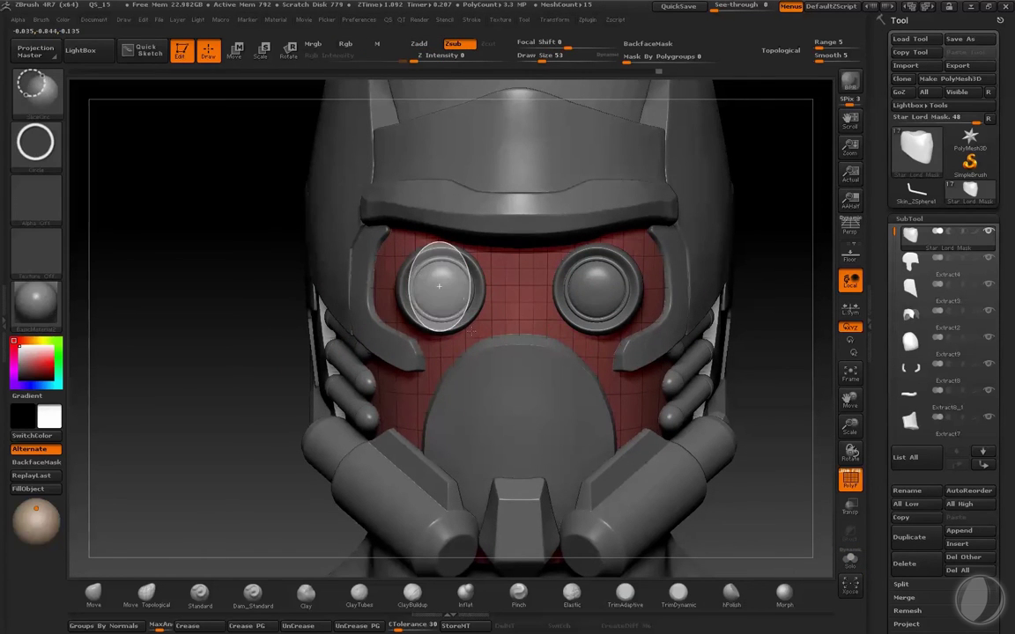
pyautogui.hotkey('shift', 'f')
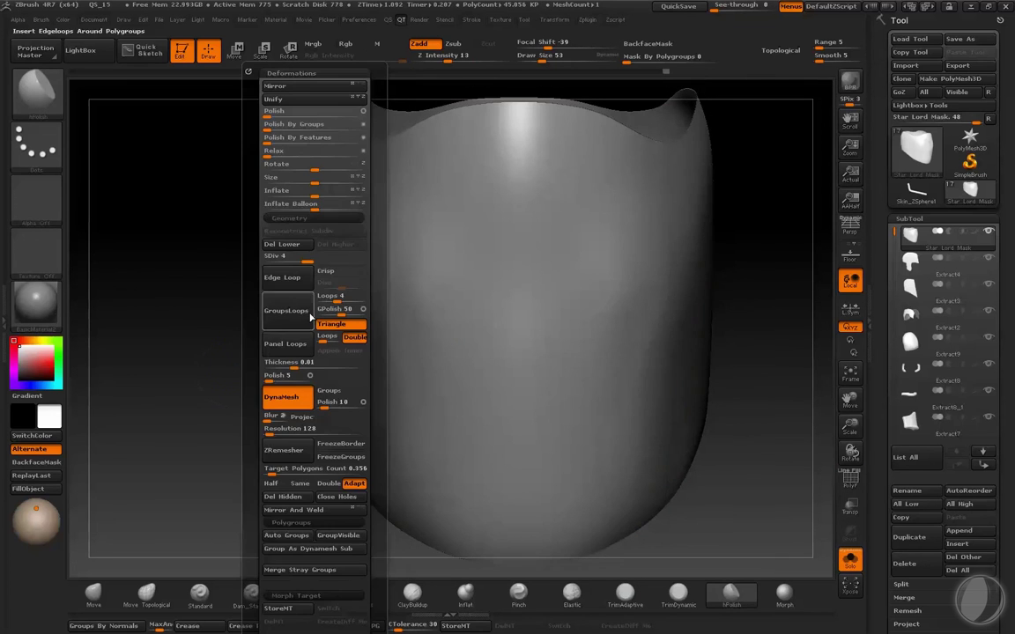
pyautogui.click(264, 208)
# - Save the tool as Star Lord Mask.ztl
pyautogui.hotkey('ctrl', 's')
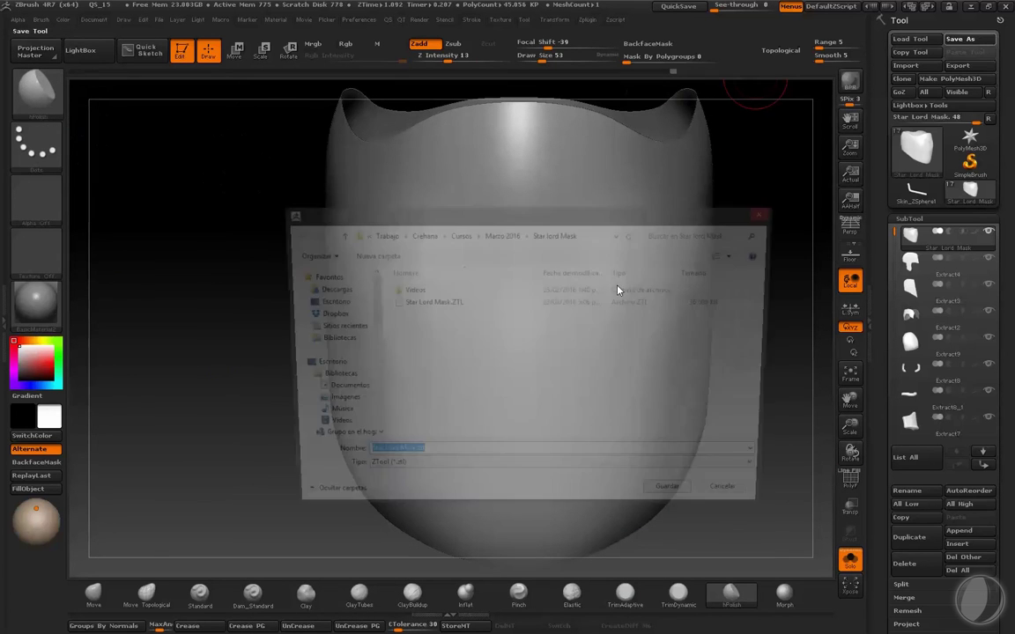
pyautogui.press('Return')
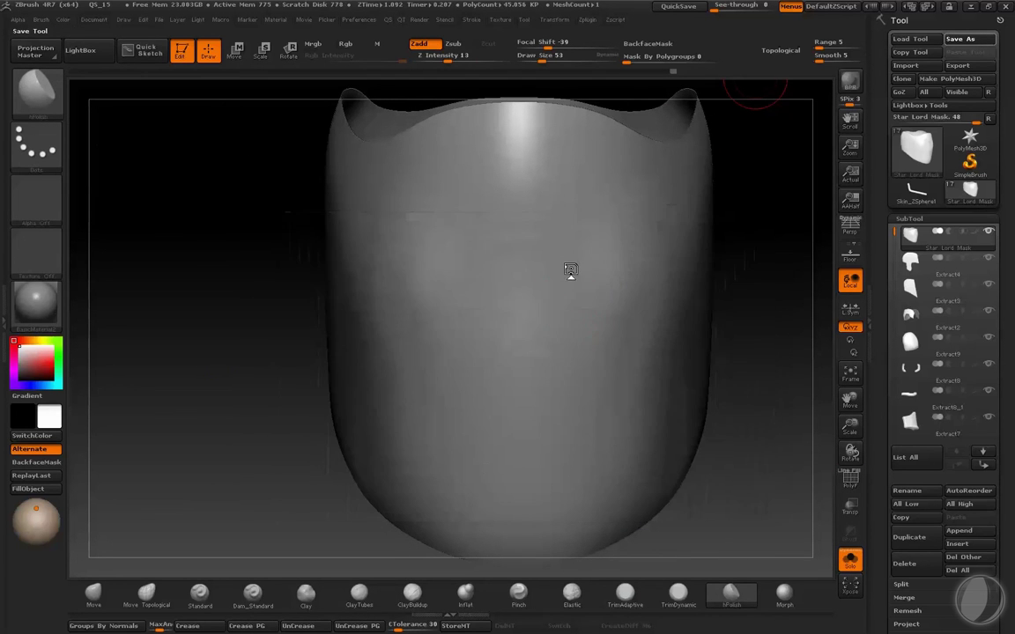
pyautogui.keyDown('ctrl'); pyautogui.keyDown('shift'); pyautogui.click(36, 143); pyautogui.keyUp('shift'); pyautogui.keyUp('ctrl')
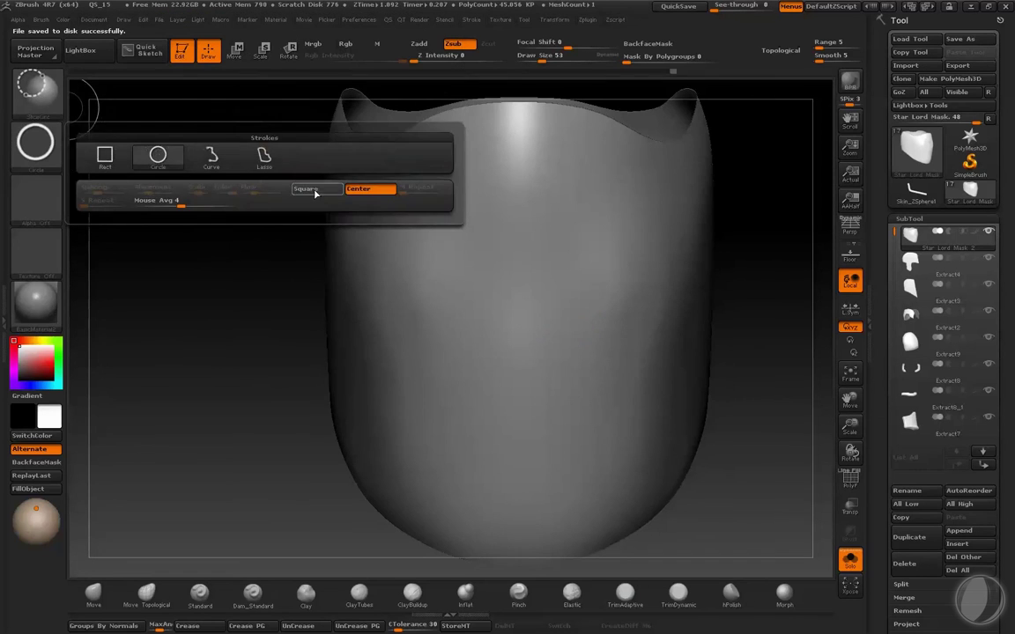
# - Slice a circular opening over the left eye lens and mirror it onto the right eye
pyautogui.press('b')
pyautogui.press('h')
pyautogui.press('p')
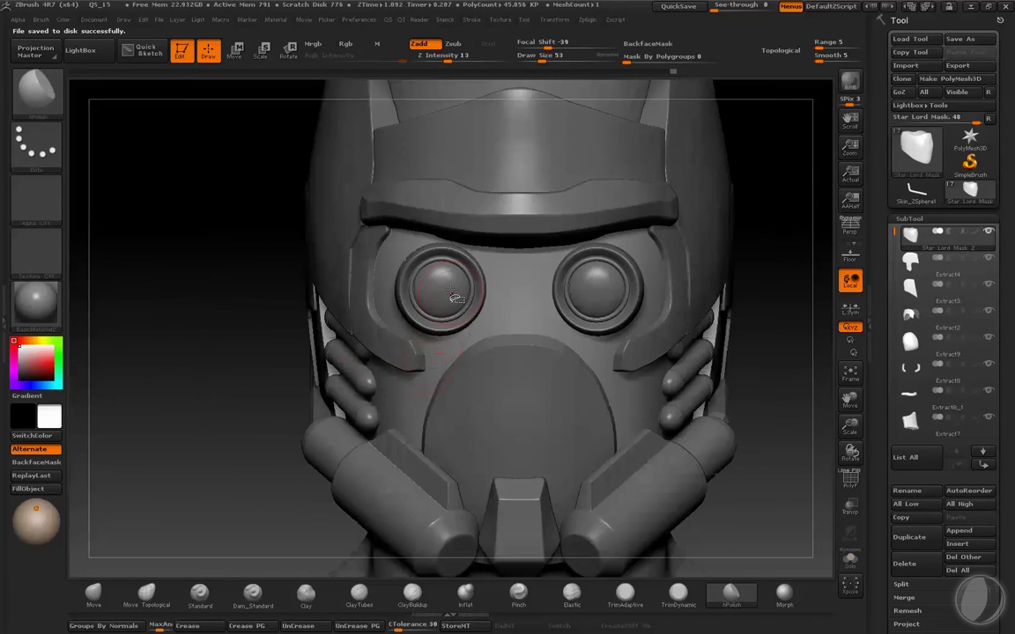
pyautogui.keyDown('ctrl'); pyautogui.keyDown('shift'); pyautogui.moveTo(441, 291); pyautogui.dragTo(448, 389); pyautogui.keyUp('shift'); pyautogui.keyUp('ctrl')
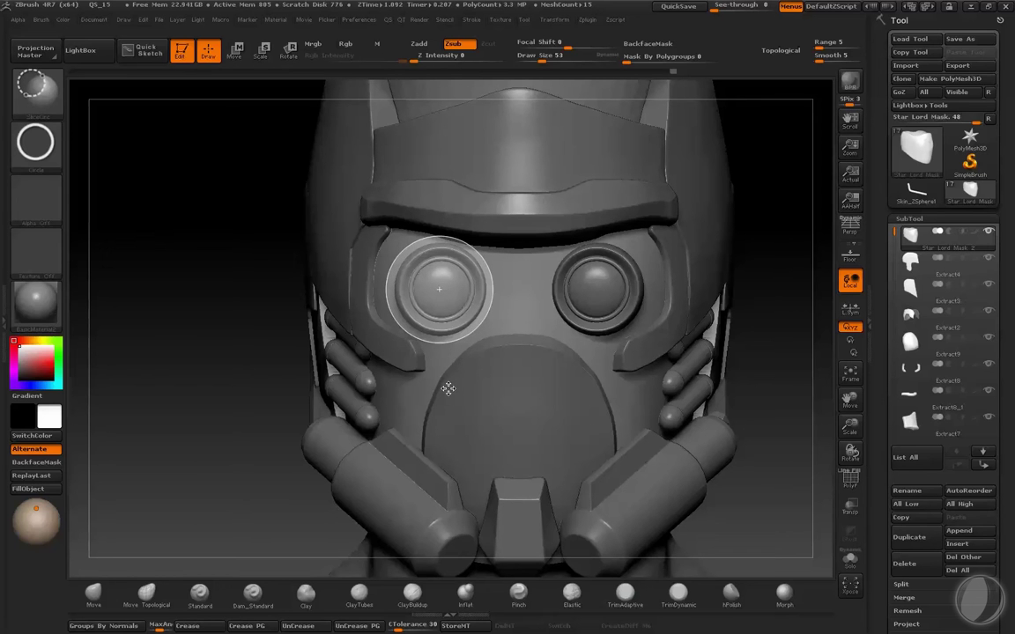
pyautogui.hotkey('shift', 'f')
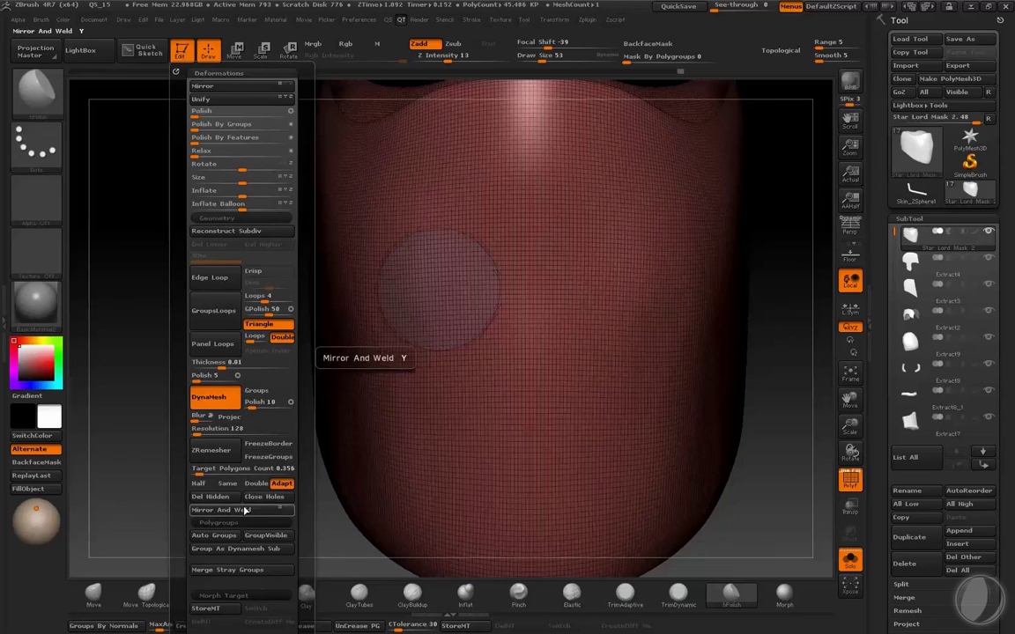
pyautogui.click(282, 352)
pyautogui.keyDown('alt'); pyautogui.moveTo(230, 380); pyautogui.dragTo(225, 426); pyautogui.keyUp('alt')
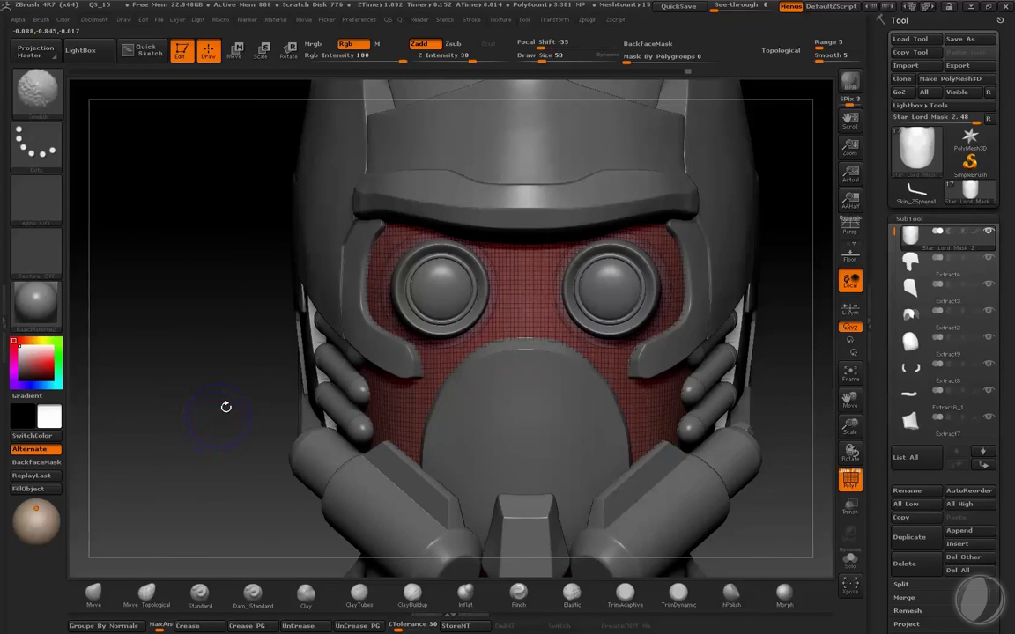
# - Use a selection brush to isolate the eye areas, then reveal and frame the whole helmet
pyautogui.keyDown('ctrl'); pyautogui.keyDown('shift'); pyautogui.click(35, 88); pyautogui.keyUp('shift'); pyautogui.keyUp('ctrl')
pyautogui.keyDown('ctrl'); pyautogui.keyDown('shift'); pyautogui.click(165, 103); pyautogui.keyUp('shift'); pyautogui.keyUp('ctrl')
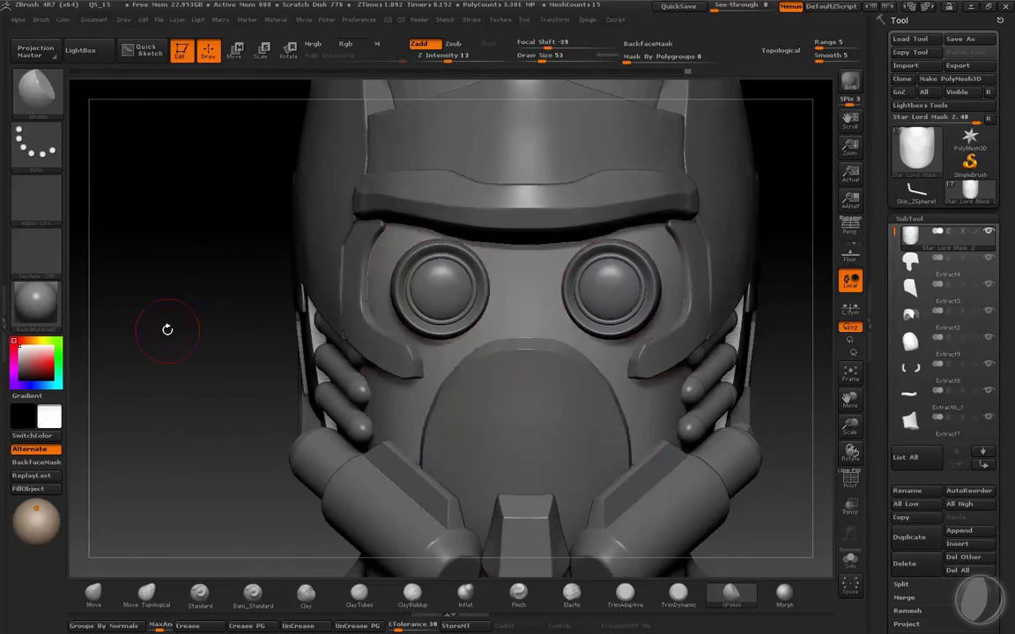
pyautogui.keyDown('ctrl'); pyautogui.keyDown('shift'); pyautogui.click(431, 322); pyautogui.keyUp('shift'); pyautogui.keyUp('ctrl')
pyautogui.keyDown('ctrl'); pyautogui.keyDown('shift'); pyautogui.click(332, 414); pyautogui.keyUp('shift'); pyautogui.keyUp('ctrl')
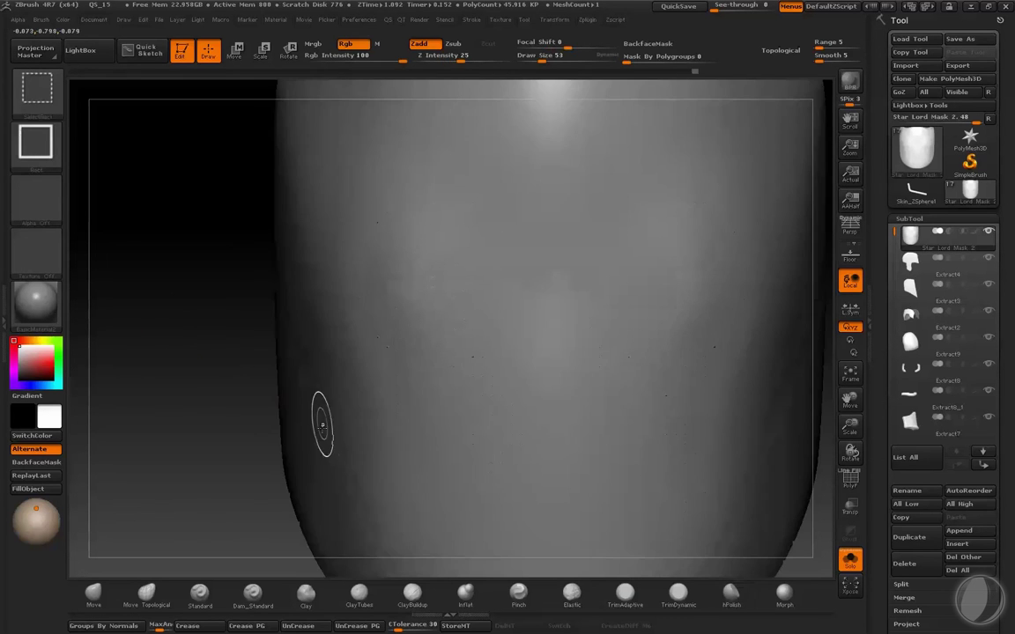
pyautogui.press('f')
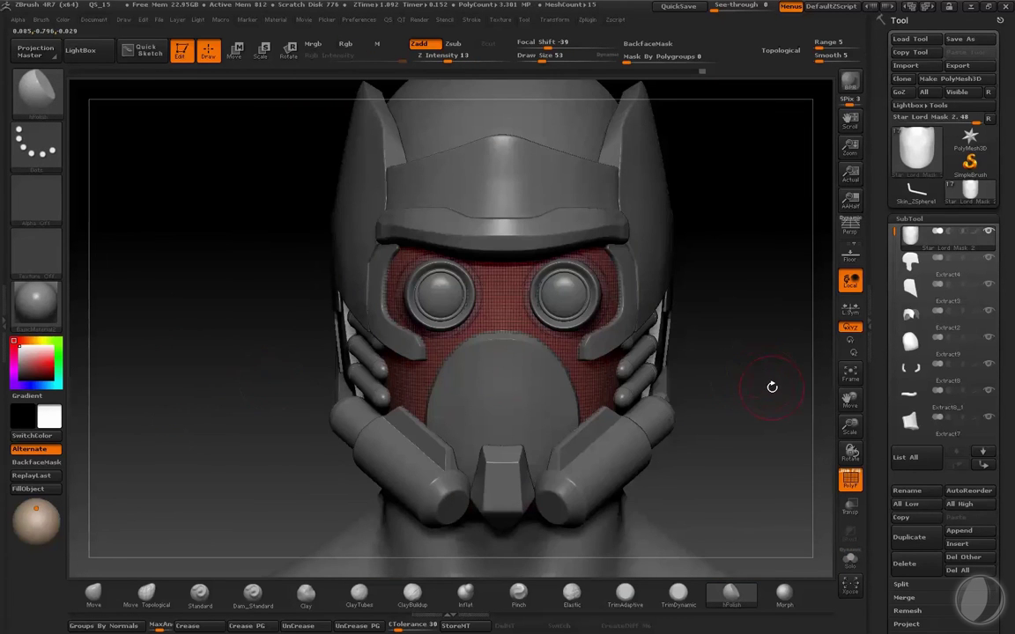
pyautogui.keyDown('ctrl'); pyautogui.moveTo(777, 388); pyautogui.dragTo(665, 327, button='right'); pyautogui.keyUp('ctrl')
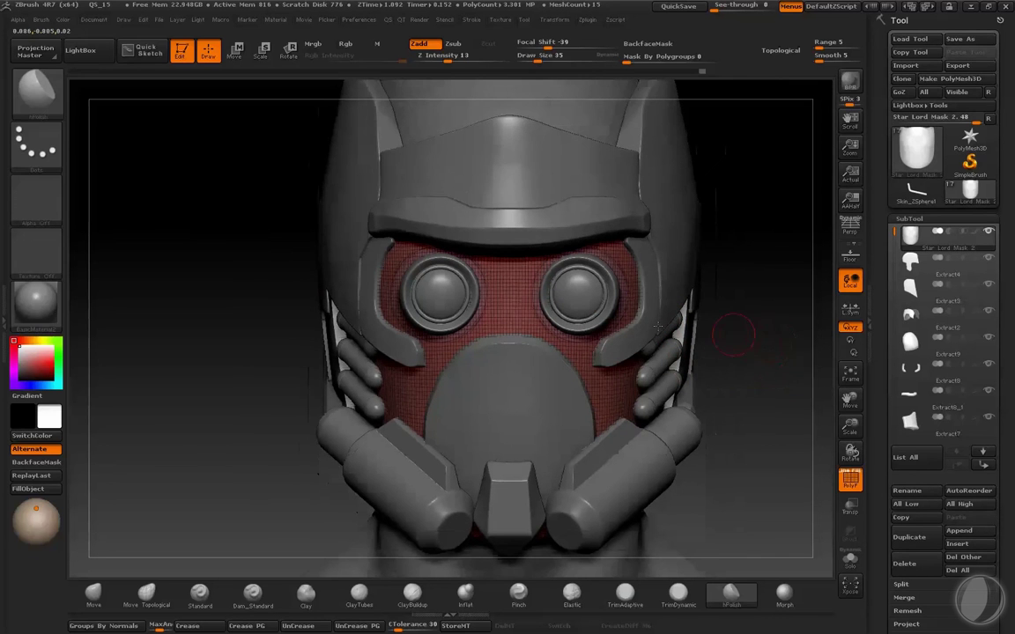
pyautogui.keyDown('ctrl'); pyautogui.keyDown('shift'); pyautogui.click(37, 86); pyautogui.keyUp('shift'); pyautogui.keyUp('ctrl')
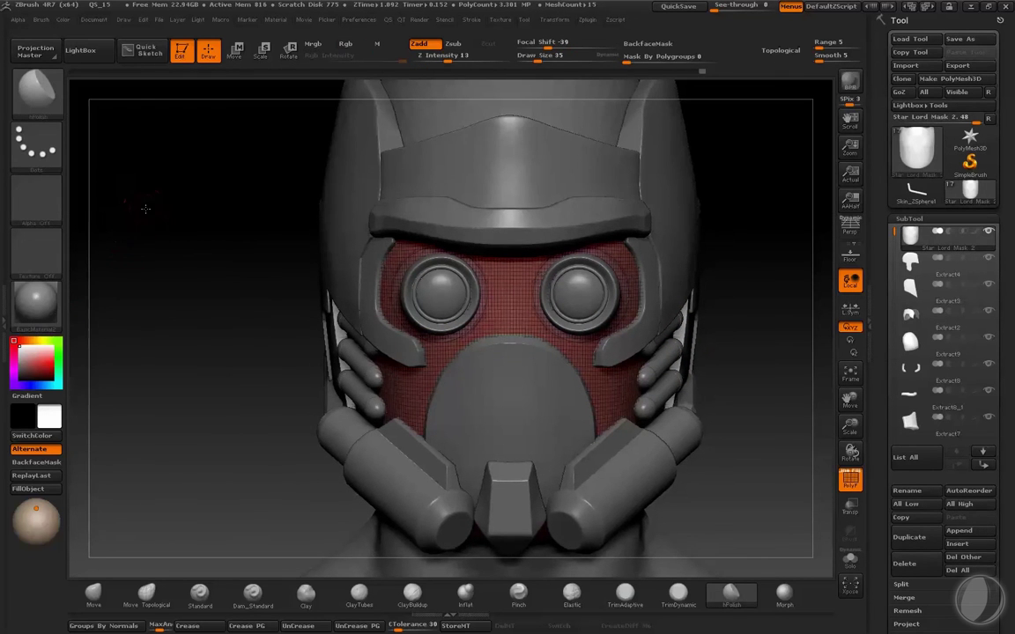
pyautogui.keyDown('alt'); pyautogui.moveTo(143, 209); pyautogui.dragTo(150, 215); pyautogui.keyUp('alt')
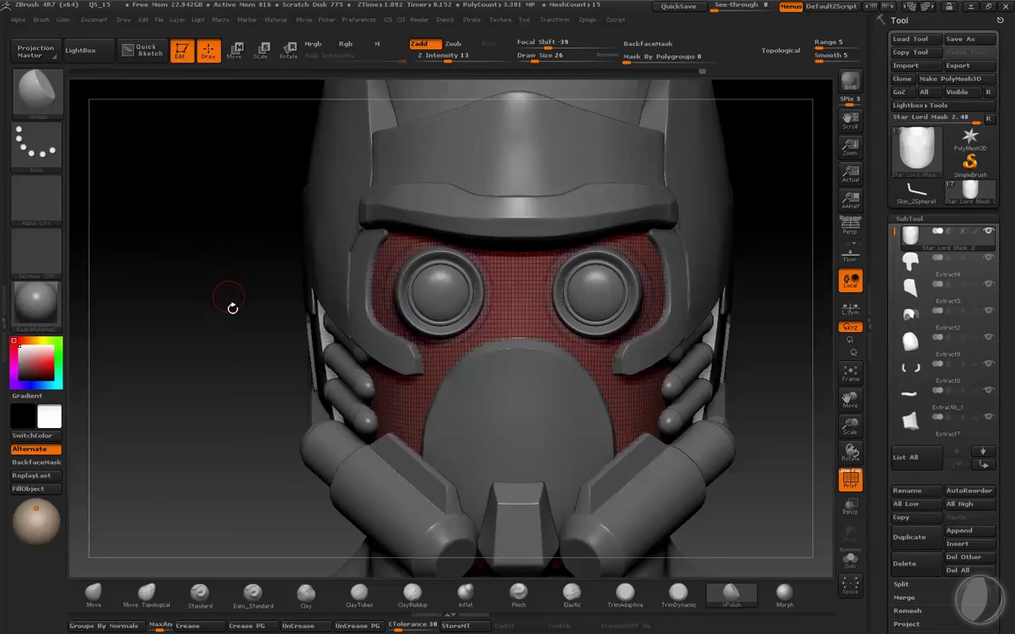
pyautogui.keyDown('alt'); pyautogui.moveTo(240, 279); pyautogui.dragTo(238, 288); pyautogui.keyUp('alt')
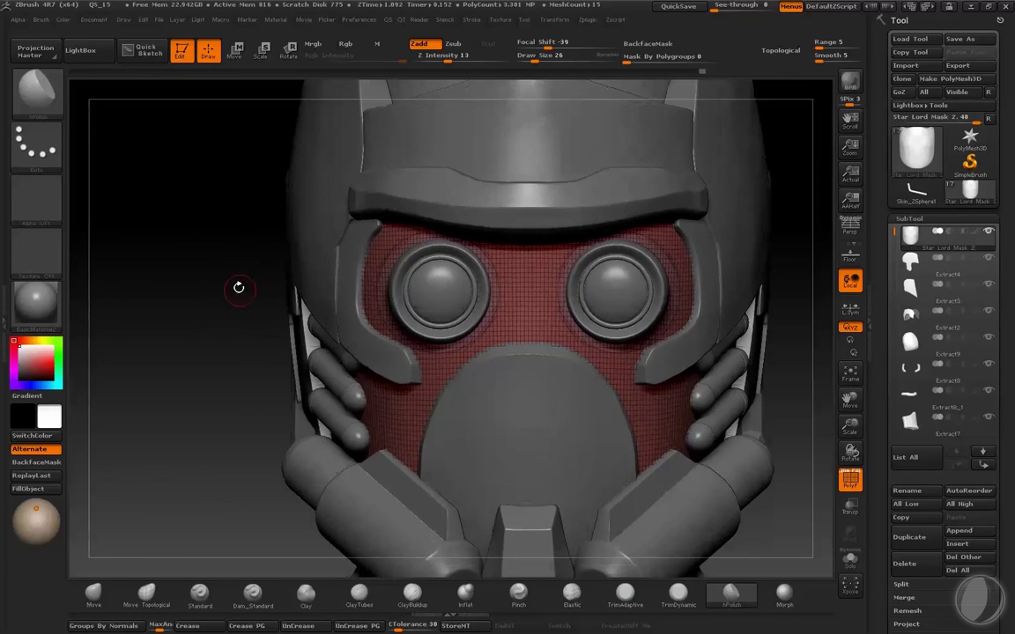
# - Outline and resize a slicing circle to fit around the left eye lens ring
pyautogui.press('space')
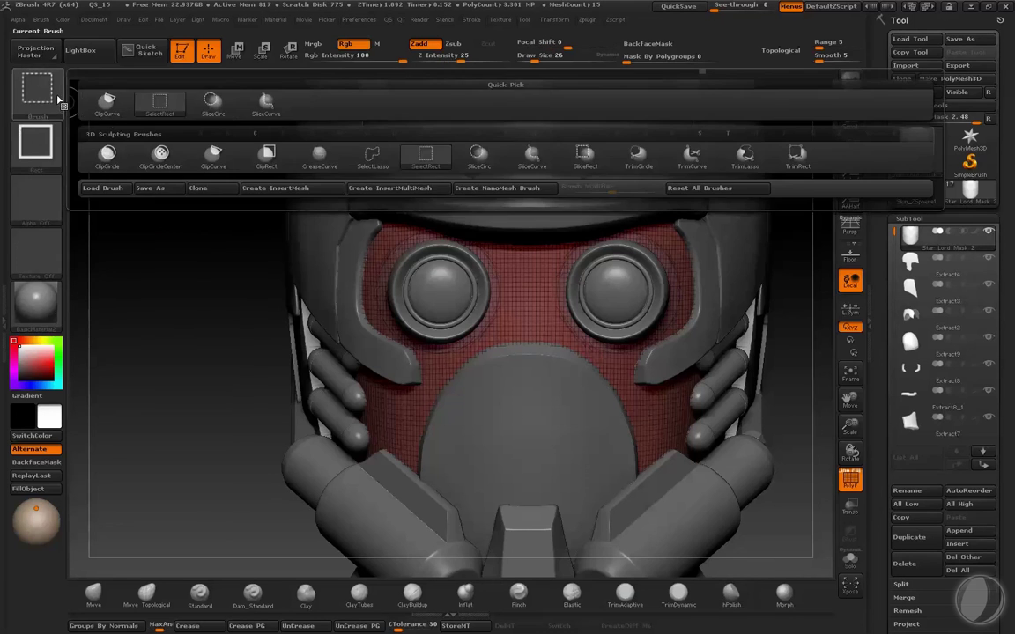
pyautogui.hotkey('alt', 's')
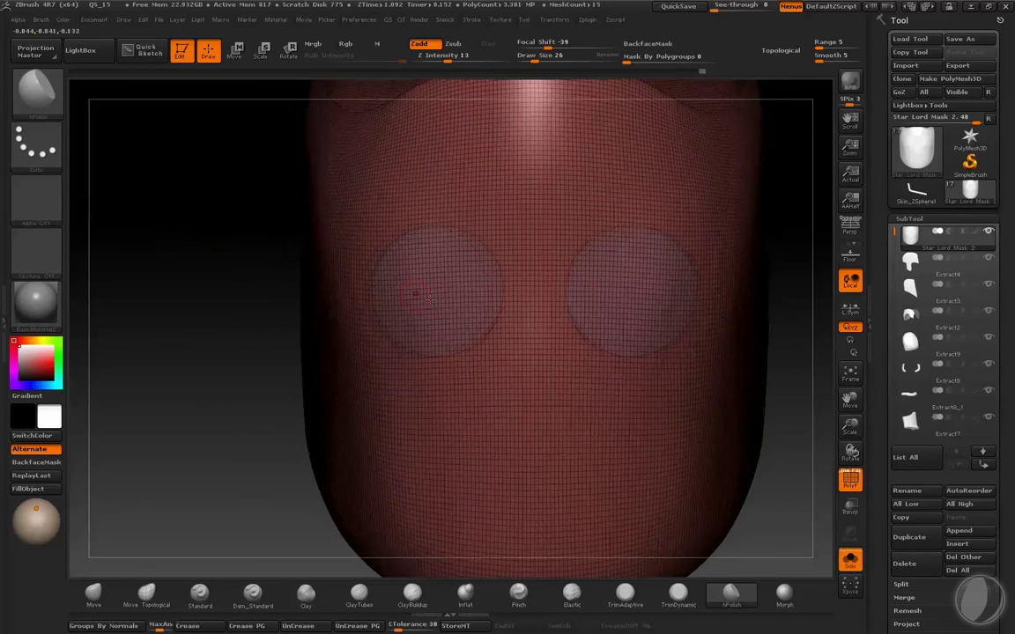
pyautogui.hotkey('alt', 's')
pyautogui.keyDown('ctrl'); pyautogui.keyDown('shift'); pyautogui.moveTo(358, 221); pyautogui.dragTo(433, 399); pyautogui.keyUp('shift'); pyautogui.keyUp('ctrl')
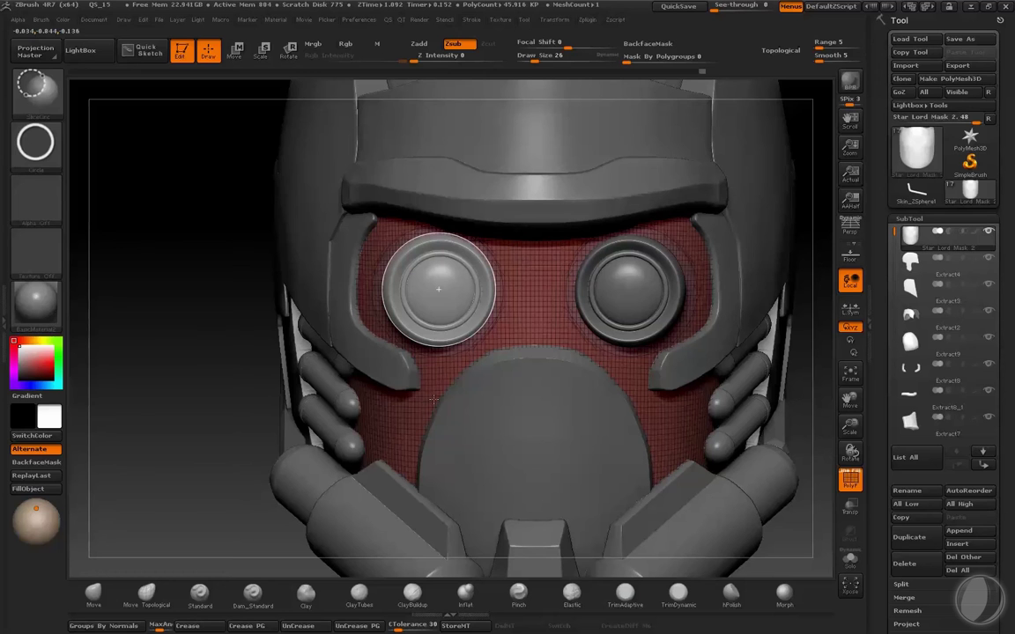
pyautogui.keyDown('ctrl'); pyautogui.keyDown('shift'); pyautogui.moveTo(433, 401); pyautogui.dragTo(436, 397); pyautogui.keyUp('shift'); pyautogui.keyUp('ctrl')
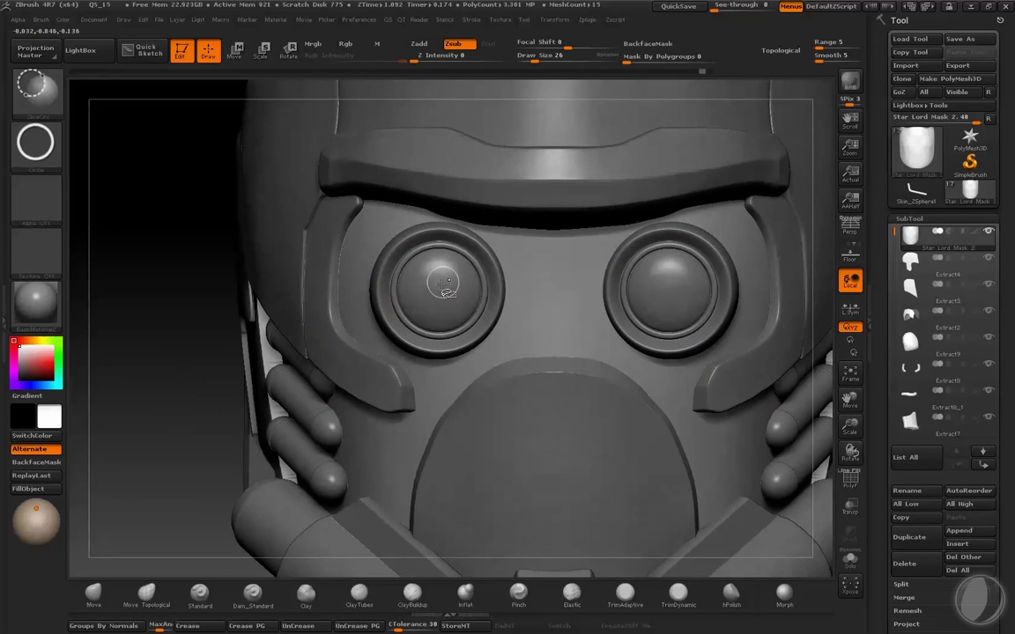
pyautogui.moveTo(437, 288); pyautogui.dragTo(436, 429)
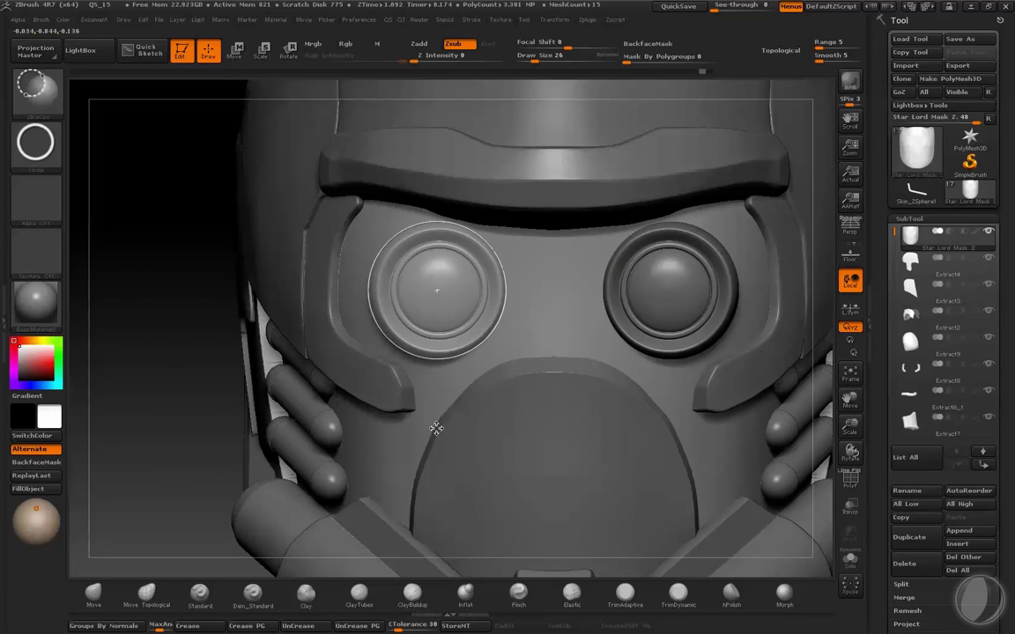
pyautogui.moveTo(436, 429); pyautogui.dragTo(437, 430)
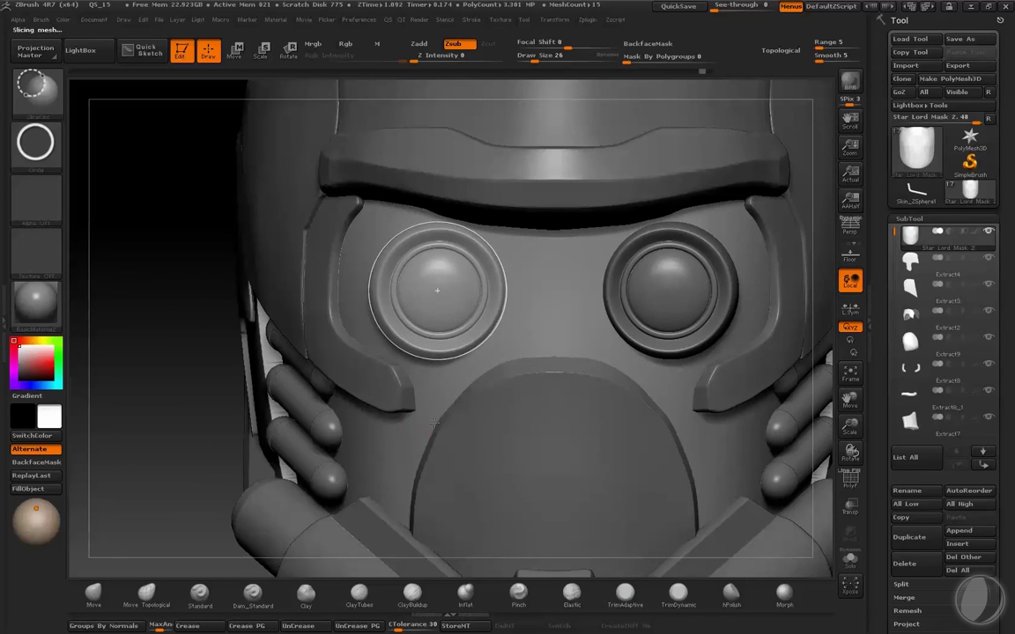
# - Select hPolish and toggle Polyframe to review the mask's polygroups
pyautogui.press('b')
pyautogui.press('h')
pyautogui.press('p')
pyautogui.hotkey('shift', 'f')
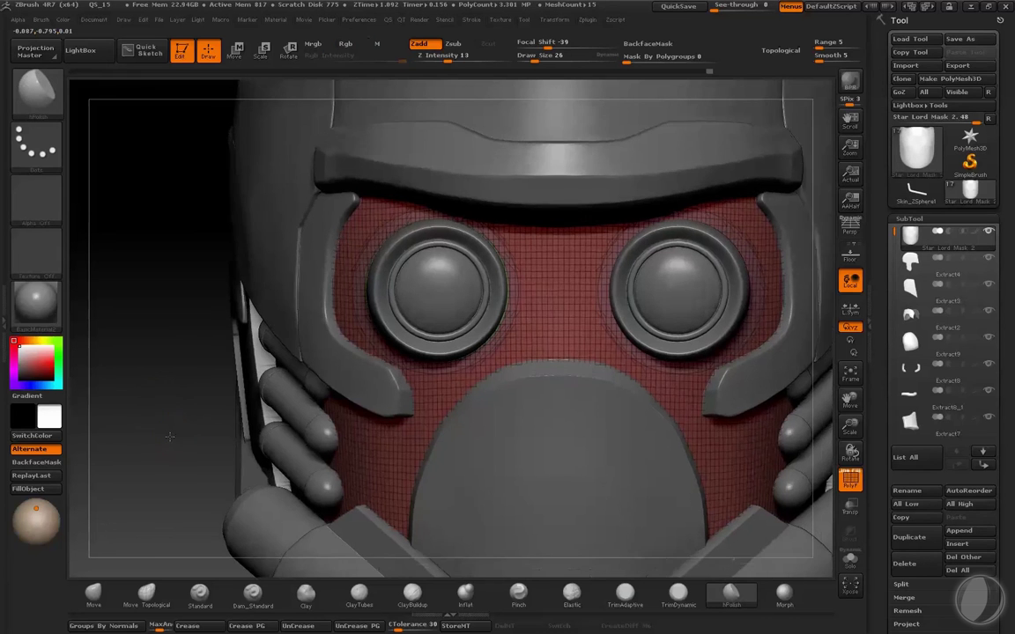
pyautogui.moveTo(170, 436); pyautogui.dragTo(173, 419)
pyautogui.hotkey('shift', 'f')
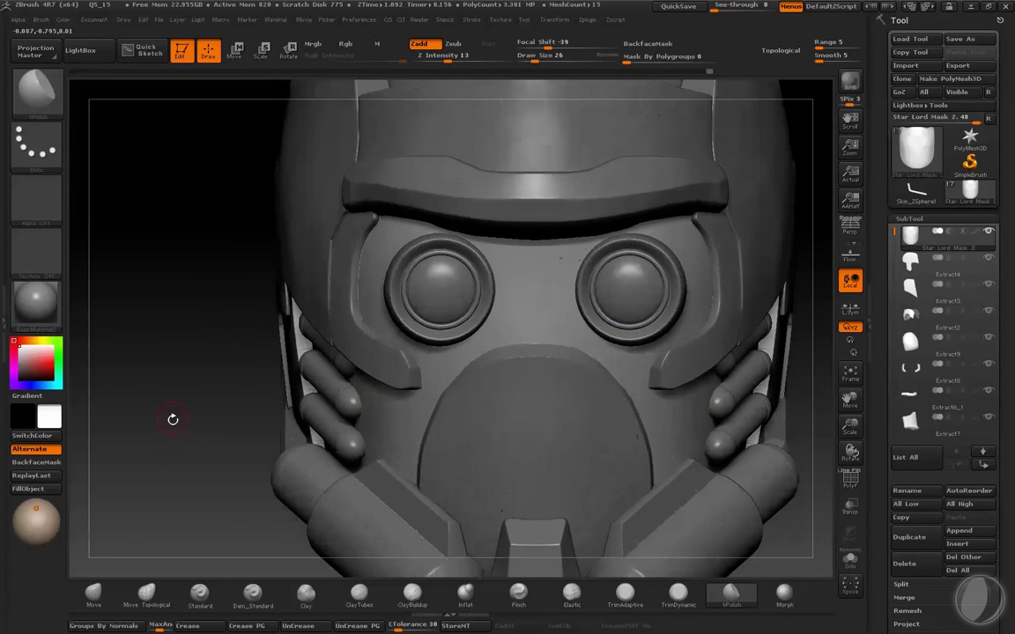
pyautogui.press('f')
# - Solo the mask shell to inspect its polygroups, then restore all parts with Polyframe off
pyautogui.hotkey('ctrl', 'shift', 'f')
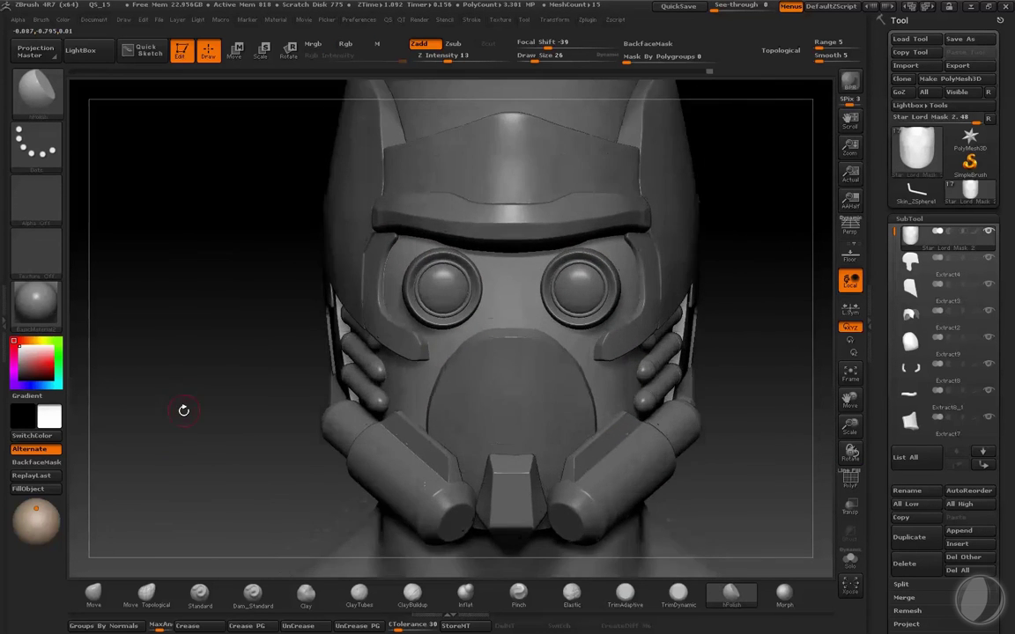
pyautogui.moveTo(180, 405); pyautogui.dragTo(166, 418)
pyautogui.hotkey('shift', 'f')
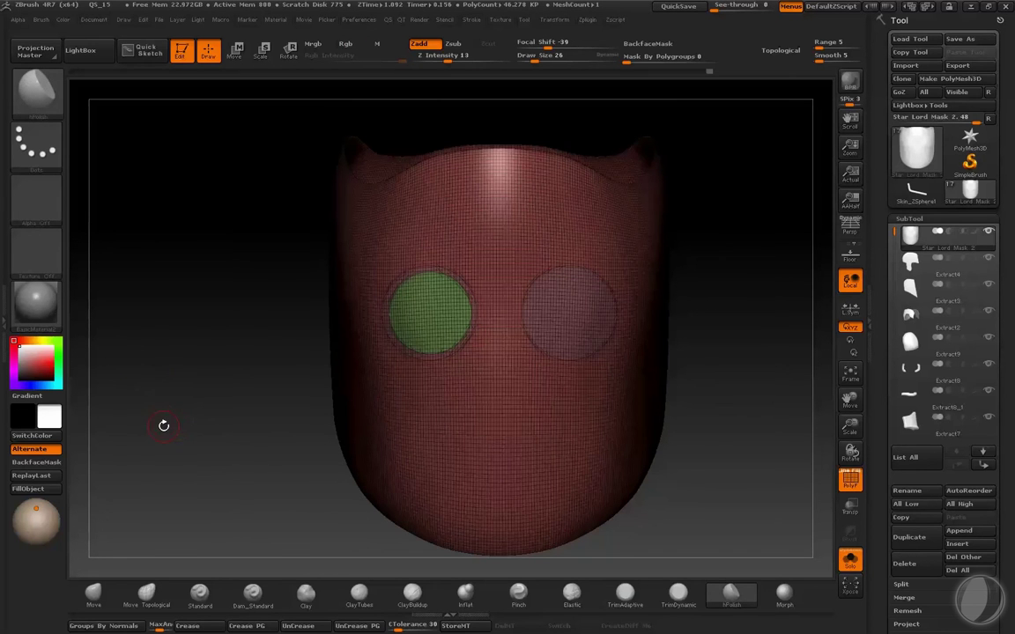
pyautogui.hotkey('ctrl', 'shift', 'f')
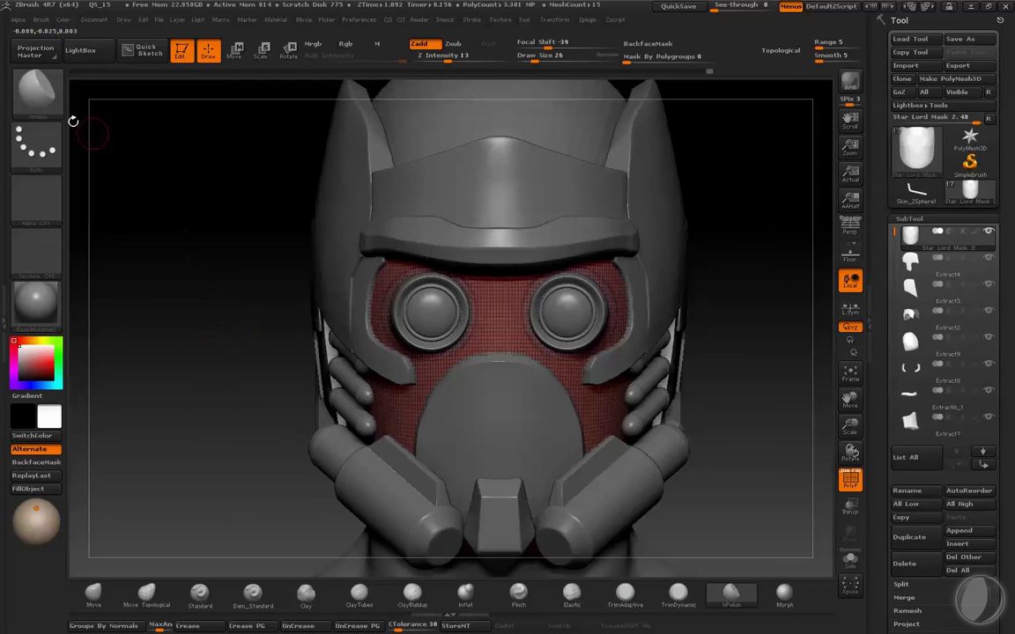
pyautogui.click(37, 87)
pyautogui.keyDown('alt'); pyautogui.moveTo(202, 280); pyautogui.dragTo(197, 305); pyautogui.keyUp('alt')
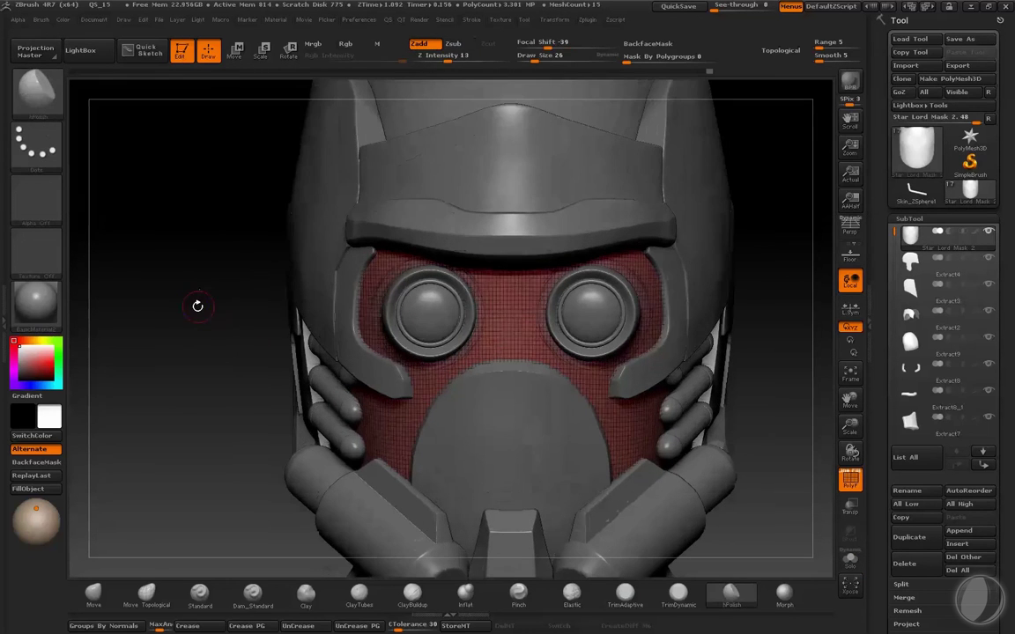
pyautogui.hotkey('shift', 'f')
# - Select SliceCurve and draw diagonal slice curves from the brow past the eyes
pyautogui.press('b')
pyautogui.press('z')
pyautogui.press('r')
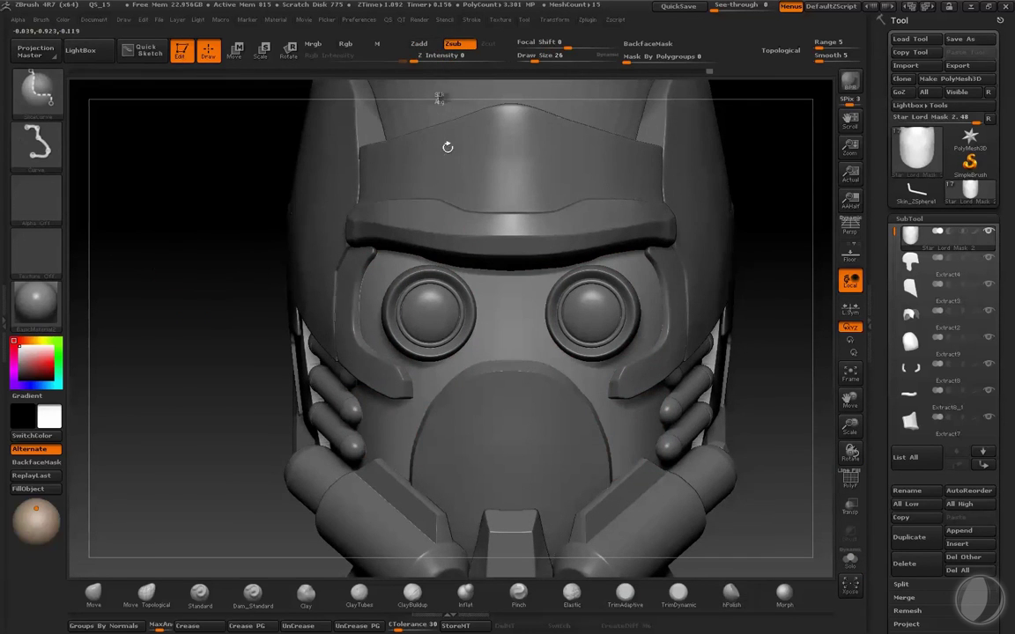
pyautogui.moveTo(448, 147)
pyautogui.keyDown('ctrl'); pyautogui.keyDown('shift'); pyautogui.mouseDown()
pyautogui.moveTo(481, 288)
pyautogui.moveTo(477, 279)
pyautogui.mouseUp(); pyautogui.keyUp('shift'); pyautogui.keyUp('ctrl')
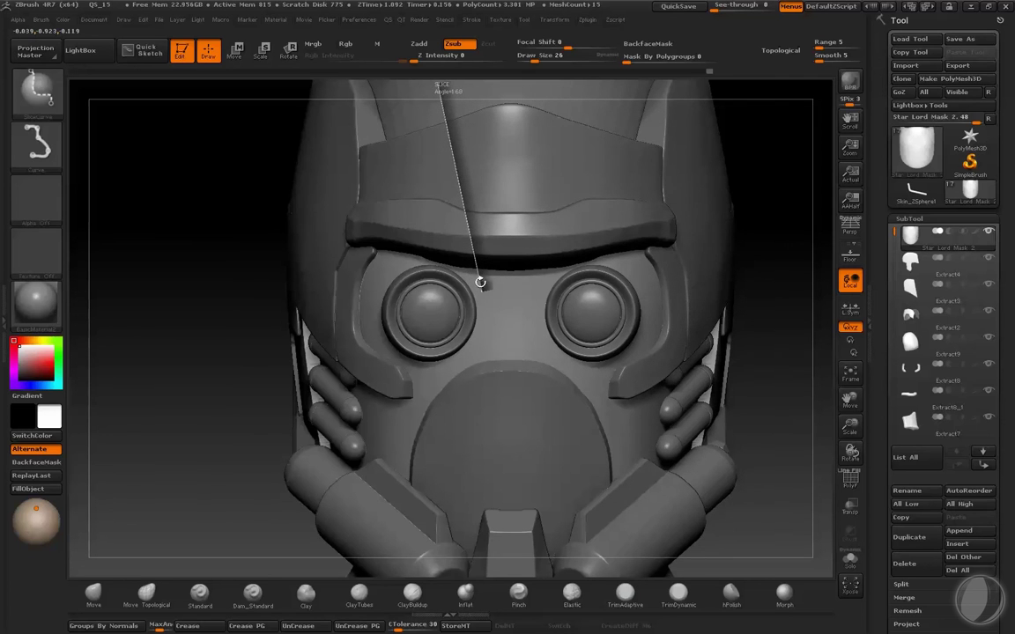
pyautogui.keyDown('ctrl'); pyautogui.keyDown('shift'); pyautogui.moveTo(530, 315); pyautogui.dragTo(529, 315); pyautogui.keyUp('shift'); pyautogui.keyUp('ctrl')
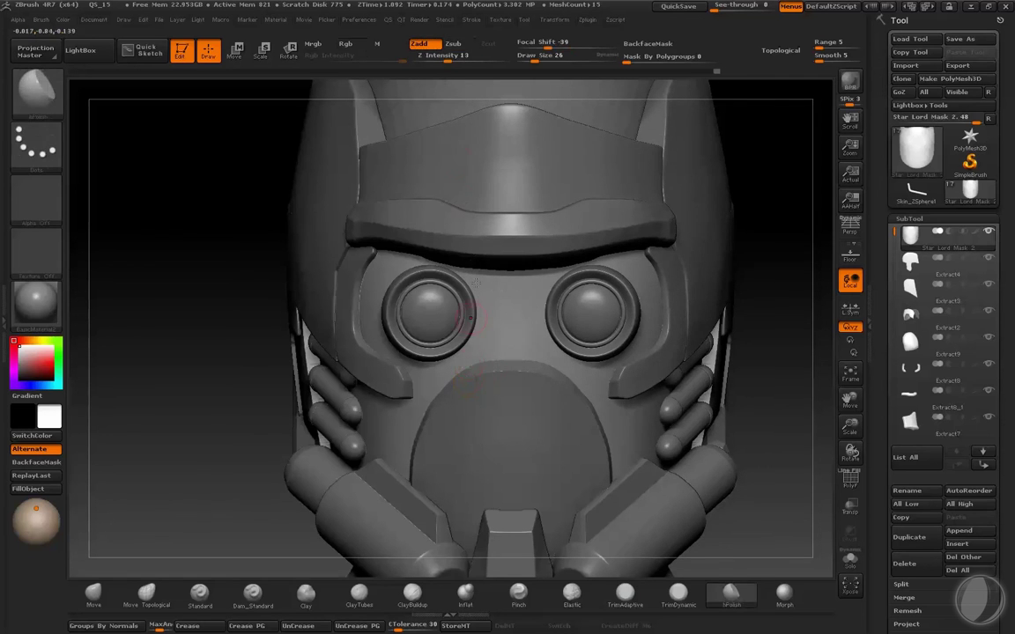
pyautogui.keyDown('ctrl'); pyautogui.keyDown('shift'); pyautogui.moveTo(451, 116); pyautogui.dragTo(475, 260); pyautogui.keyUp('shift'); pyautogui.keyUp('ctrl')
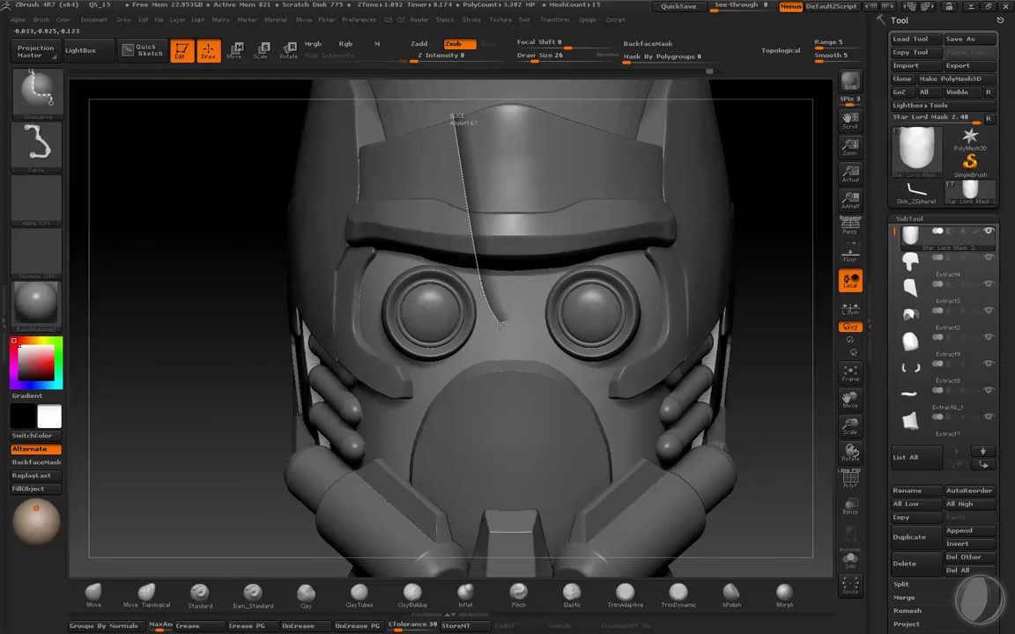
pyautogui.moveTo(500, 324)
pyautogui.keyDown('ctrl'); pyautogui.keyDown('shift'); pyautogui.mouseDown()
pyautogui.moveTo(483, 279)
pyautogui.moveTo(502, 292)
pyautogui.mouseUp(); pyautogui.keyUp('shift'); pyautogui.keyUp('ctrl')
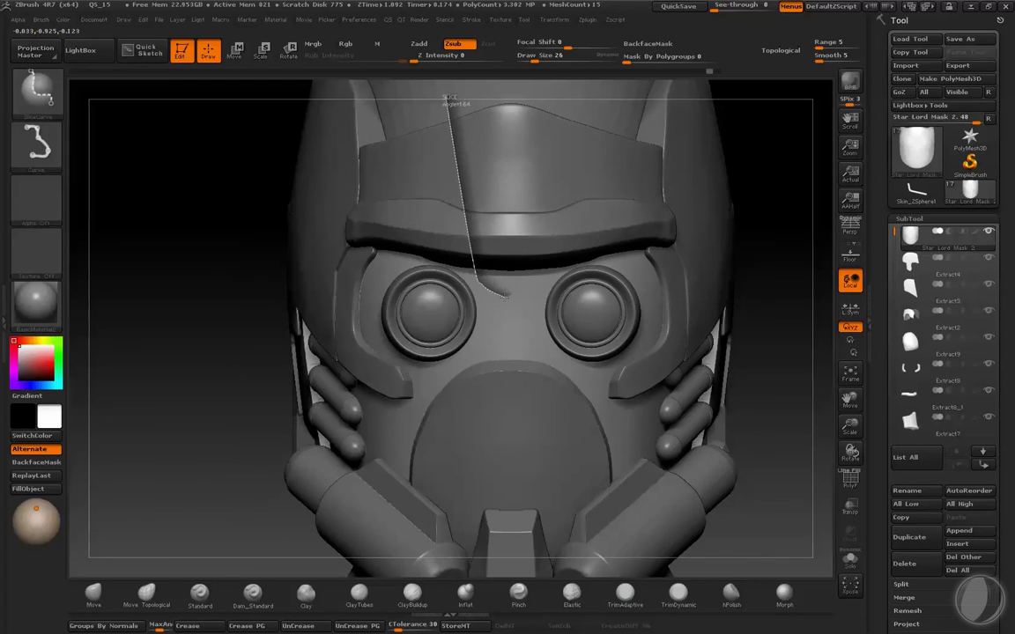
pyautogui.keyDown('ctrl'); pyautogui.keyDown('shift'); pyautogui.moveTo(451, 133); pyautogui.dragTo(476, 280); pyautogui.keyUp('shift'); pyautogui.keyUp('ctrl')
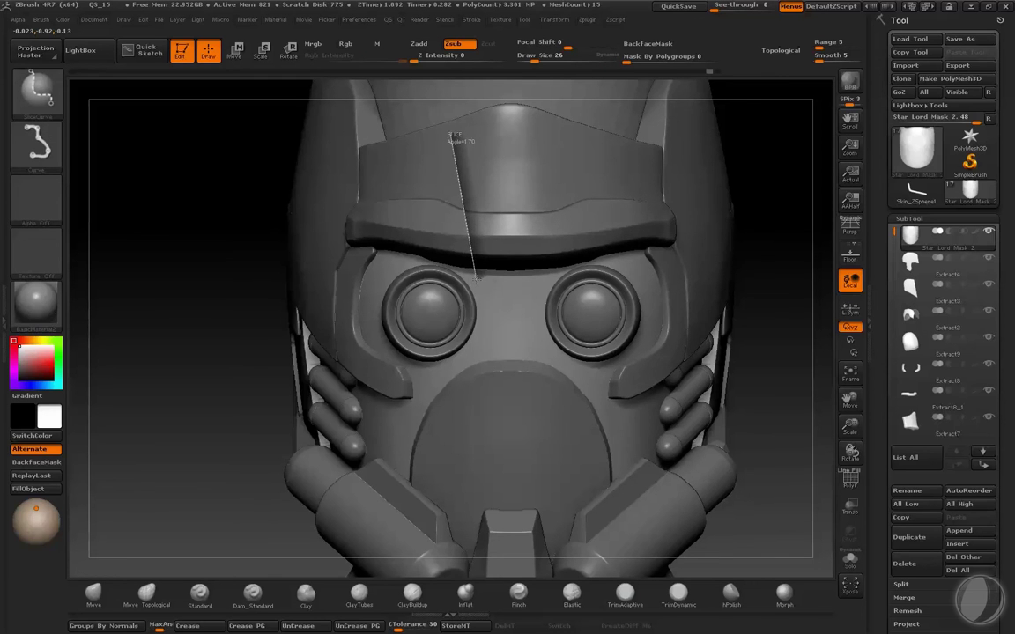
pyautogui.keyDown('ctrl'); pyautogui.keyDown('shift'); pyautogui.moveTo(509, 300); pyautogui.dragTo(705, 451); pyautogui.keyUp('shift'); pyautogui.keyUp('ctrl')
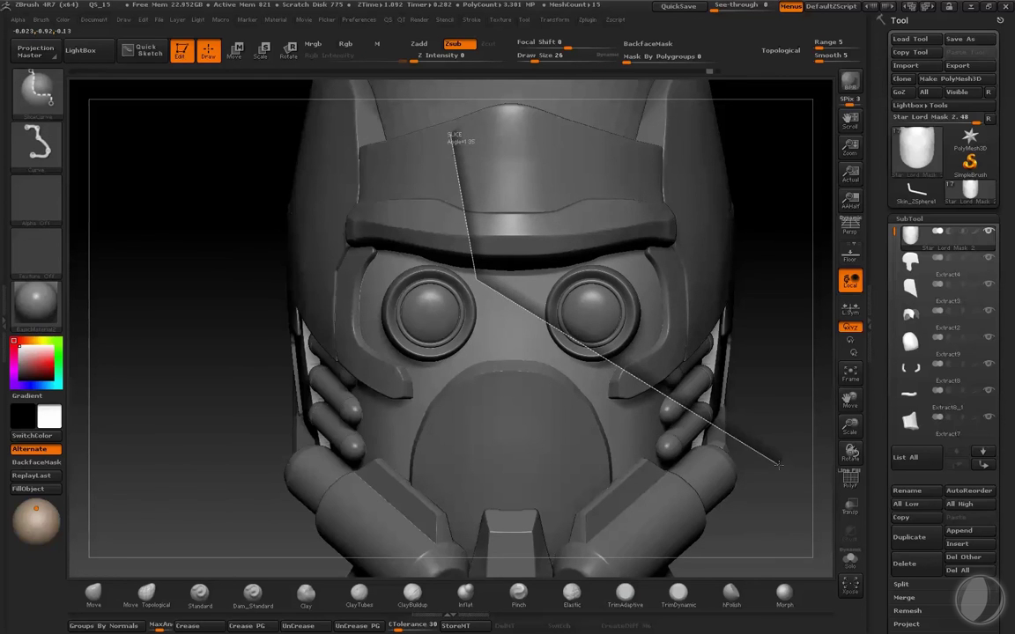
# - Check the cut with Polyframe and SelectRect by hiding and showing the eye polygroups
pyautogui.hotkey('shift', 'f')
pyautogui.click(850, 559)
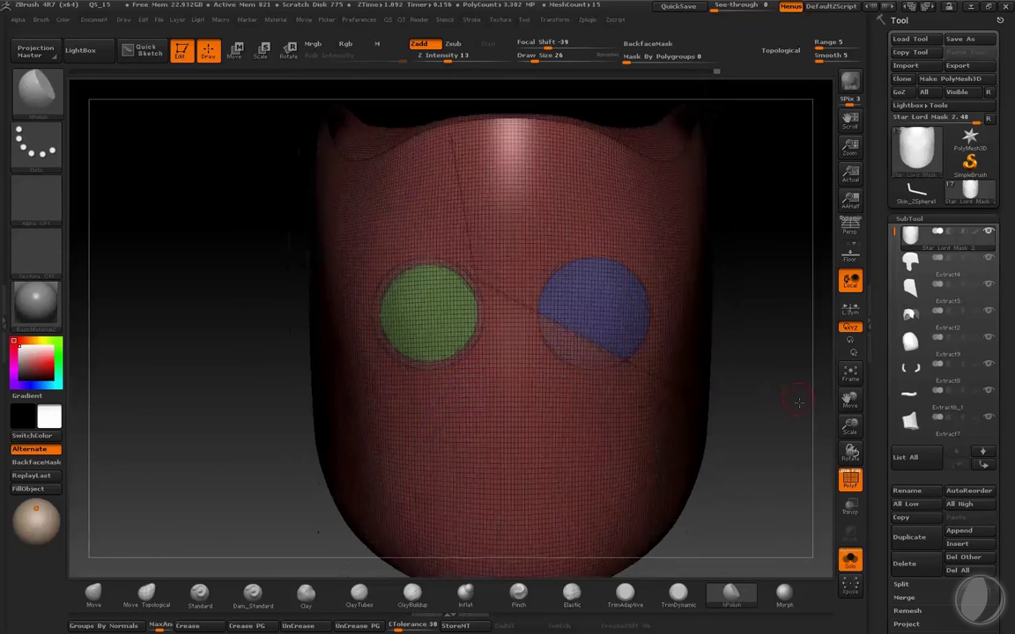
pyautogui.click(57, 86)
pyautogui.click(160, 101)
pyautogui.keyDown('ctrl'); pyautogui.keyDown('shift'); pyautogui.click(531, 220); pyautogui.keyUp('shift'); pyautogui.keyUp('ctrl')
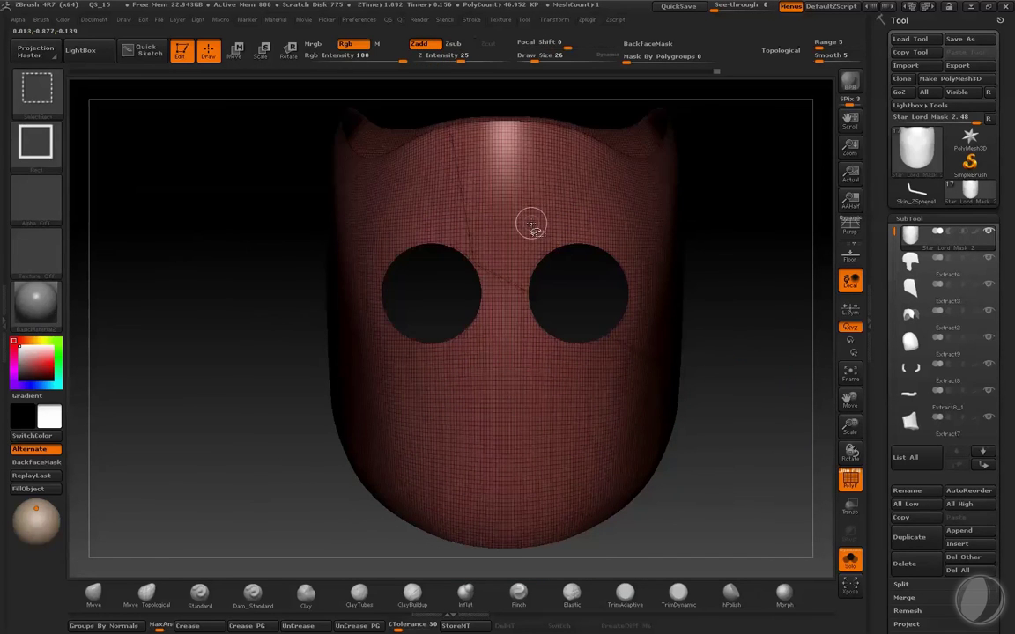
pyautogui.keyDown('ctrl'); pyautogui.keyDown('shift'); pyautogui.click(738, 269); pyautogui.keyUp('shift'); pyautogui.keyUp('ctrl')
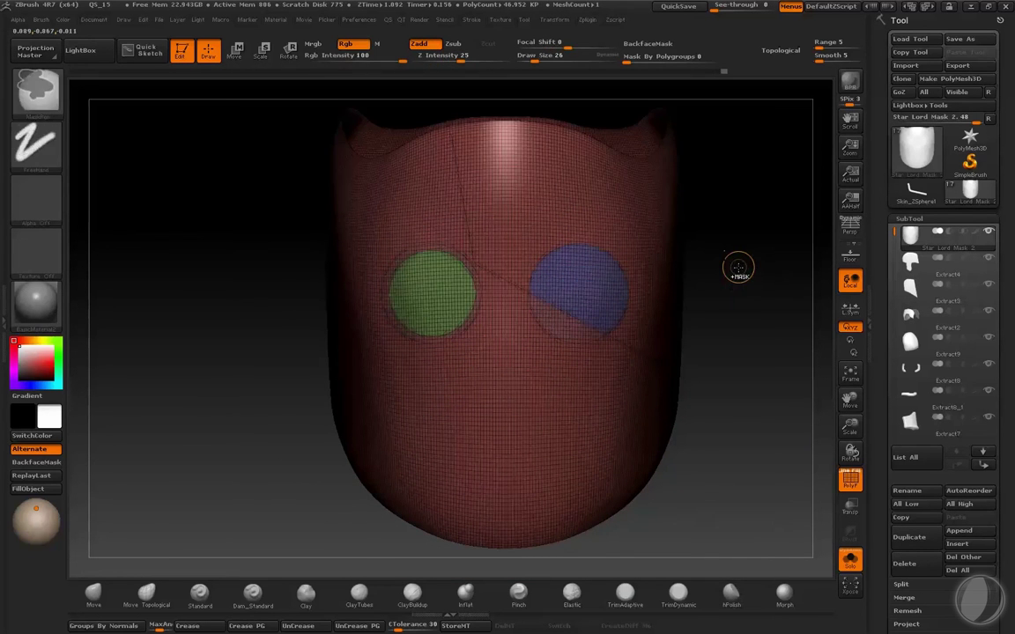
pyautogui.click(49, 94)
pyautogui.click(731, 592)
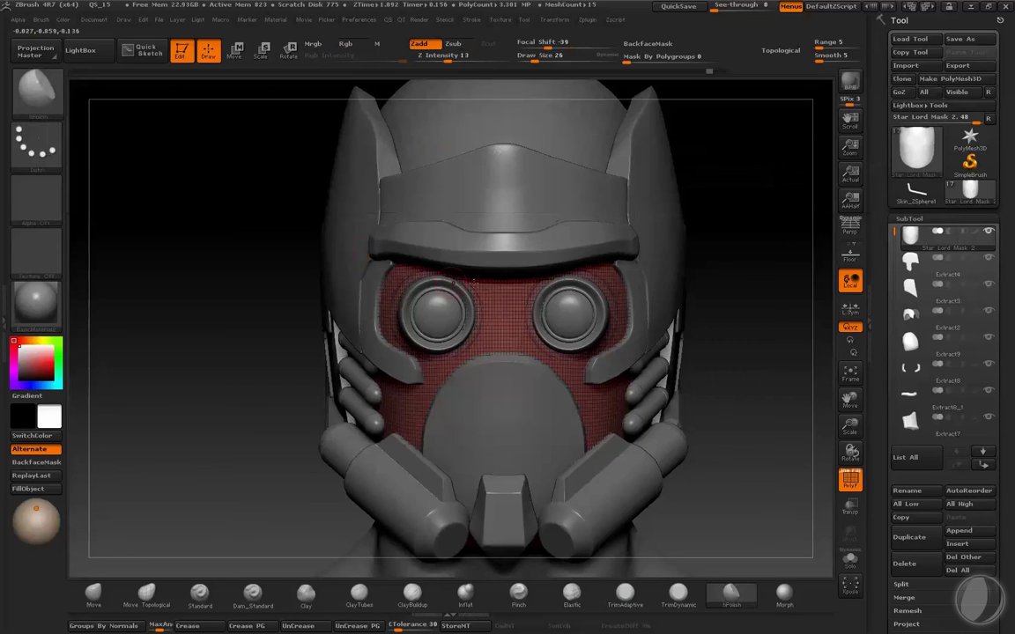
# - Slice the face plate diagonally across the eyes and solo the mask to check the panels
pyautogui.moveTo(255, 237)
pyautogui.mouseDown()
pyautogui.moveTo(401, 84)
pyautogui.moveTo(463, 327)
pyautogui.mouseUp()
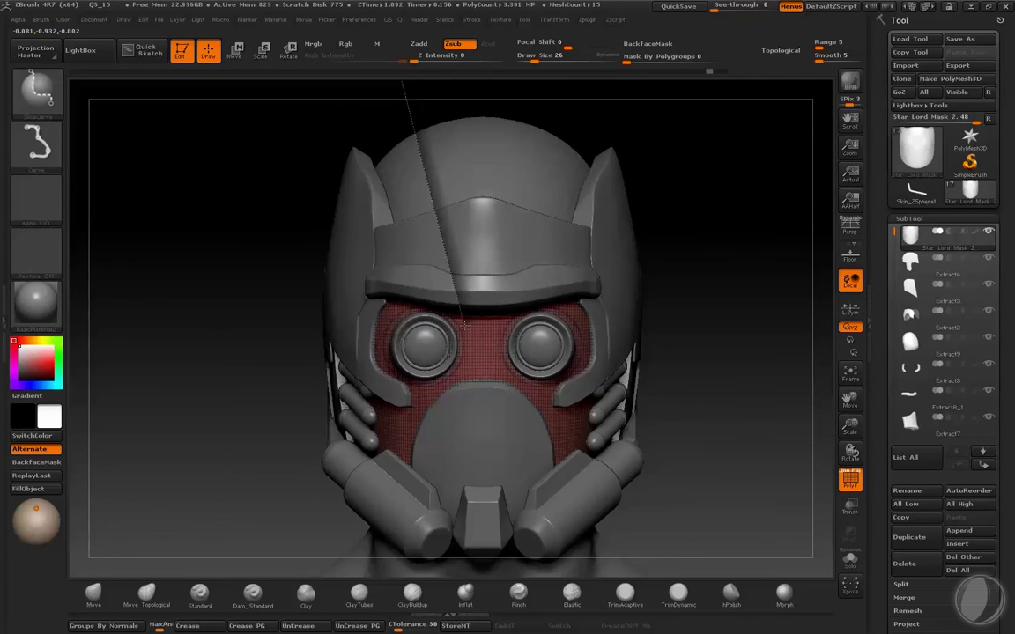
pyautogui.moveTo(466, 326); pyautogui.dragTo(720, 471)
pyautogui.click(731, 592)
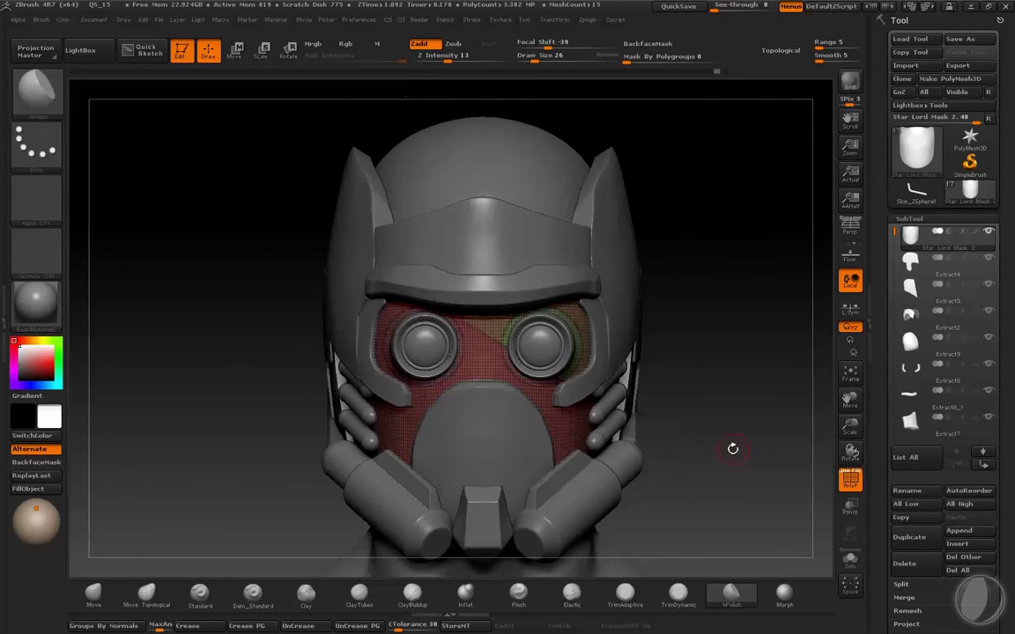
pyautogui.hotkey('alt', 's')
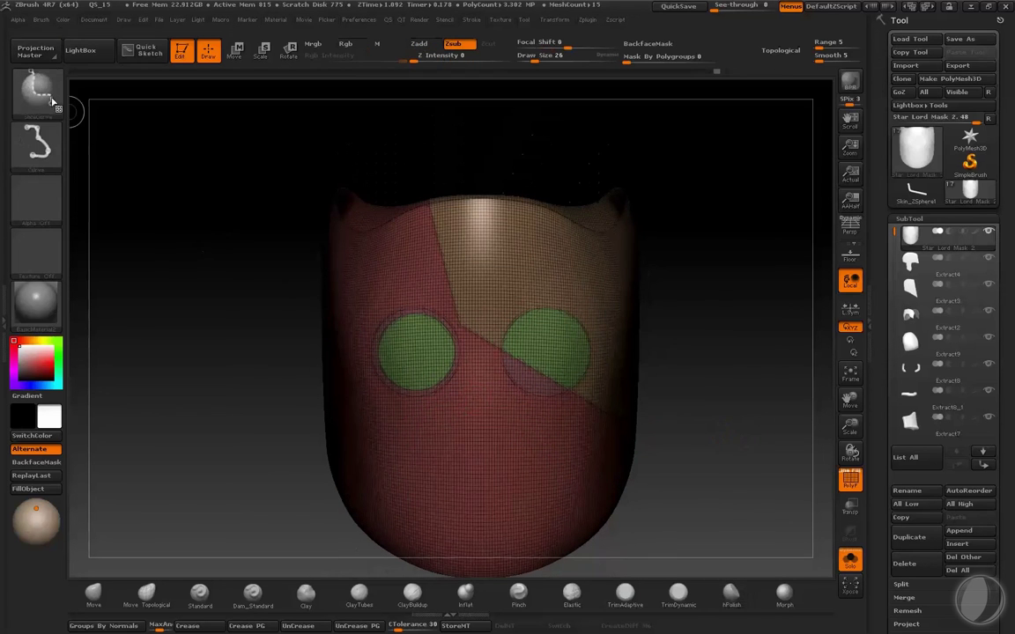
pyautogui.click(53, 103)
pyautogui.click(110, 101)
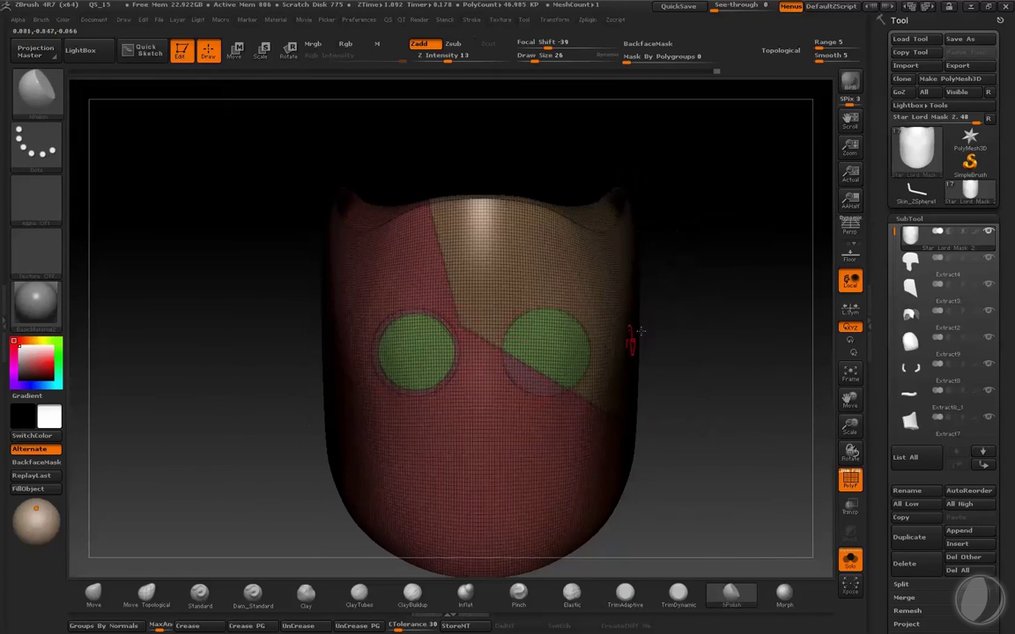
pyautogui.hotkey('shift', 'f')
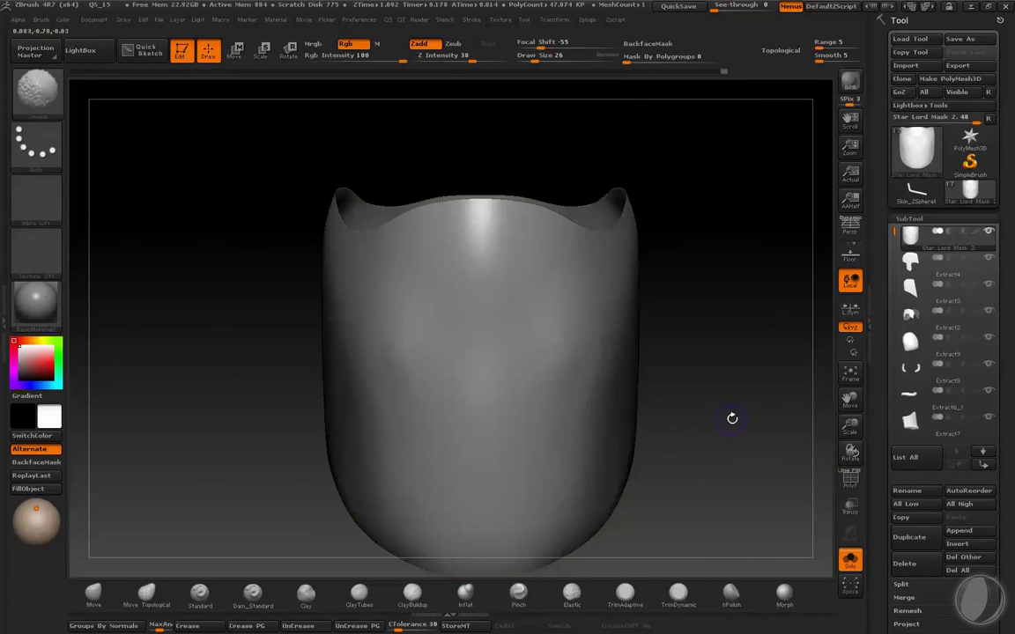
pyautogui.hotkey('alt', 's')
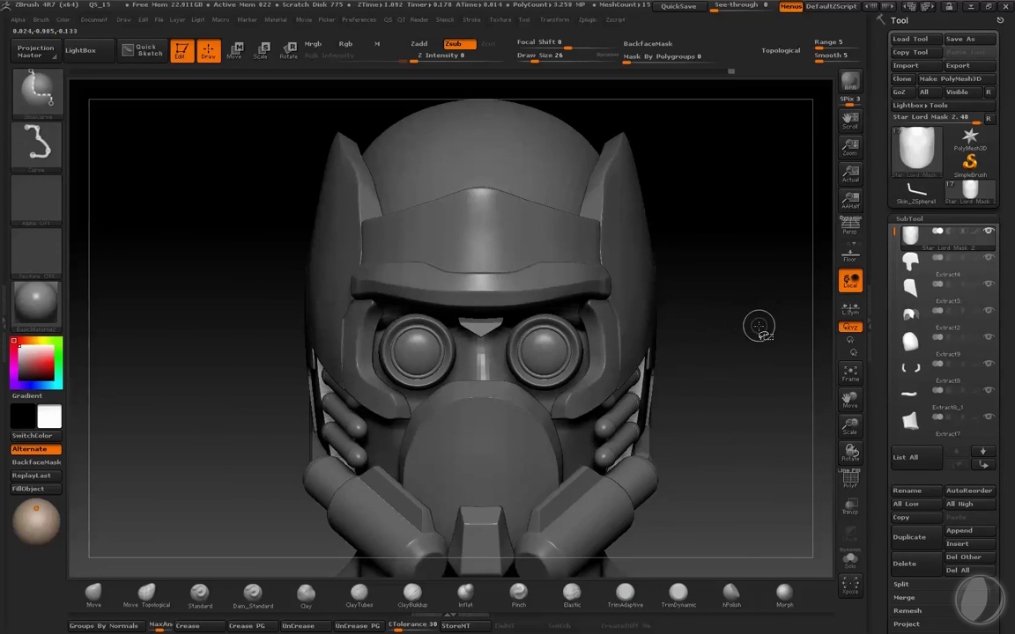
# - Select hPolish, zoom out to the full head bust, and turn on Polyframe for the mask
pyautogui.press('b')
pyautogui.press('h')
pyautogui.press('p')
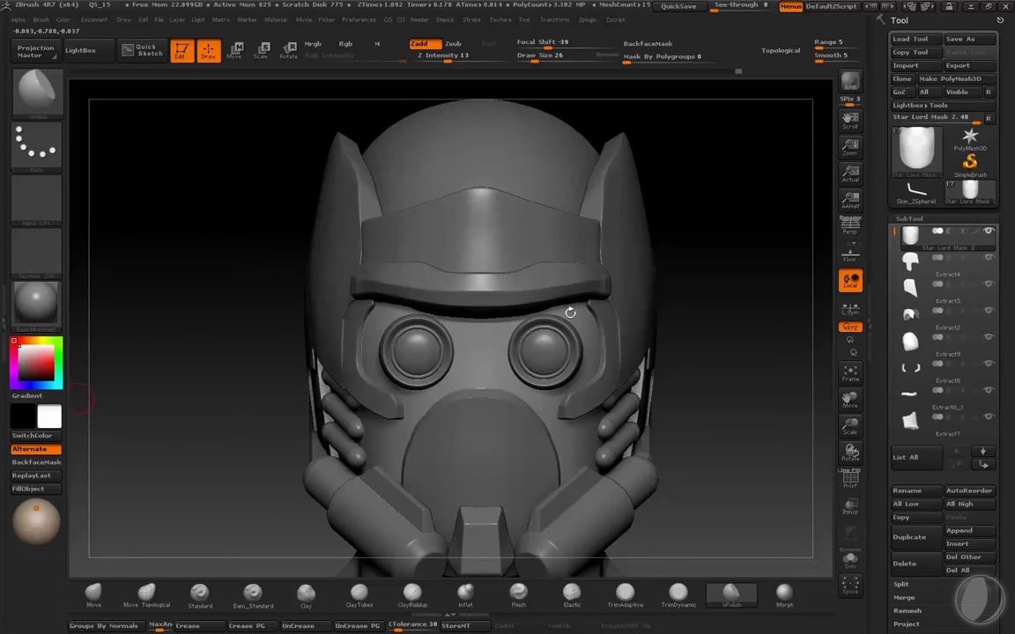
pyautogui.moveTo(723, 354)
pyautogui.keyDown('alt'); pyautogui.mouseDown()
pyautogui.moveTo(718, 281)
pyautogui.moveTo(712, 311)
pyautogui.mouseUp(); pyautogui.keyUp('alt')
pyautogui.hotkey('shift', 'f')
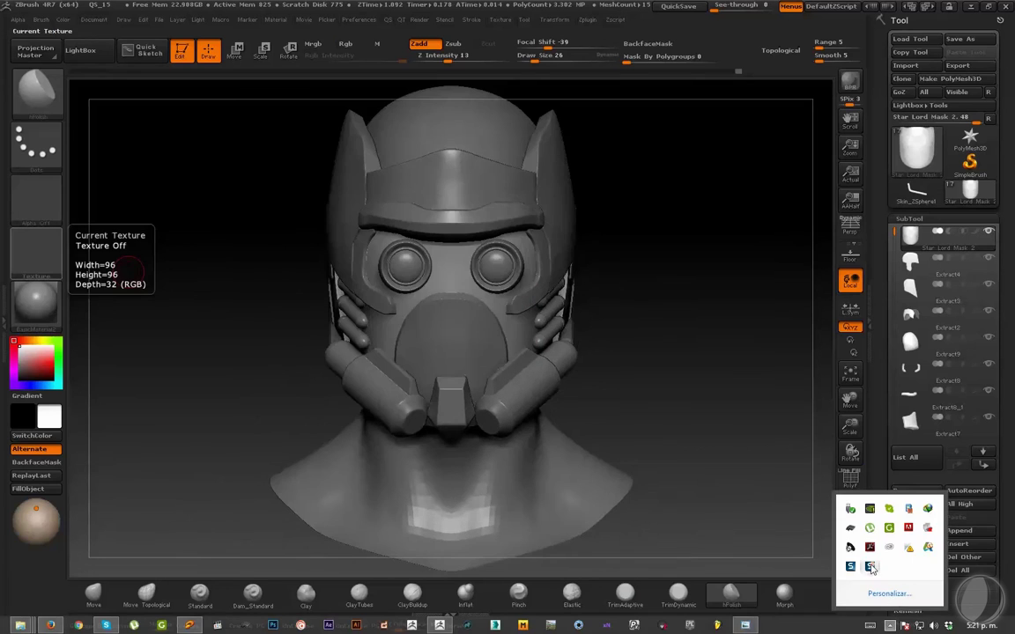